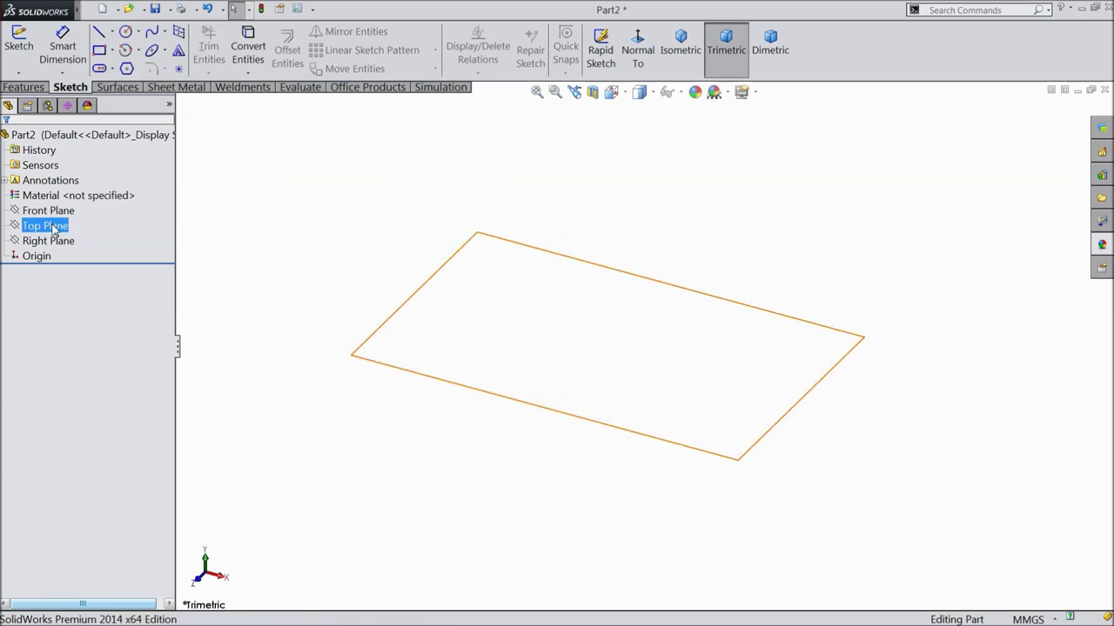
# Start a 3D sketch and view the Front Plane face-on.
pyautogui.click(19, 73)
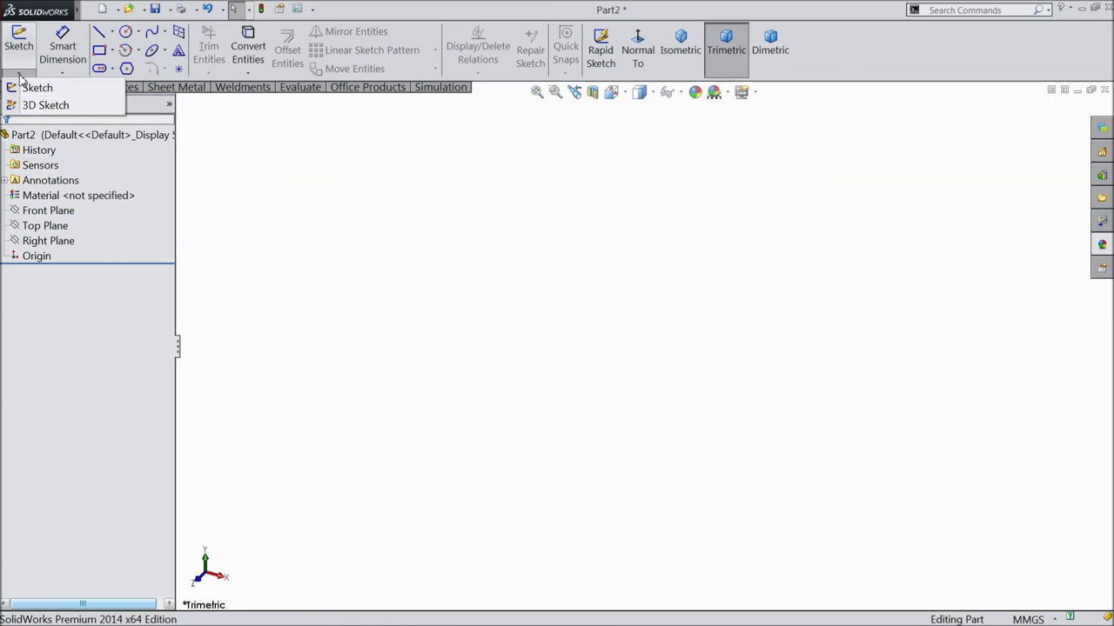
pyautogui.click(38, 105)
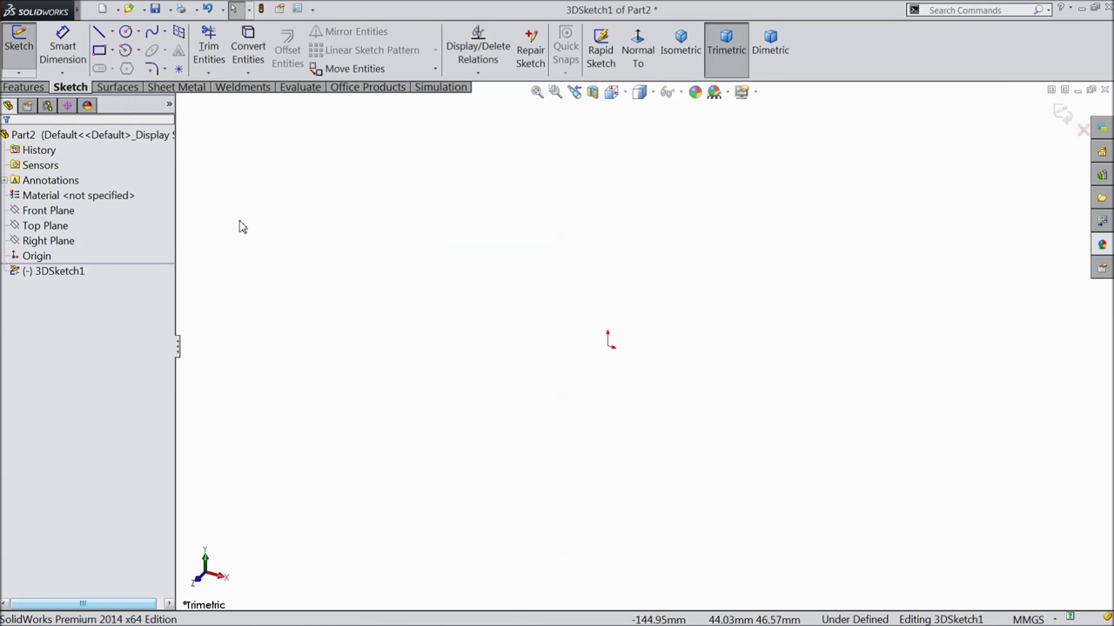
pyautogui.click(70, 211)
pyautogui.click(638, 49)
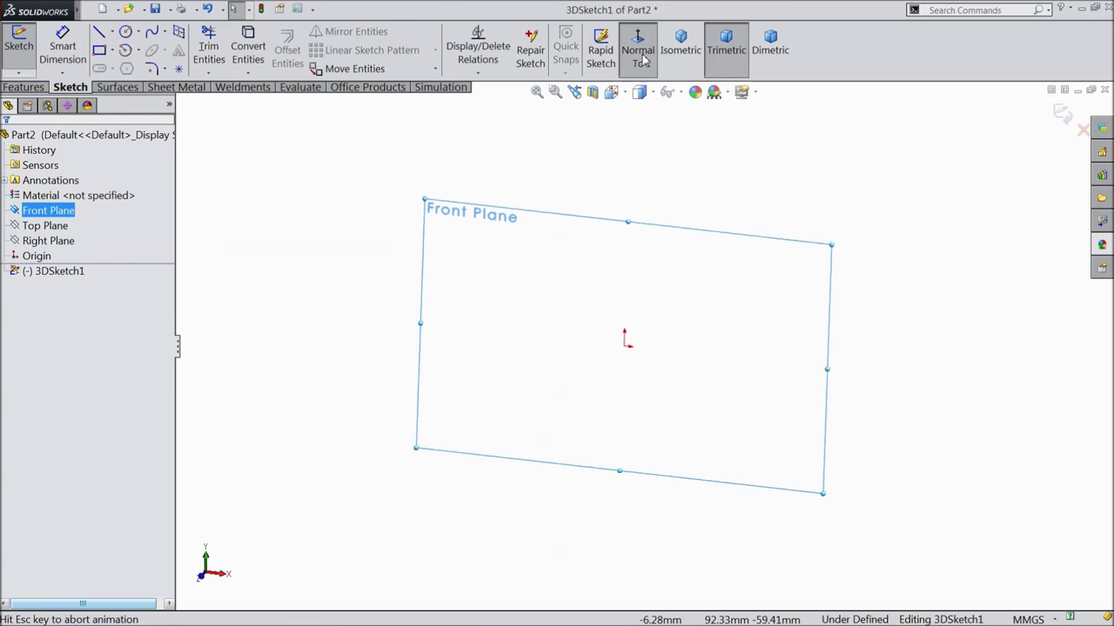
# Draw a line right from the origin, a tangent half-round bend below, and a return line.
pyautogui.click(99, 34)
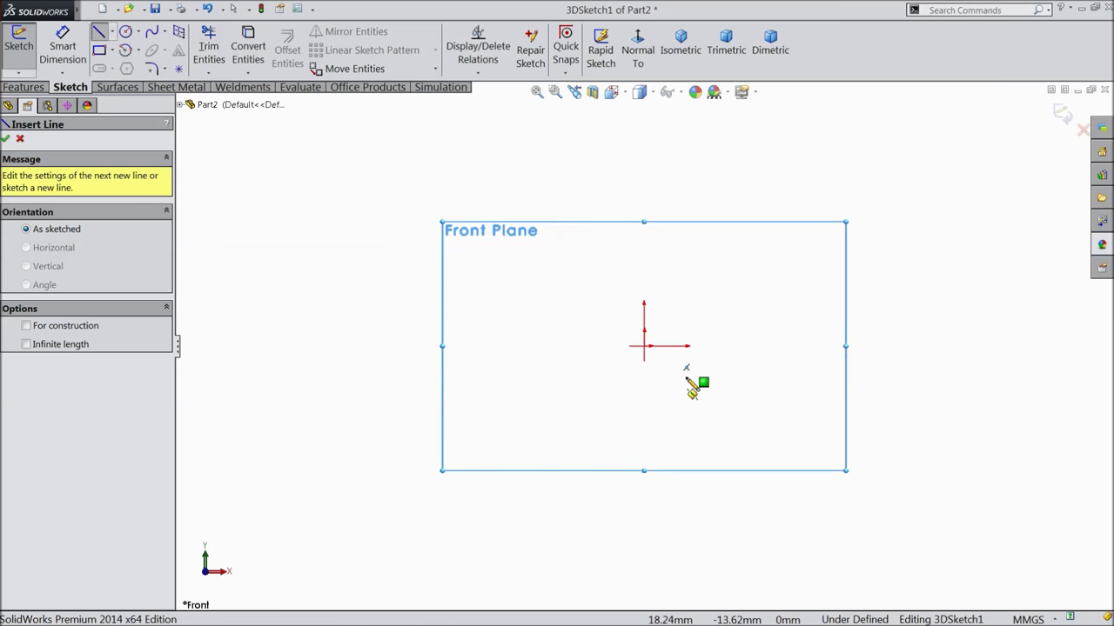
pyautogui.click(644, 346)
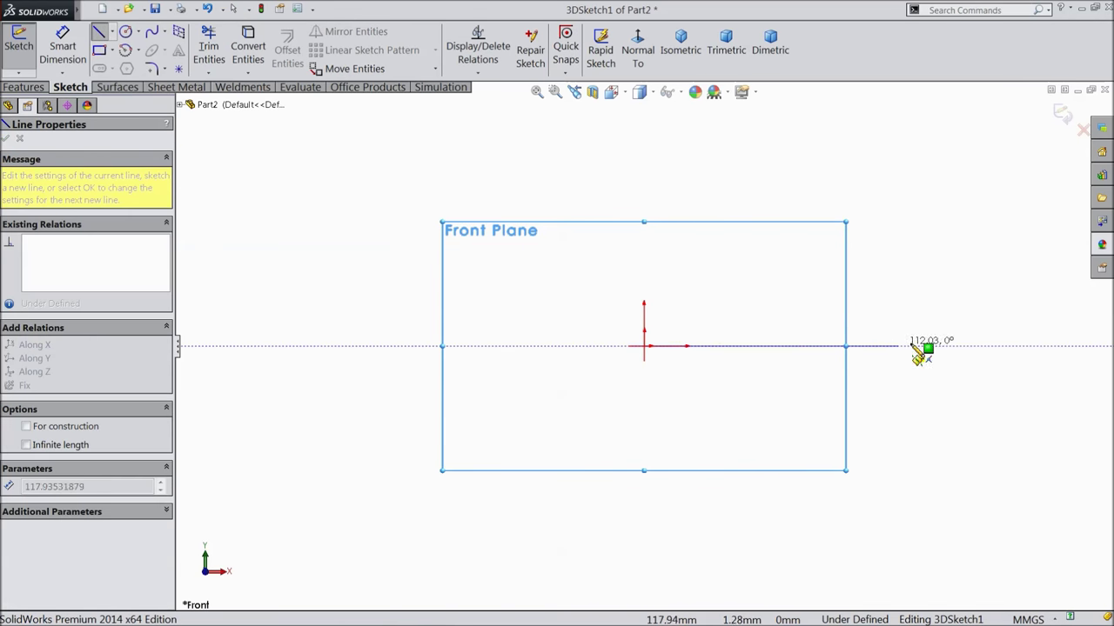
pyautogui.click(1001, 347)
pyautogui.scroll(-4, 957, 352)
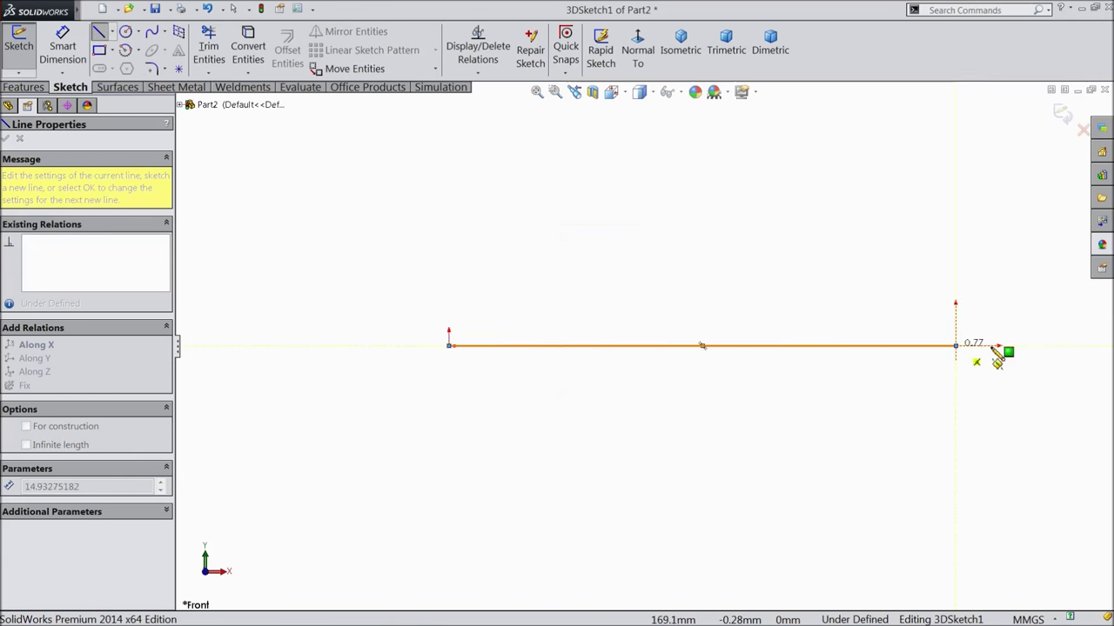
pyautogui.press('a')
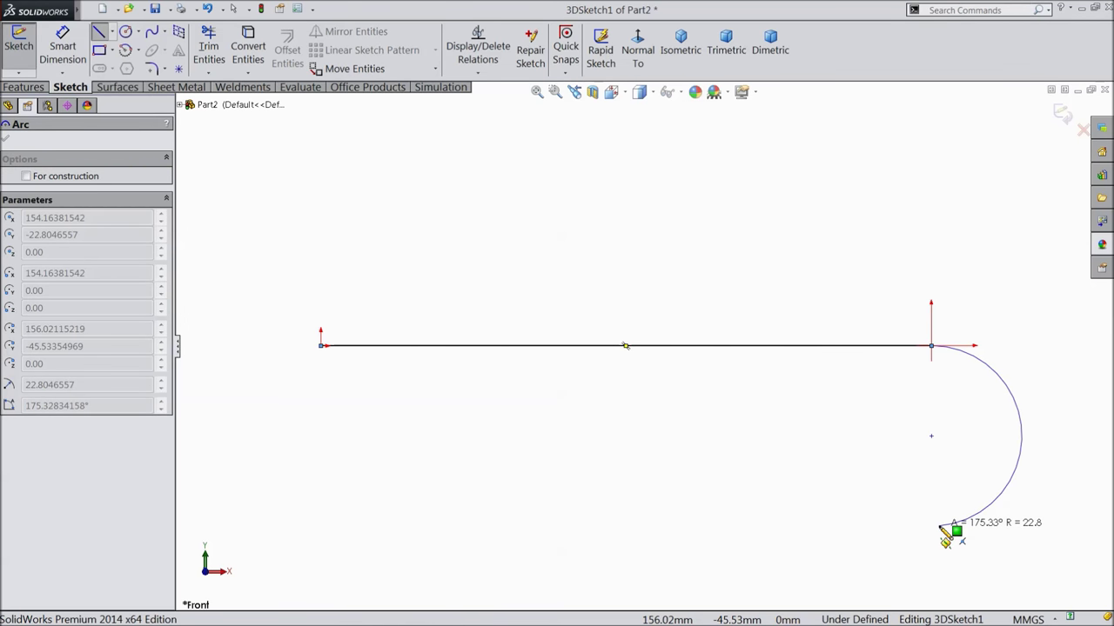
pyautogui.click(940, 527)
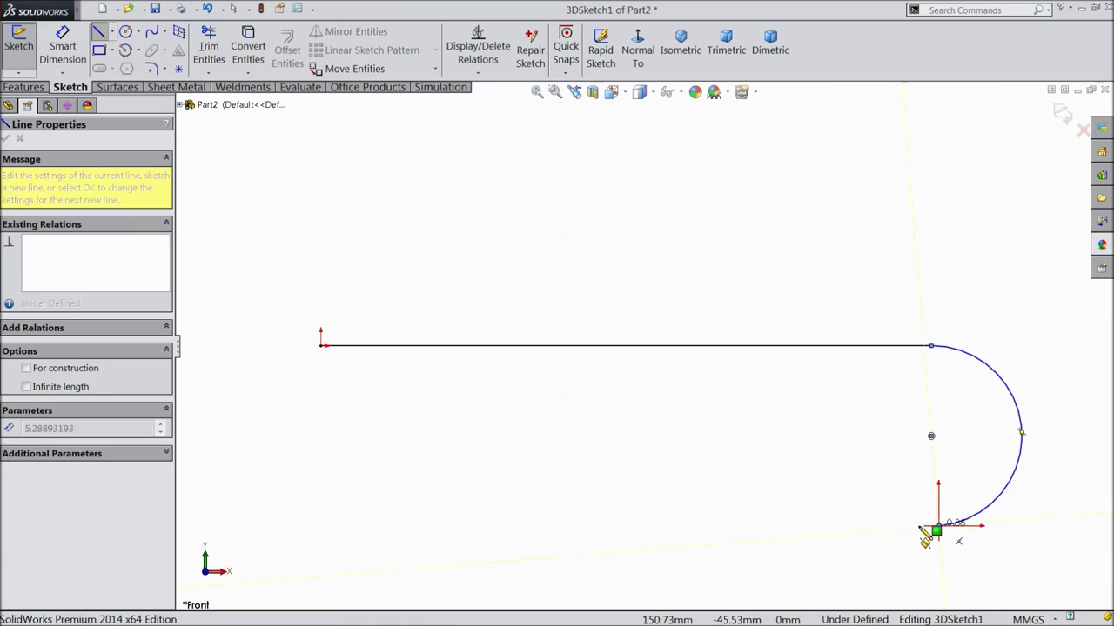
pyautogui.click(519, 526)
pyautogui.rightClick(537, 474)
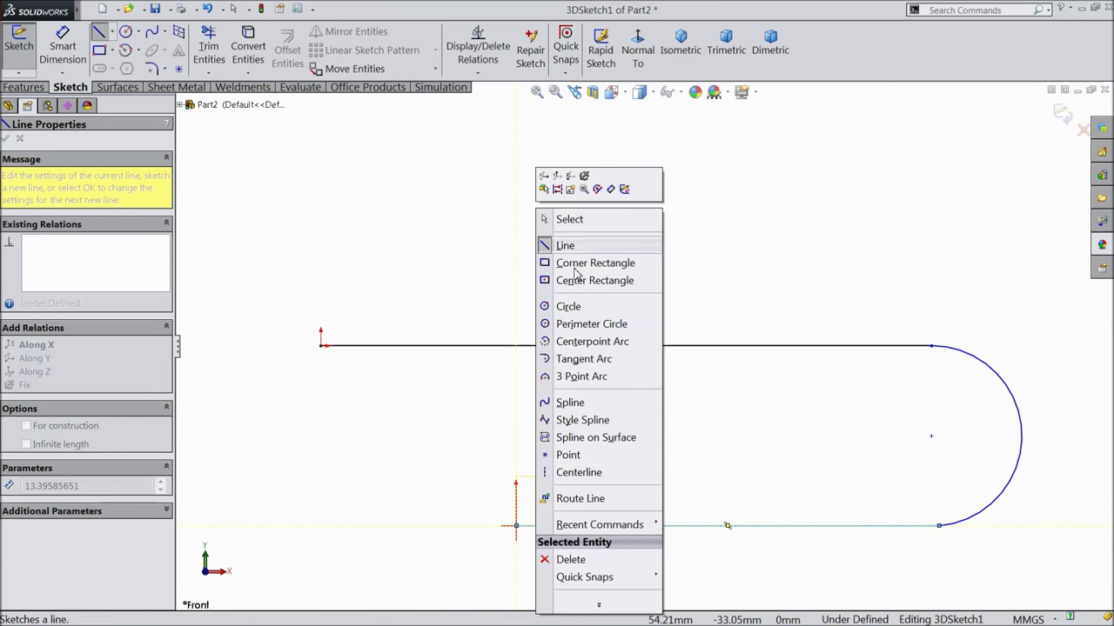
pyautogui.click(570, 220)
pyautogui.press('z')
pyautogui.scroll(-3, 813, 426)
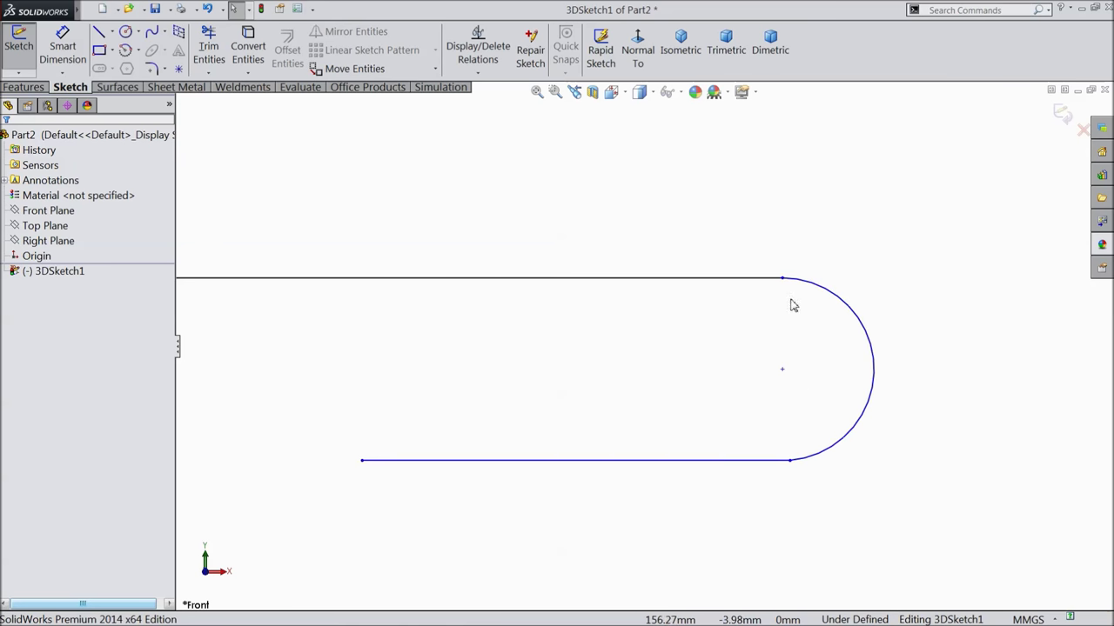
# Align the bend's top endpoint, centre and bottom endpoint vertically (Along Y).
pyautogui.click(783, 280)
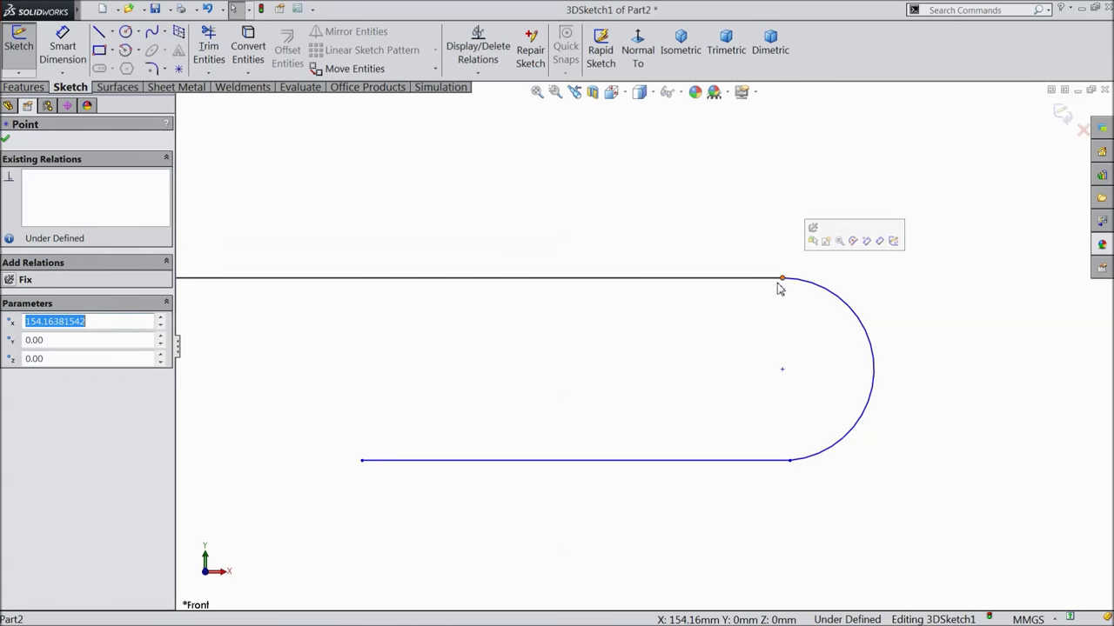
pyautogui.keyDown('ctrl'); pyautogui.click(783, 371); pyautogui.keyUp('ctrl')
pyautogui.keyDown('ctrl'); pyautogui.click(790, 462); pyautogui.keyUp('ctrl')
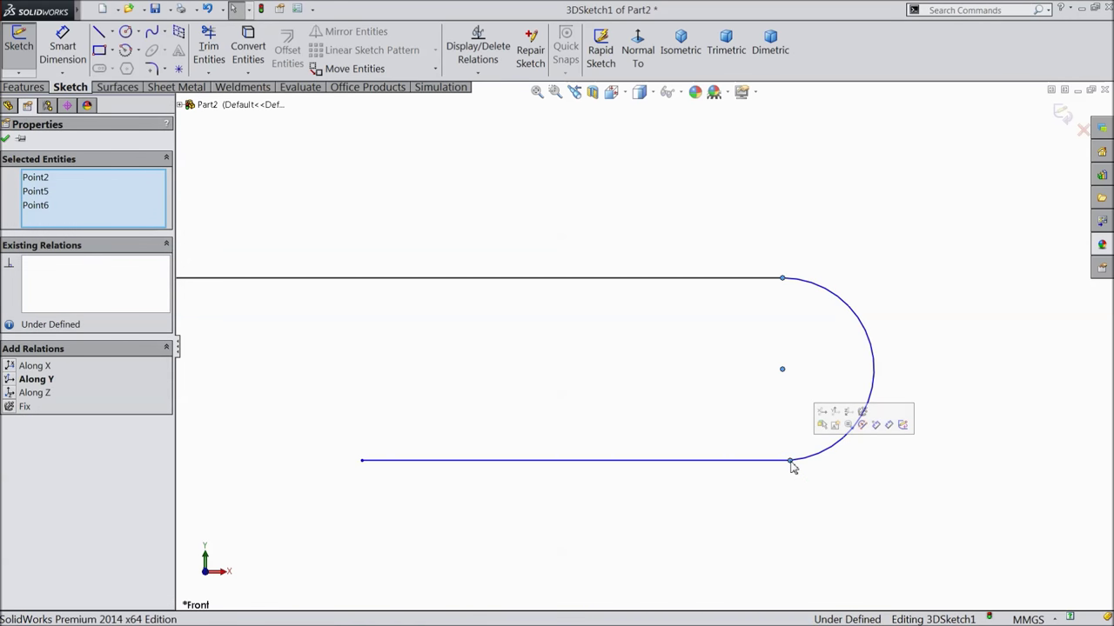
pyautogui.click(834, 411)
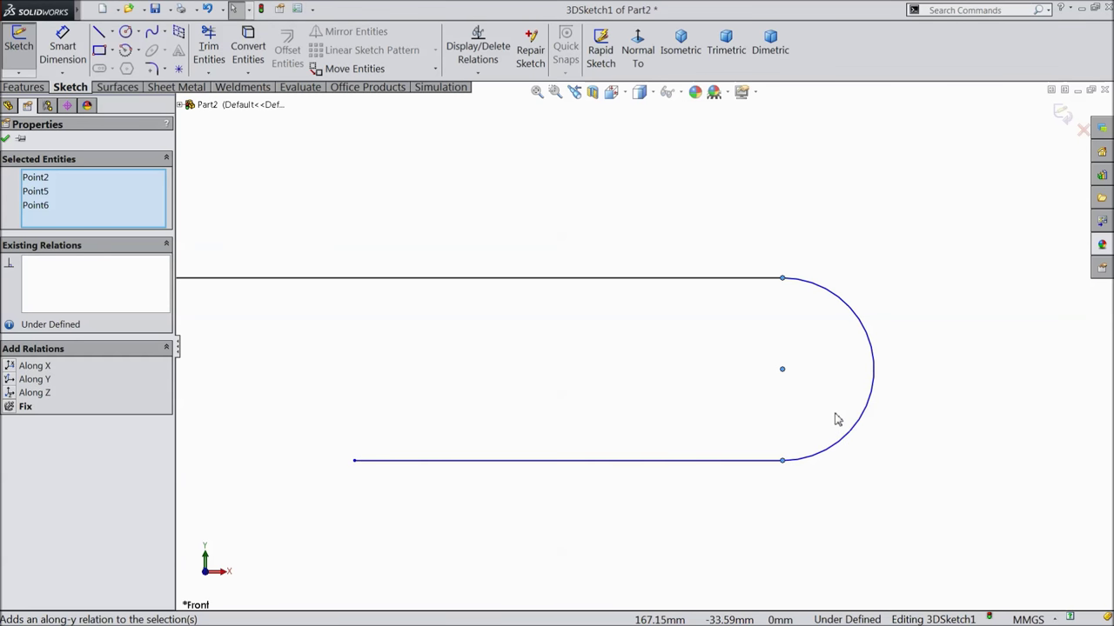
pyautogui.click(5, 139)
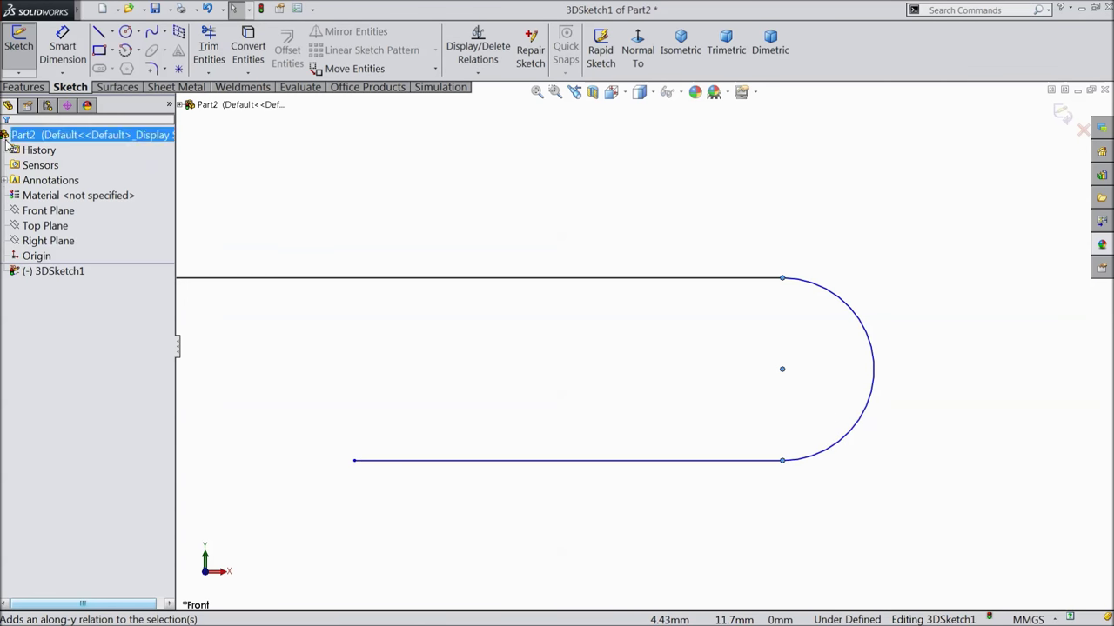
# Dimension the top line 105.42, the bend radius R23.66 and the bottom line 60.81.
pyautogui.click(63, 48)
pyautogui.scroll(3, 505, 304)
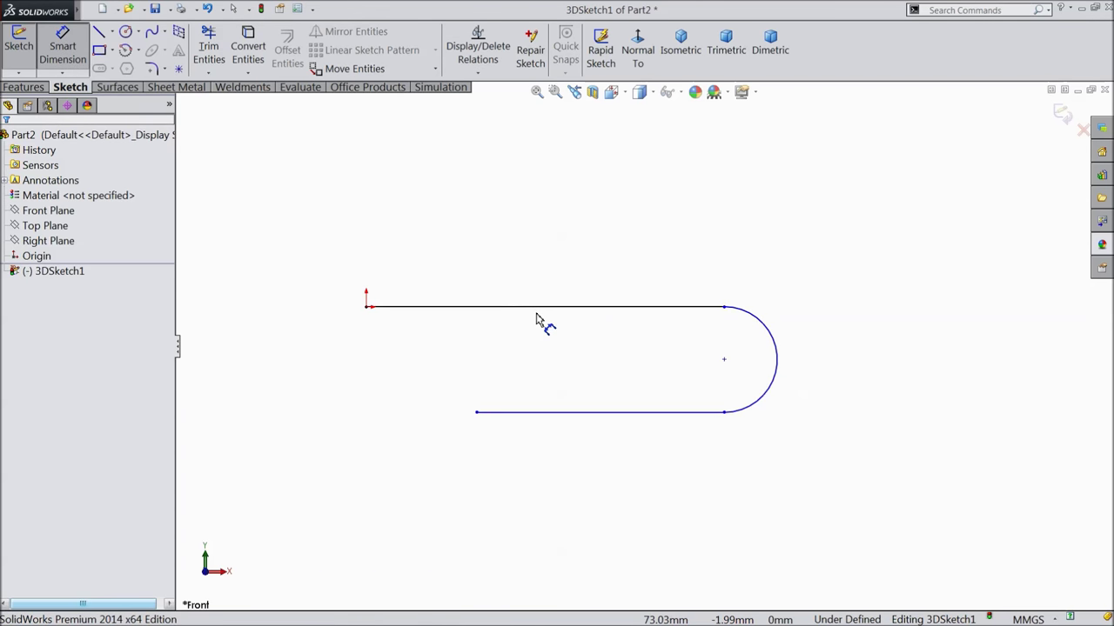
pyautogui.click(535, 307)
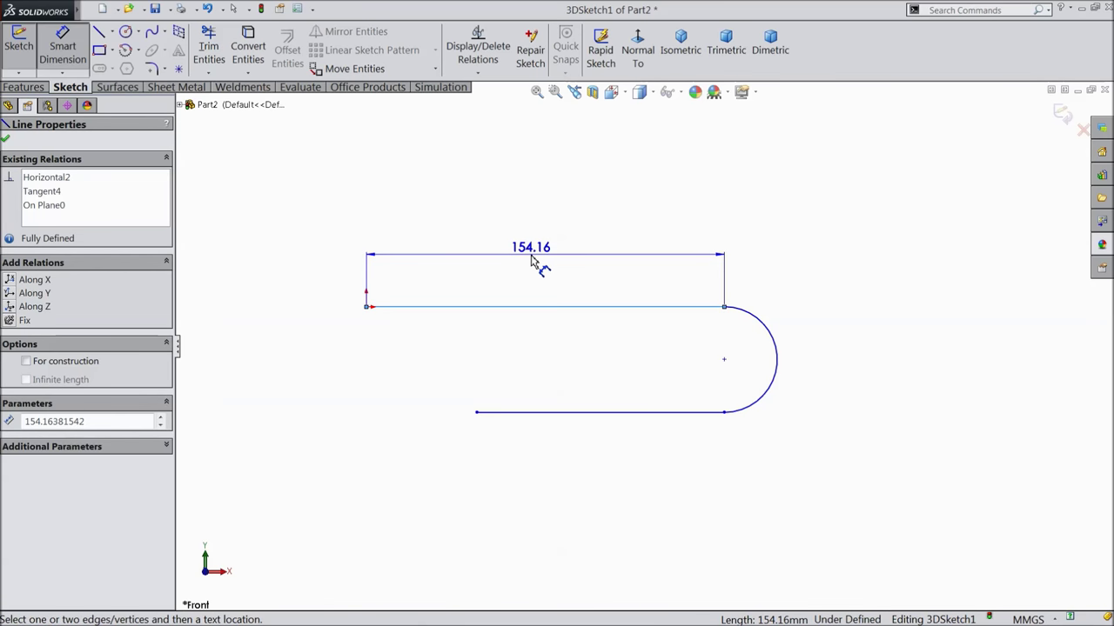
pyautogui.click(533, 261)
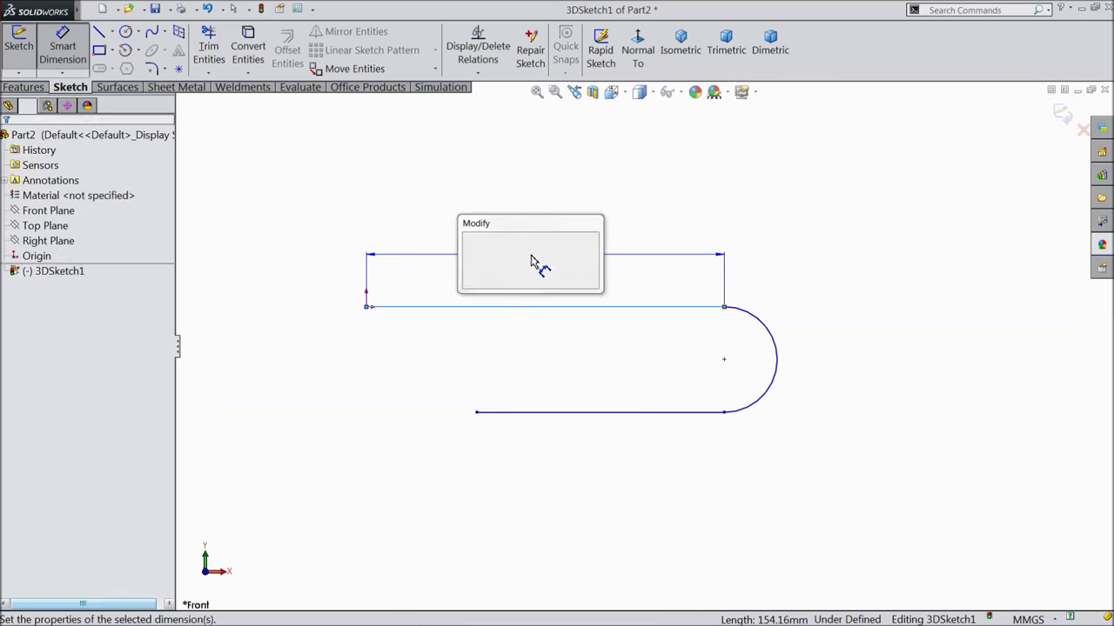
pyautogui.write('105.')
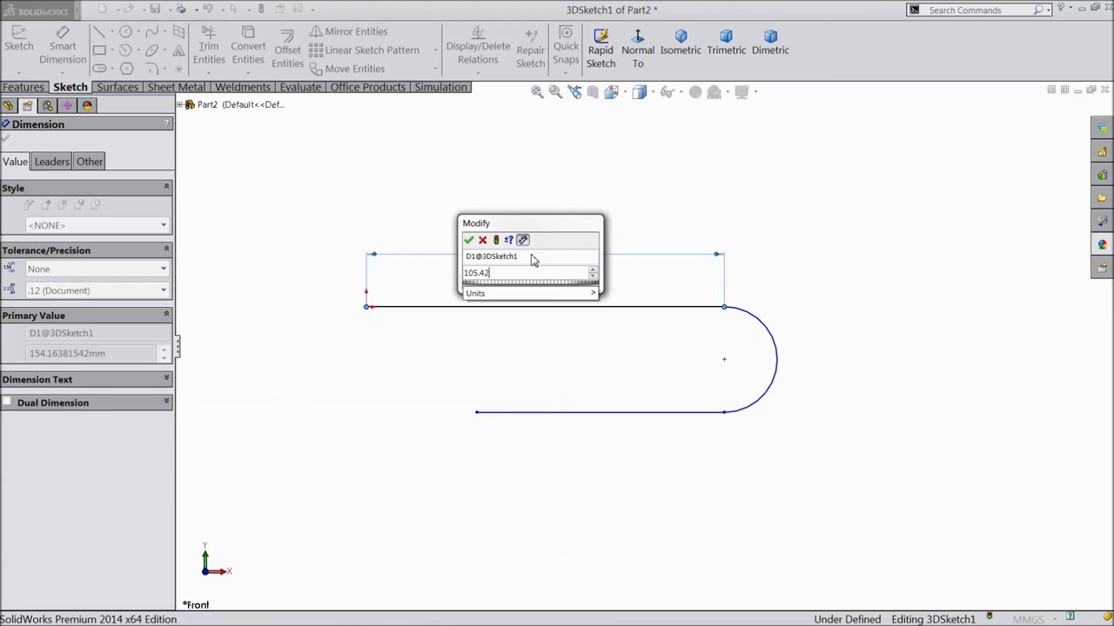
pyautogui.write('42')
pyautogui.click(468, 240)
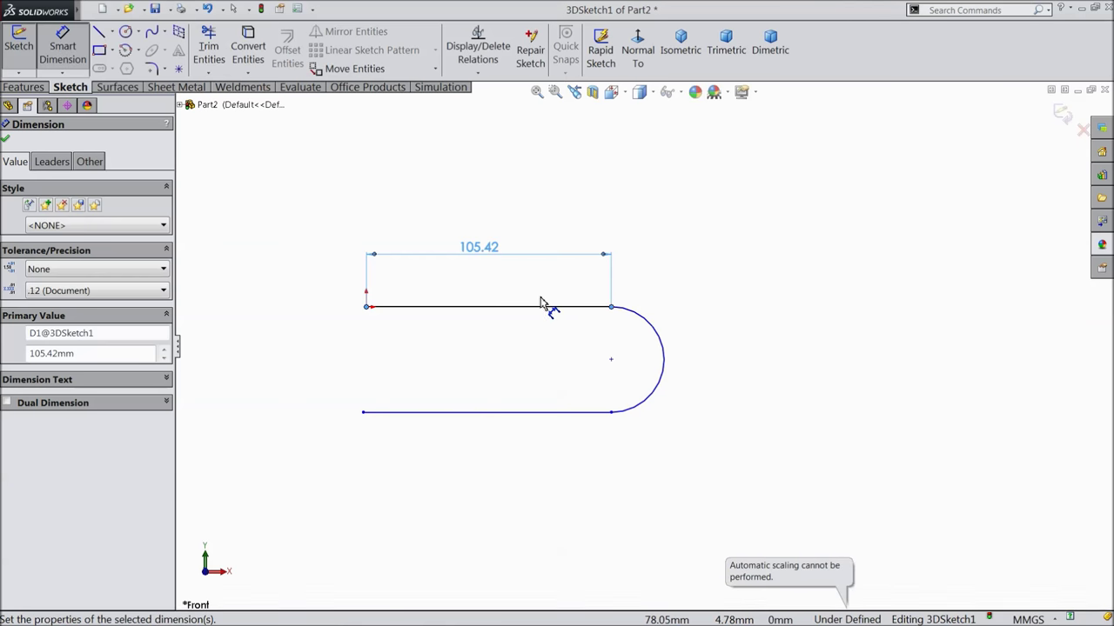
pyautogui.click(663, 368)
pyautogui.click(709, 366)
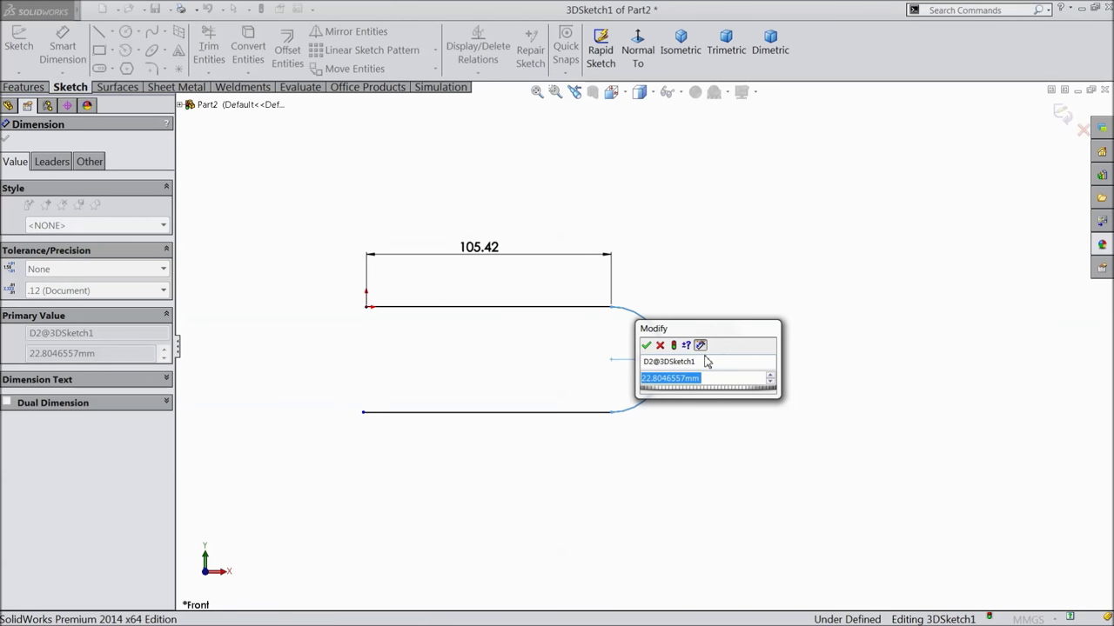
pyautogui.write('23.6621')
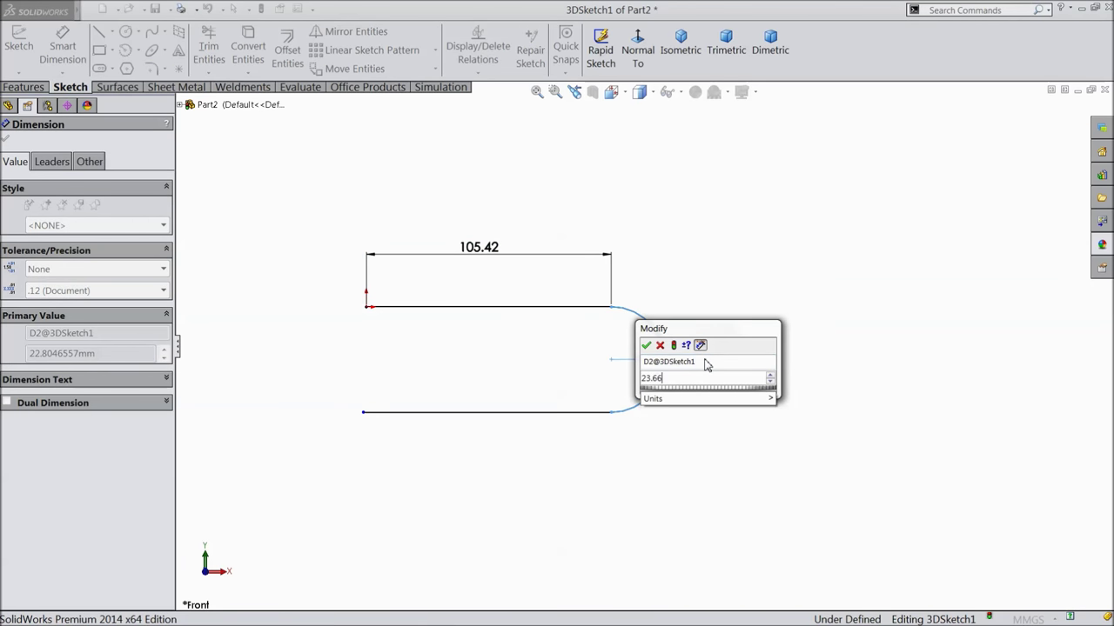
pyautogui.click(646, 346)
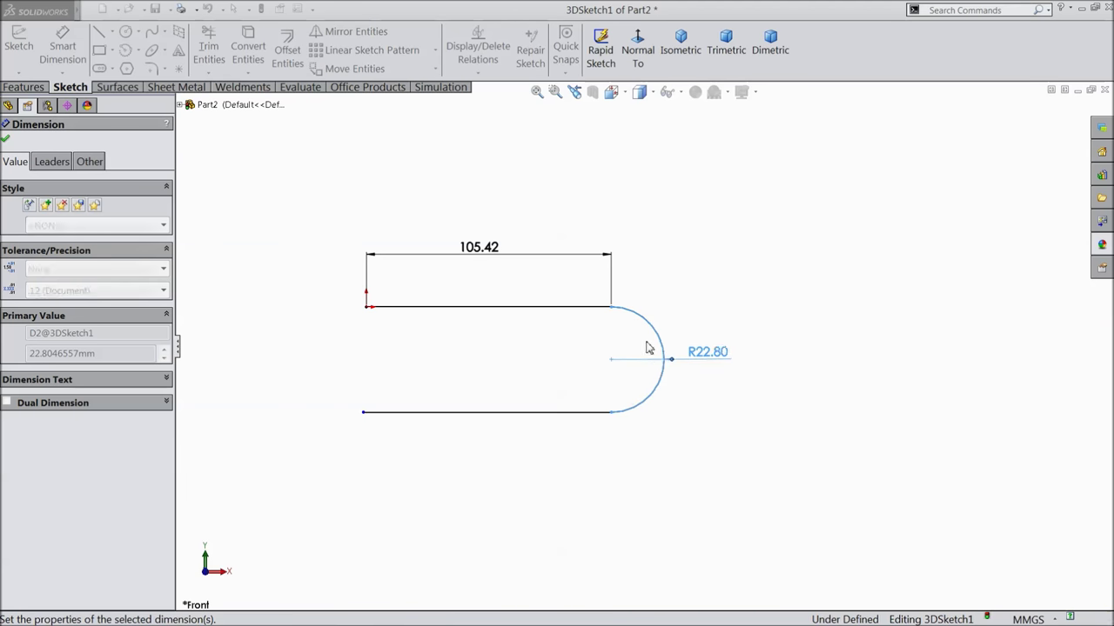
pyautogui.click(497, 425)
pyautogui.click(492, 455)
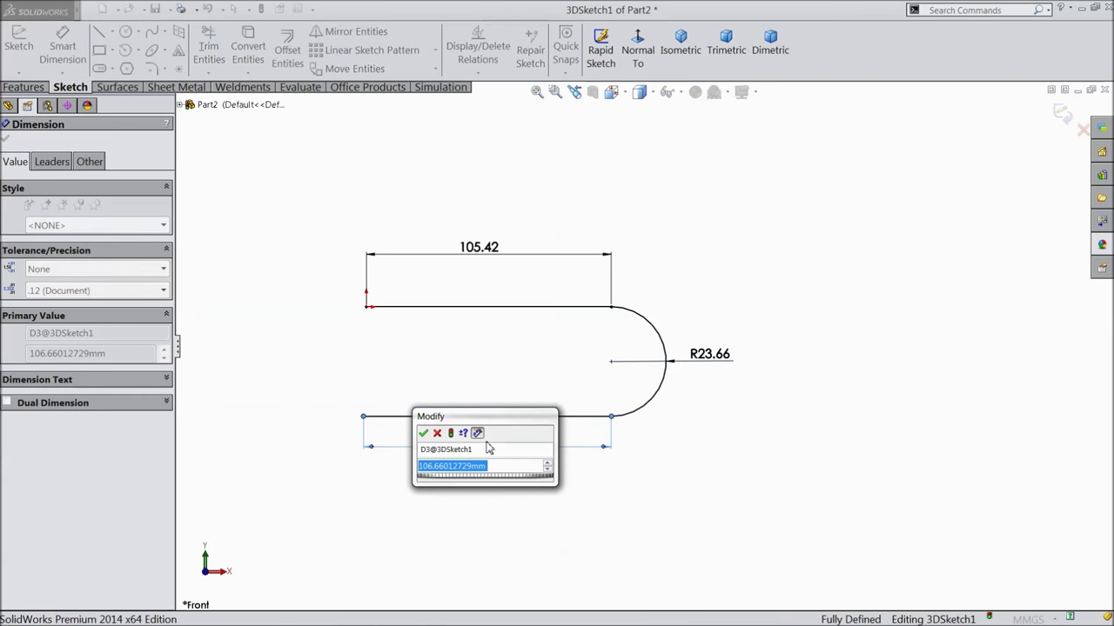
pyautogui.write('60.8141')
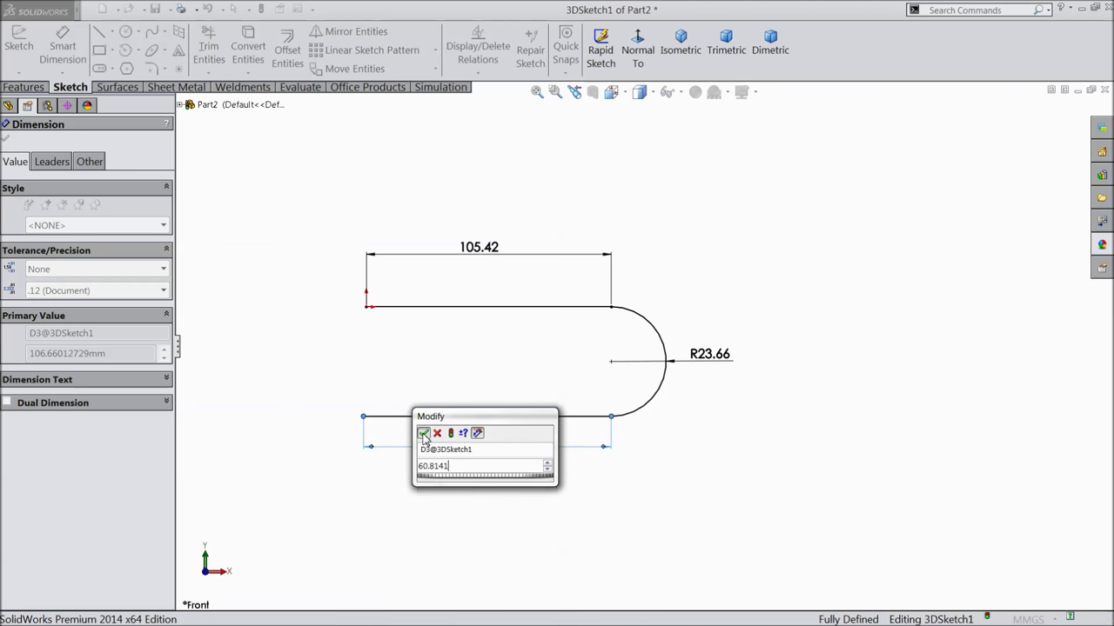
pyautogui.press('Return')
# Draw a second arc from the return line's left end, curving out of the front plane.
pyautogui.click(5, 141)
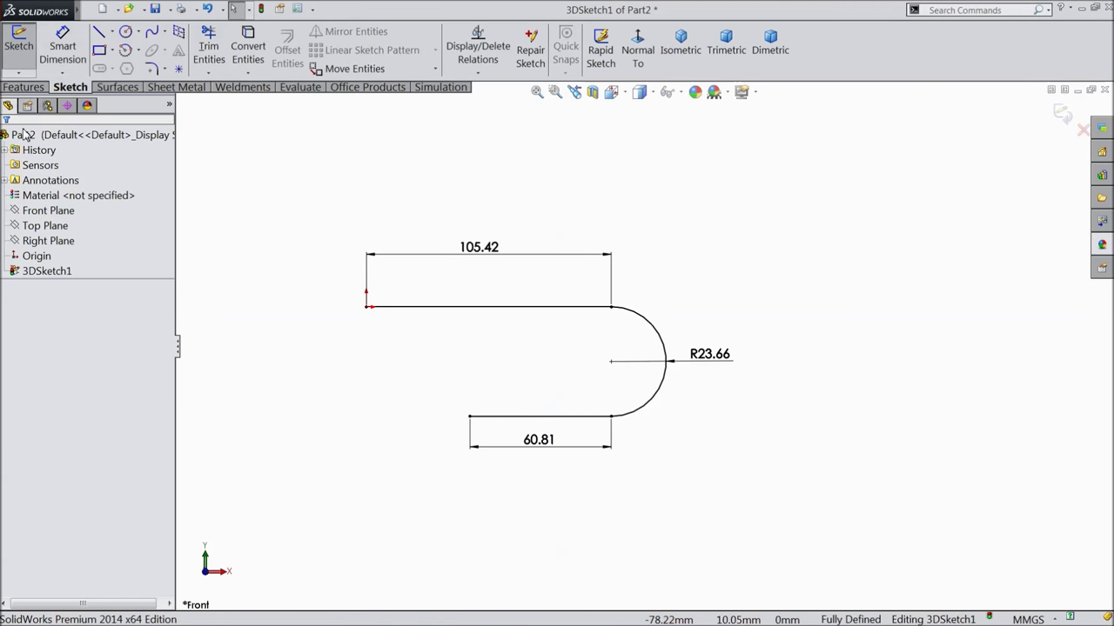
pyautogui.press('f')
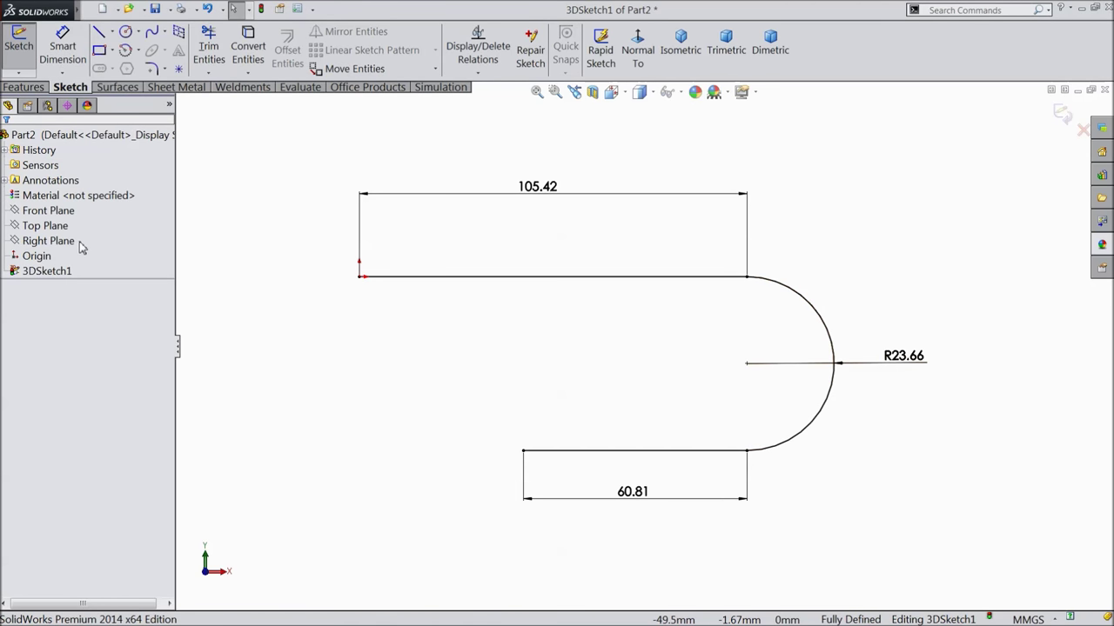
pyautogui.click(61, 211)
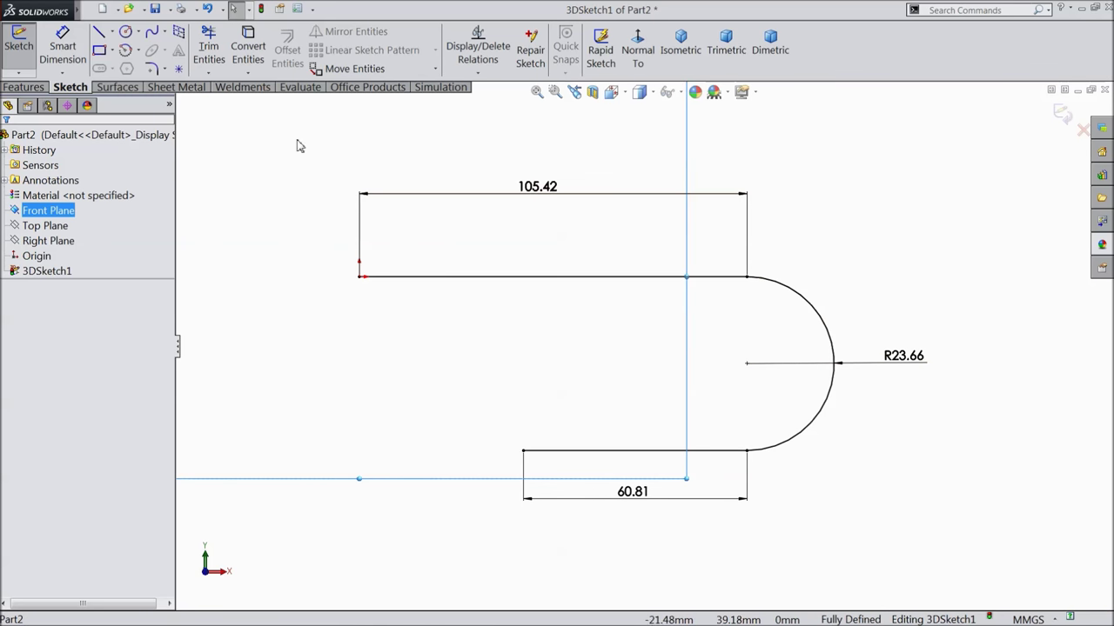
pyautogui.click(101, 33)
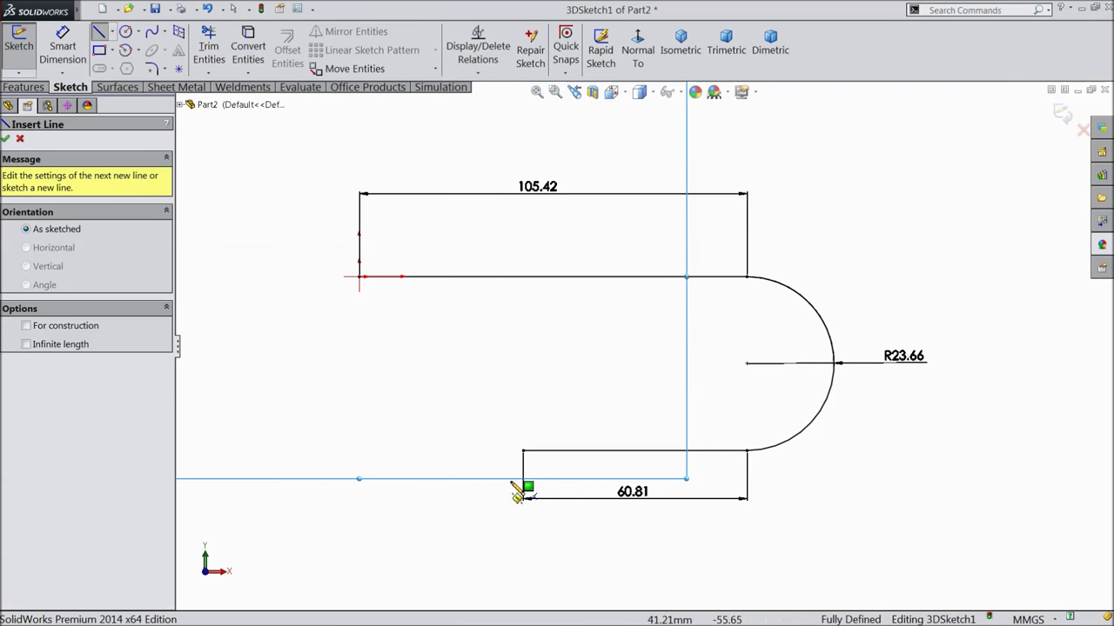
pyautogui.click(523, 451)
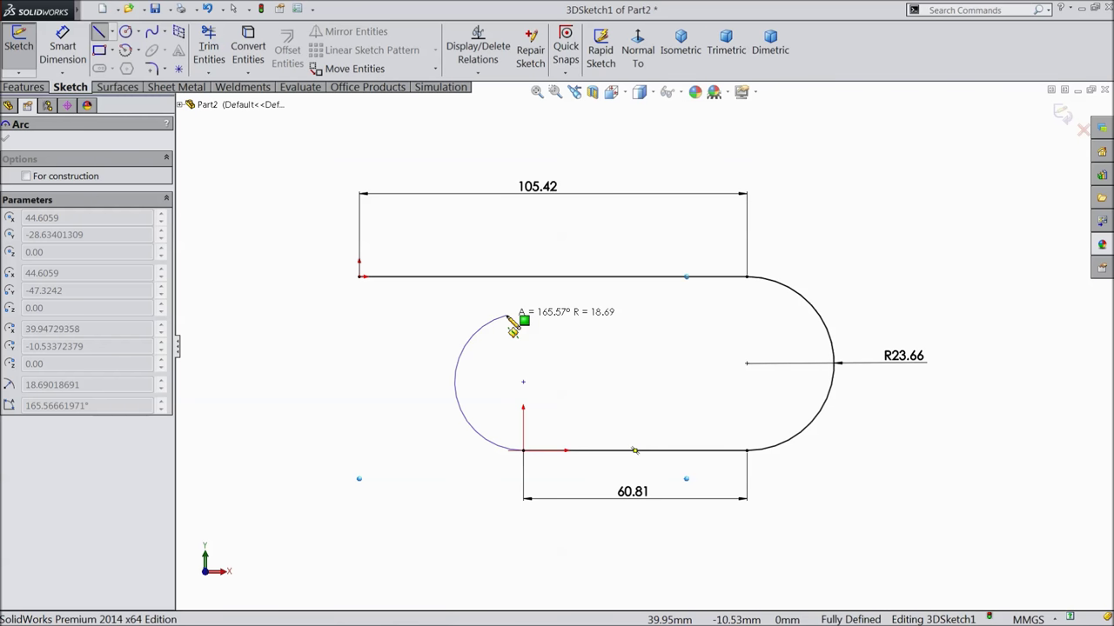
pyautogui.moveTo(509, 319); pyautogui.dragTo(600, 342, button='middle')
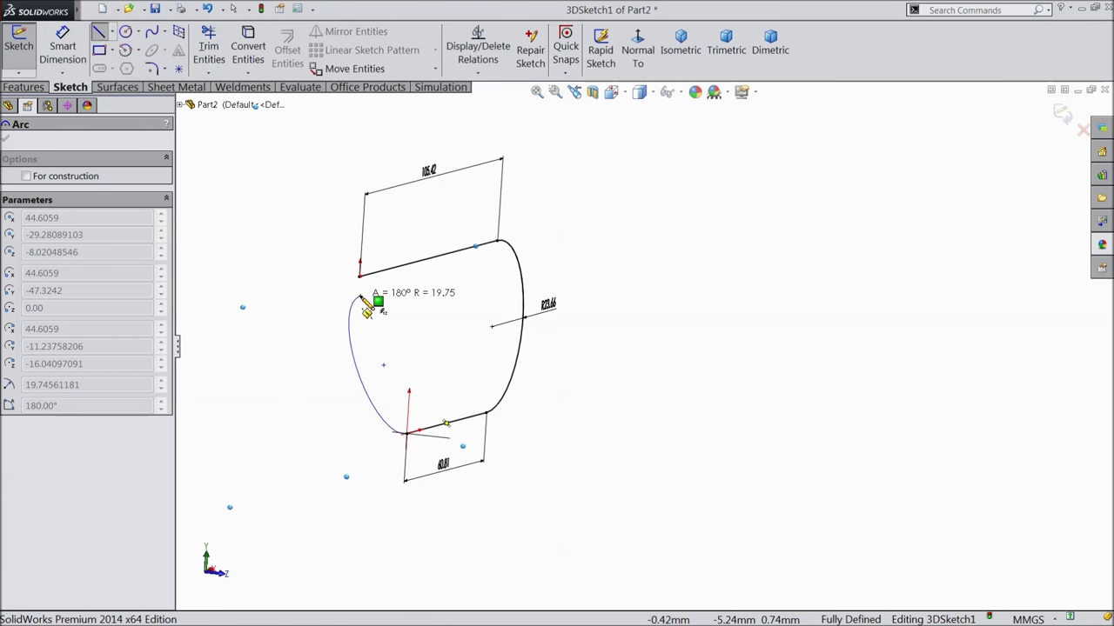
pyautogui.click(360, 296)
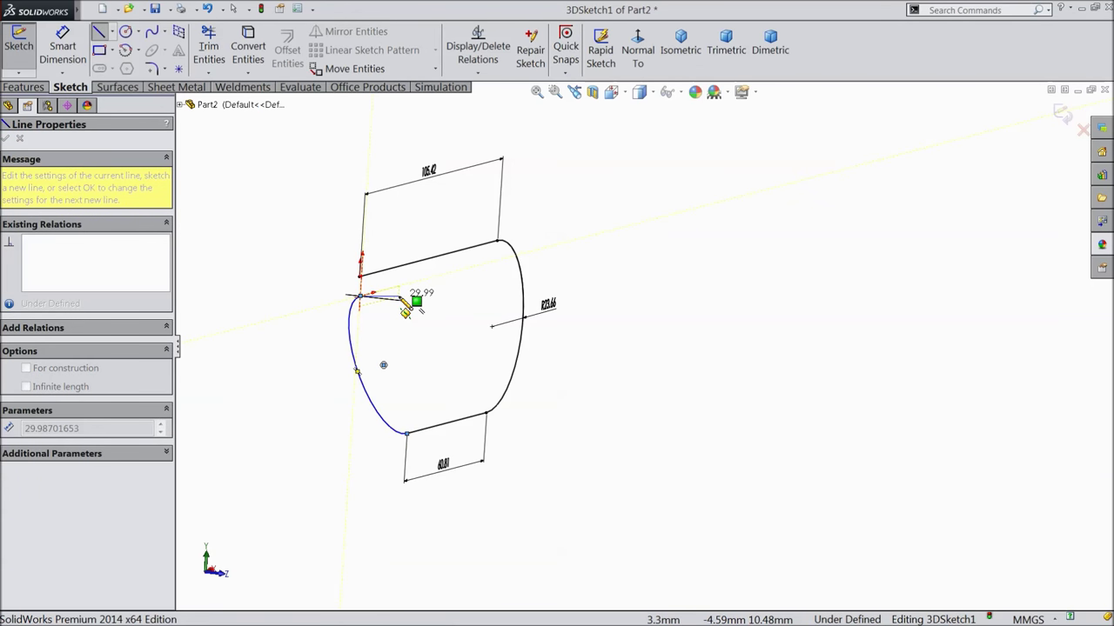
# Stop drawing and orbit the view to check the new arc in 3D.
pyautogui.rightClick(405, 302)
pyautogui.click(435, 231)
pyautogui.moveTo(363, 313)
pyautogui.mouseDown(button='middle')
pyautogui.moveTo(421, 321)
pyautogui.moveTo(392, 331)
pyautogui.mouseUp(button='middle')
pyautogui.scroll(-3, 356, 361)
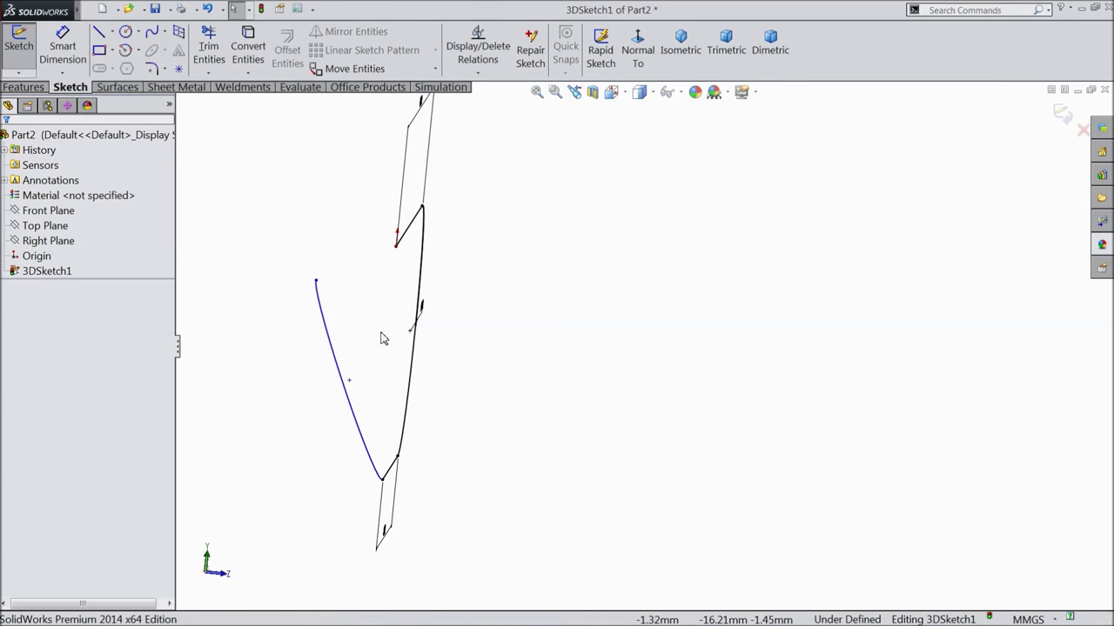
pyautogui.moveTo(380, 338)
pyautogui.mouseDown(button='middle')
pyautogui.moveTo(342, 333)
pyautogui.moveTo(336, 346)
pyautogui.mouseUp(button='middle')
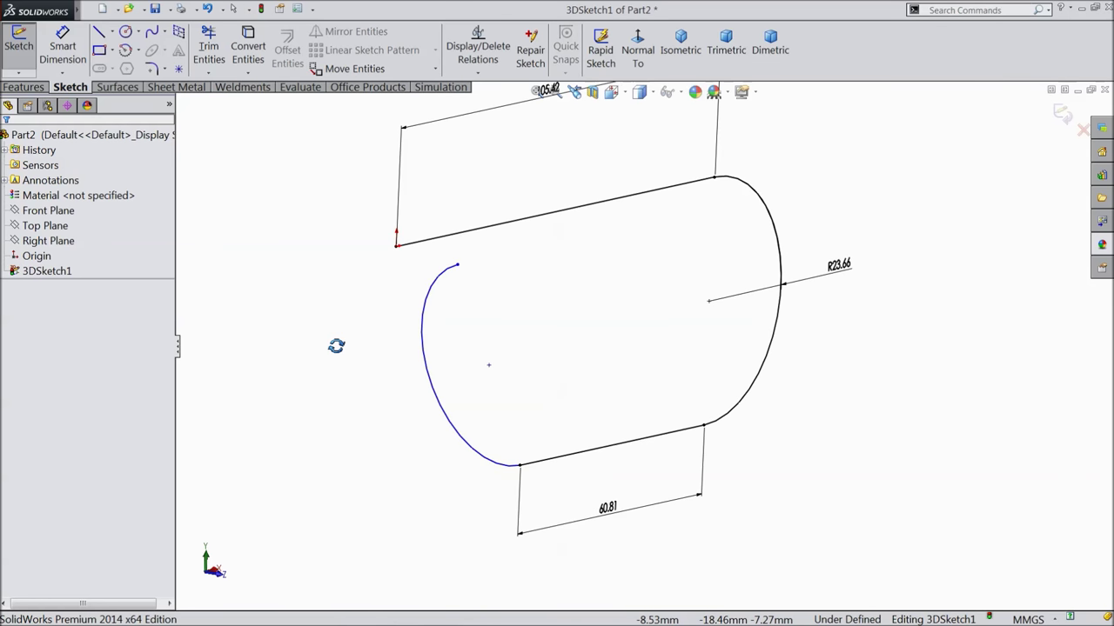
pyautogui.click(48, 210)
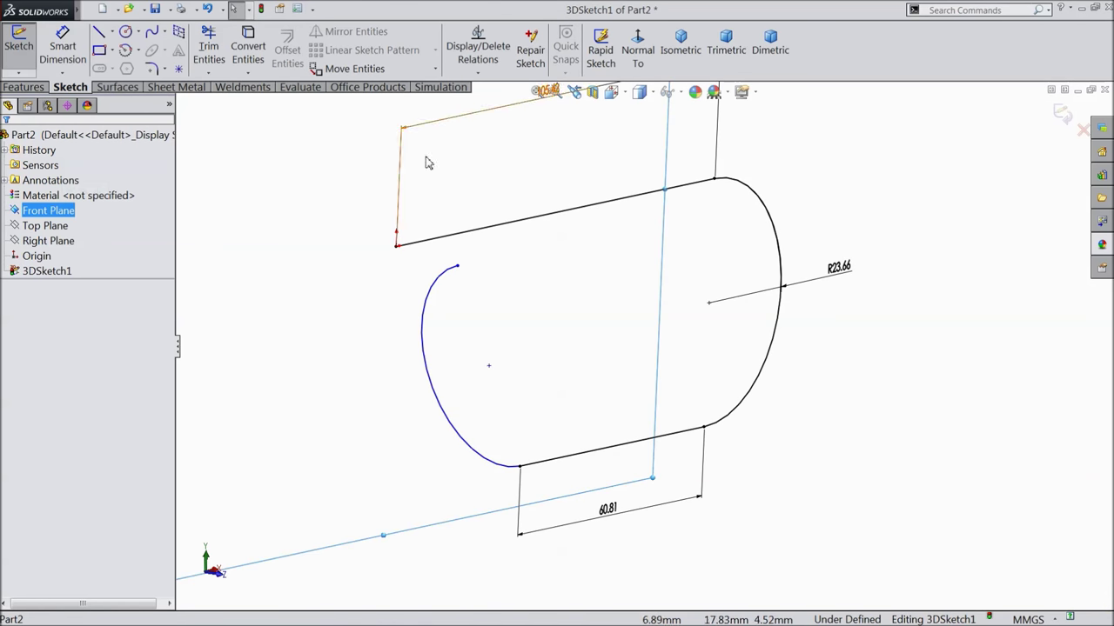
# Draw a vertical centerline up from the left arc's lower end.
pyautogui.click(638, 50)
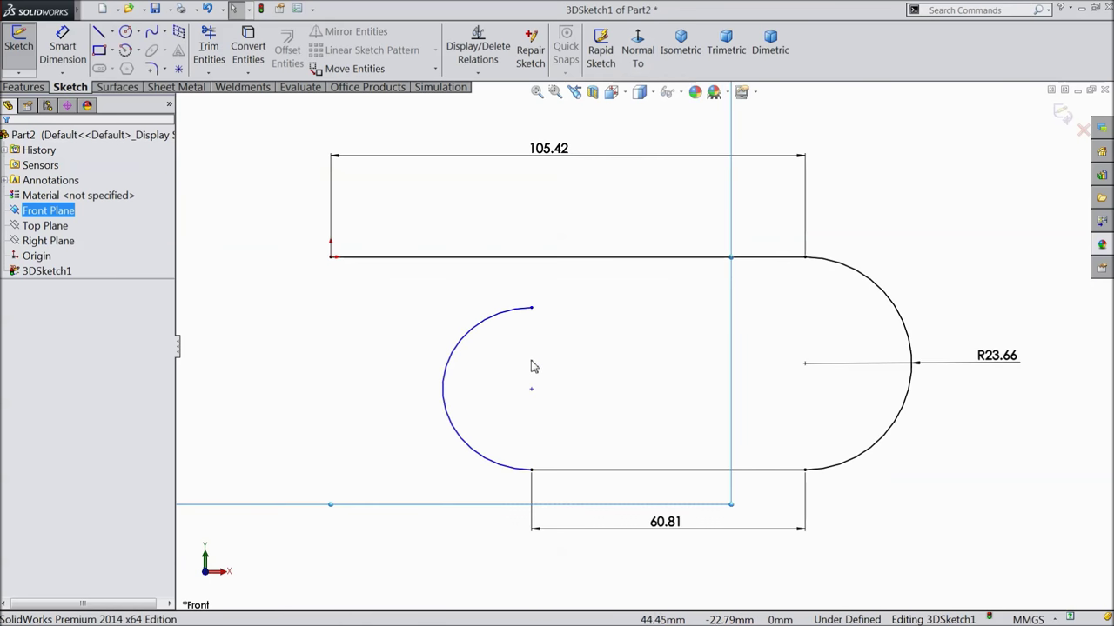
pyautogui.click(113, 33)
pyautogui.click(115, 67)
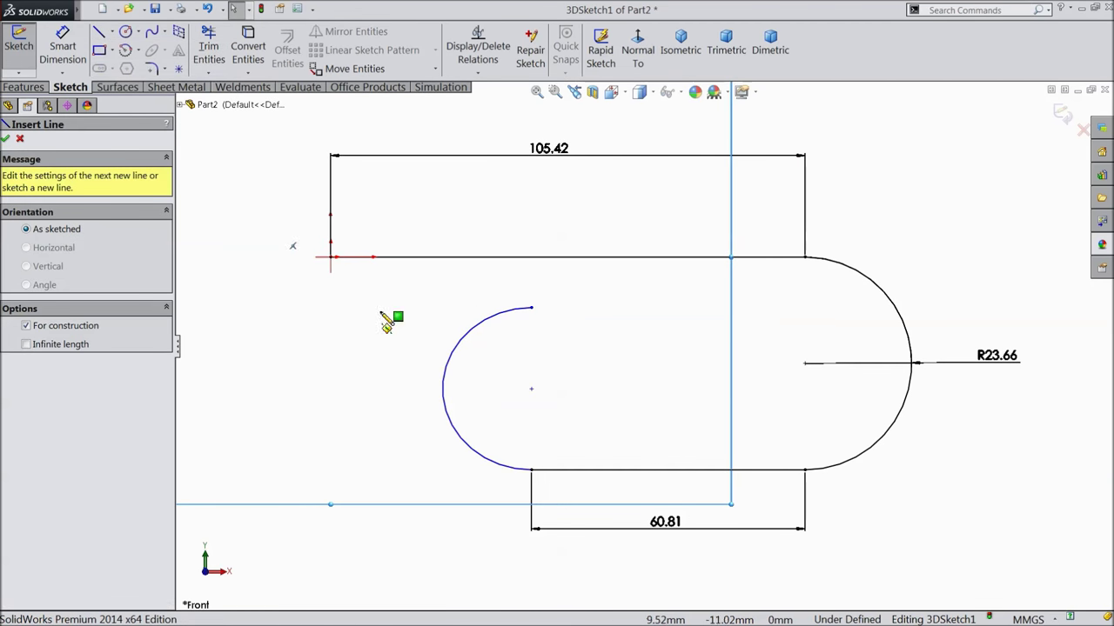
pyautogui.click(532, 471)
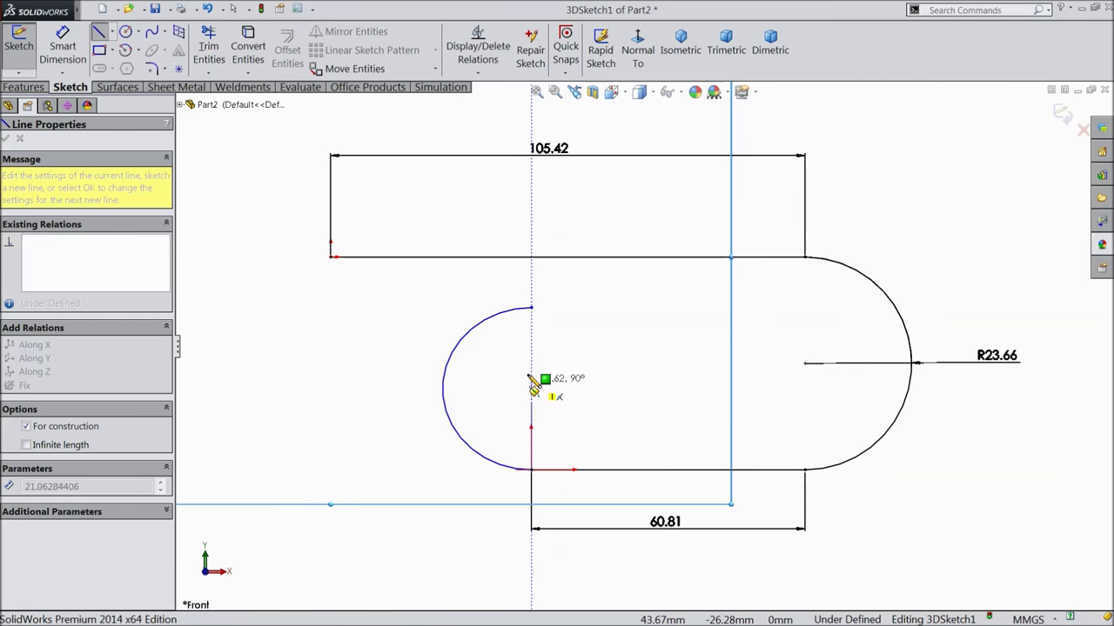
pyautogui.click(531, 332)
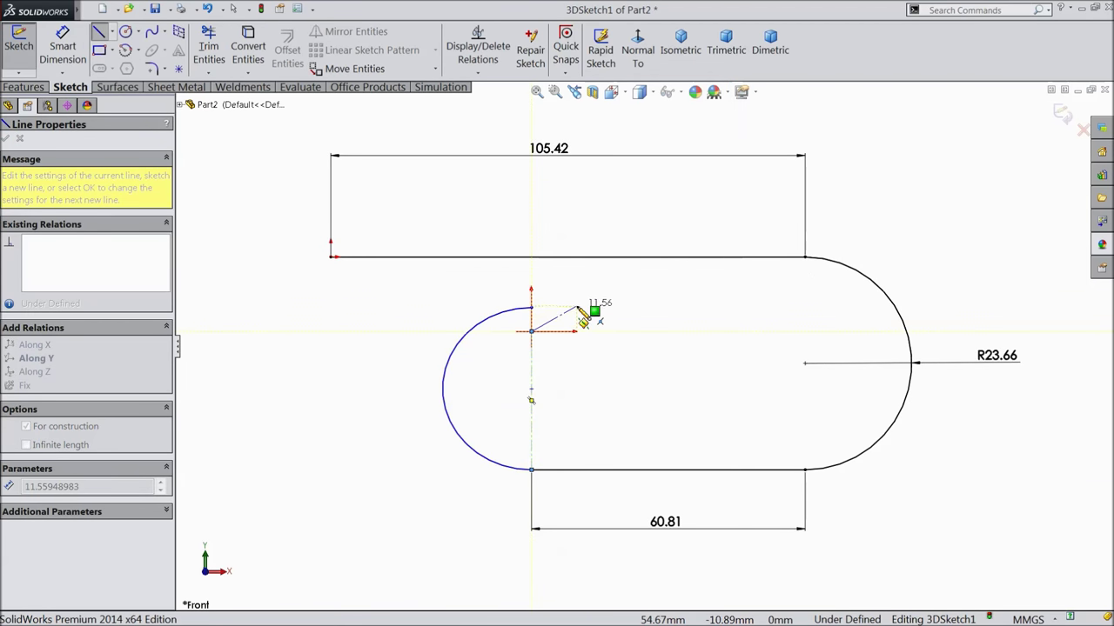
pyautogui.rightClick(579, 310)
pyautogui.click(610, 176)
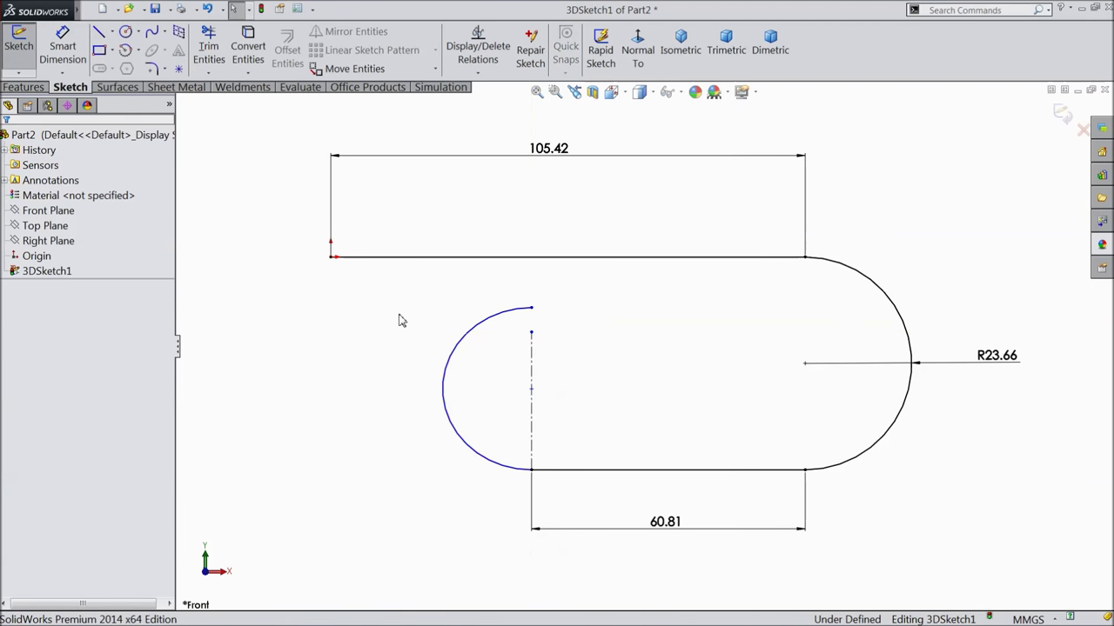
# Draw a centerline chord joining the left arc's top and lower endpoints.
pyautogui.moveTo(401, 321)
pyautogui.mouseDown(button='middle')
pyautogui.moveTo(467, 330)
pyautogui.moveTo(443, 348)
pyautogui.moveTo(465, 353)
pyautogui.moveTo(451, 336)
pyautogui.mouseUp(button='middle')
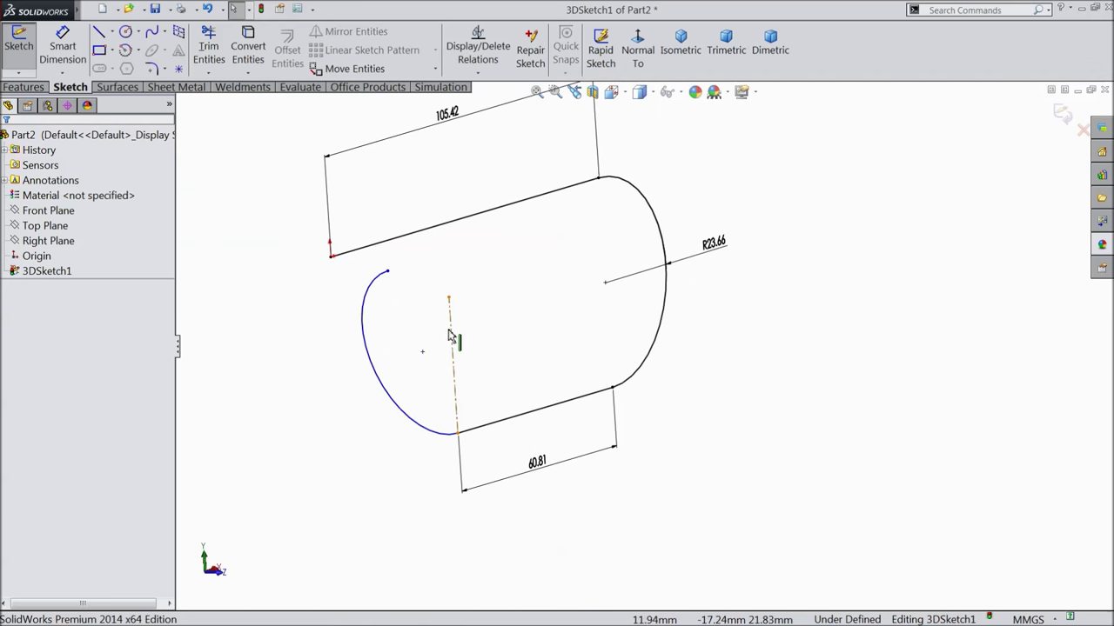
pyautogui.scroll(2, 443, 326)
pyautogui.scroll(2, 529, 298)
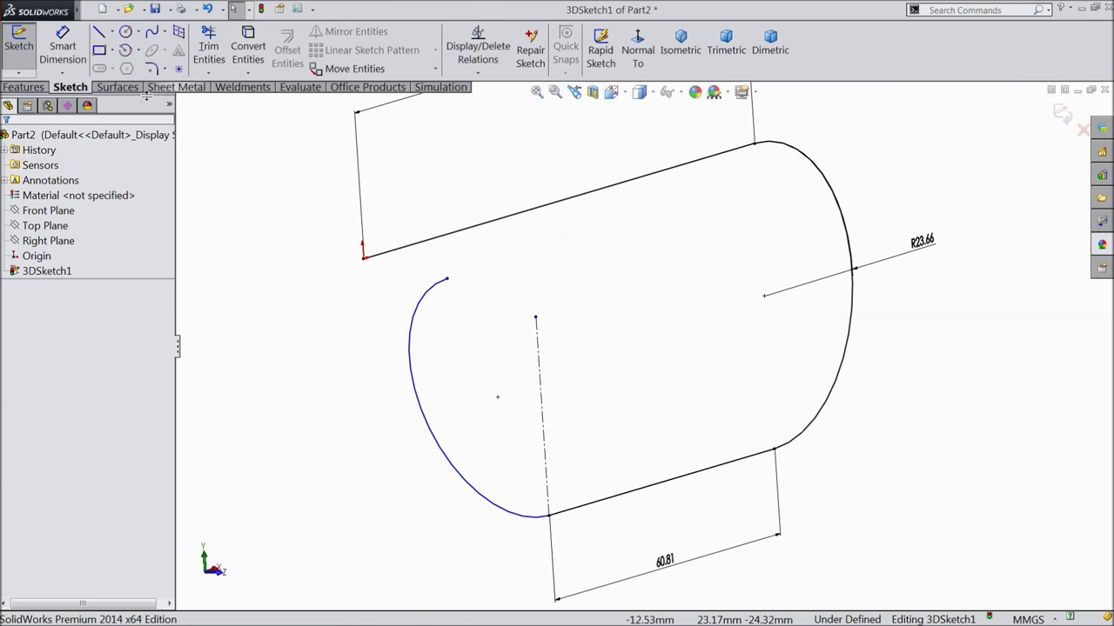
pyautogui.click(111, 32)
pyautogui.click(135, 69)
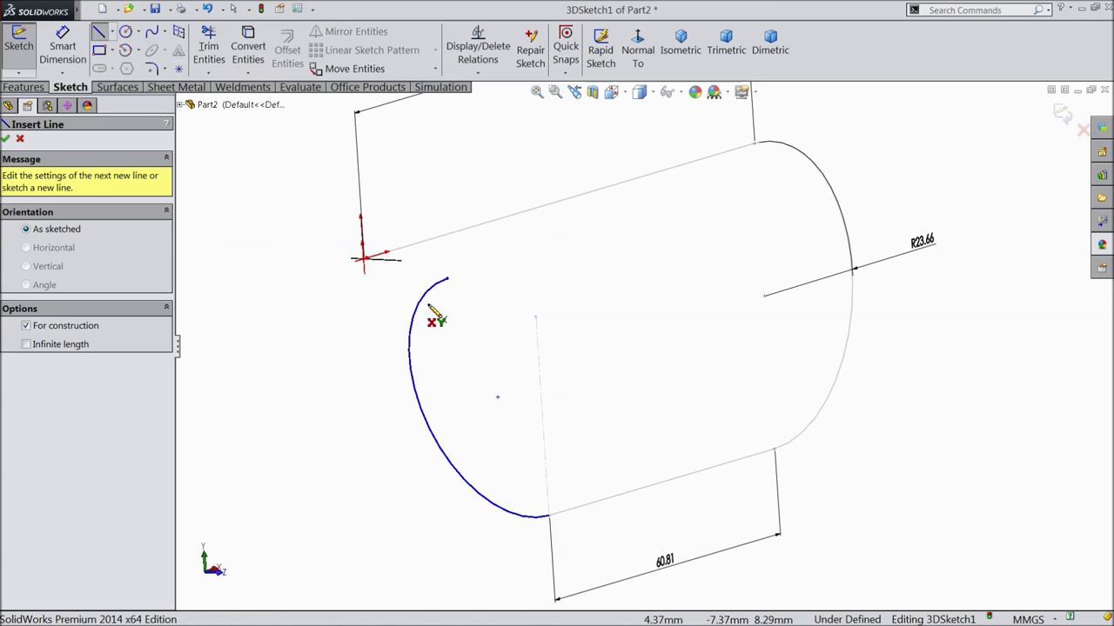
pyautogui.click(446, 279)
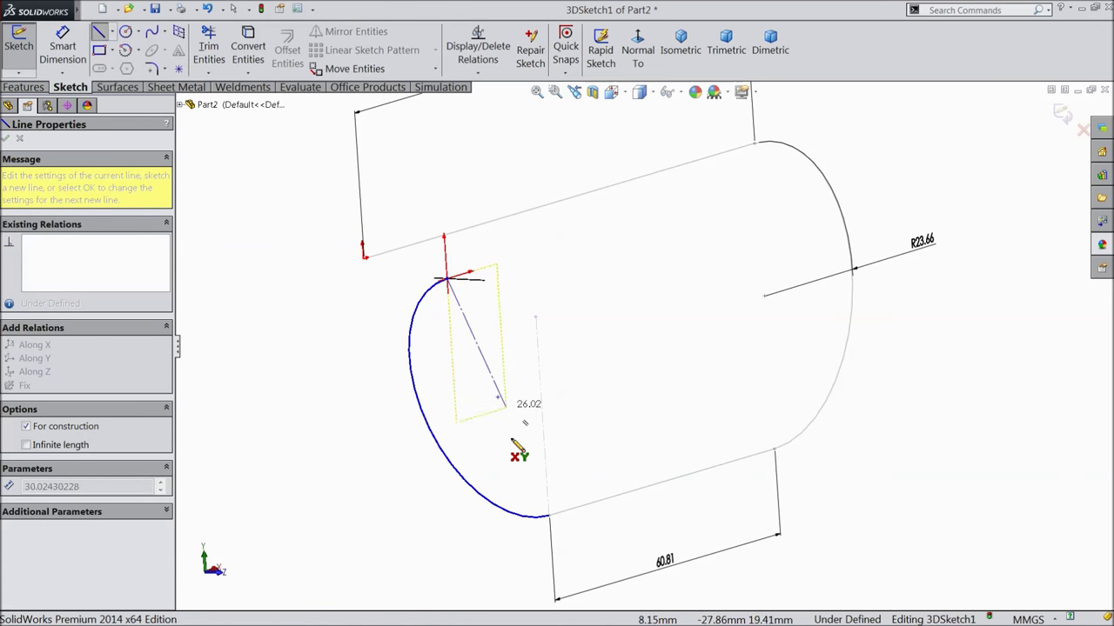
pyautogui.click(550, 517)
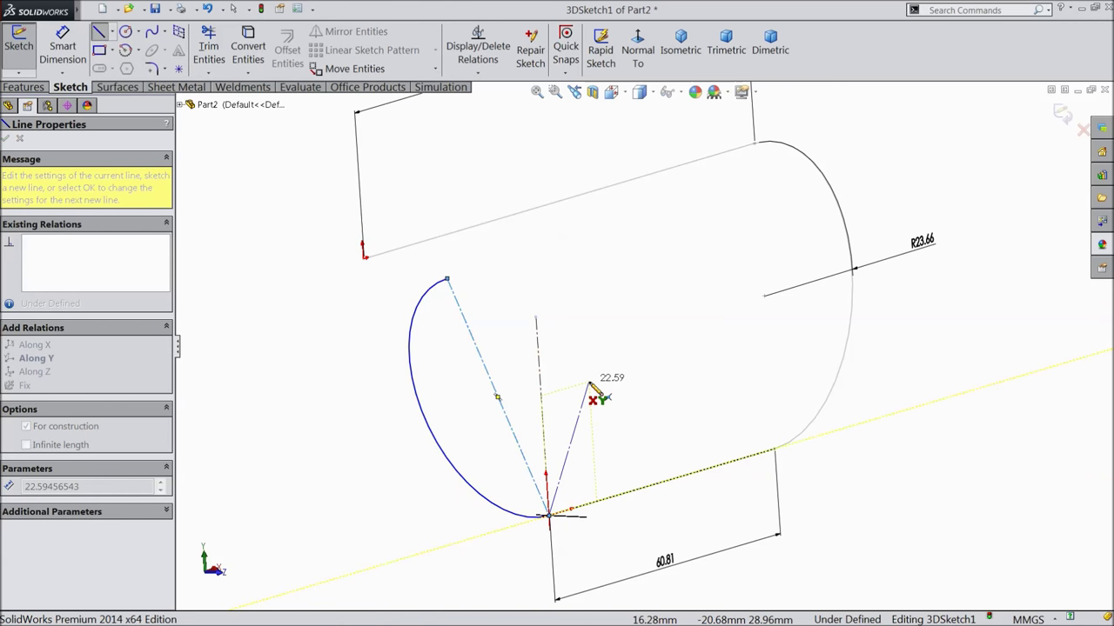
pyautogui.rightClick(593, 165)
pyautogui.click(633, 199)
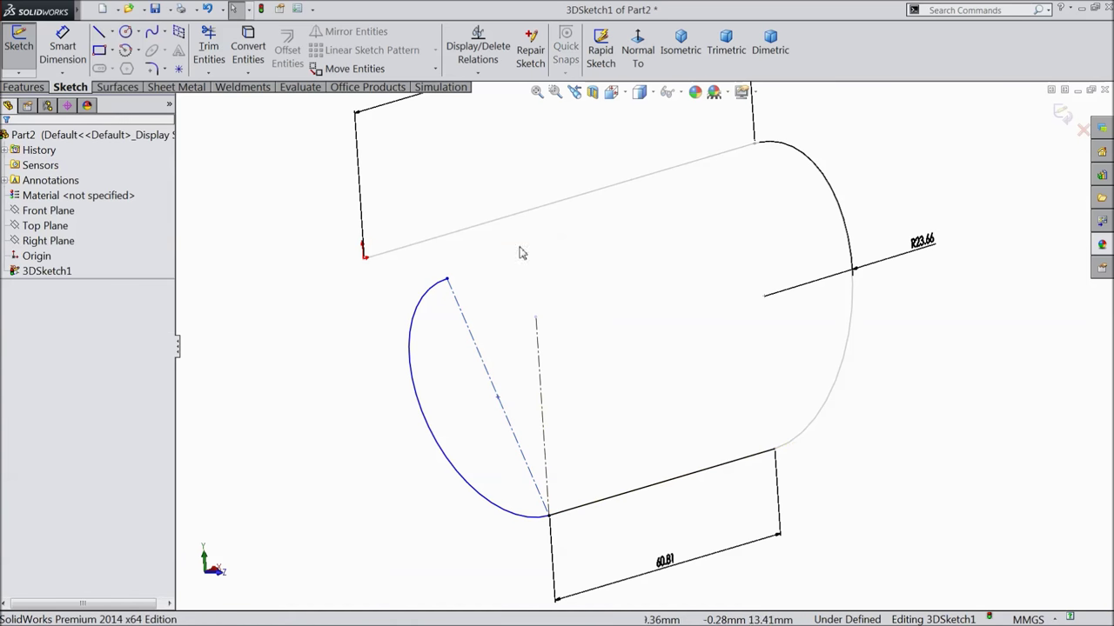
# Dimension the angle between the two centerlines as 25.38°.
pyautogui.click(61, 54)
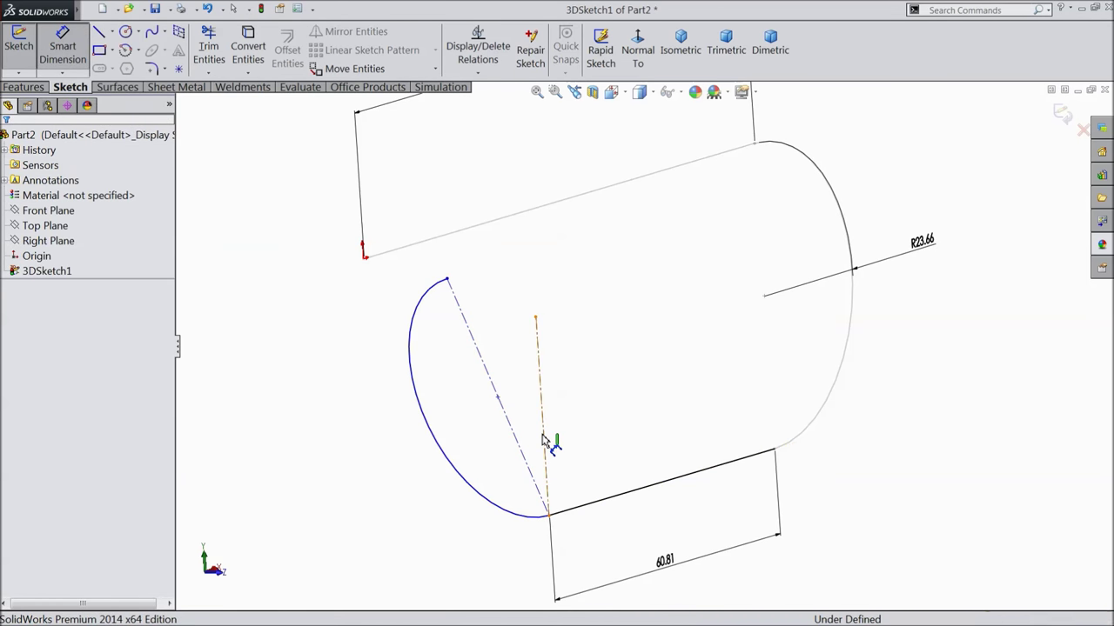
pyautogui.click(545, 441)
pyautogui.click(517, 424)
pyautogui.click(535, 386)
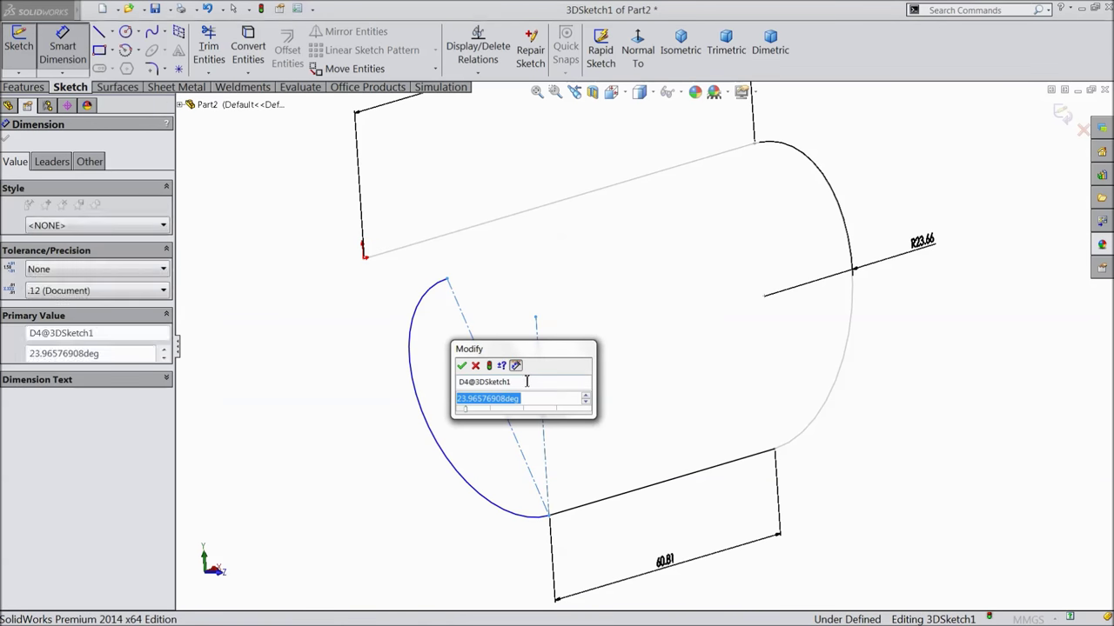
pyautogui.write('25.38')
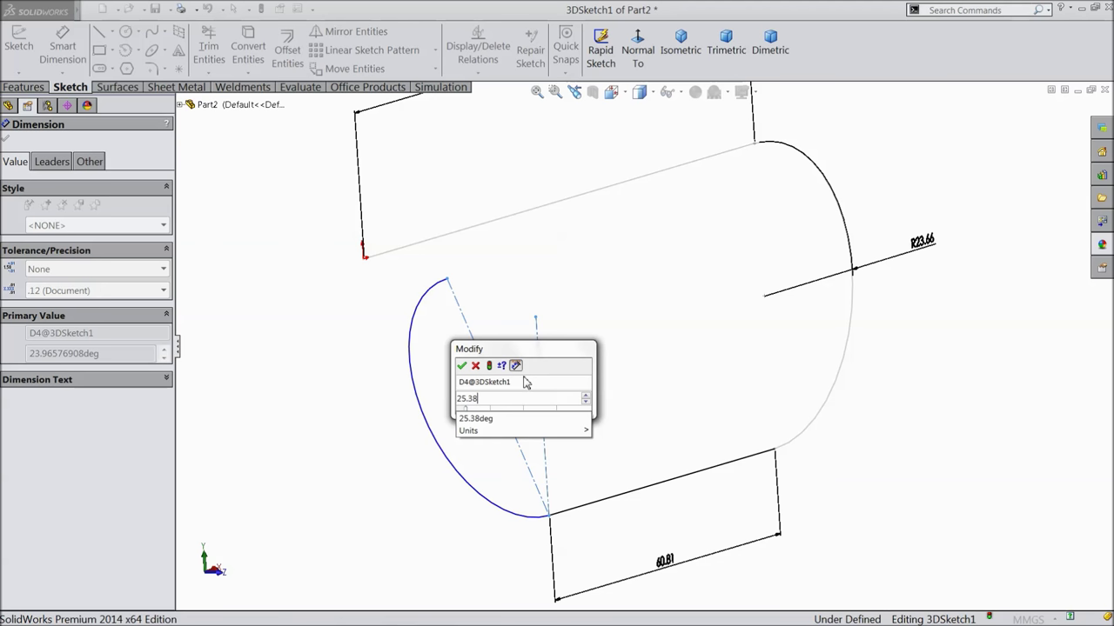
pyautogui.click(462, 366)
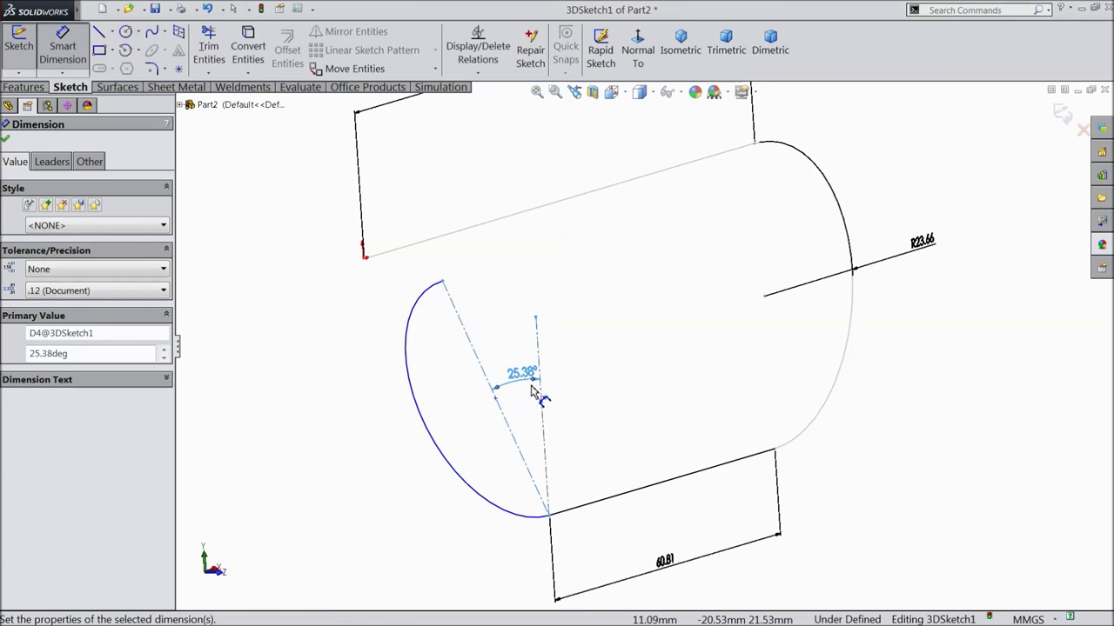
# Set the left arc's radius to R21.71 and view the sketch face-on.
pyautogui.click(417, 393)
pyautogui.click(381, 398)
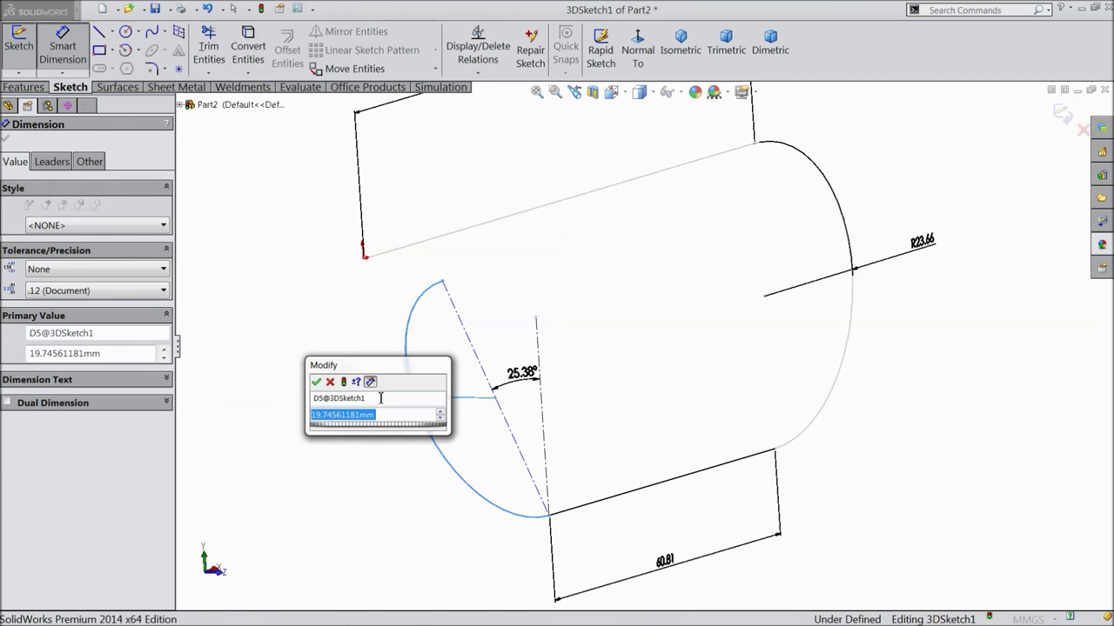
pyautogui.write('21.7068')
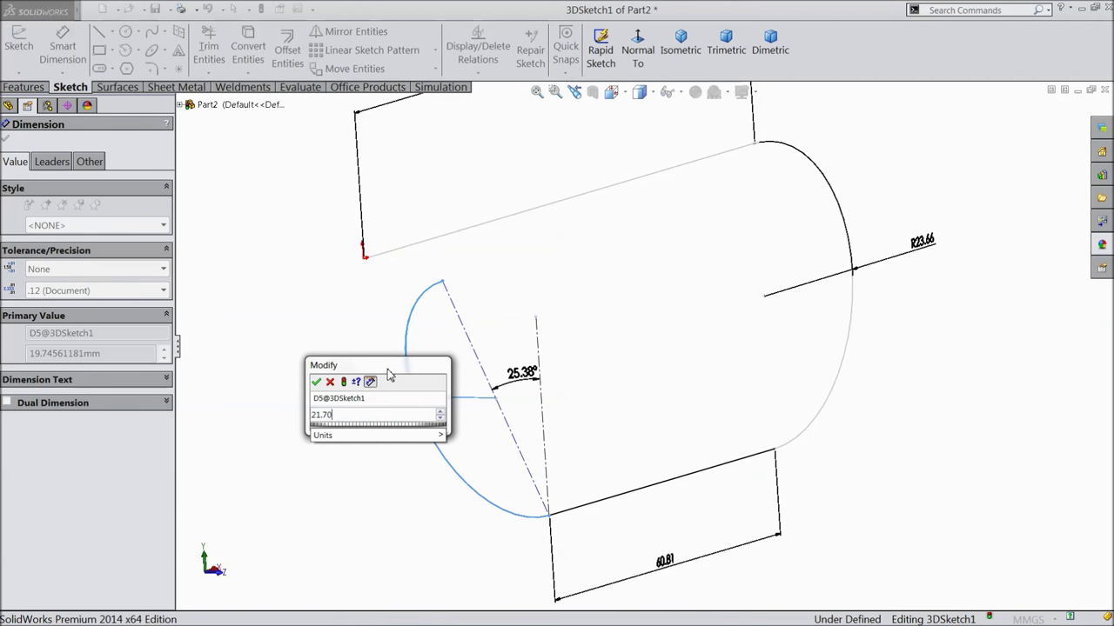
pyautogui.click(315, 383)
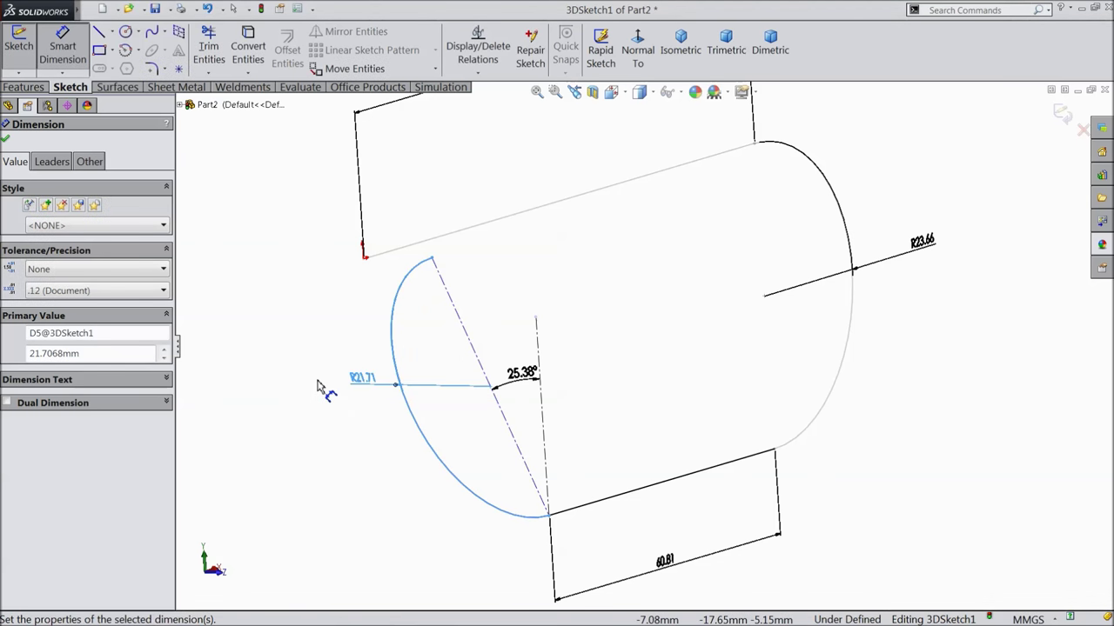
pyautogui.click(199, 183)
pyautogui.click(638, 50)
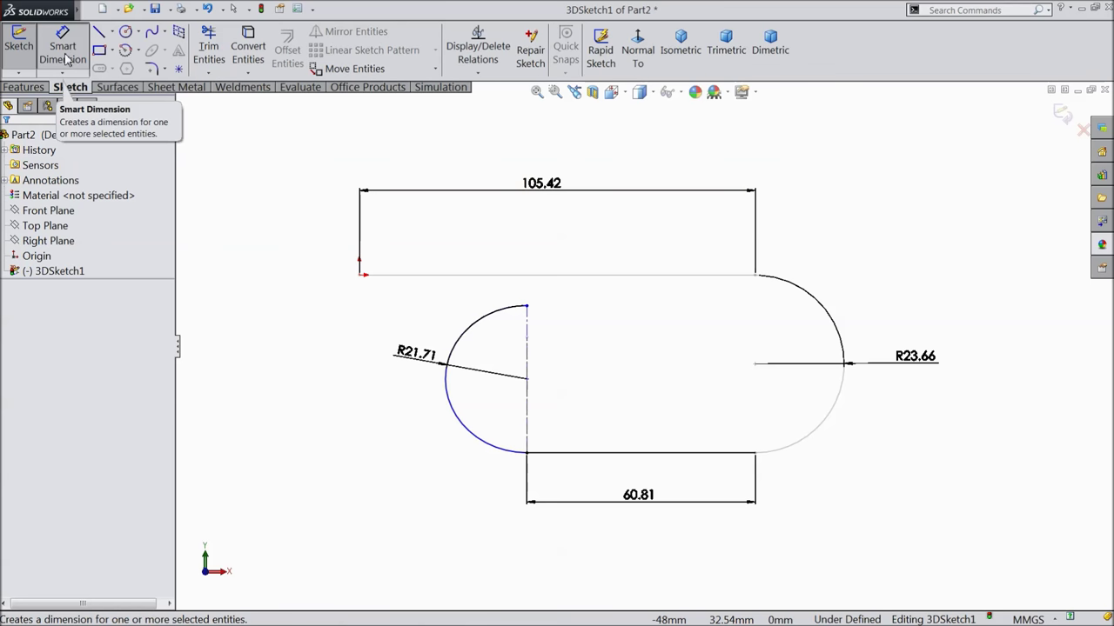
# Draw a horizontal line from the left arc's top end past the right arc.
pyautogui.click(99, 33)
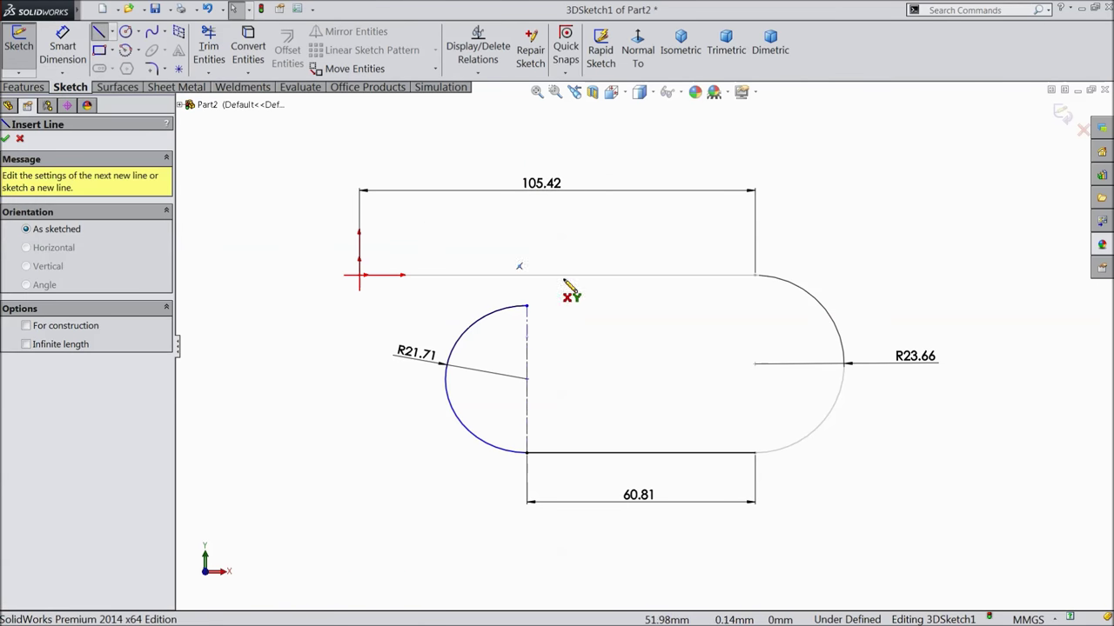
pyautogui.scroll(-2, 822, 359)
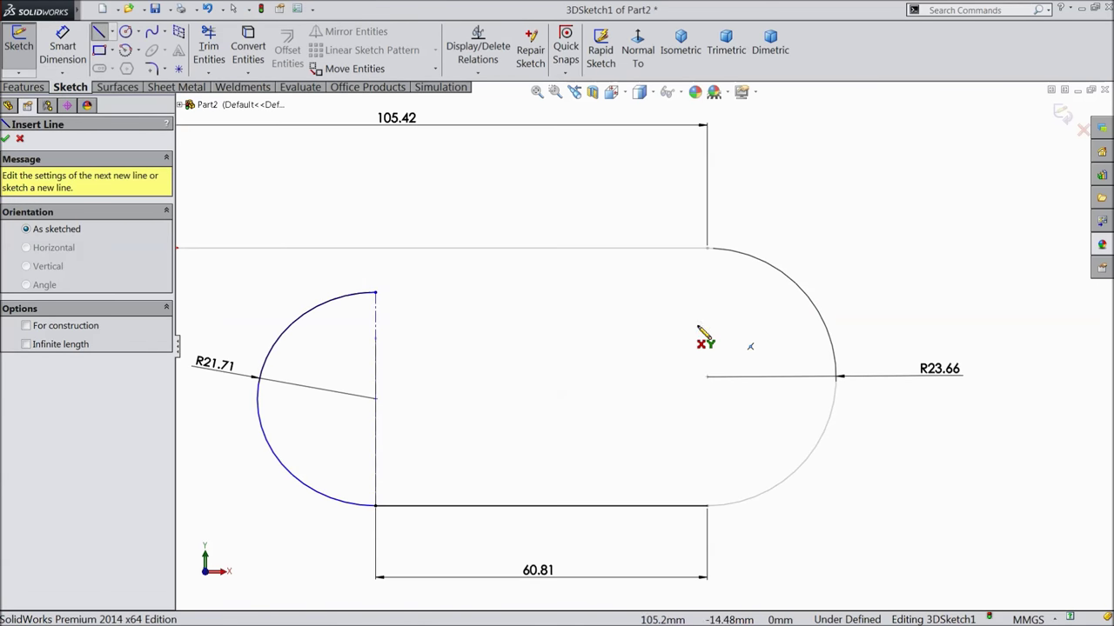
pyautogui.click(375, 293)
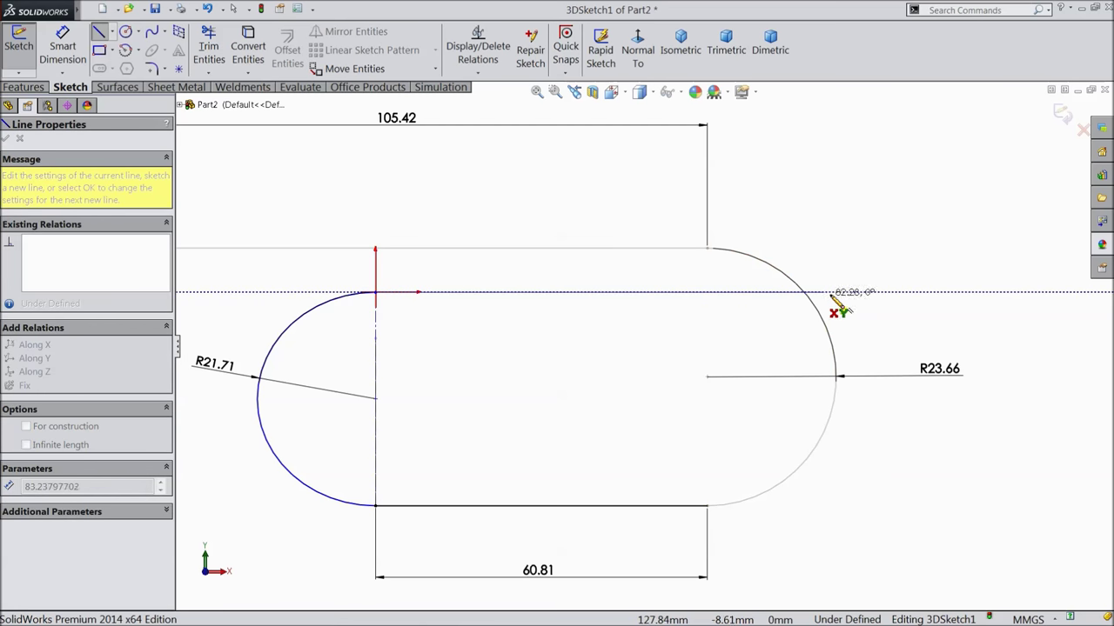
pyautogui.click(928, 293)
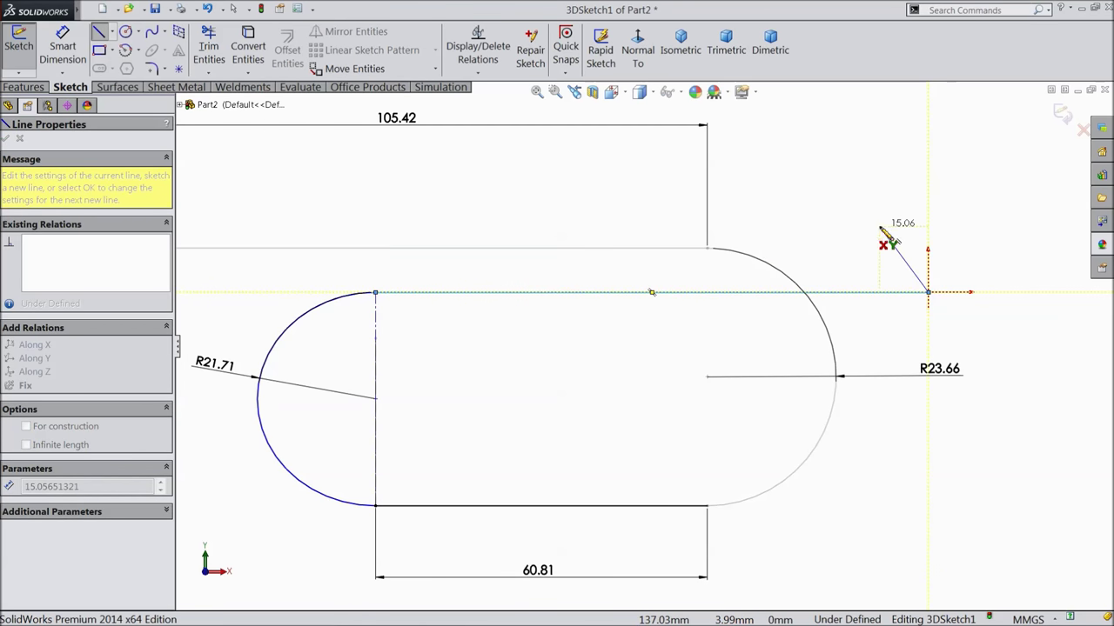
pyautogui.rightClick(882, 228)
pyautogui.click(910, 229)
pyautogui.scroll(2, 644, 346)
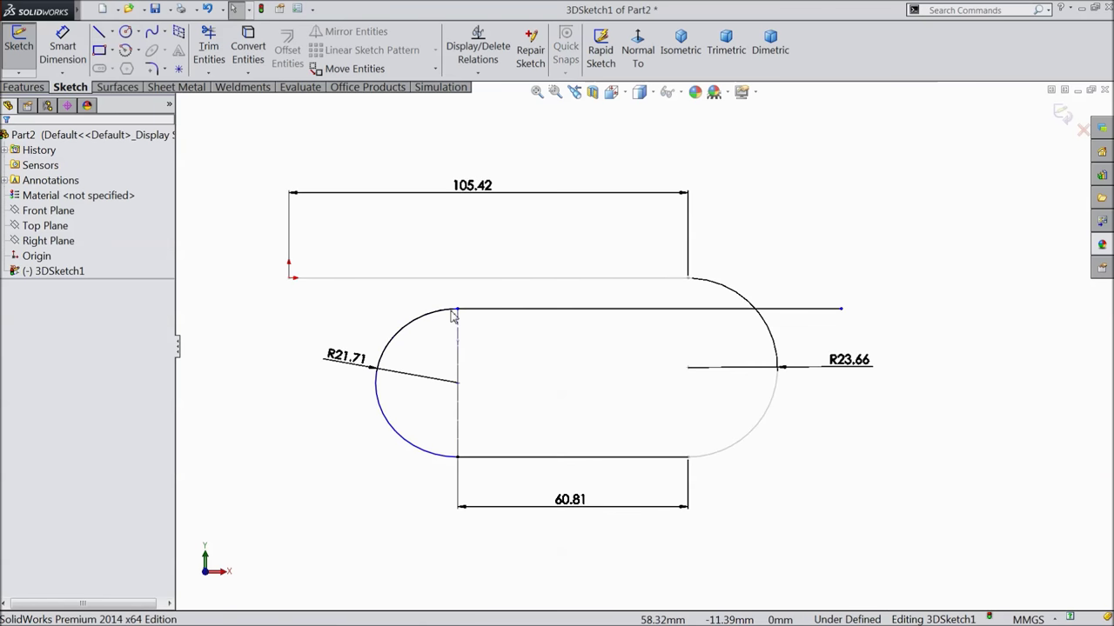
pyautogui.scroll(1, 453, 316)
pyautogui.moveTo(452, 316); pyautogui.dragTo(547, 370, button='middle')
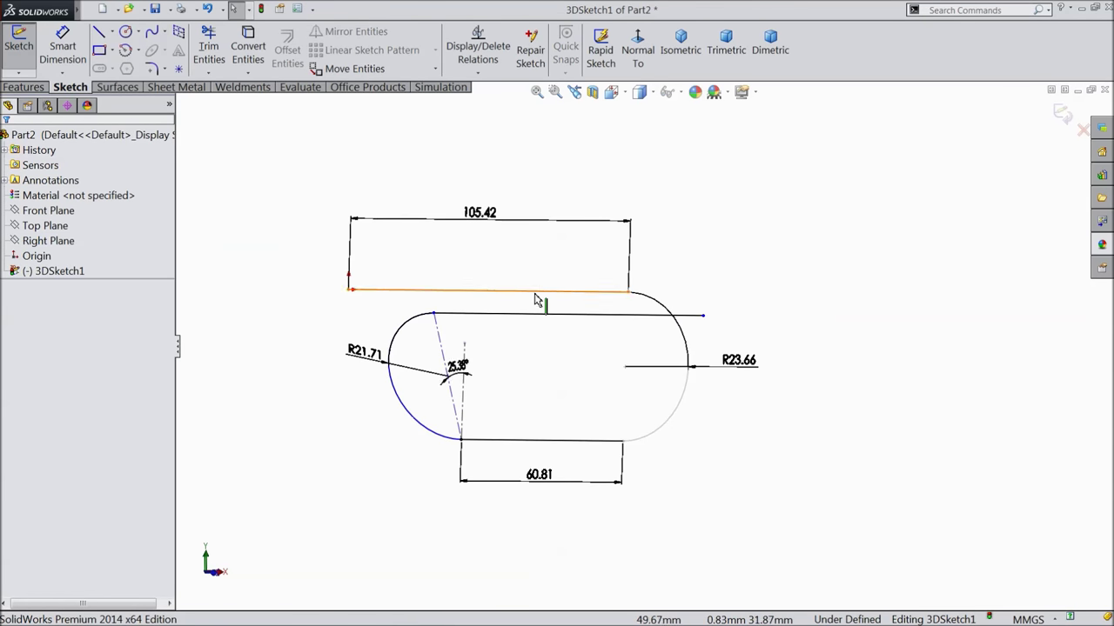
pyautogui.scroll(-5, 426, 326)
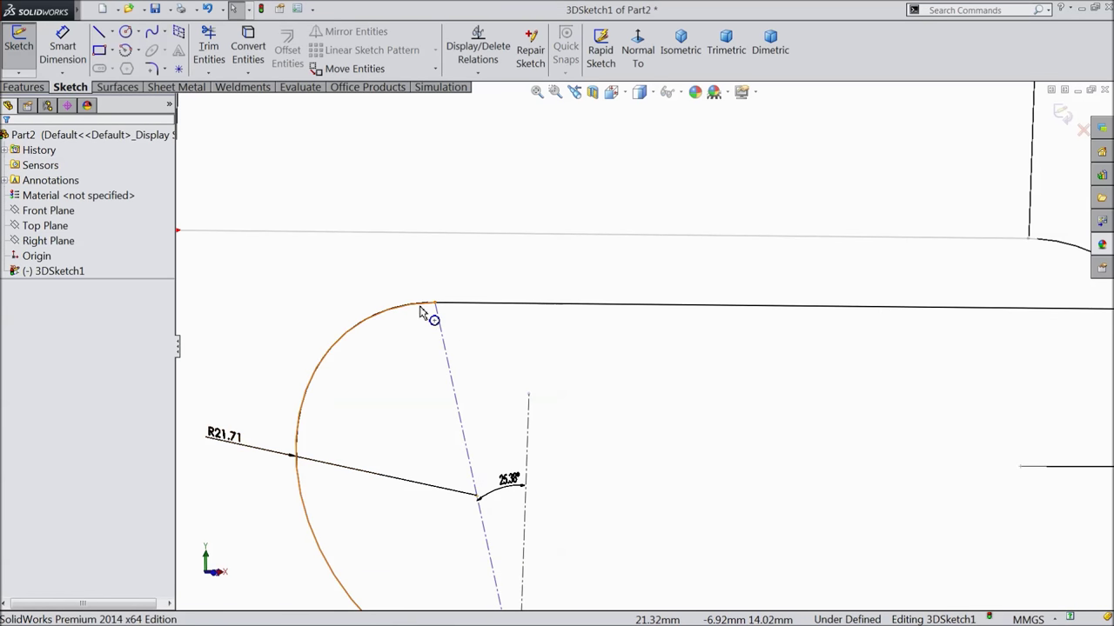
# Make the left arc tangent to the new top line.
pyautogui.click(420, 308)
pyautogui.click(463, 305)
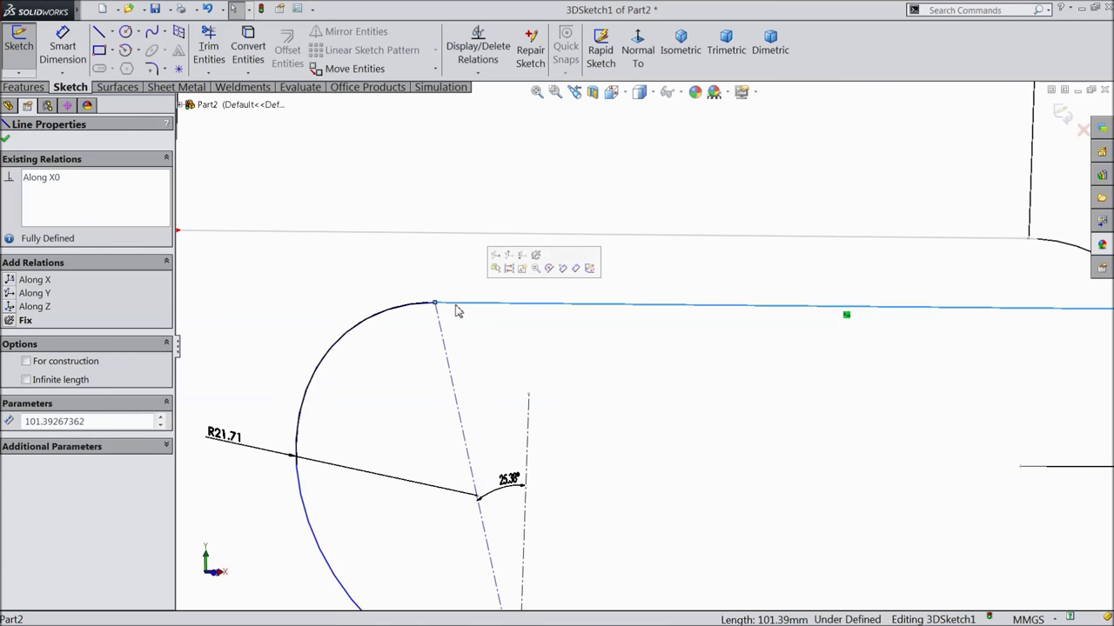
pyautogui.press('Escape')
pyautogui.click(420, 312)
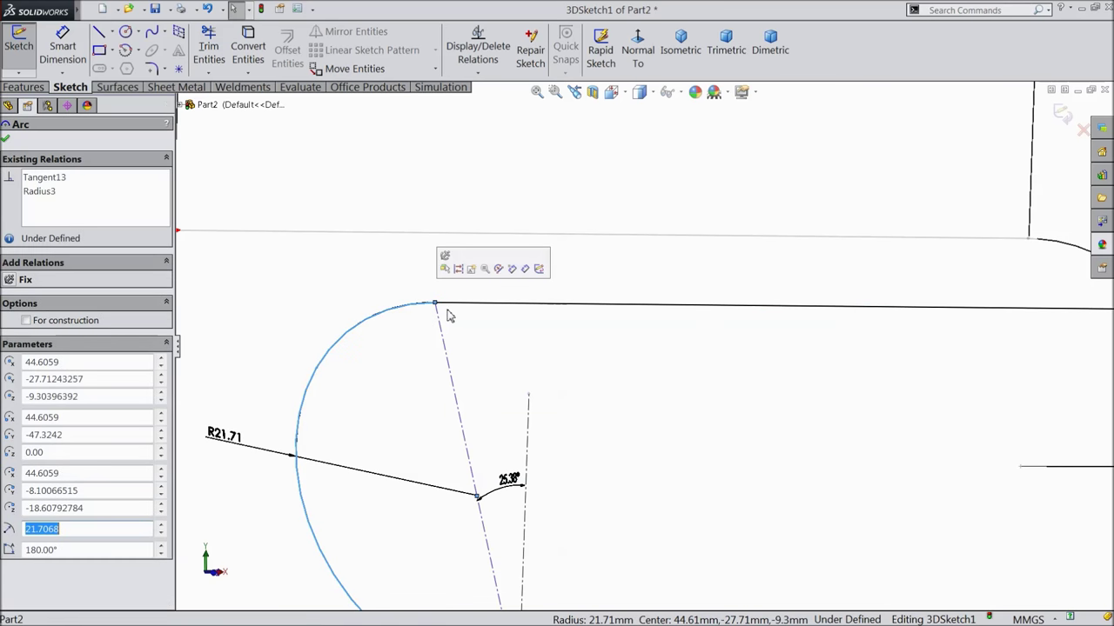
pyautogui.keyDown('ctrl'); pyautogui.click(459, 307); pyautogui.keyUp('ctrl')
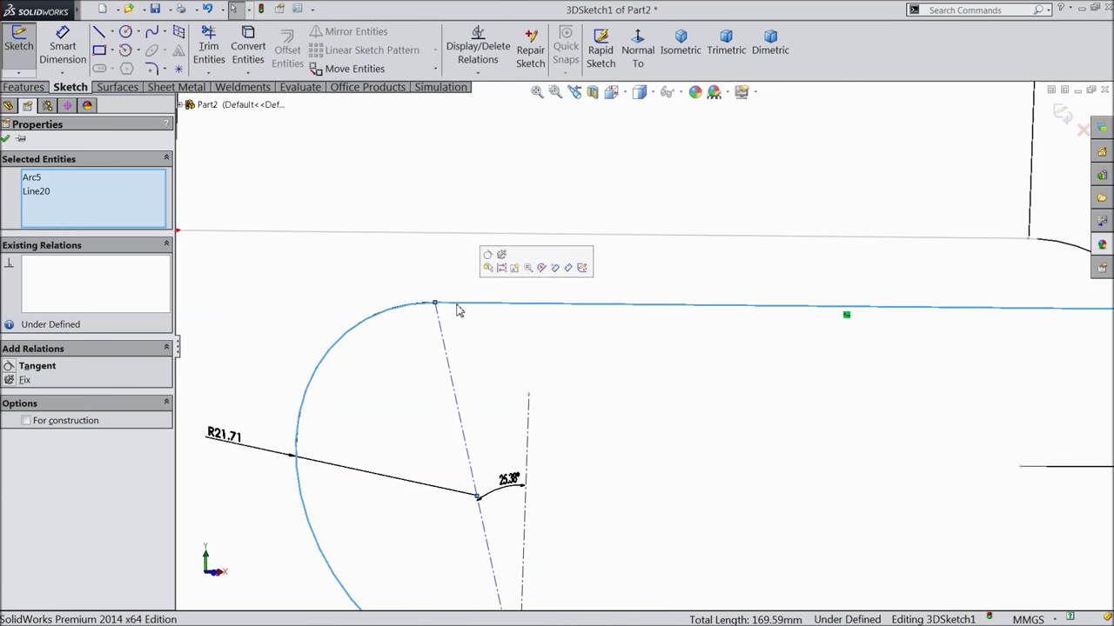
pyautogui.click(489, 256)
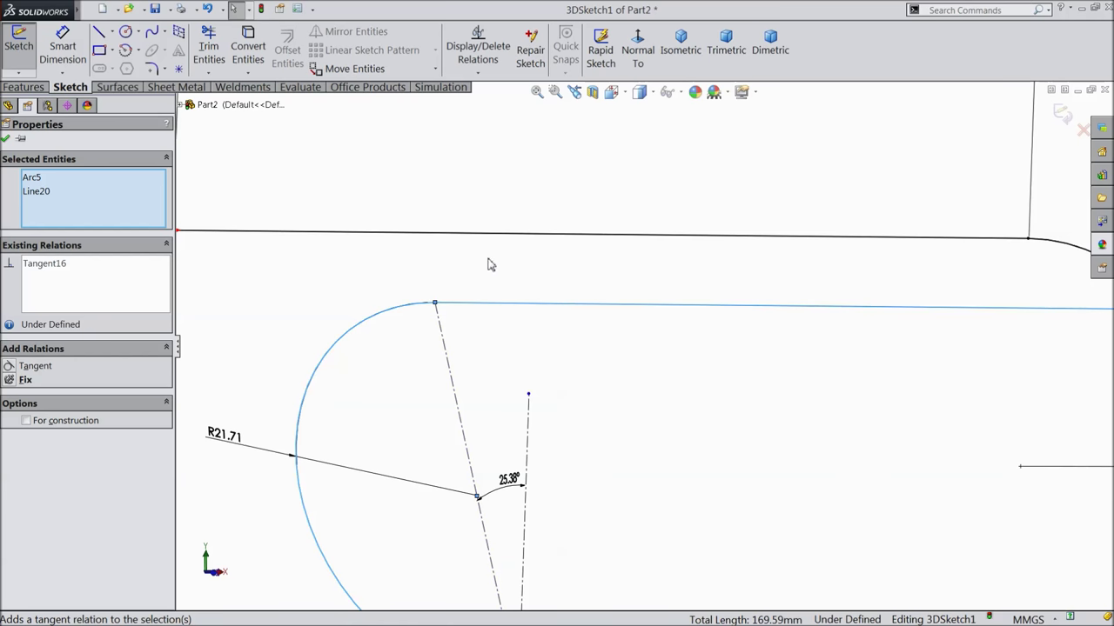
pyautogui.click(6, 140)
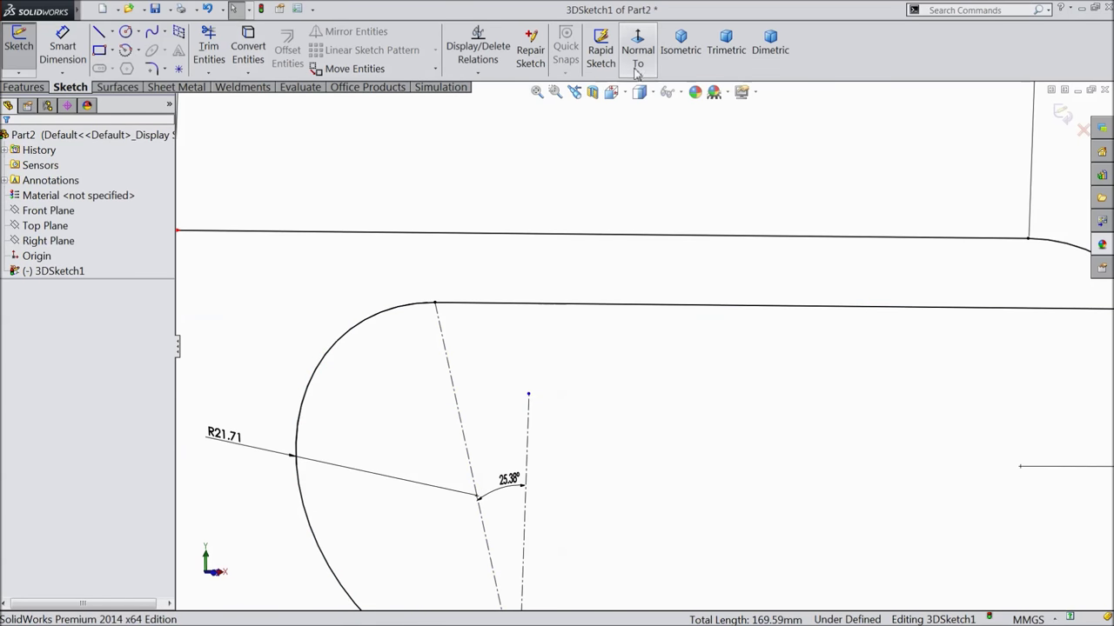
pyautogui.click(638, 50)
# Dimension the new top line to 106.11 mm, fully defining the sketch.
pyautogui.click(63, 48)
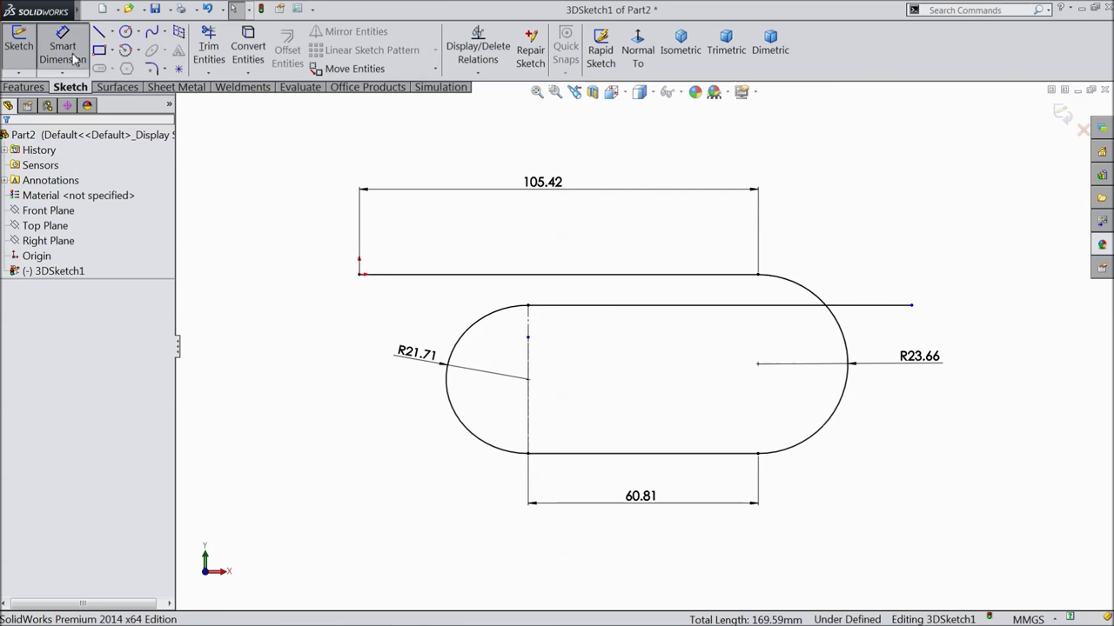
pyautogui.scroll(-2, 712, 333)
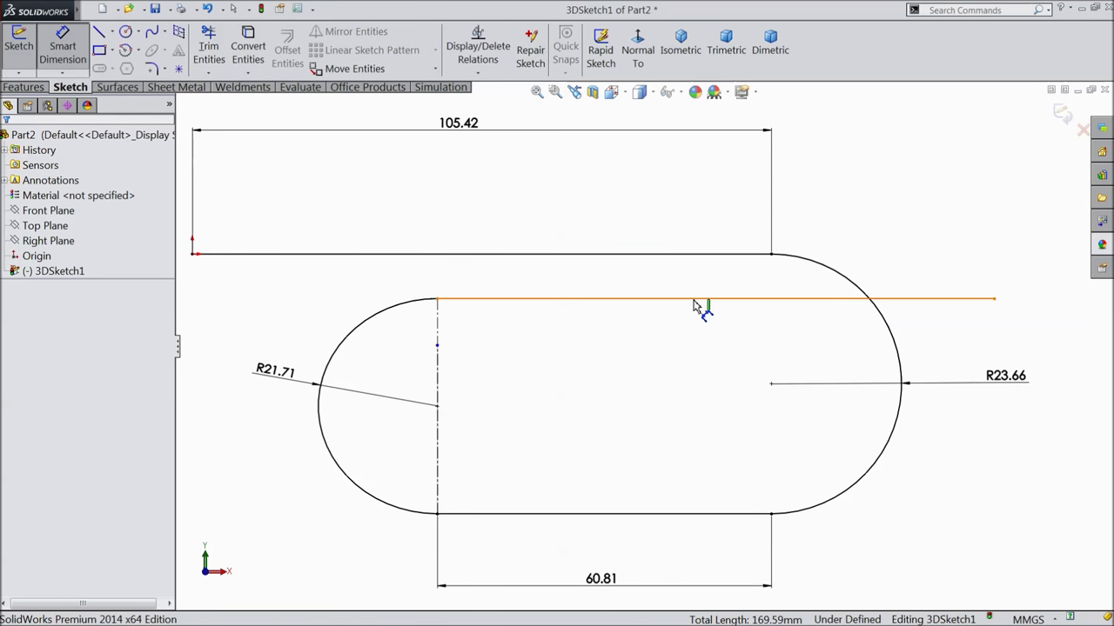
pyautogui.click(701, 300)
pyautogui.click(701, 332)
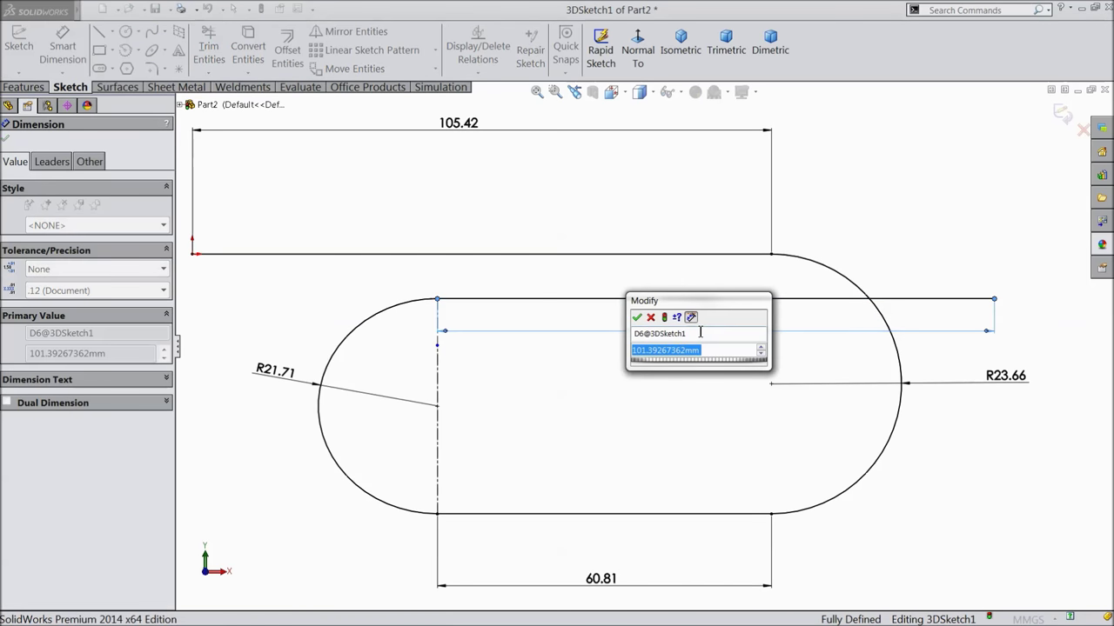
pyautogui.write('1')
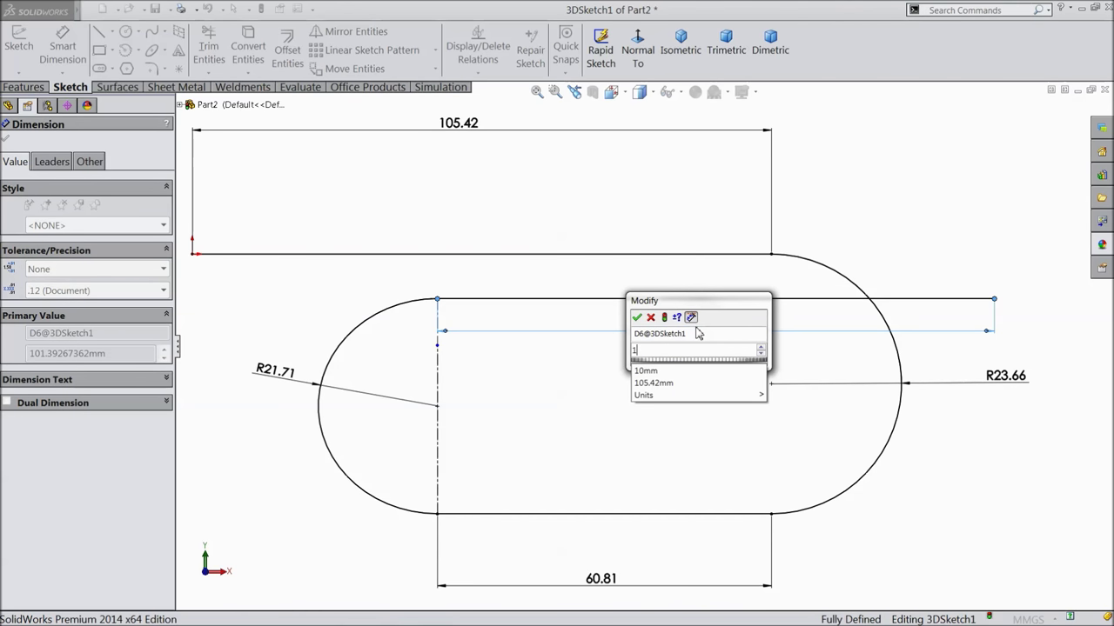
pyautogui.write('06.1141')
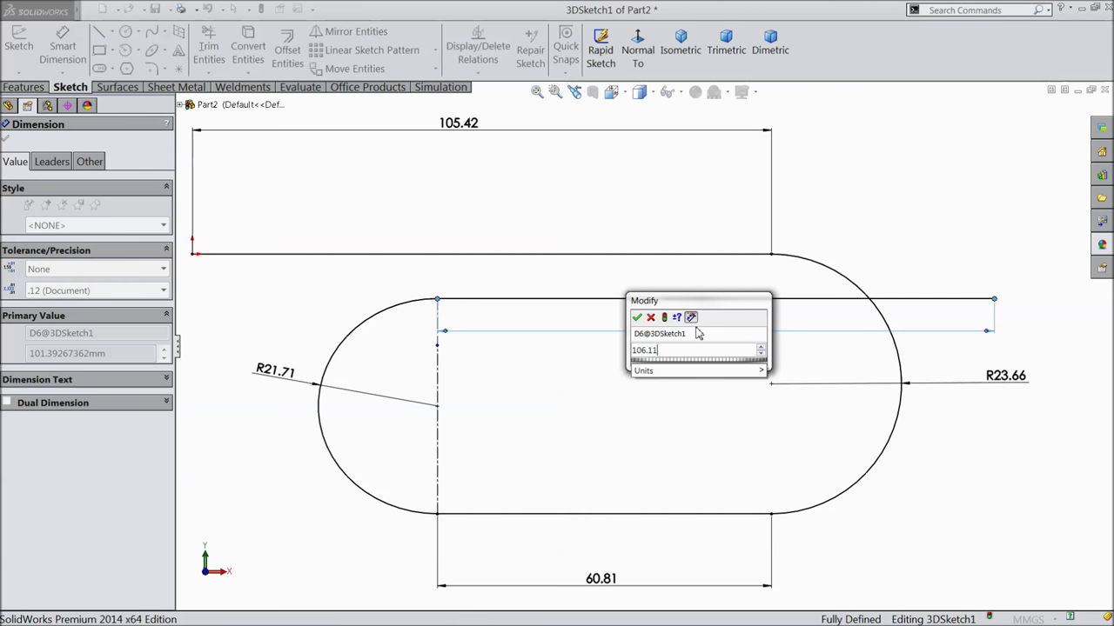
pyautogui.click(636, 317)
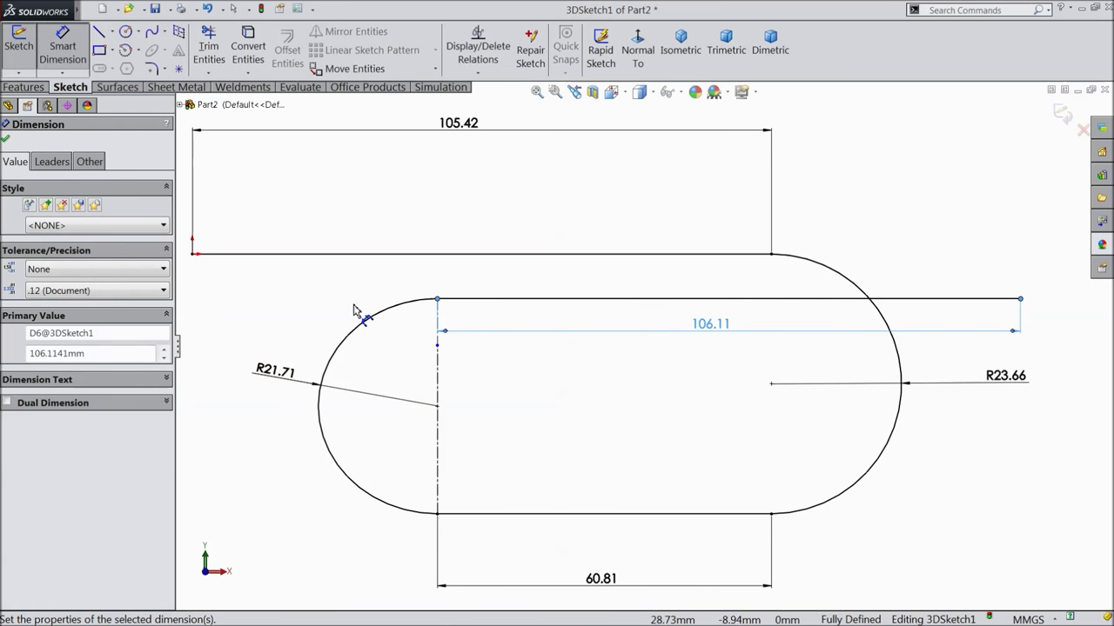
# Close the dimension, fit and orbit the view, and exit 3DSketch1.
pyautogui.click(5, 141)
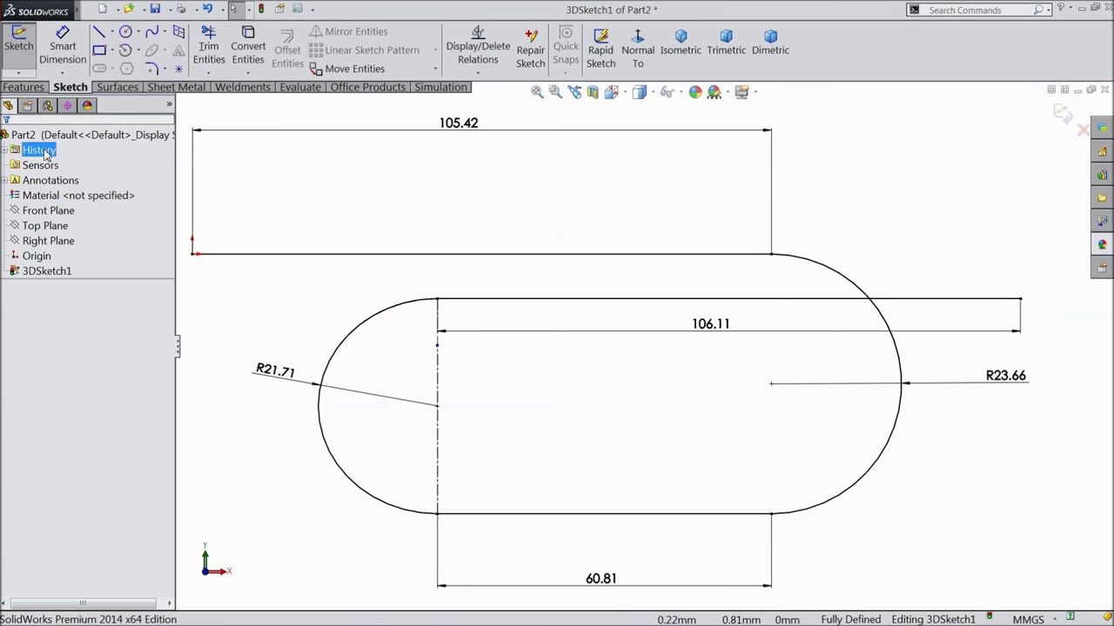
pyautogui.press('f')
pyautogui.moveTo(438, 324)
pyautogui.mouseDown(button='middle')
pyautogui.moveTo(425, 358)
pyautogui.moveTo(490, 390)
pyautogui.moveTo(443, 363)
pyautogui.moveTo(391, 385)
pyautogui.moveTo(413, 405)
pyautogui.moveTo(507, 417)
pyautogui.moveTo(473, 441)
pyautogui.moveTo(632, 370)
pyautogui.moveTo(562, 350)
pyautogui.moveTo(465, 354)
pyautogui.moveTo(488, 398)
pyautogui.moveTo(460, 403)
pyautogui.moveTo(641, 291)
pyautogui.moveTo(542, 358)
pyautogui.moveTo(560, 322)
pyautogui.moveTo(566, 336)
pyautogui.moveTo(618, 299)
pyautogui.moveTo(670, 299)
pyautogui.mouseUp(button='middle')
pyautogui.moveTo(745, 340)
pyautogui.mouseDown(button='middle')
pyautogui.moveTo(736, 305)
pyautogui.moveTo(714, 331)
pyautogui.mouseUp(button='middle')
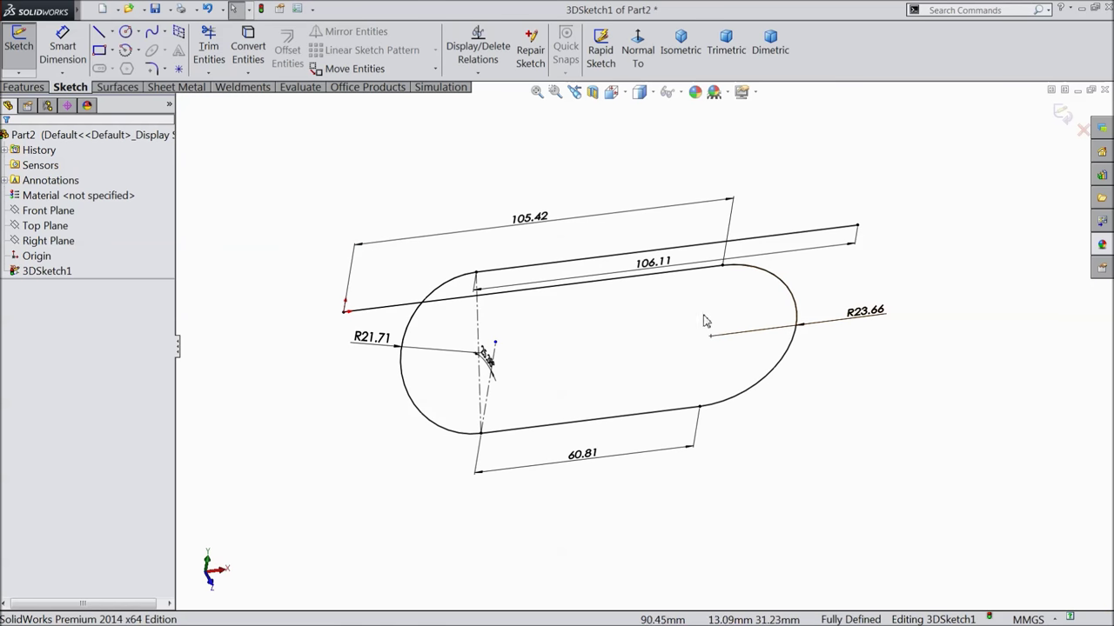
pyautogui.click(1062, 113)
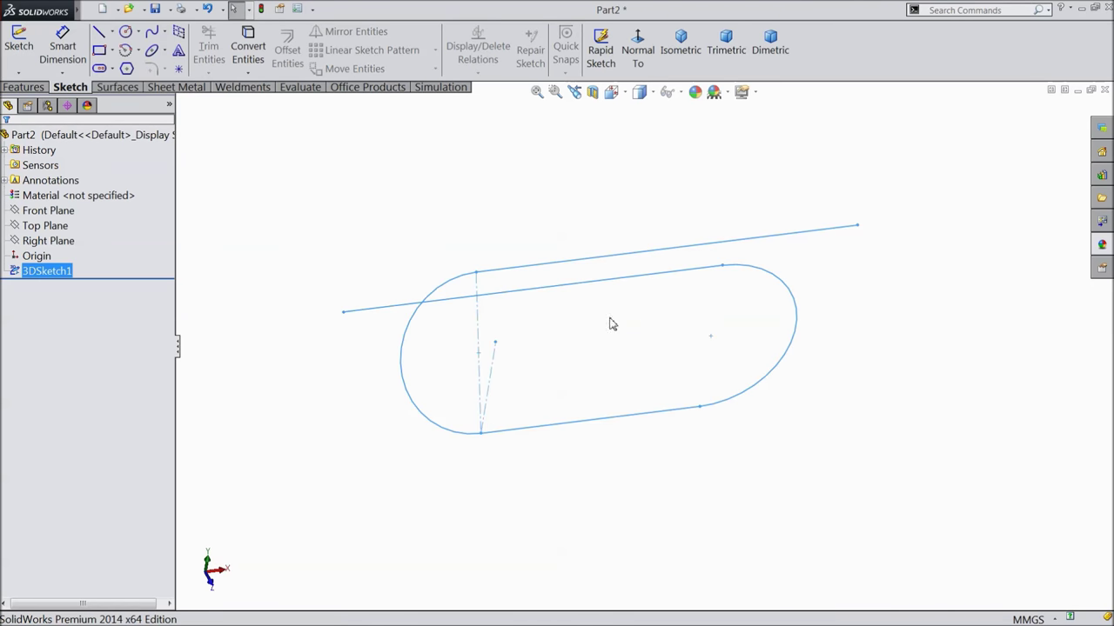
pyautogui.moveTo(537, 330)
pyautogui.mouseDown(button='middle')
pyautogui.moveTo(544, 313)
pyautogui.moveTo(527, 323)
pyautogui.moveTo(469, 315)
pyautogui.mouseUp(button='middle')
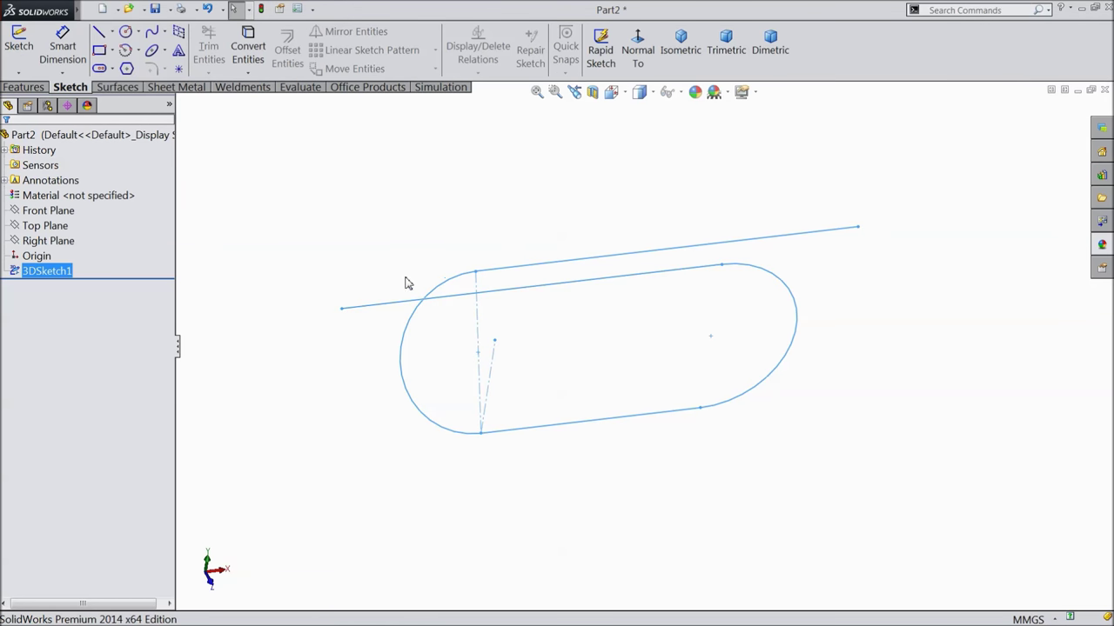
pyautogui.click(353, 217)
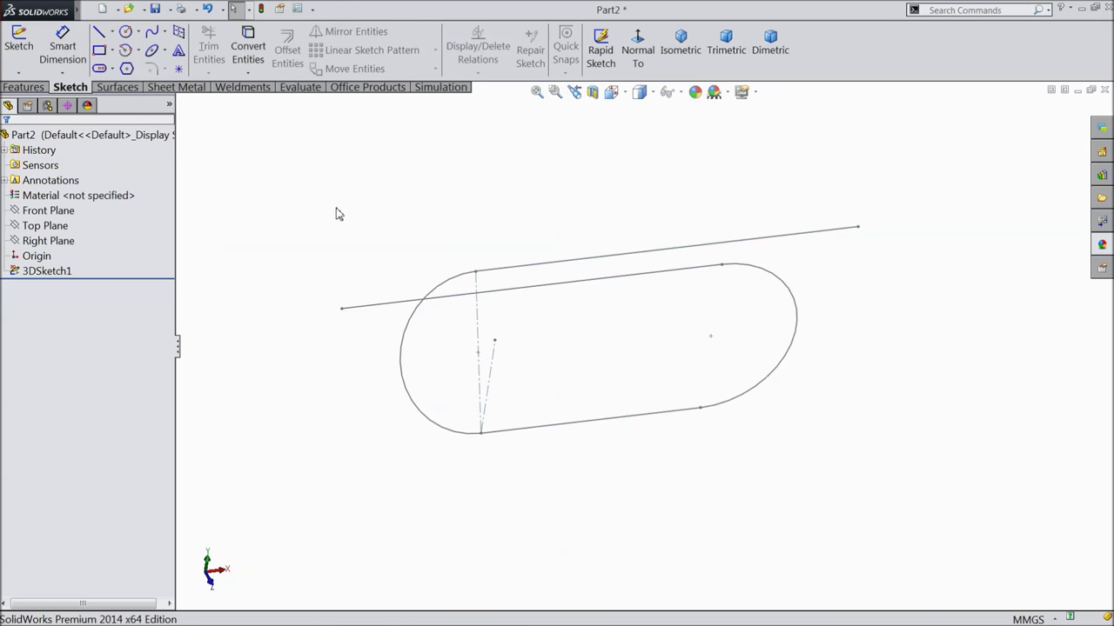
pyautogui.click(23, 87)
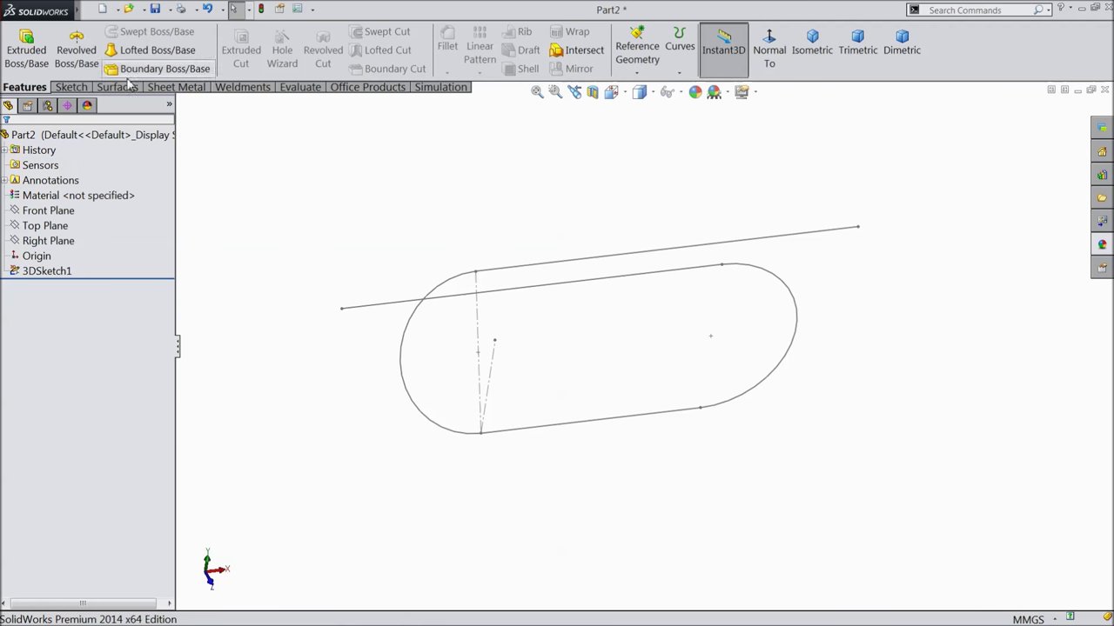
# Create Plane1 perpendicular to the long line at its left endpoint.
pyautogui.click(636, 76)
pyautogui.click(649, 90)
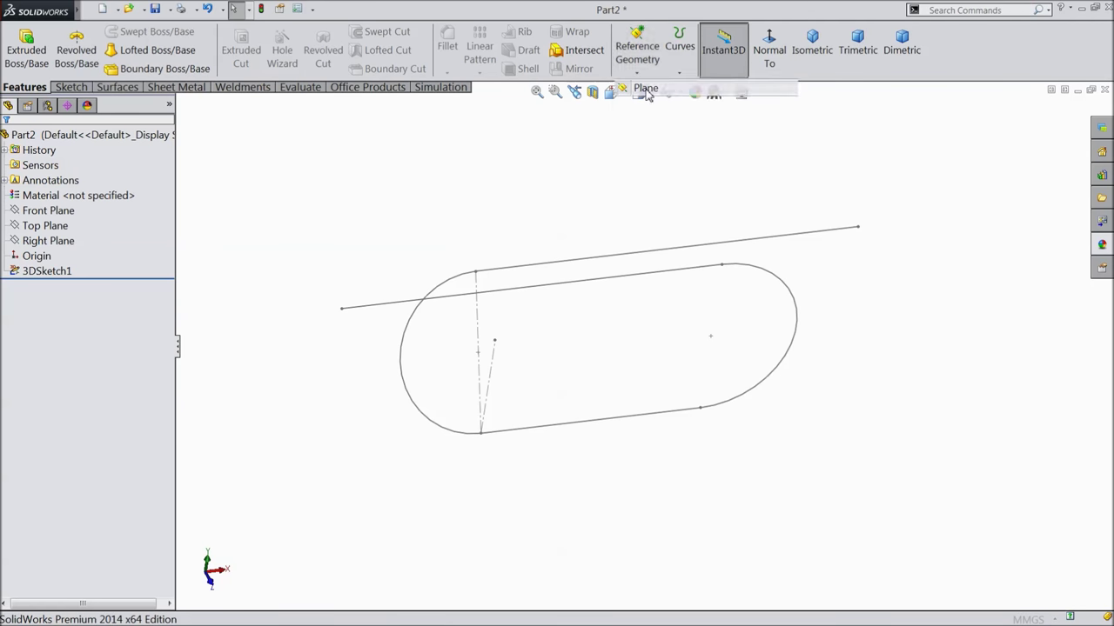
pyautogui.click(405, 308)
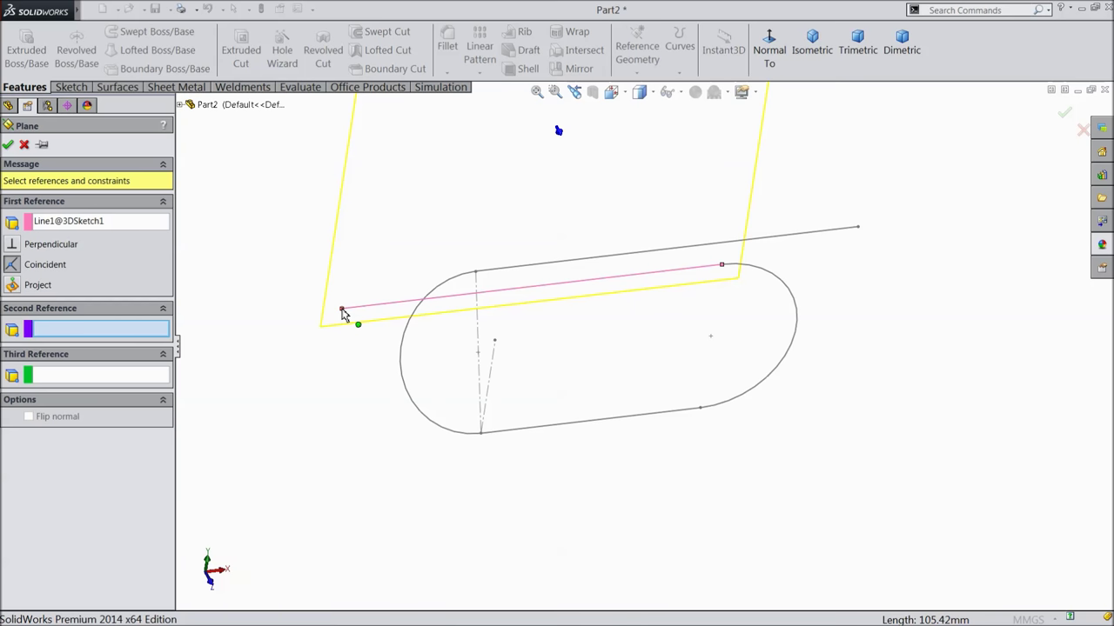
pyautogui.click(342, 309)
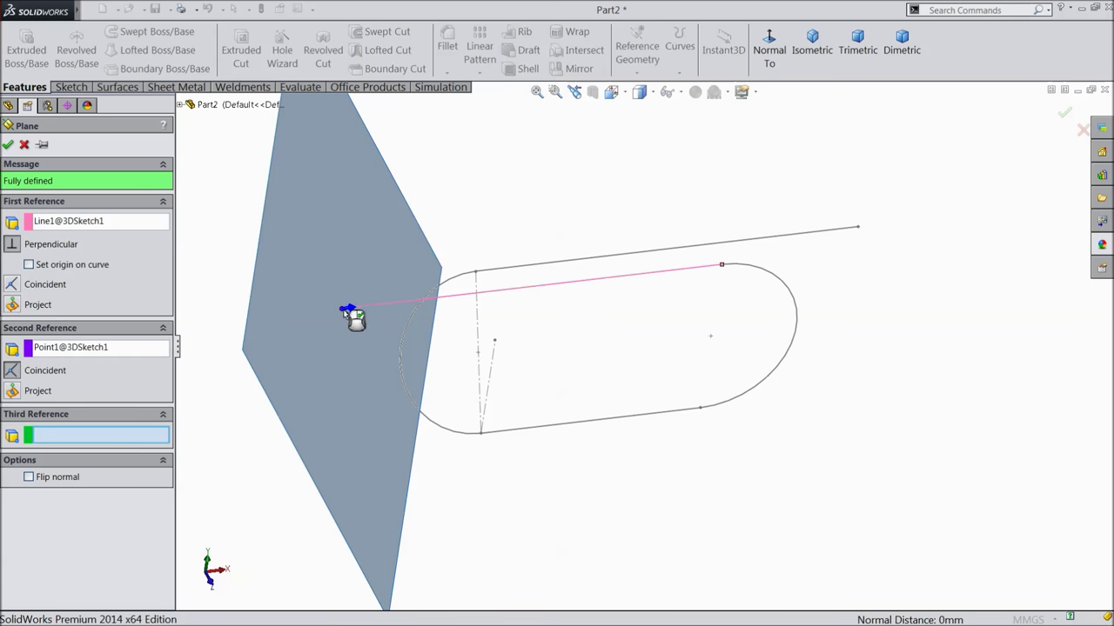
pyautogui.click(8, 146)
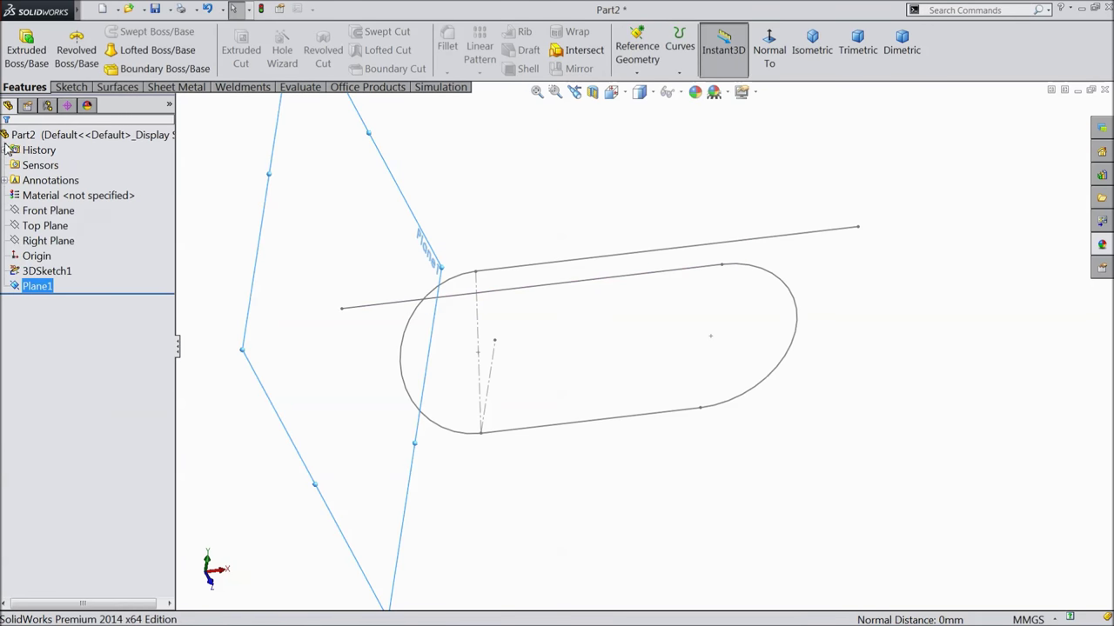
# Create Plane2 perpendicular to the 105.42 line at its right endpoint.
pyautogui.click(548, 293)
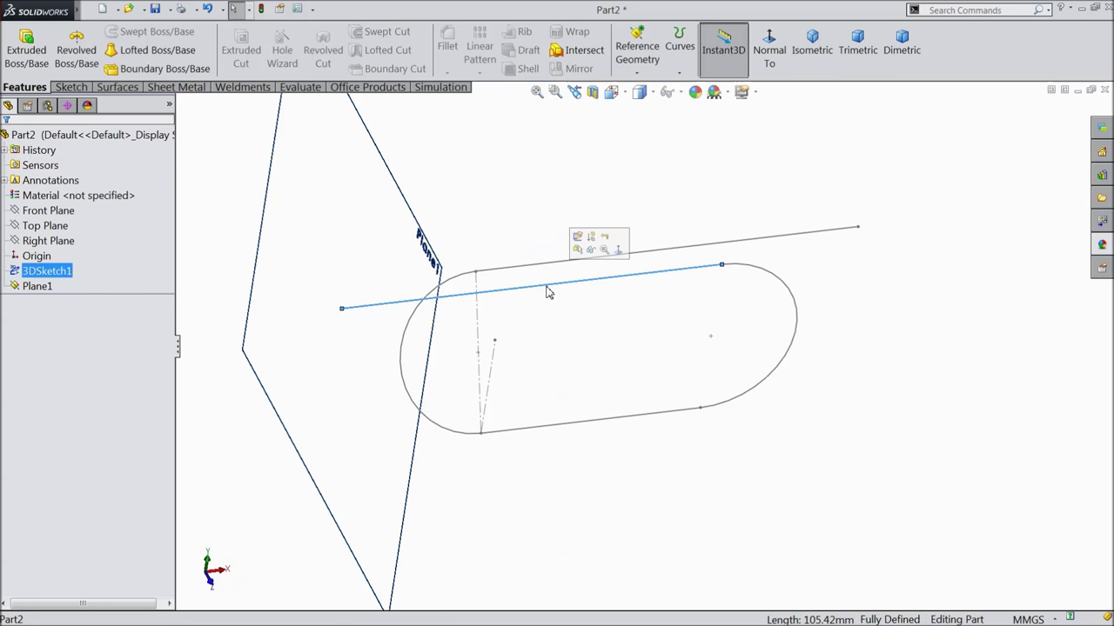
pyautogui.click(638, 75)
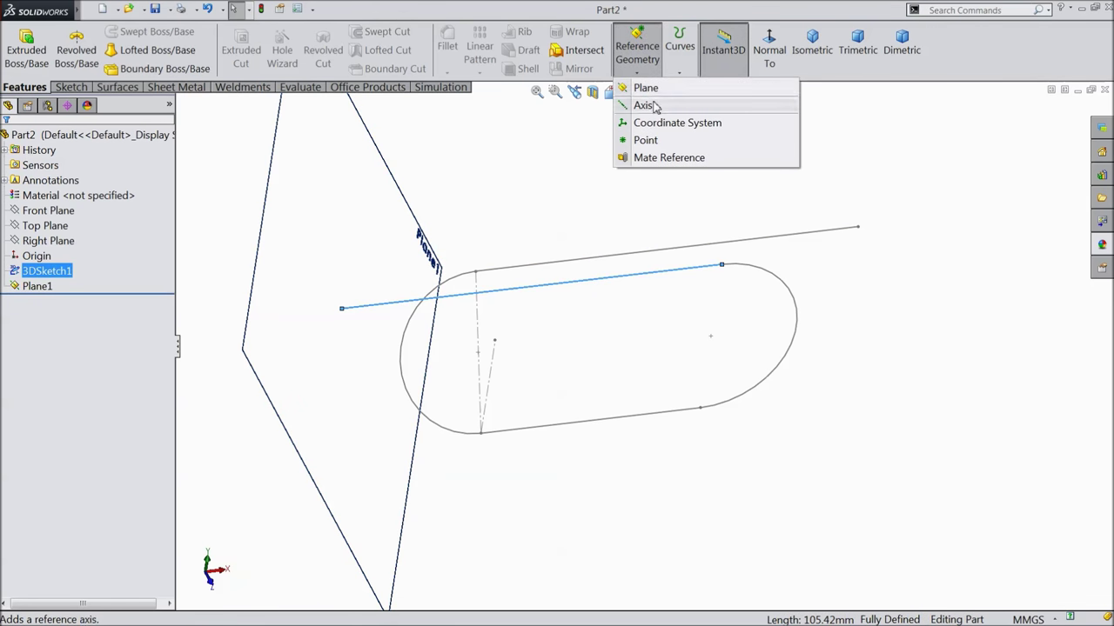
pyautogui.click(642, 89)
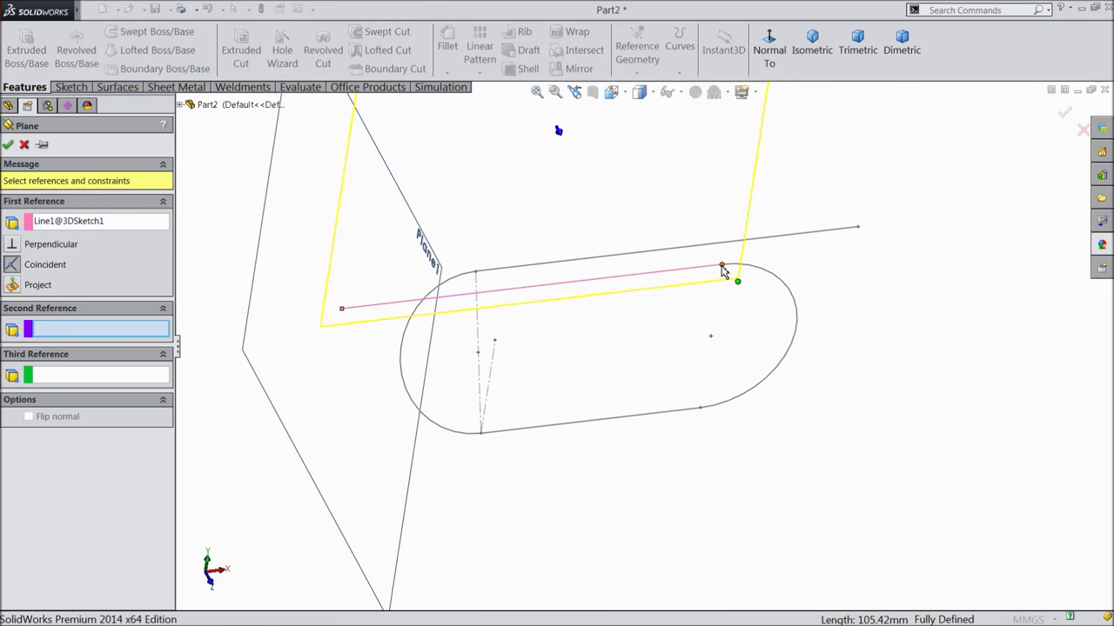
pyautogui.click(722, 266)
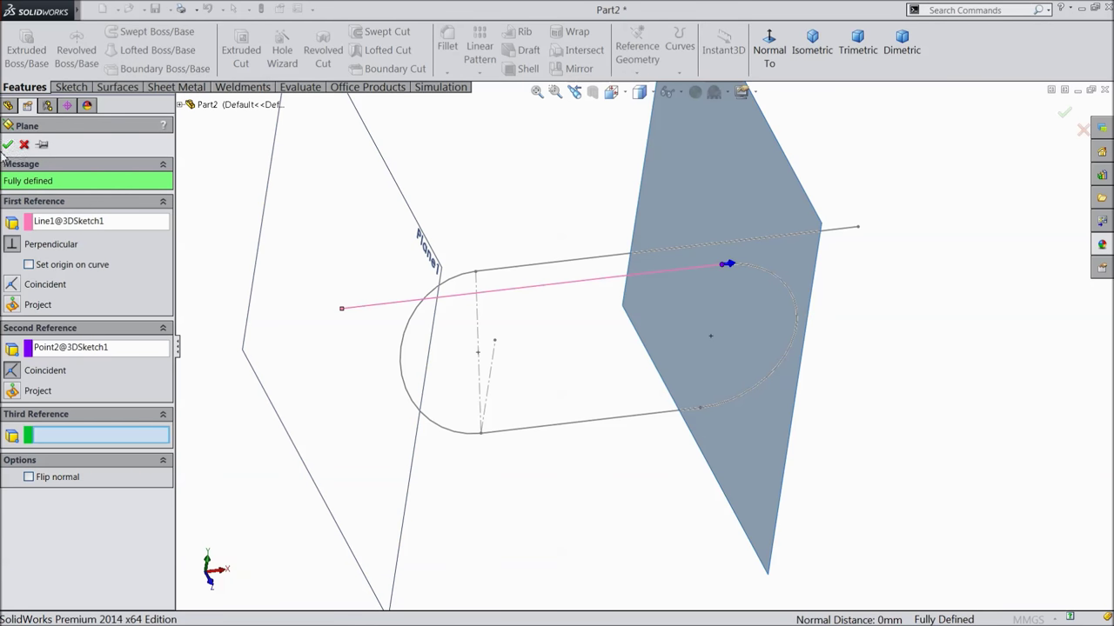
pyautogui.click(8, 145)
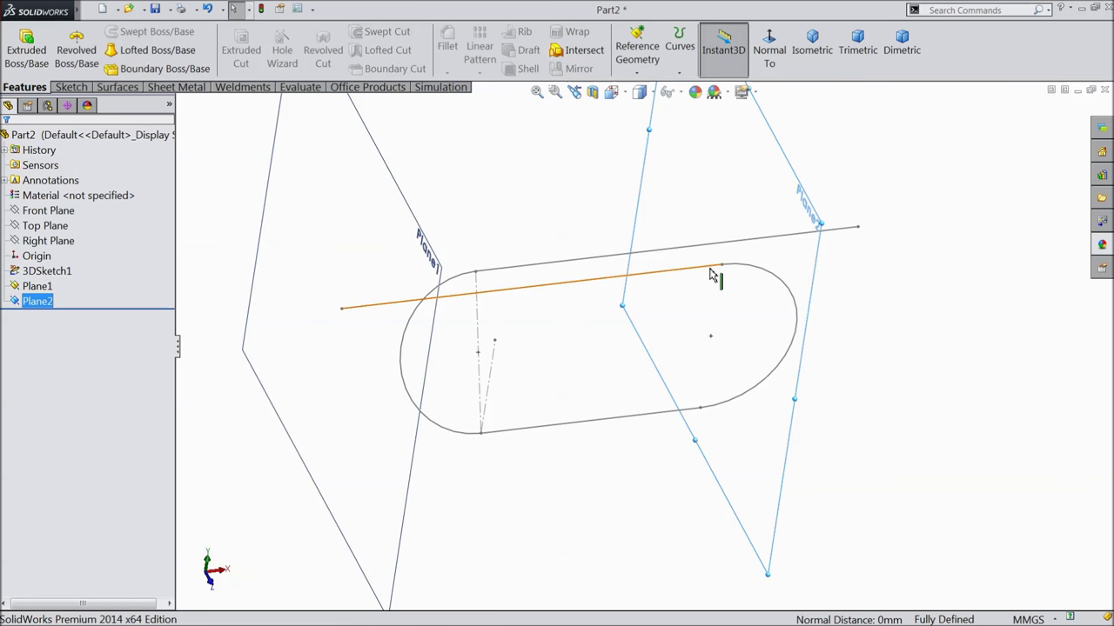
pyautogui.moveTo(646, 316)
pyautogui.mouseDown(button='middle')
pyautogui.moveTo(624, 301)
pyautogui.moveTo(649, 298)
pyautogui.moveTo(636, 298)
pyautogui.moveTo(641, 307)
pyautogui.mouseUp(button='middle')
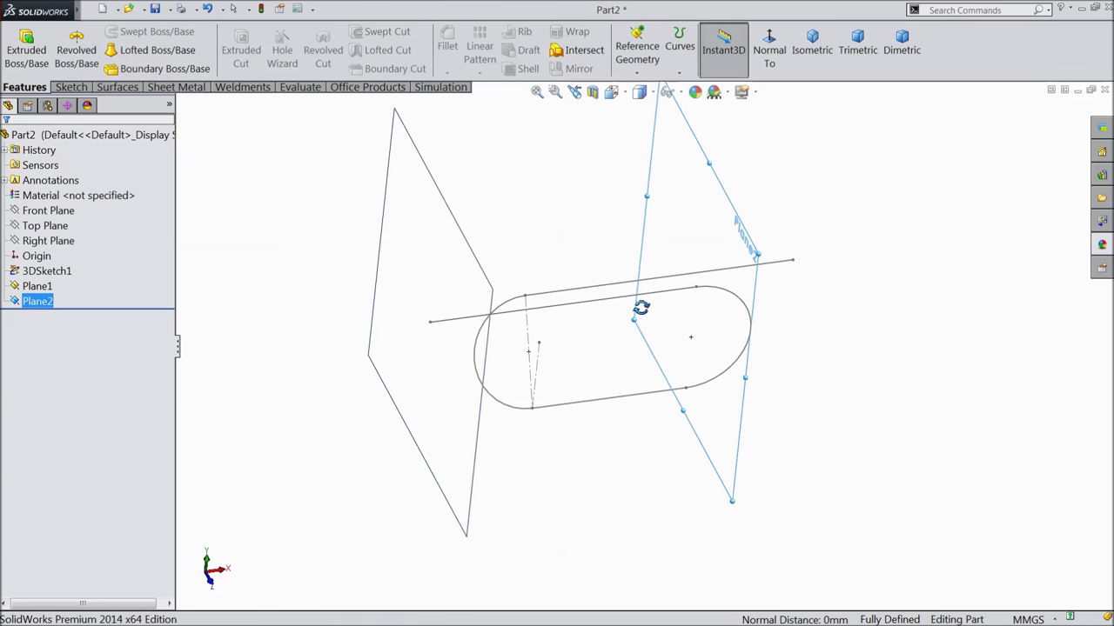
pyautogui.moveTo(542, 290)
pyautogui.mouseDown(button='middle')
pyautogui.moveTo(589, 241)
pyautogui.moveTo(548, 279)
pyautogui.mouseUp(button='middle')
pyautogui.click(473, 304)
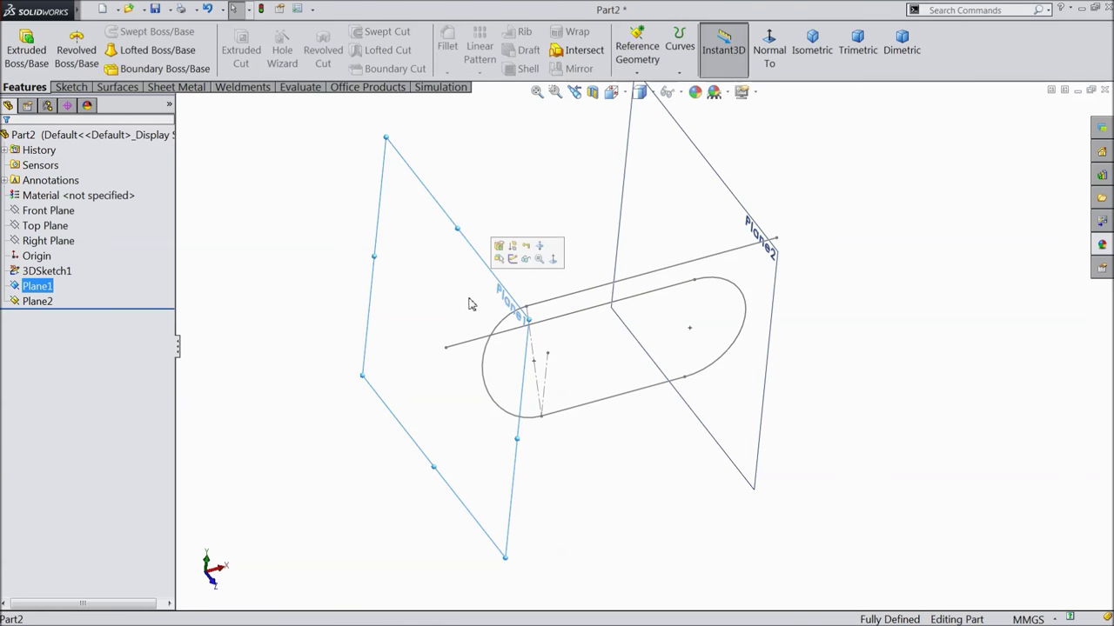
# Sketch a circle on Plane1 centred at the sketch origin.
pyautogui.click(509, 274)
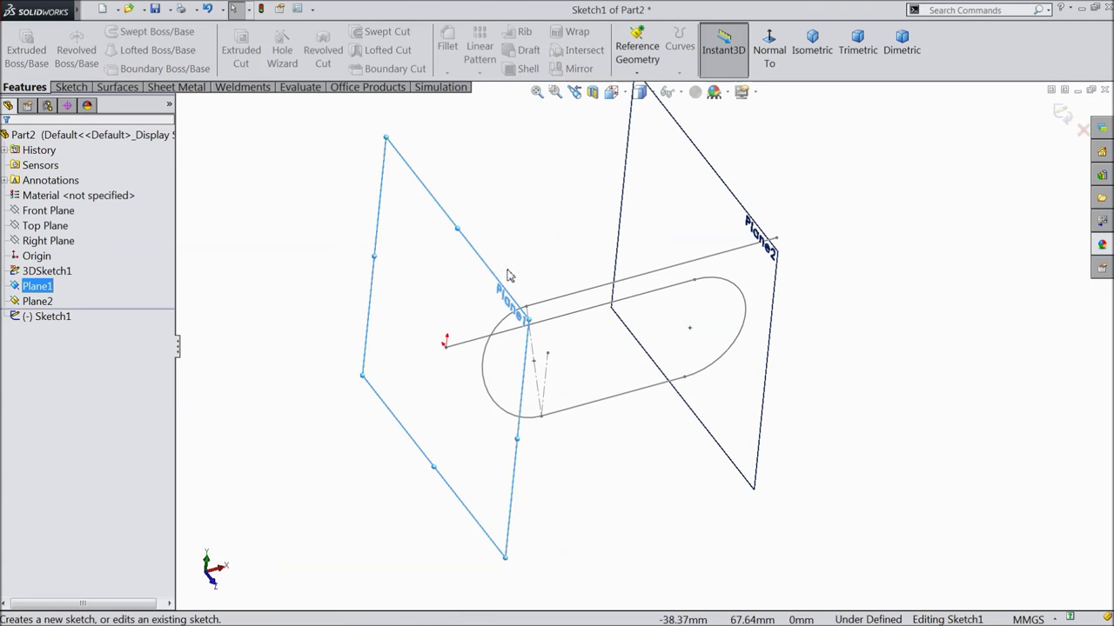
pyautogui.click(84, 89)
pyautogui.click(126, 31)
pyautogui.scroll(-4, 485, 388)
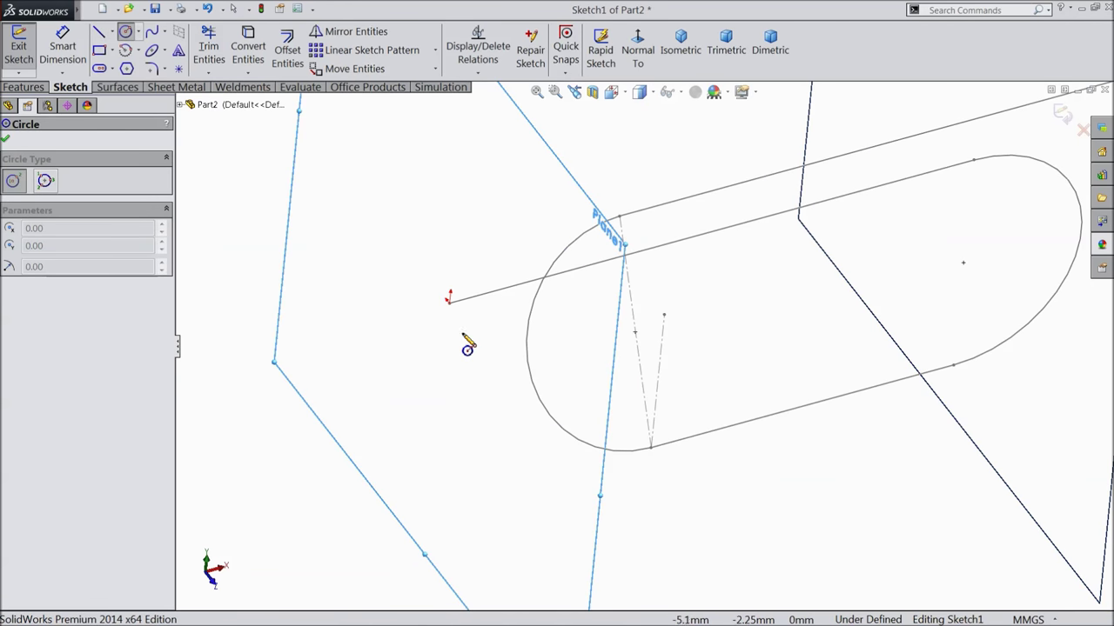
pyautogui.click(449, 302)
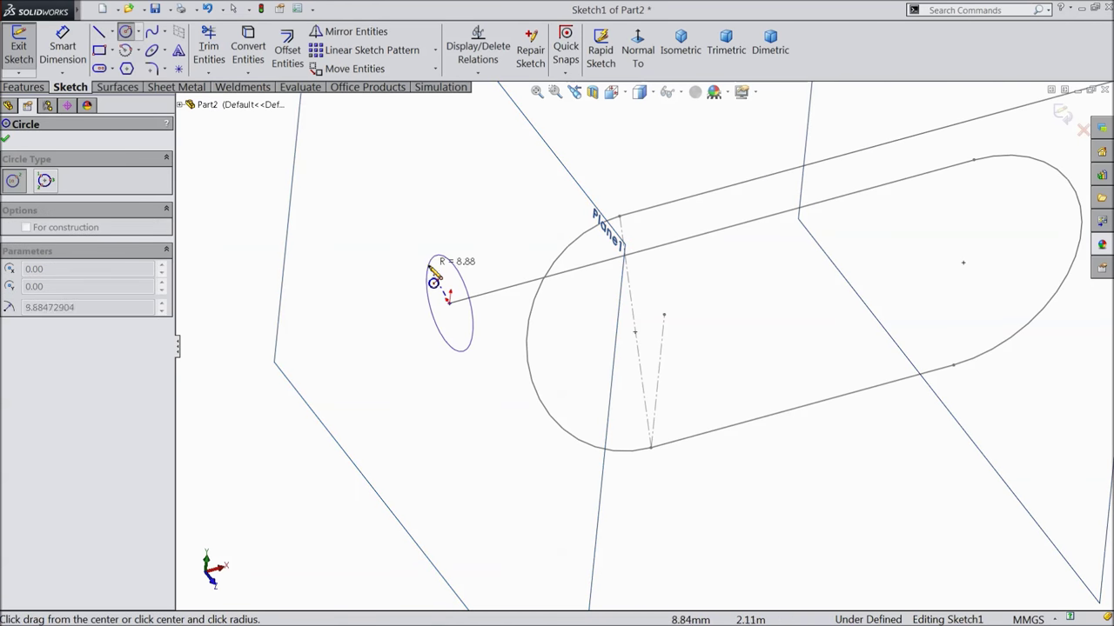
pyautogui.click(427, 266)
pyautogui.moveTo(495, 244)
pyautogui.mouseDown(button='middle')
pyautogui.moveTo(519, 220)
pyautogui.moveTo(526, 227)
pyautogui.mouseUp(button='middle')
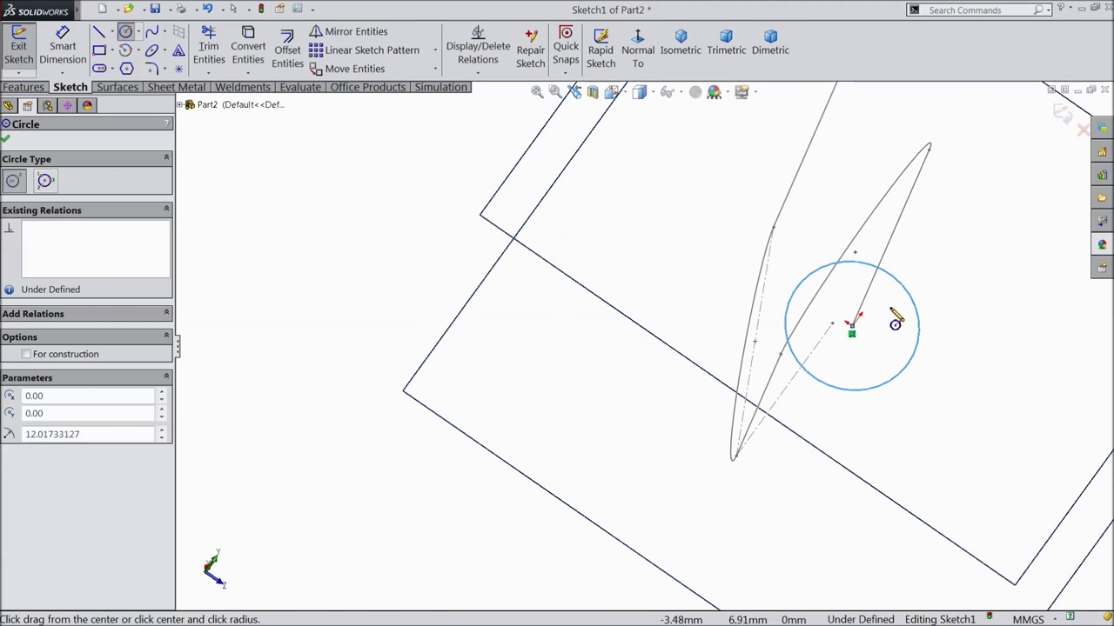
pyautogui.scroll(-3, 892, 320)
# Dimension the circle to Ø23.21 and exit Sketch1.
pyautogui.click(63, 52)
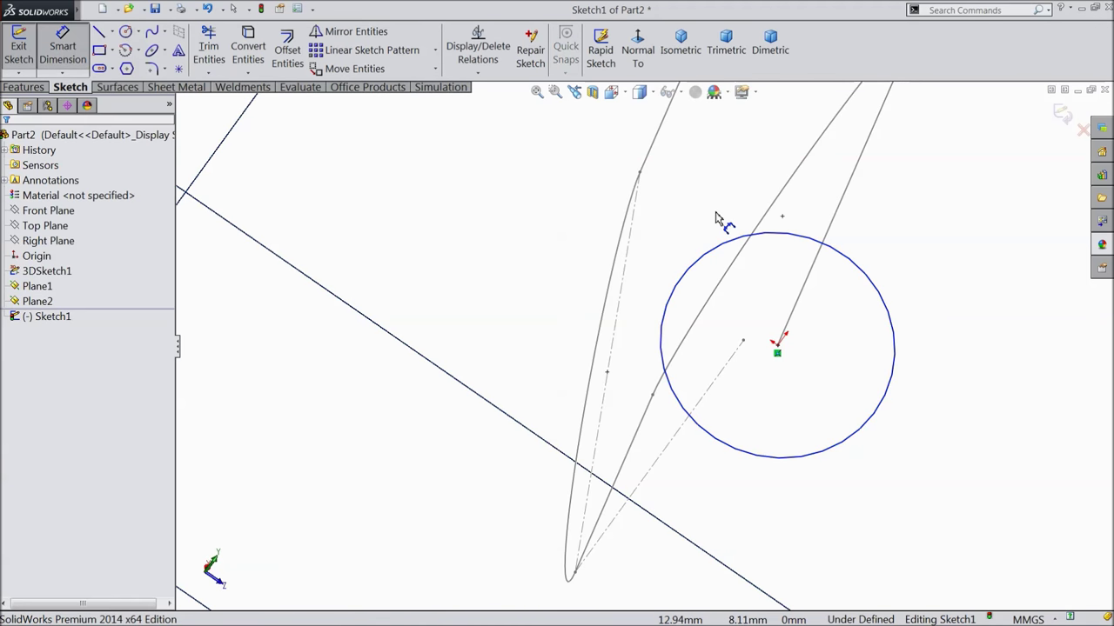
pyautogui.click(816, 242)
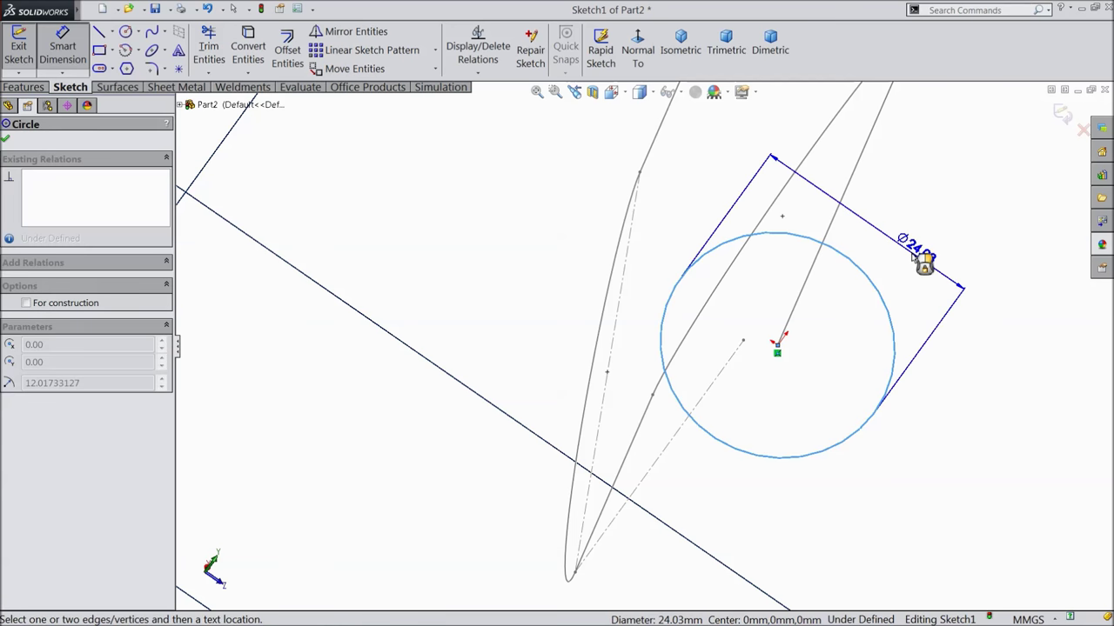
pyautogui.click(922, 262)
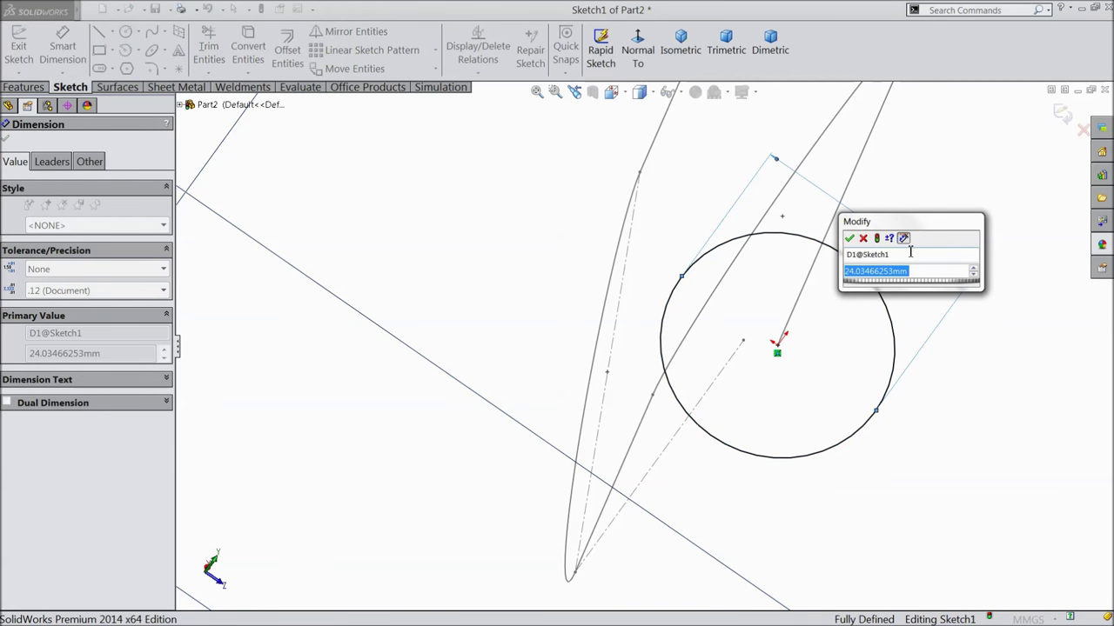
pyautogui.write('23.')
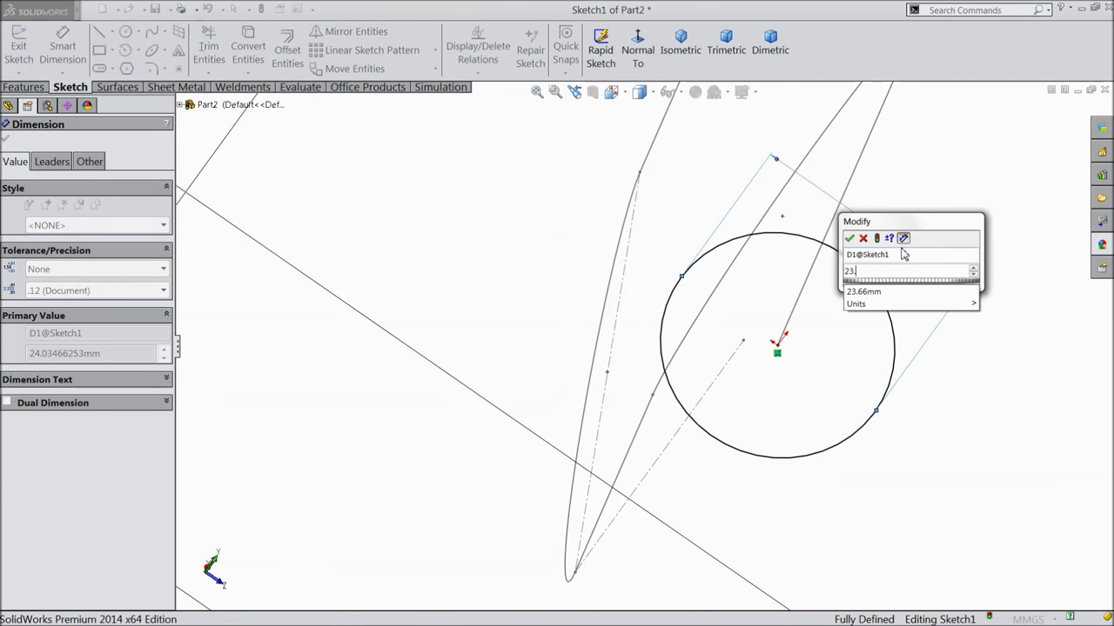
pyautogui.write('2067')
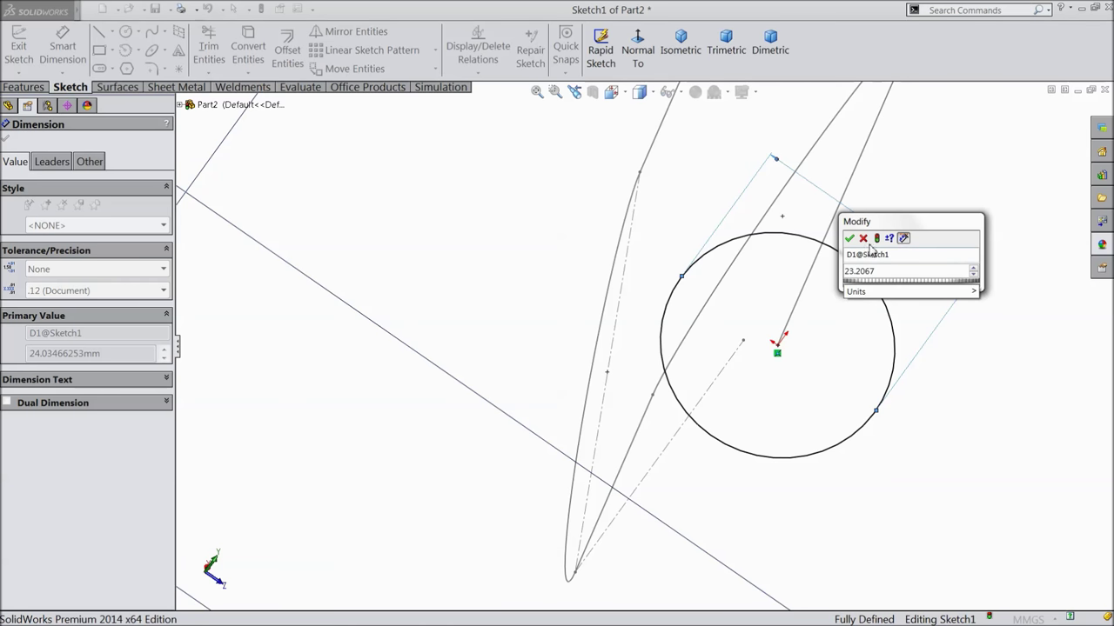
pyautogui.click(849, 238)
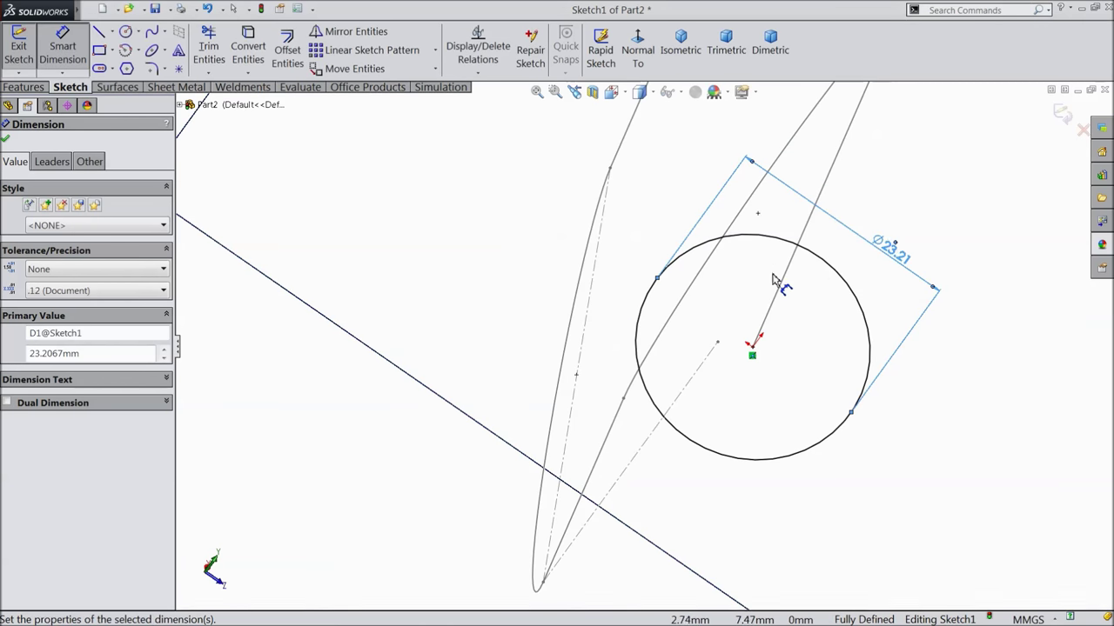
pyautogui.click(1062, 113)
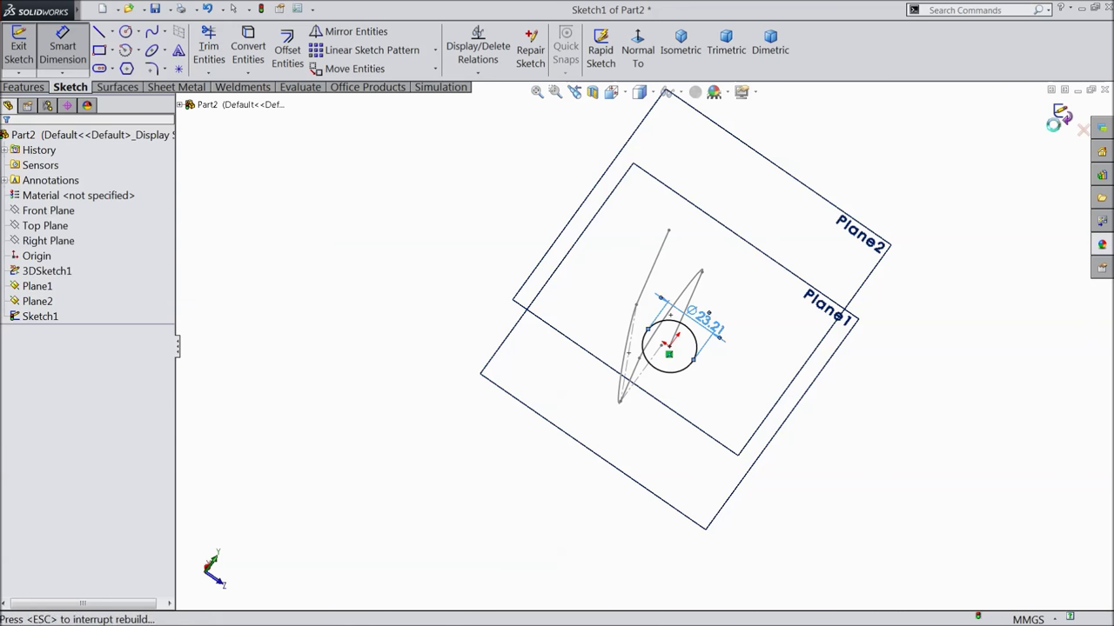
# Start a sketch on Plane2 and draw a small circle centred on the path's end.
pyautogui.moveTo(925, 199); pyautogui.dragTo(845, 201, button='middle')
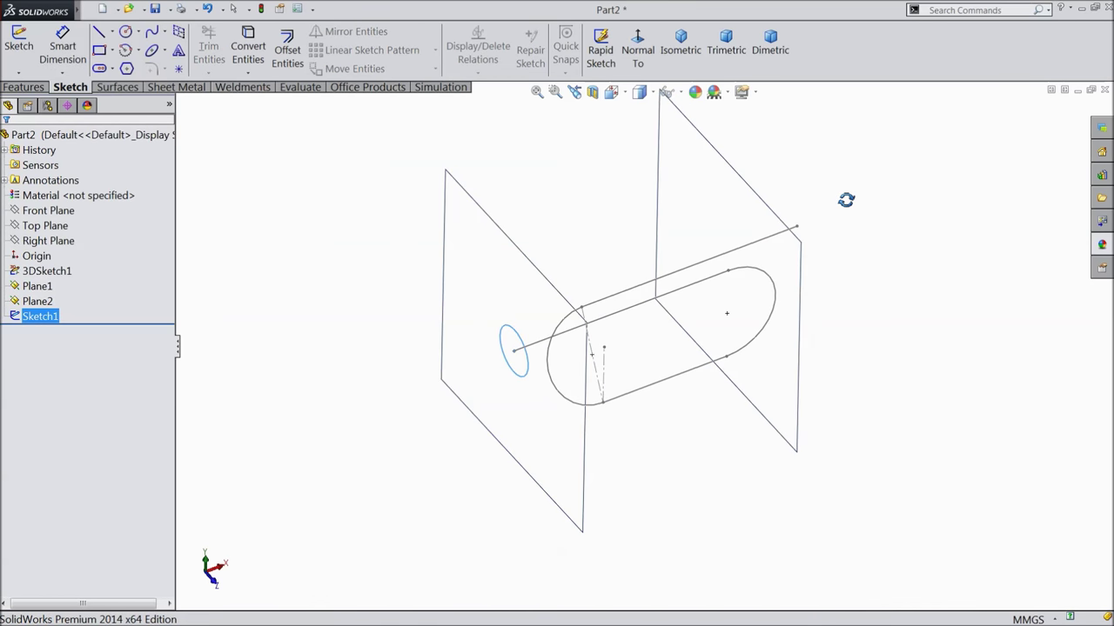
pyautogui.scroll(-3, 761, 278)
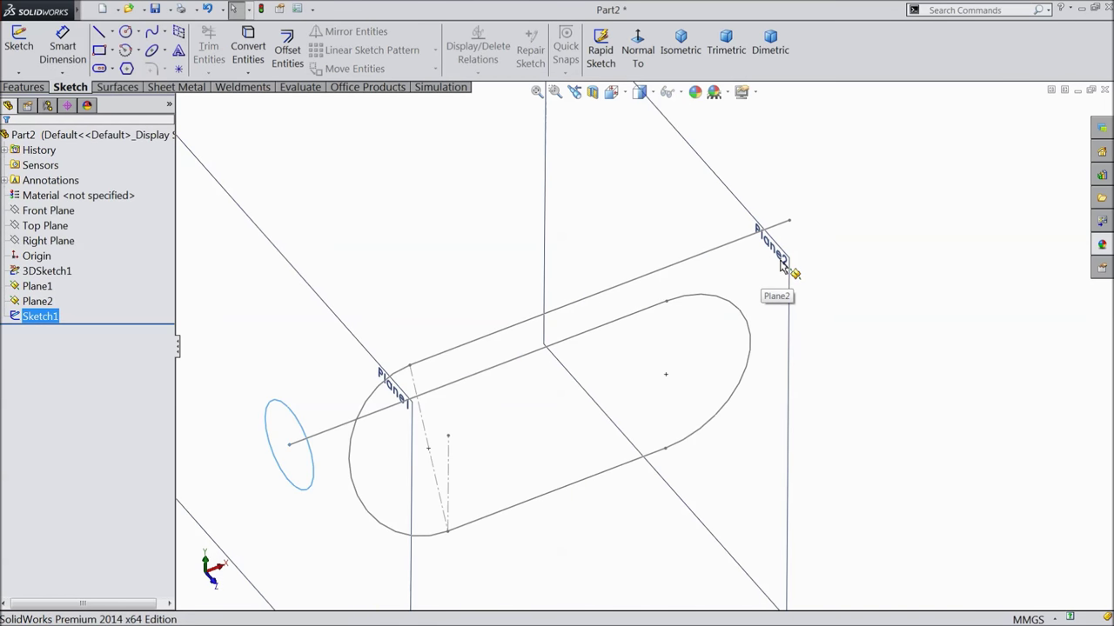
pyautogui.click(783, 265)
pyautogui.click(827, 225)
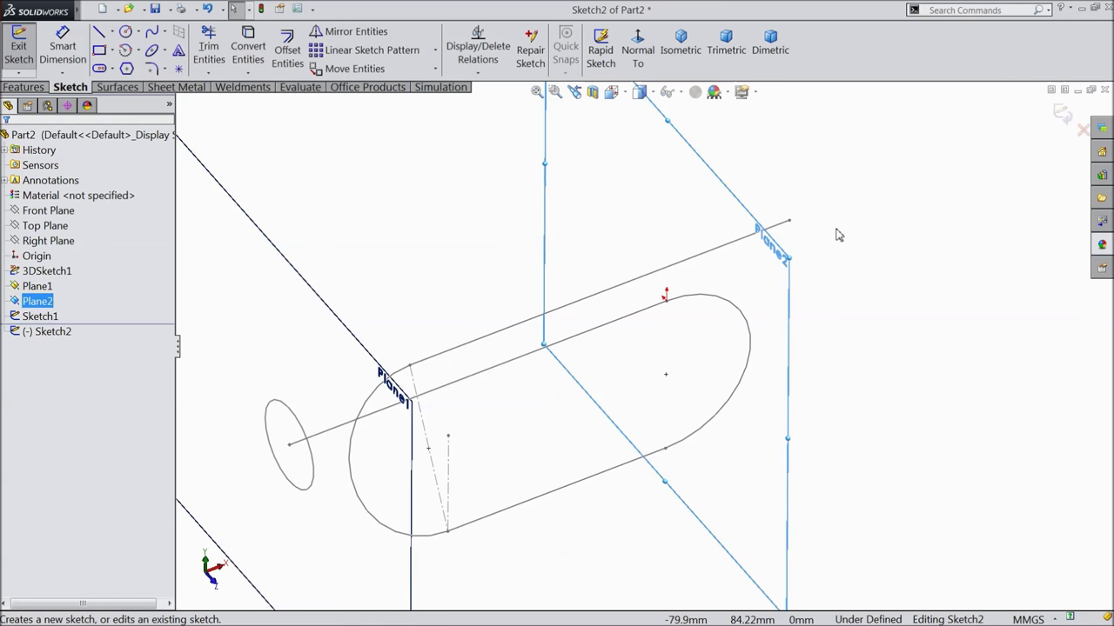
pyautogui.click(127, 34)
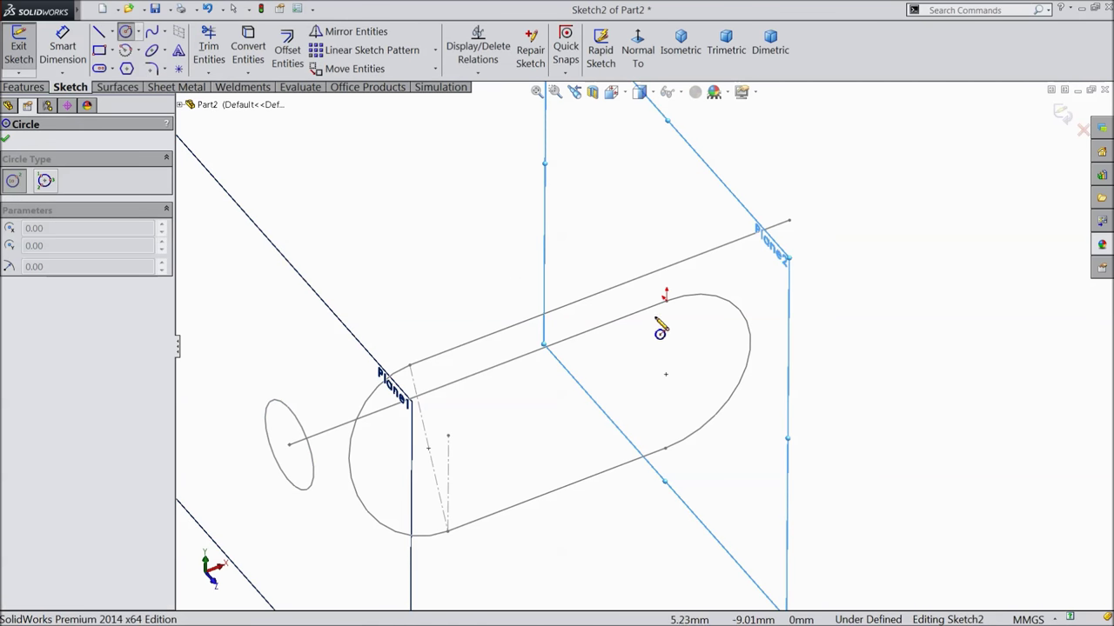
pyautogui.click(665, 299)
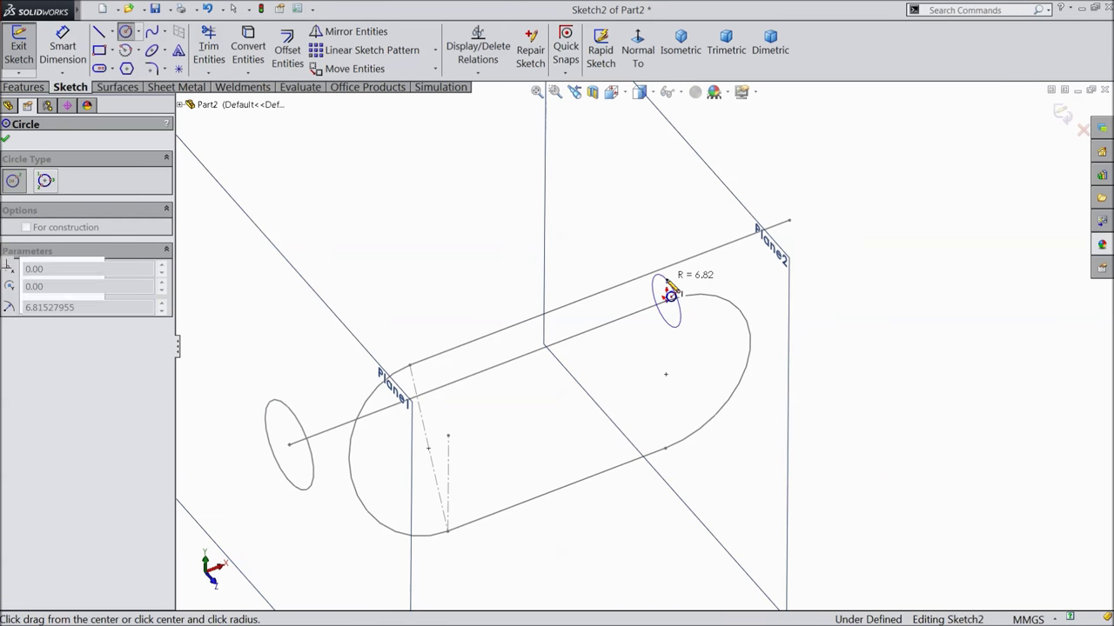
pyautogui.click(675, 294)
pyautogui.moveTo(675, 293)
pyautogui.mouseDown(button='middle')
pyautogui.moveTo(740, 259)
pyautogui.moveTo(696, 308)
pyautogui.mouseUp(button='middle')
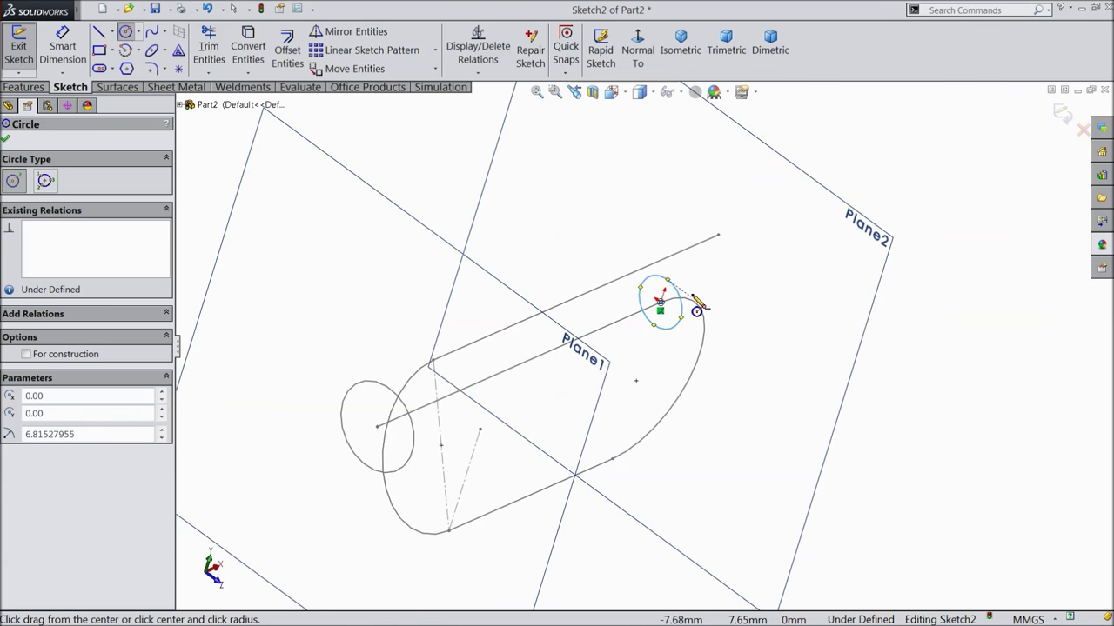
pyautogui.scroll(-5, 644, 320)
pyautogui.scroll(-2, 648, 322)
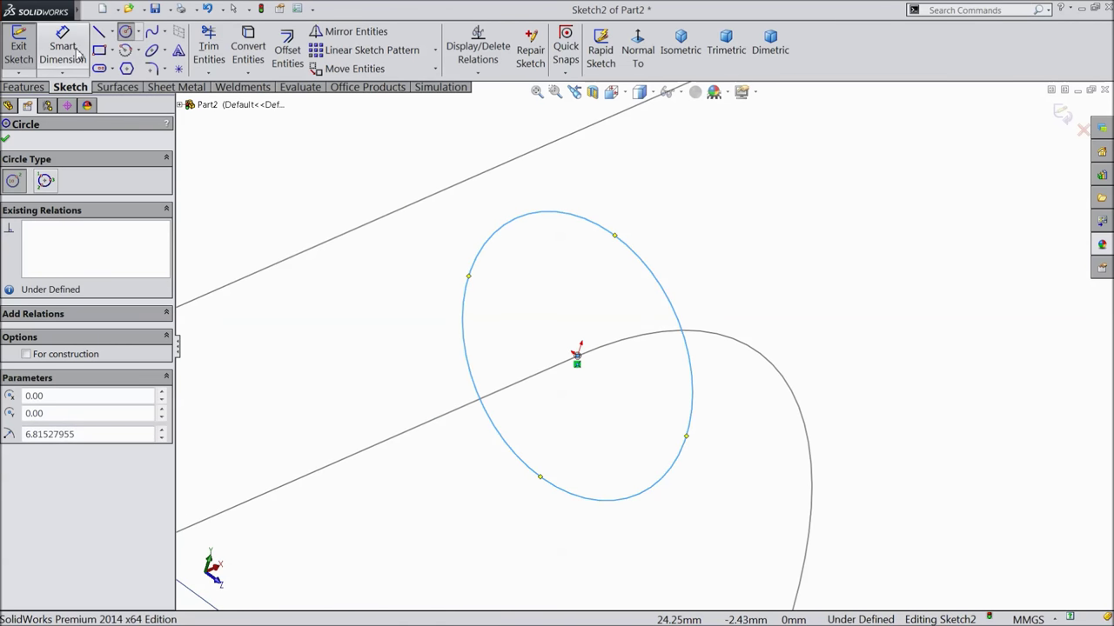
# Dimension the circle to 11.6076 mm diameter and exit Sketch2.
pyautogui.click(67, 48)
pyautogui.click(574, 214)
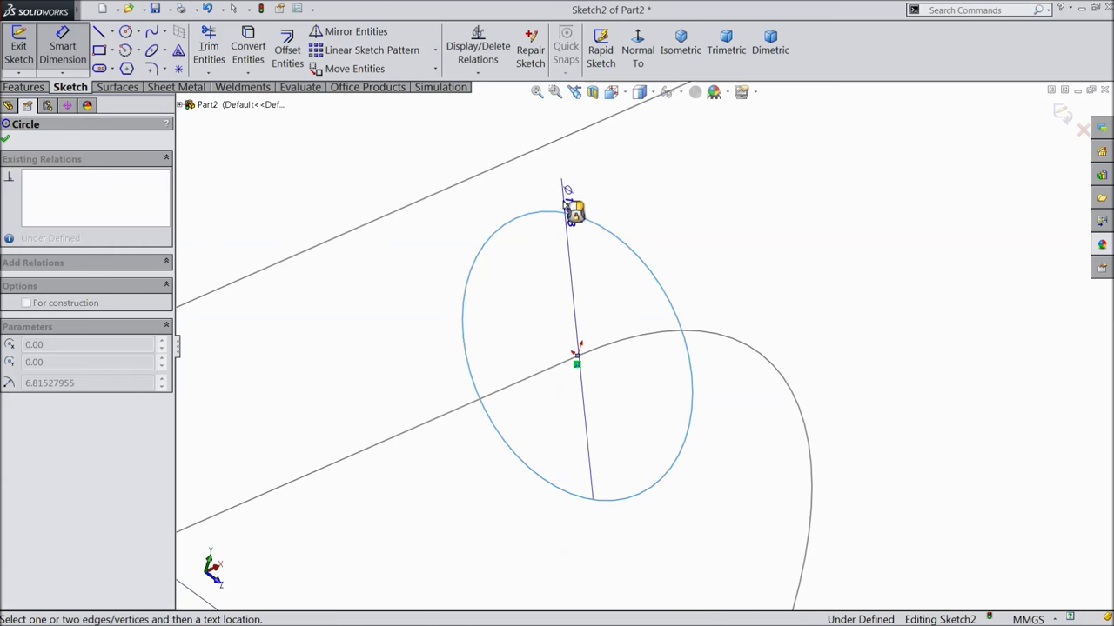
pyautogui.click(609, 186)
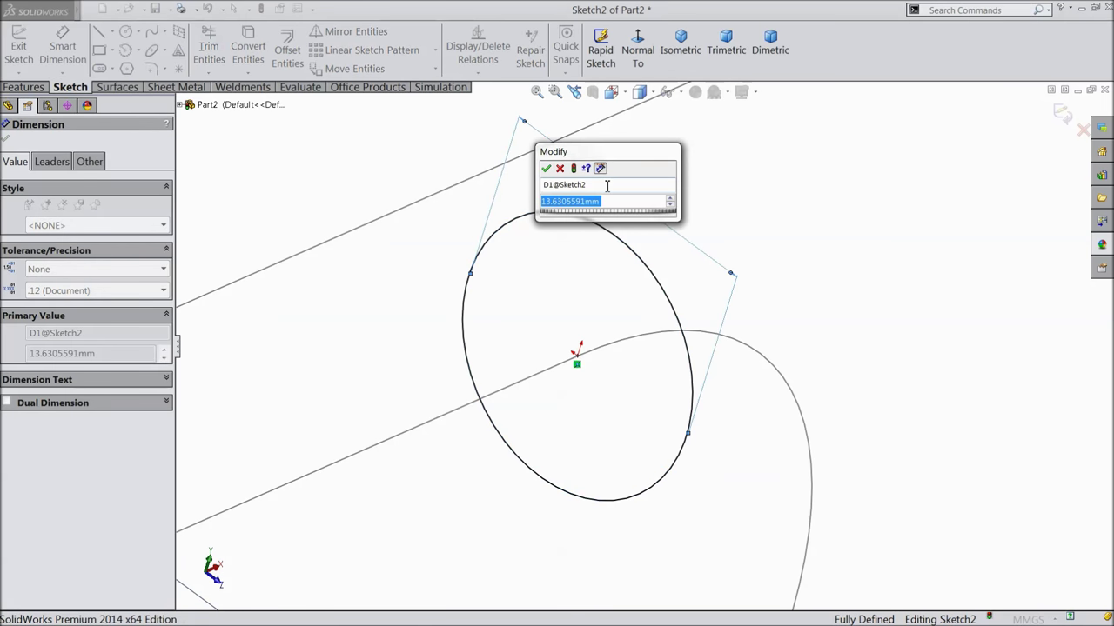
pyautogui.write('11.6076')
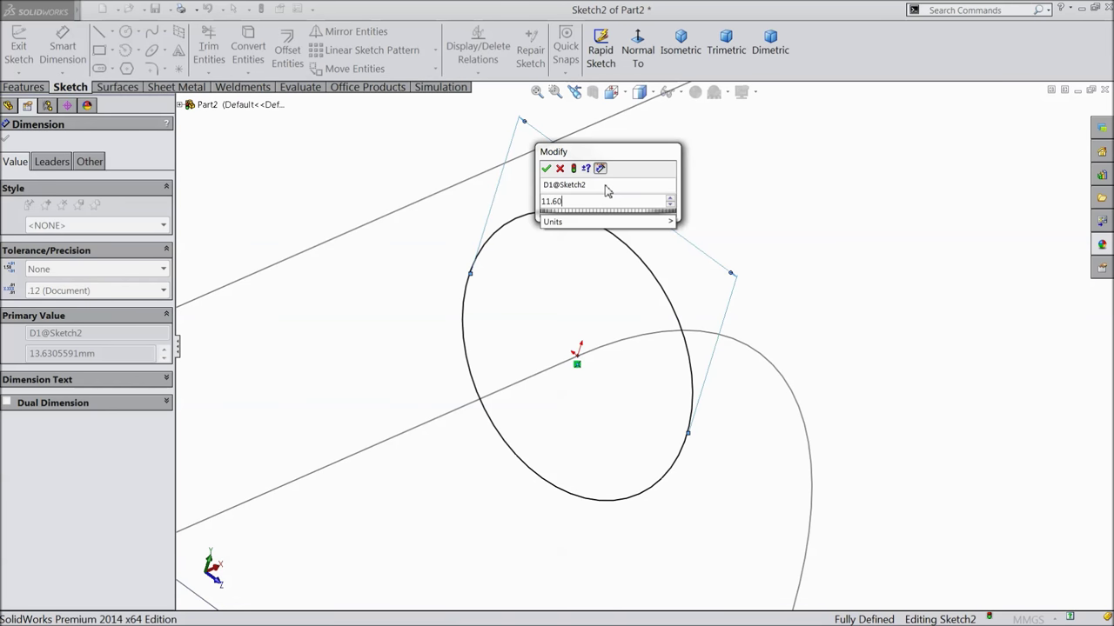
pyautogui.click(546, 170)
pyautogui.scroll(8, 561, 278)
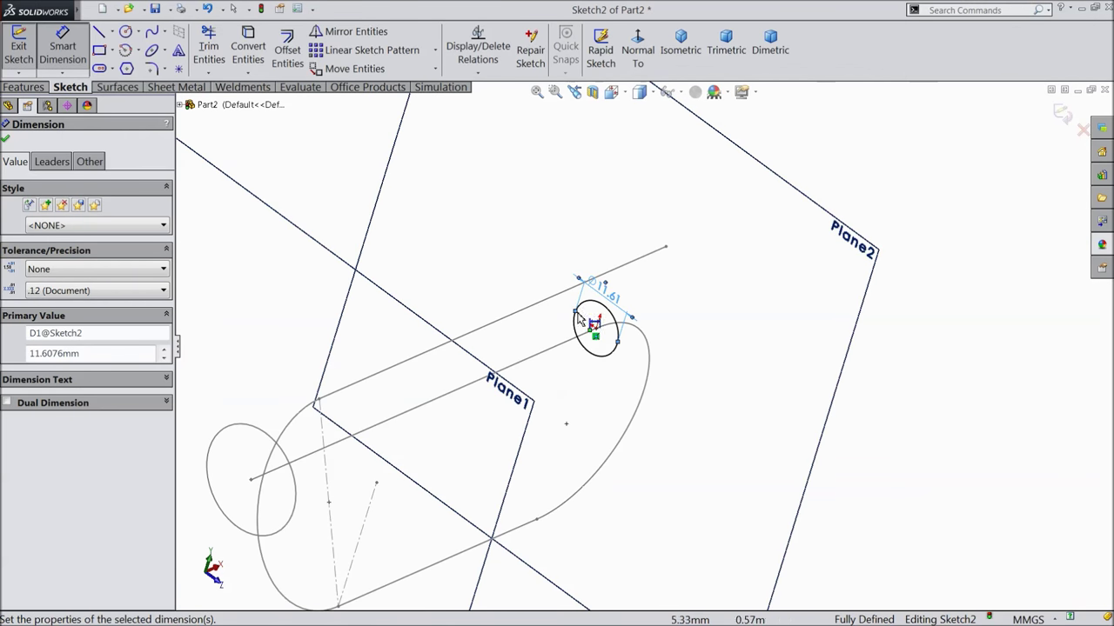
pyautogui.click(1063, 114)
# Loft the Sketch2 and Sketch1 circles into the tapered cone Loft1.
pyautogui.scroll(3, 725, 299)
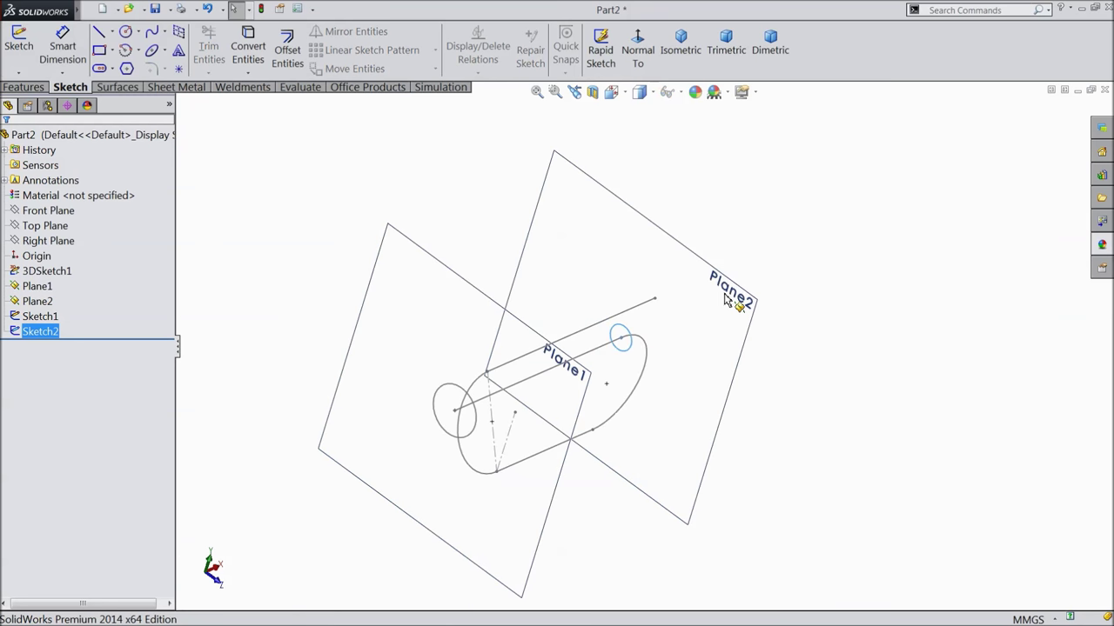
pyautogui.moveTo(644, 340)
pyautogui.mouseDown(button='middle')
pyautogui.moveTo(612, 308)
pyautogui.moveTo(547, 321)
pyautogui.moveTo(601, 322)
pyautogui.moveTo(636, 346)
pyautogui.moveTo(616, 351)
pyautogui.moveTo(579, 397)
pyautogui.mouseUp(button='middle')
pyautogui.scroll(-4, 582, 395)
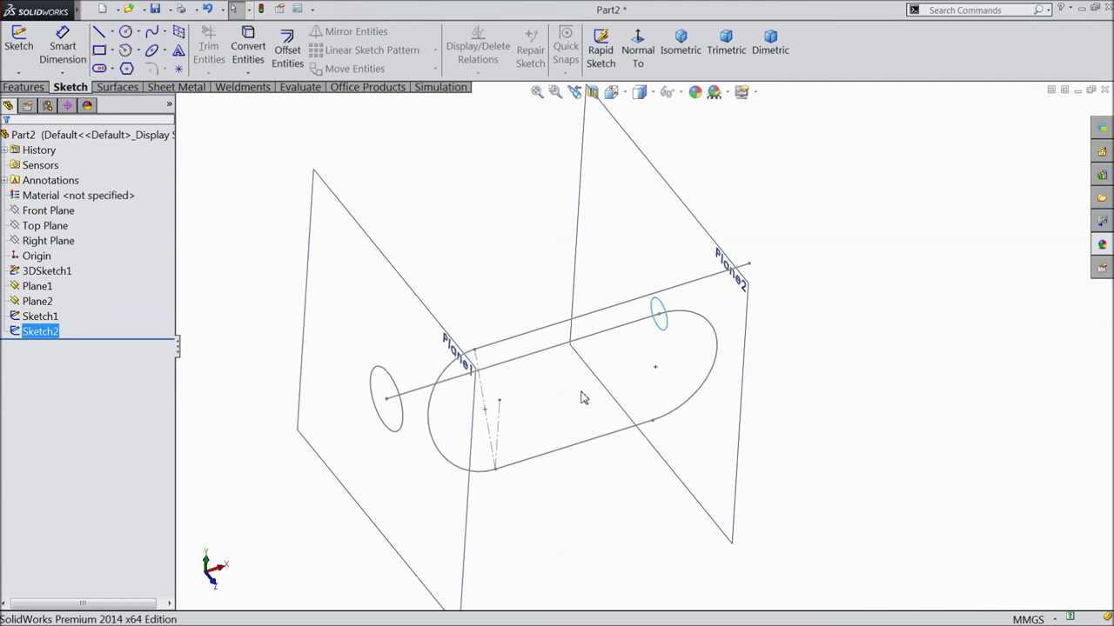
pyautogui.click(23, 88)
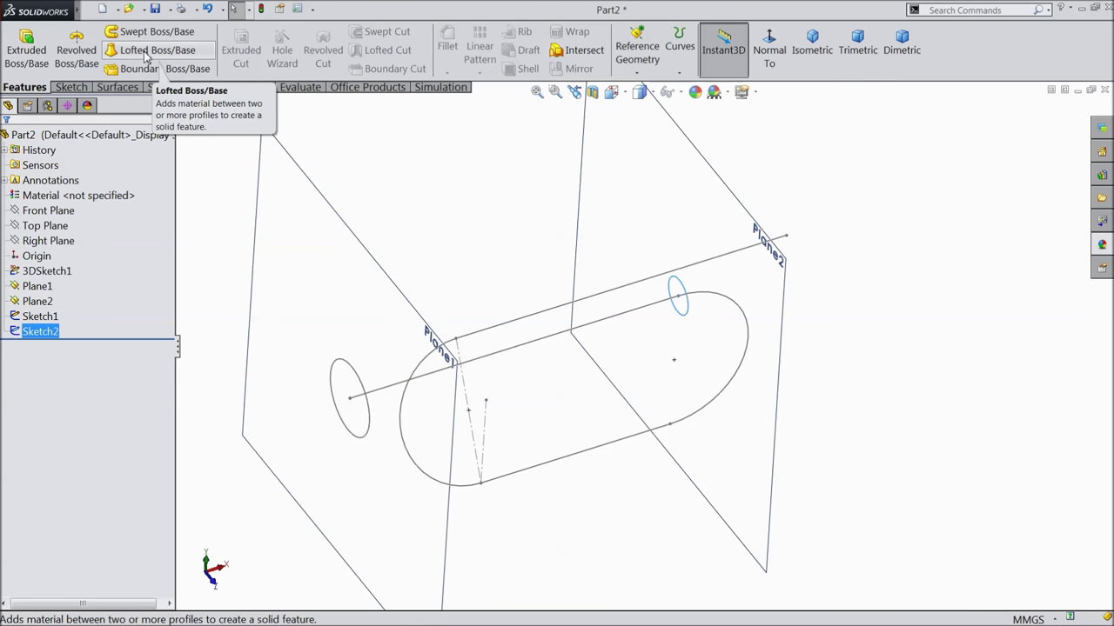
pyautogui.click(146, 59)
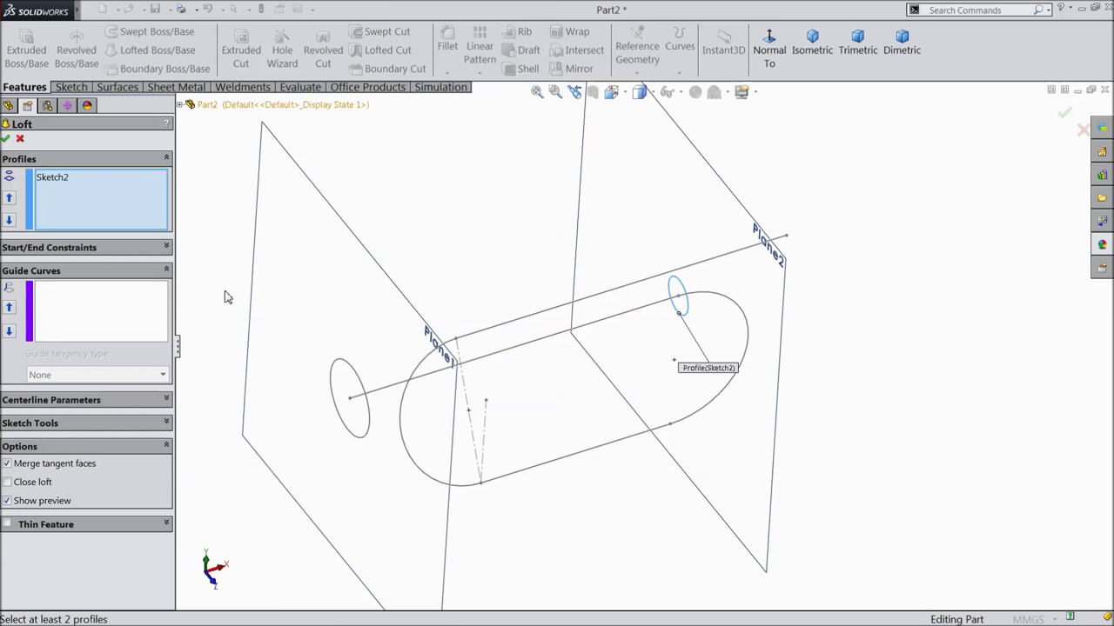
pyautogui.click(353, 437)
pyautogui.moveTo(393, 418)
pyautogui.mouseDown(button='middle')
pyautogui.moveTo(368, 331)
pyautogui.moveTo(373, 231)
pyautogui.moveTo(378, 302)
pyautogui.moveTo(395, 328)
pyautogui.moveTo(534, 346)
pyautogui.moveTo(529, 365)
pyautogui.moveTo(557, 374)
pyautogui.mouseUp(button='middle')
pyautogui.scroll(-3, 783, 457)
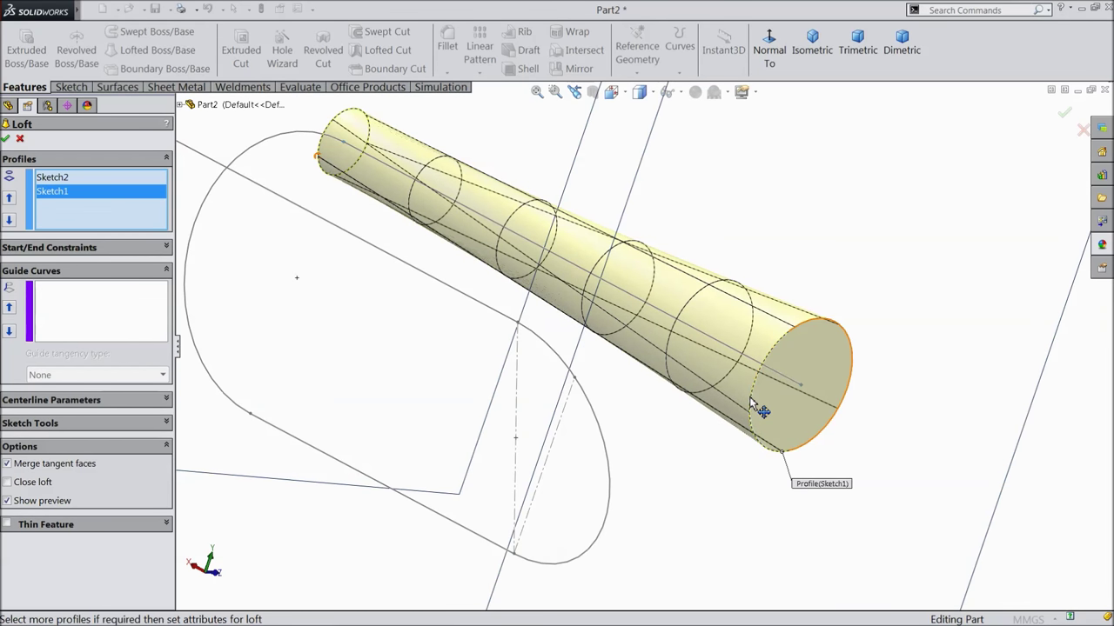
pyautogui.moveTo(754, 407)
pyautogui.mouseDown(button='middle')
pyautogui.moveTo(585, 409)
pyautogui.moveTo(512, 423)
pyautogui.moveTo(520, 469)
pyautogui.moveTo(560, 490)
pyautogui.moveTo(524, 449)
pyautogui.mouseUp(button='middle')
pyautogui.scroll(4, 585, 409)
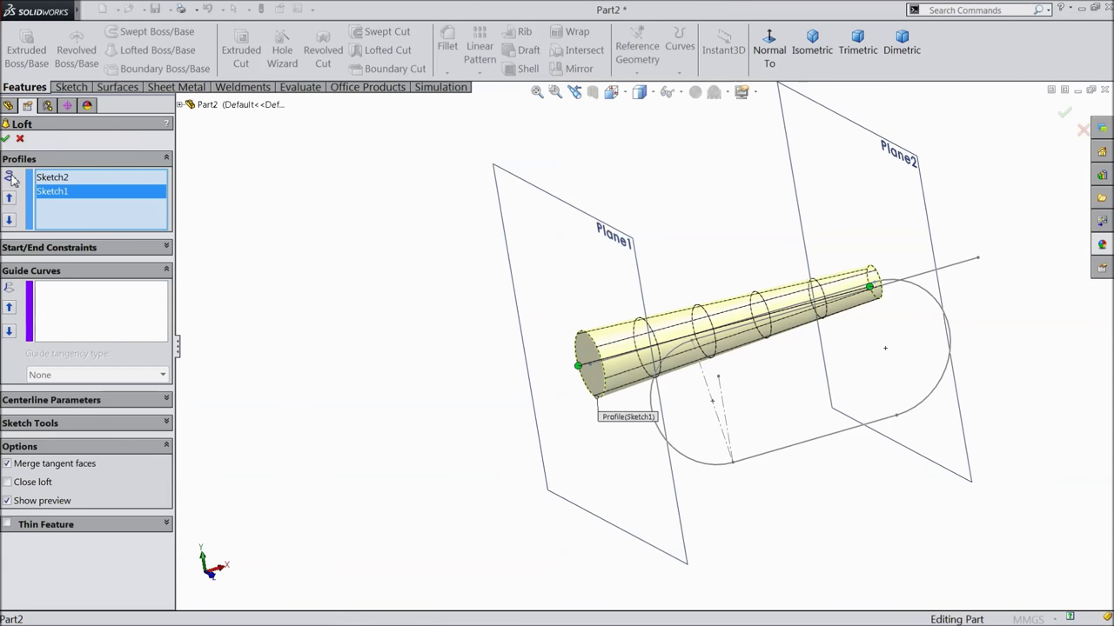
pyautogui.click(7, 140)
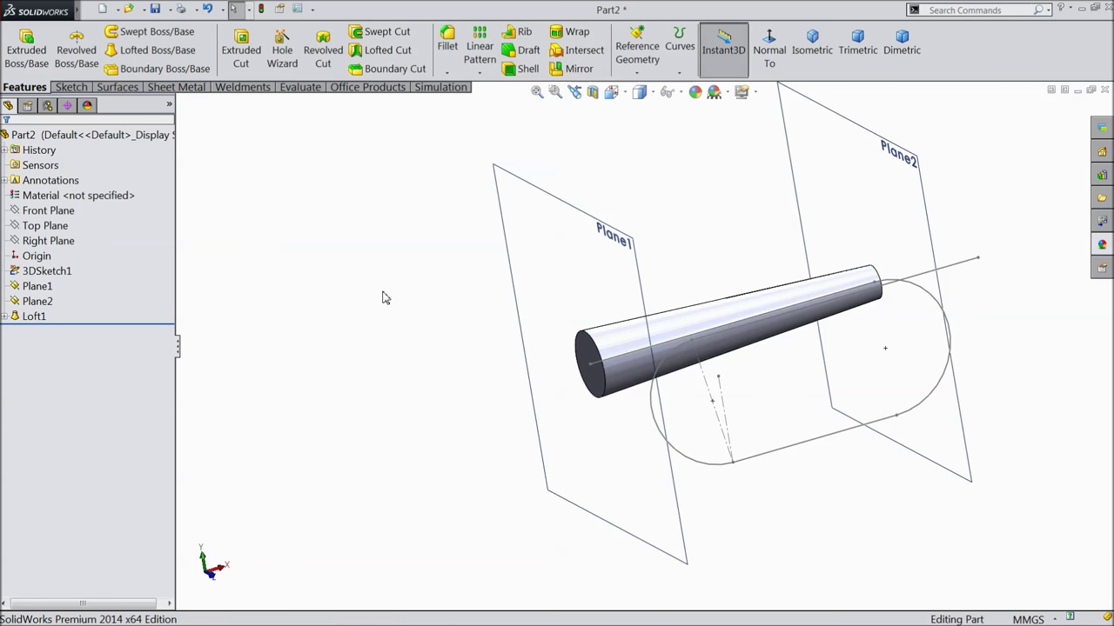
pyautogui.moveTo(423, 330); pyautogui.dragTo(672, 410, button='middle')
pyautogui.moveTo(744, 410)
pyautogui.mouseDown(button='middle')
pyautogui.moveTo(669, 406)
pyautogui.moveTo(900, 380)
pyautogui.moveTo(775, 394)
pyautogui.moveTo(813, 395)
pyautogui.moveTo(778, 318)
pyautogui.mouseUp(button='middle')
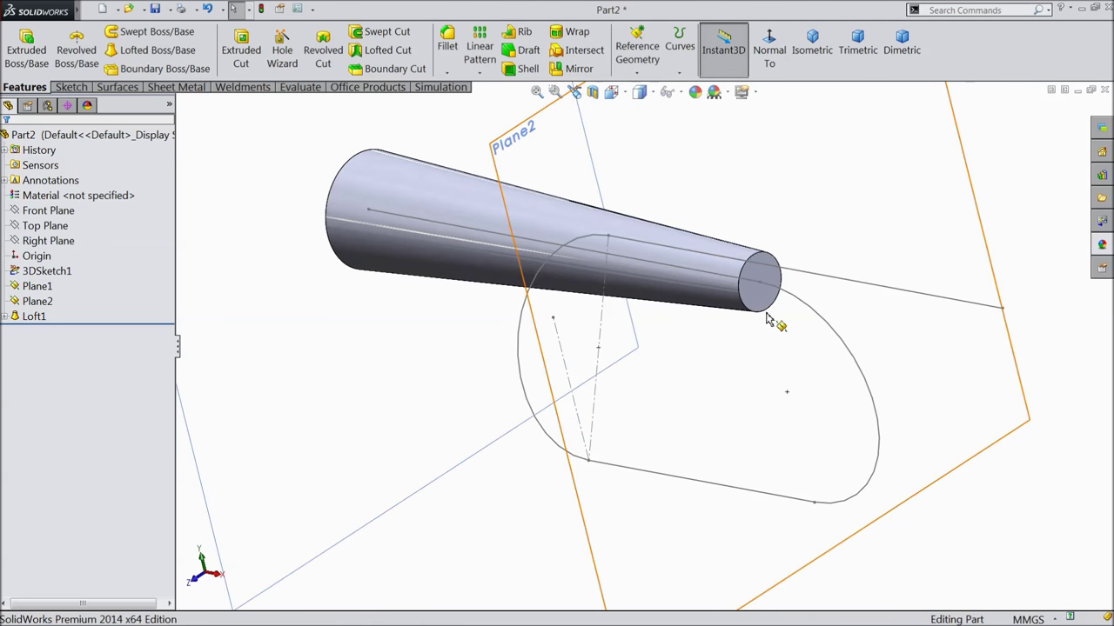
# Sketch on the cone's small end face and convert its edge into a circle as Sketch3.
pyautogui.click(771, 282)
pyautogui.click(801, 265)
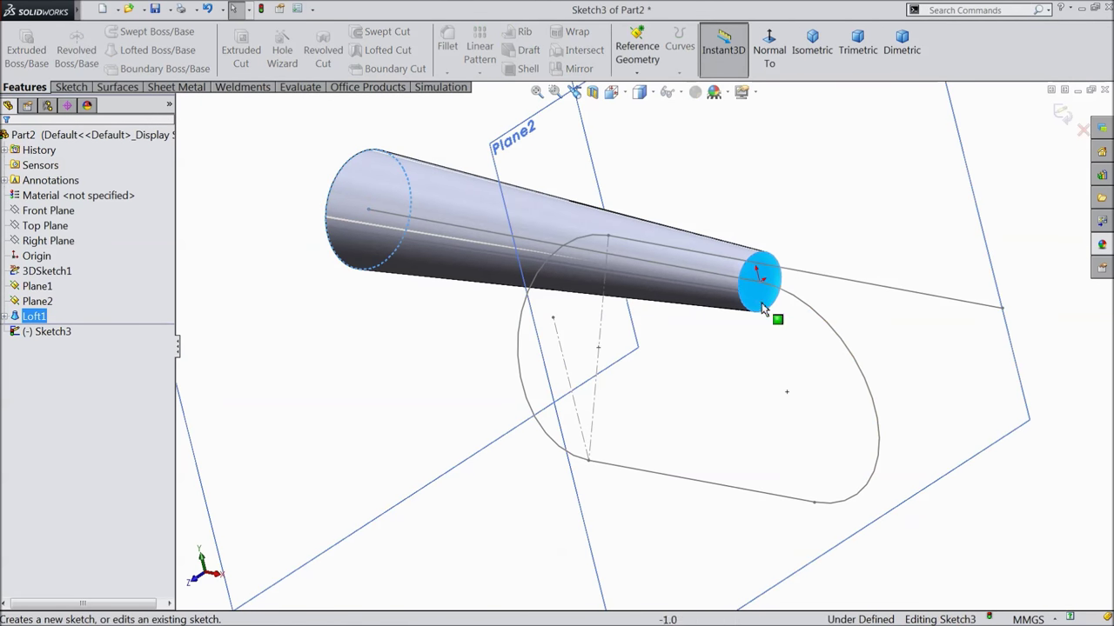
pyautogui.click(70, 88)
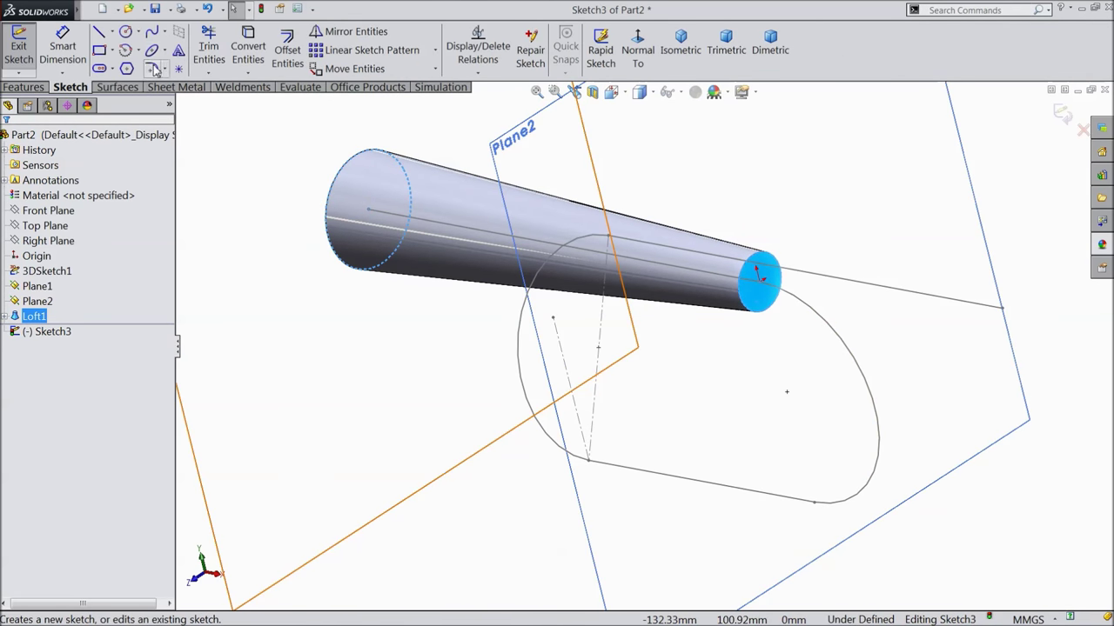
pyautogui.click(247, 52)
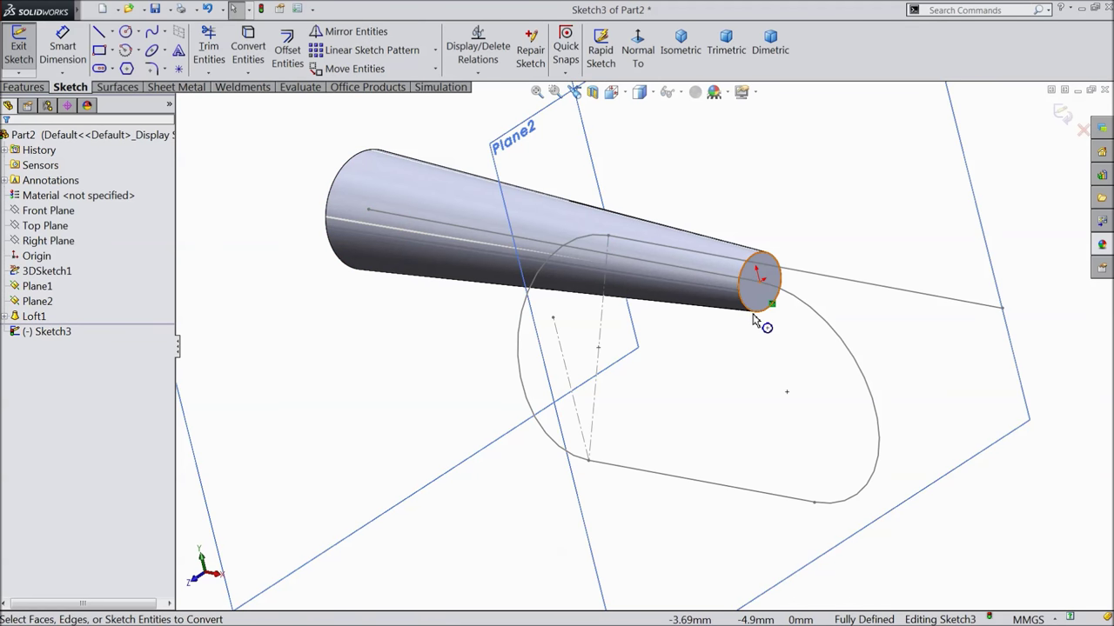
pyautogui.scroll(2, 646, 352)
pyautogui.scroll(2, 648, 322)
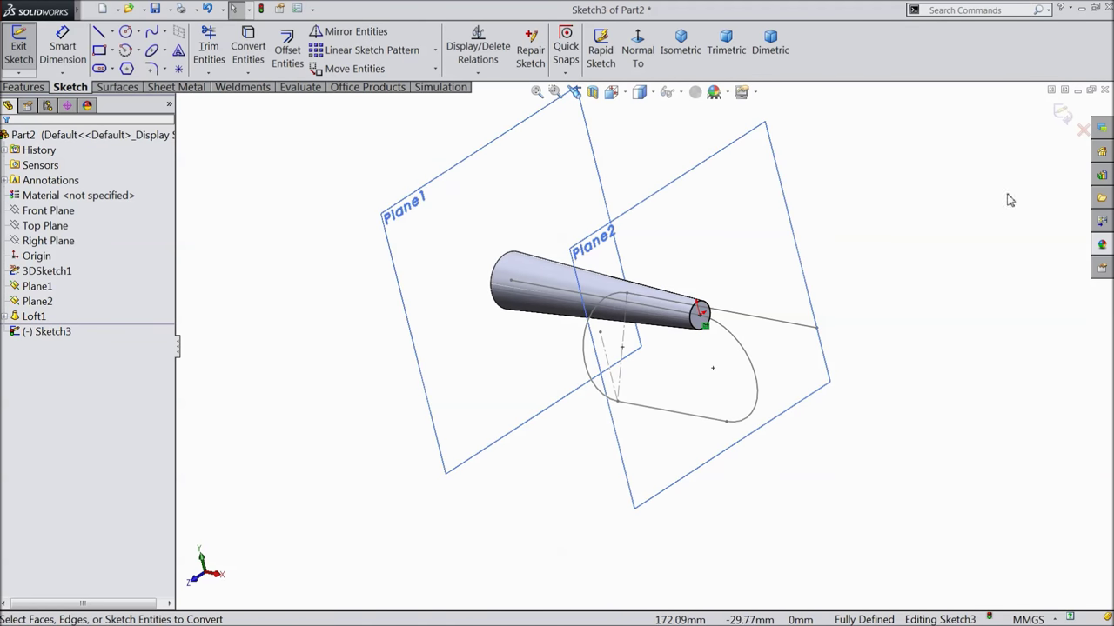
pyautogui.click(1063, 116)
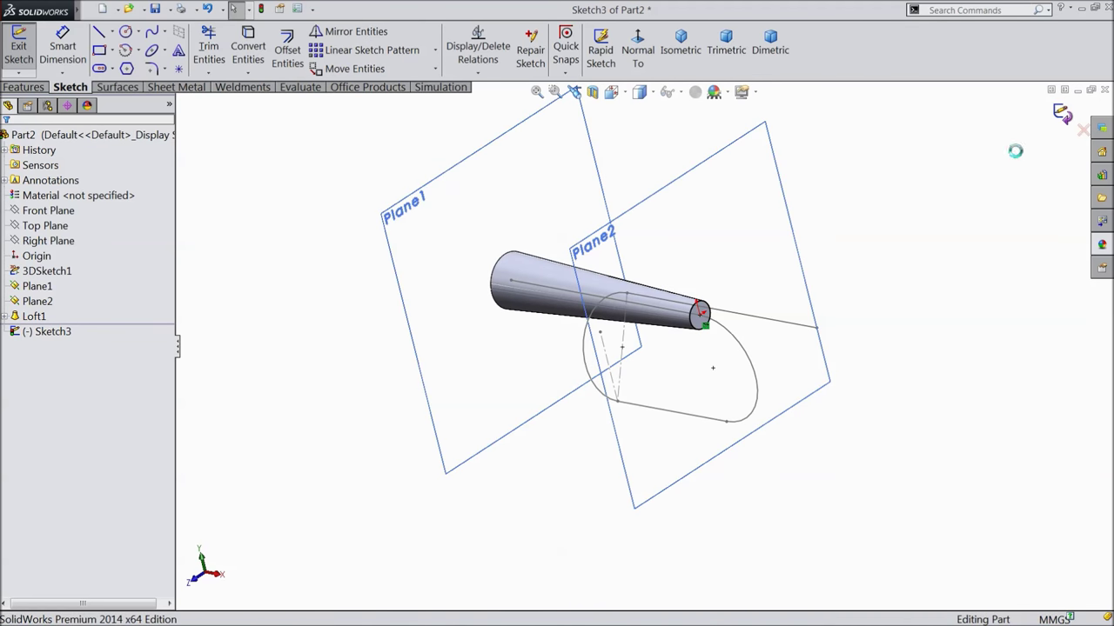
pyautogui.click(23, 88)
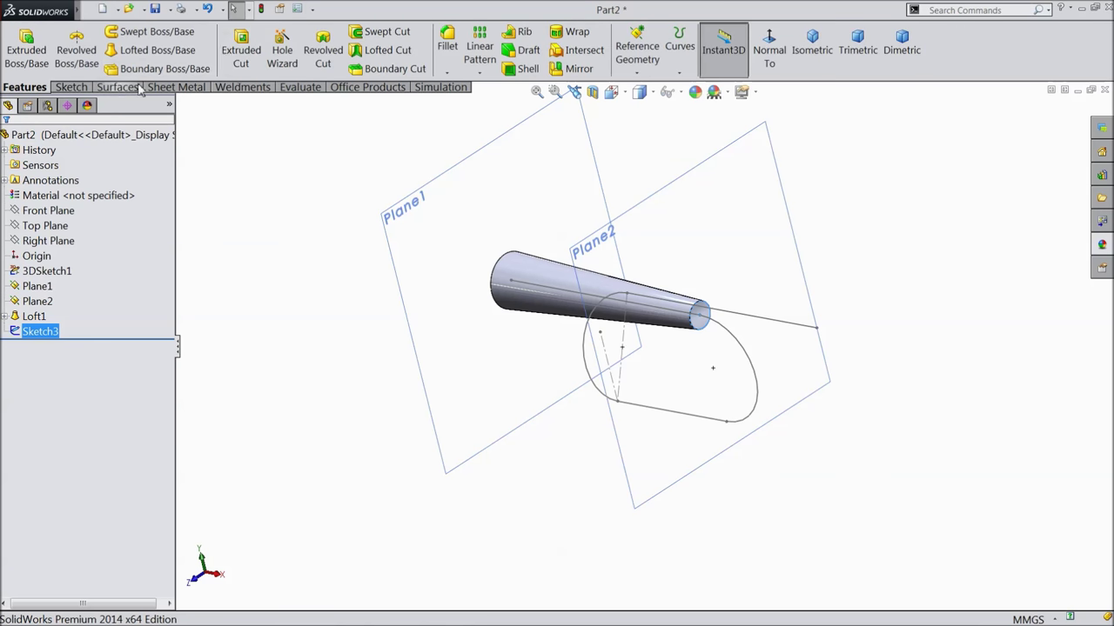
# Sweep the Sketch3 circle along the 3D sketch curve to create the Sweep1 tubing.
pyautogui.click(157, 32)
pyautogui.scroll(-3, 684, 347)
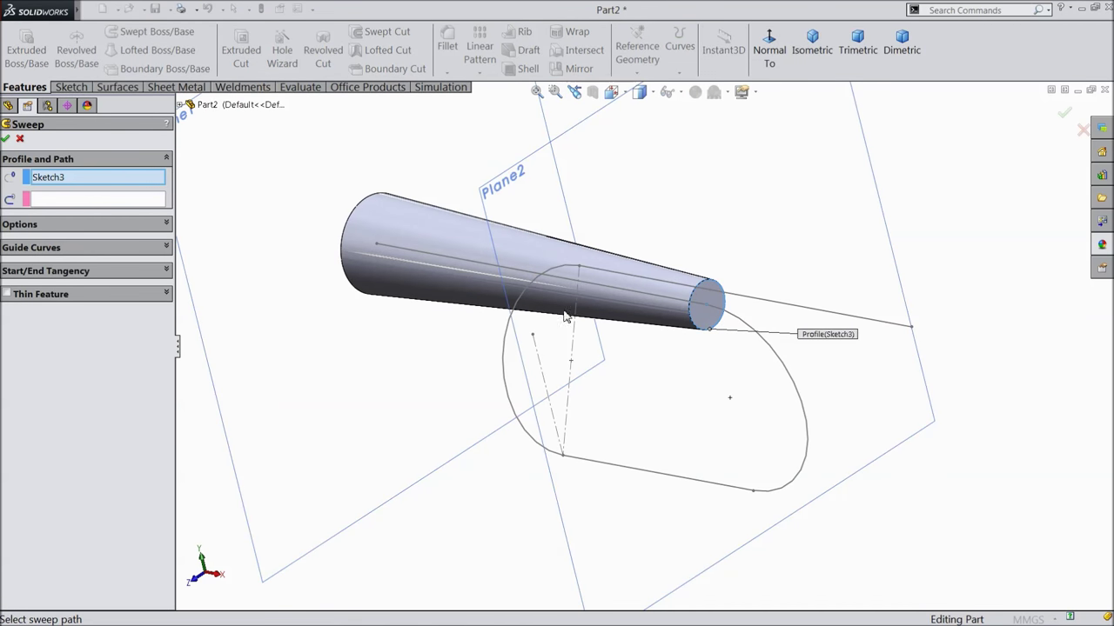
pyautogui.click(112, 202)
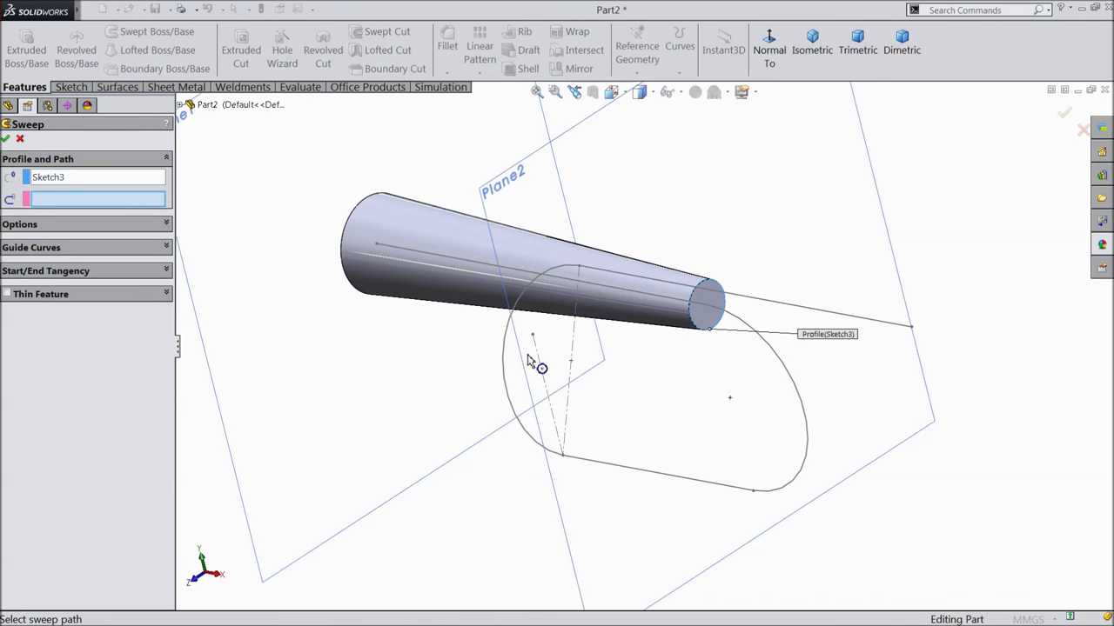
pyautogui.click(739, 326)
pyautogui.moveTo(739, 326)
pyautogui.mouseDown(button='middle')
pyautogui.moveTo(673, 390)
pyautogui.moveTo(651, 379)
pyautogui.moveTo(691, 391)
pyautogui.moveTo(580, 412)
pyautogui.moveTo(549, 436)
pyautogui.mouseUp(button='middle')
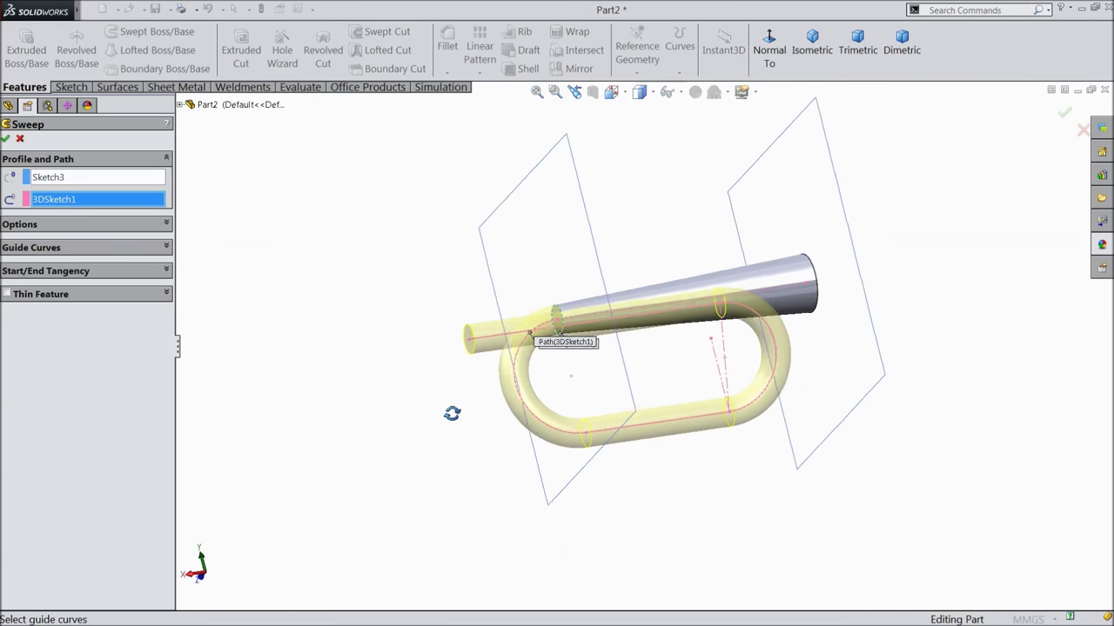
pyautogui.moveTo(452, 413); pyautogui.dragTo(667, 345, button='middle')
pyautogui.scroll(-3, 668, 361)
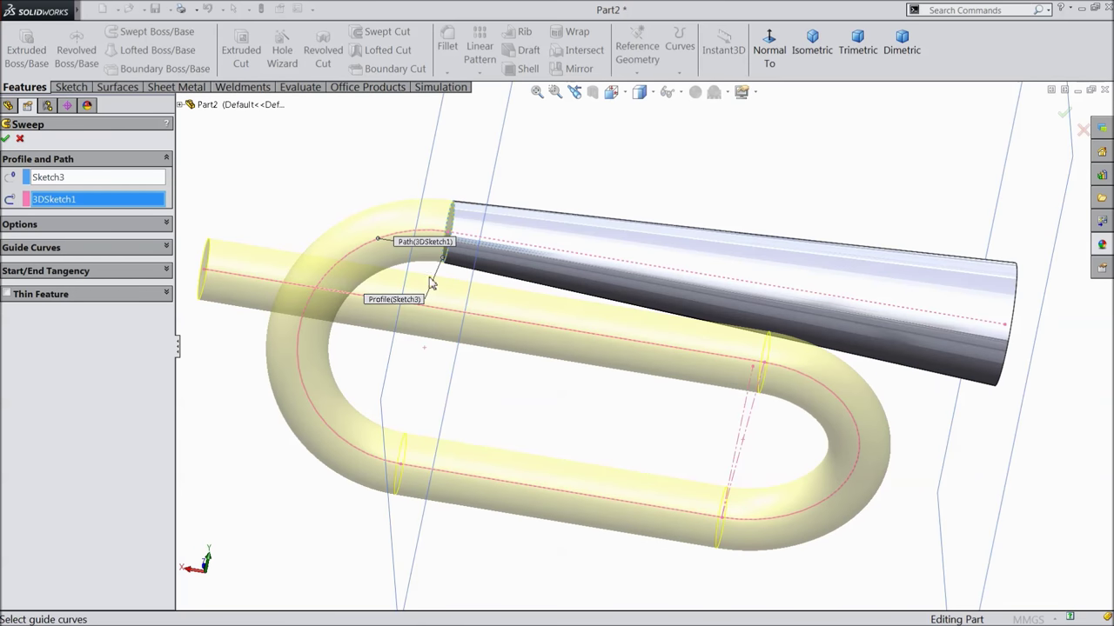
pyautogui.click(7, 140)
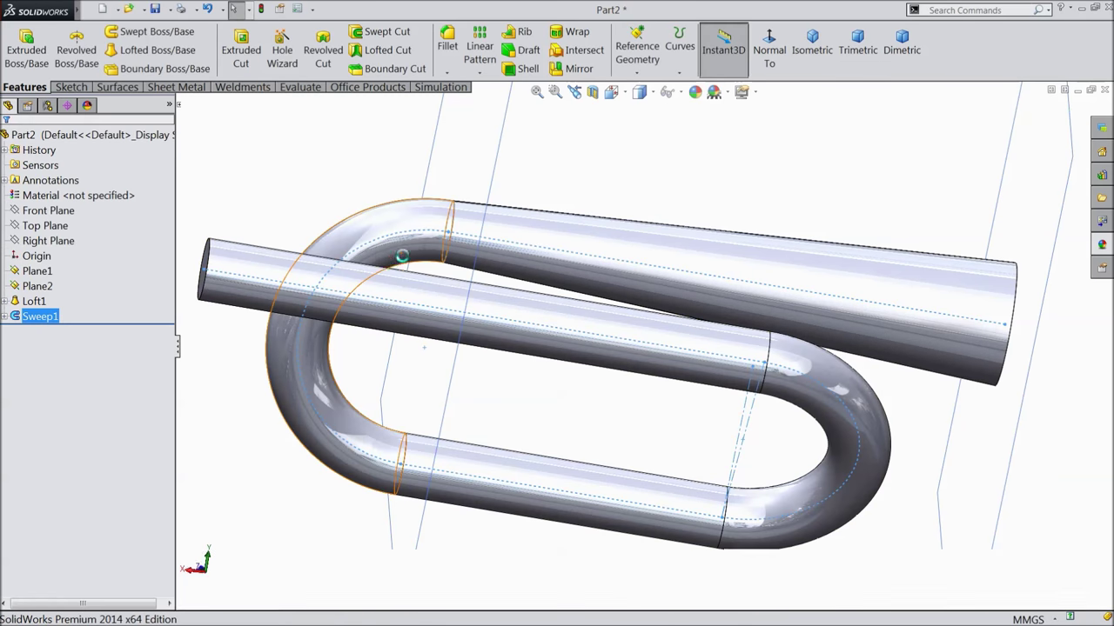
pyautogui.scroll(4, 383, 211)
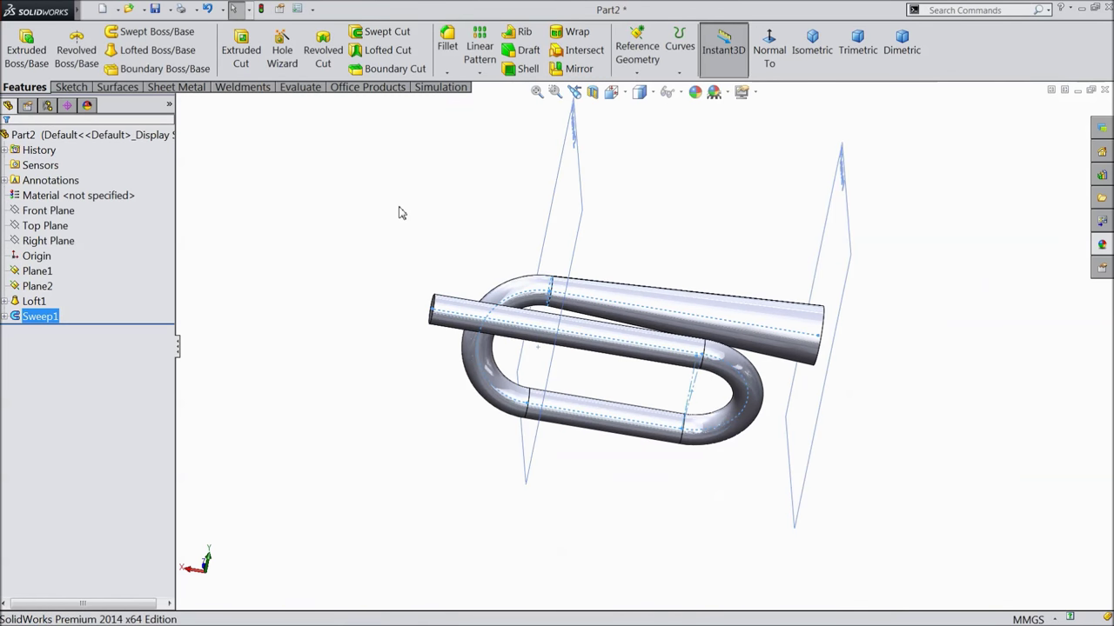
# Hide Plane1 and Plane2 from the model view.
pyautogui.click(580, 195)
pyautogui.click(639, 155)
pyautogui.click(842, 211)
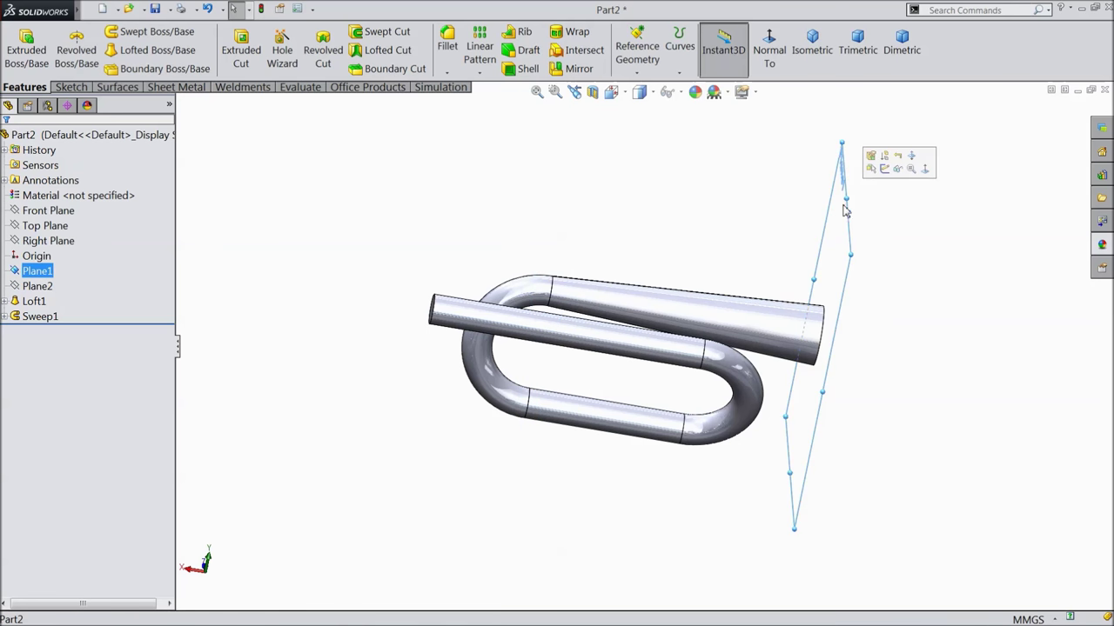
pyautogui.click(899, 174)
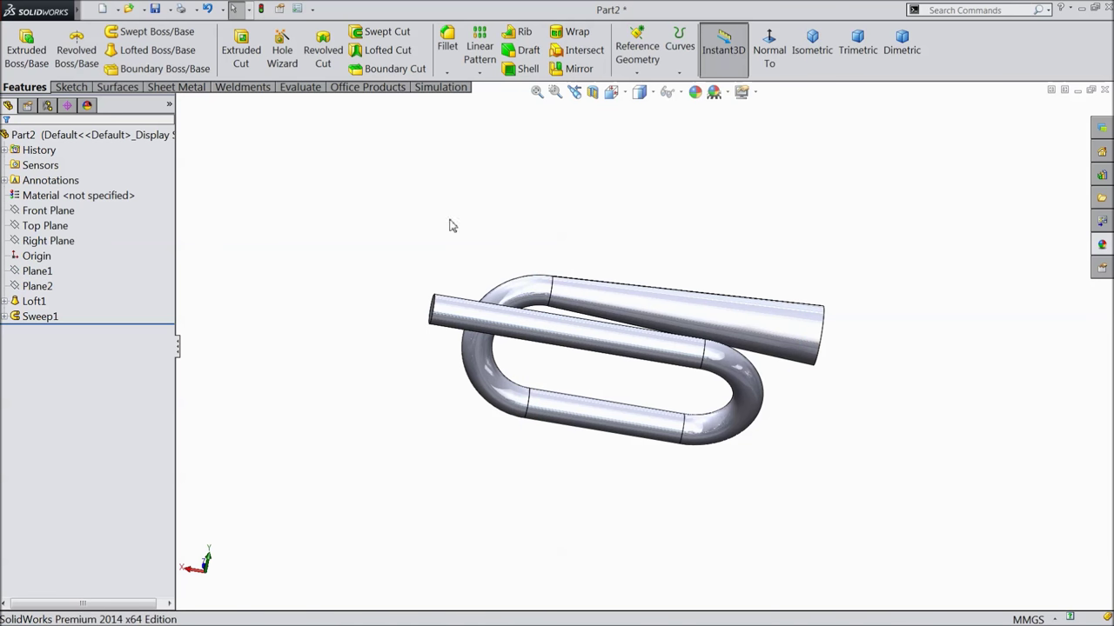
# View the bugle body normal to the Front Plane.
pyautogui.moveTo(380, 224); pyautogui.dragTo(297, 314, button='middle')
pyautogui.click(48, 211)
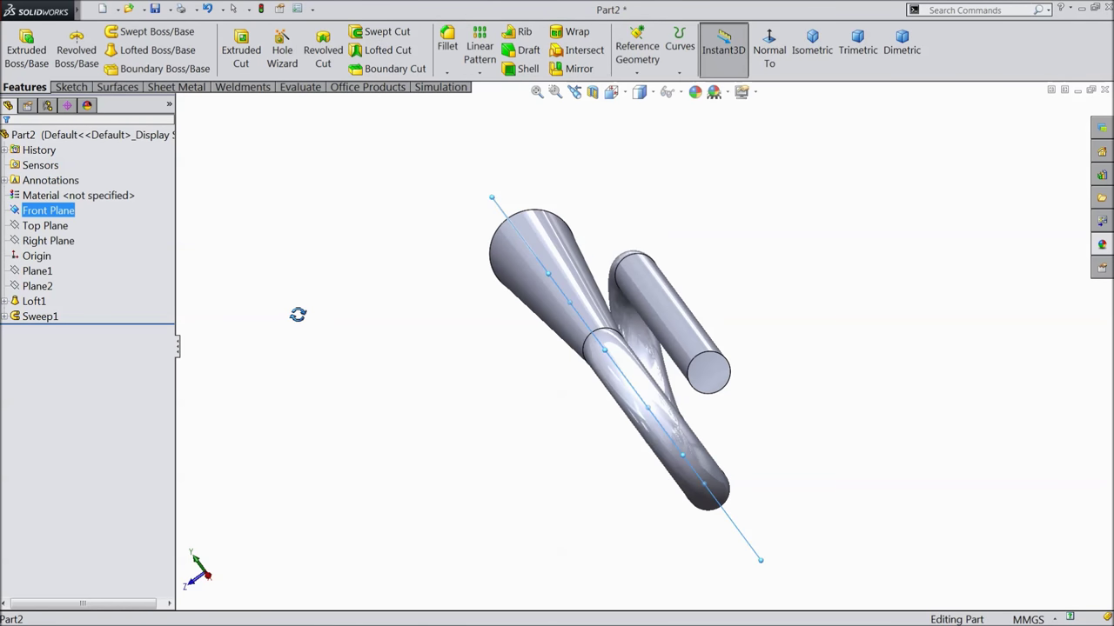
pyautogui.hotkey('ctrl', '8')
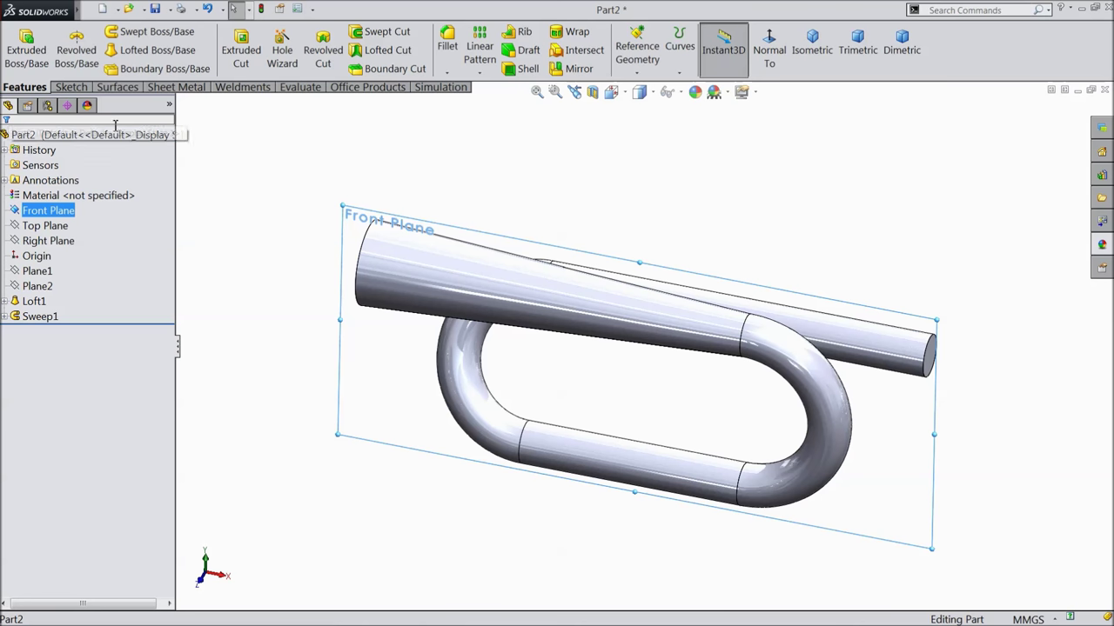
# Start a sketch on the Front Plane, viewed head-on, with the Line tool active.
pyautogui.click(71, 87)
pyautogui.click(18, 43)
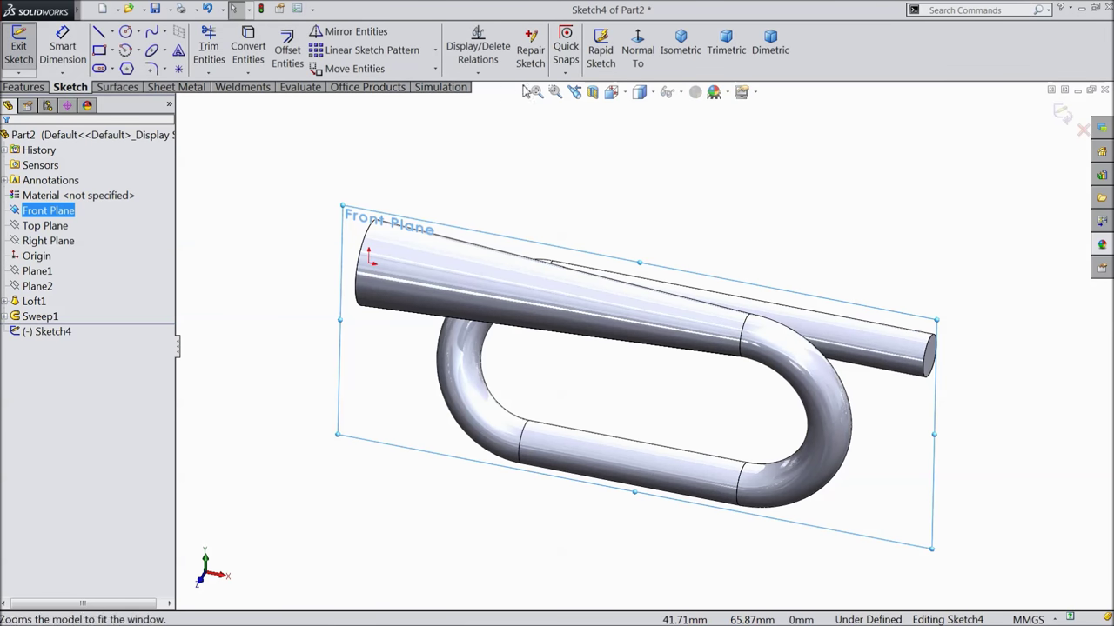
pyautogui.click(638, 49)
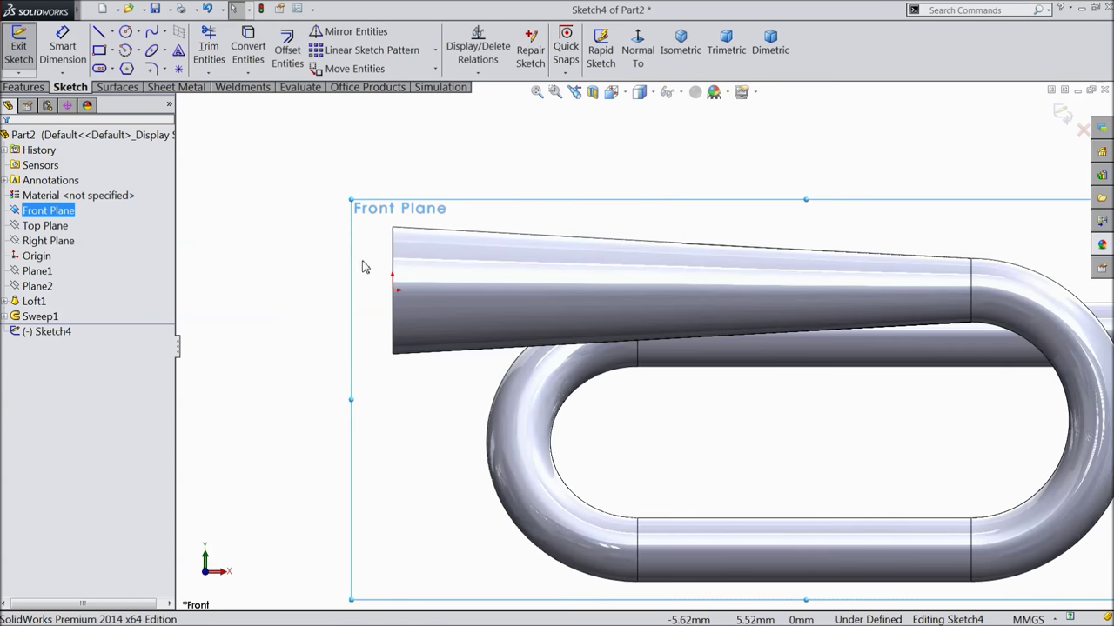
pyautogui.click(112, 31)
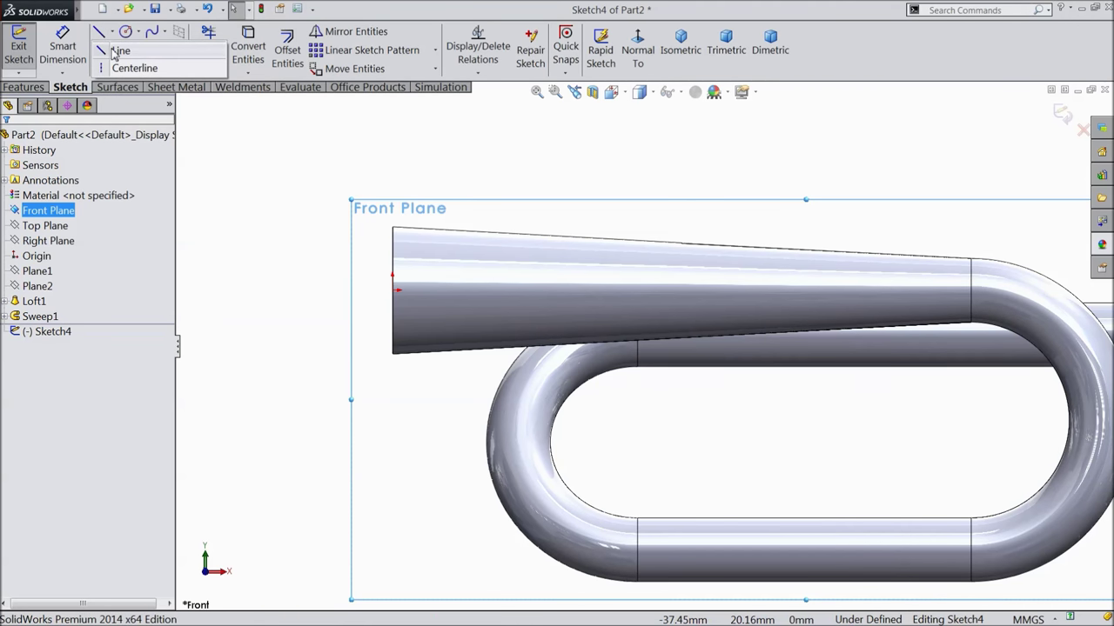
pyautogui.click(114, 54)
pyautogui.scroll(-3, 365, 241)
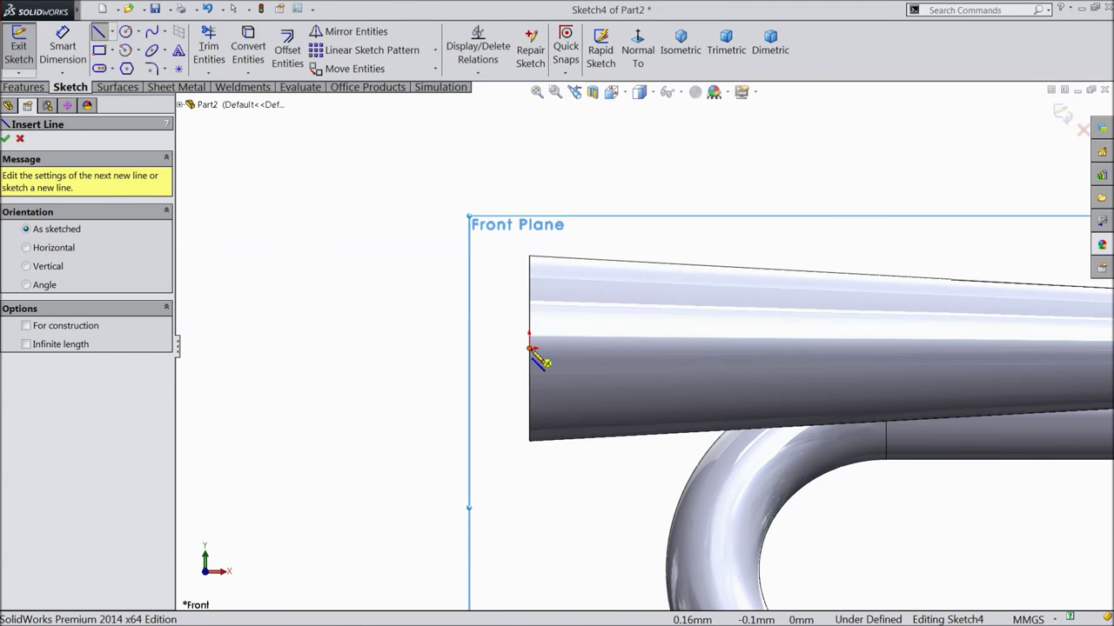
# Draw a horizontal line left from the bell's open edge and a vertical line rising from it.
pyautogui.click(529, 348)
pyautogui.click(358, 348)
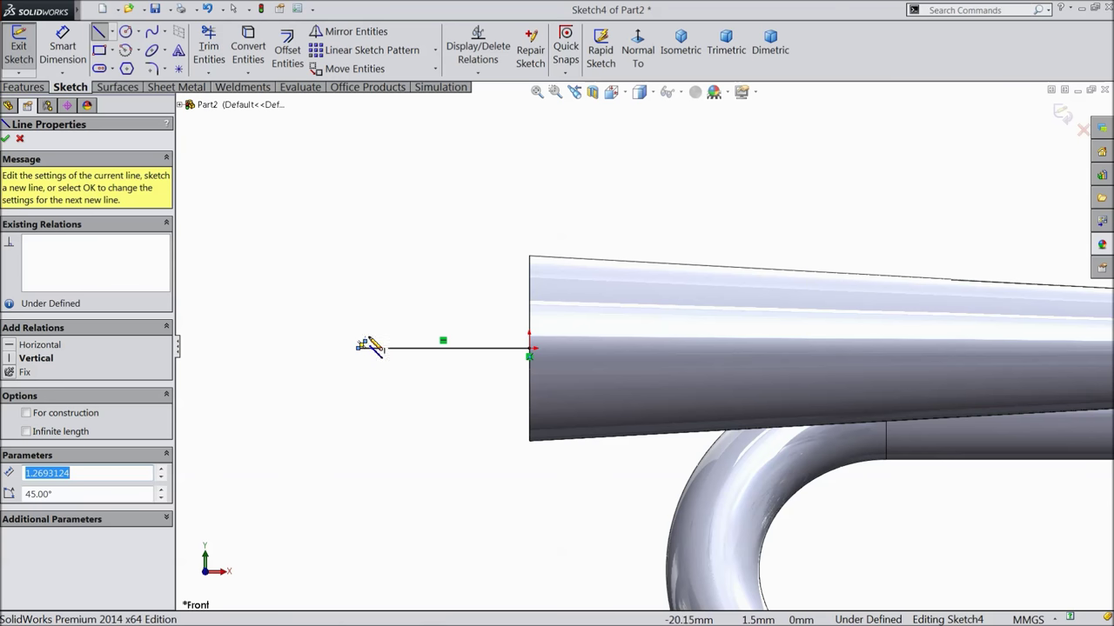
pyautogui.scroll(-3, 370, 345)
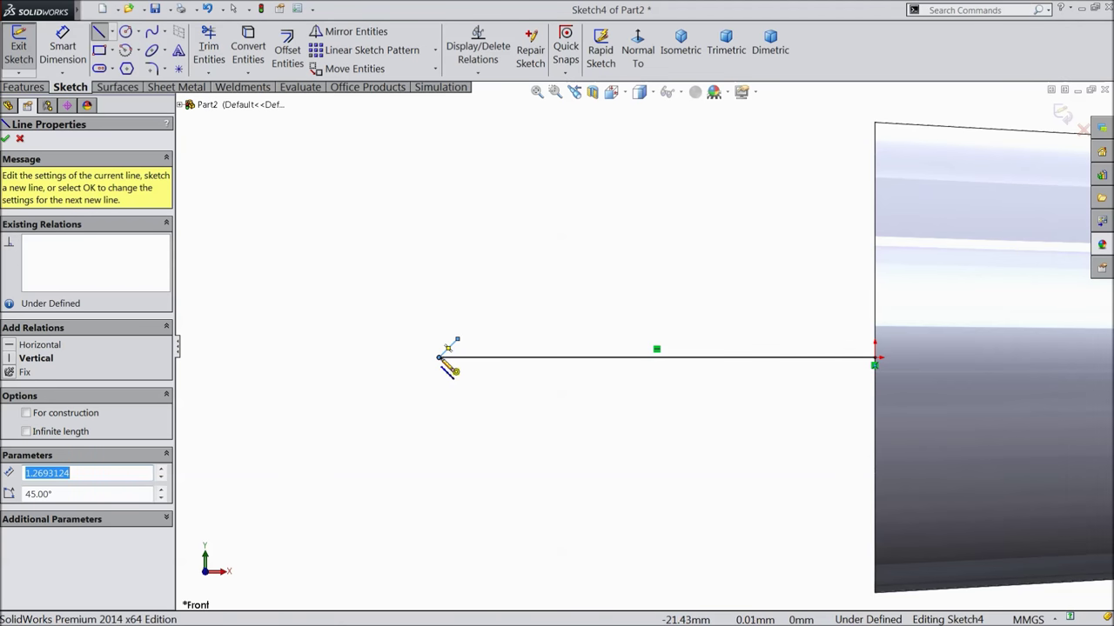
pyautogui.click(439, 358)
pyautogui.click(439, 358)
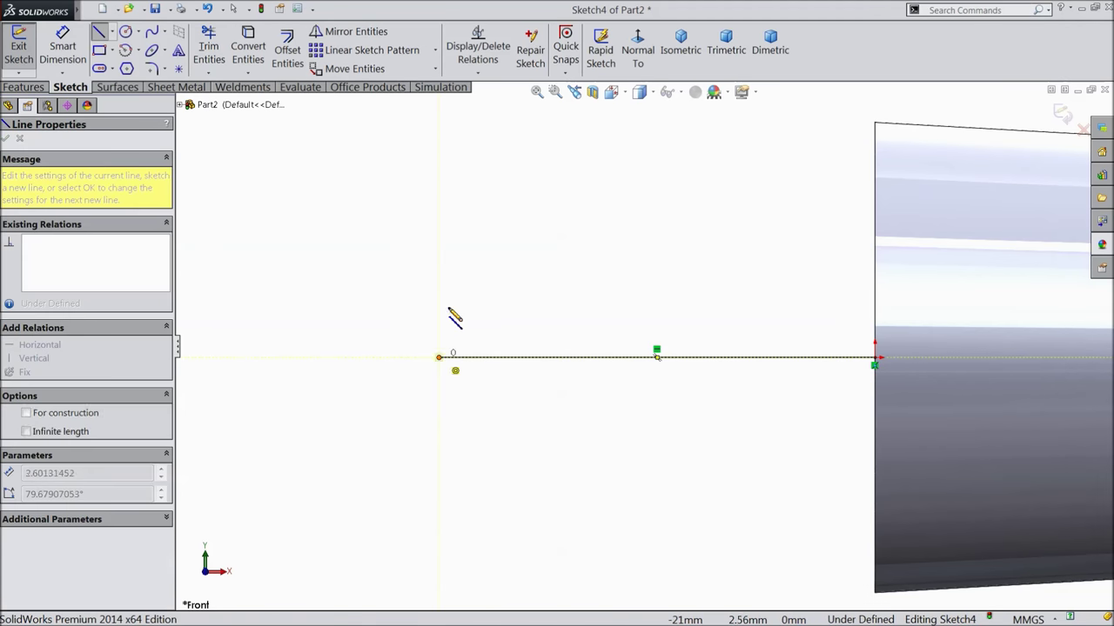
pyautogui.press('z')
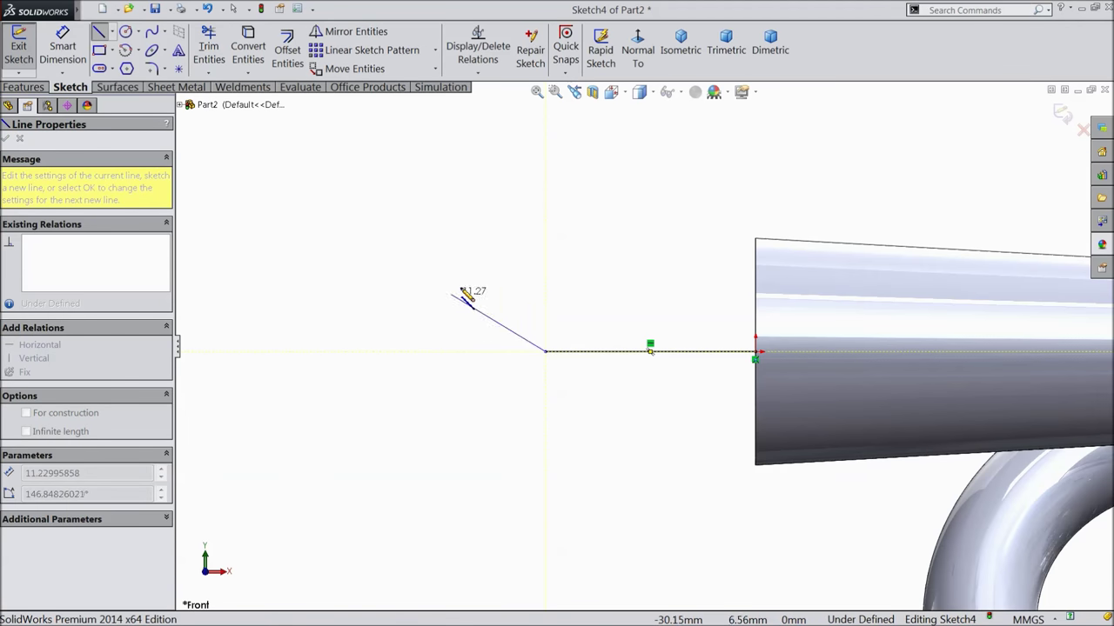
pyautogui.click(546, 113)
pyautogui.rightClick(477, 112)
pyautogui.click(521, 145)
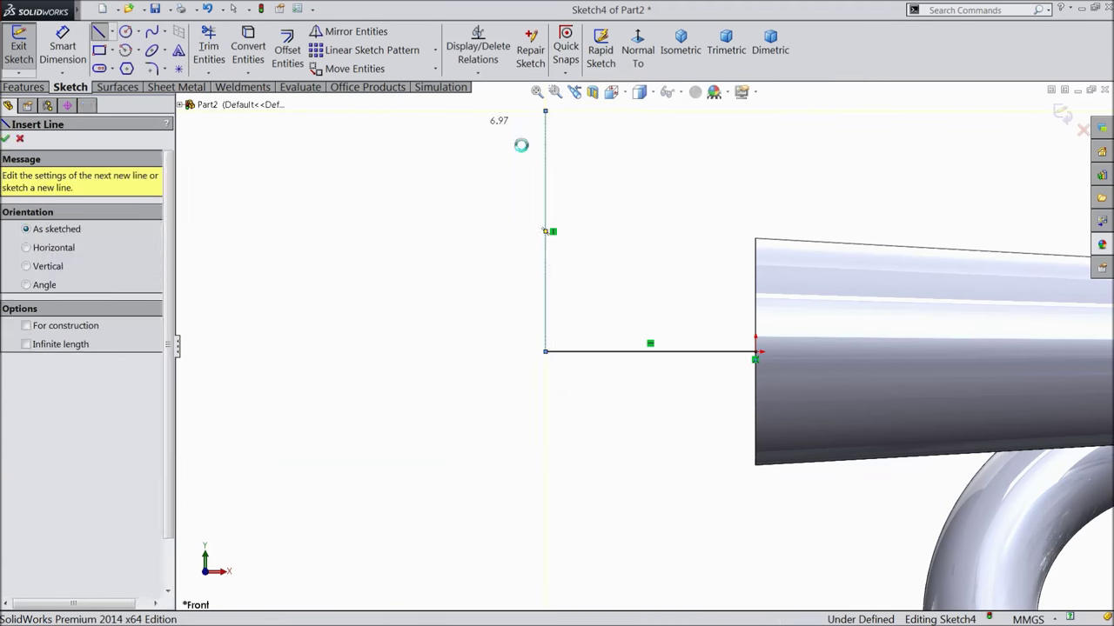
pyautogui.press('Escape')
pyautogui.scroll(-3, 744, 296)
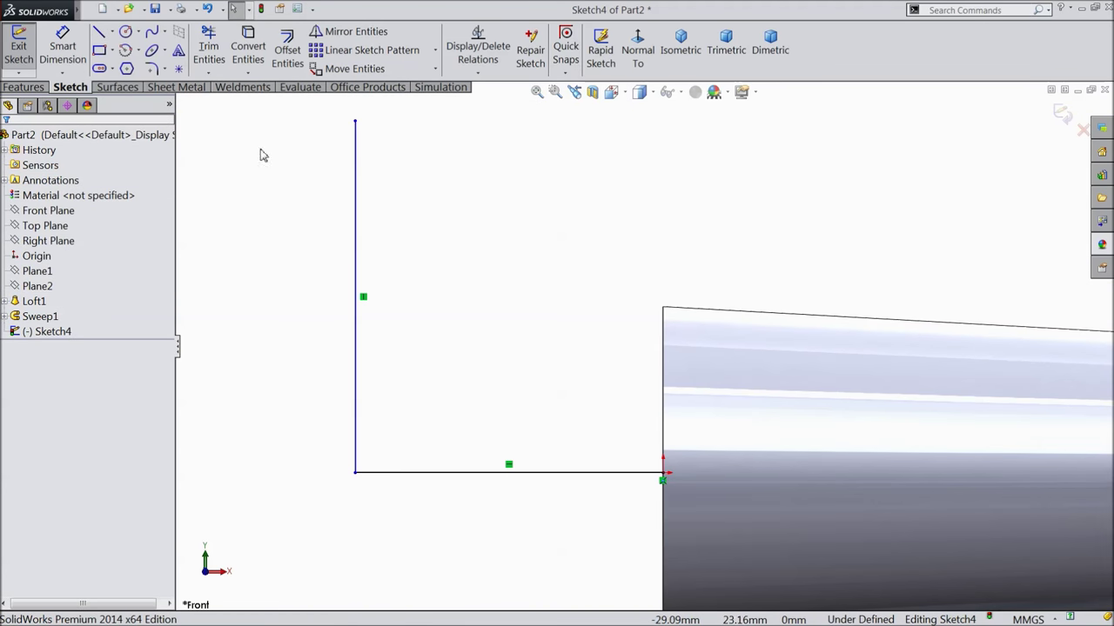
pyautogui.click(64, 49)
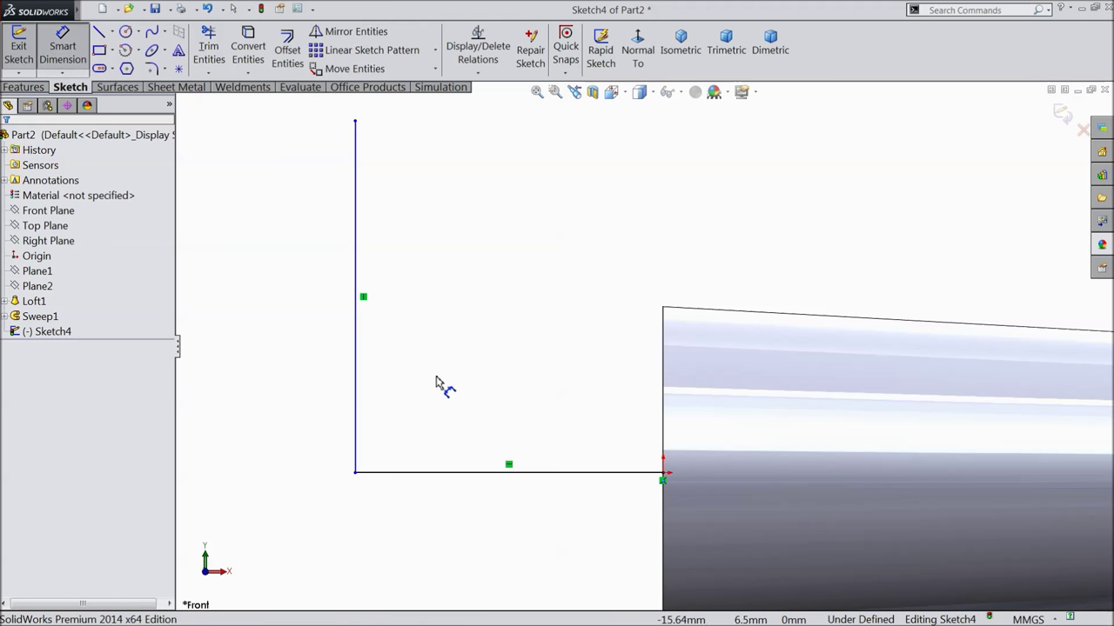
# Dimension the horizontal line to 34.43 mm and the vertical line to 40.88 mm.
pyautogui.click(486, 475)
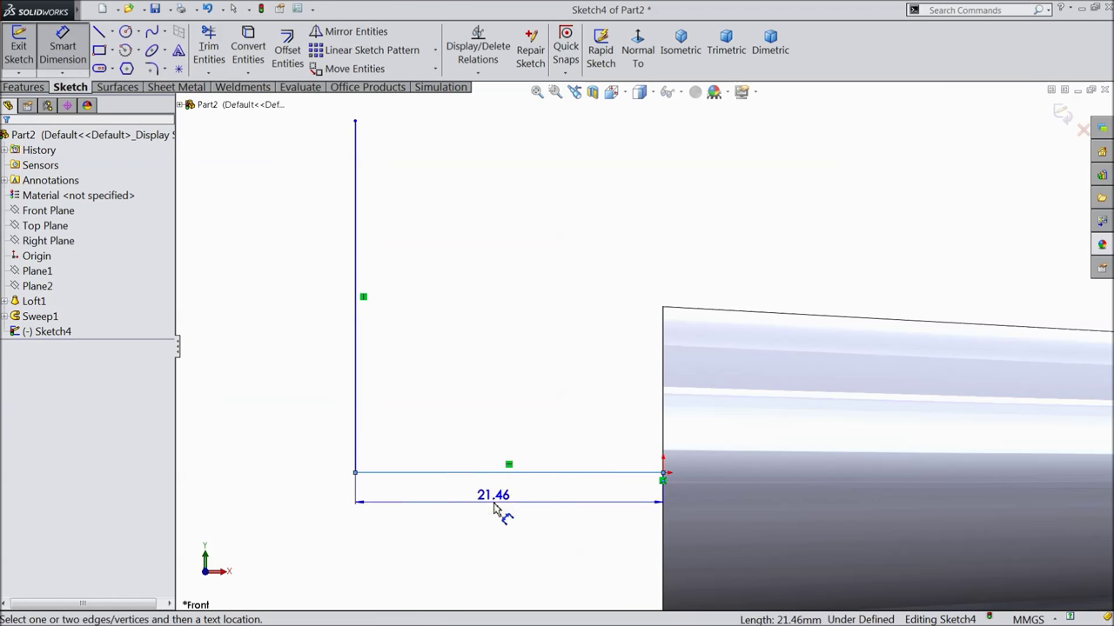
pyautogui.click(489, 496)
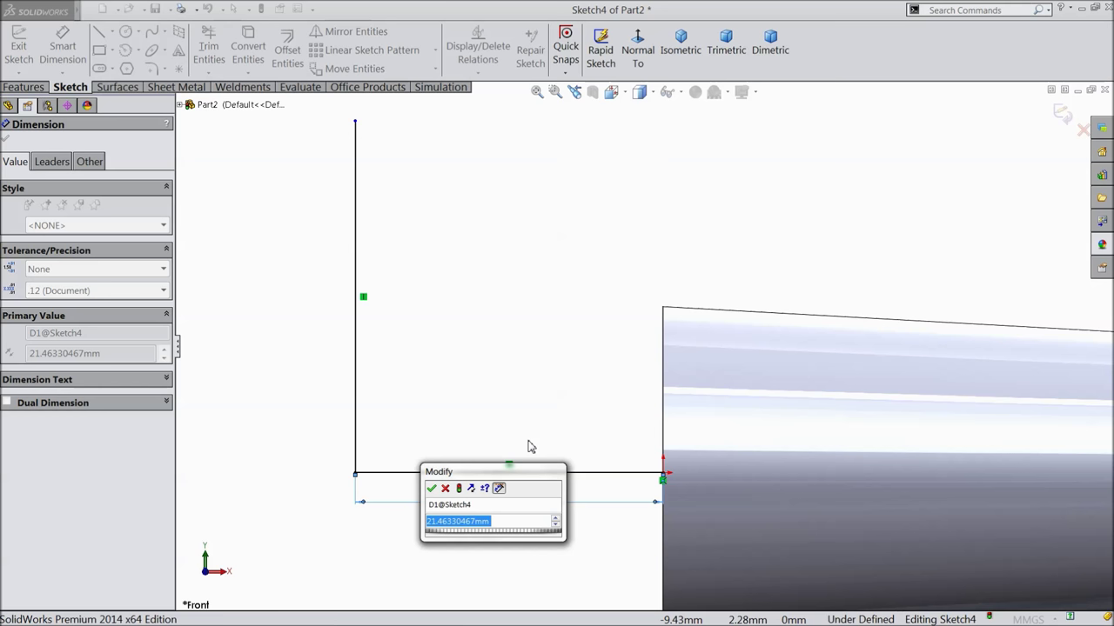
pyautogui.write('34.43')
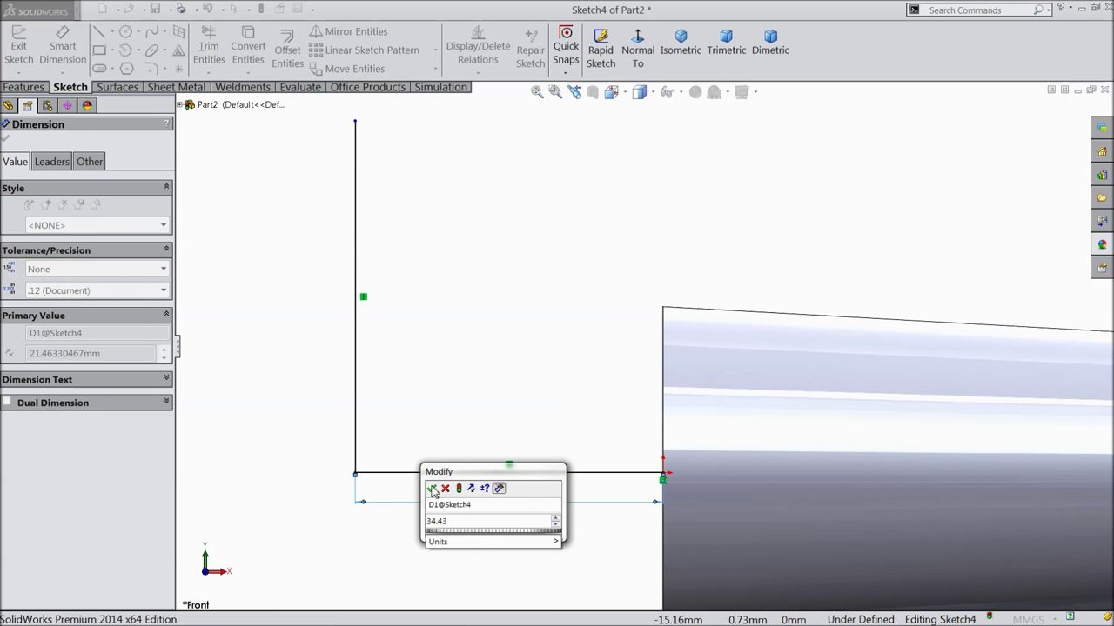
pyautogui.click(433, 490)
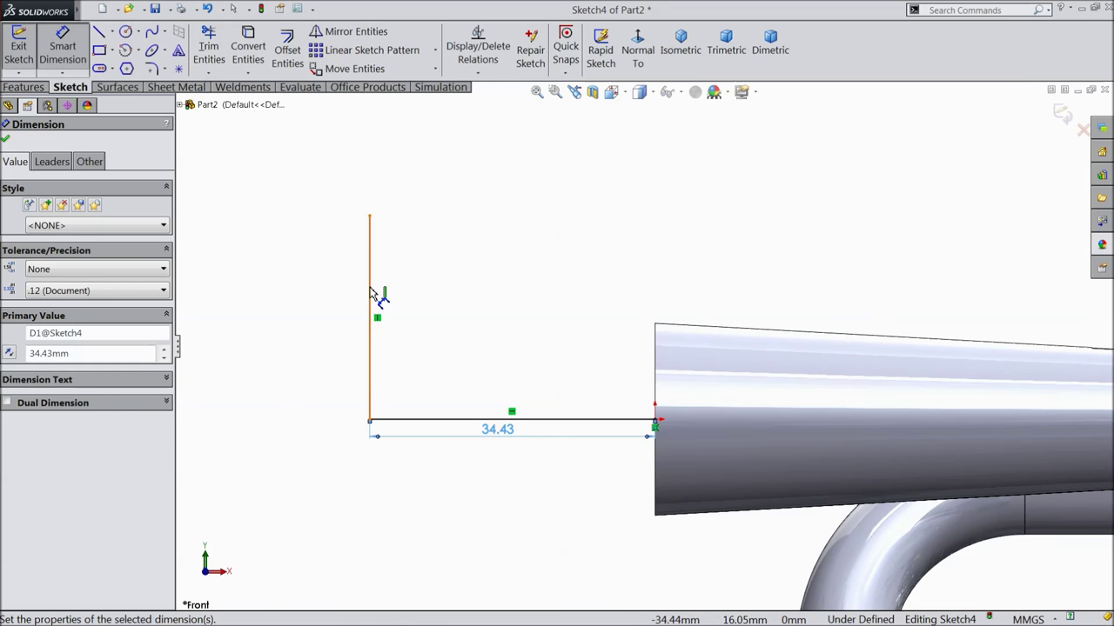
pyautogui.click(372, 296)
pyautogui.click(309, 289)
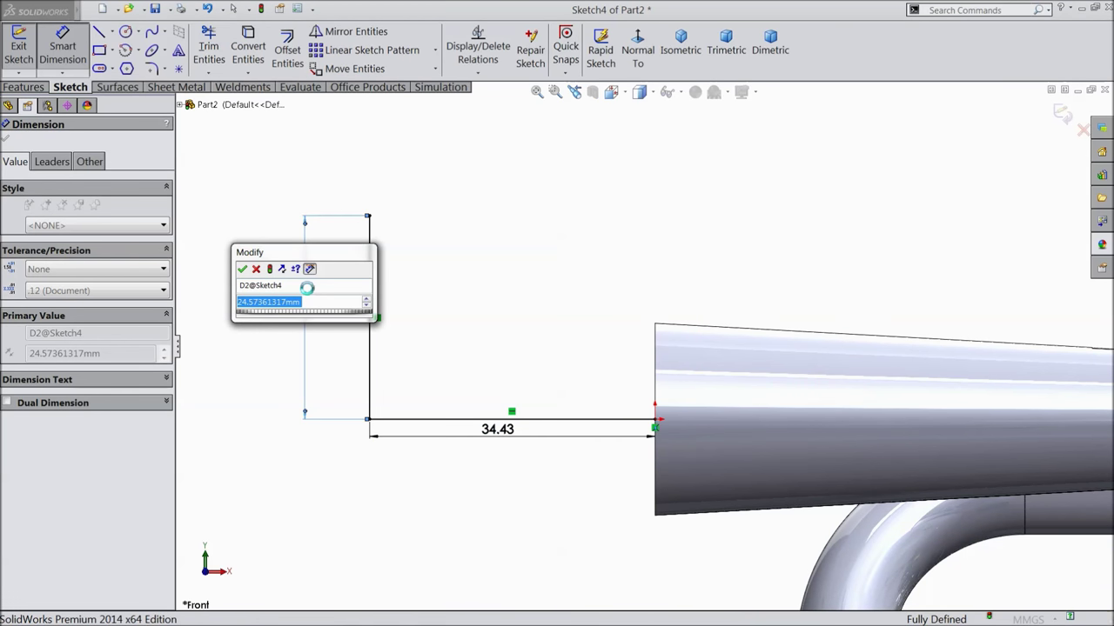
pyautogui.write('40')
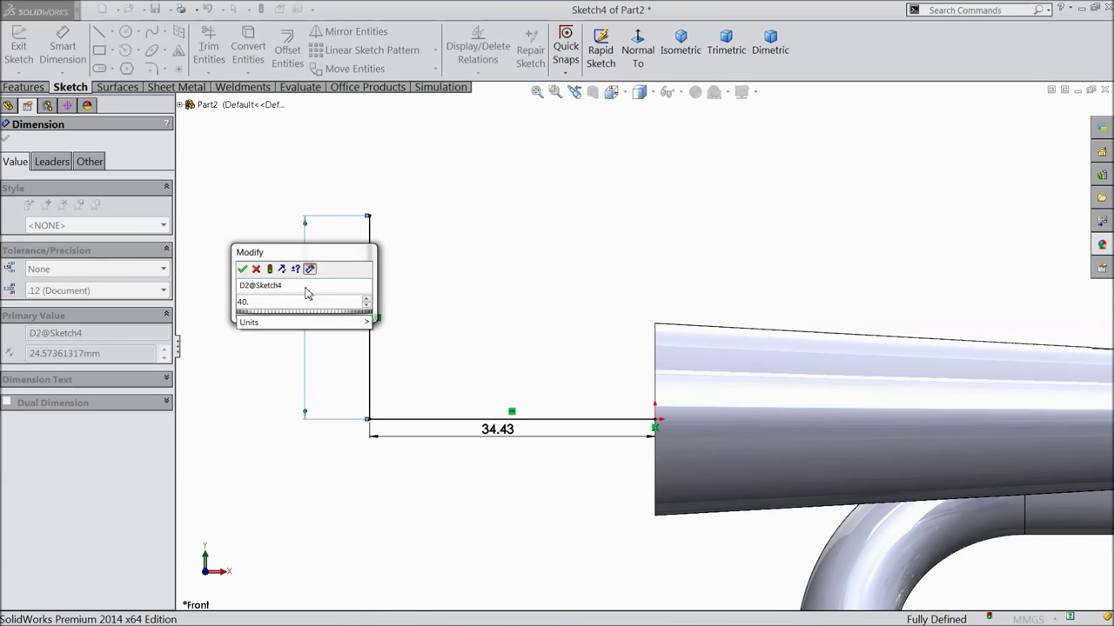
pyautogui.write('.88')
pyautogui.click(243, 268)
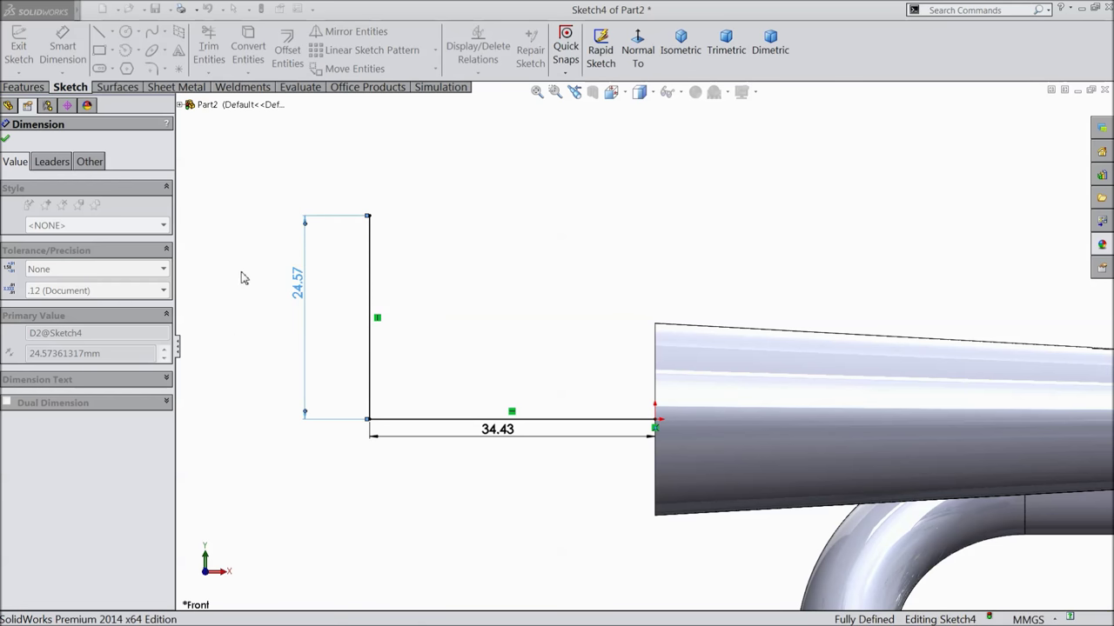
pyautogui.press('z')
pyautogui.scroll(1, 731, 340)
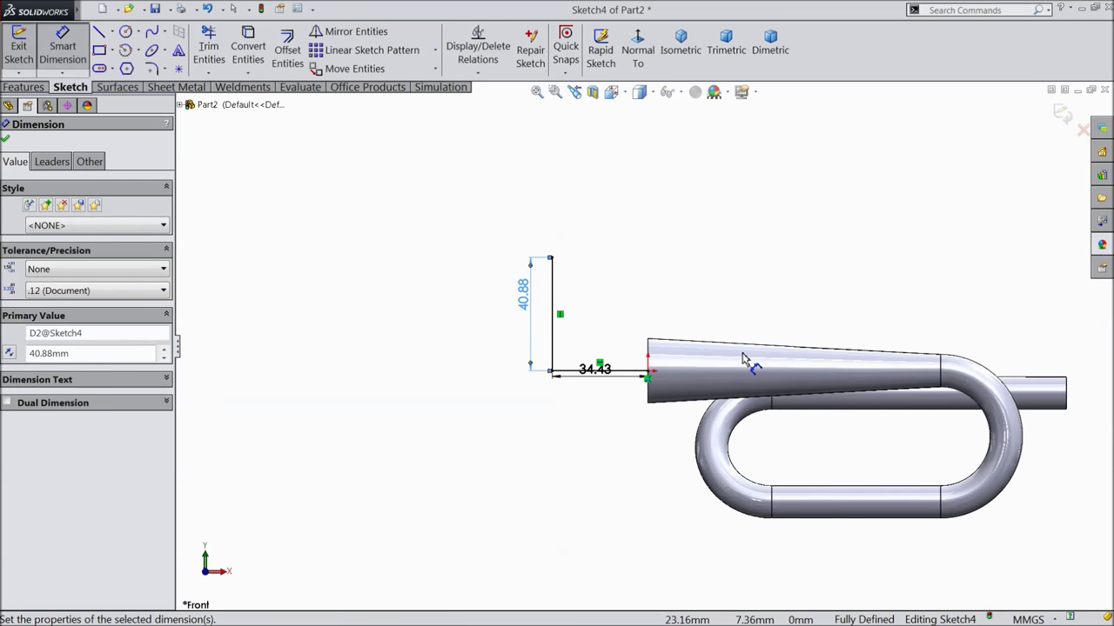
pyautogui.scroll(-3, 779, 368)
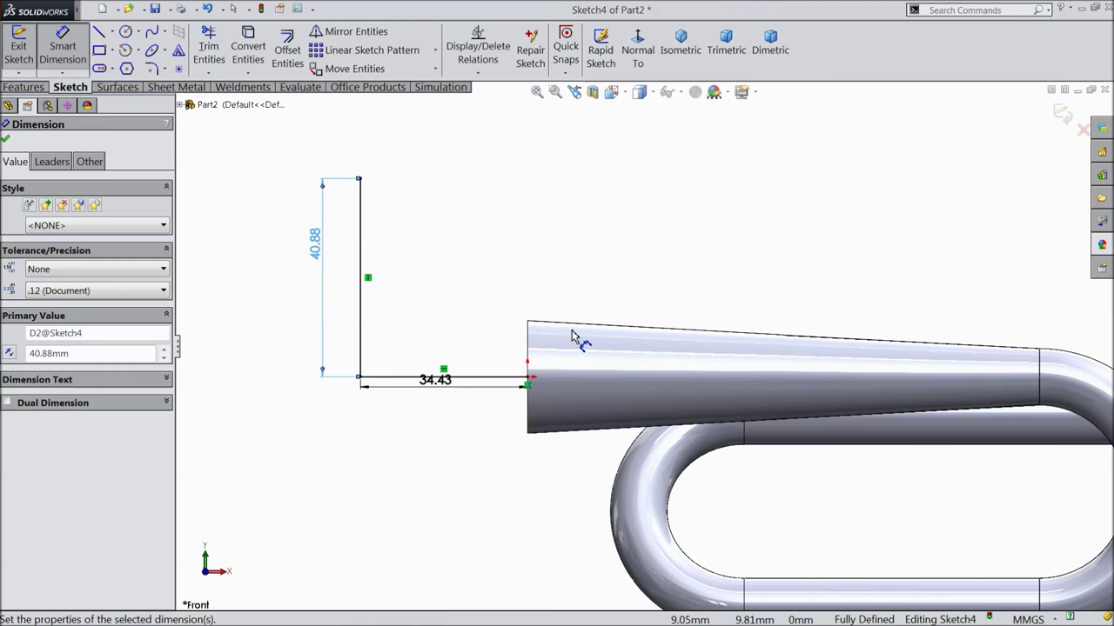
pyautogui.scroll(2, 574, 359)
pyautogui.scroll(-2, 605, 354)
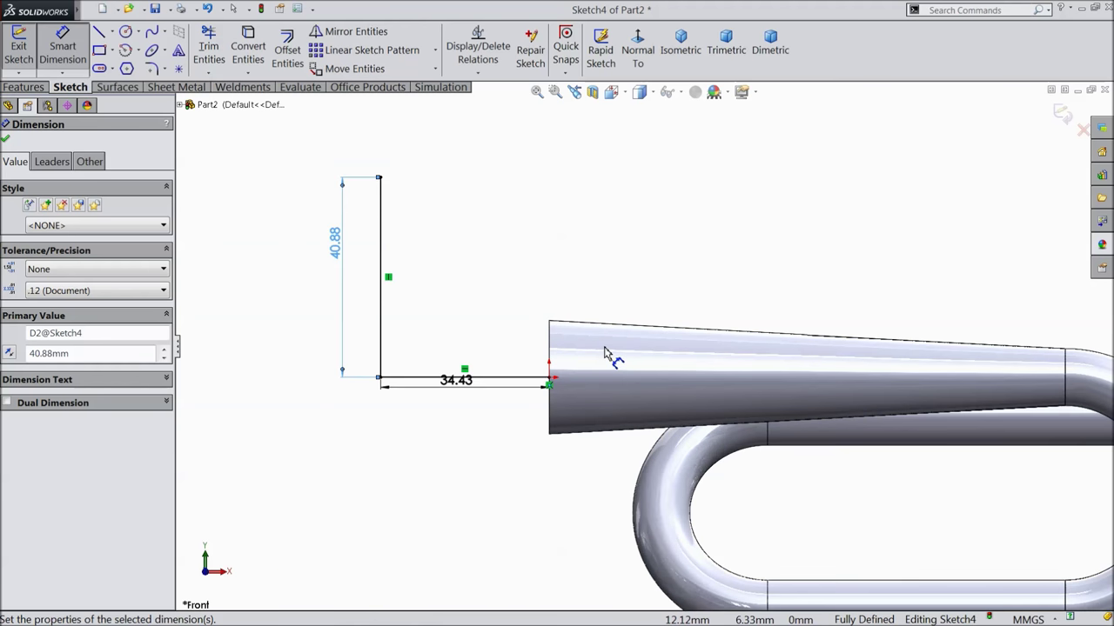
# Draw a small centrepoint arc at the tube's top corner on the bell rim.
pyautogui.click(137, 32)
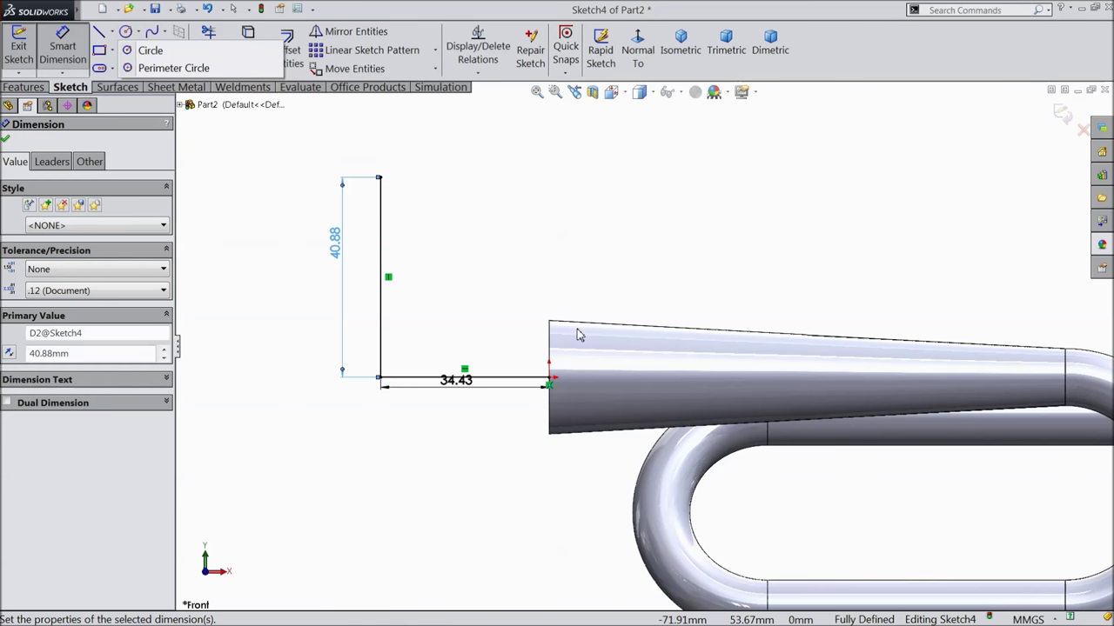
pyautogui.click(131, 52)
pyautogui.click(138, 50)
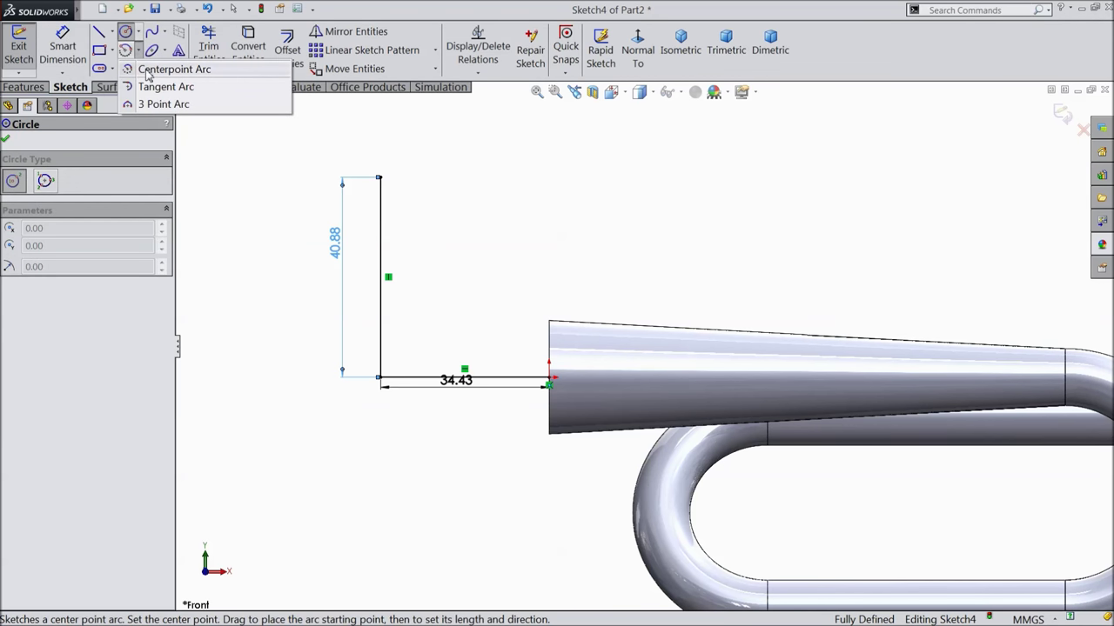
pyautogui.click(150, 75)
pyautogui.scroll(-5, 566, 336)
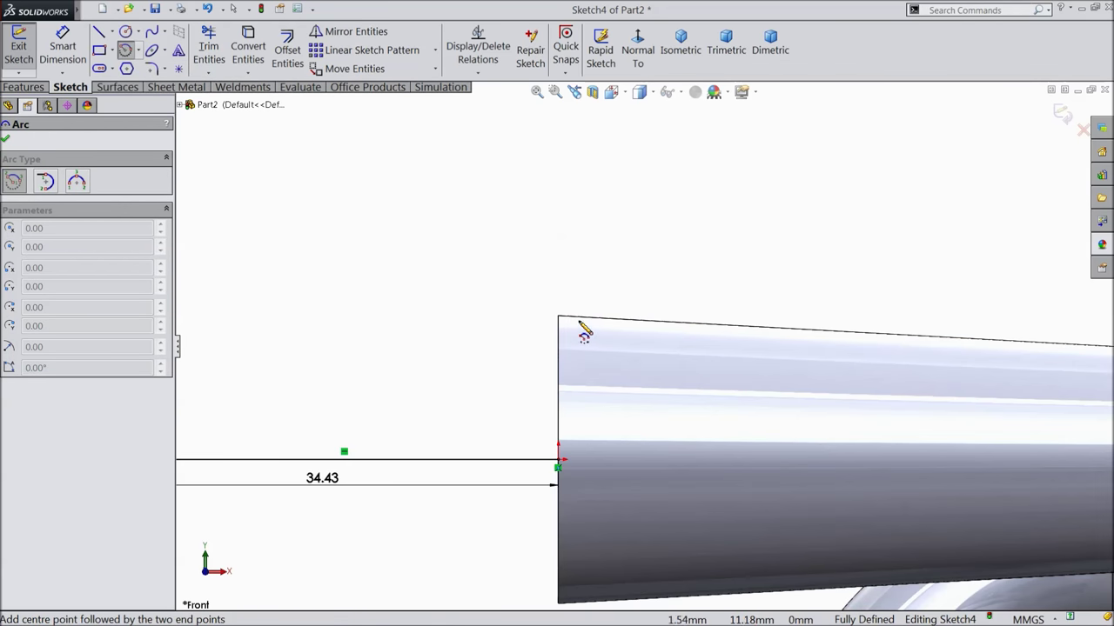
pyautogui.click(560, 317)
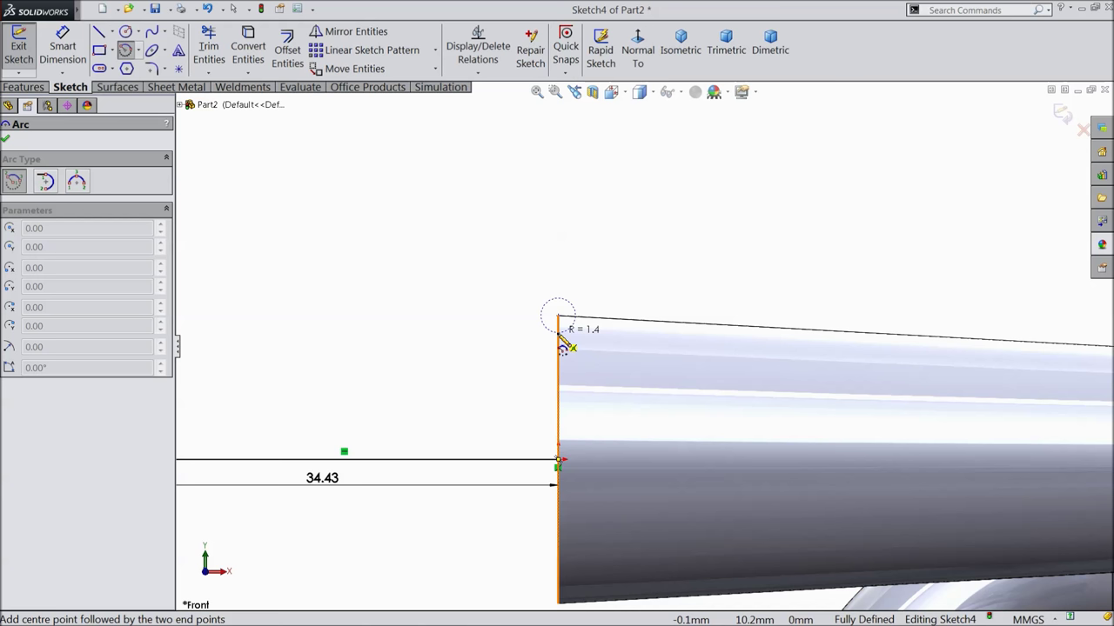
pyautogui.click(562, 342)
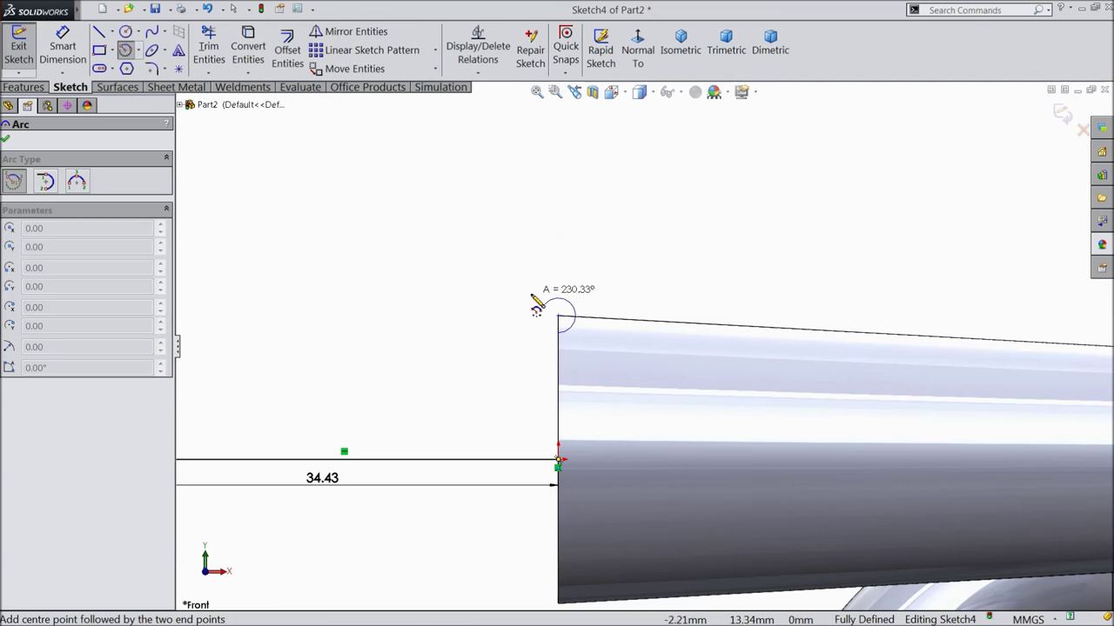
pyautogui.click(550, 305)
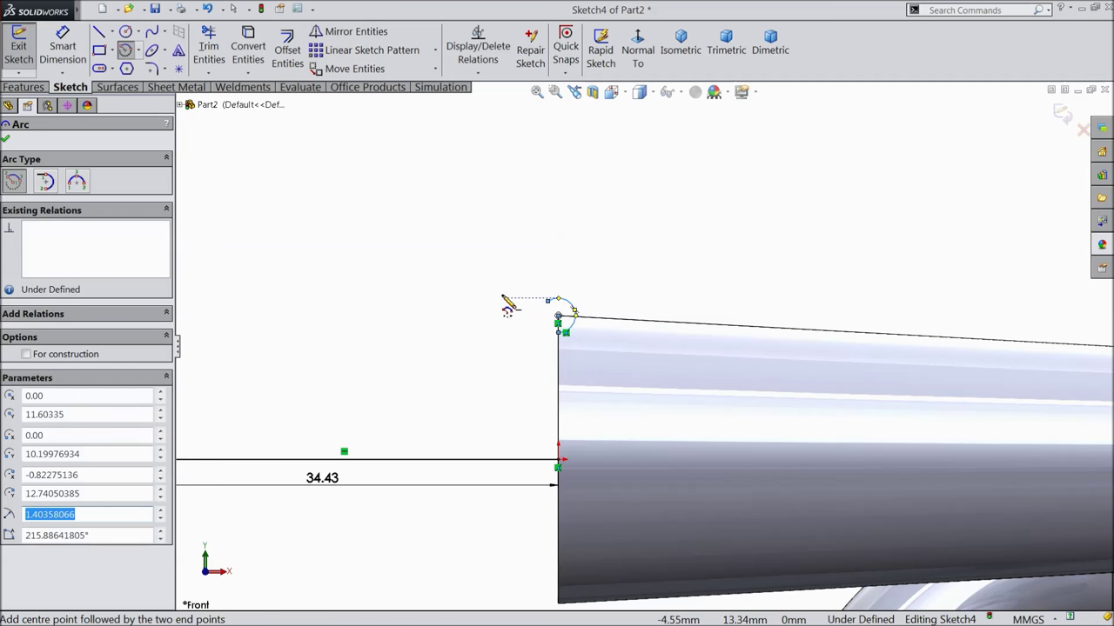
pyautogui.rightClick(492, 265)
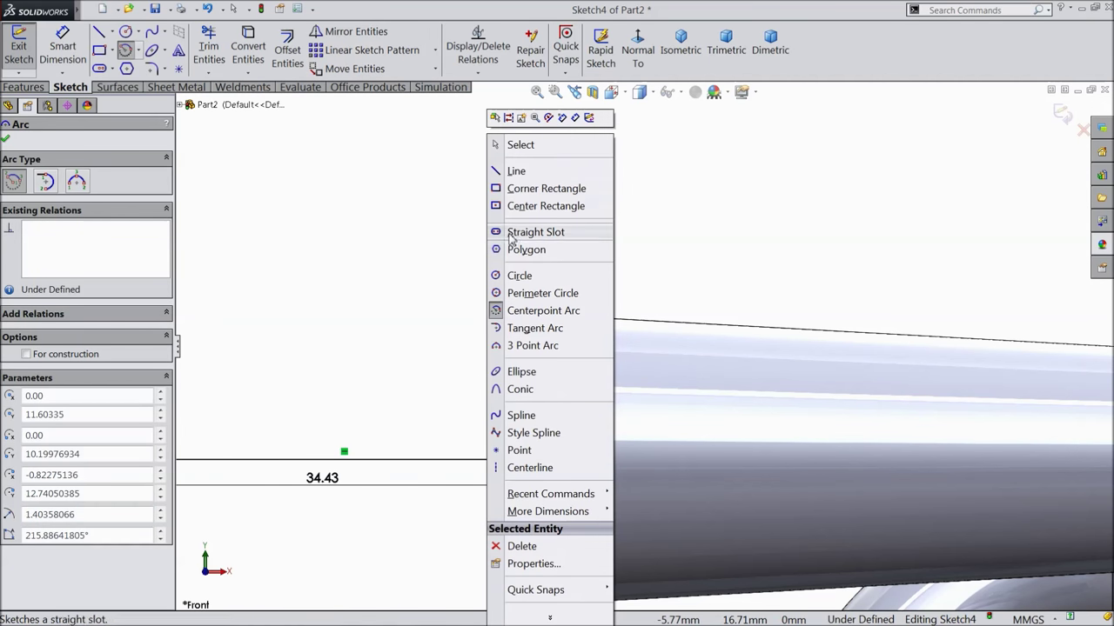
pyautogui.click(522, 144)
pyautogui.scroll(2, 614, 325)
pyautogui.scroll(-2, 614, 325)
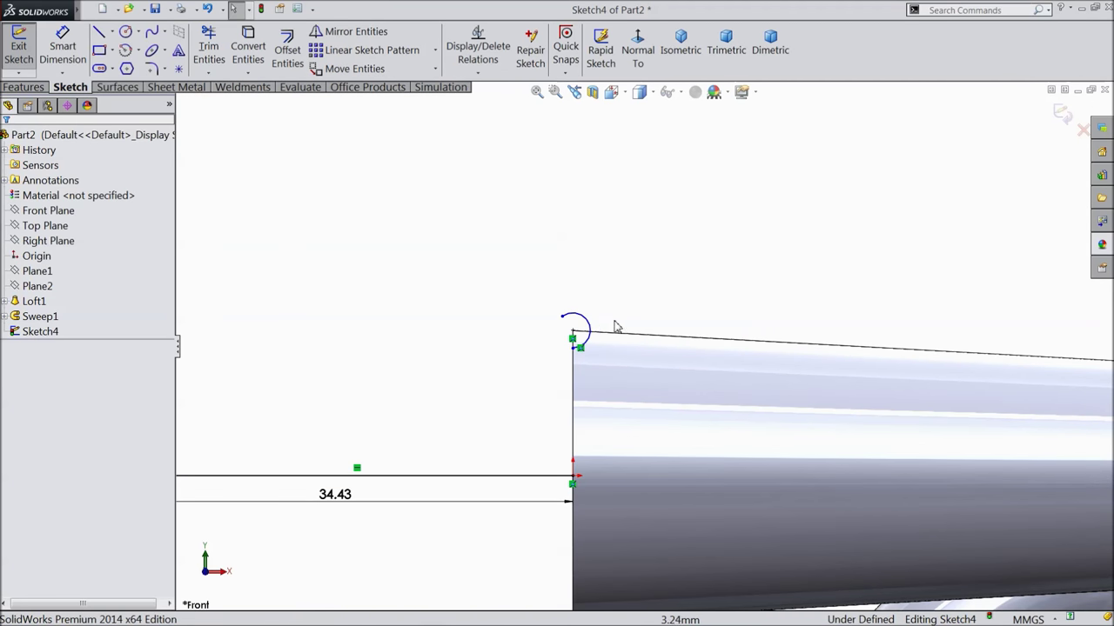
# Draw a short vertical line down the tube's end below the arc.
pyautogui.click(100, 33)
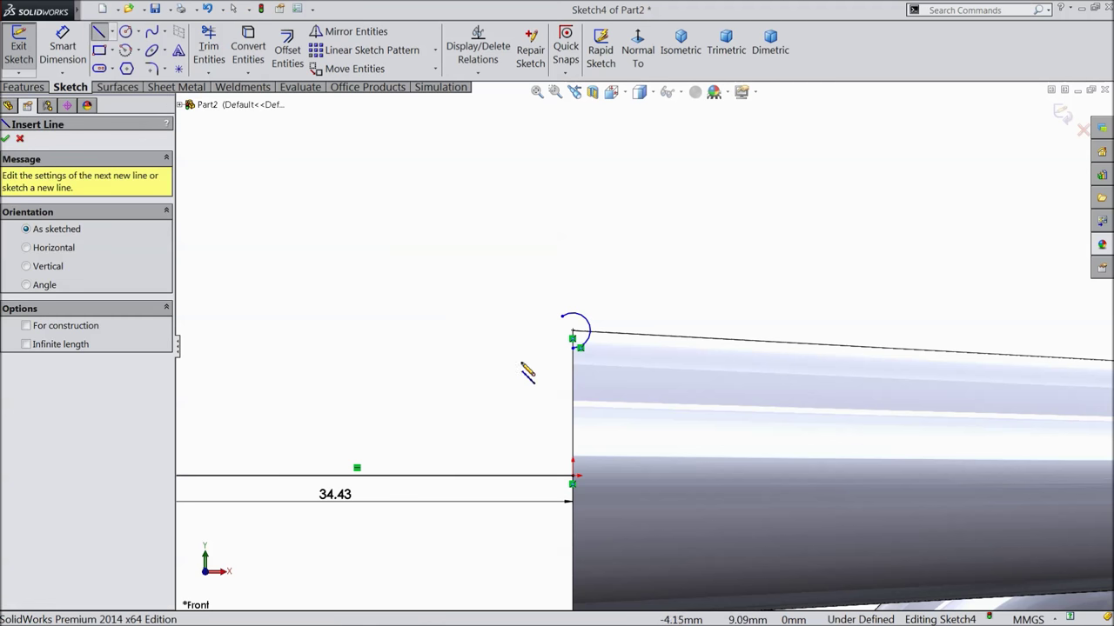
pyautogui.click(572, 338)
pyautogui.click(573, 482)
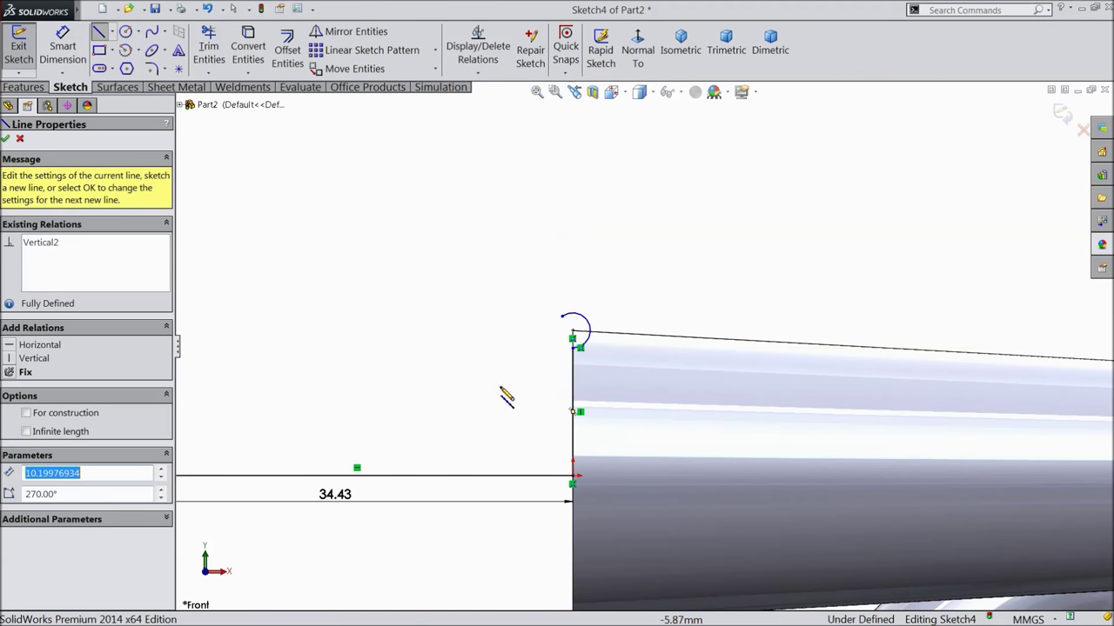
pyautogui.rightClick(503, 381)
pyautogui.click(492, 160)
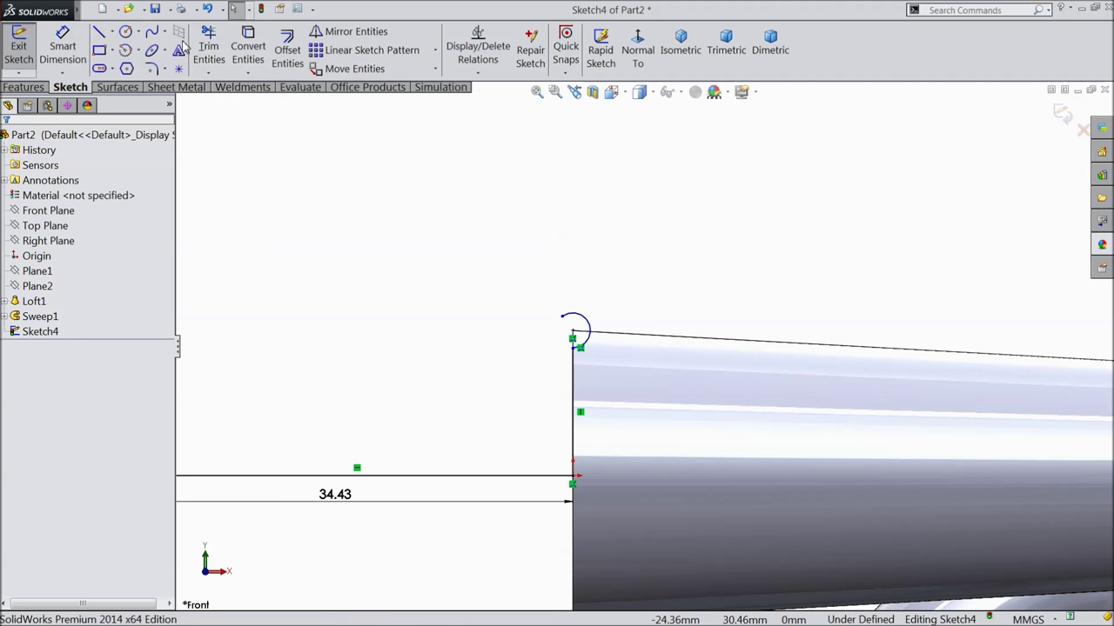
# Draw a flaring spline from the top of the 40.88 line to the small arc's end.
pyautogui.click(153, 37)
pyautogui.scroll(-3, 462, 232)
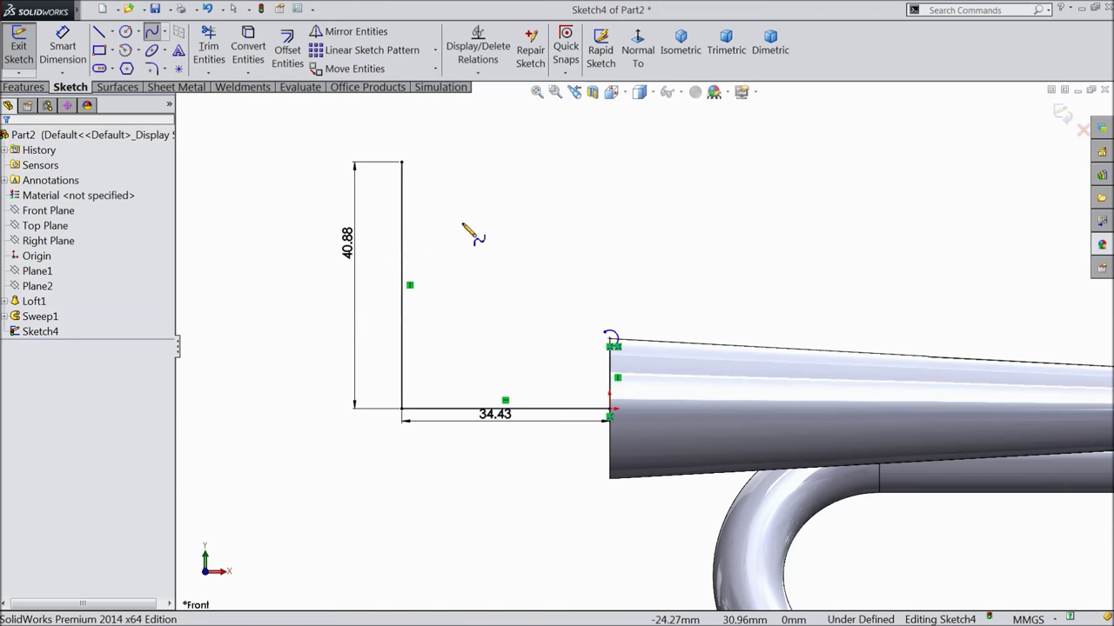
pyautogui.scroll(1, 462, 231)
pyautogui.click(390, 156)
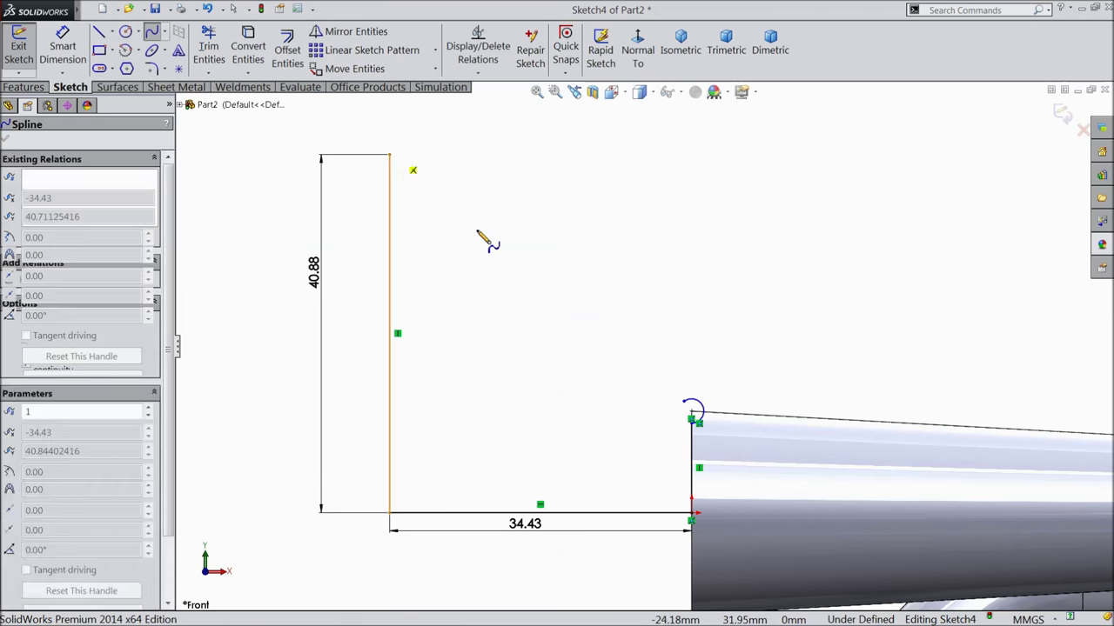
pyautogui.click(485, 267)
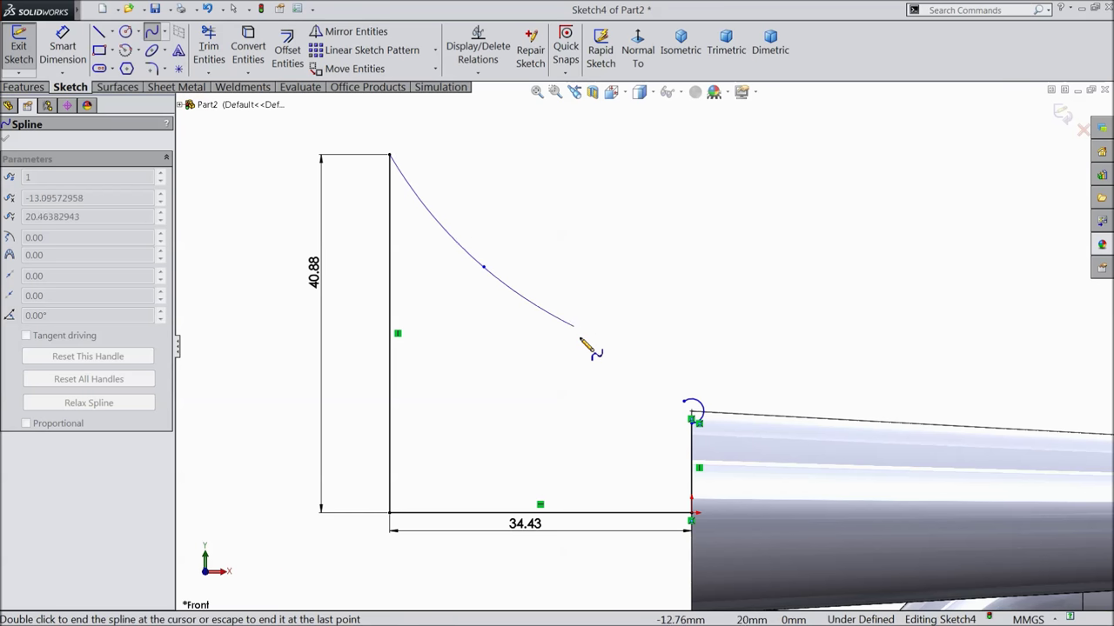
pyautogui.doubleClick(692, 407)
pyautogui.rightClick(654, 315)
pyautogui.click(682, 178)
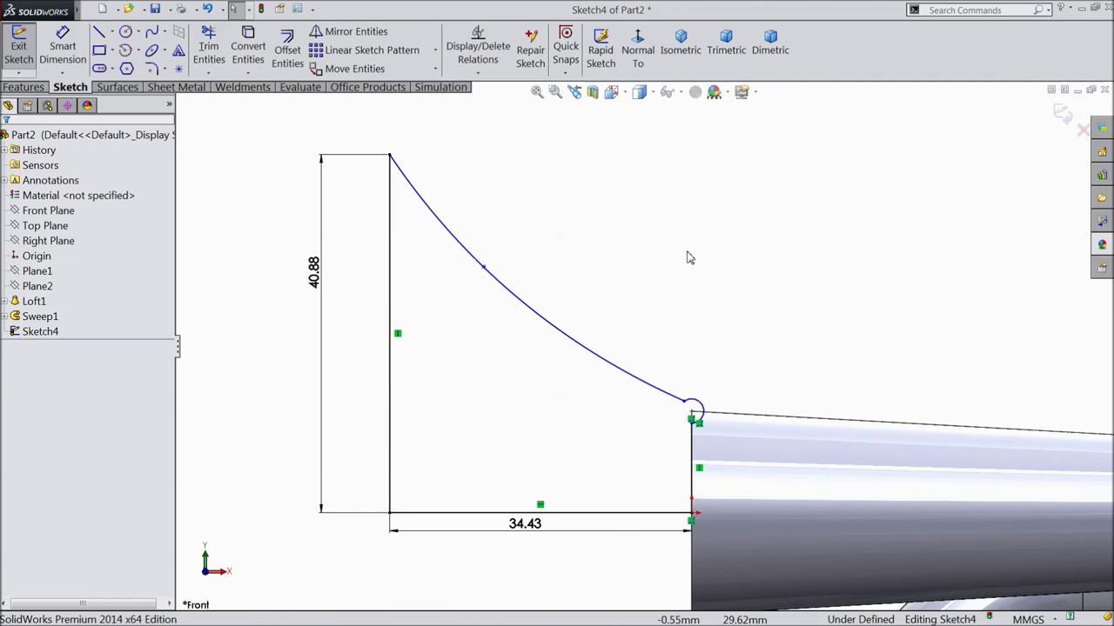
pyautogui.scroll(2, 688, 257)
pyautogui.scroll(-1, 721, 398)
pyautogui.scroll(2, 589, 336)
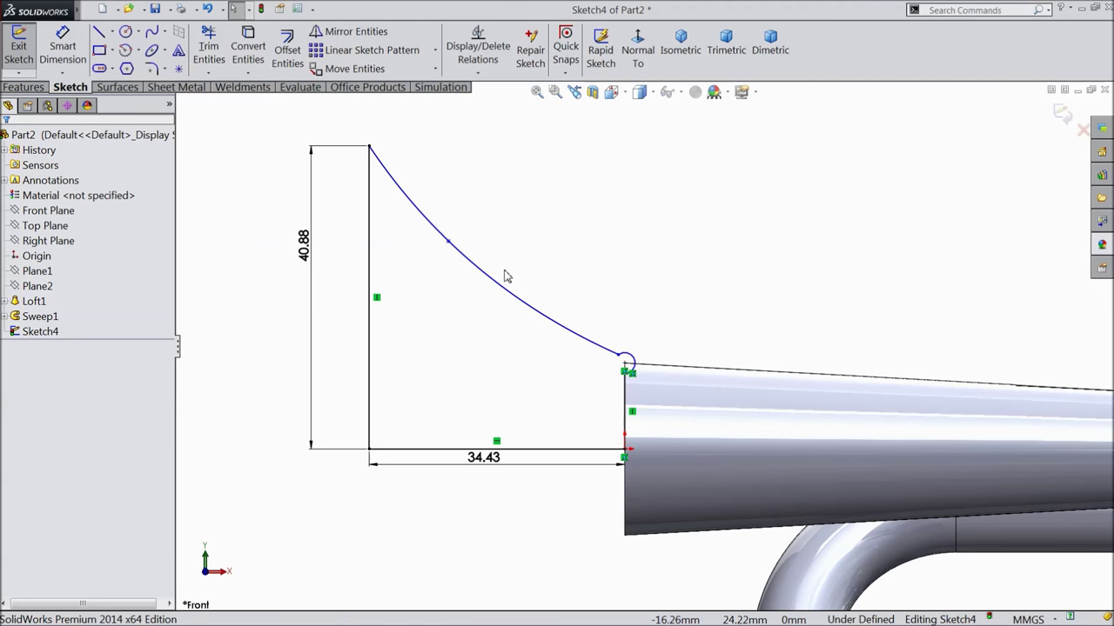
pyautogui.scroll(-1, 470, 255)
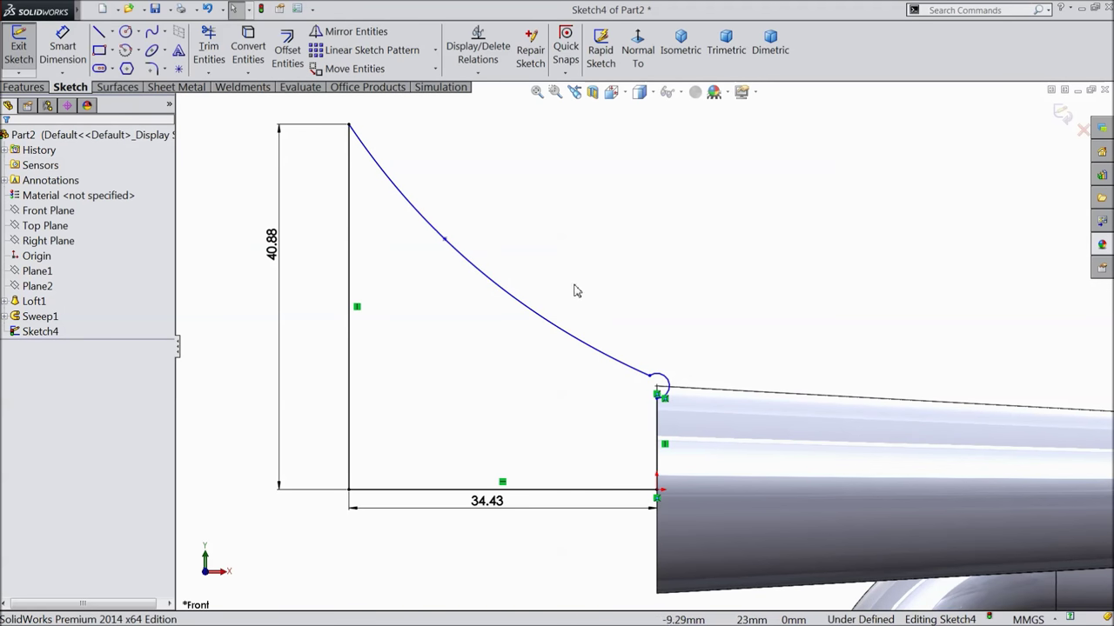
pyautogui.scroll(-2, 701, 415)
# Set the small arc's radius to 1.25 mm.
pyautogui.click(62, 45)
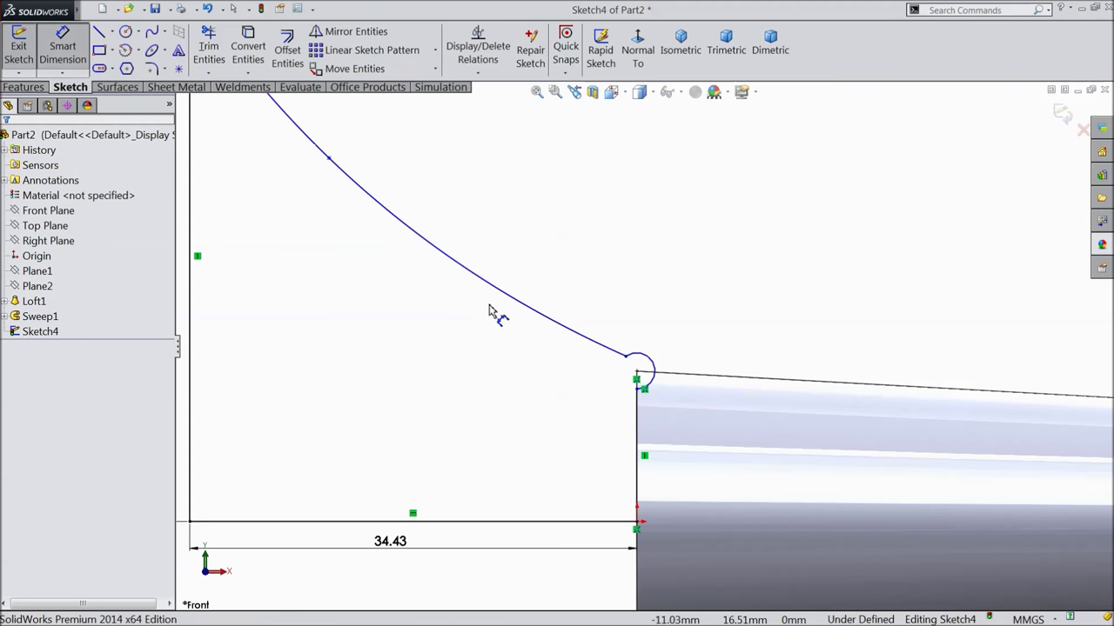
pyautogui.scroll(-2, 670, 389)
pyautogui.click(636, 346)
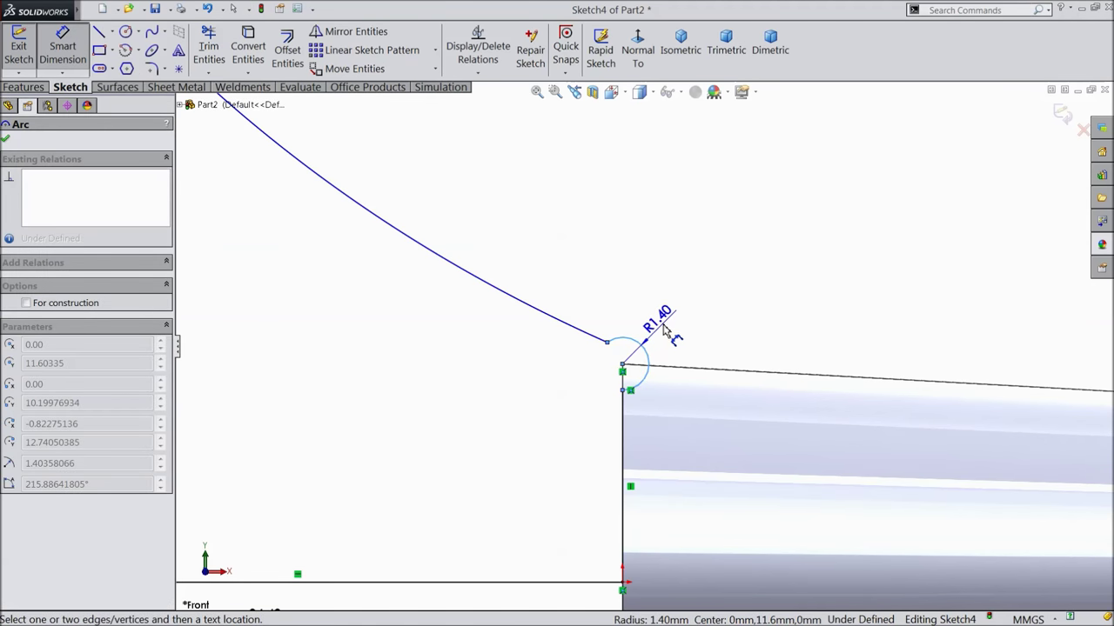
pyautogui.click(656, 321)
pyautogui.write('1')
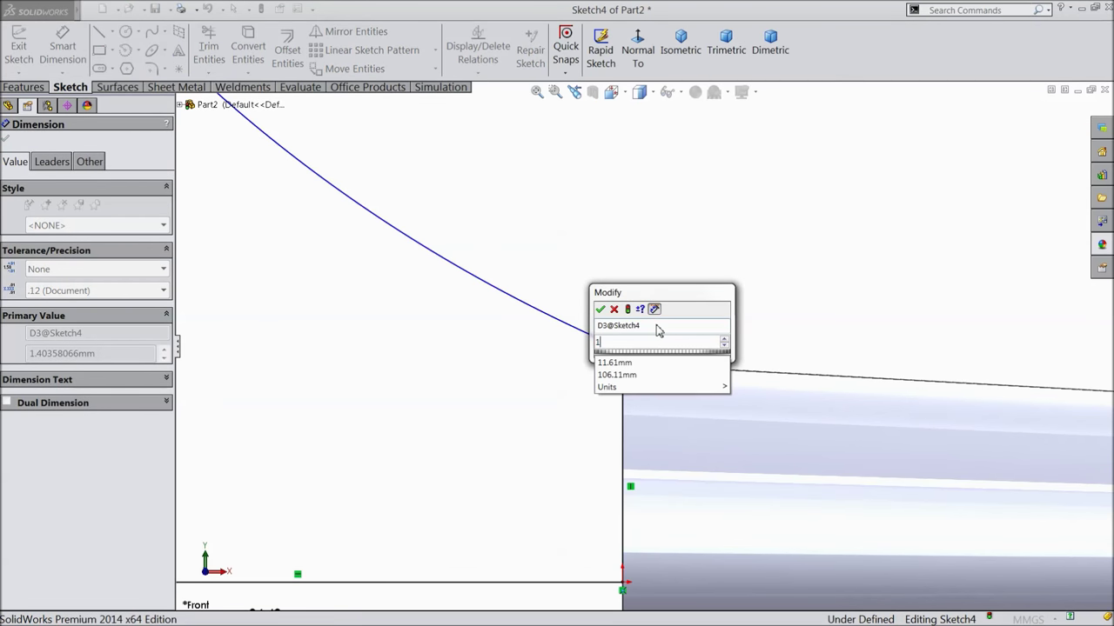
pyautogui.write('.25')
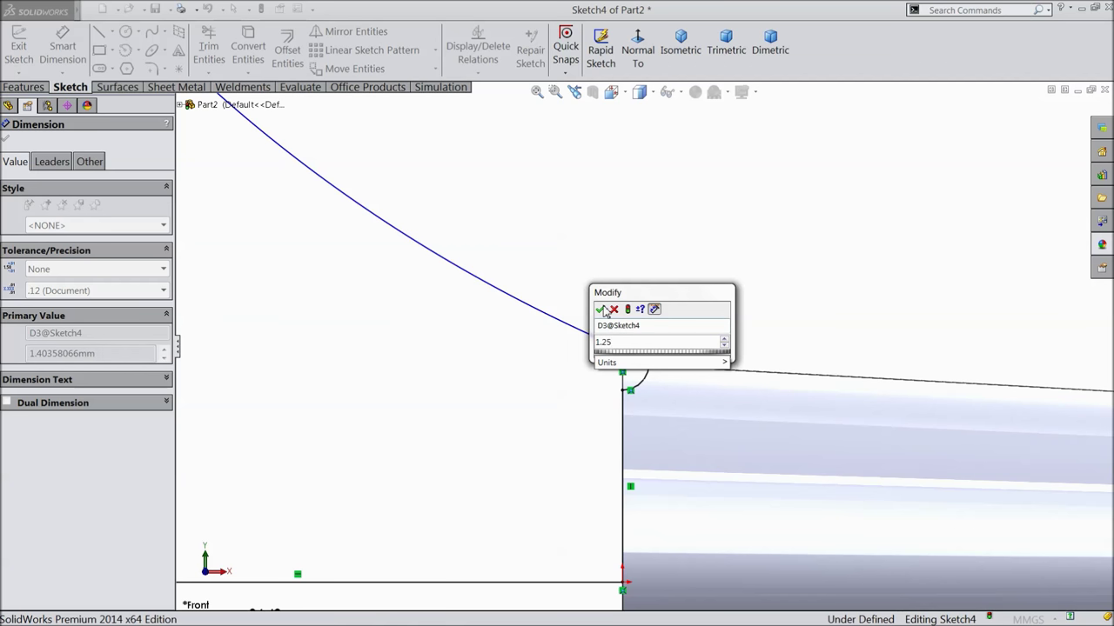
pyautogui.click(600, 310)
pyautogui.scroll(3, 553, 353)
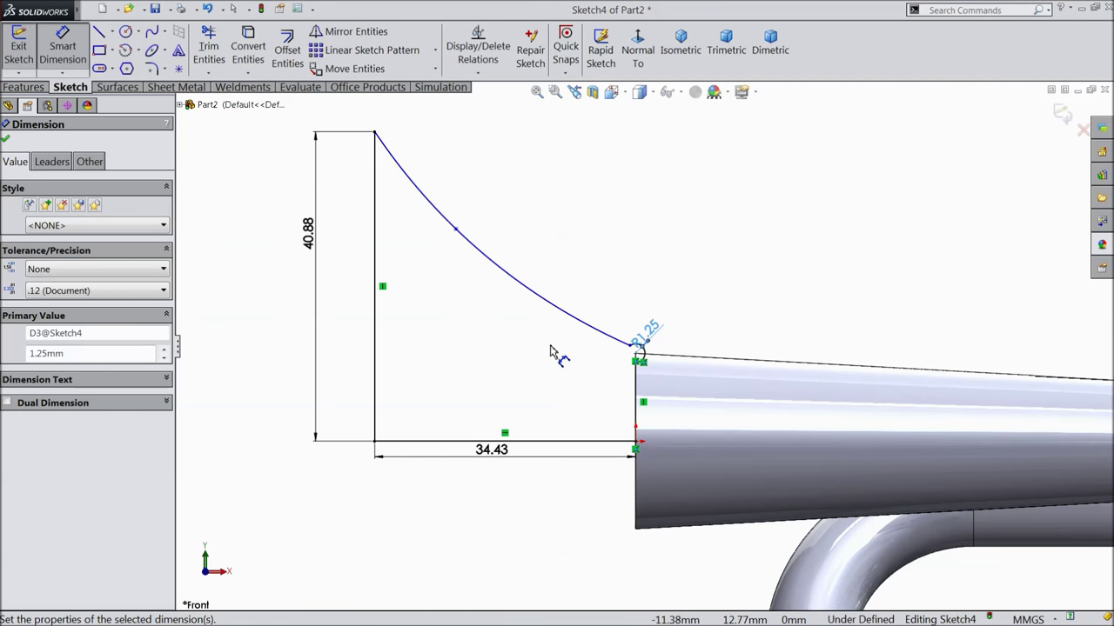
pyautogui.scroll(-2, 583, 250)
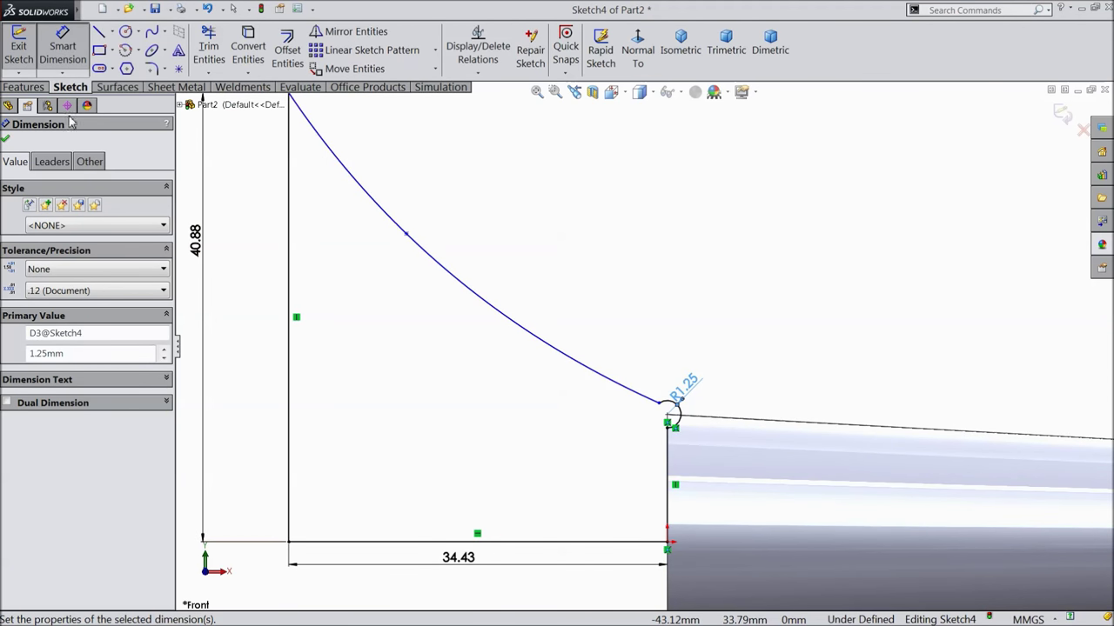
pyautogui.click(6, 141)
pyautogui.scroll(4, 522, 316)
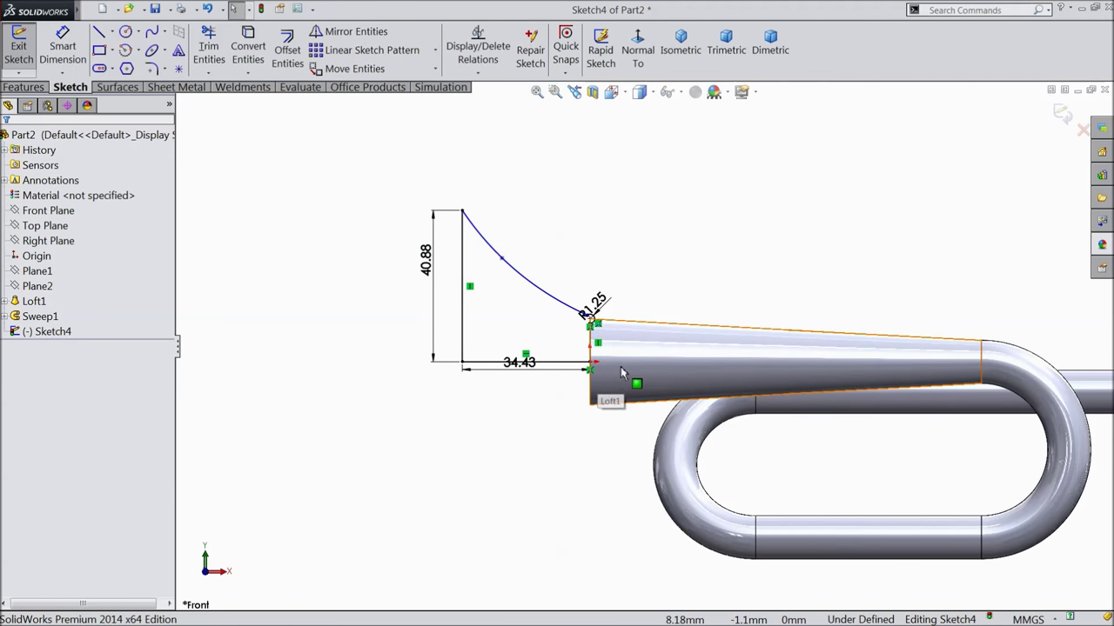
# Revolve the Sketch4 profile 360° about its horizontal line to create Revolve1.
pyautogui.moveTo(520, 362); pyautogui.dragTo(528, 393)
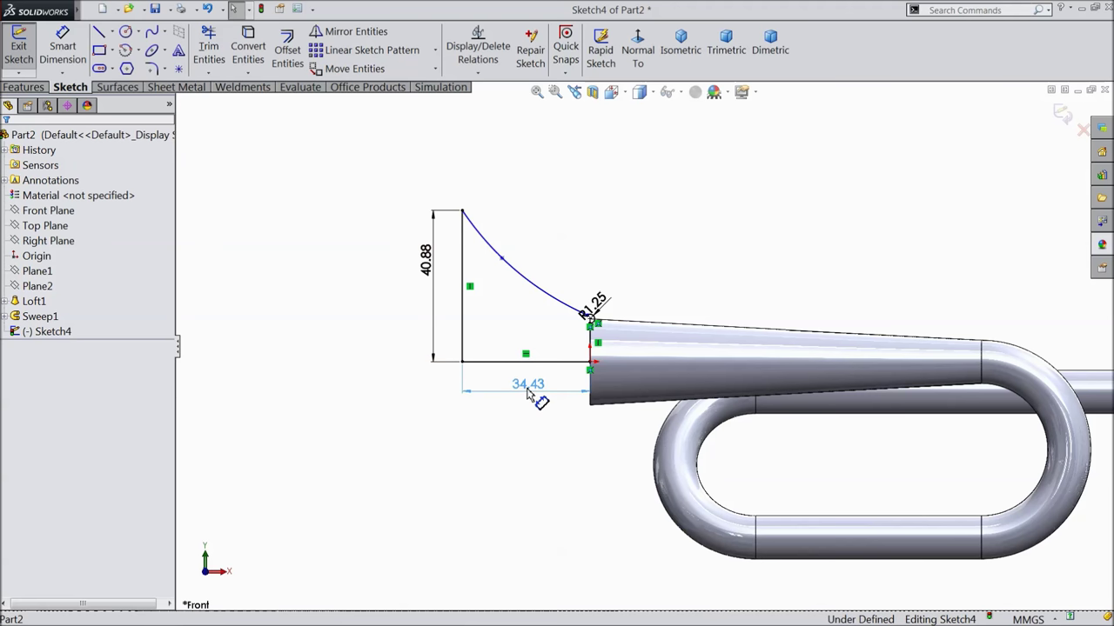
pyautogui.click(26, 87)
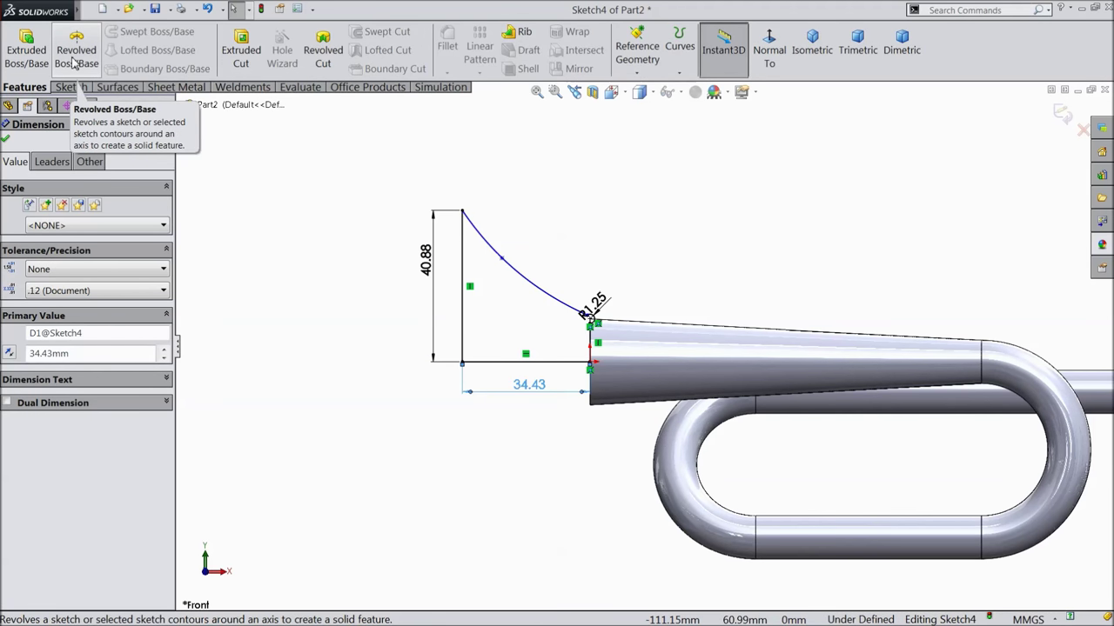
pyautogui.click(75, 57)
pyautogui.click(536, 363)
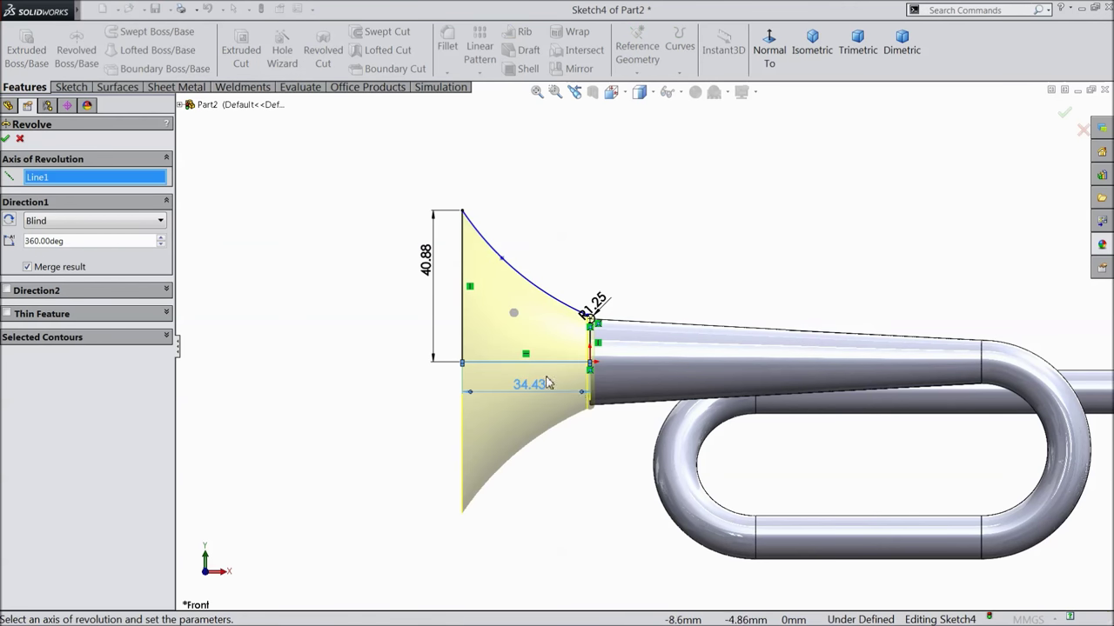
pyautogui.click(7, 140)
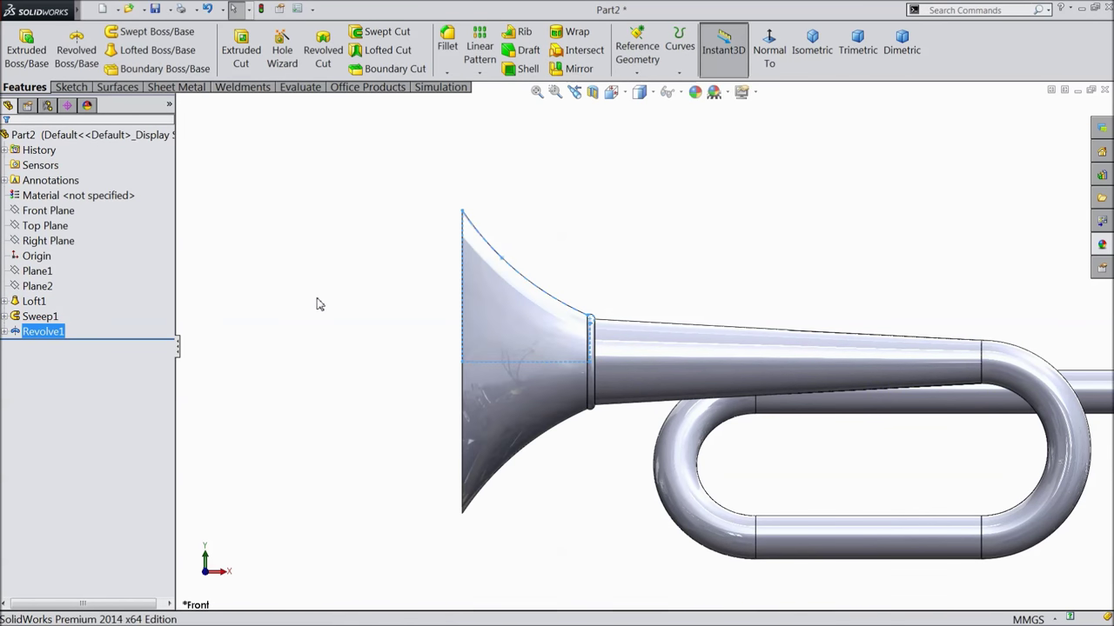
pyautogui.click(331, 345)
pyautogui.middleClick(368, 352)
pyautogui.moveTo(368, 352); pyautogui.dragTo(663, 450, button='middle')
pyautogui.scroll(-3, 719, 422)
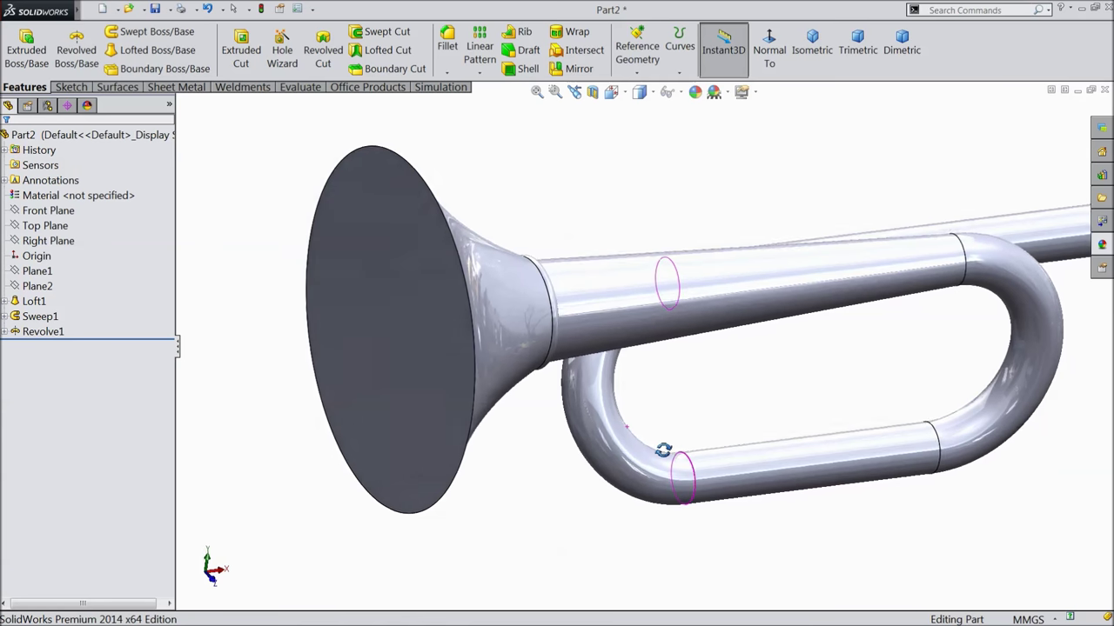
pyautogui.scroll(5, 647, 447)
pyautogui.scroll(-2, 729, 374)
pyautogui.moveTo(729, 374); pyautogui.dragTo(751, 380, button='middle')
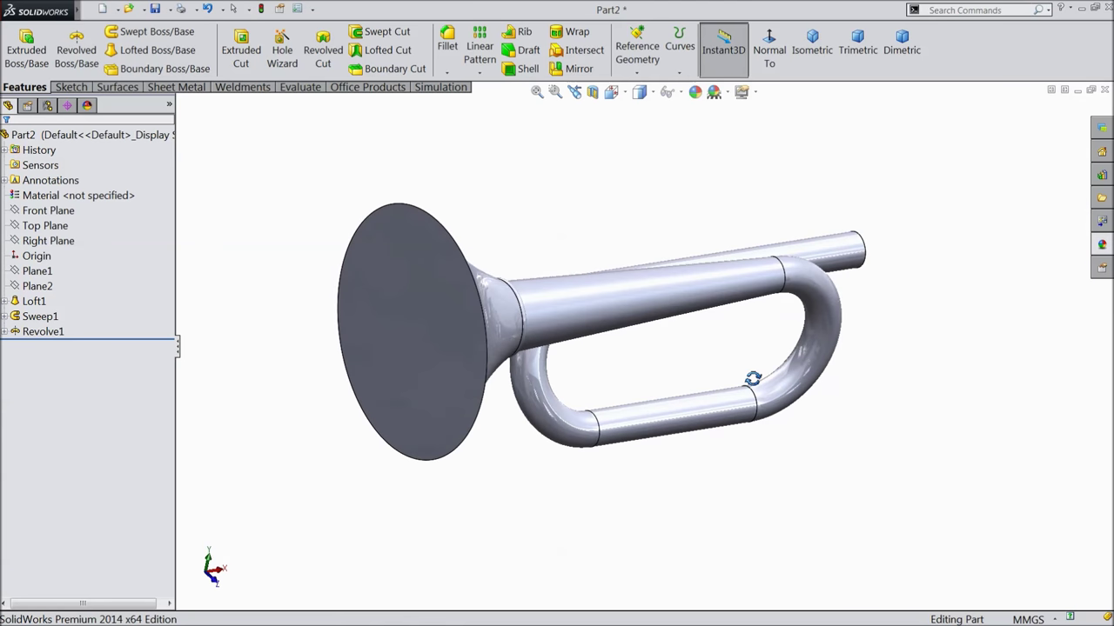
# Add Fillet1 with a 1 mm radius on the bell's outer rim edge.
pyautogui.click(448, 43)
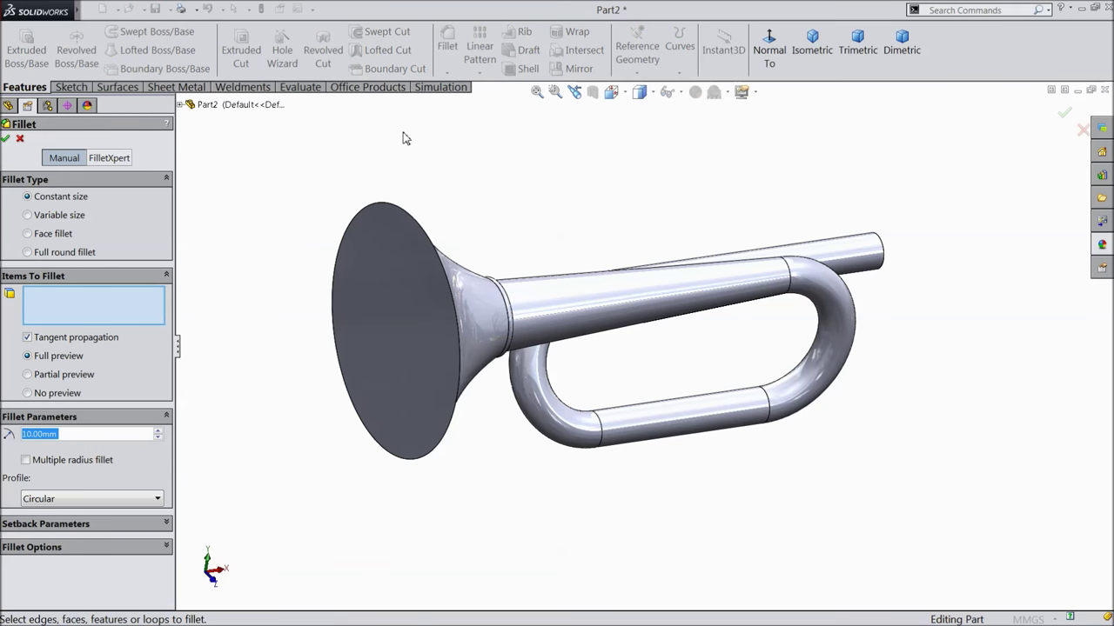
pyautogui.write('1')
pyautogui.scroll(-3, 483, 289)
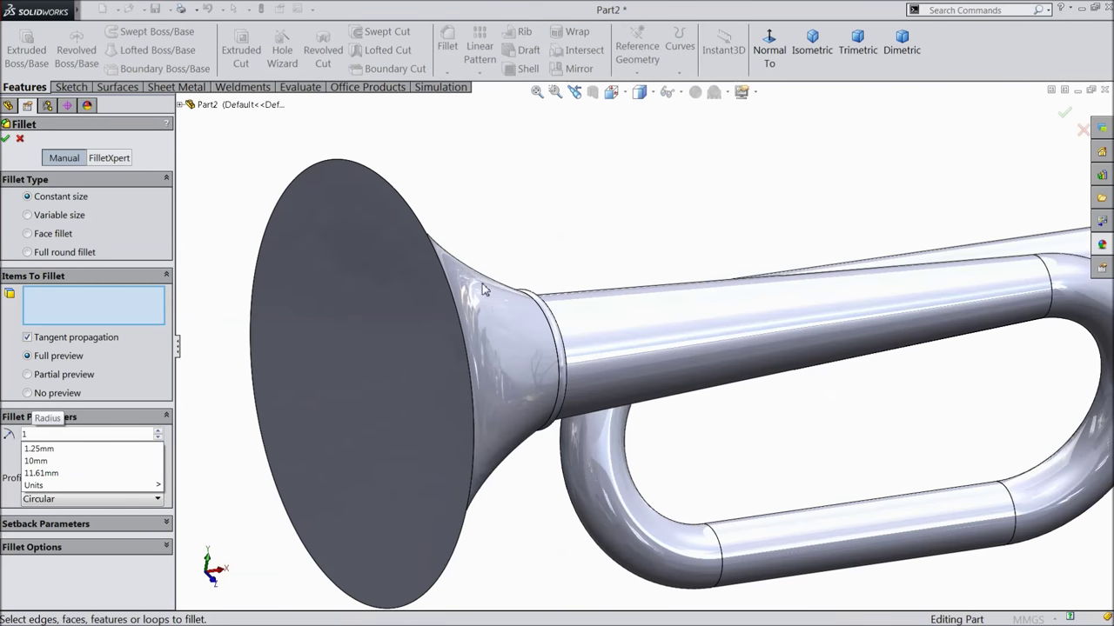
pyautogui.click(419, 214)
pyautogui.moveTo(487, 226); pyautogui.dragTo(360, 238, button='middle')
pyautogui.click(6, 139)
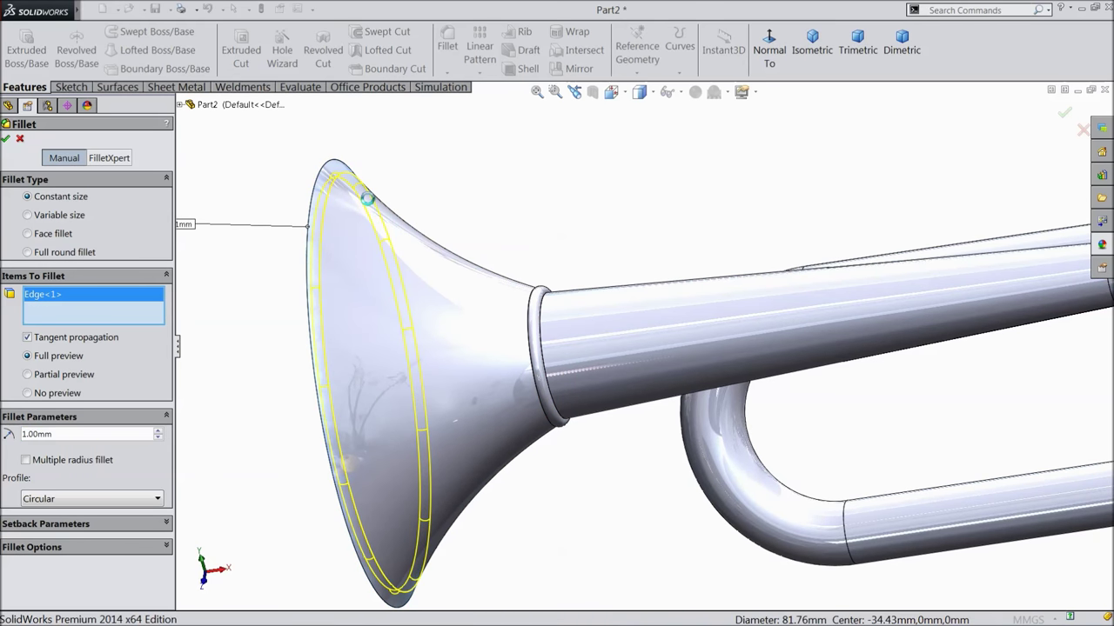
pyautogui.press('f')
pyautogui.moveTo(353, 216); pyautogui.dragTo(740, 366, button='middle')
pyautogui.scroll(-3, 731, 363)
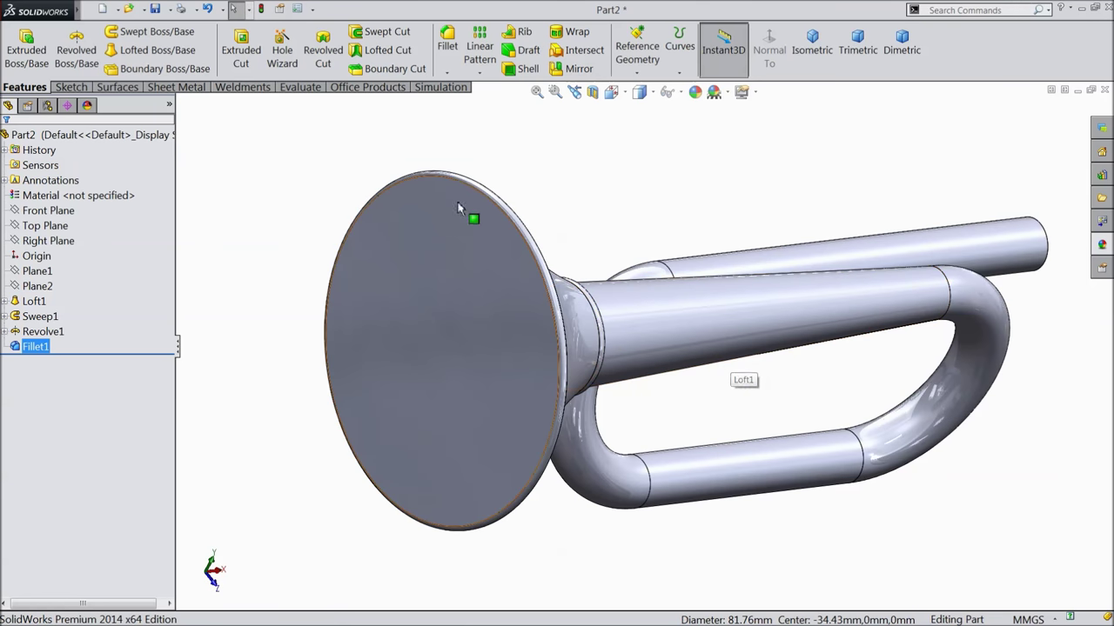
# Shell the bugle to 0.50 mm walls, removing the bell and mouthpiece end faces.
pyautogui.click(524, 73)
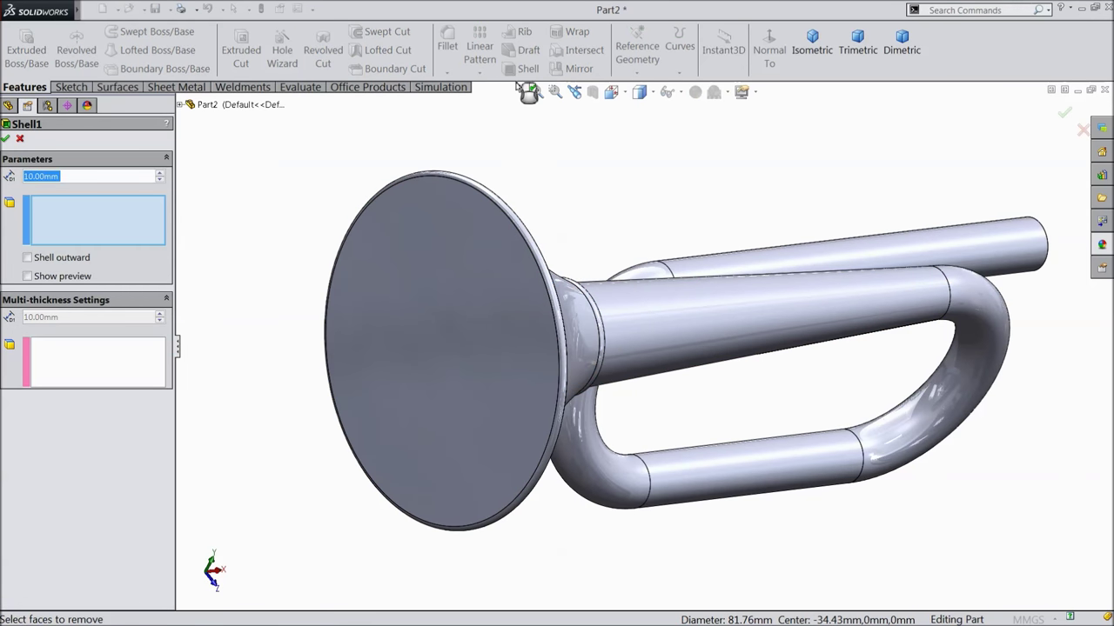
pyautogui.write('0.5')
pyautogui.press('Return')
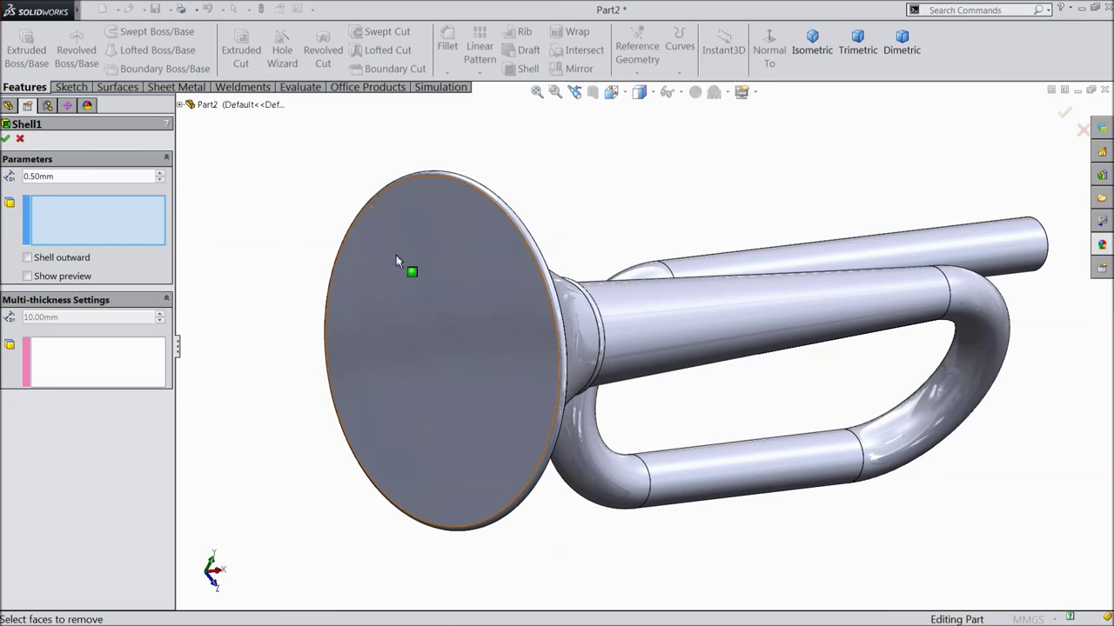
pyautogui.click(424, 315)
pyautogui.moveTo(679, 351); pyautogui.dragTo(566, 388, button='middle')
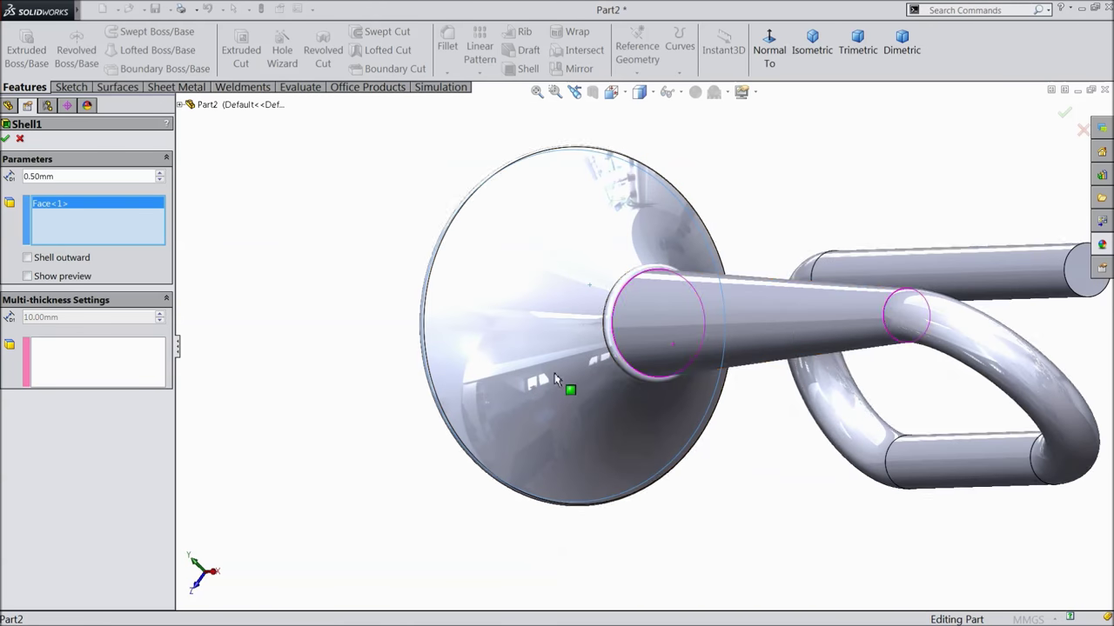
pyautogui.click(1076, 280)
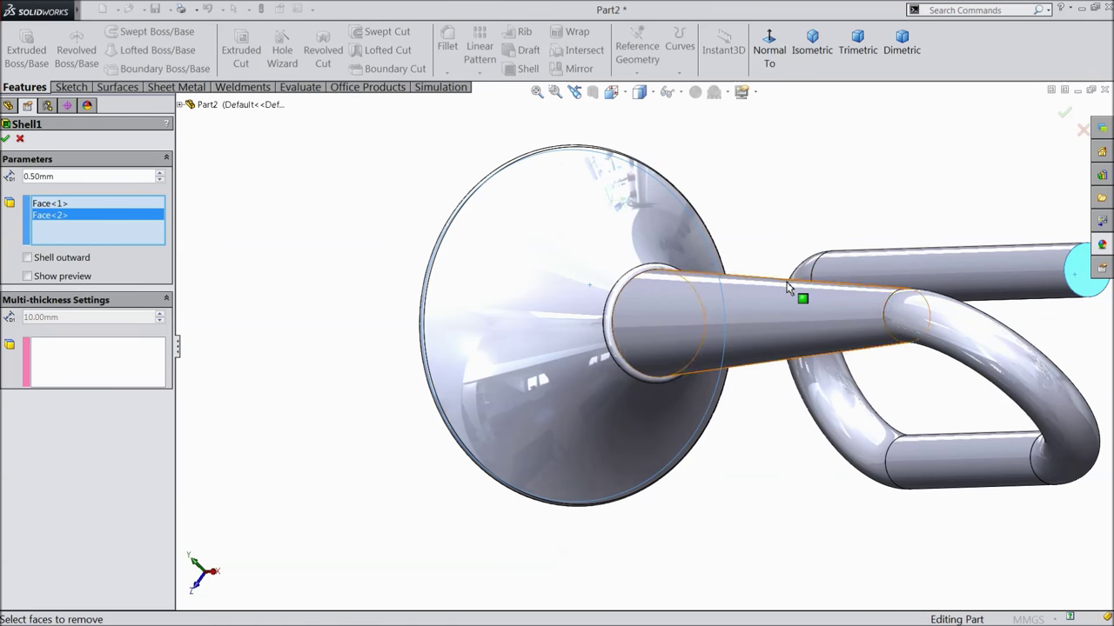
pyautogui.scroll(3, 888, 304)
pyautogui.scroll(-1, 887, 304)
pyautogui.moveTo(729, 265); pyautogui.dragTo(861, 246, button='middle')
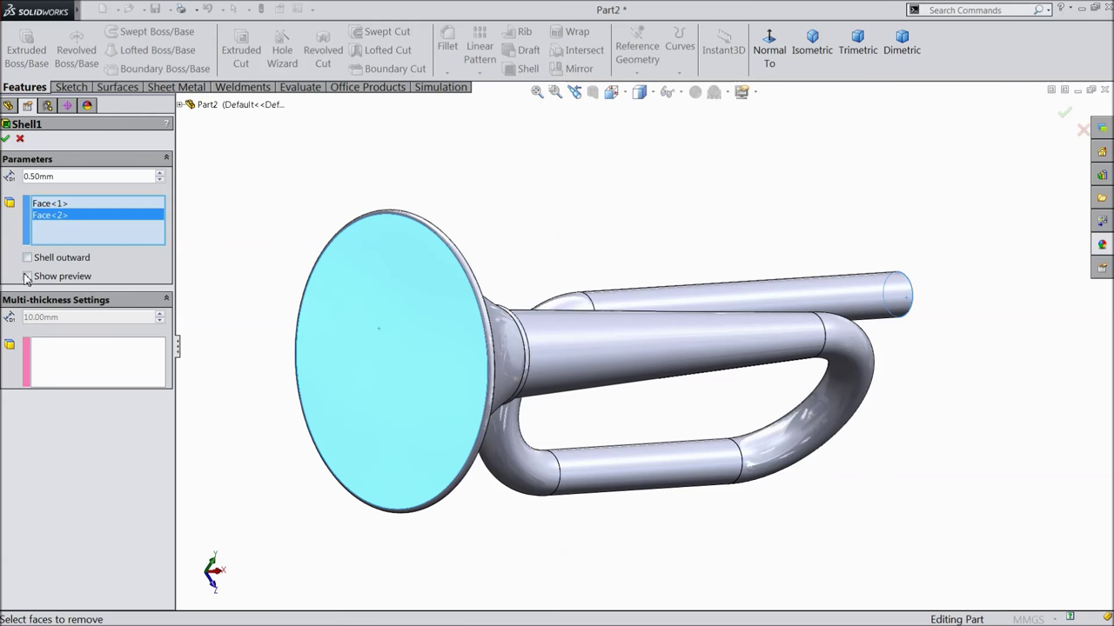
pyautogui.click(28, 276)
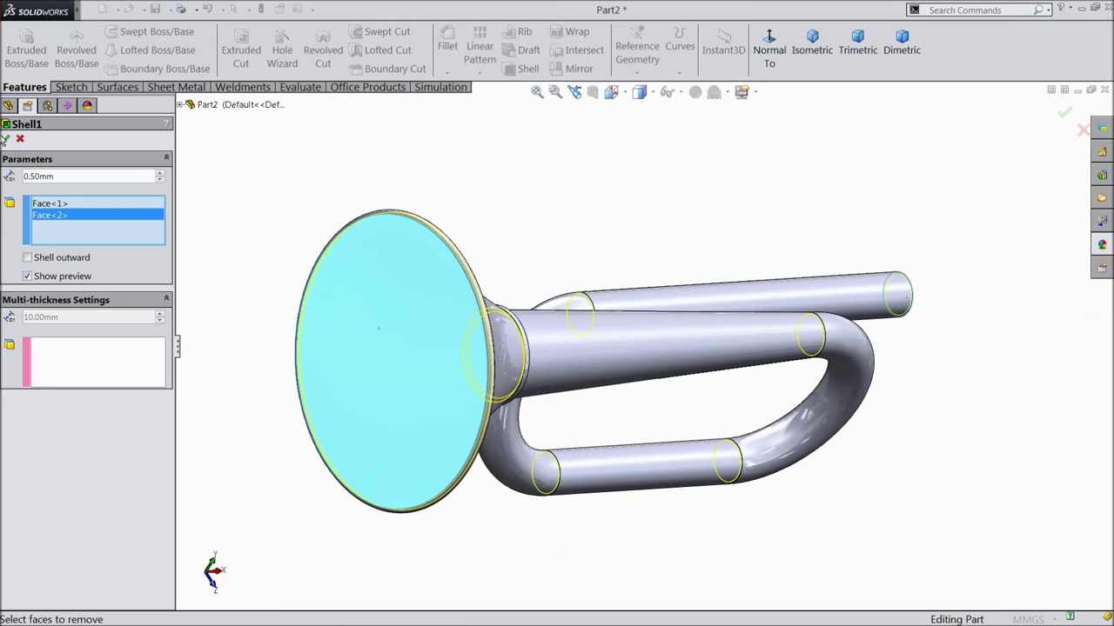
pyautogui.click(6, 140)
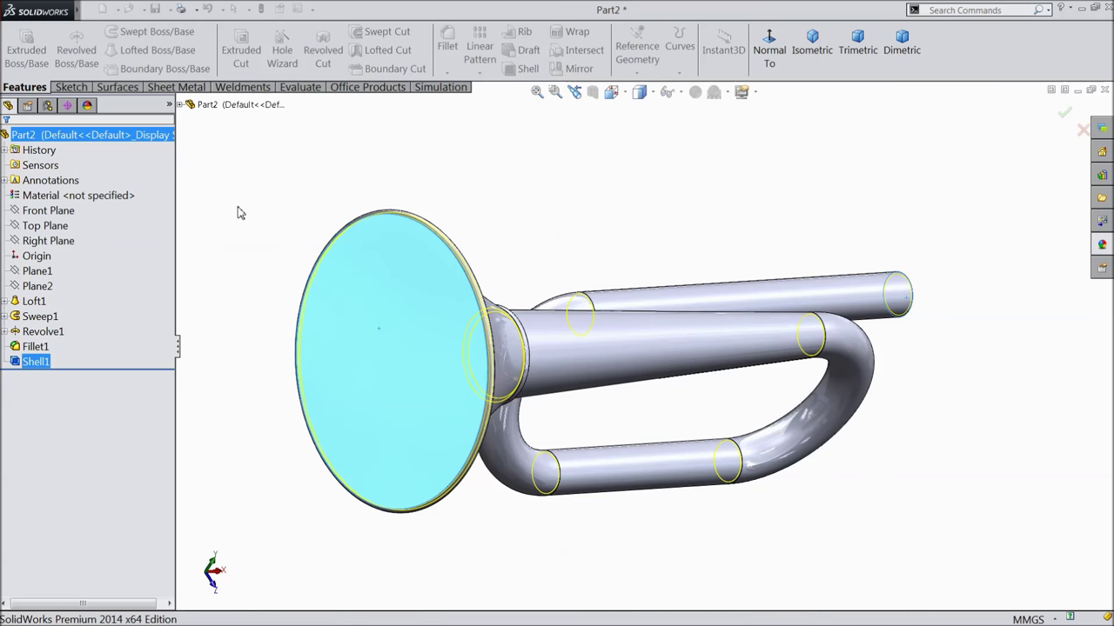
pyautogui.click(293, 212)
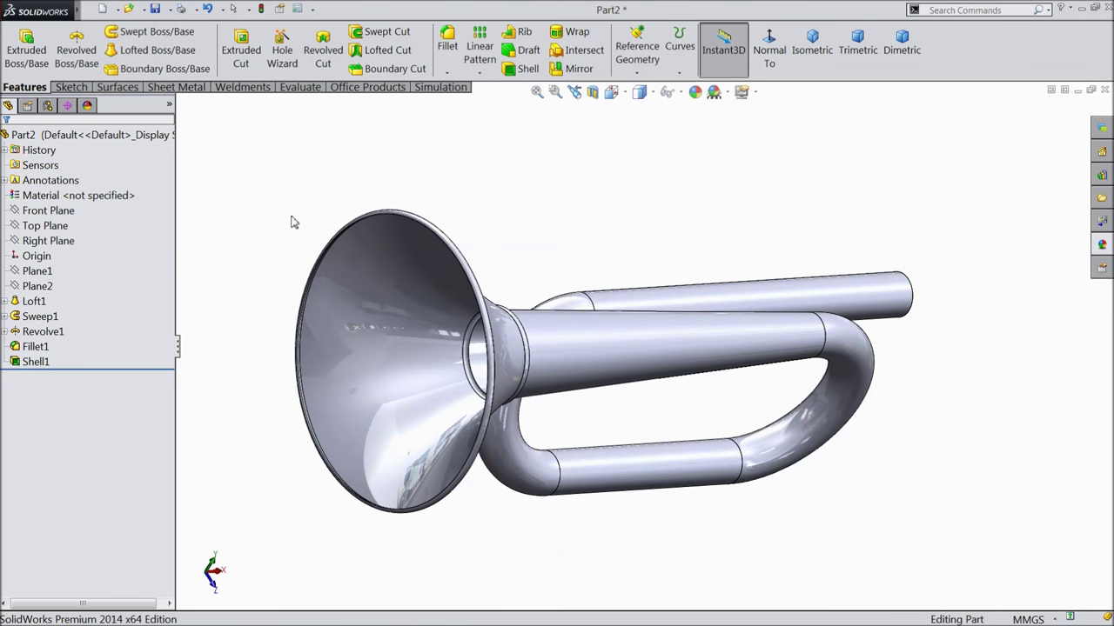
pyautogui.moveTo(293, 212)
pyautogui.mouseDown(button='middle')
pyautogui.moveTo(369, 214)
pyautogui.moveTo(368, 204)
pyautogui.moveTo(134, 215)
pyautogui.moveTo(316, 201)
pyautogui.moveTo(249, 194)
pyautogui.moveTo(191, 211)
pyautogui.moveTo(201, 223)
pyautogui.moveTo(286, 204)
pyautogui.mouseUp(button='middle')
pyautogui.scroll(-3, 757, 385)
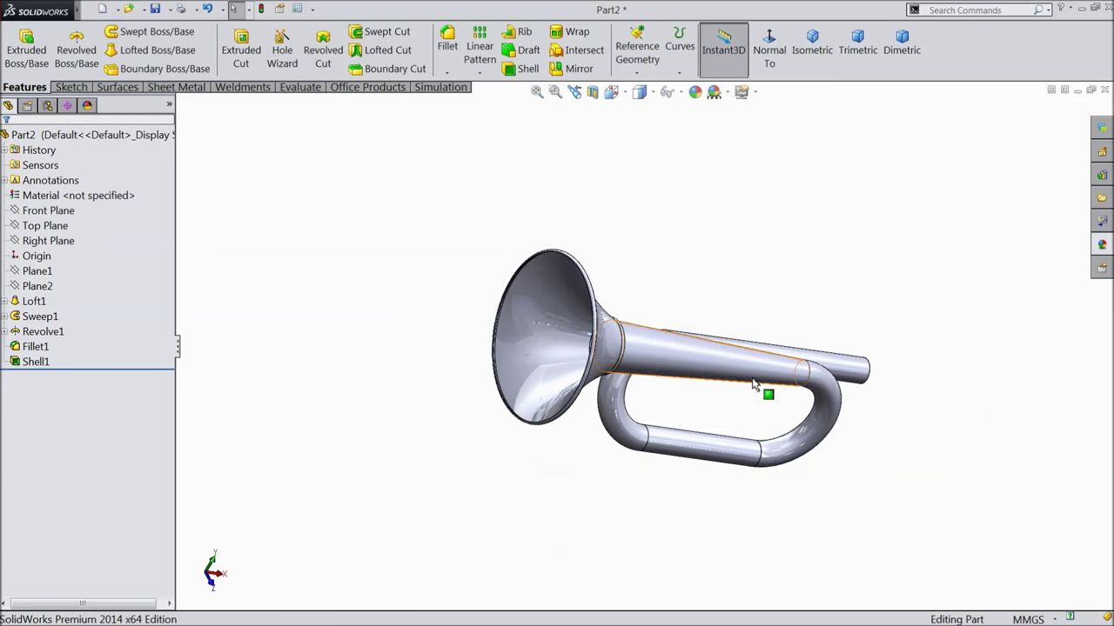
pyautogui.scroll(1, 733, 405)
pyautogui.moveTo(734, 405); pyautogui.dragTo(782, 188, button='middle')
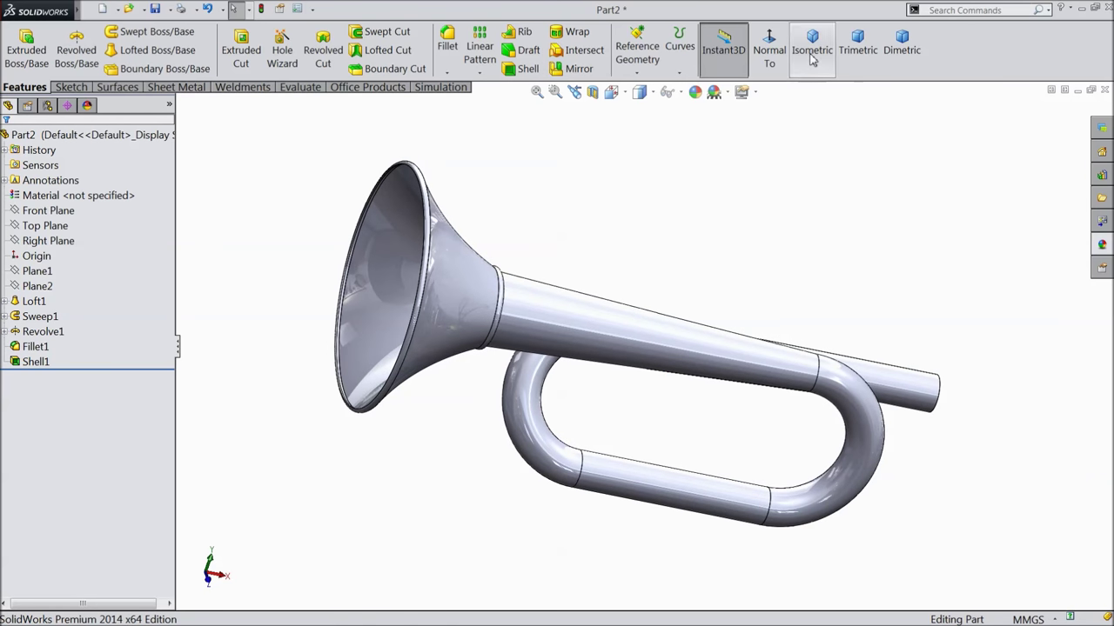
pyautogui.click(811, 54)
pyautogui.scroll(-2, 709, 313)
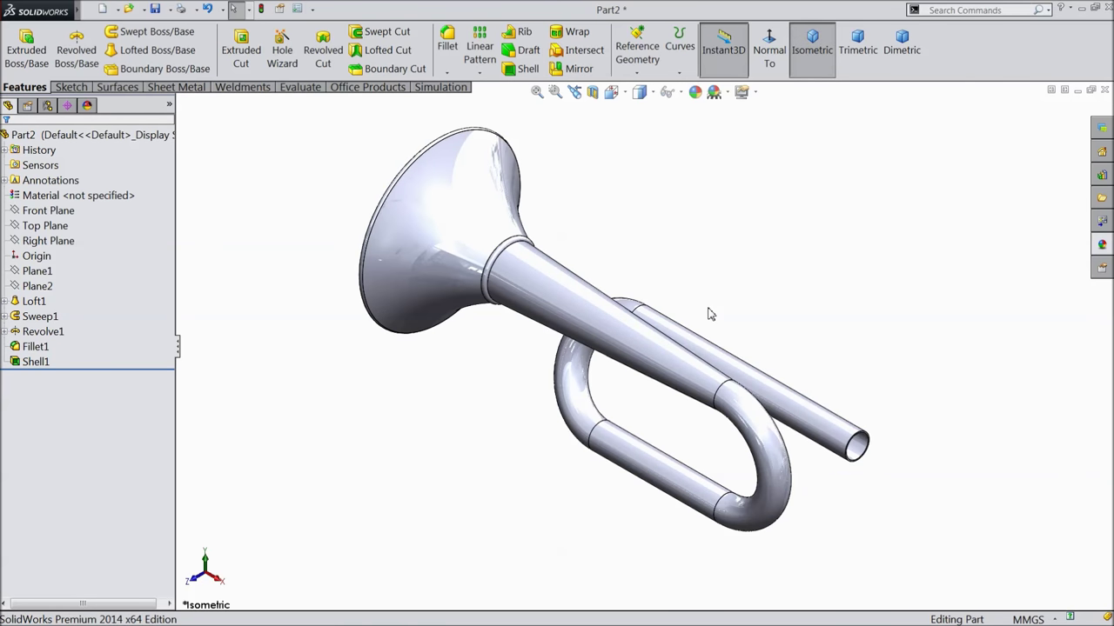
pyautogui.scroll(-4, 645, 374)
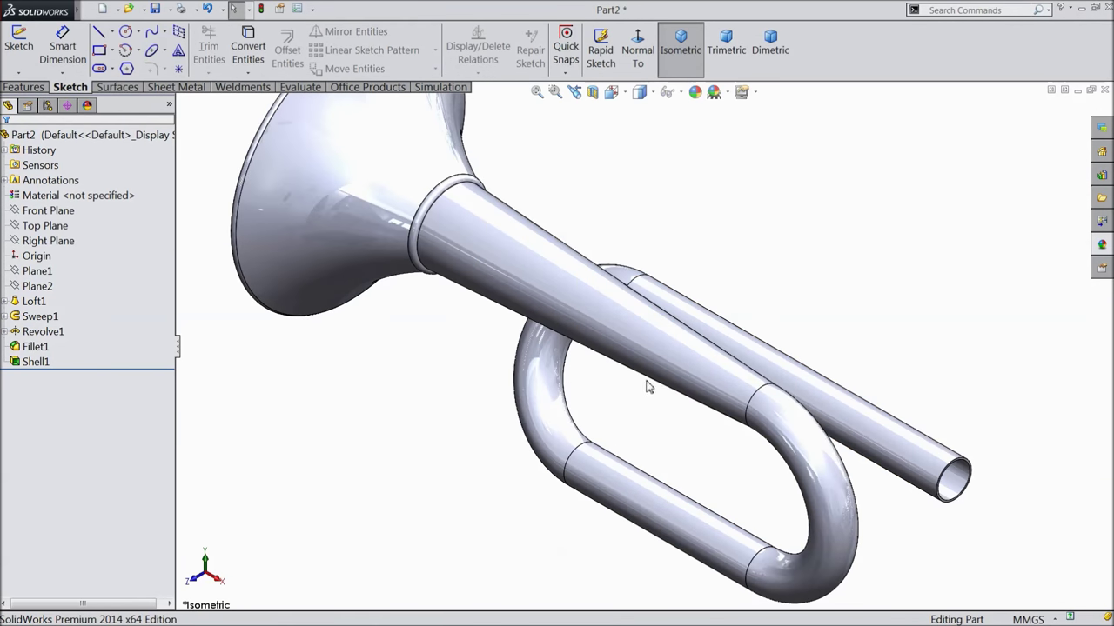
pyautogui.scroll(3, 600, 309)
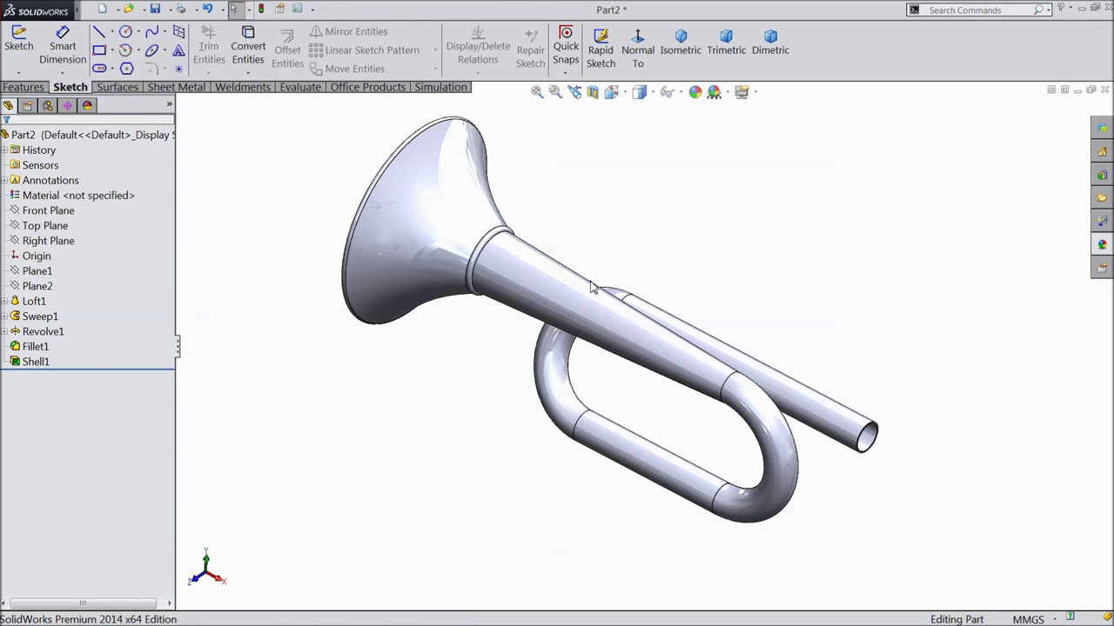
pyautogui.scroll(-1, 586, 288)
pyautogui.click(48, 211)
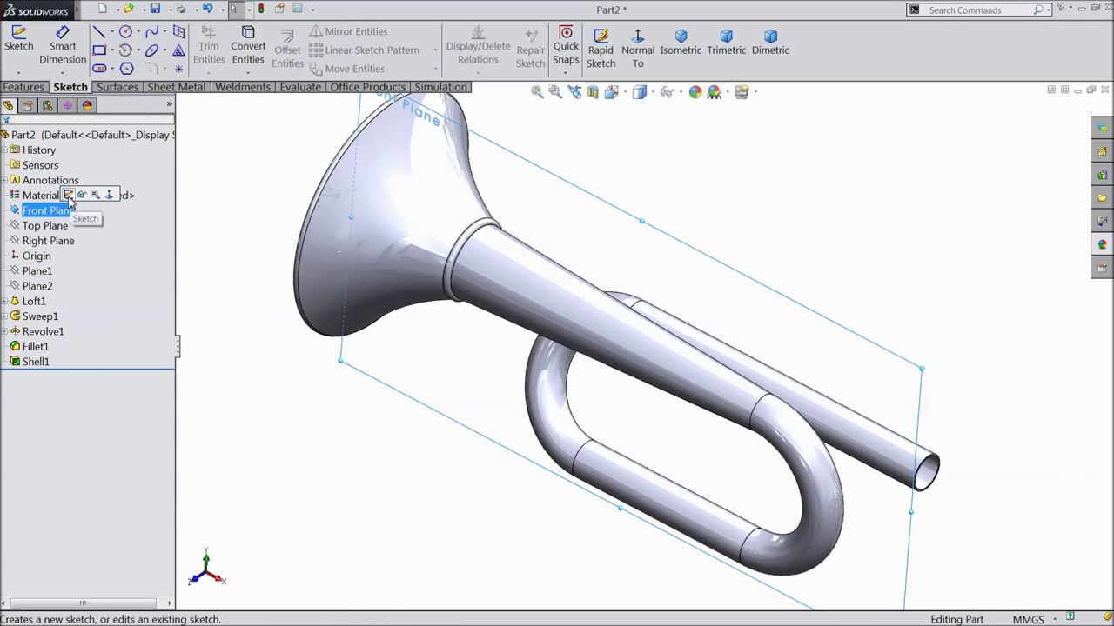
# Start a sketch on the Front Plane viewed normal to it and draw a circle at the bell rim's top.
pyautogui.click(69, 194)
pyautogui.click(628, 70)
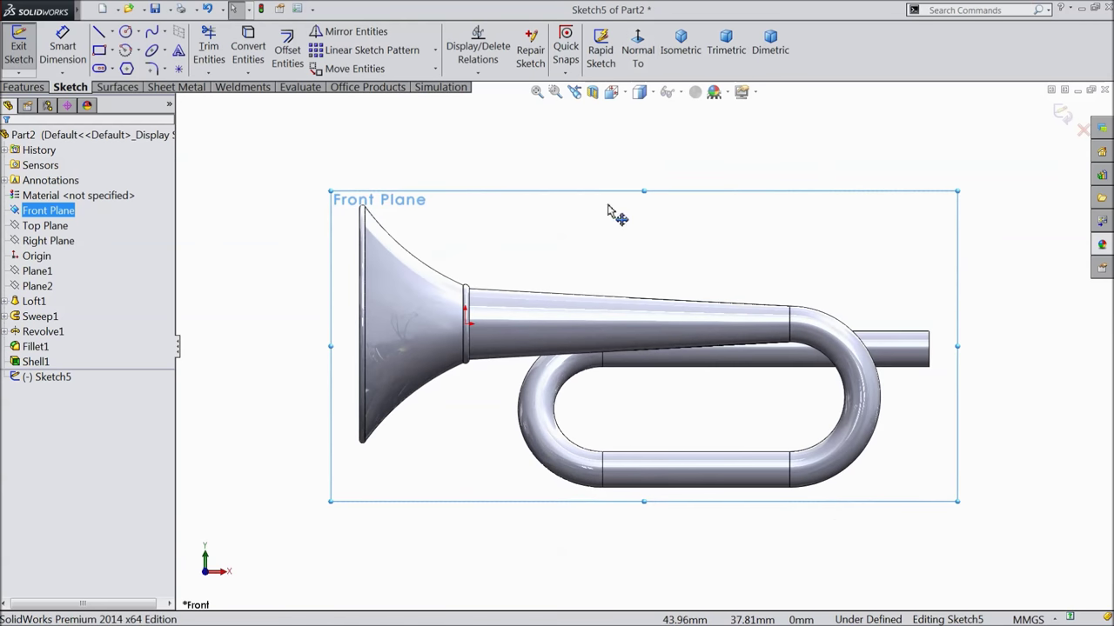
pyautogui.click(126, 34)
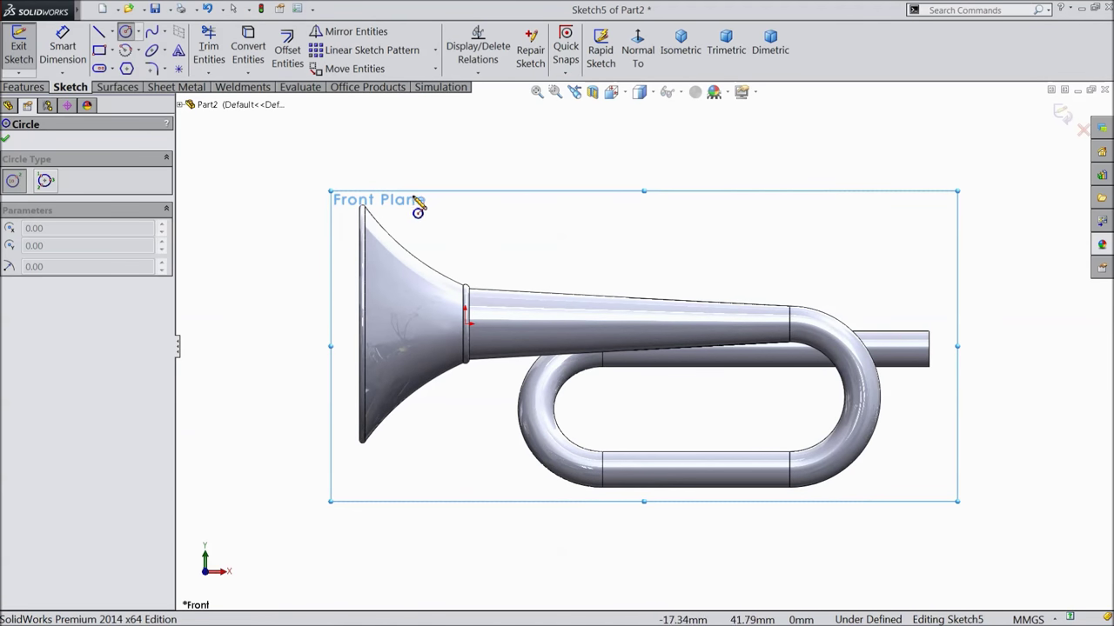
pyautogui.scroll(-8, 418, 211)
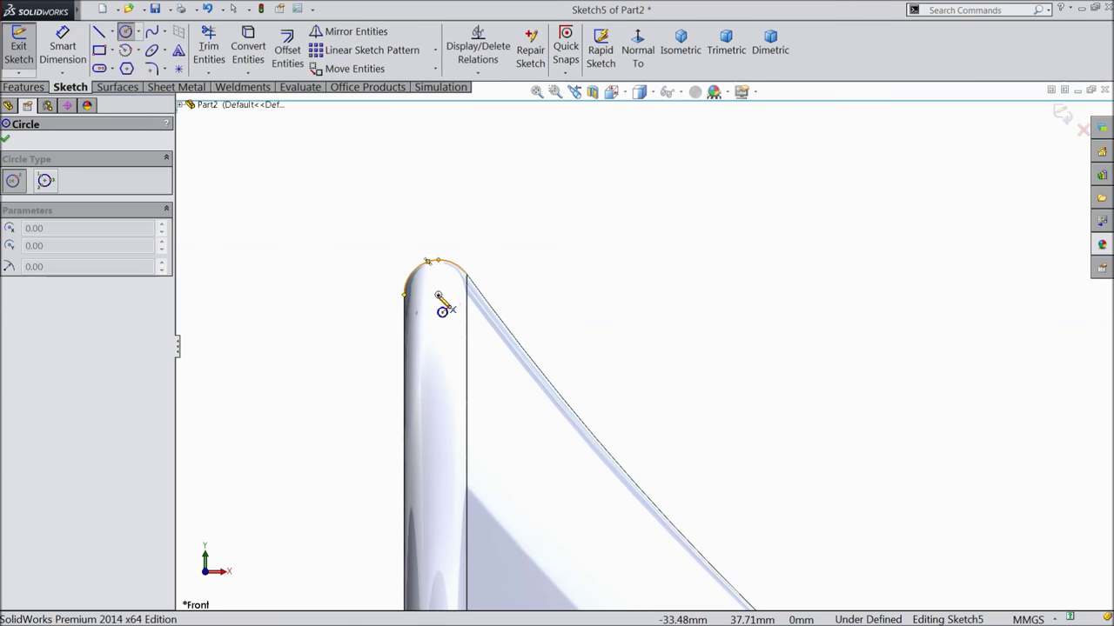
pyautogui.moveTo(437, 293); pyautogui.dragTo(396, 244)
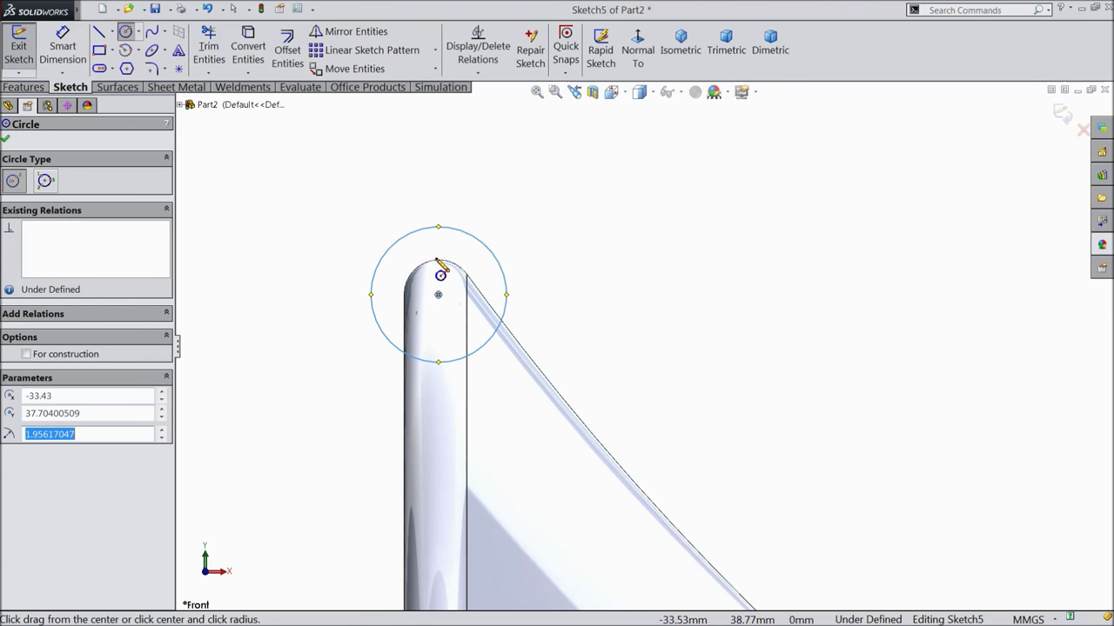
# Draw two more small circles, one on the tube's top edge and one at the bend.
pyautogui.scroll(3, 418, 239)
pyautogui.scroll(2, 487, 278)
pyautogui.scroll(2, 765, 423)
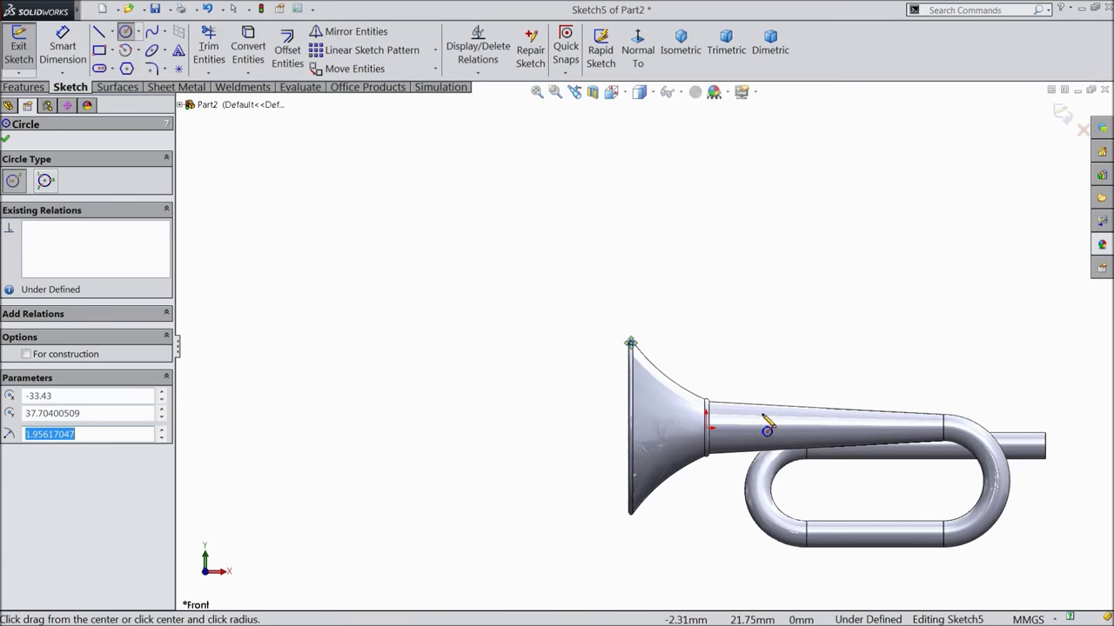
pyautogui.scroll(-3, 874, 416)
pyautogui.scroll(-1, 870, 415)
pyautogui.scroll(-4, 721, 405)
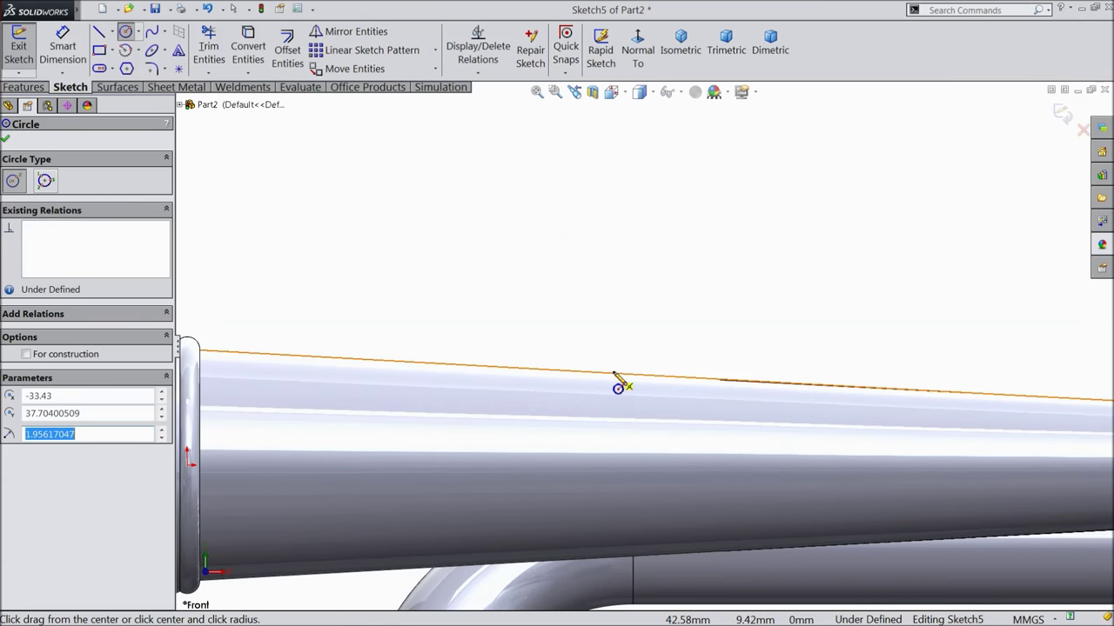
pyautogui.moveTo(610, 375); pyautogui.dragTo(599, 368)
pyautogui.scroll(2, 641, 348)
pyautogui.scroll(-3, 948, 376)
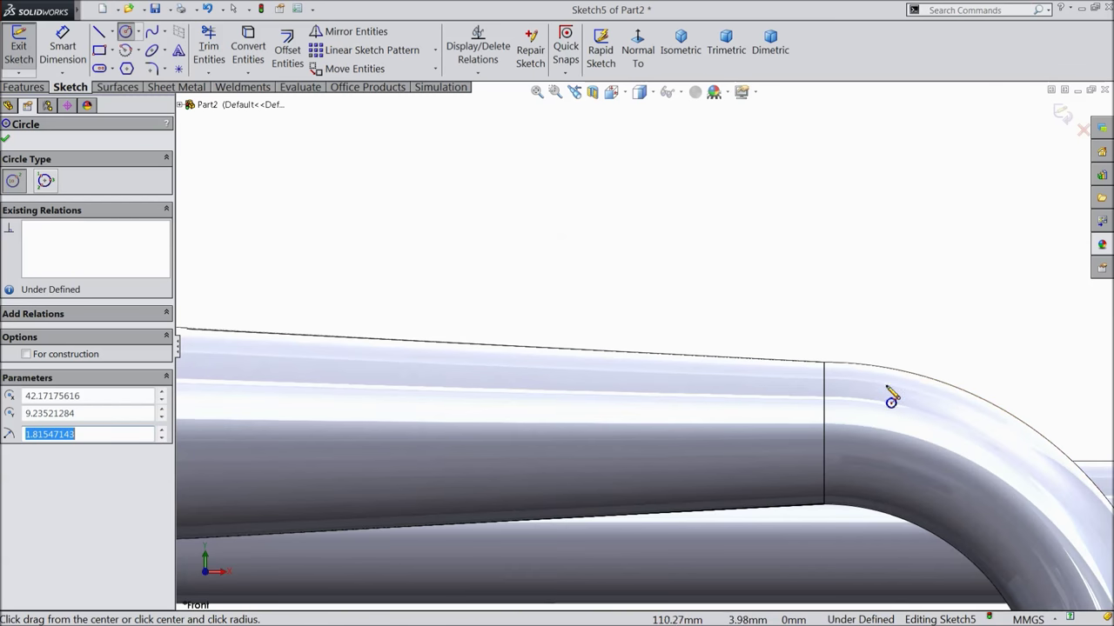
pyautogui.moveTo(824, 362); pyautogui.dragTo(841, 352)
# Dimension the bend circle to Ø1.86 and the mid-tube circle to Ø2.15.
pyautogui.click(73, 52)
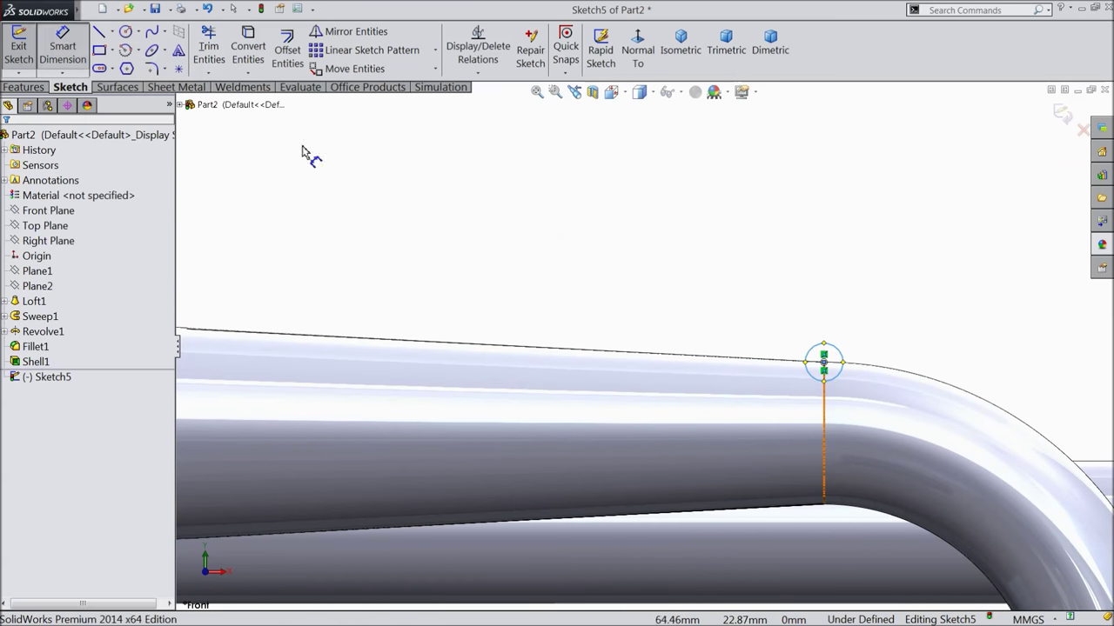
pyautogui.click(815, 352)
pyautogui.click(818, 296)
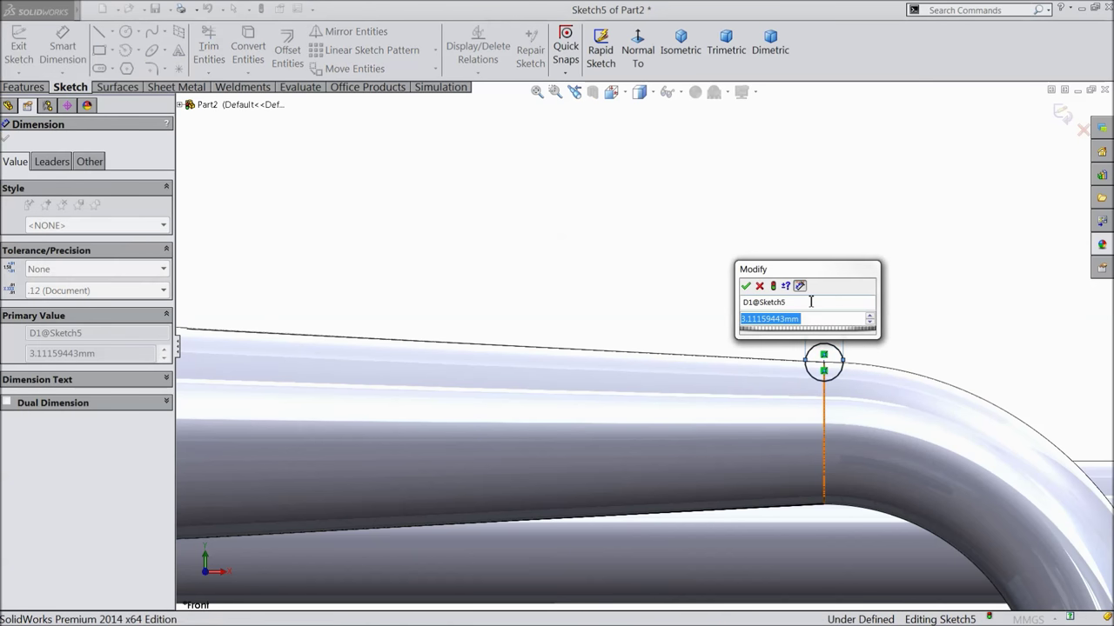
pyautogui.write('1.')
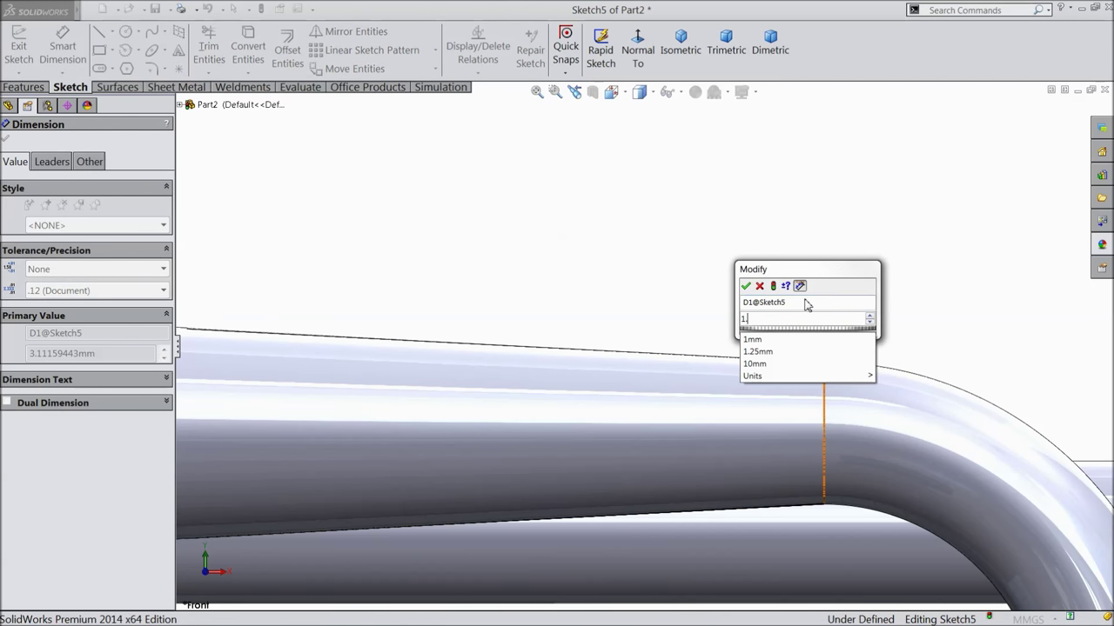
pyautogui.write('86')
pyautogui.press('Return')
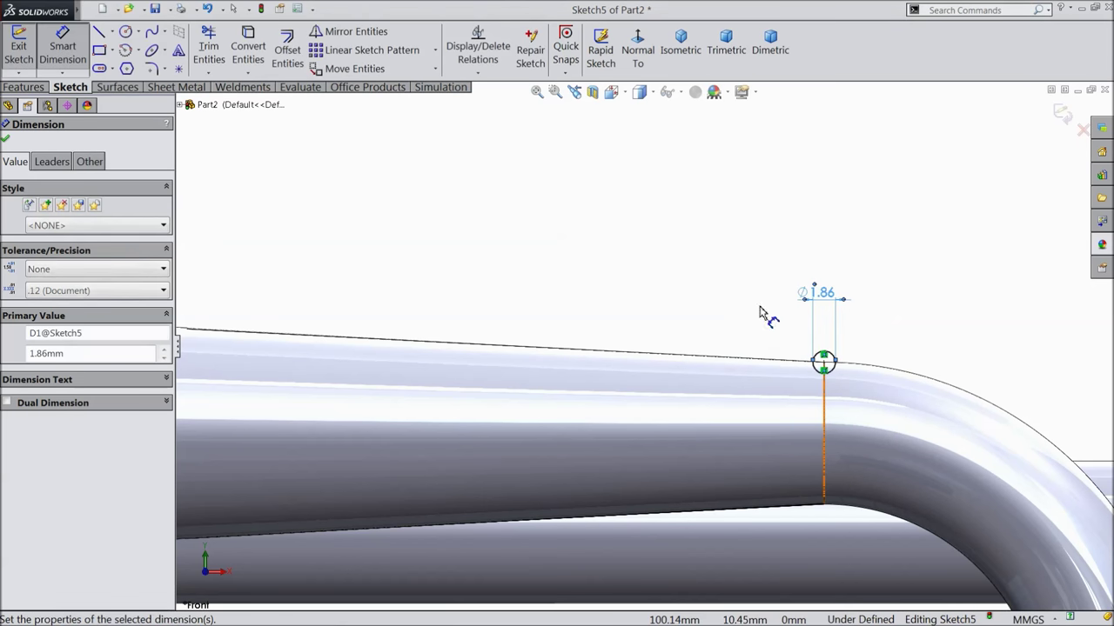
pyautogui.scroll(4, 629, 323)
pyautogui.scroll(-3, 435, 338)
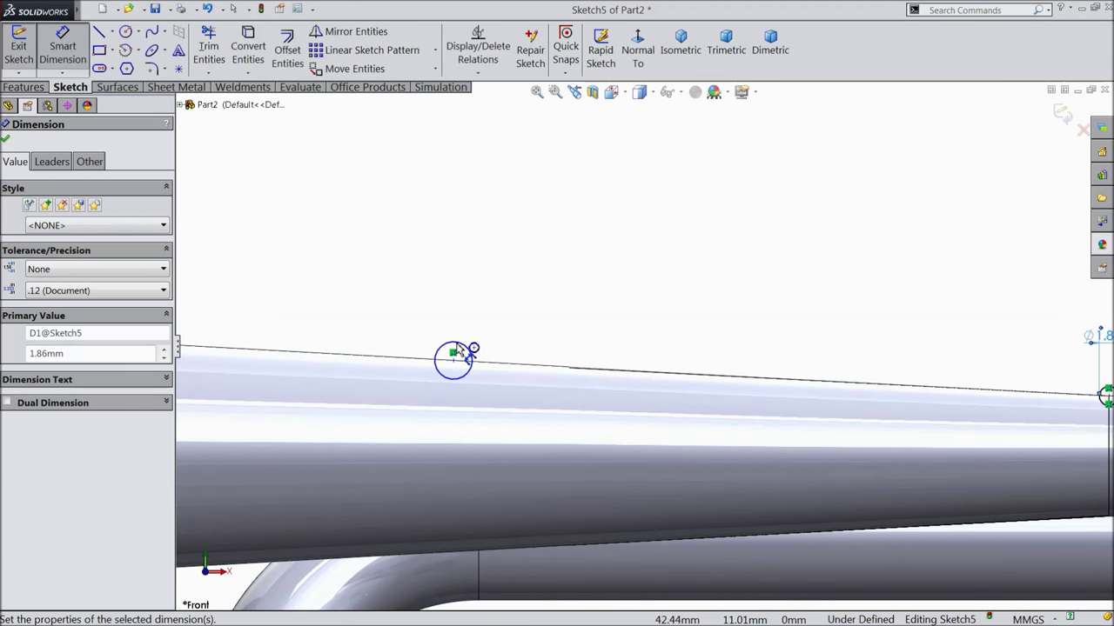
pyautogui.click(467, 352)
pyautogui.click(465, 302)
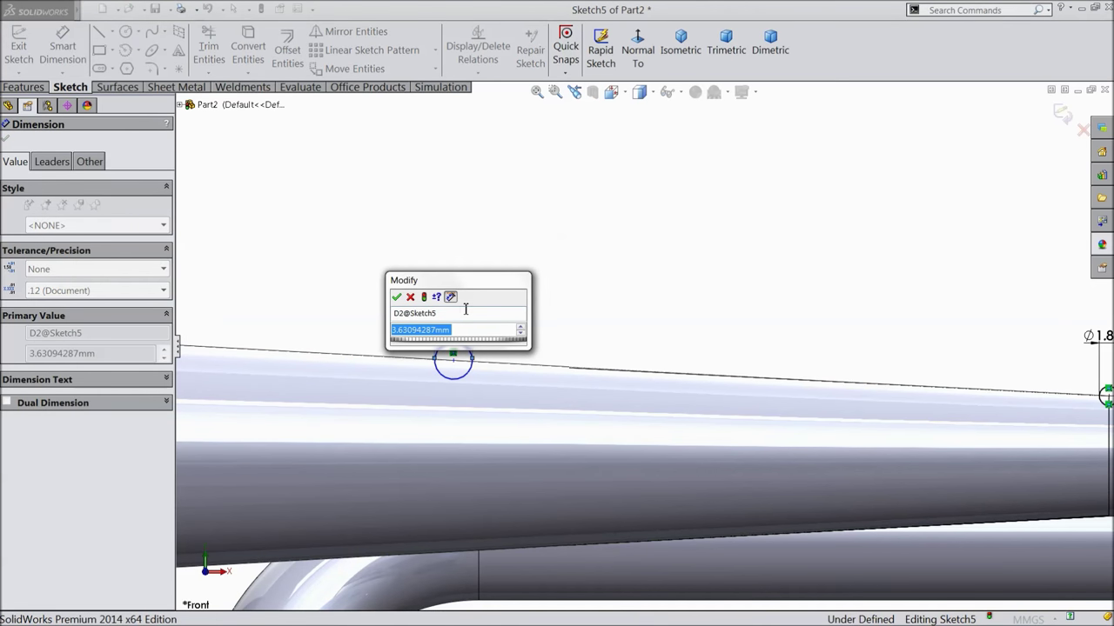
pyautogui.write('2.15')
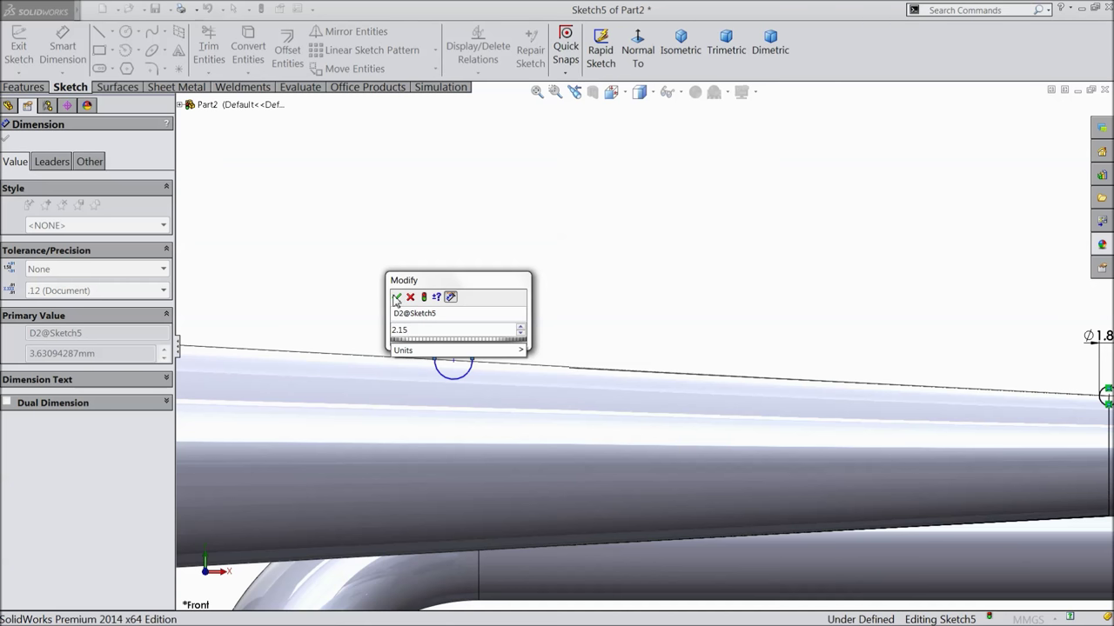
pyautogui.click(397, 297)
# Dimension the bell rim circle to Ø3.62 and finish dimensioning.
pyautogui.scroll(4, 461, 348)
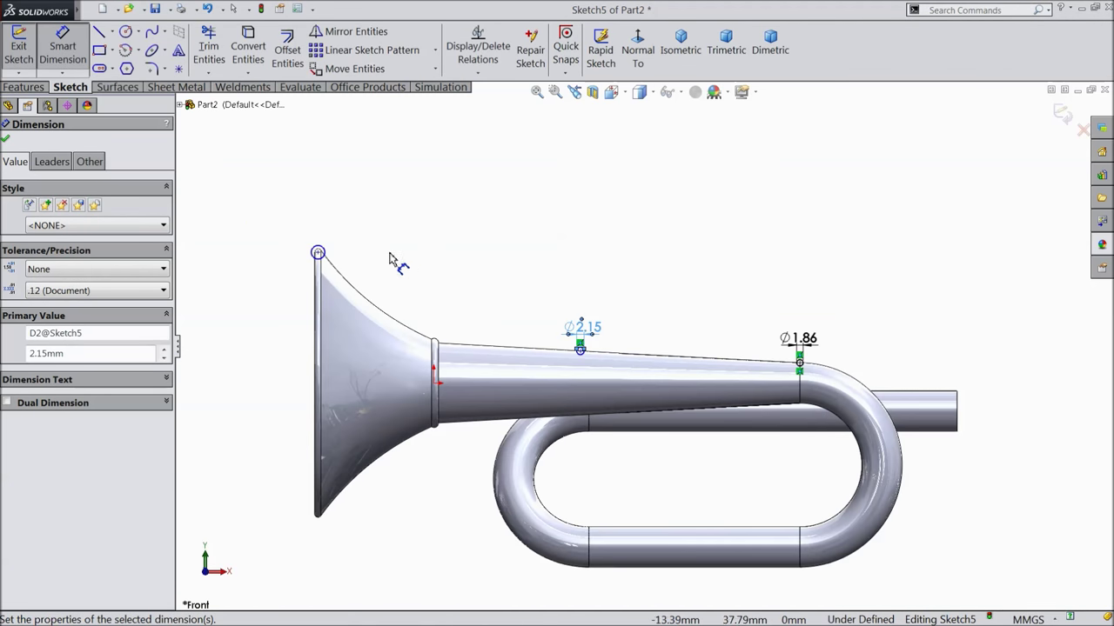
pyautogui.scroll(-6, 344, 287)
pyautogui.click(359, 307)
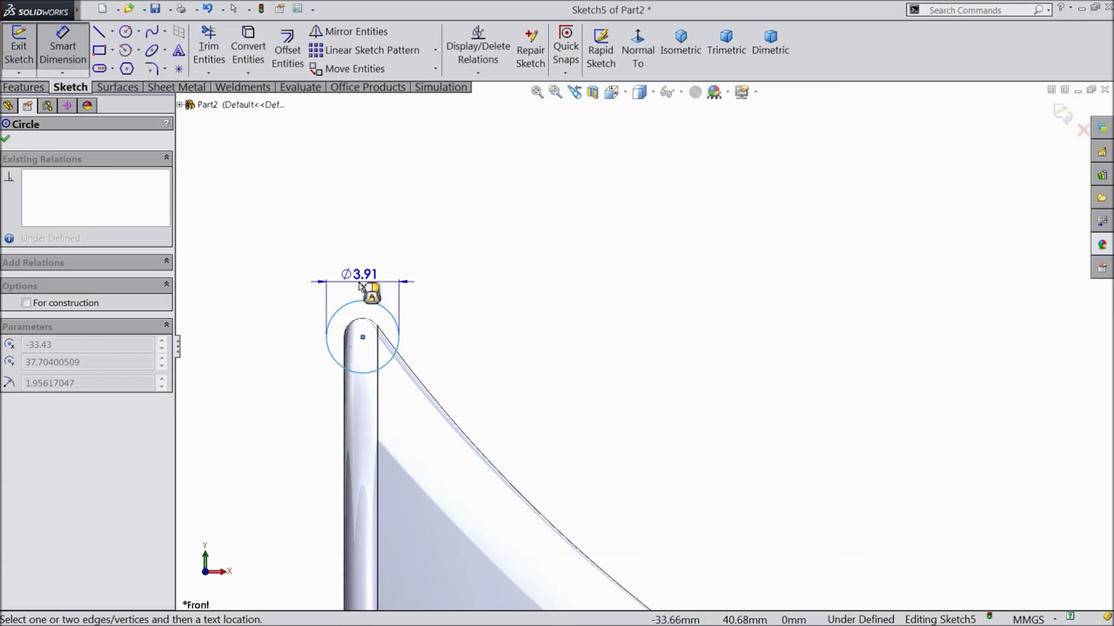
pyautogui.click(361, 282)
pyautogui.write('3.')
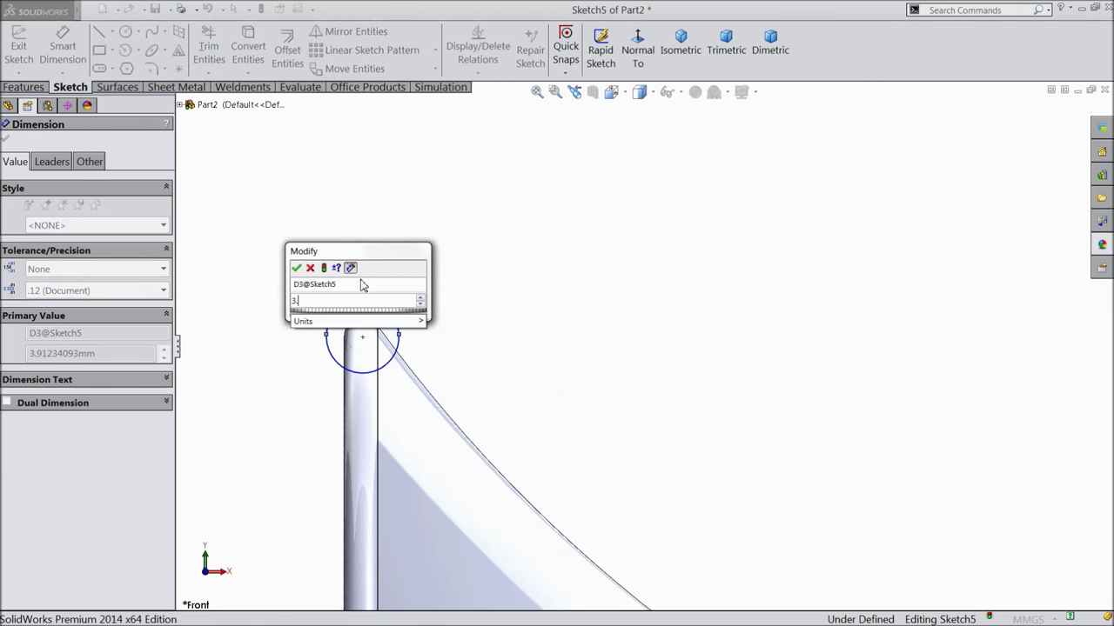
pyautogui.write('62')
pyautogui.click(296, 268)
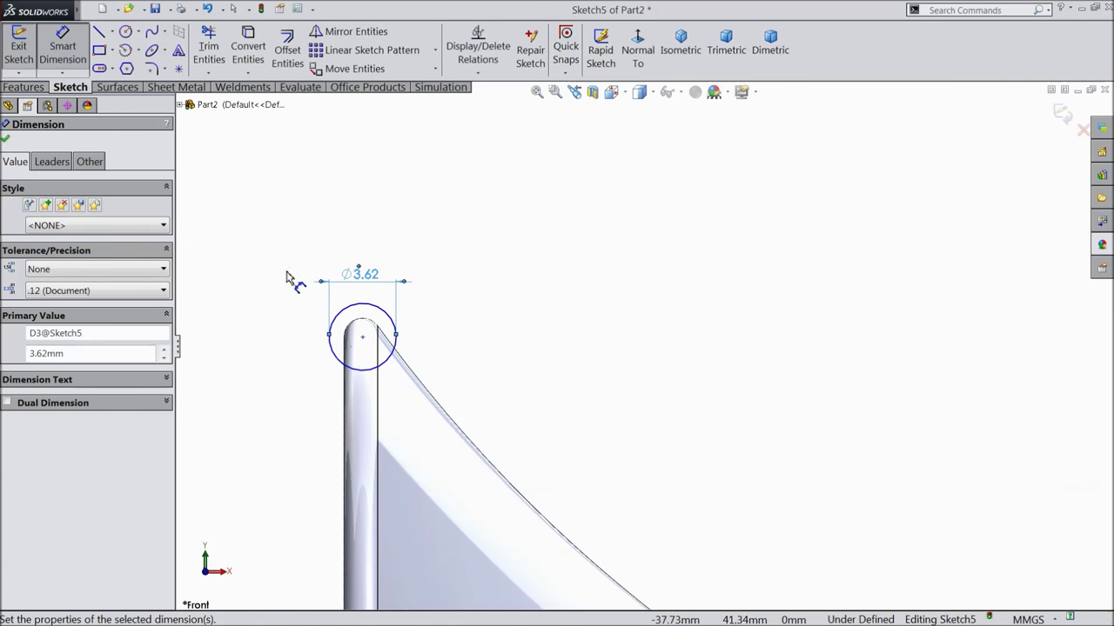
pyautogui.click(6, 140)
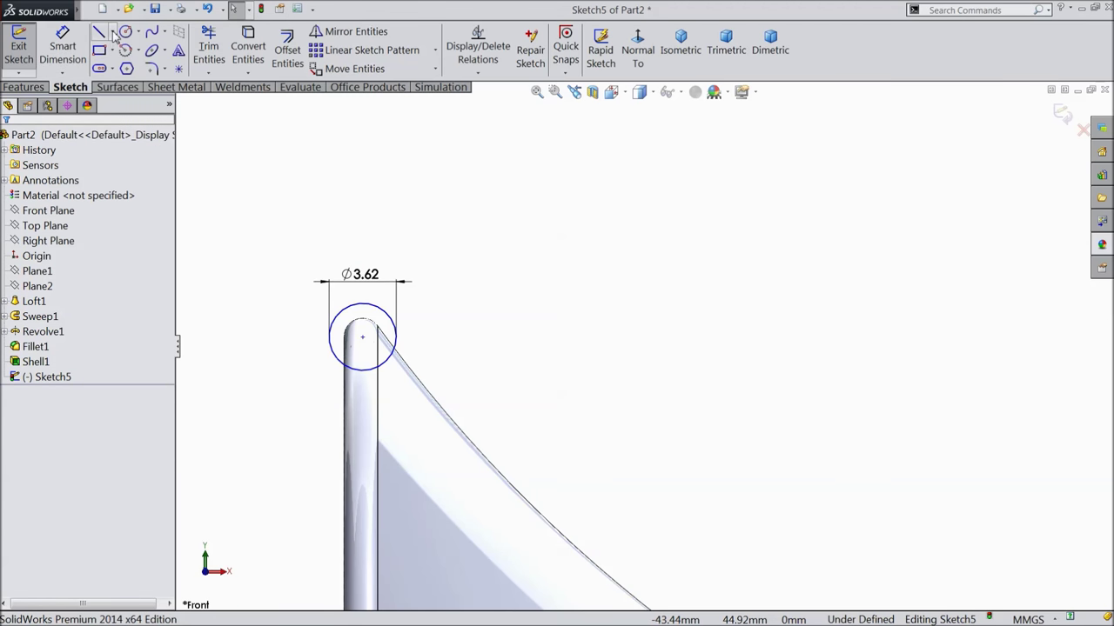
pyautogui.click(112, 32)
# Draw a horizontal centerline from the bell joint, stretched right along the tube axis to x 35.48.
pyautogui.click(126, 67)
pyautogui.press('f')
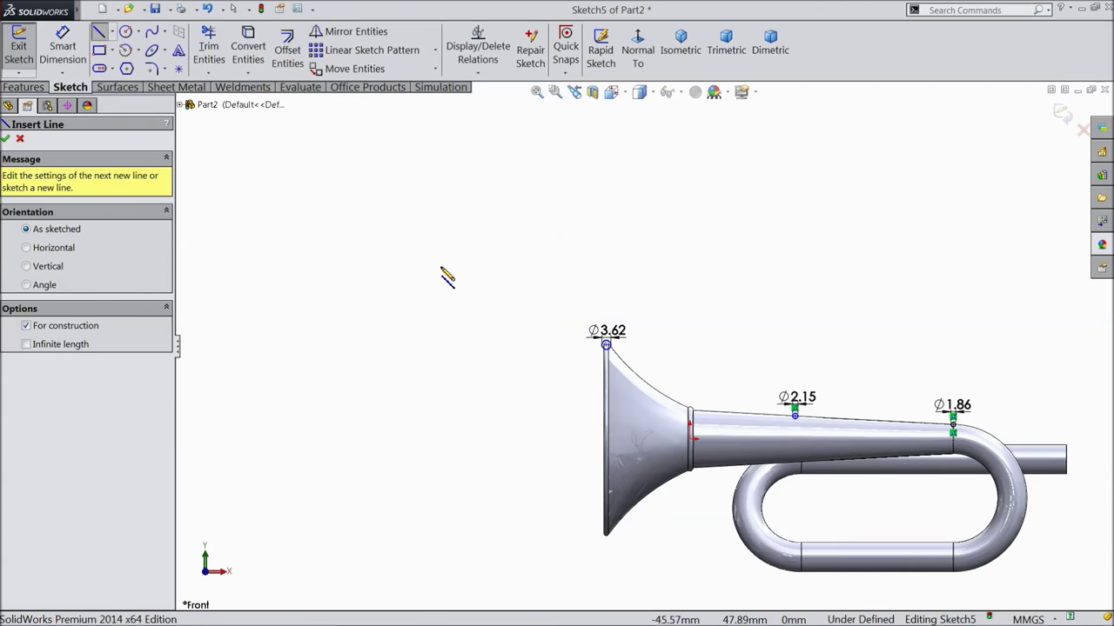
pyautogui.scroll(-4, 949, 488)
pyautogui.scroll(3, 637, 351)
pyautogui.scroll(-2, 457, 369)
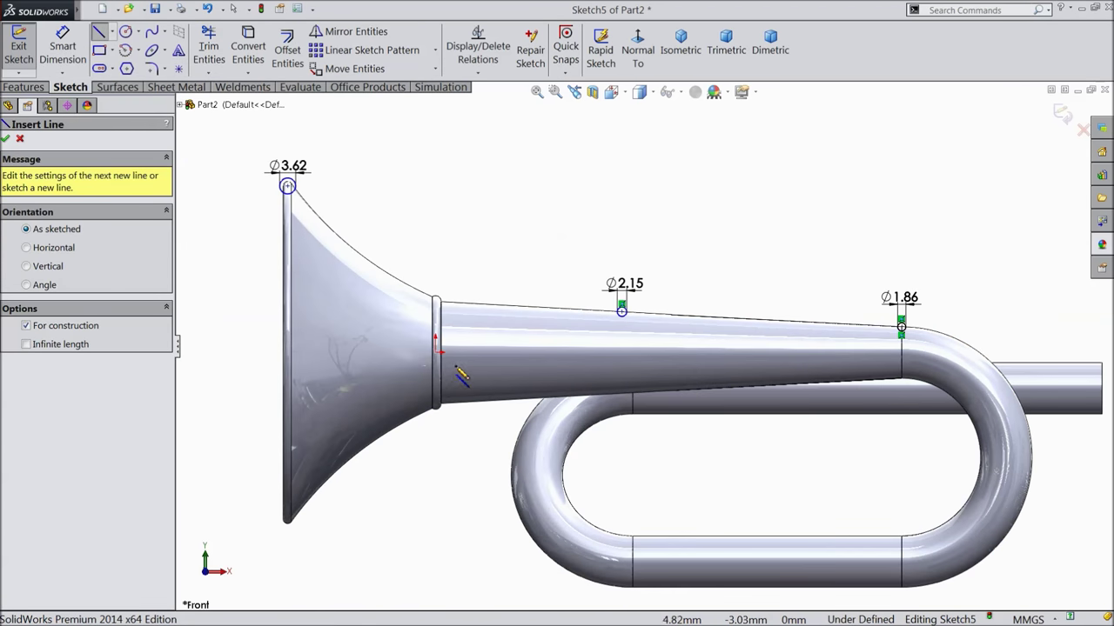
pyautogui.click(437, 352)
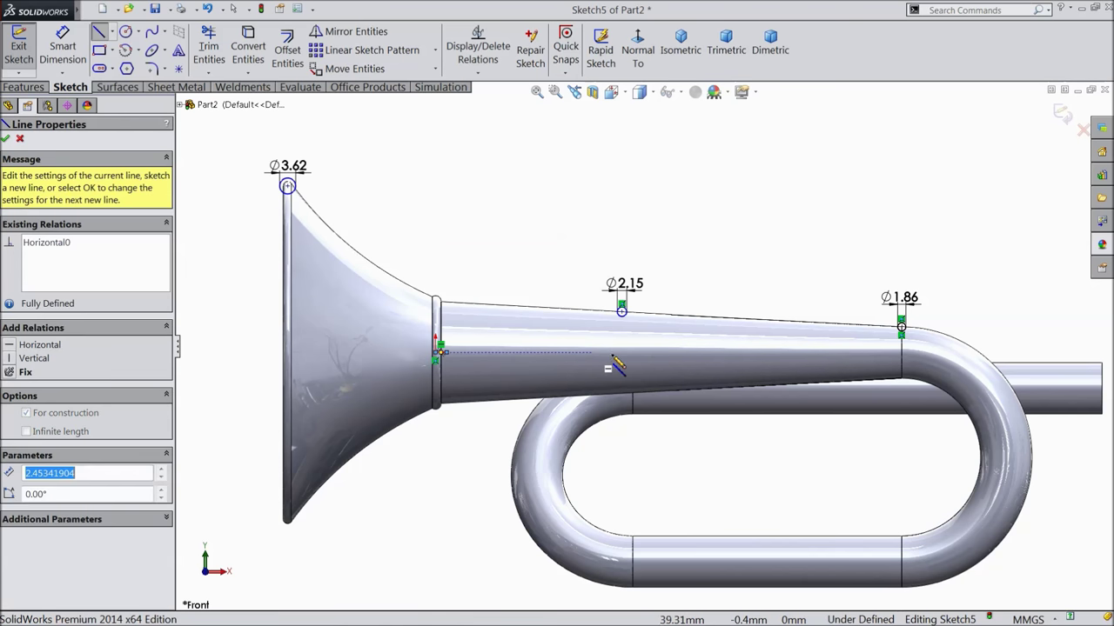
pyautogui.rightClick(735, 357)
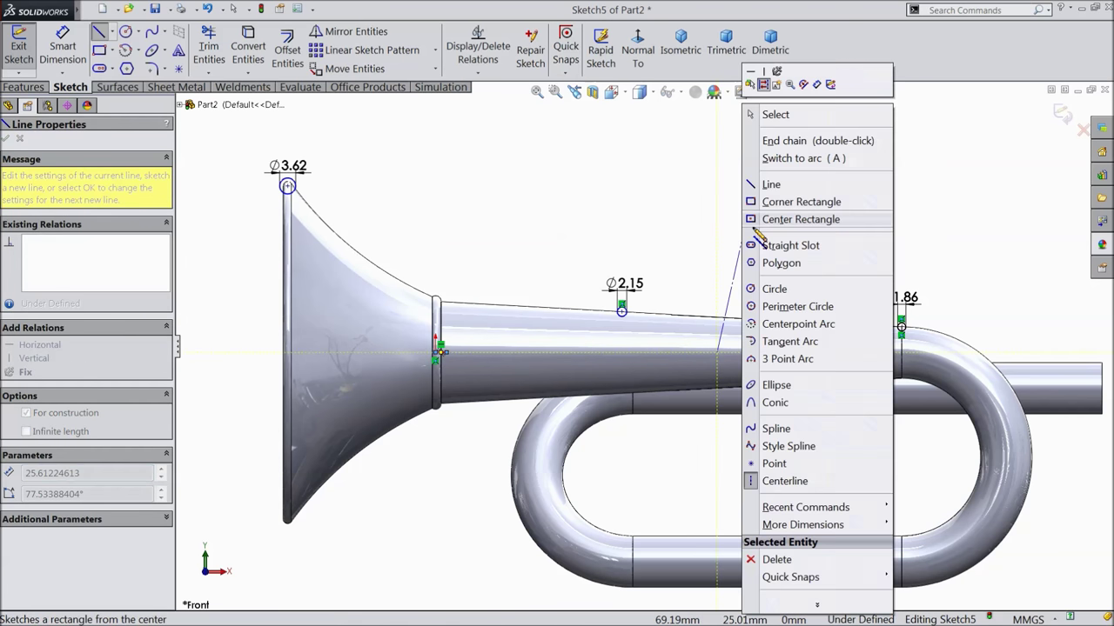
pyautogui.click(774, 114)
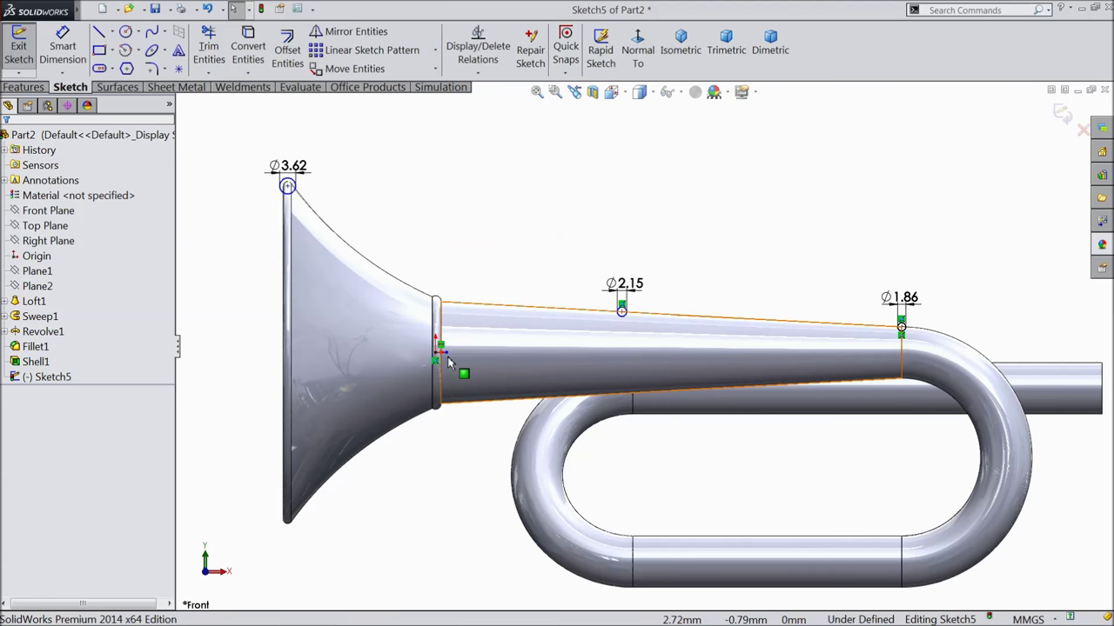
pyautogui.scroll(-4, 452, 351)
pyautogui.moveTo(532, 343); pyautogui.dragTo(962, 345)
pyautogui.scroll(3, 699, 338)
pyautogui.scroll(3, 701, 344)
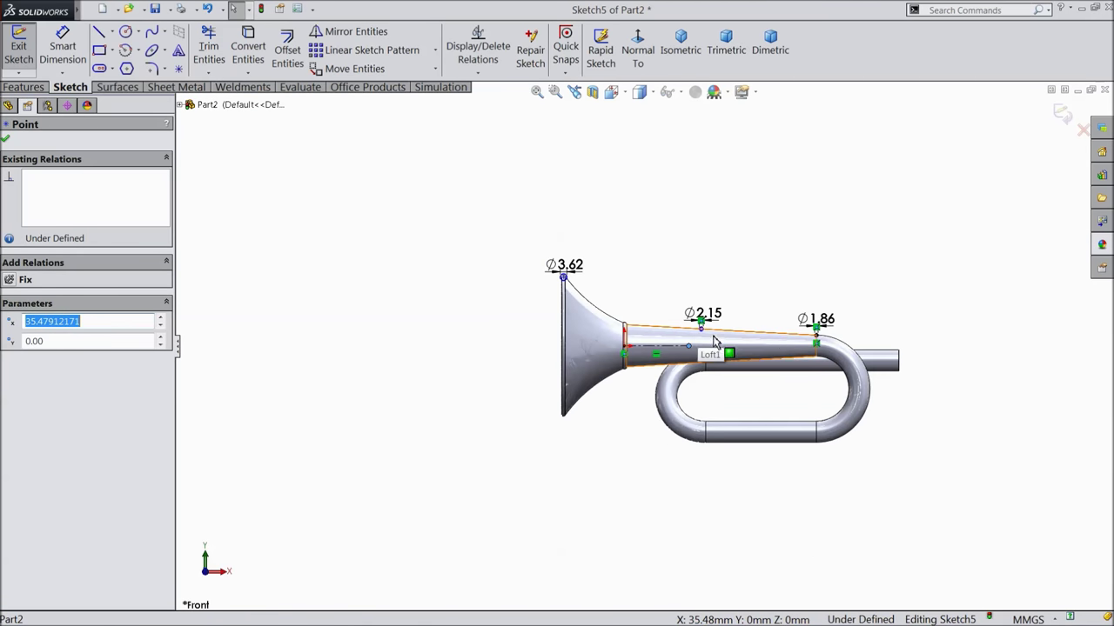
pyautogui.scroll(-2, 704, 348)
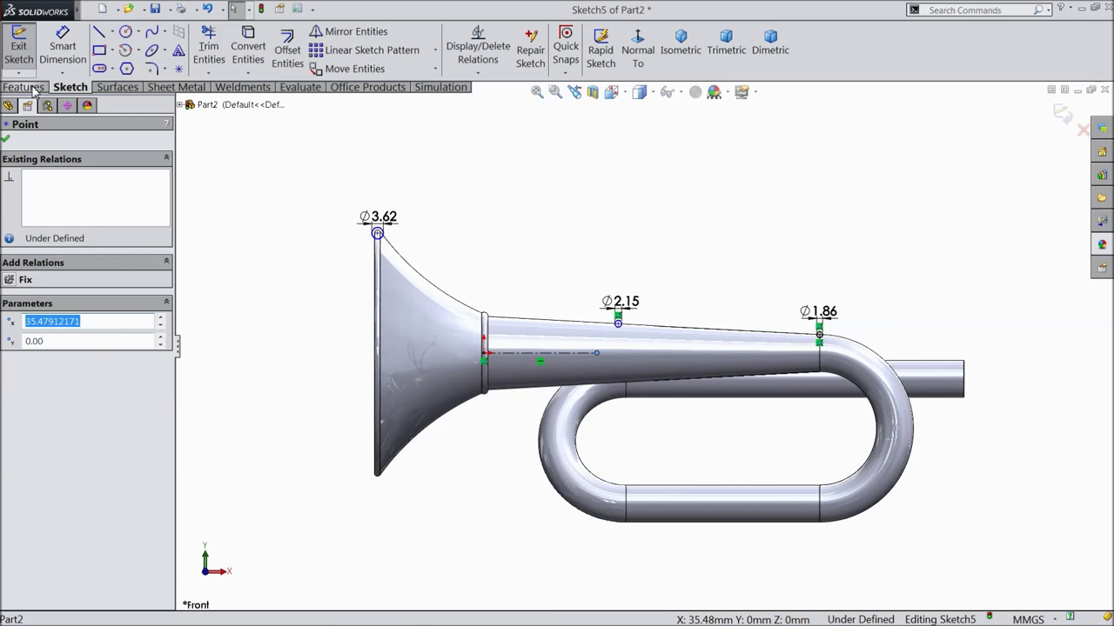
# Revolve Sketch5's three circles 360° about centerline Line2 to form raised rings.
pyautogui.click(33, 88)
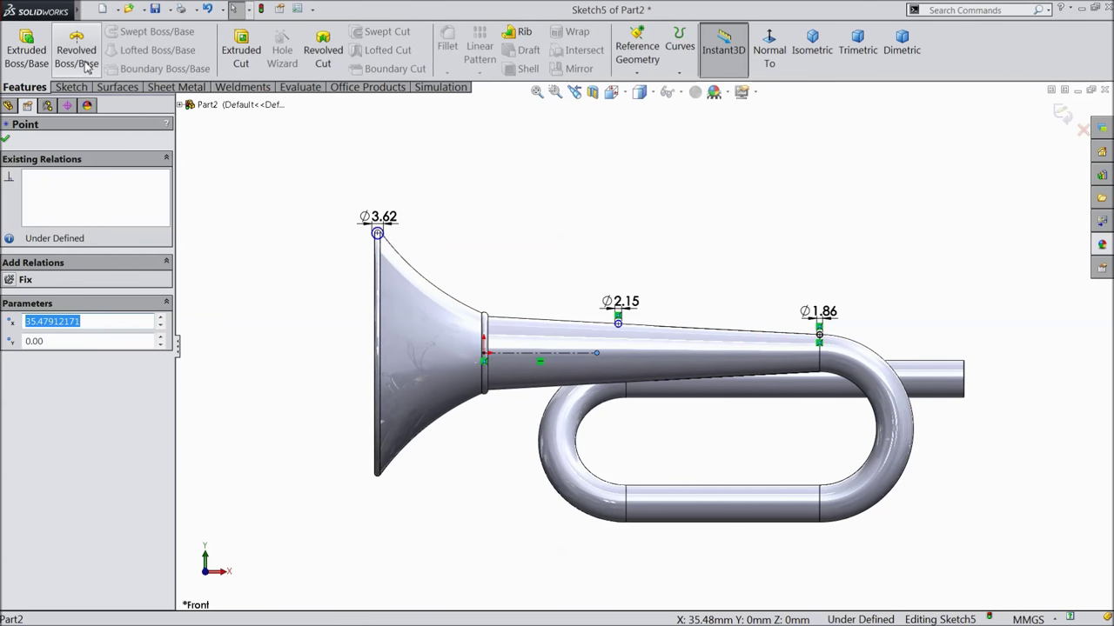
pyautogui.click(77, 55)
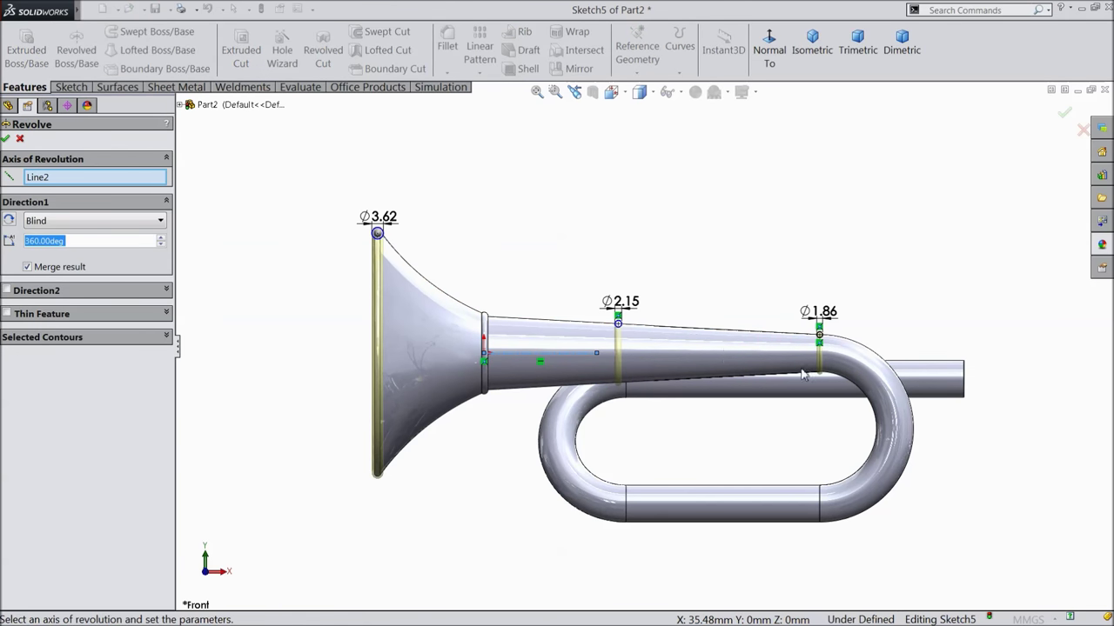
pyautogui.scroll(-2, 804, 374)
pyautogui.scroll(2, 404, 357)
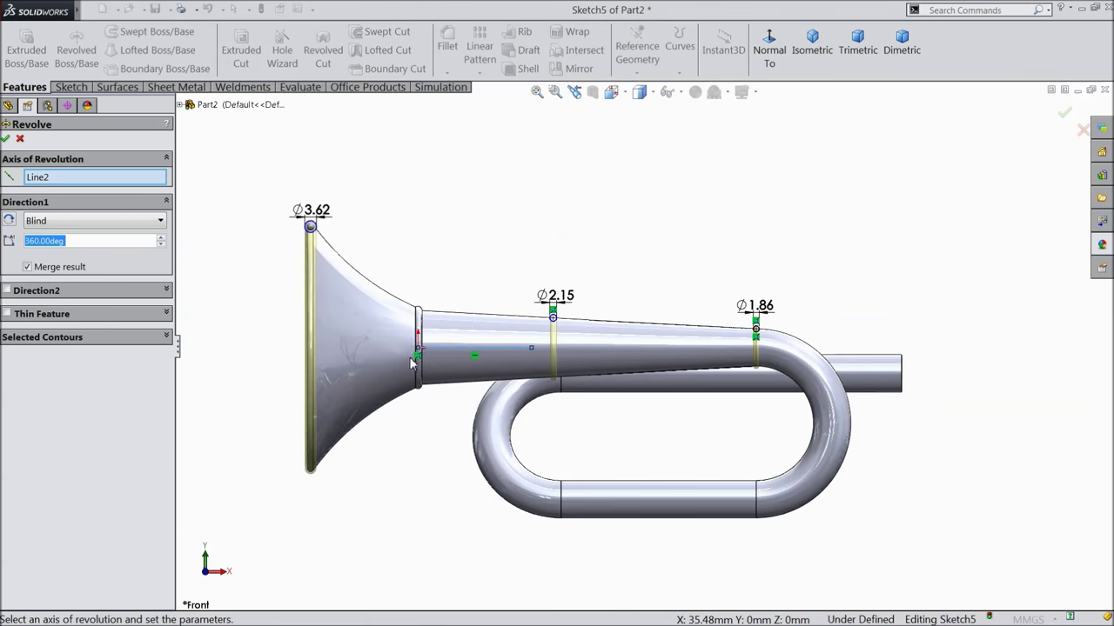
pyautogui.scroll(-1, 435, 364)
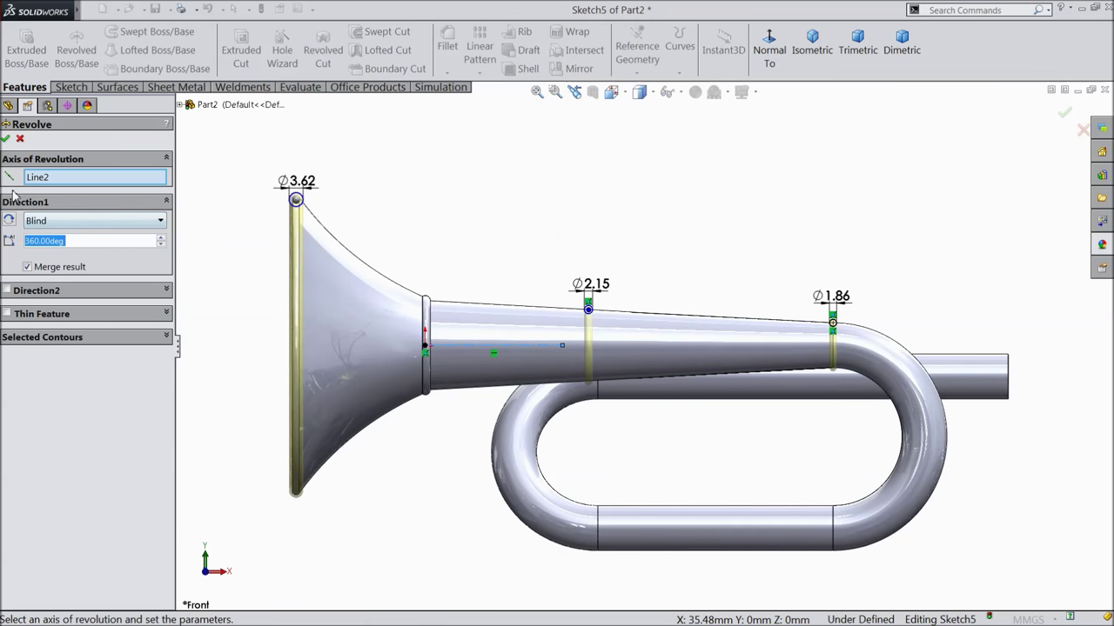
pyautogui.click(6, 139)
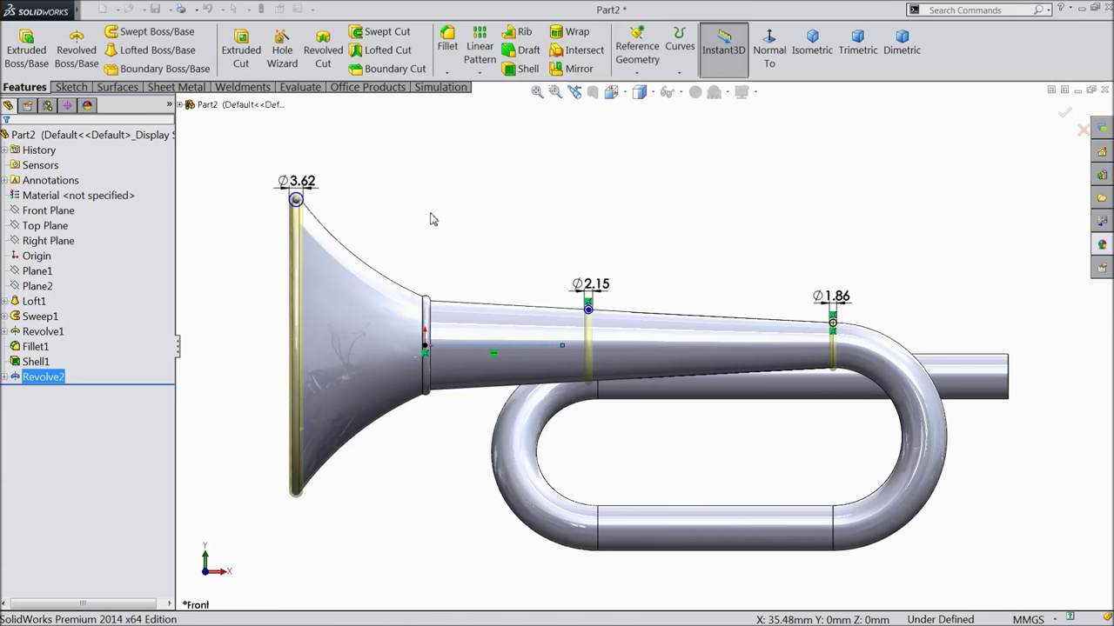
pyautogui.click(432, 219)
pyautogui.moveTo(430, 218)
pyautogui.mouseDown(button='middle')
pyautogui.moveTo(442, 262)
pyautogui.moveTo(649, 380)
pyautogui.moveTo(539, 241)
pyautogui.moveTo(490, 327)
pyautogui.moveTo(556, 313)
pyautogui.mouseUp(button='middle')
# Apply the Warm Kitchen scene and a polished brass appearance to the bugle.
pyautogui.click(724, 93)
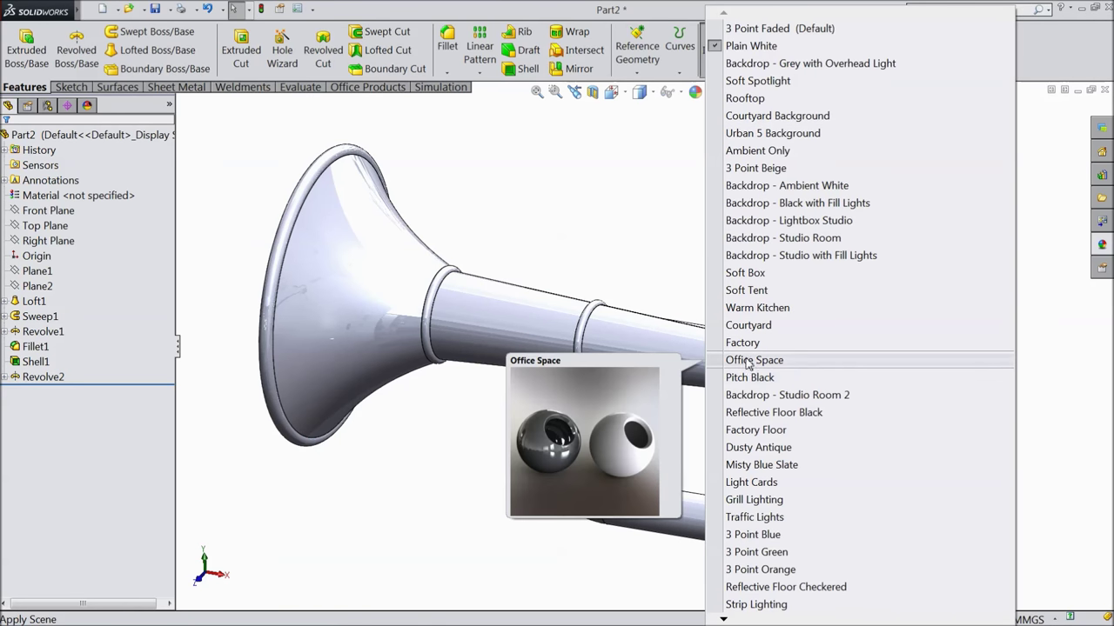
pyautogui.click(750, 308)
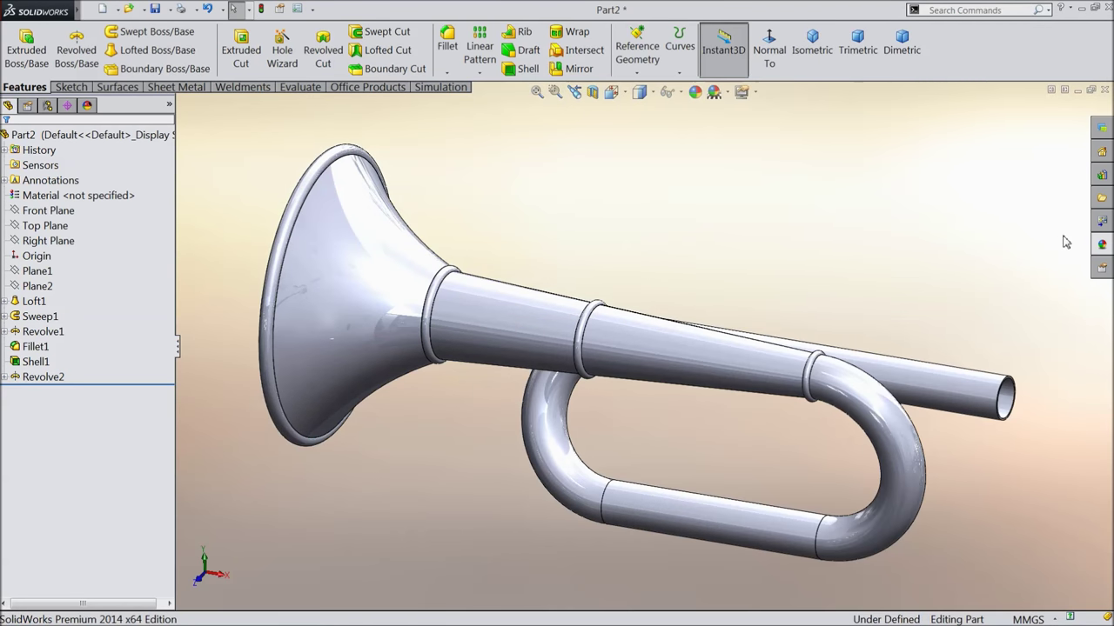
pyautogui.click(1102, 248)
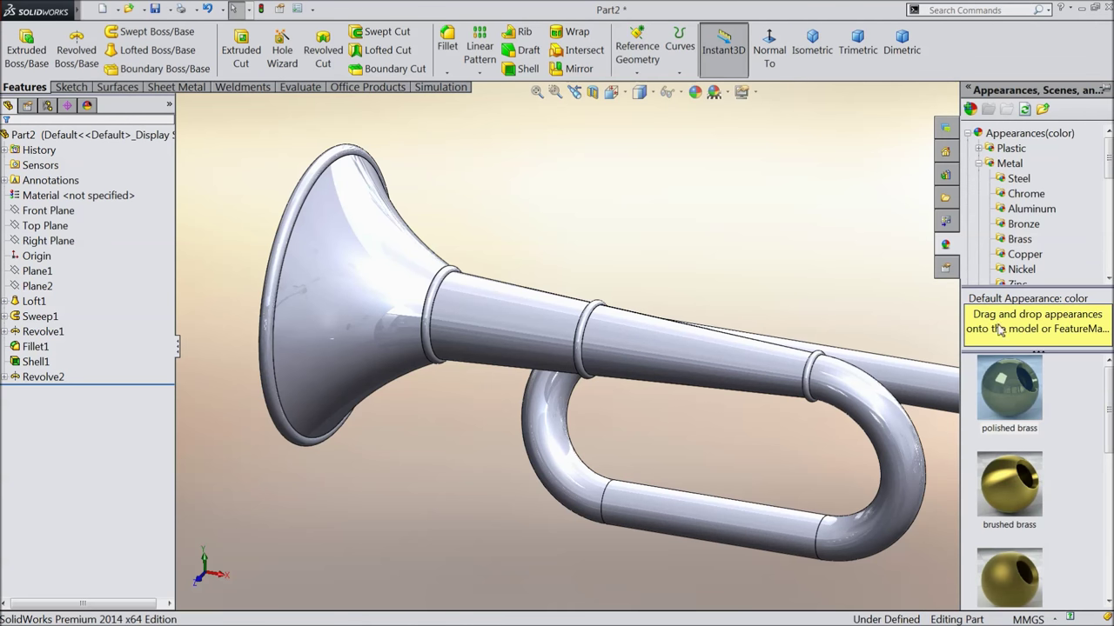
pyautogui.scroll(-1, 1011, 210)
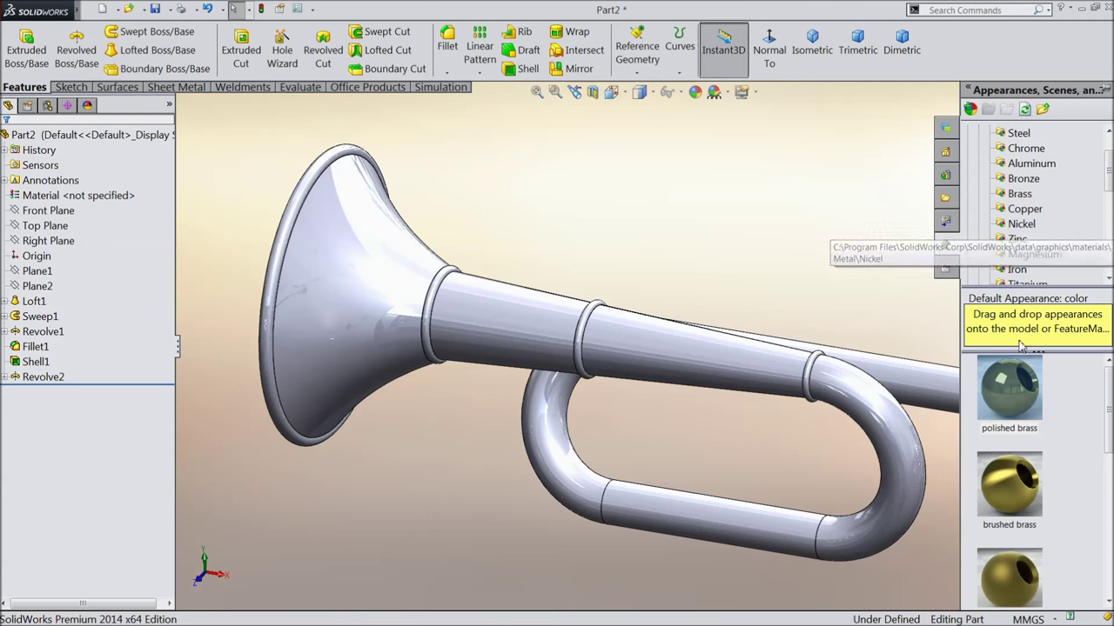
pyautogui.doubleClick(989, 390)
pyautogui.moveTo(788, 276); pyautogui.dragTo(890, 292, button='middle')
# Change the bugle's appearance to the Metal > Gold polished gold finish.
pyautogui.scroll(-1, 1038, 237)
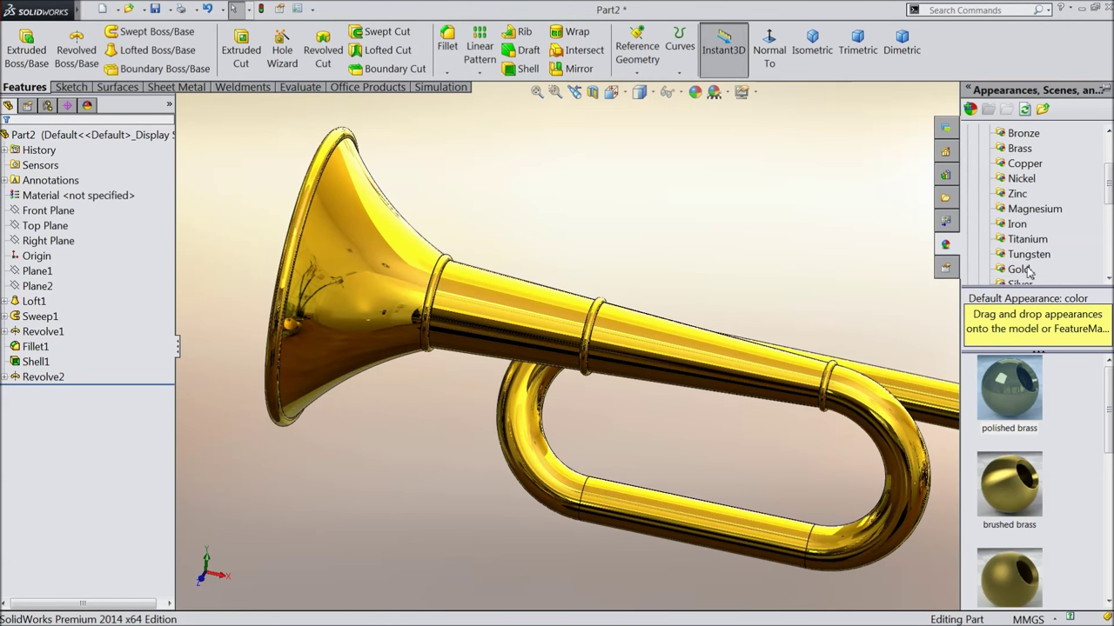
pyautogui.click(1020, 269)
pyautogui.click(1012, 411)
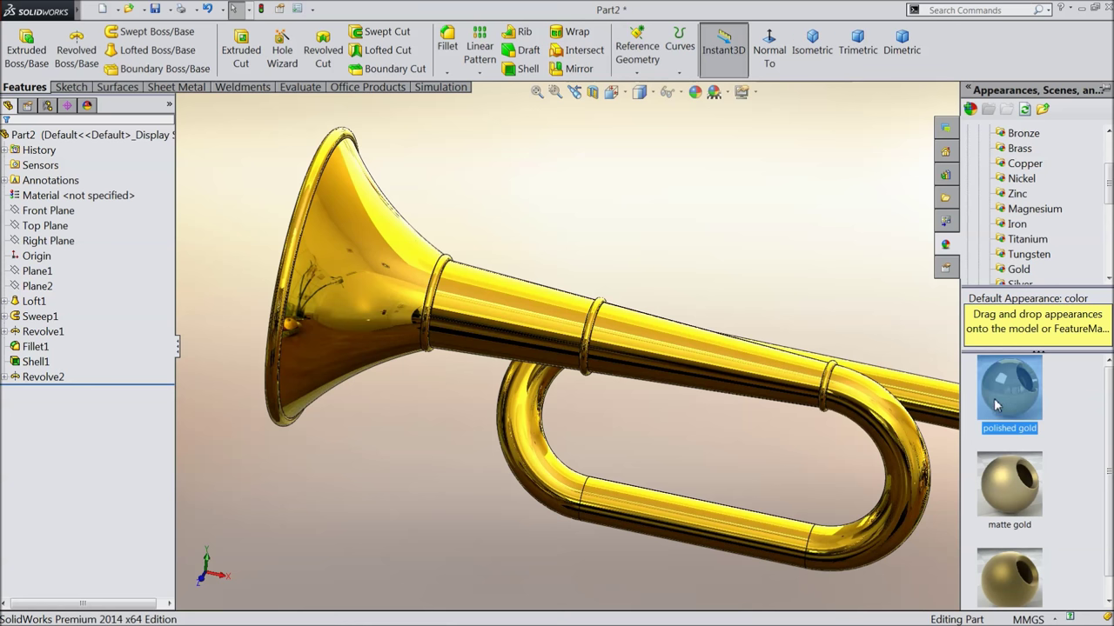
pyautogui.doubleClick(1009, 395)
pyautogui.press('f')
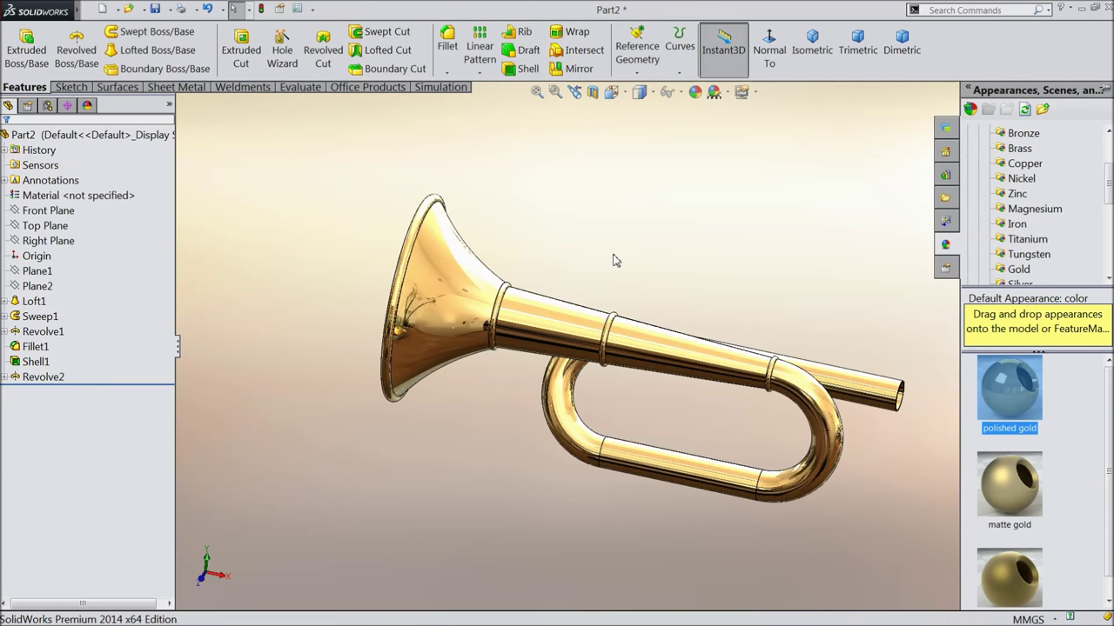
pyautogui.moveTo(691, 280); pyautogui.dragTo(648, 437, button='middle')
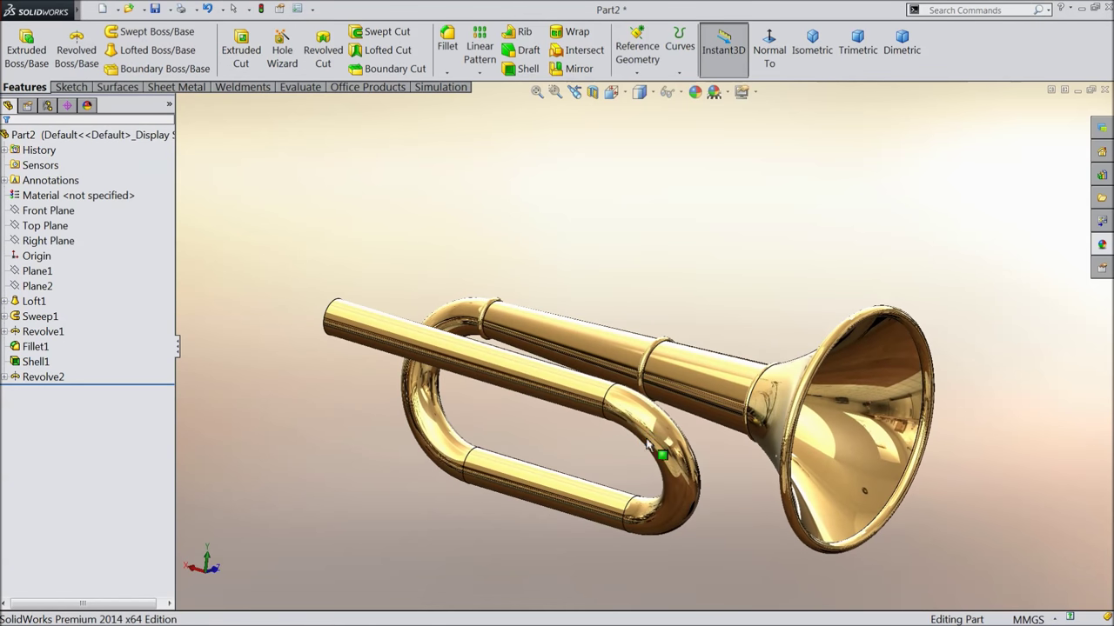
pyautogui.scroll(-2, 660, 482)
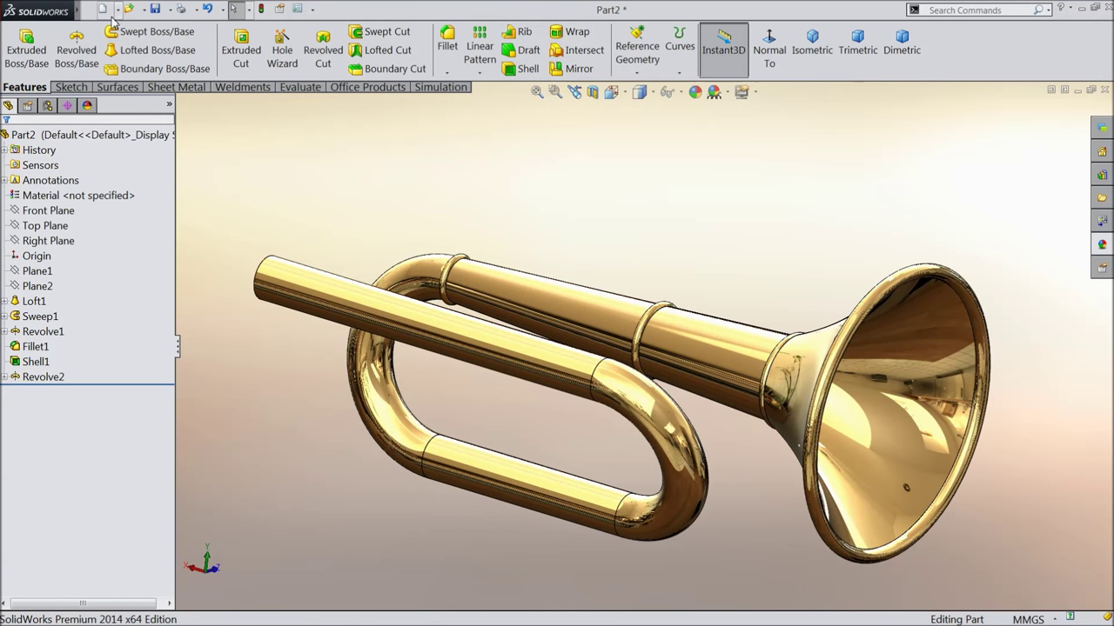
# Save the part as 1.Bugle.SLDPRT in a newly created Airhorn folder on the Desktop.
pyautogui.click(158, 10)
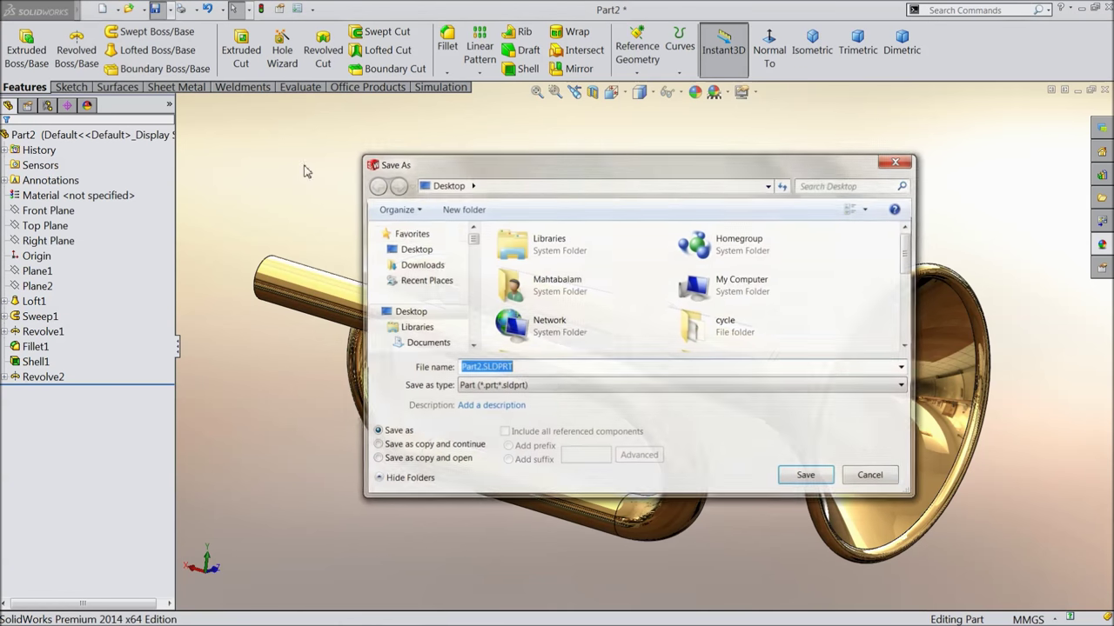
pyautogui.click(424, 235)
pyautogui.click(423, 249)
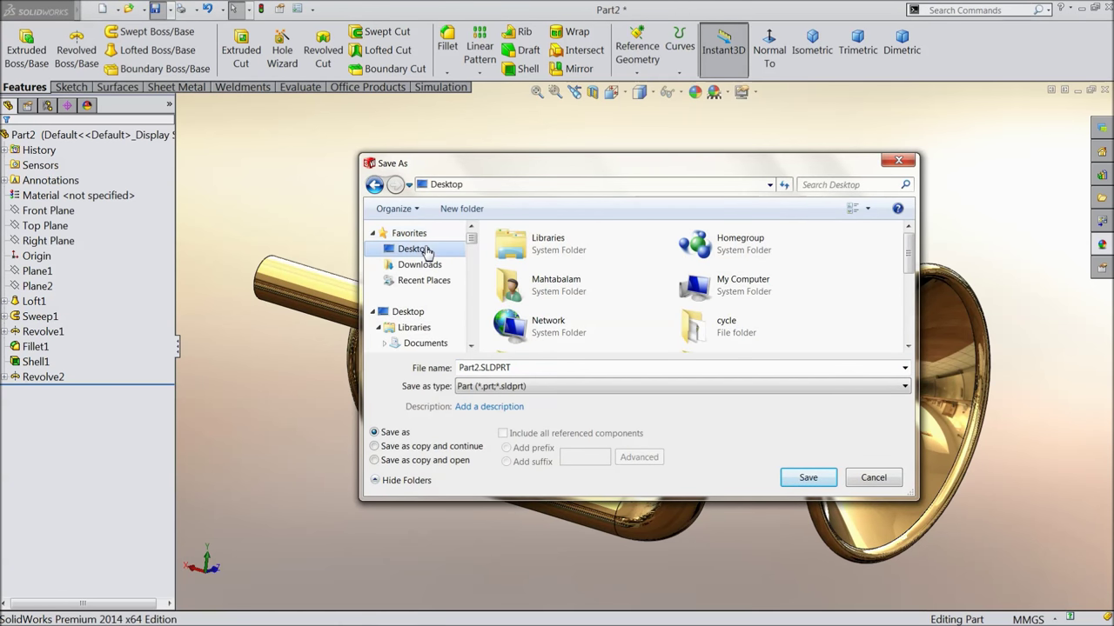
pyautogui.click(462, 210)
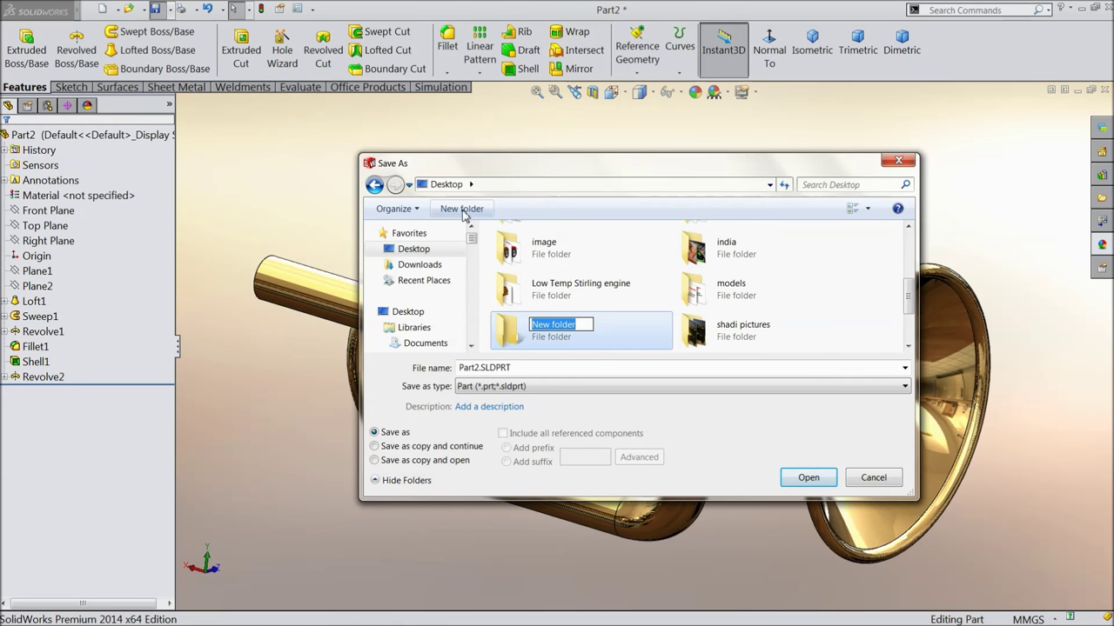
pyautogui.write('Airhorn')
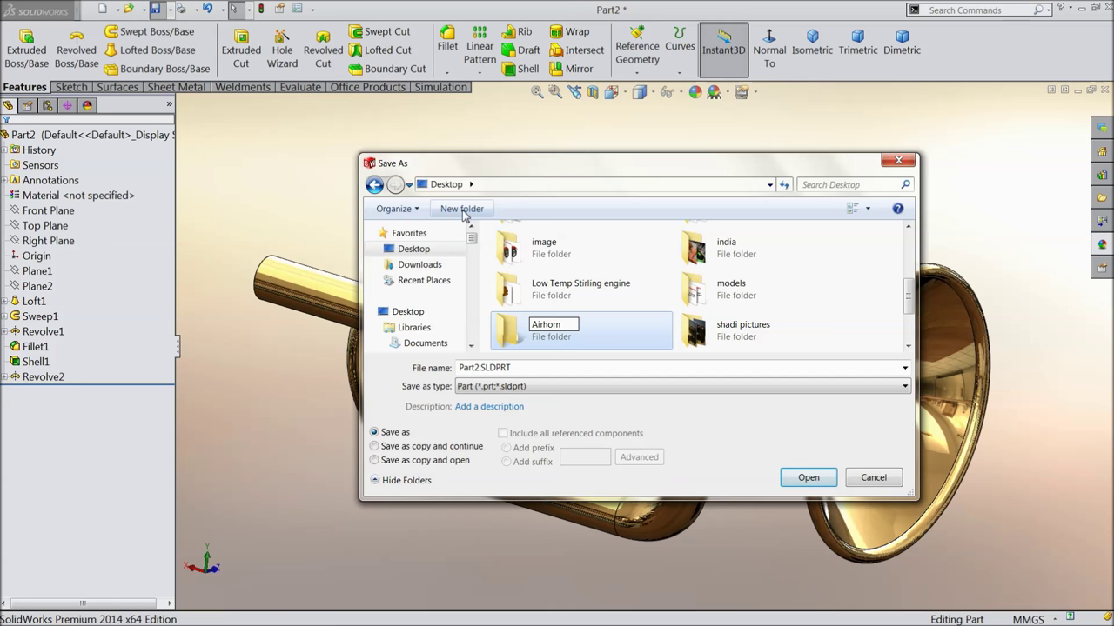
pyautogui.press('Return')
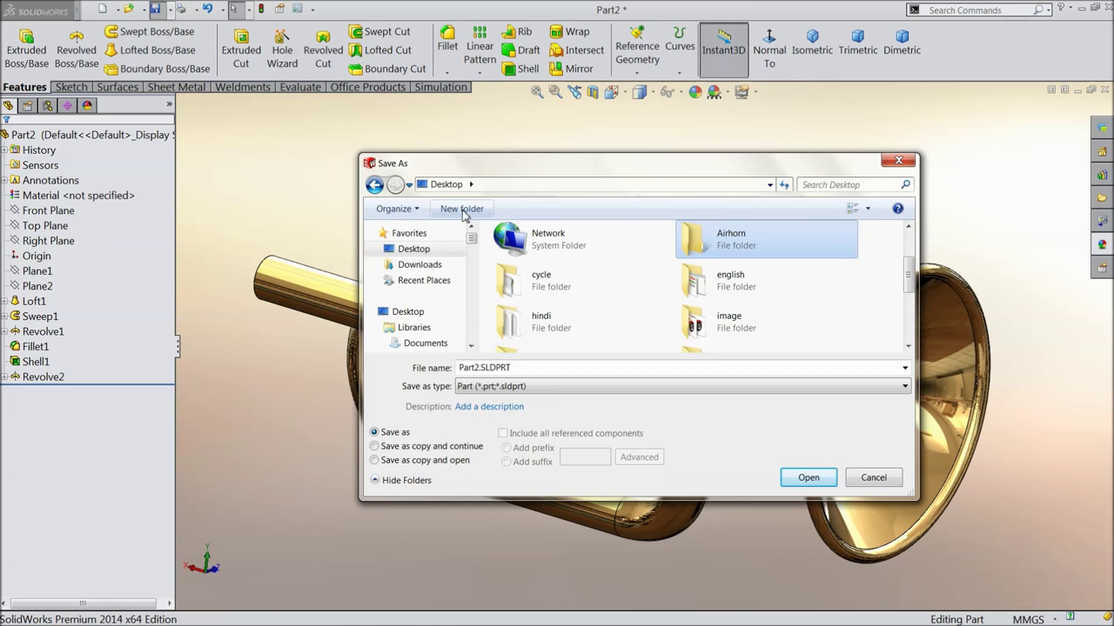
pyautogui.doubleClick(726, 258)
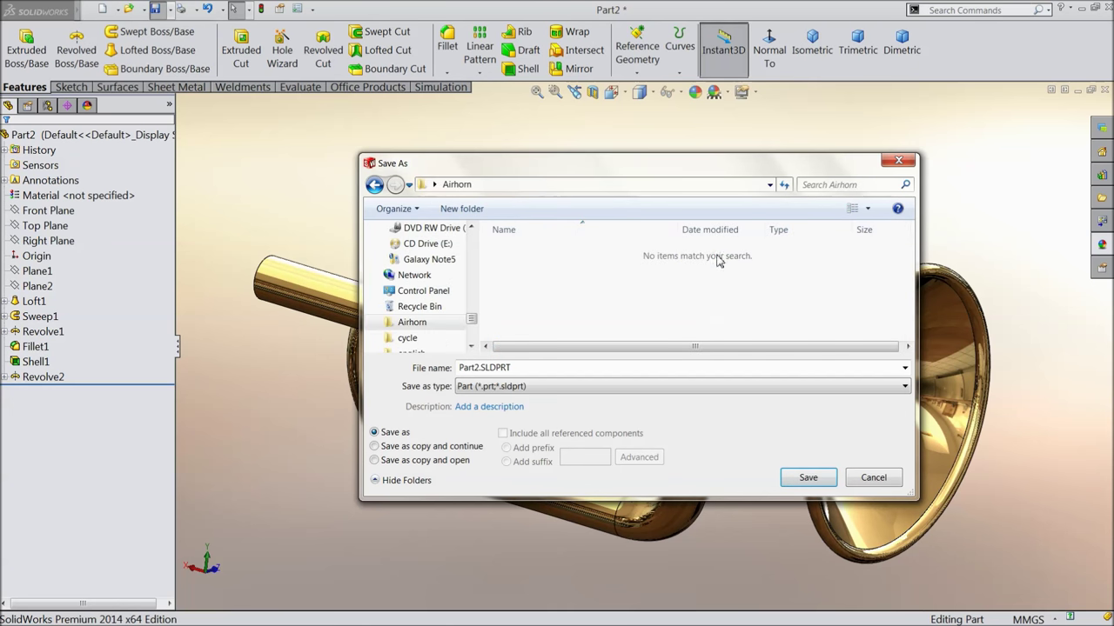
pyautogui.doubleClick(538, 368)
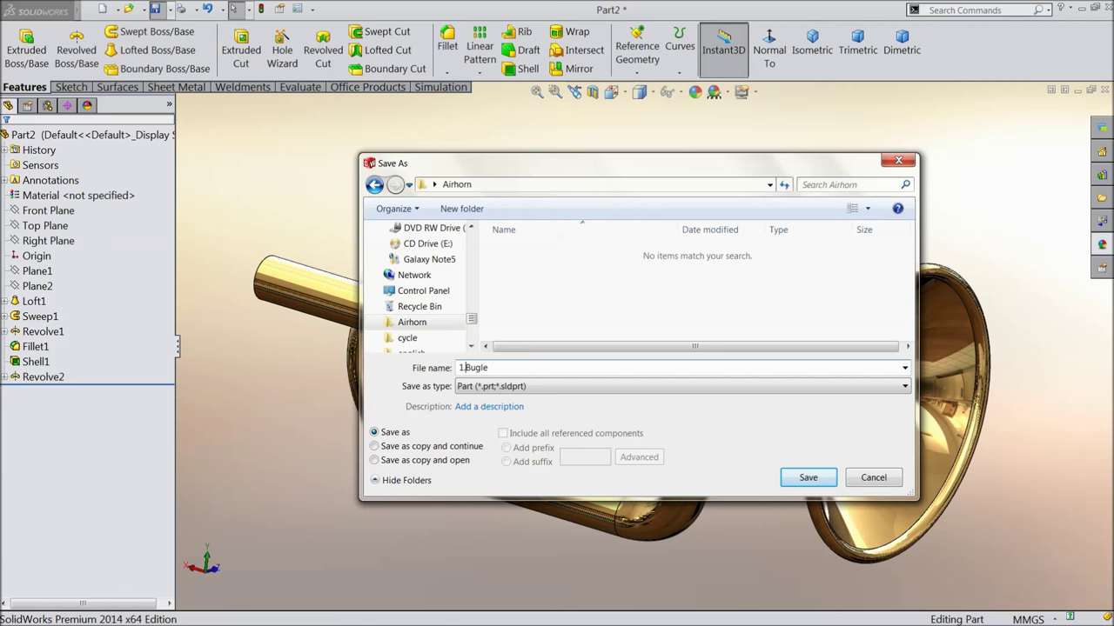
pyautogui.click(808, 478)
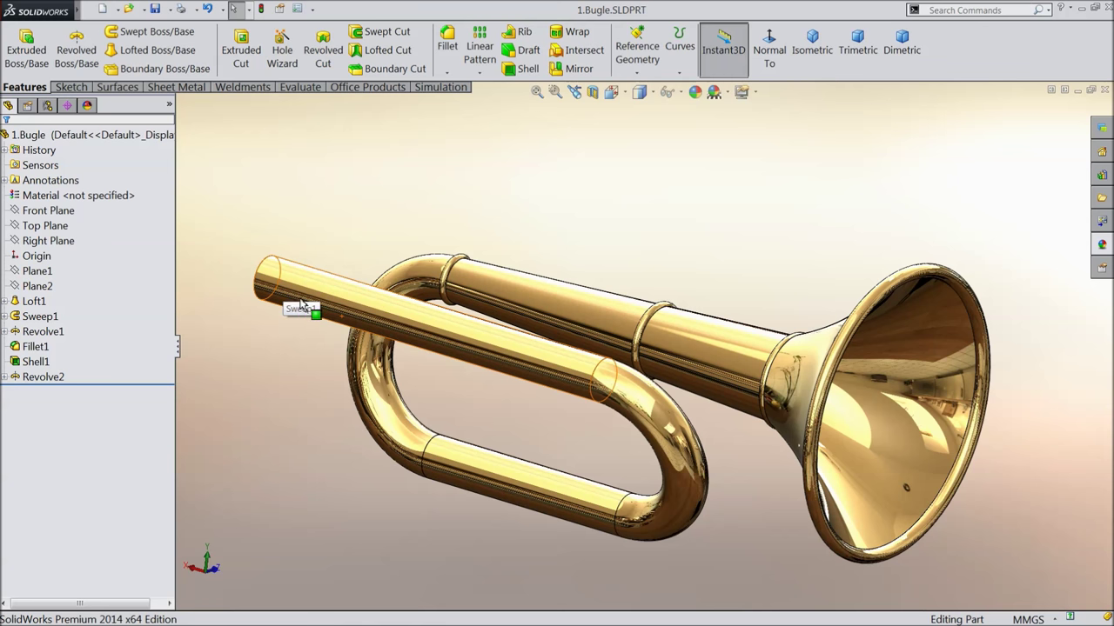
# Start a new sketch on Part3's Front Plane.
pyautogui.press('z')
pyautogui.scroll(-2, 540, 406)
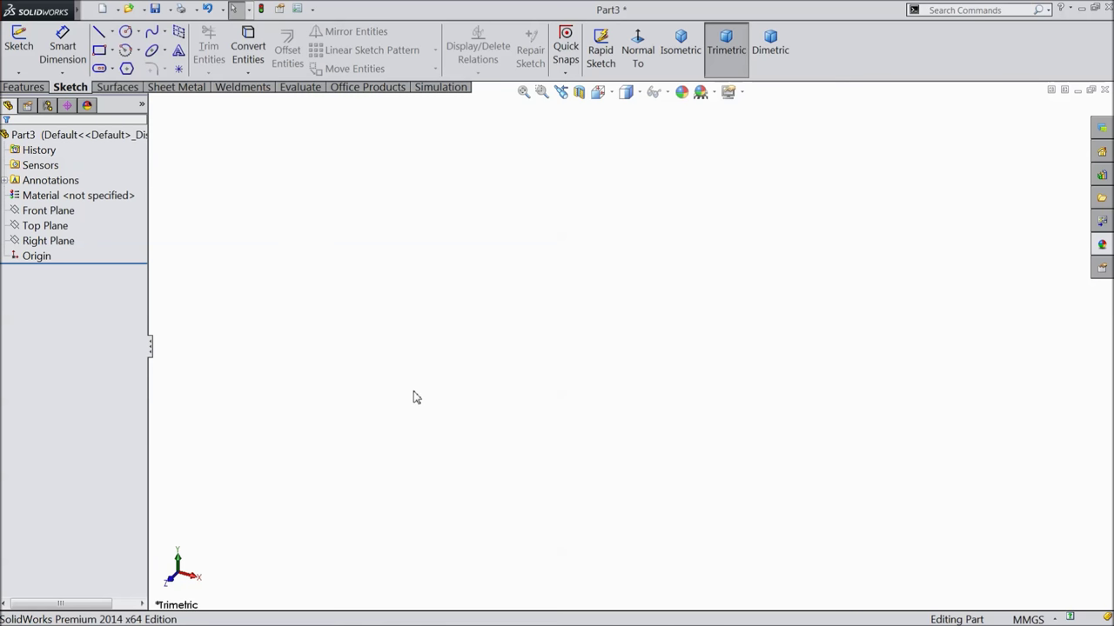
pyautogui.click(48, 210)
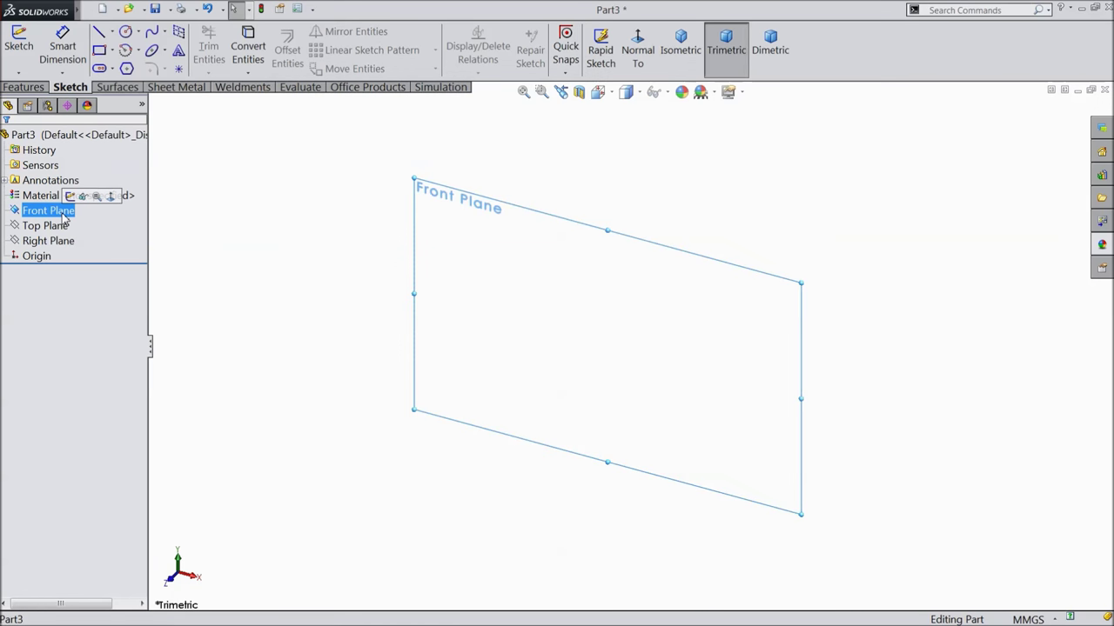
pyautogui.click(74, 195)
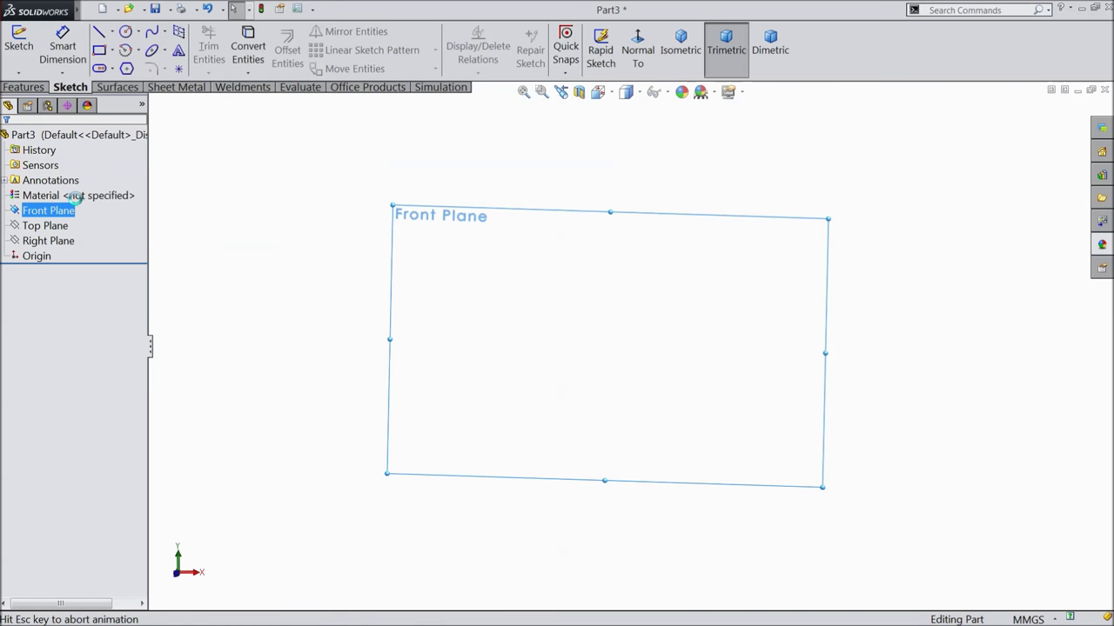
# Draw a horizontal construction centerline from the origin to the far left.
pyautogui.click(113, 32)
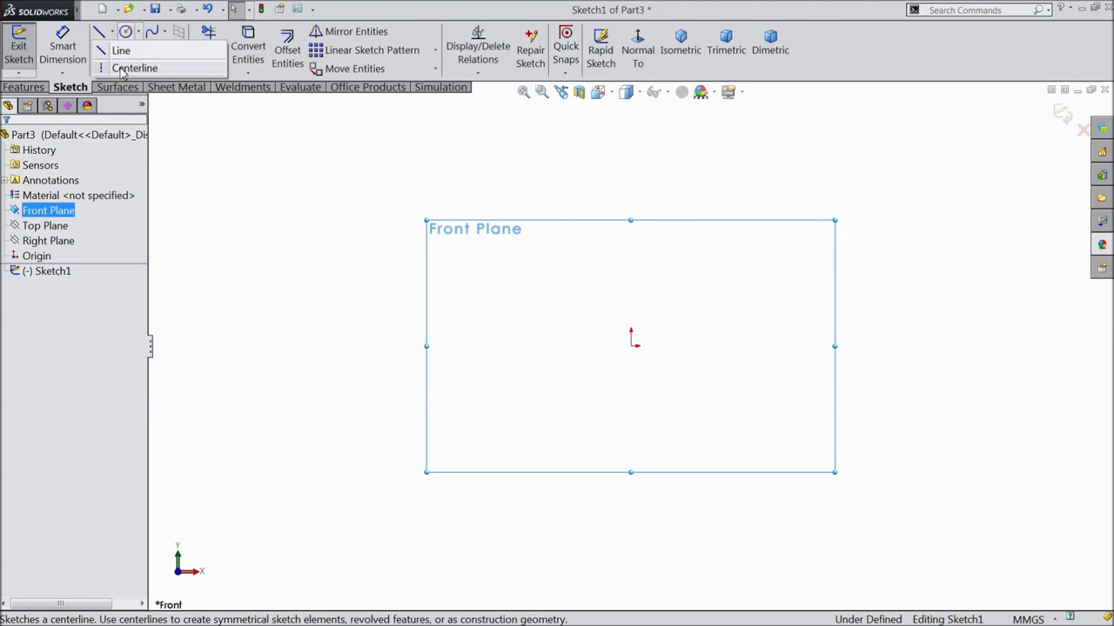
pyautogui.click(130, 68)
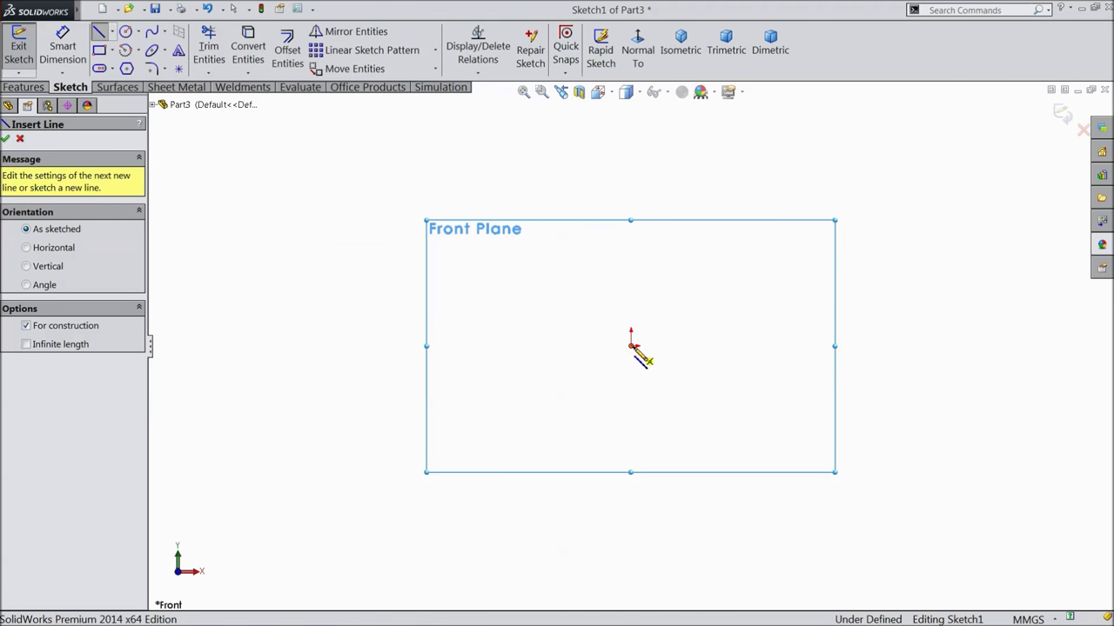
pyautogui.click(632, 346)
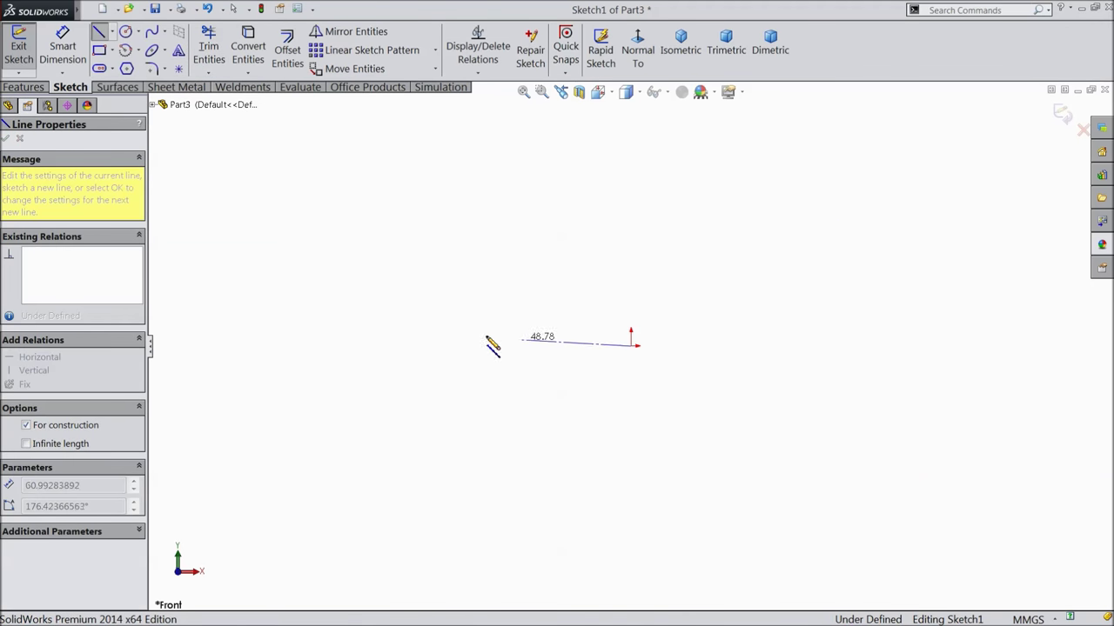
pyautogui.click(243, 347)
pyautogui.rightClick(261, 332)
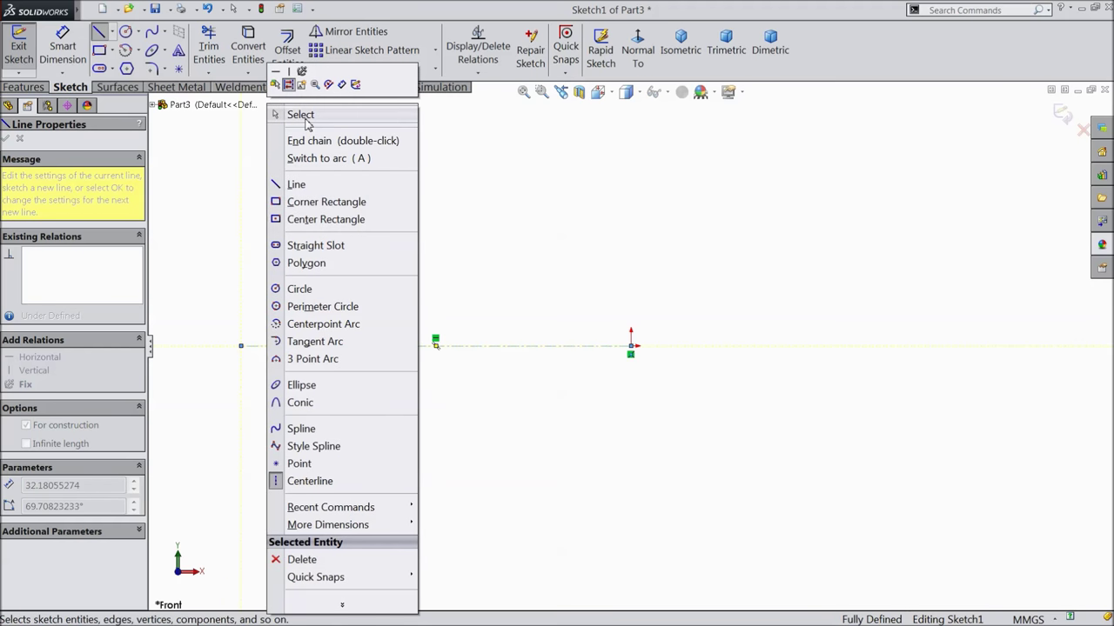
pyautogui.click(299, 114)
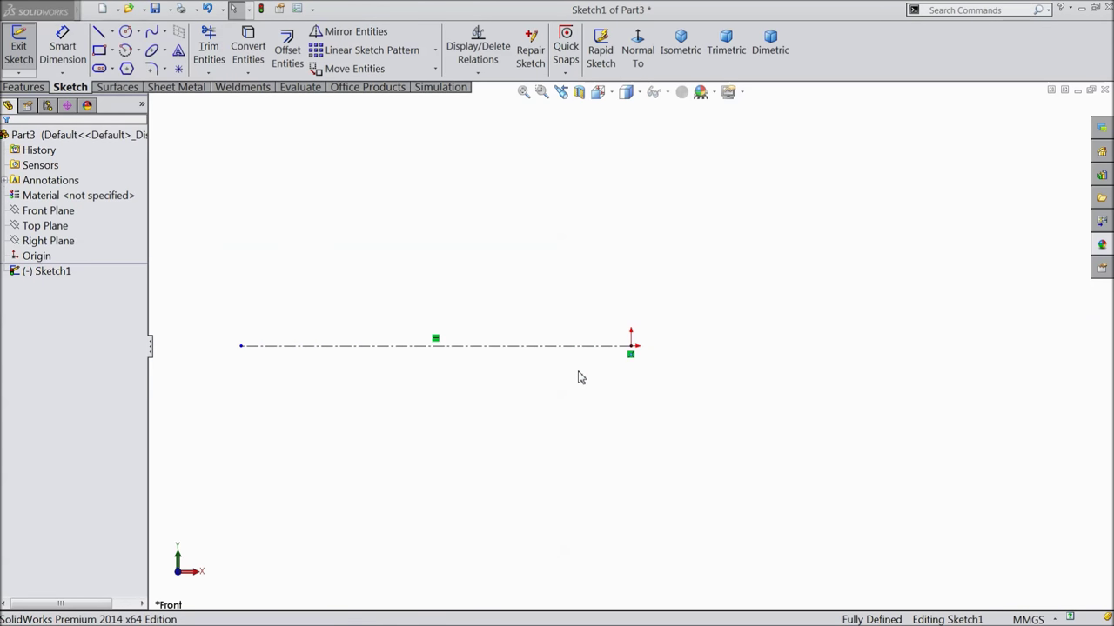
pyautogui.click(101, 33)
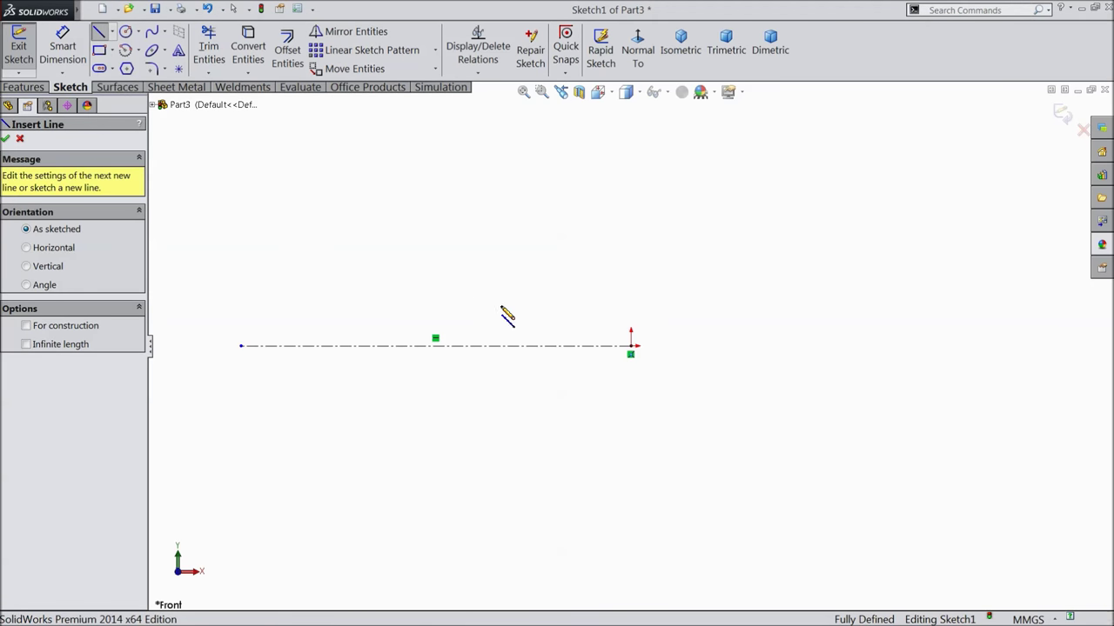
# Sketch a short vertical line up from the origin, a horizontal line left, and two tangent arcs ending on the centerline.
pyautogui.scroll(-2, 607, 339)
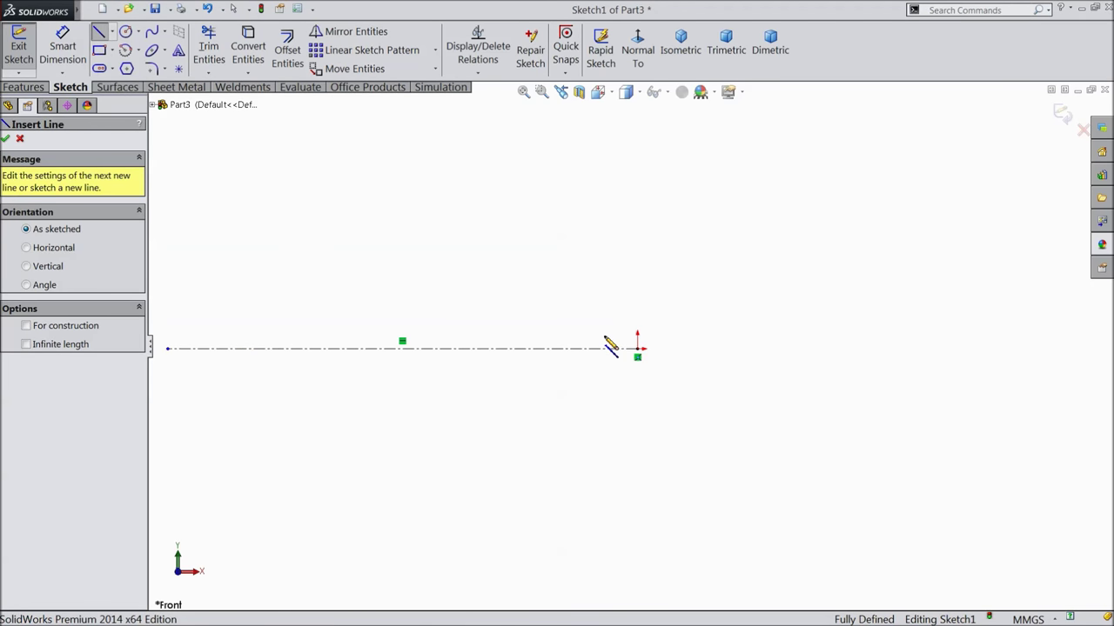
pyautogui.scroll(2, 527, 318)
pyautogui.scroll(-2, 544, 319)
pyautogui.scroll(-2, 706, 384)
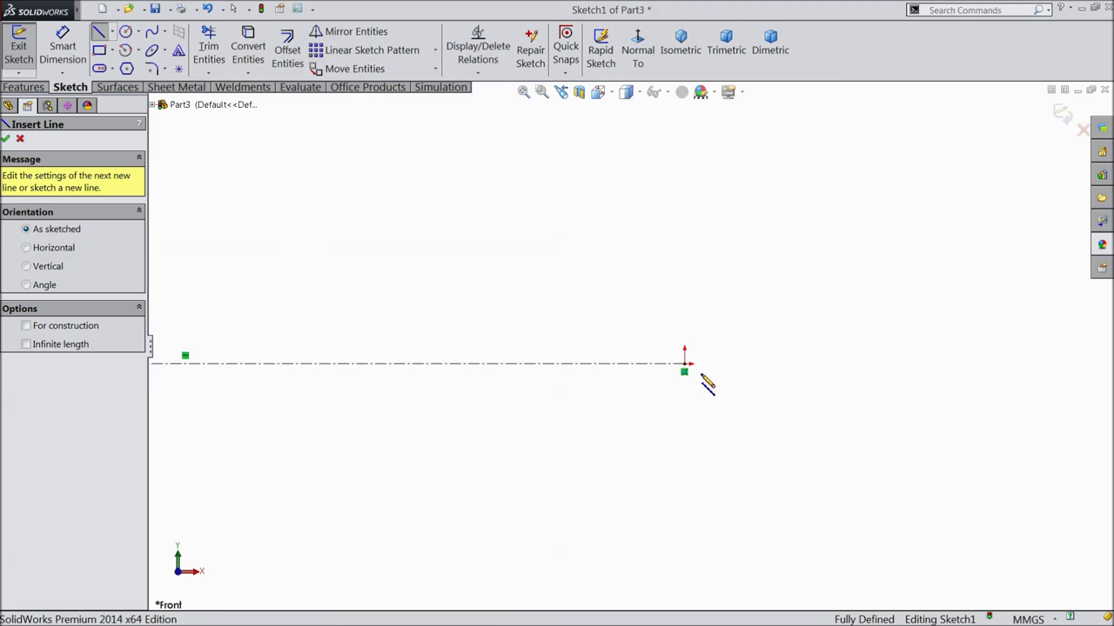
pyautogui.click(685, 364)
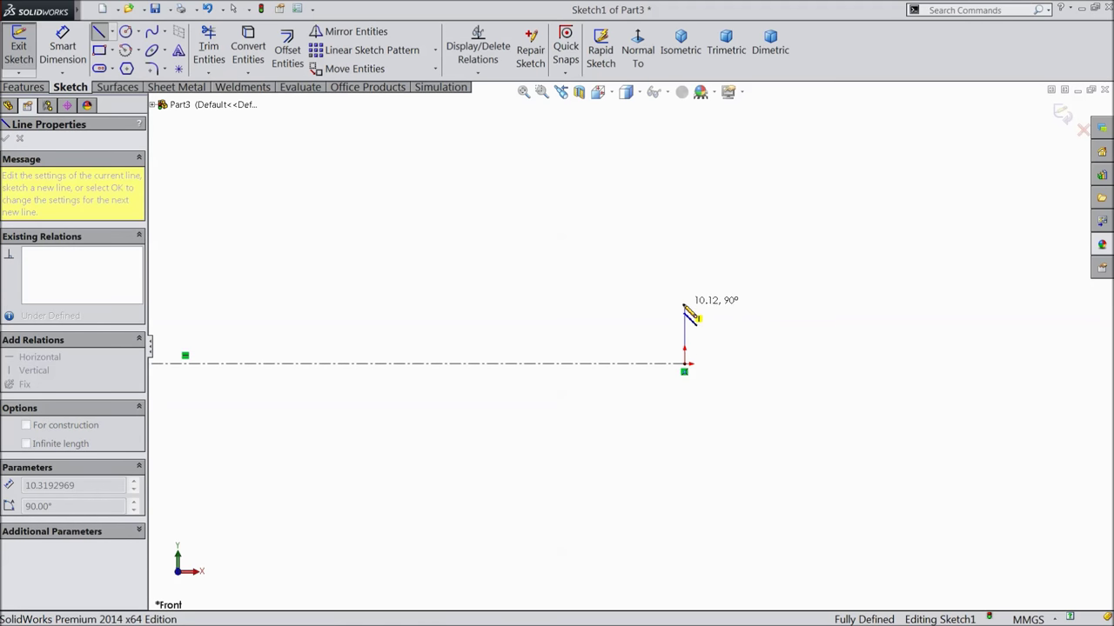
pyautogui.click(684, 303)
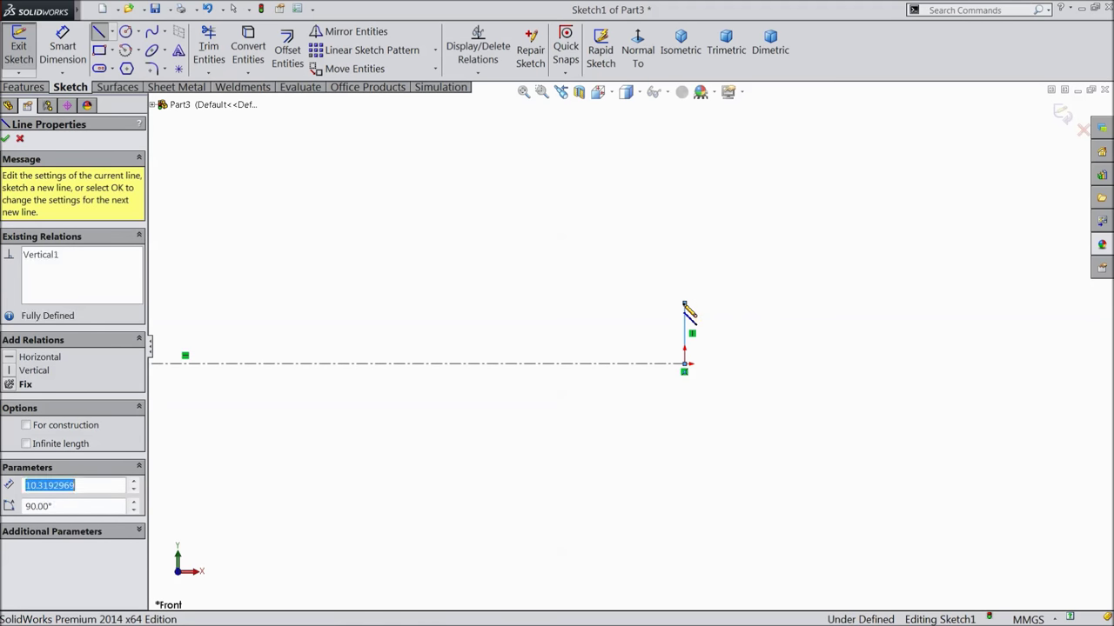
pyautogui.click(574, 303)
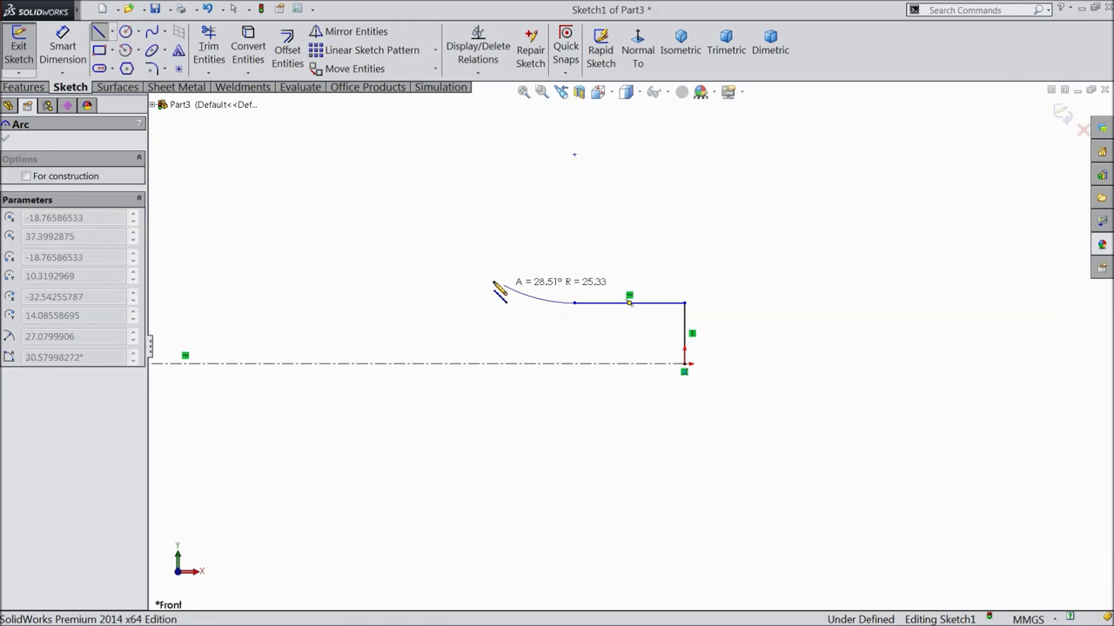
pyautogui.click(400, 217)
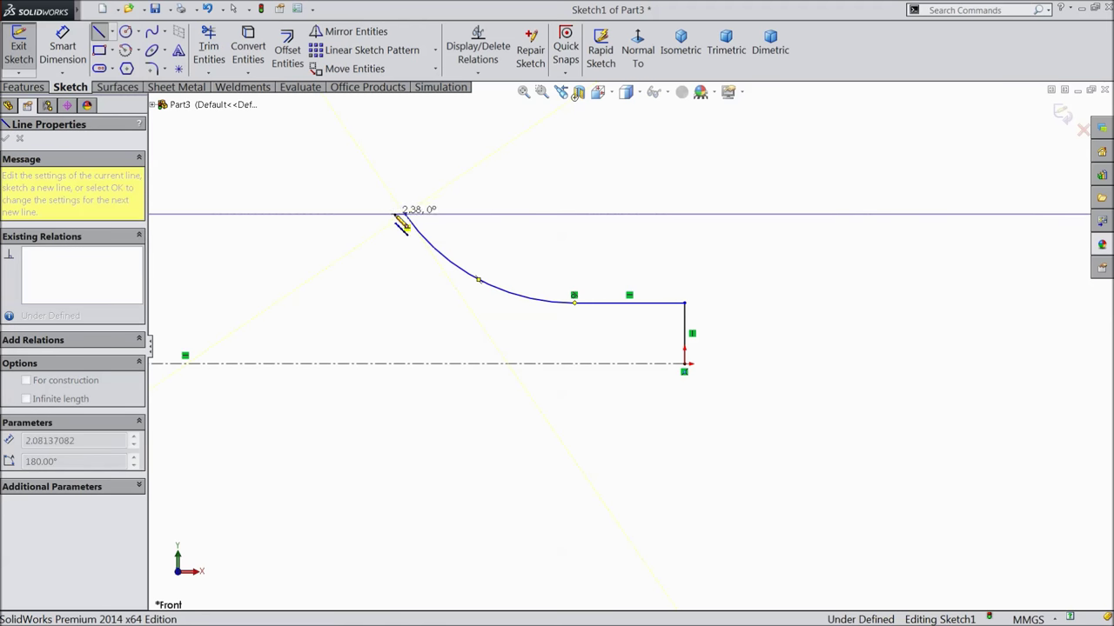
pyautogui.press('z')
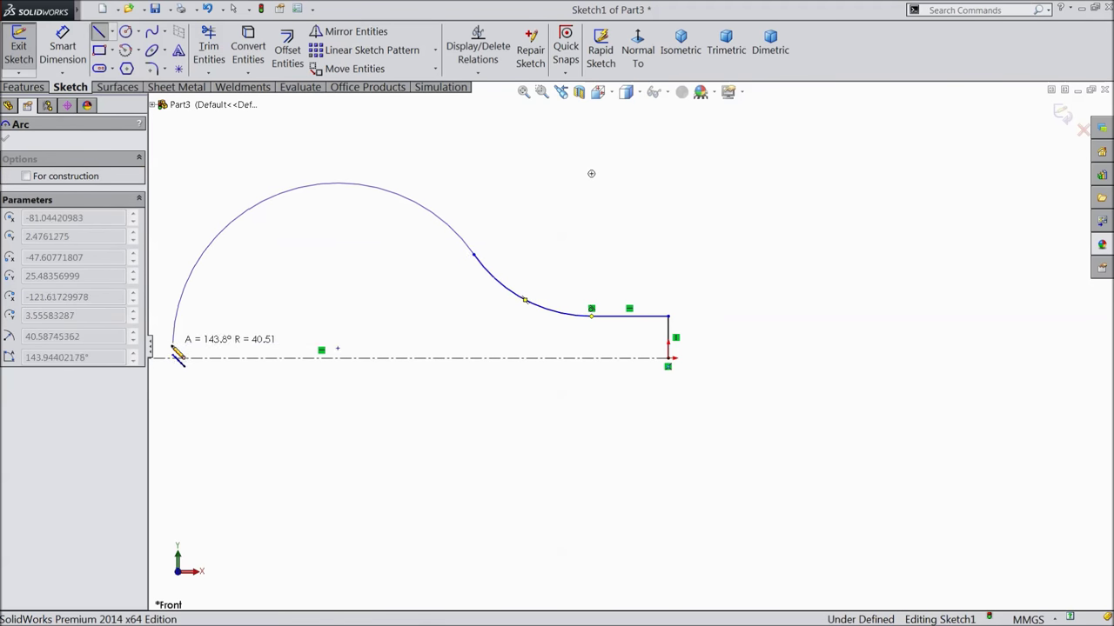
pyautogui.press('z')
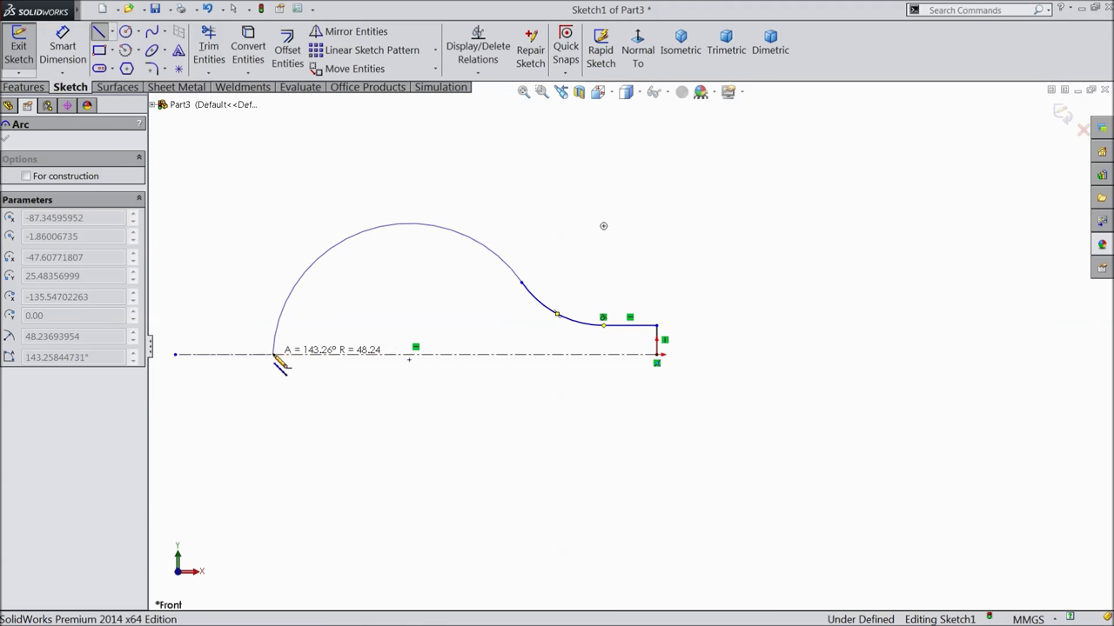
pyautogui.click(275, 355)
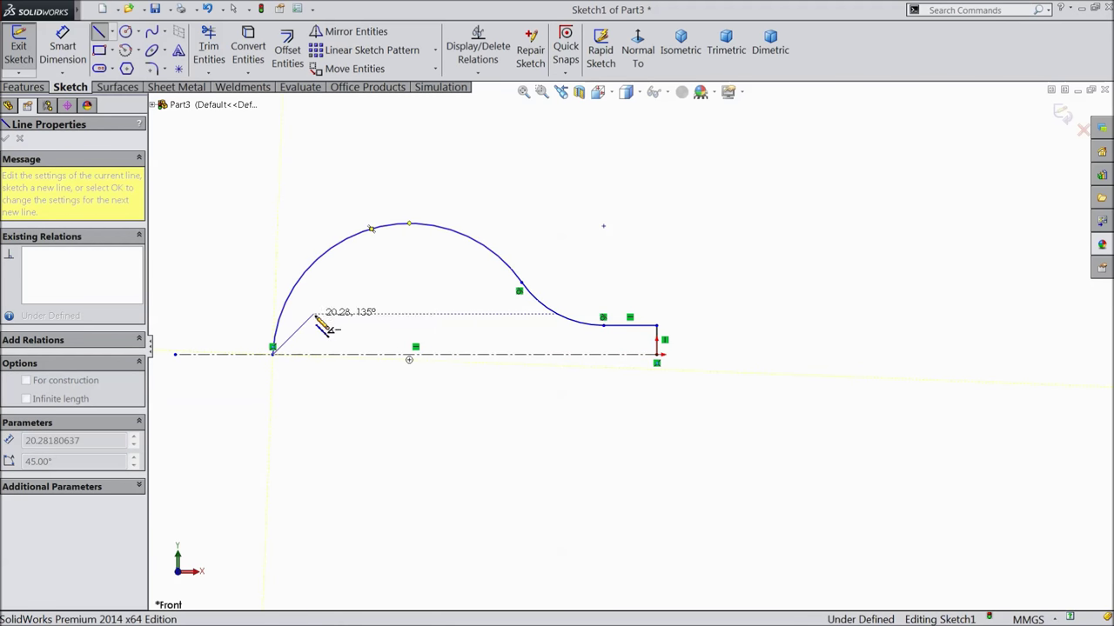
pyautogui.rightClick(315, 102)
# Make the big arc's centre point coincident with the centerline.
pyautogui.click(353, 138)
pyautogui.scroll(-2, 342, 316)
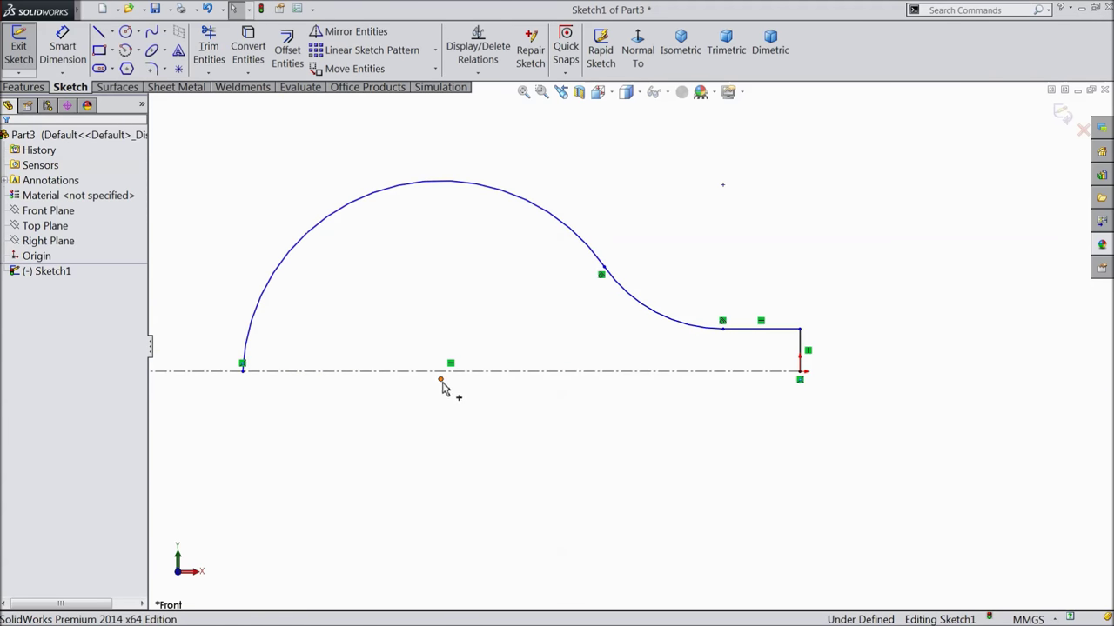
pyautogui.click(441, 381)
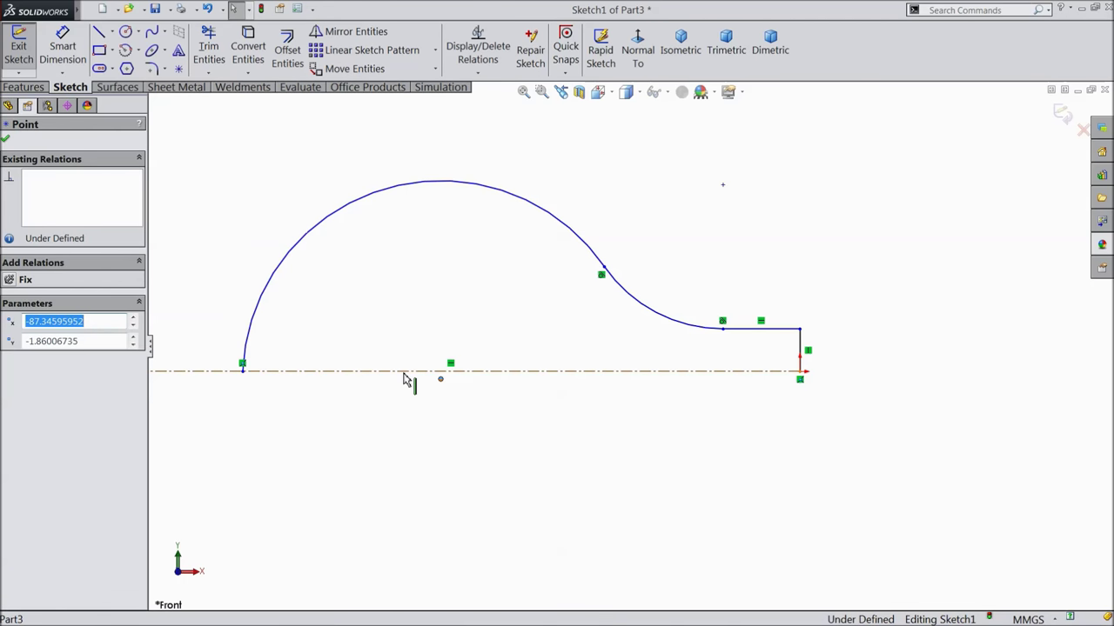
pyautogui.keyDown('ctrl'); pyautogui.click(405, 372); pyautogui.keyUp('ctrl')
pyautogui.click(451, 332)
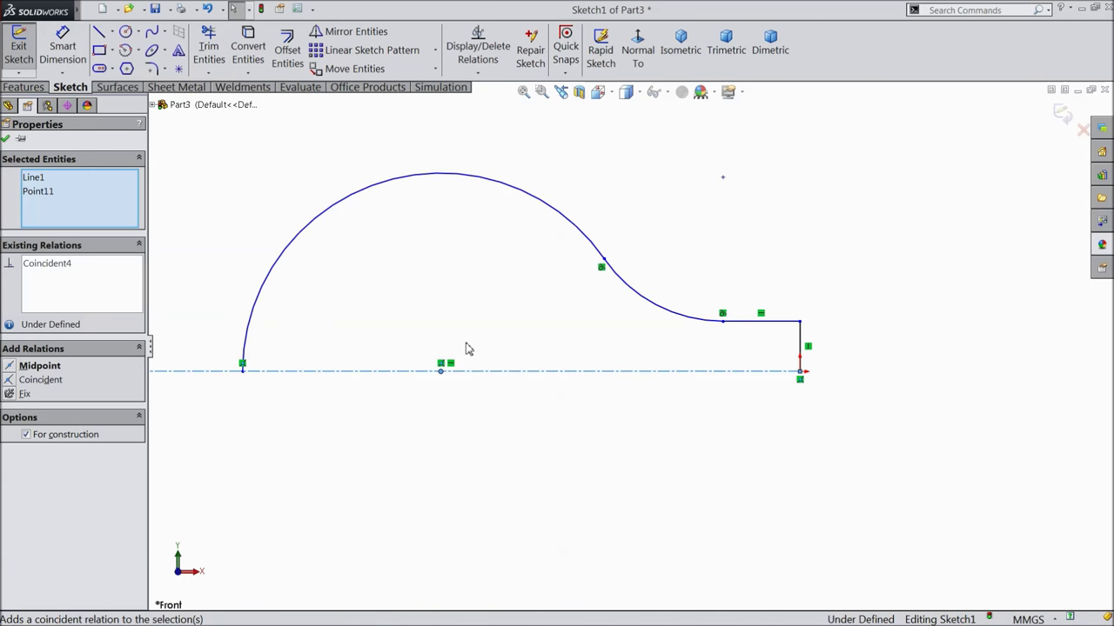
pyautogui.click(6, 141)
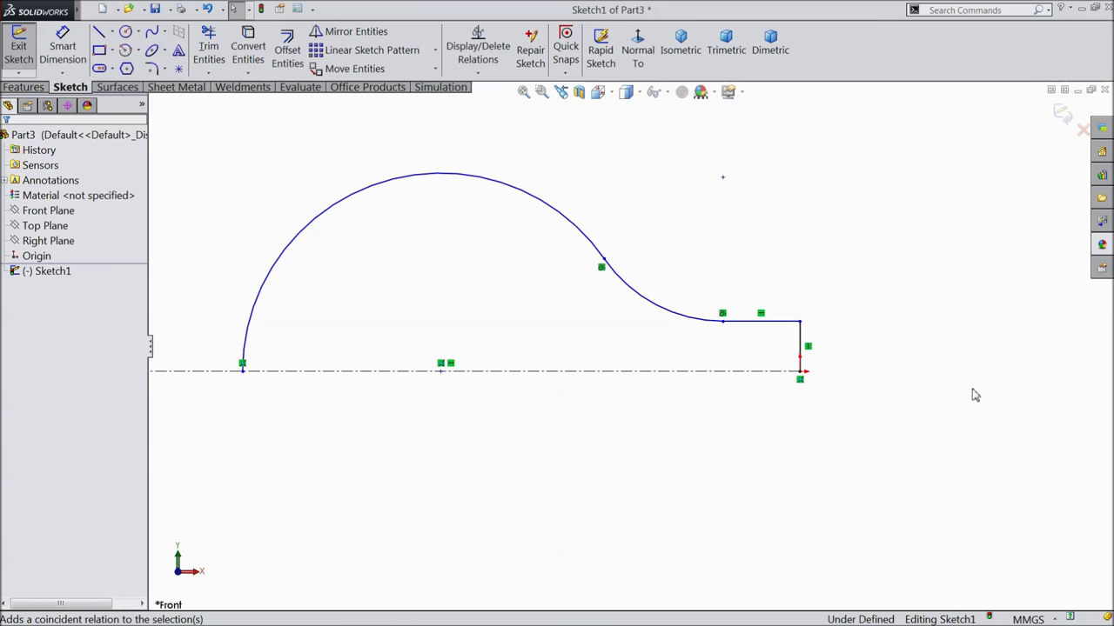
# Convert the short vertical line into construction geometry.
pyautogui.scroll(-2, 841, 364)
pyautogui.click(757, 341)
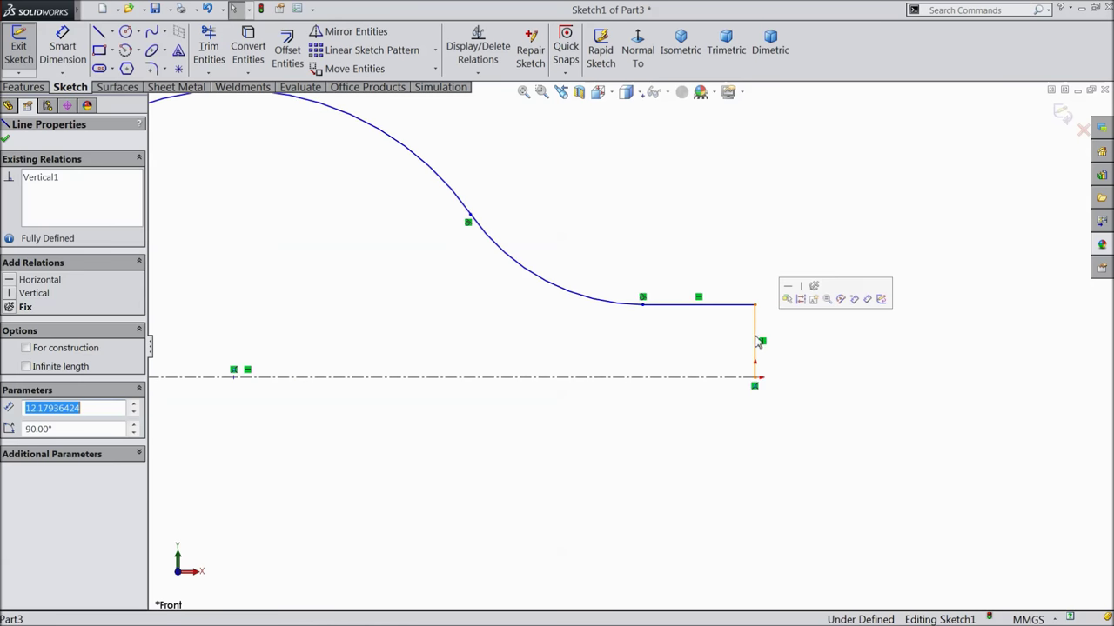
pyautogui.click(800, 300)
pyautogui.scroll(3, 787, 361)
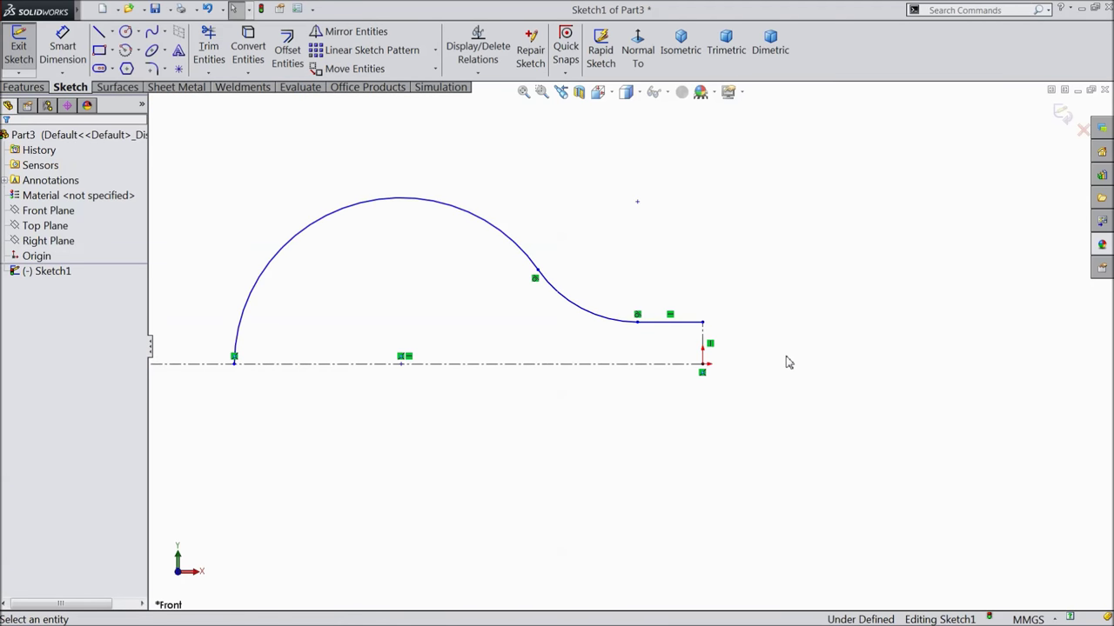
pyautogui.scroll(-2, 450, 291)
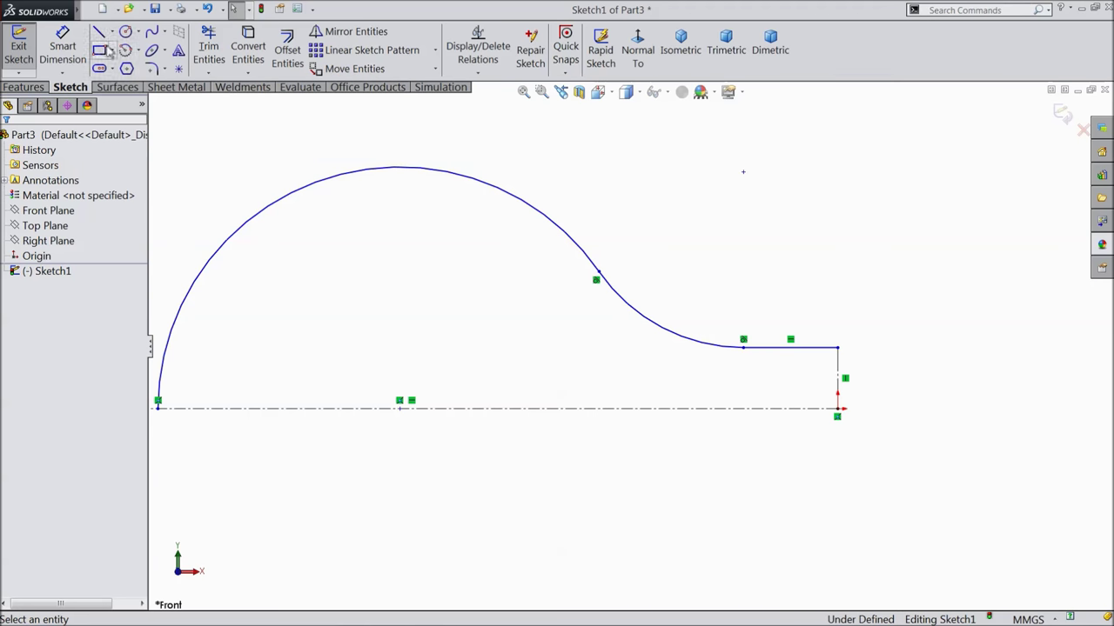
pyautogui.click(63, 46)
# Dimension the vertical height as 5.80 (11.6076/2) and the top horizontal line as 6.
pyautogui.scroll(-3, 887, 383)
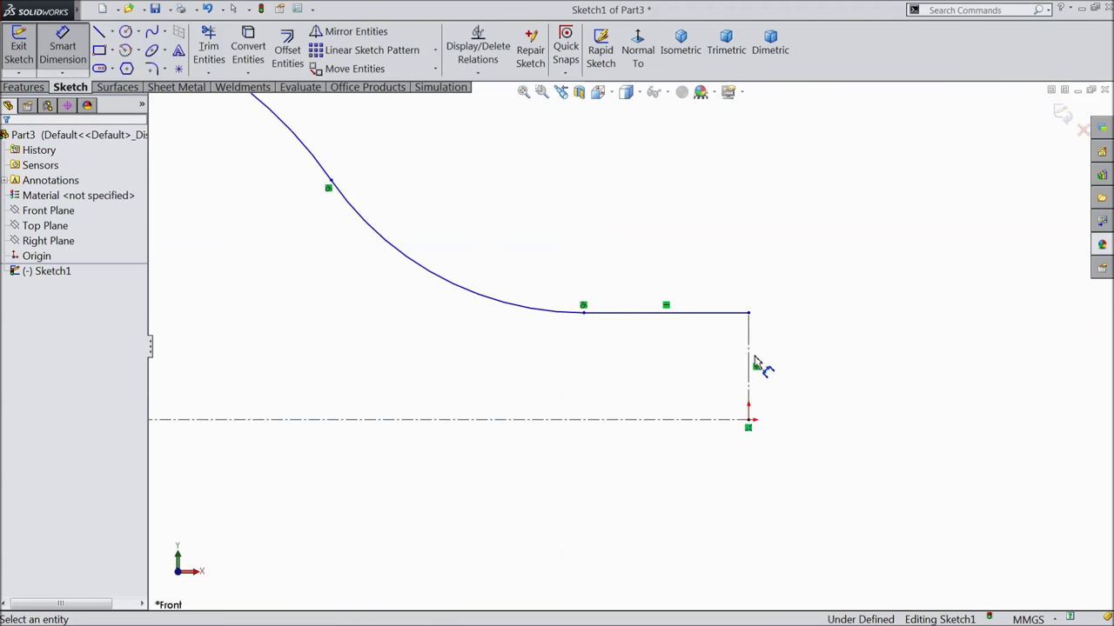
pyautogui.click(717, 315)
pyautogui.click(715, 425)
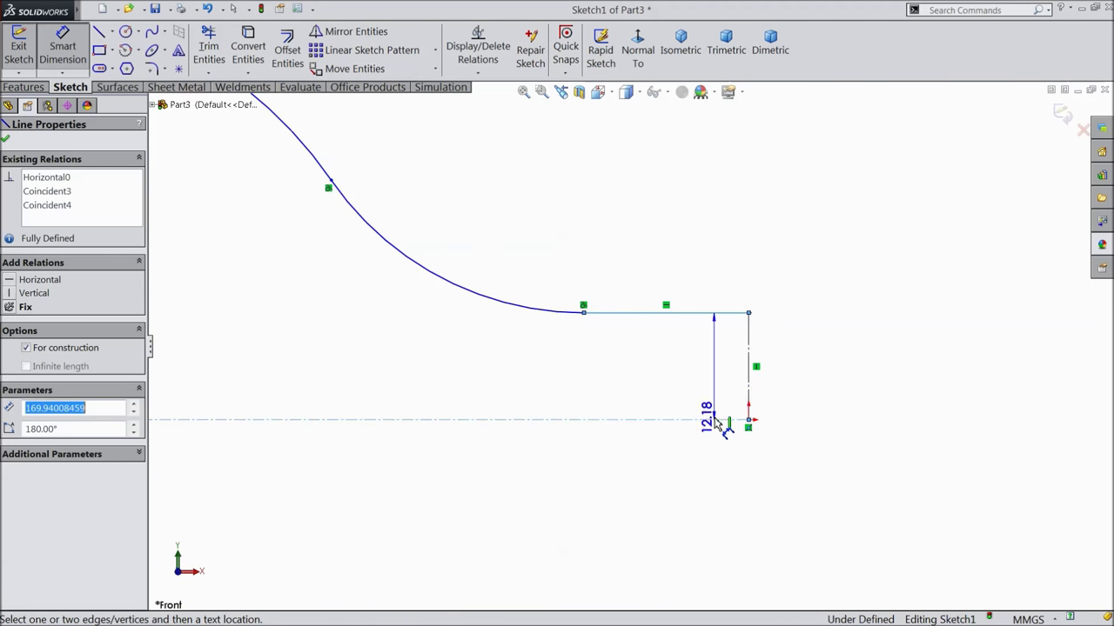
pyautogui.click(813, 376)
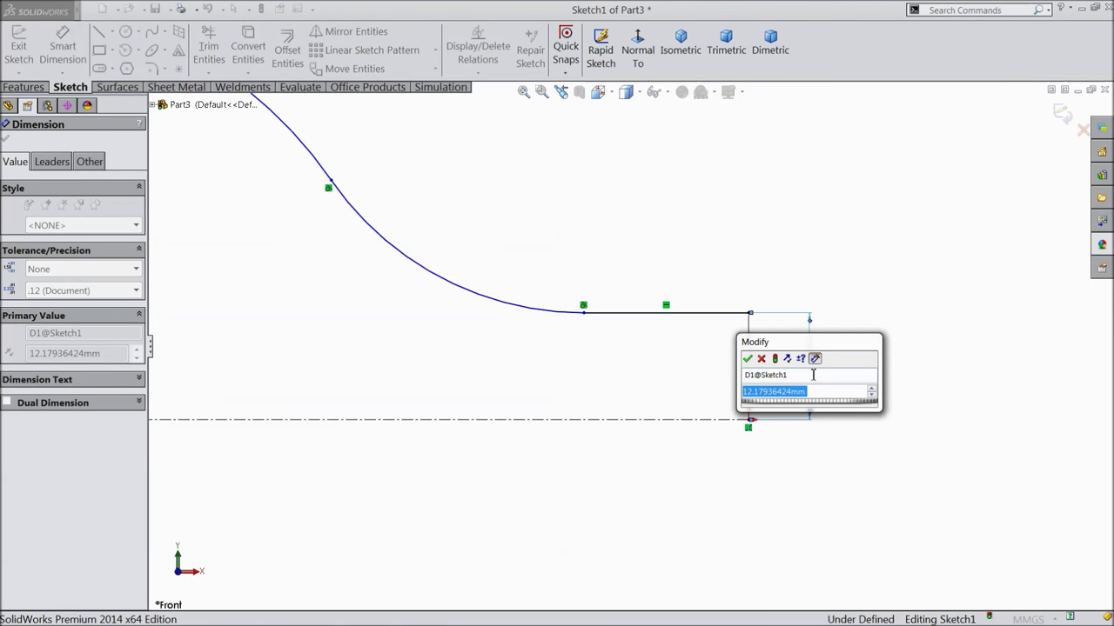
pyautogui.write('11')
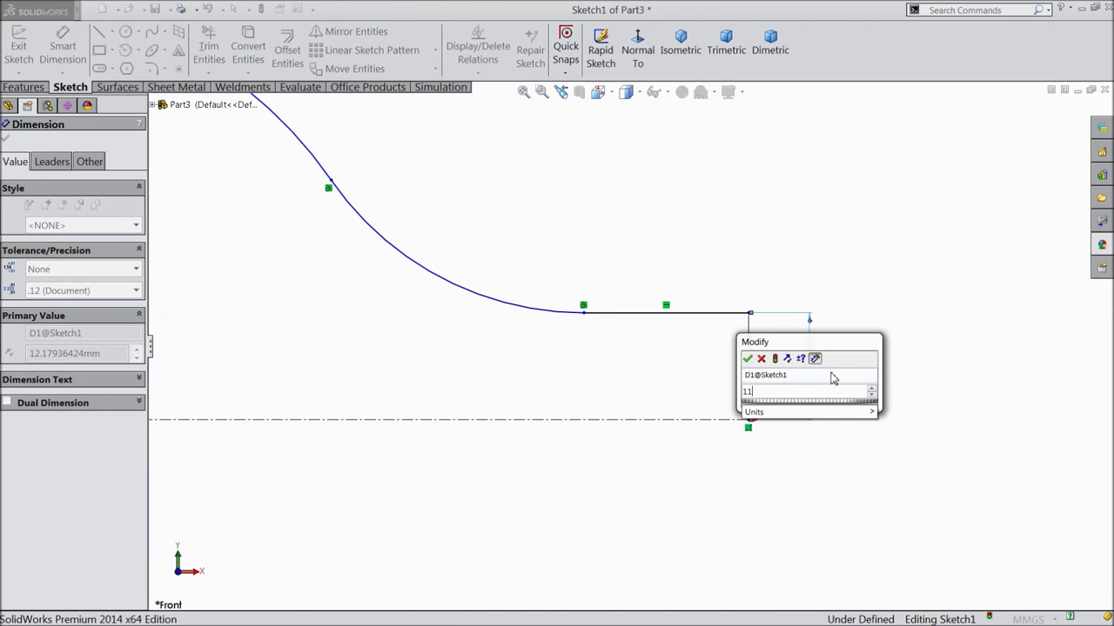
pyautogui.write('.6076/2')
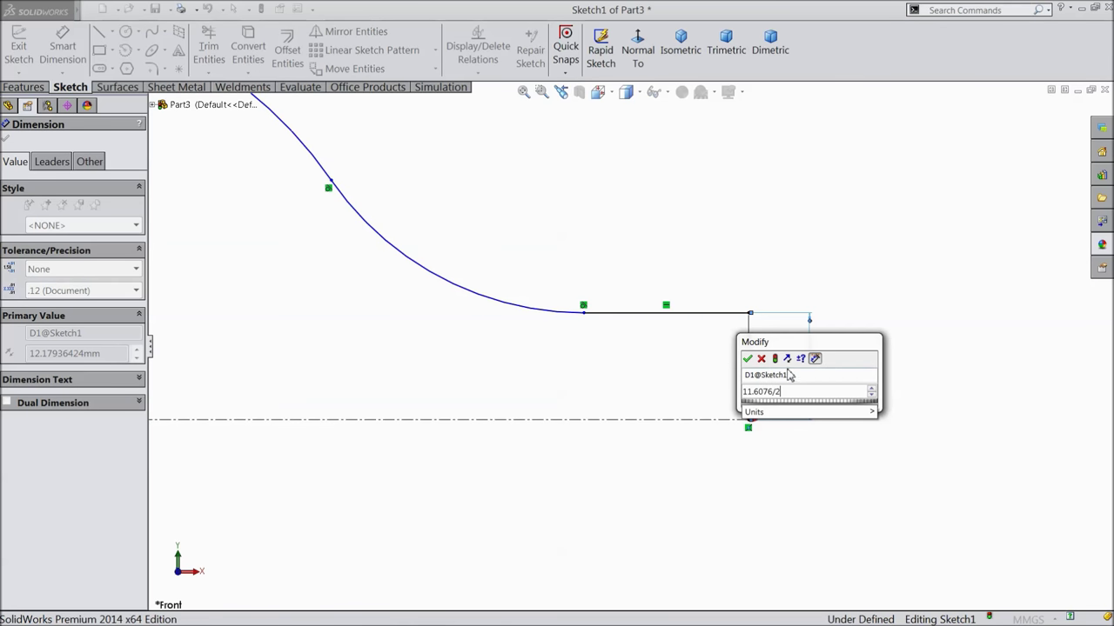
pyautogui.click(747, 359)
pyautogui.click(671, 315)
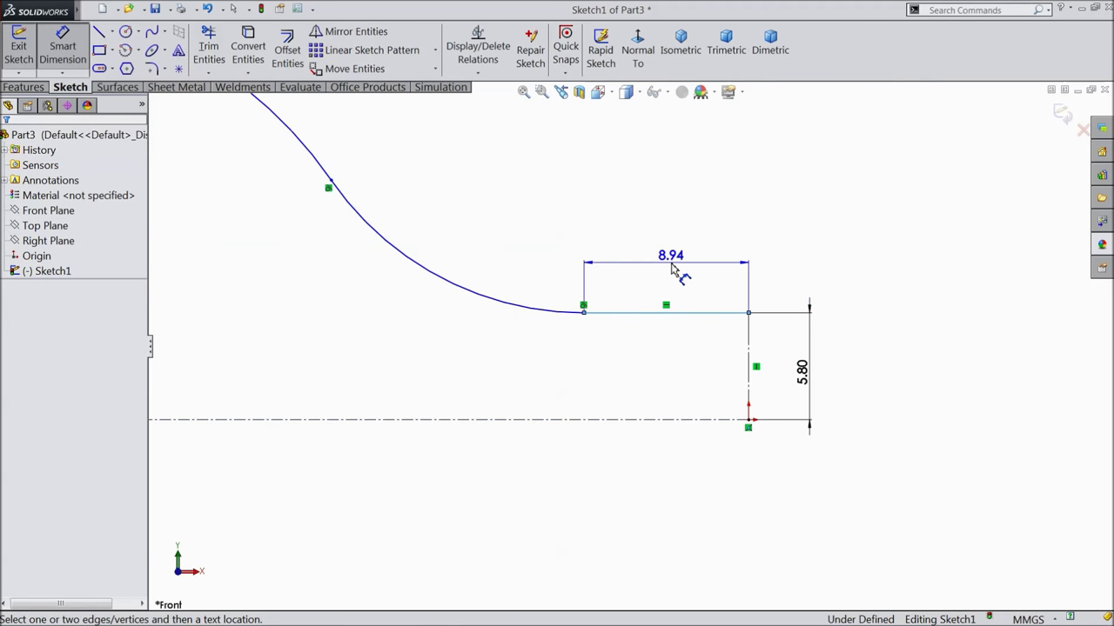
pyautogui.click(670, 259)
pyautogui.write('6')
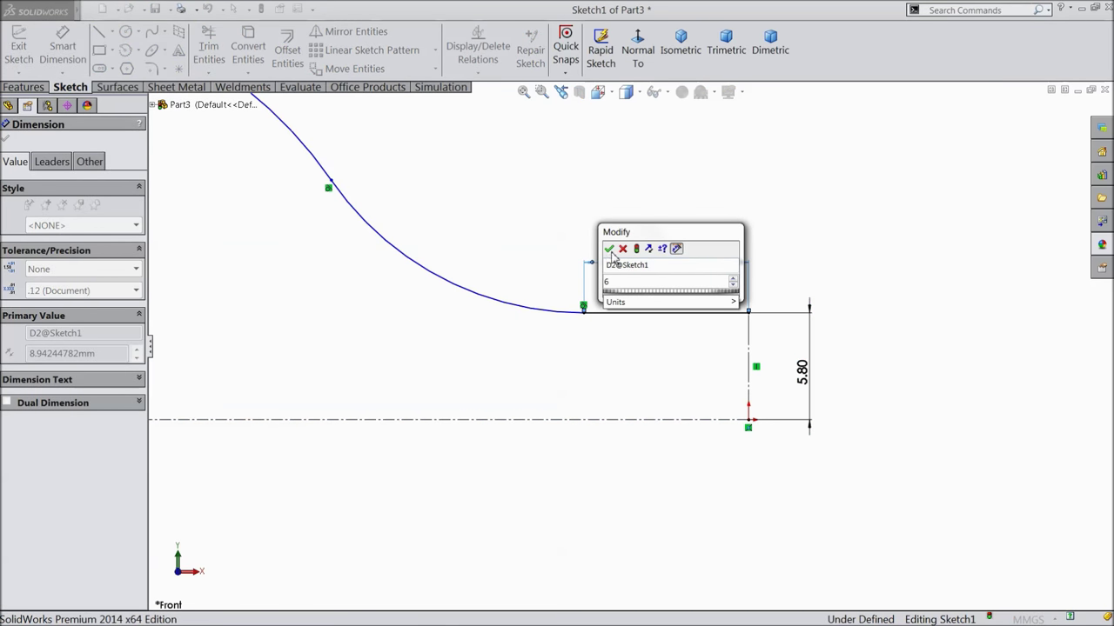
pyautogui.click(609, 250)
# Give the big arc a radius dimension of R29.74.
pyautogui.scroll(4, 626, 318)
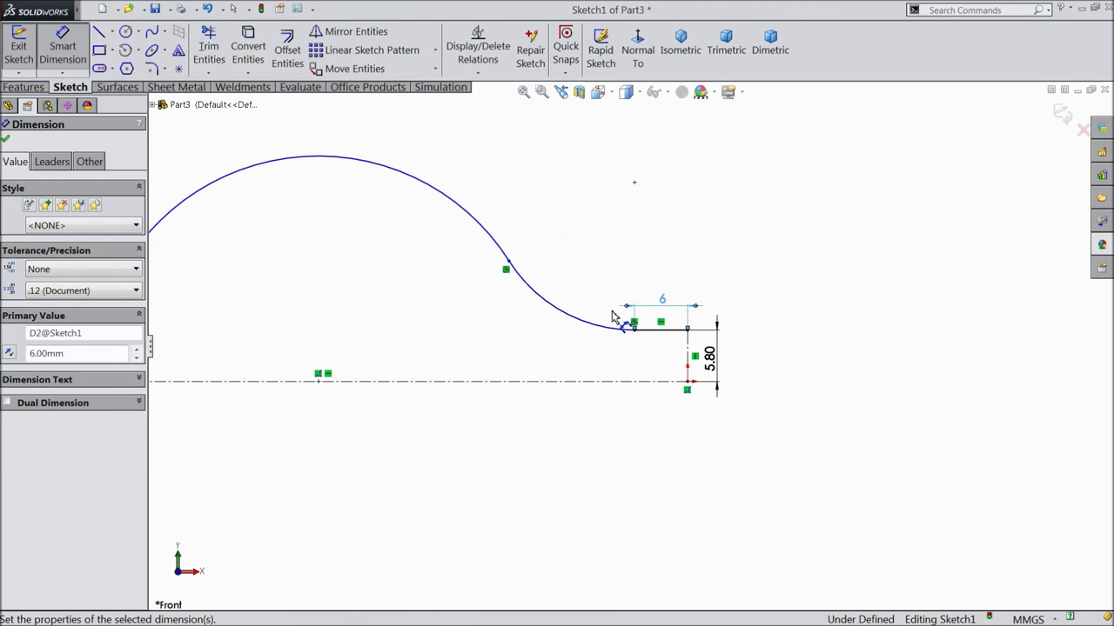
pyautogui.scroll(3, 591, 318)
pyautogui.scroll(-3, 531, 307)
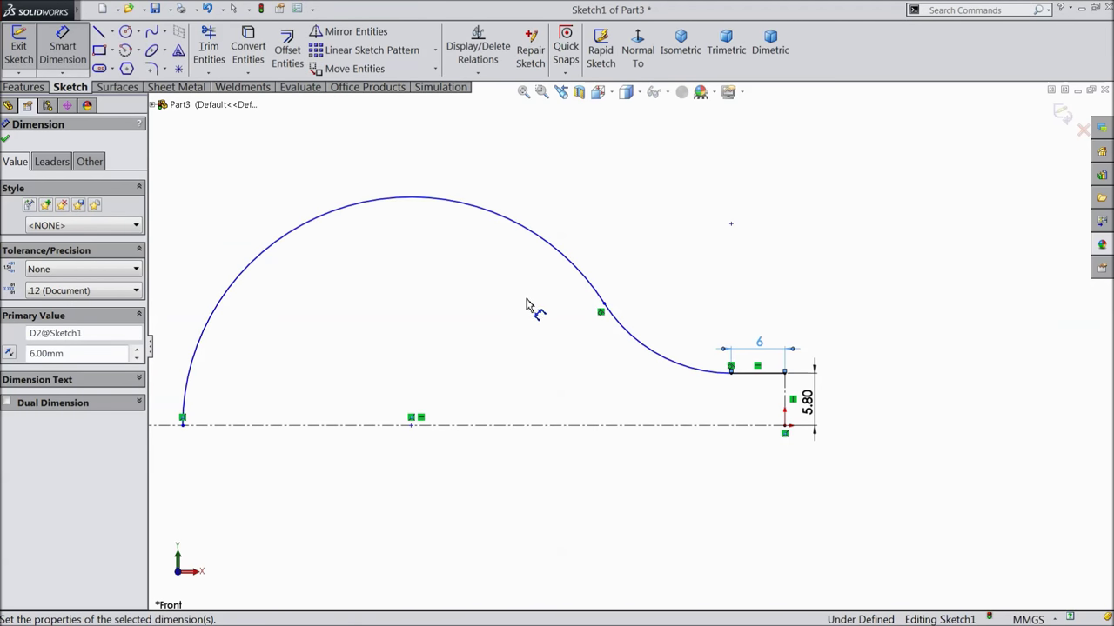
pyautogui.click(300, 232)
pyautogui.click(281, 209)
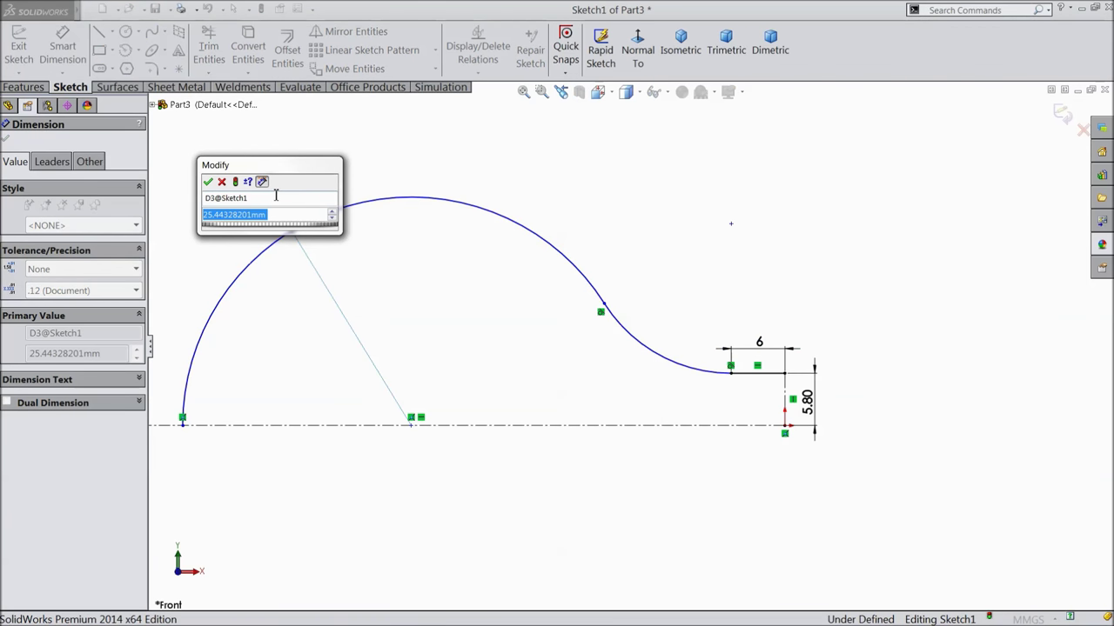
pyautogui.write('29.74')
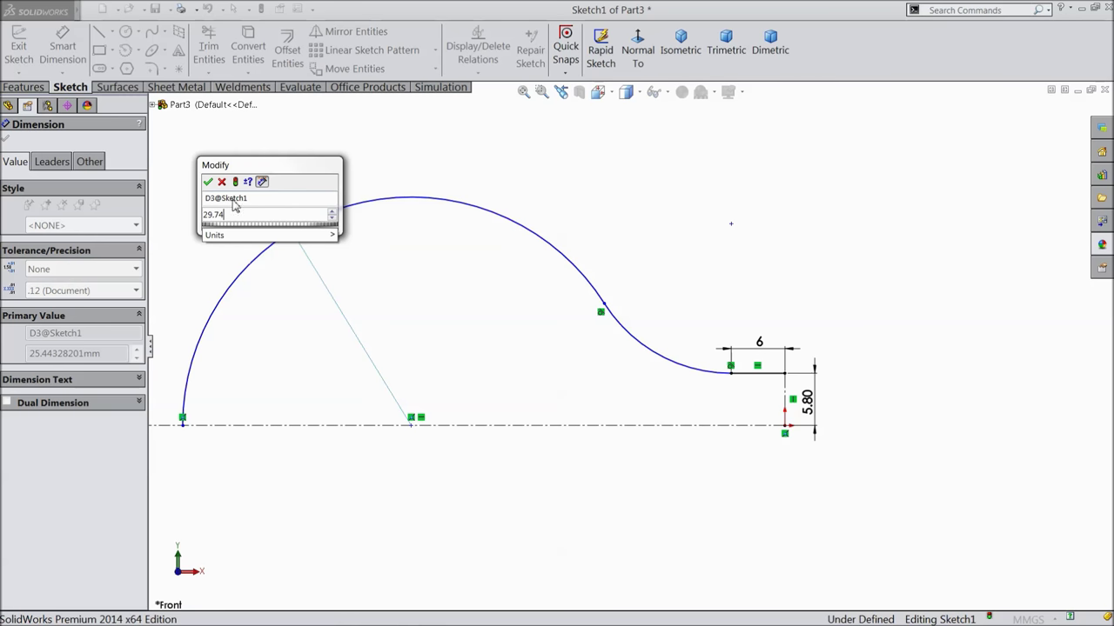
pyautogui.click(208, 183)
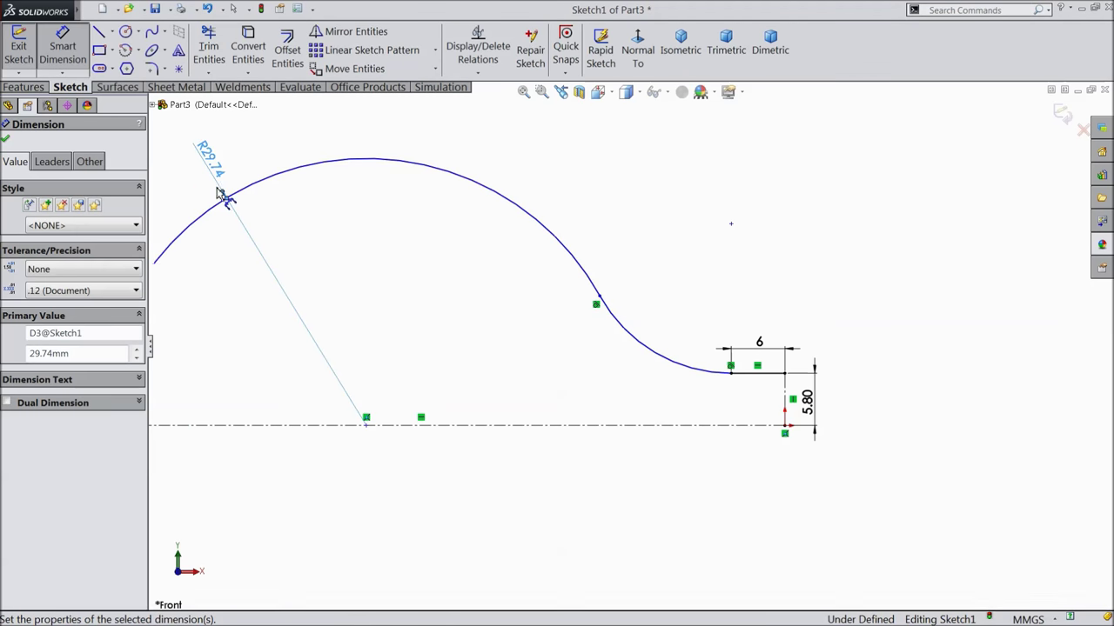
pyautogui.scroll(3, 390, 294)
pyautogui.scroll(-3, 594, 357)
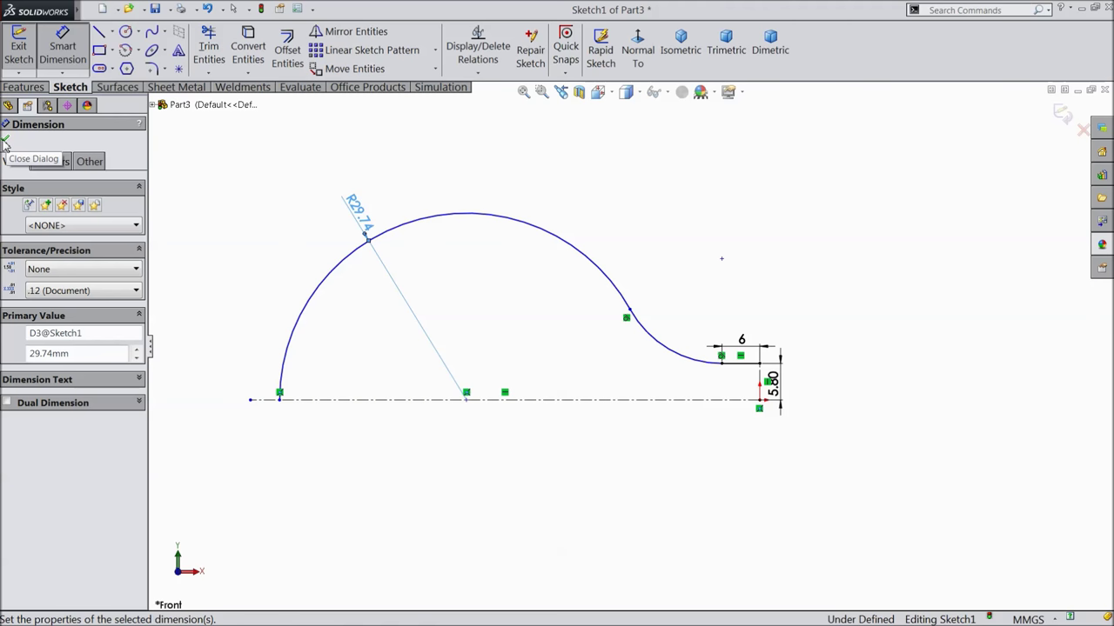
pyautogui.click(5, 144)
# Drag the point where the two arcs meet up and to the left to reshape the curve.
pyautogui.scroll(-2, 651, 340)
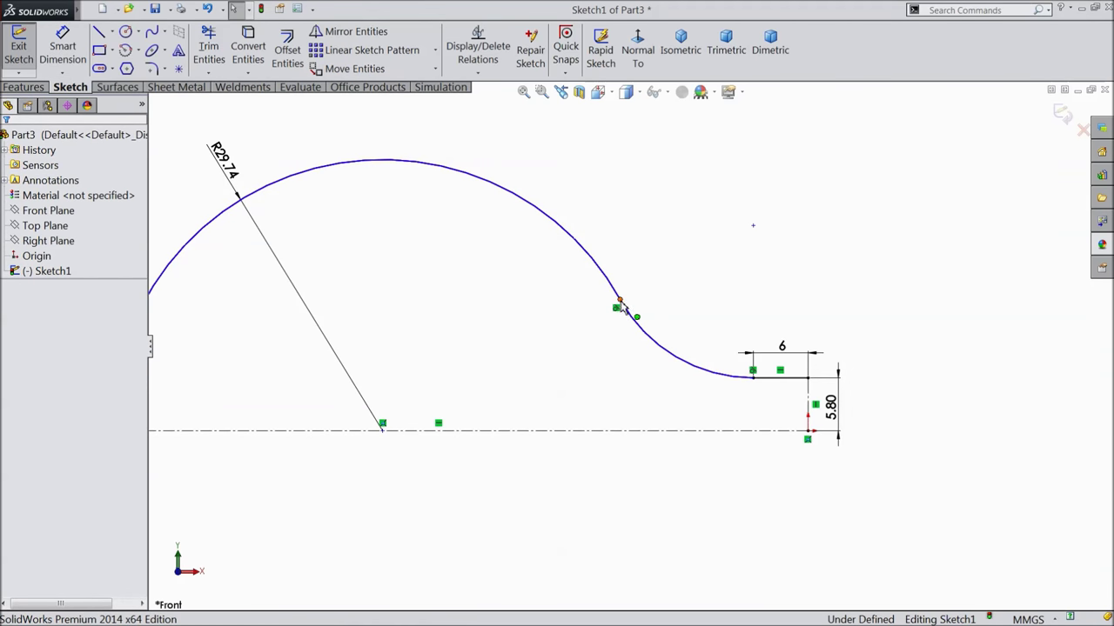
pyautogui.moveTo(621, 305); pyautogui.dragTo(600, 273)
pyautogui.scroll(2, 609, 322)
pyautogui.scroll(-1, 632, 362)
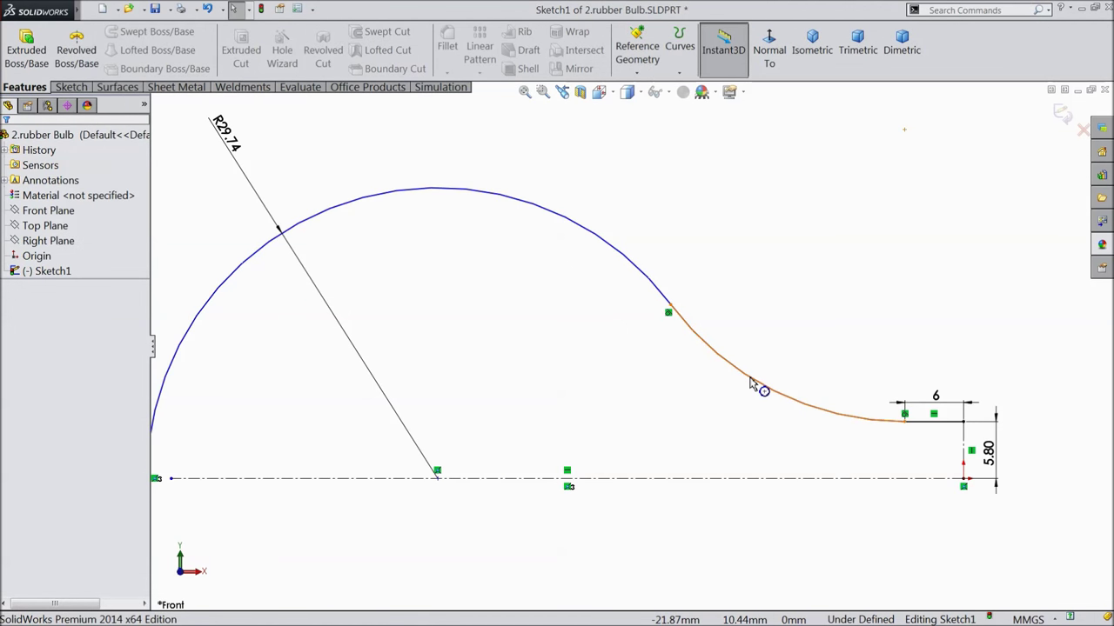
# Delete the lower arc and shorten the top arc by dragging its endpoint back.
pyautogui.click(752, 383)
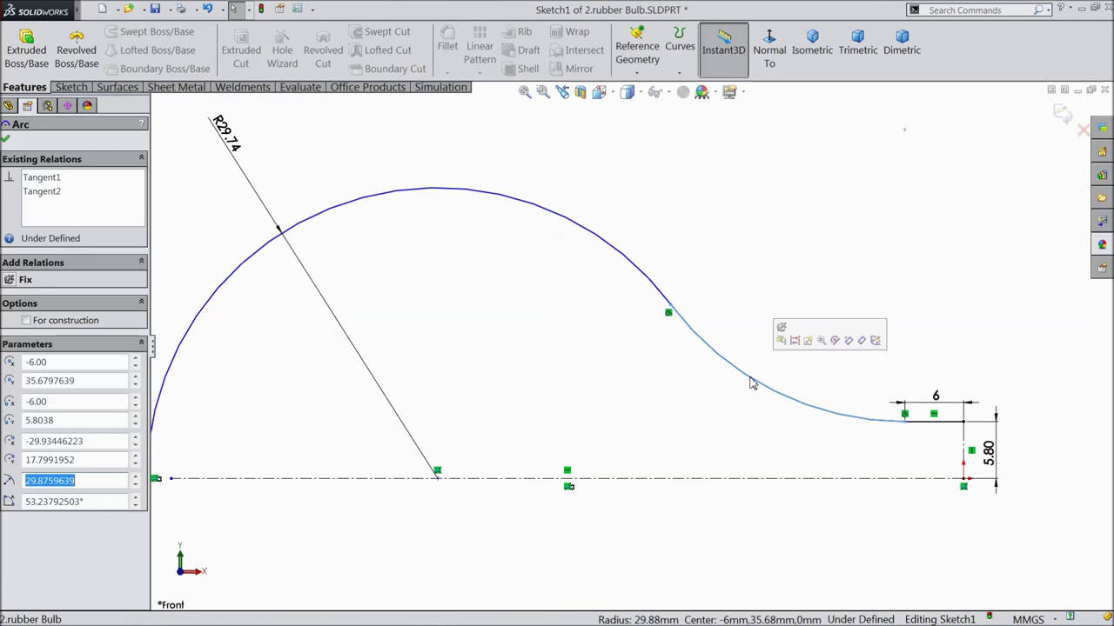
pyautogui.press('Delete')
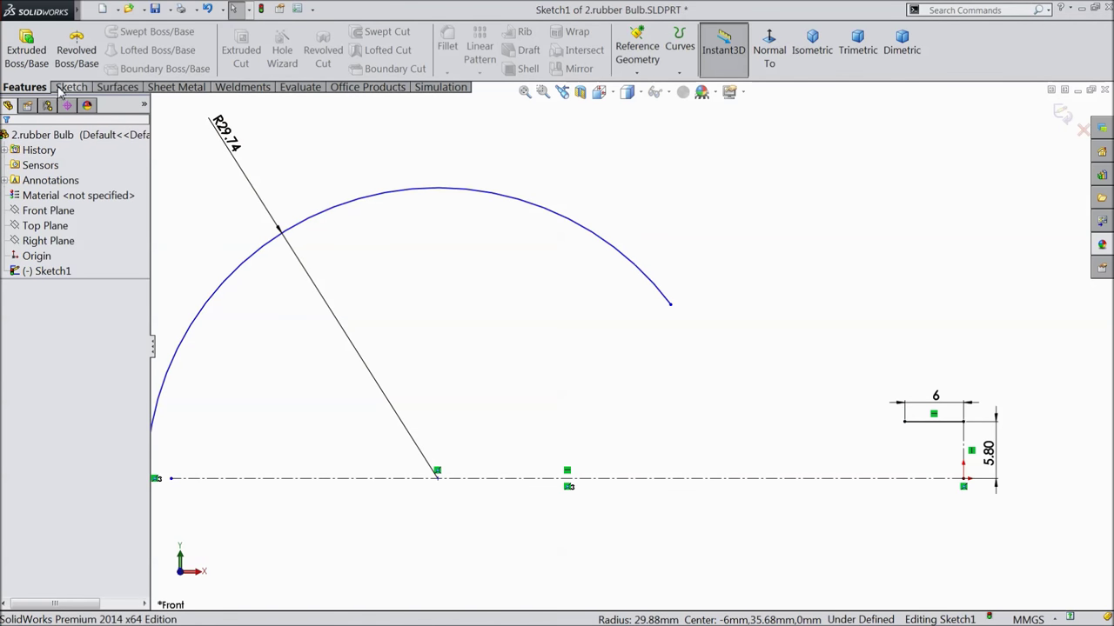
pyautogui.click(61, 88)
pyautogui.click(151, 32)
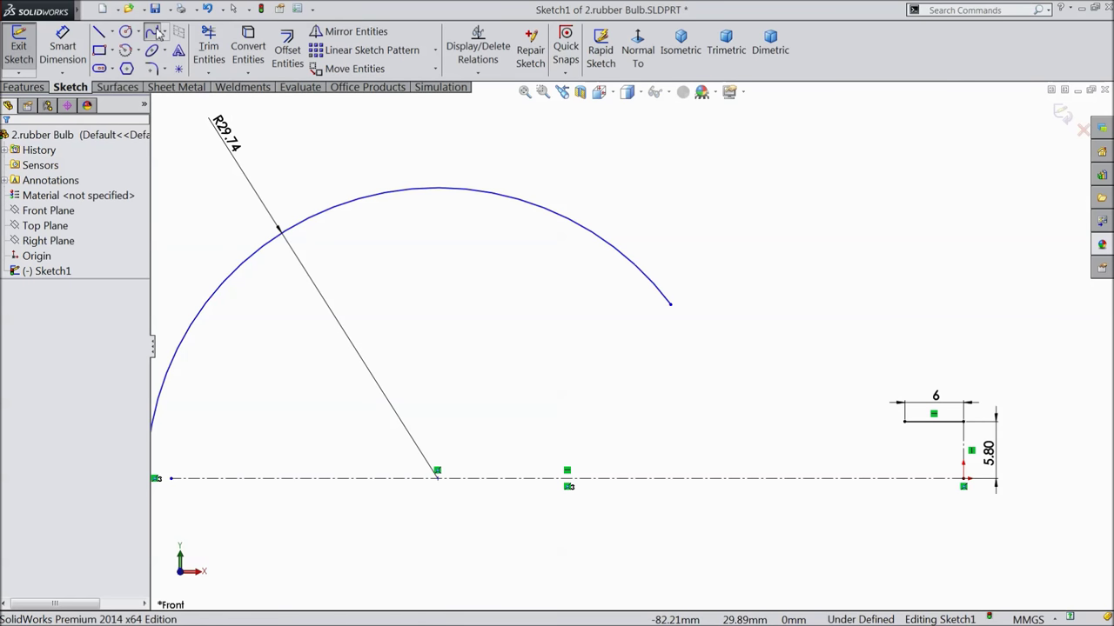
pyautogui.press('Escape')
pyautogui.moveTo(670, 303); pyautogui.dragTo(617, 256)
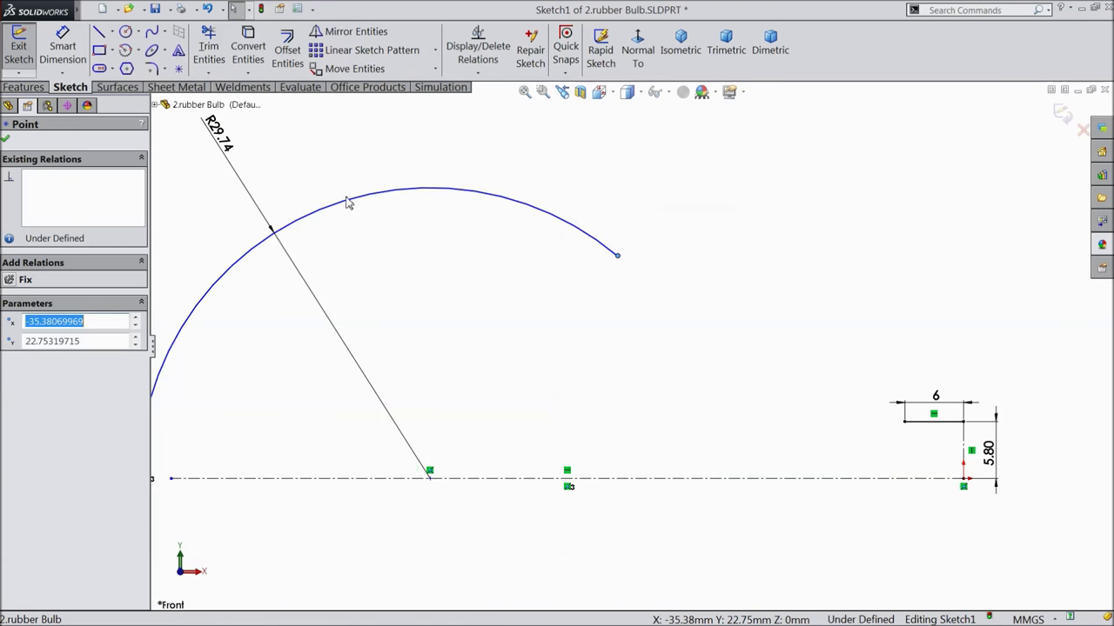
# Draw a spline from the top arc's end through a middle point to the 6 mm flat's corner.
pyautogui.click(152, 32)
pyautogui.click(617, 255)
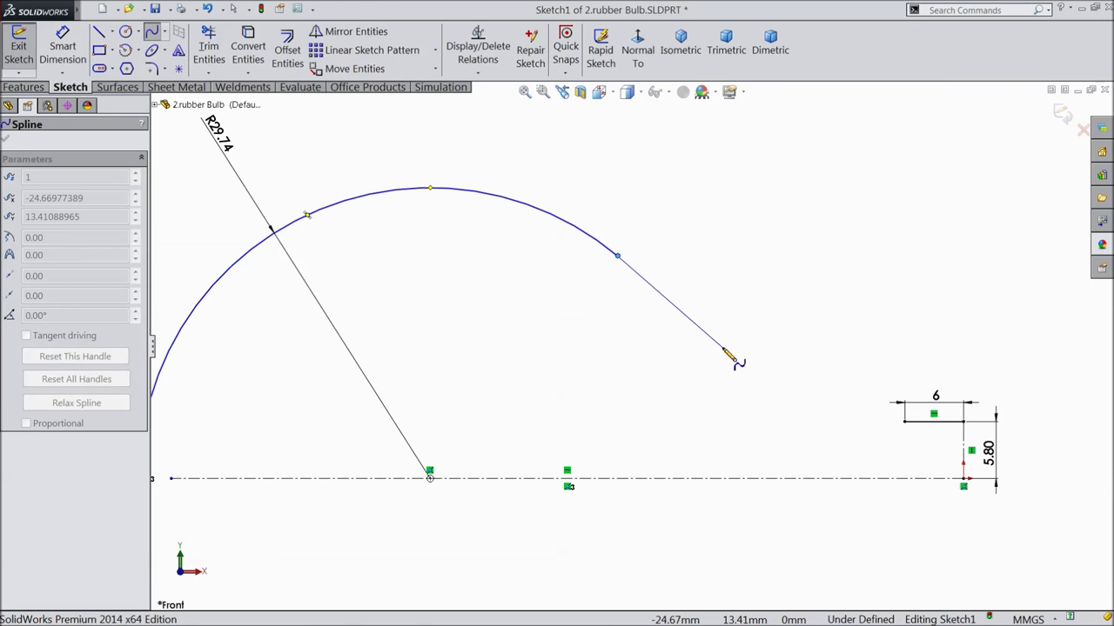
pyautogui.click(722, 345)
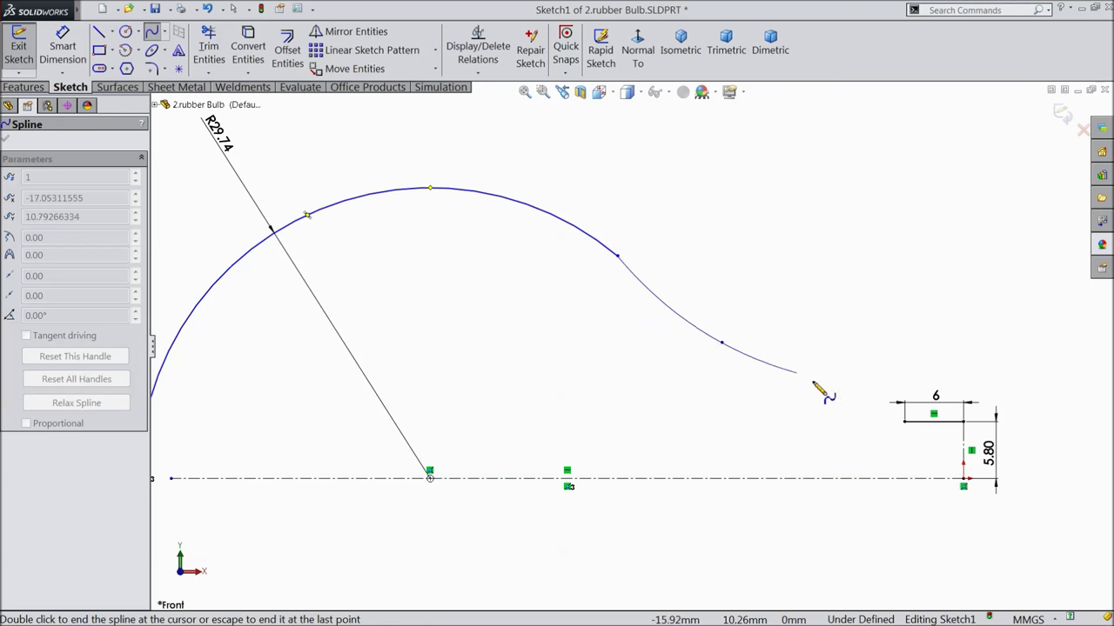
pyautogui.click(905, 424)
# End the spline and adjust its tangent where it joins the top arc.
pyautogui.rightClick(848, 315)
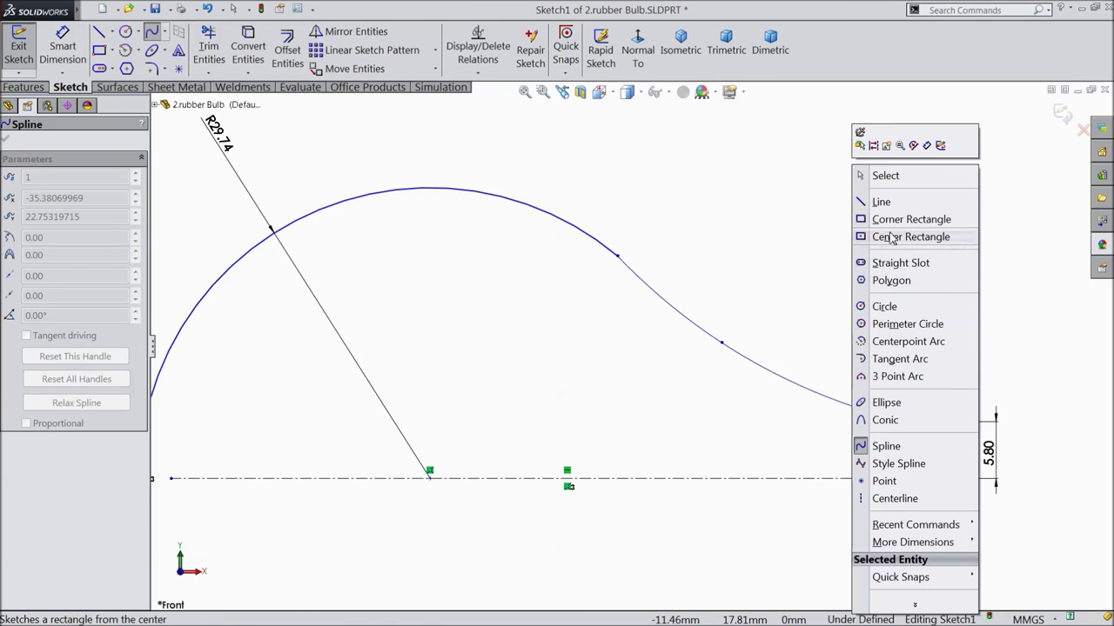
pyautogui.click(882, 180)
pyautogui.scroll(-2, 640, 278)
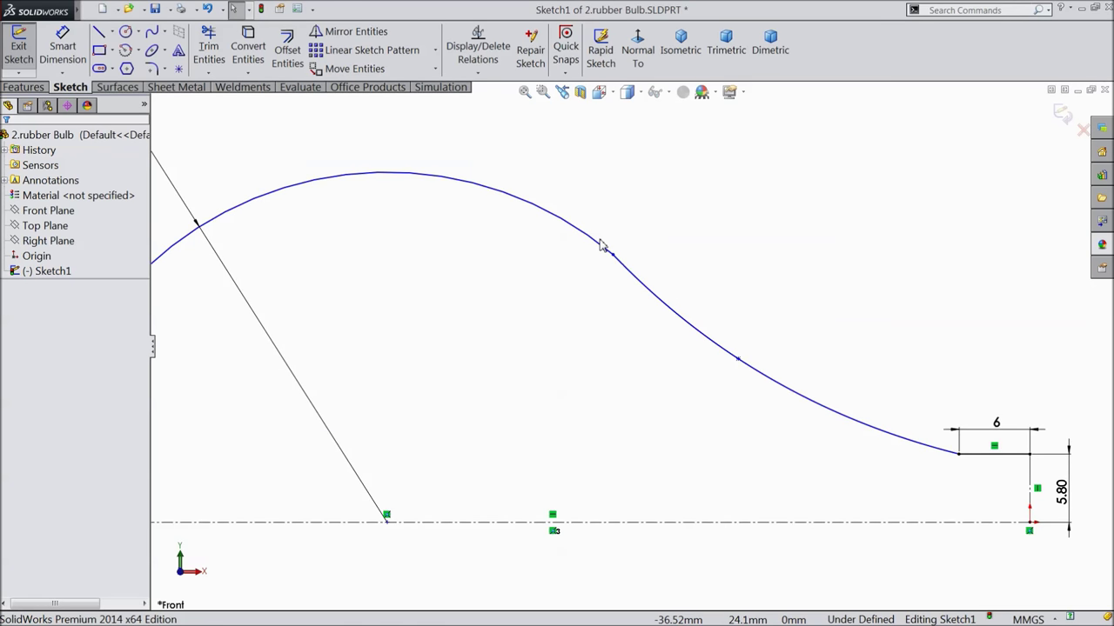
pyautogui.click(600, 252)
pyautogui.press('capslock')
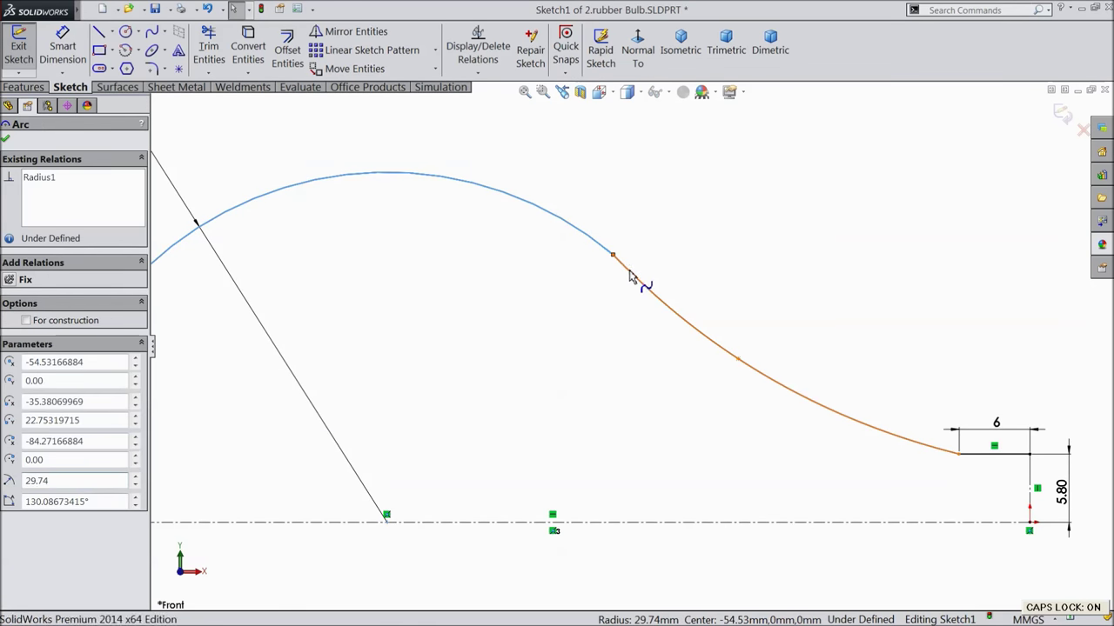
pyautogui.click(641, 281)
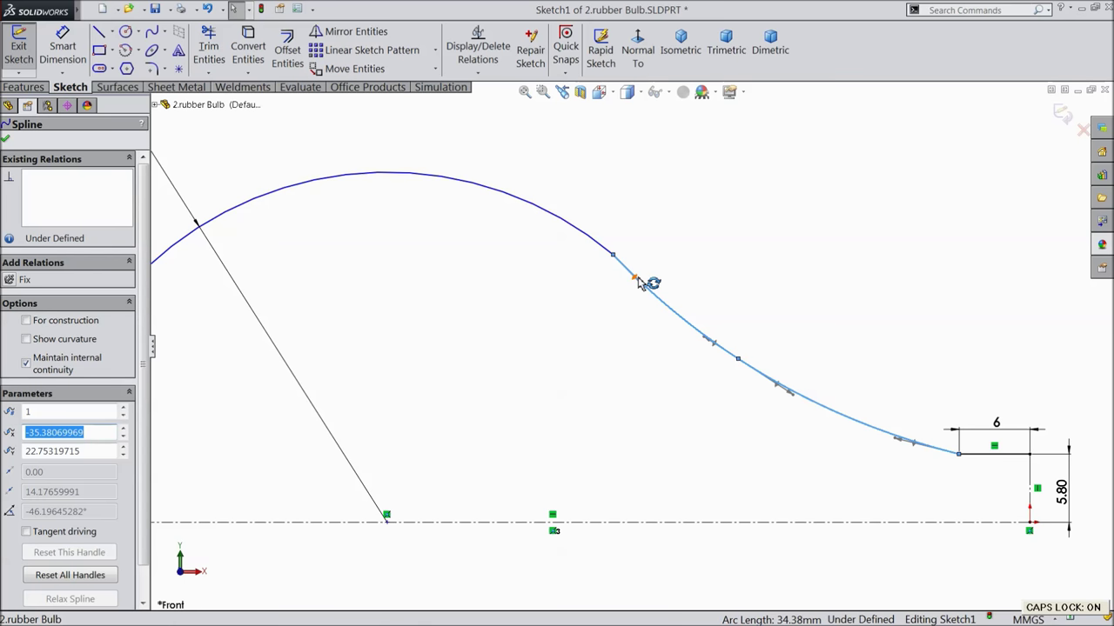
pyautogui.moveTo(641, 281); pyautogui.dragTo(640, 281)
# Refine the spline's middle points and end tangent so the curve eases into the 6 flat.
pyautogui.click(739, 361)
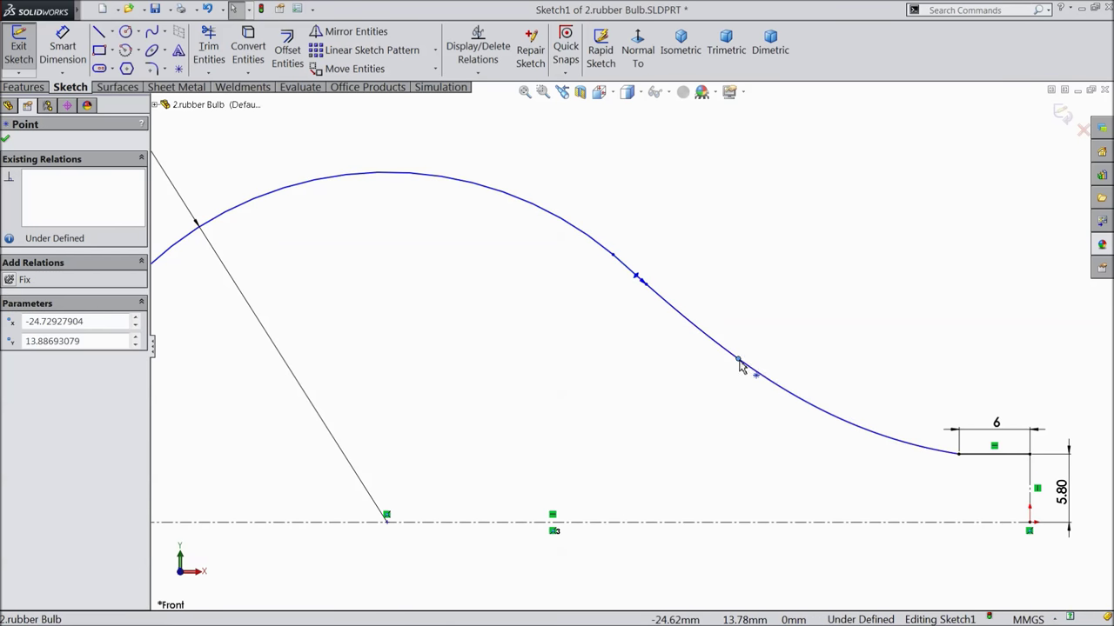
pyautogui.moveTo(747, 361); pyautogui.dragTo(745, 364)
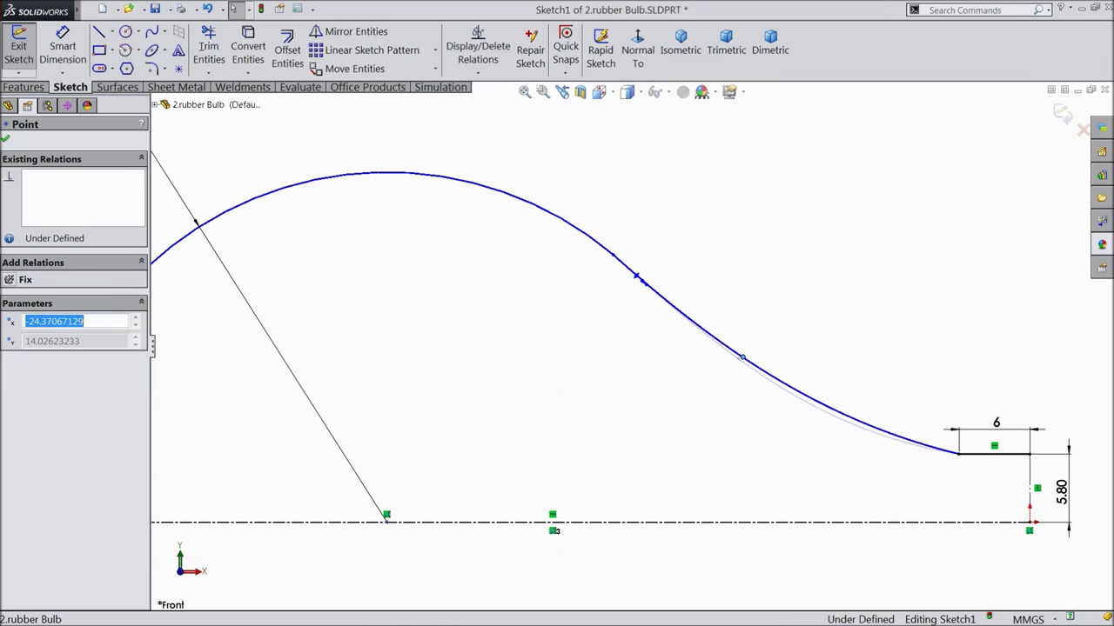
pyautogui.click(929, 451)
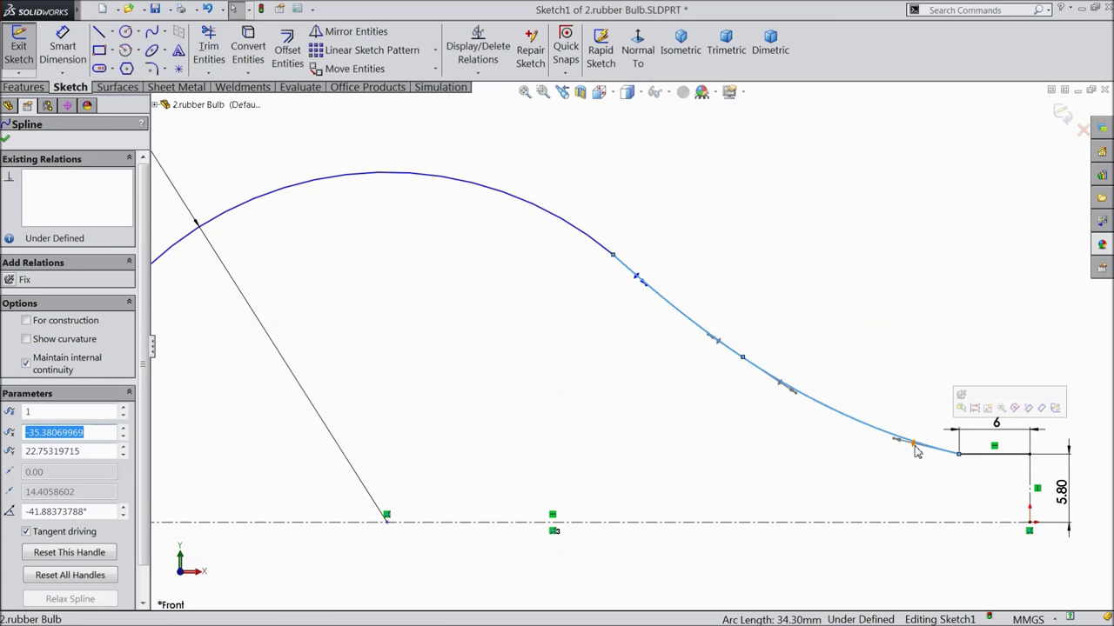
pyautogui.moveTo(913, 451); pyautogui.dragTo(901, 447)
pyautogui.scroll(3, 902, 447)
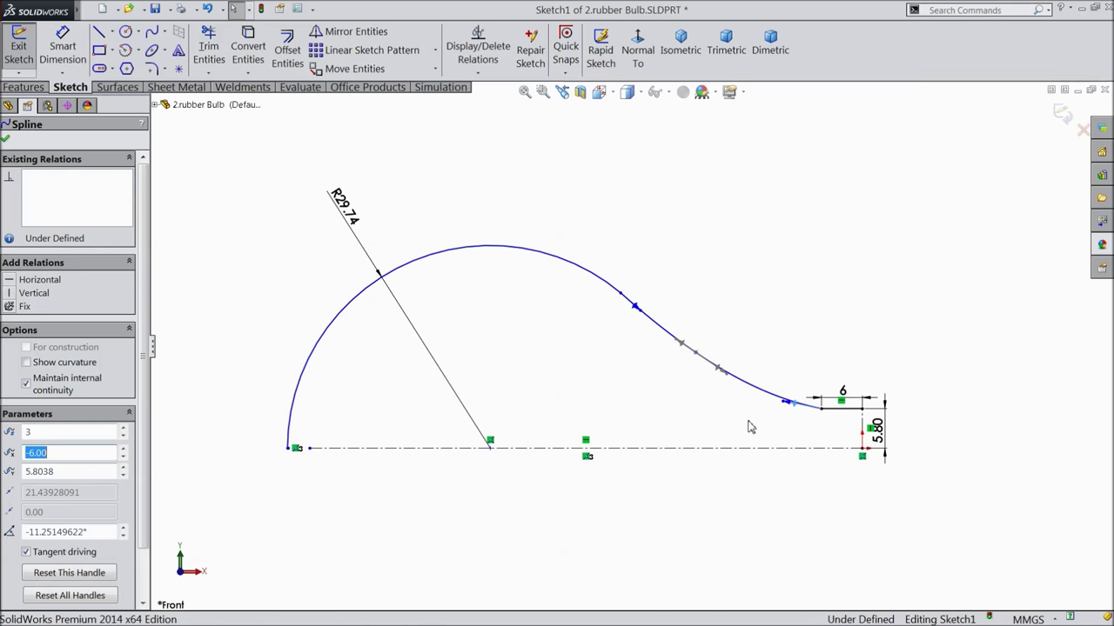
pyautogui.scroll(1, 755, 410)
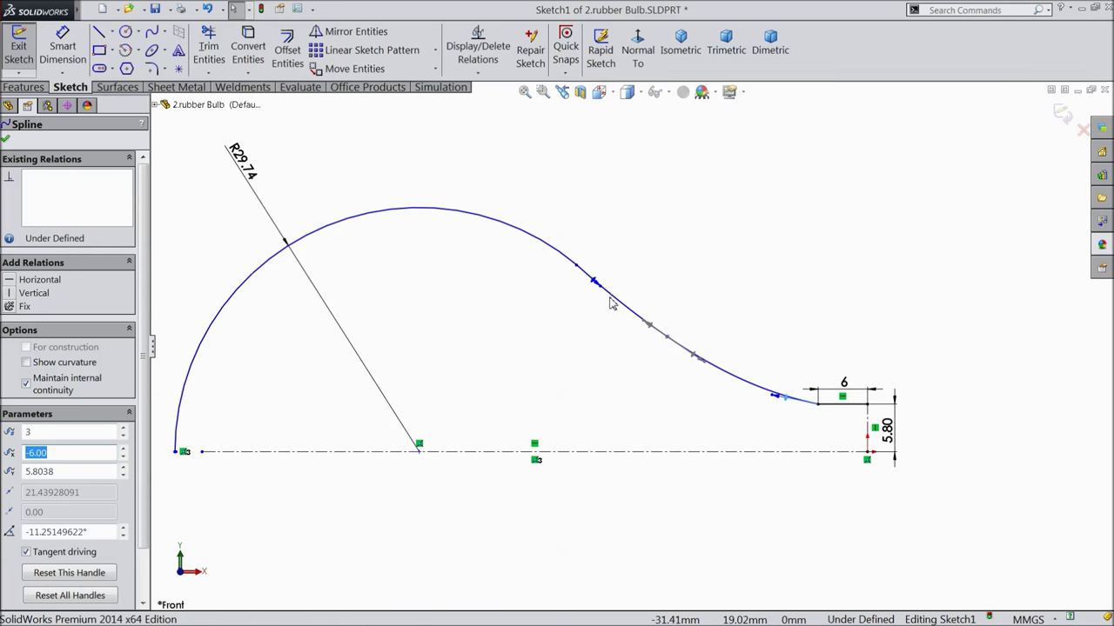
pyautogui.scroll(-1, 609, 305)
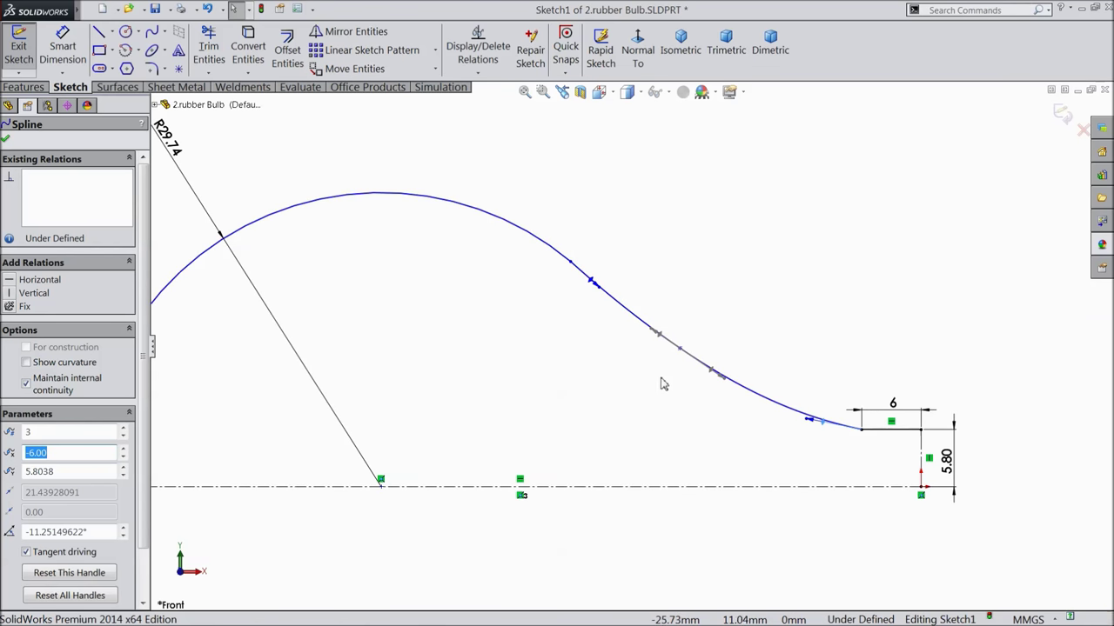
pyautogui.scroll(-2, 879, 444)
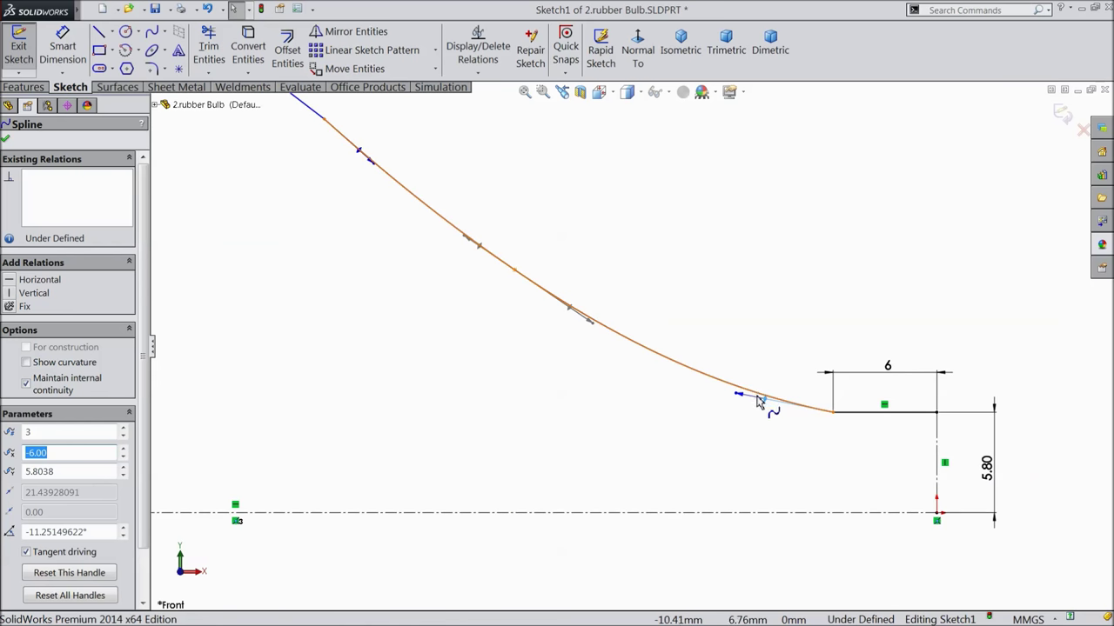
pyautogui.moveTo(758, 402); pyautogui.dragTo(763, 406)
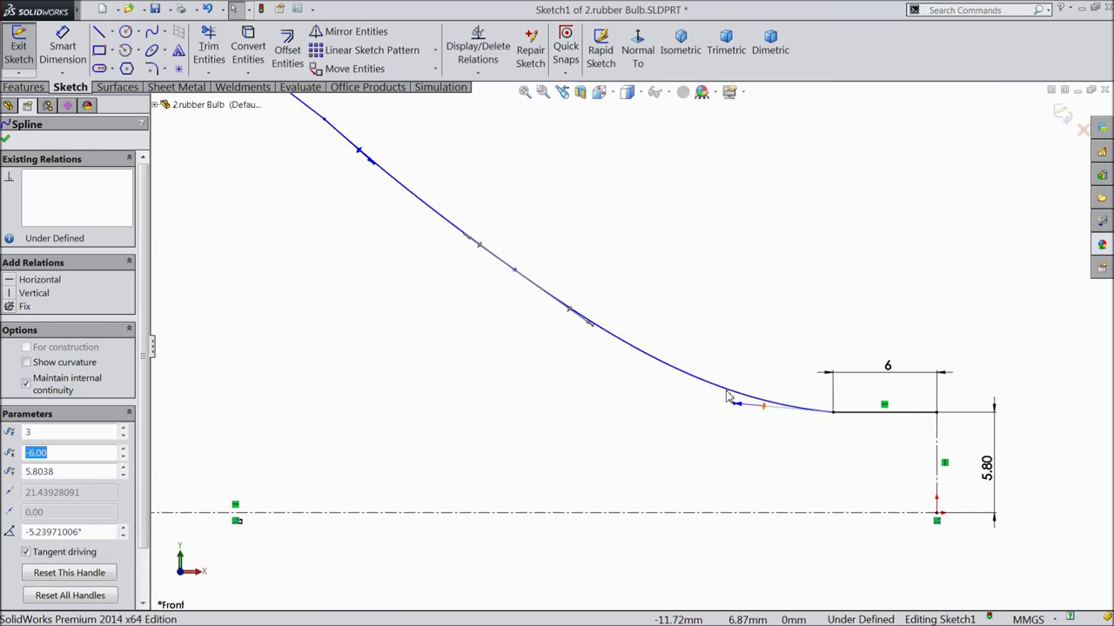
pyautogui.click(514, 274)
pyautogui.moveTo(511, 285); pyautogui.dragTo(508, 285)
pyautogui.scroll(4, 522, 313)
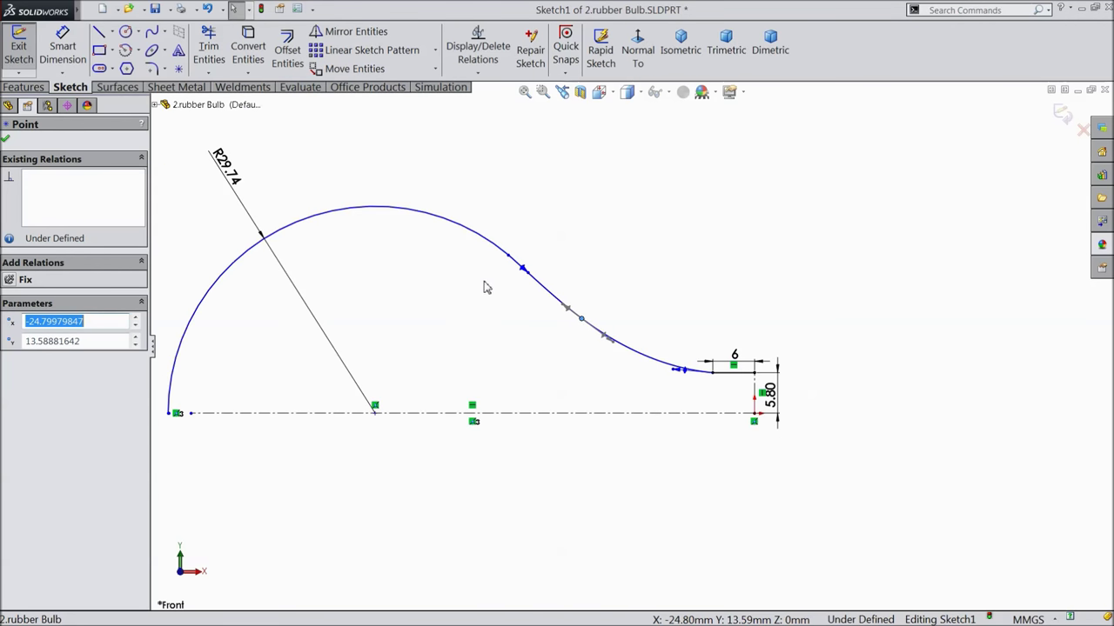
# Dimension the distance between the profile's left and right endpoints as 83.62.
pyautogui.click(63, 48)
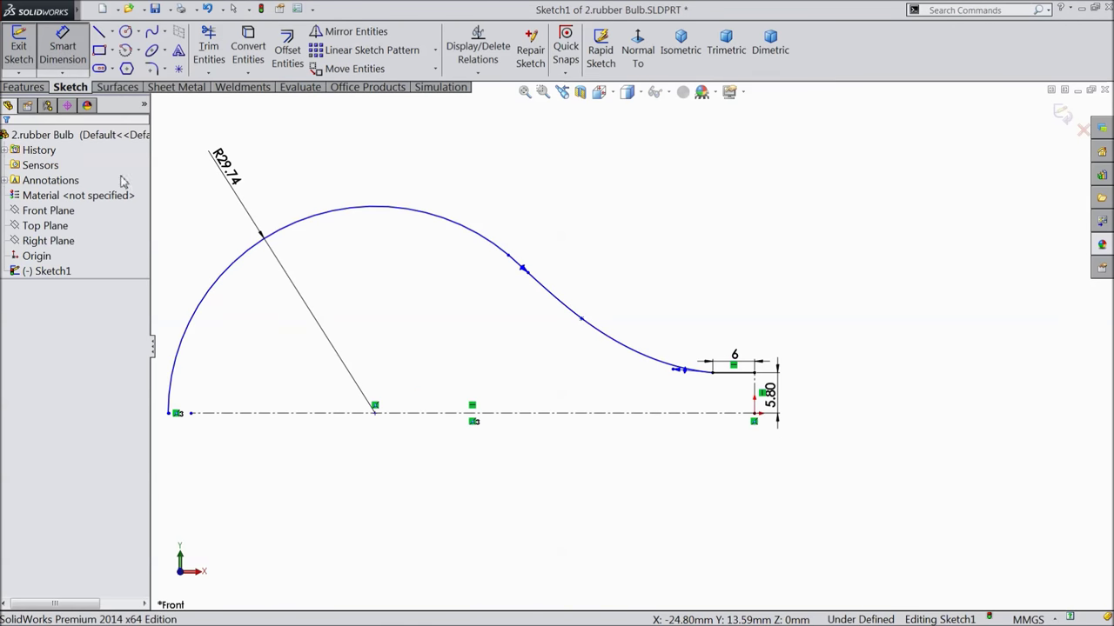
pyautogui.click(175, 414)
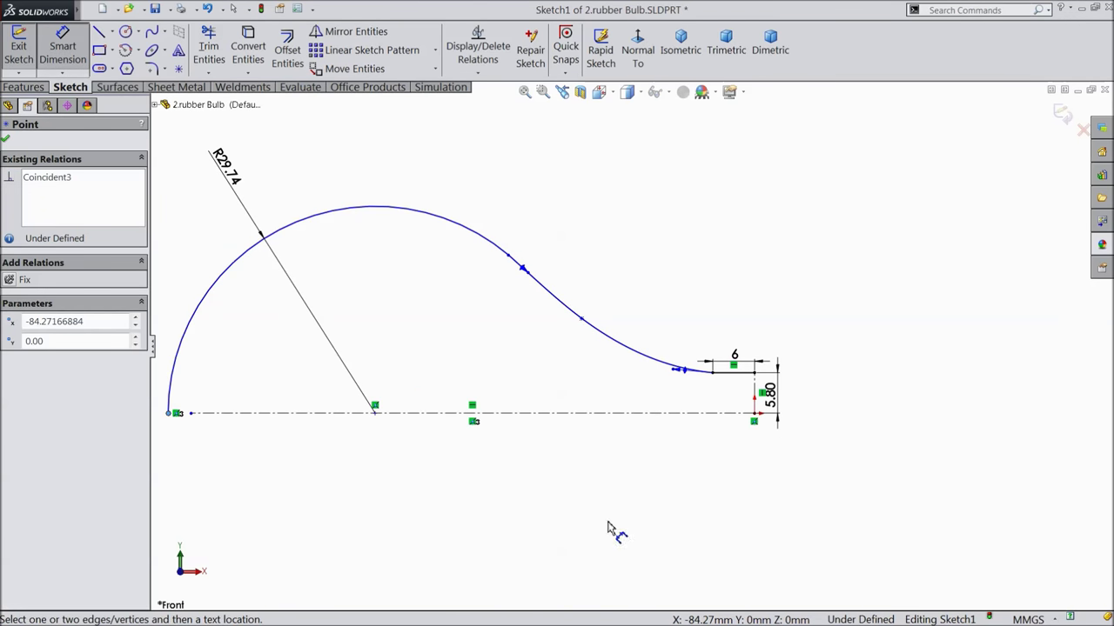
pyautogui.click(754, 415)
pyautogui.click(459, 477)
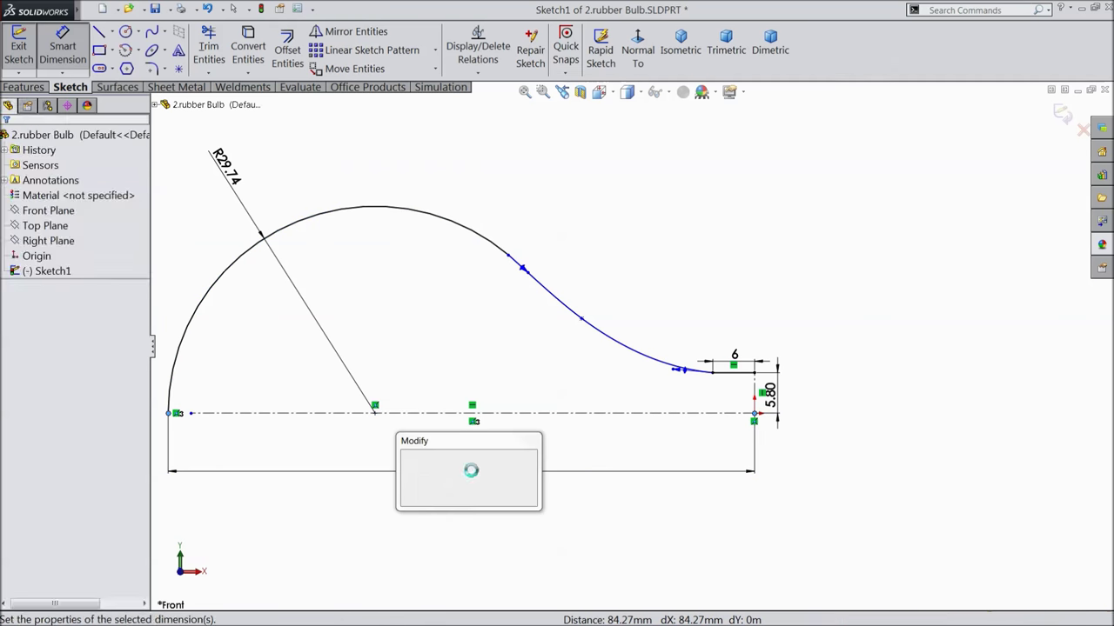
pyautogui.write('83.62')
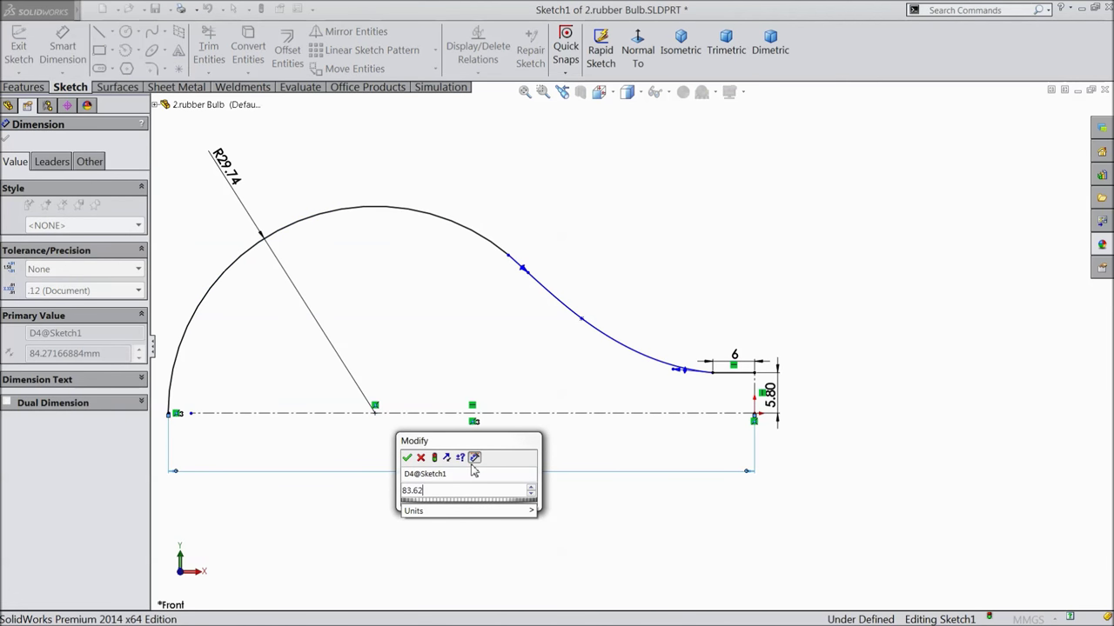
pyautogui.click(406, 458)
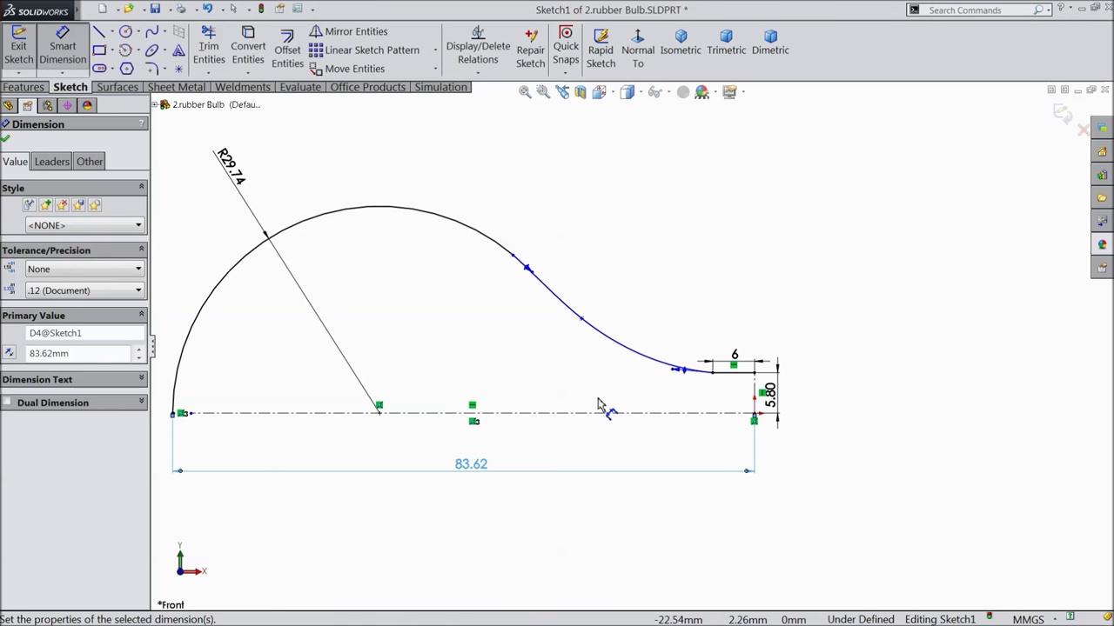
pyautogui.click(6, 142)
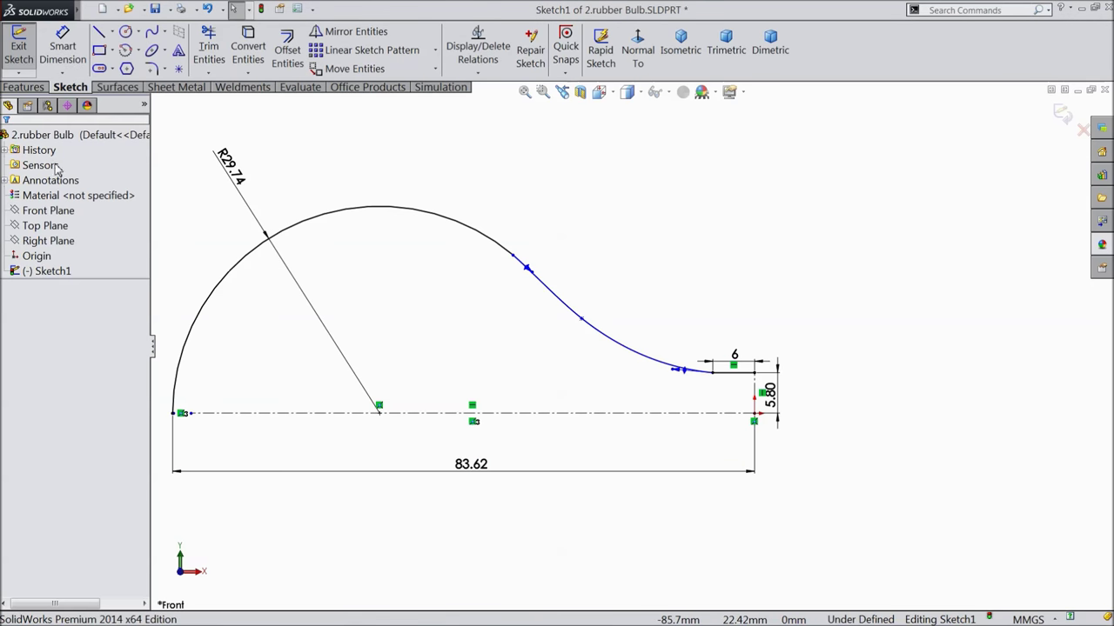
pyautogui.scroll(-3, 522, 348)
pyautogui.scroll(4, 696, 383)
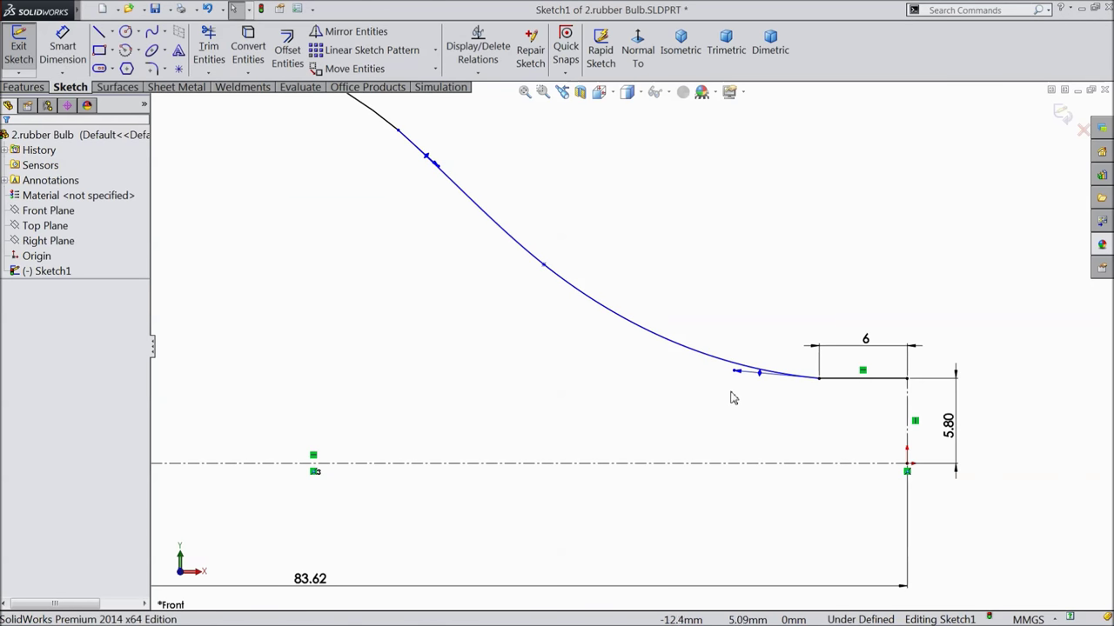
# Offset the top arc chain by 0.62 mm.
pyautogui.click(287, 49)
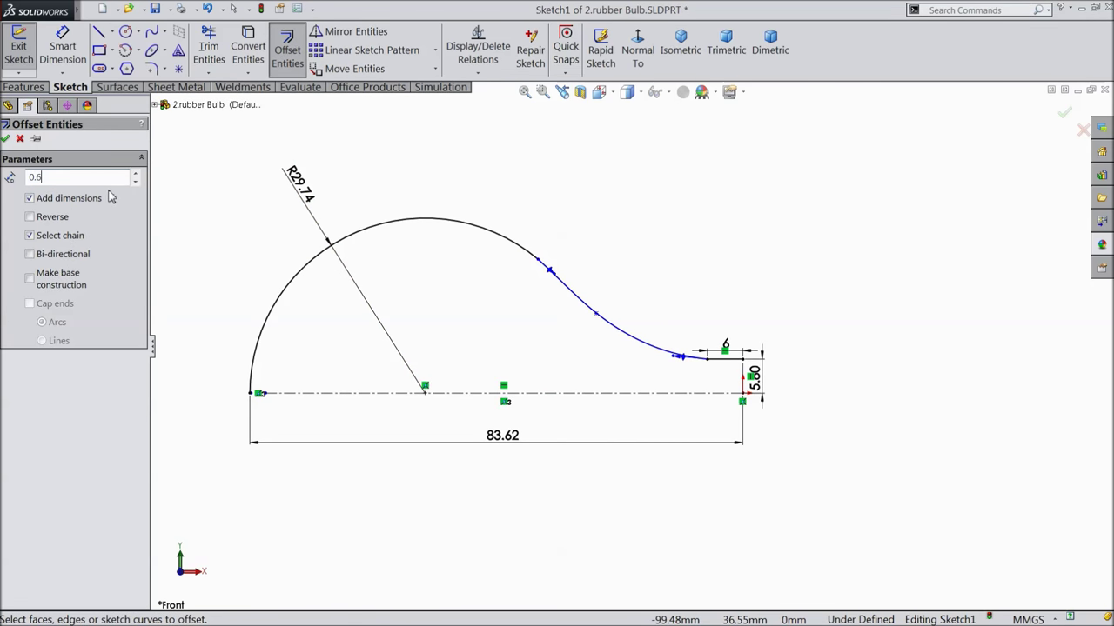
pyautogui.press('Return')
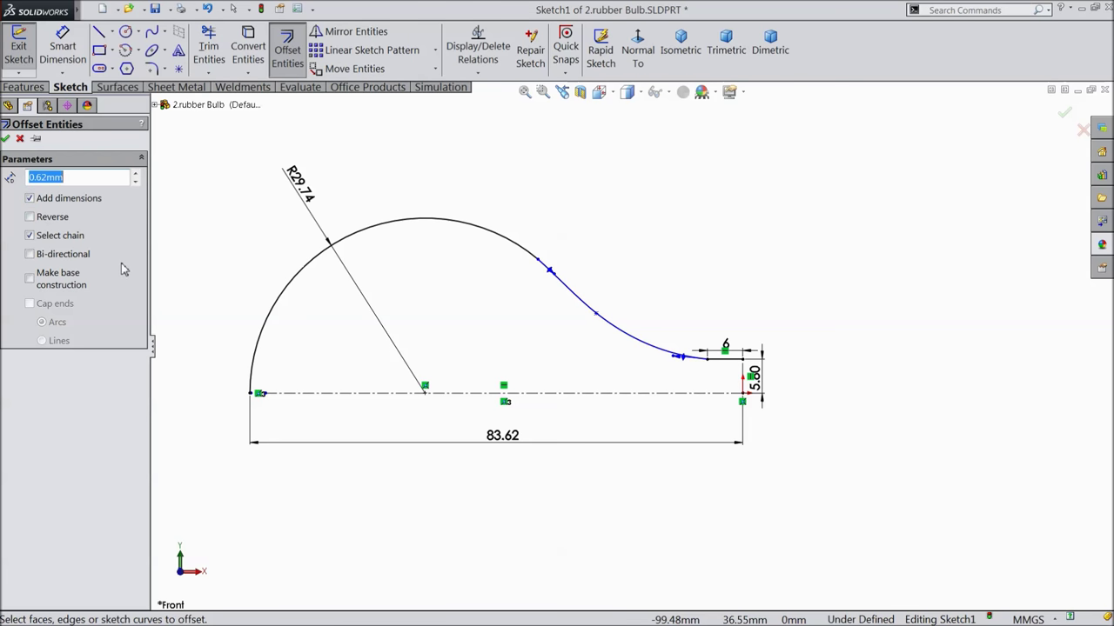
pyautogui.click(485, 231)
pyautogui.scroll(-2, 318, 361)
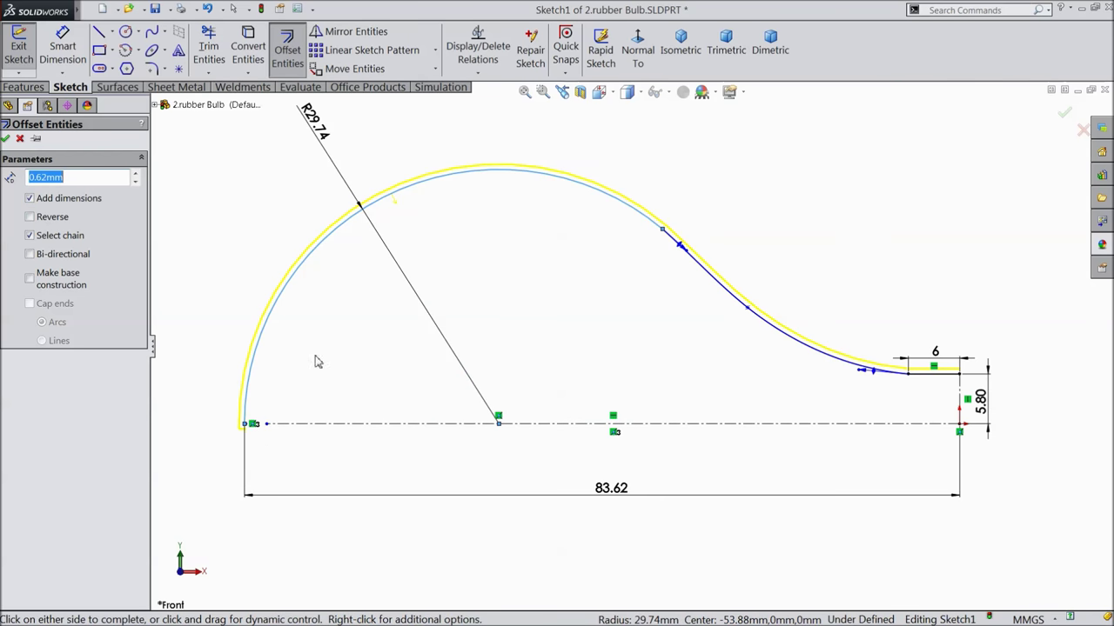
pyautogui.click(7, 139)
# Draw a capping line at the offset curve's lower-left end.
pyautogui.click(102, 37)
pyautogui.scroll(-4, 267, 440)
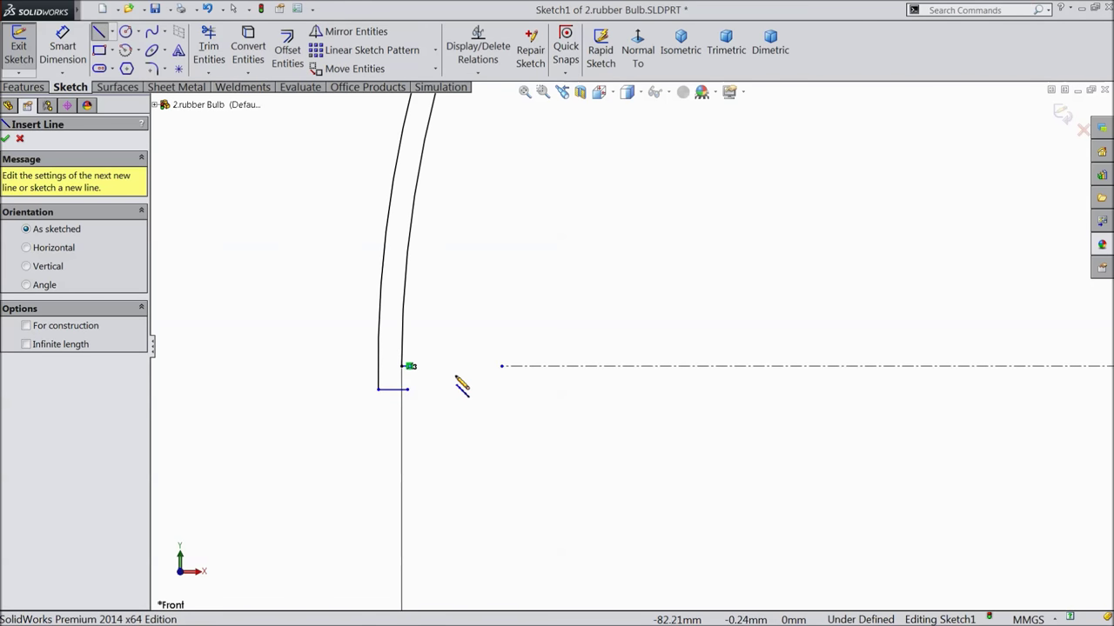
pyautogui.click(402, 366)
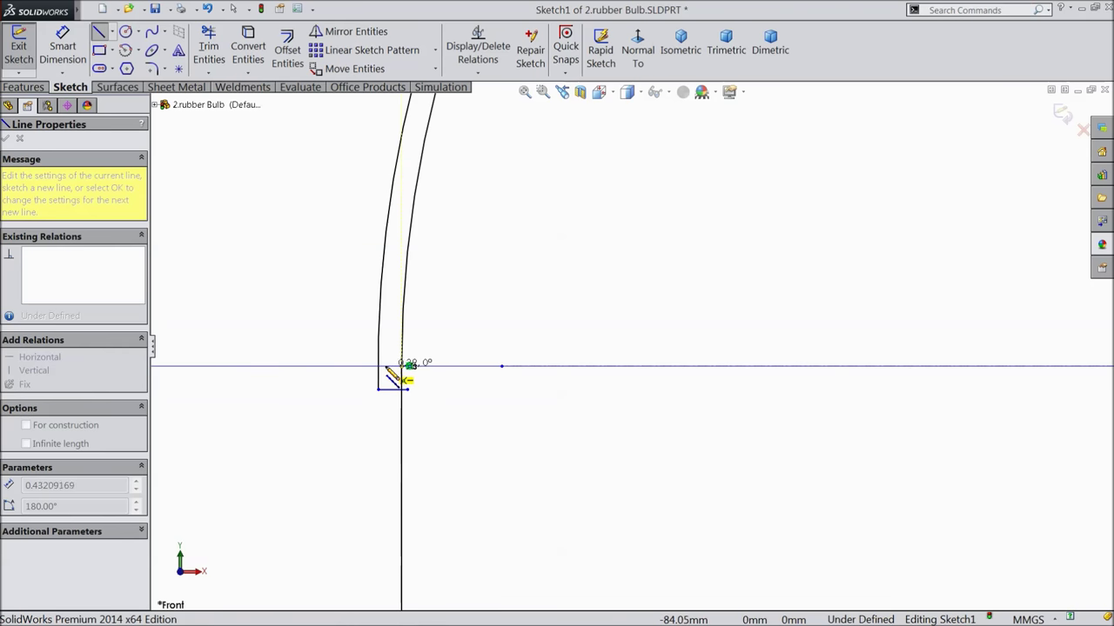
pyautogui.rightClick(310, 348)
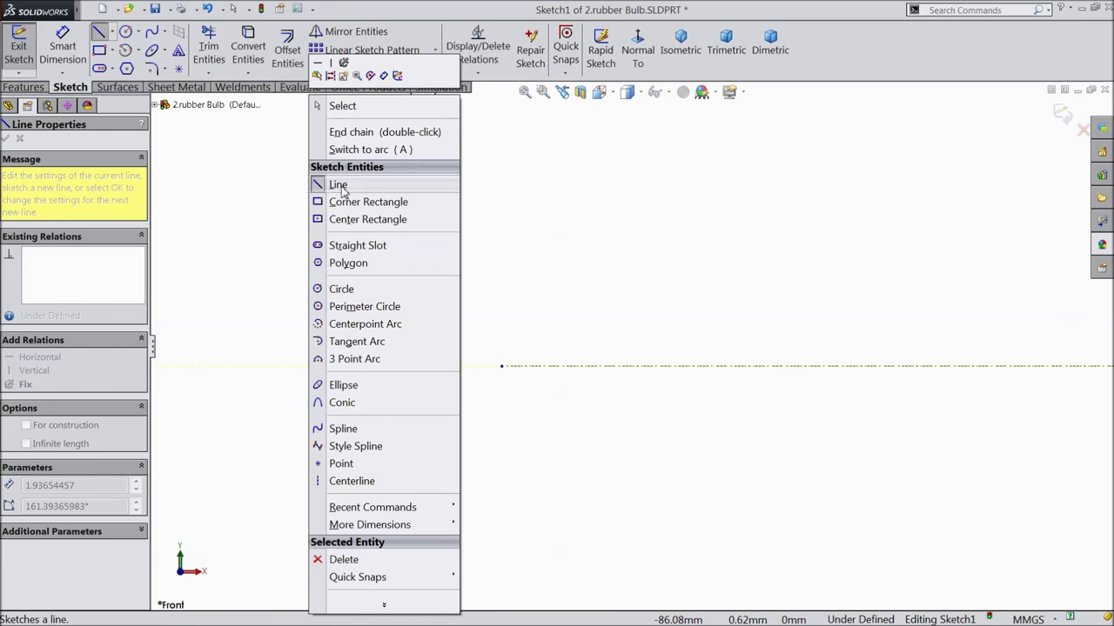
pyautogui.click(338, 105)
pyautogui.scroll(4, 631, 344)
pyautogui.scroll(-5, 522, 374)
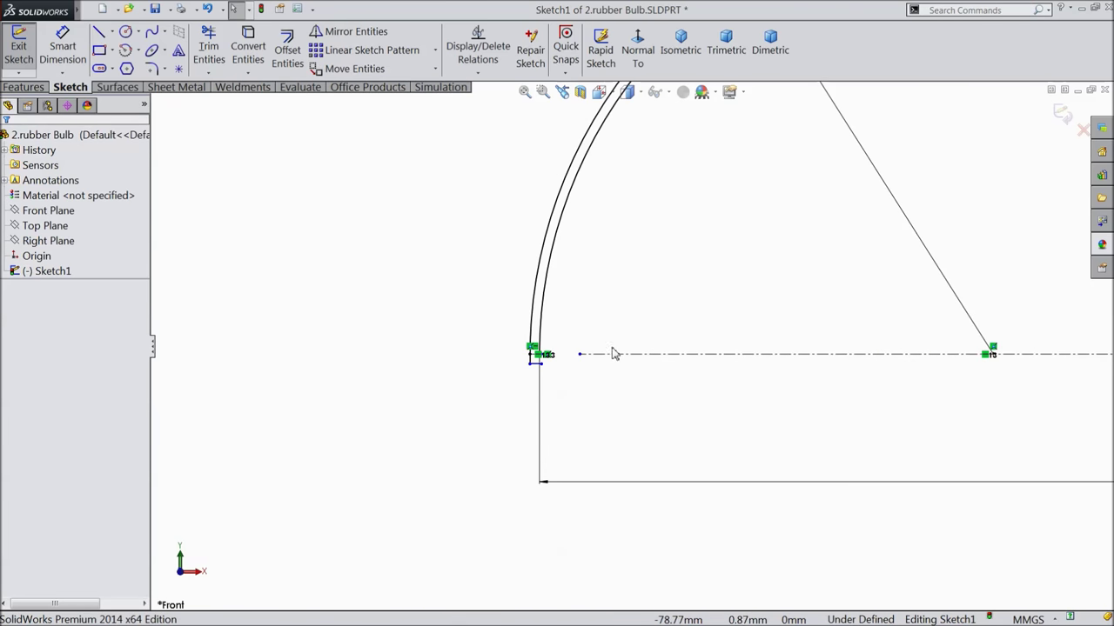
# Power-trim the bottom horizontal line and the leftover stubs at the left end.
pyautogui.click(209, 52)
pyautogui.click(456, 408)
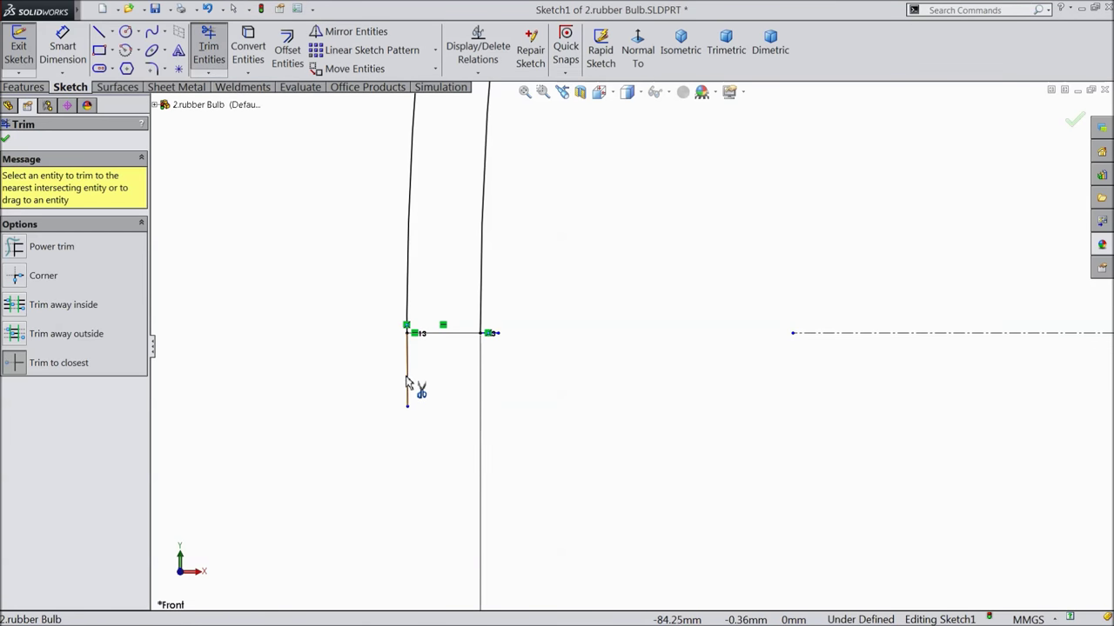
pyautogui.click(409, 385)
pyautogui.scroll(3, 613, 351)
pyautogui.scroll(-5, 522, 346)
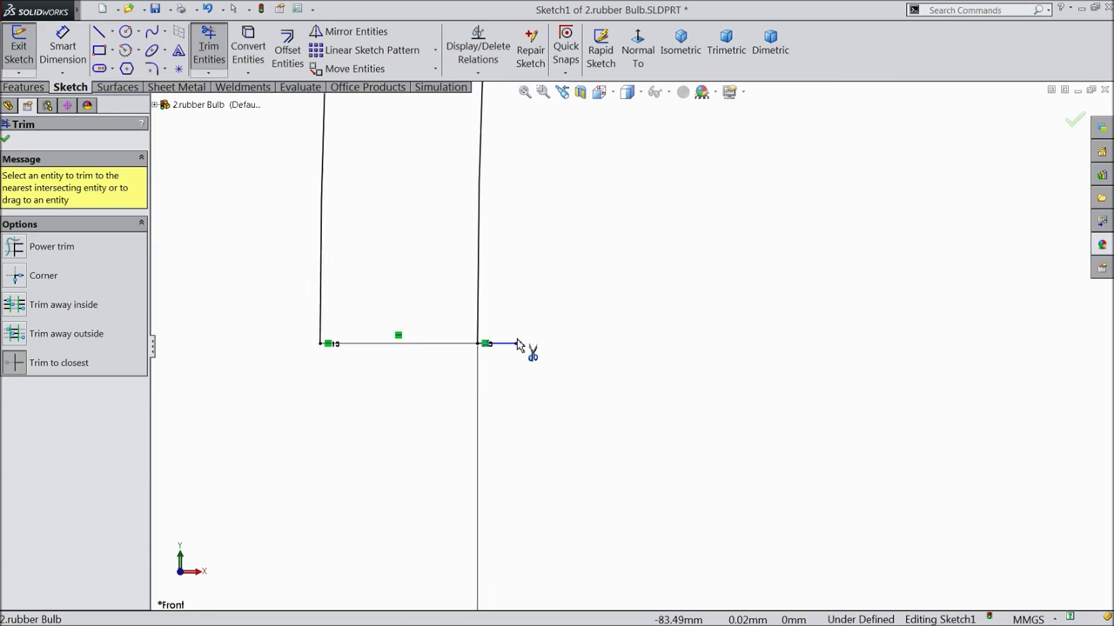
pyautogui.click(509, 352)
pyautogui.scroll(1, 409, 387)
pyautogui.keyDown('ctrl'); pyautogui.moveTo(409, 387); pyautogui.dragTo(514, 402, button='middle'); pyautogui.keyUp('ctrl')
pyautogui.scroll(3, 522, 403)
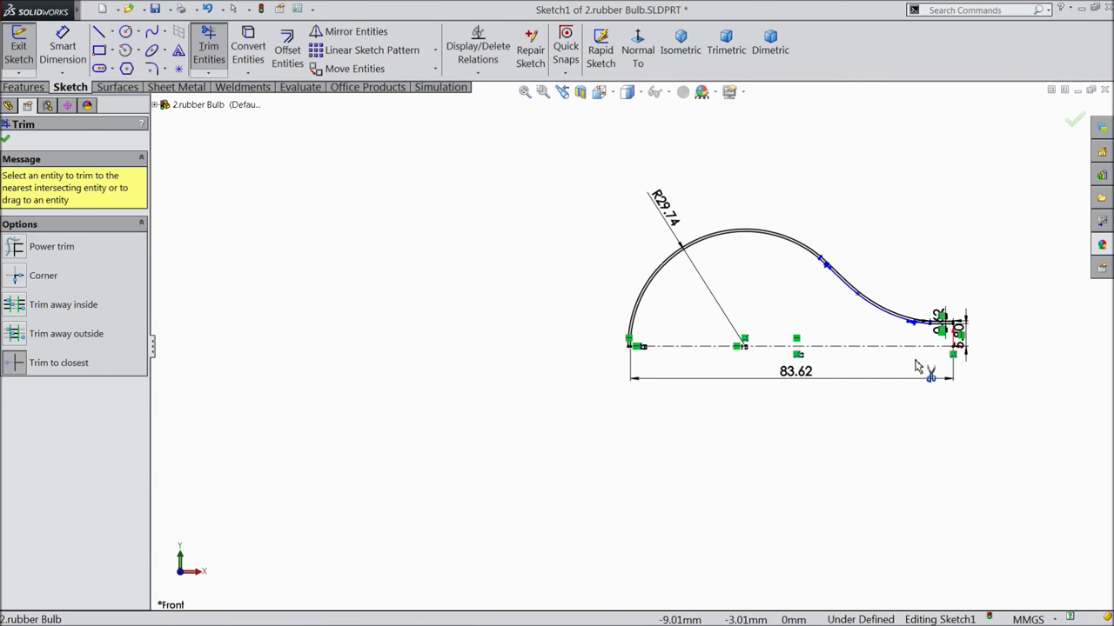
pyautogui.scroll(-5, 946, 346)
pyautogui.scroll(-2, 801, 322)
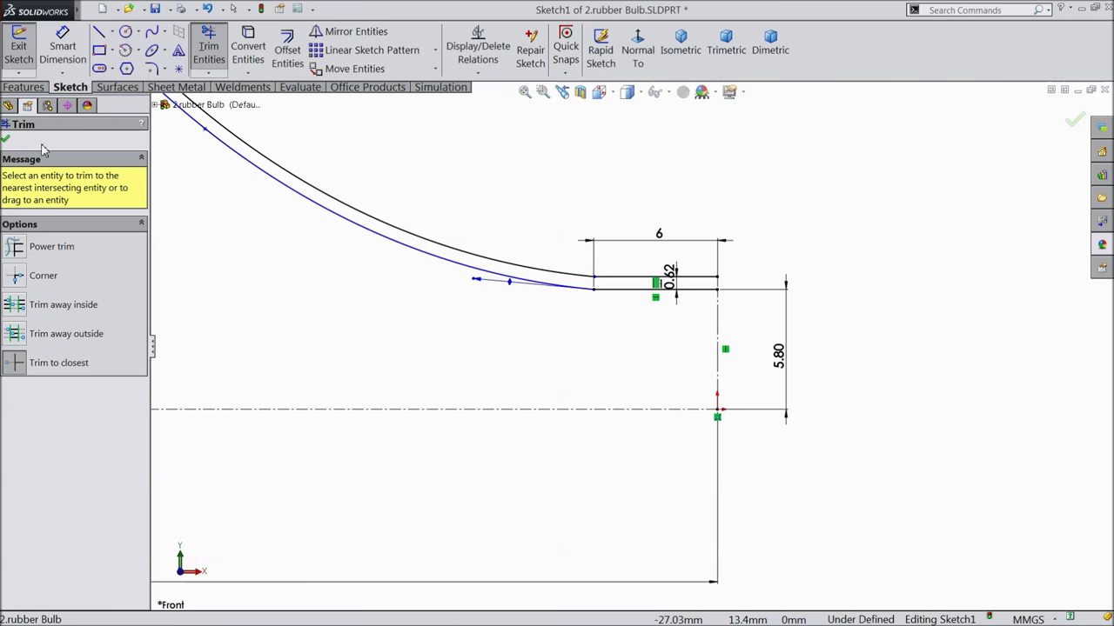
pyautogui.click(6, 140)
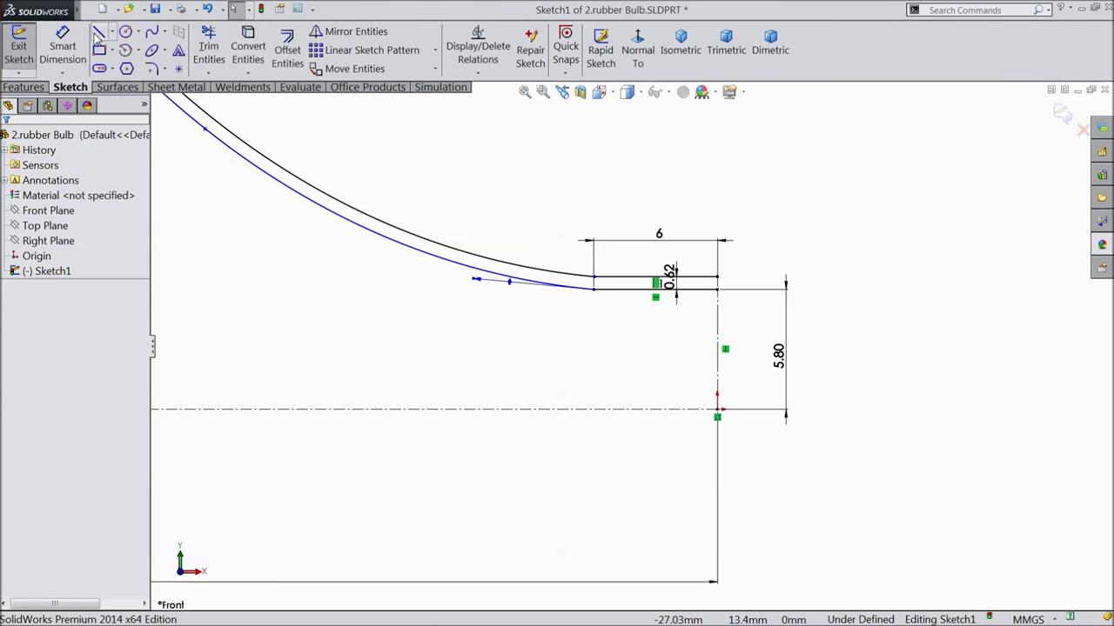
# Close the profile's right end with a 0.62 line.
pyautogui.click(97, 33)
pyautogui.scroll(-2, 725, 301)
pyautogui.click(712, 293)
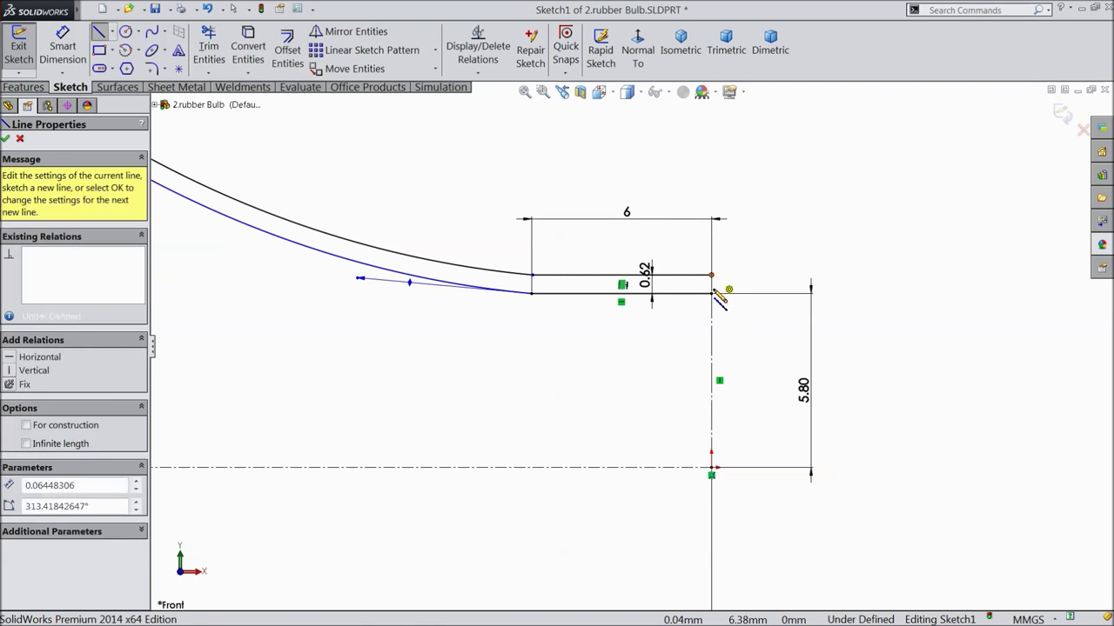
pyautogui.rightClick(746, 156)
pyautogui.click(774, 168)
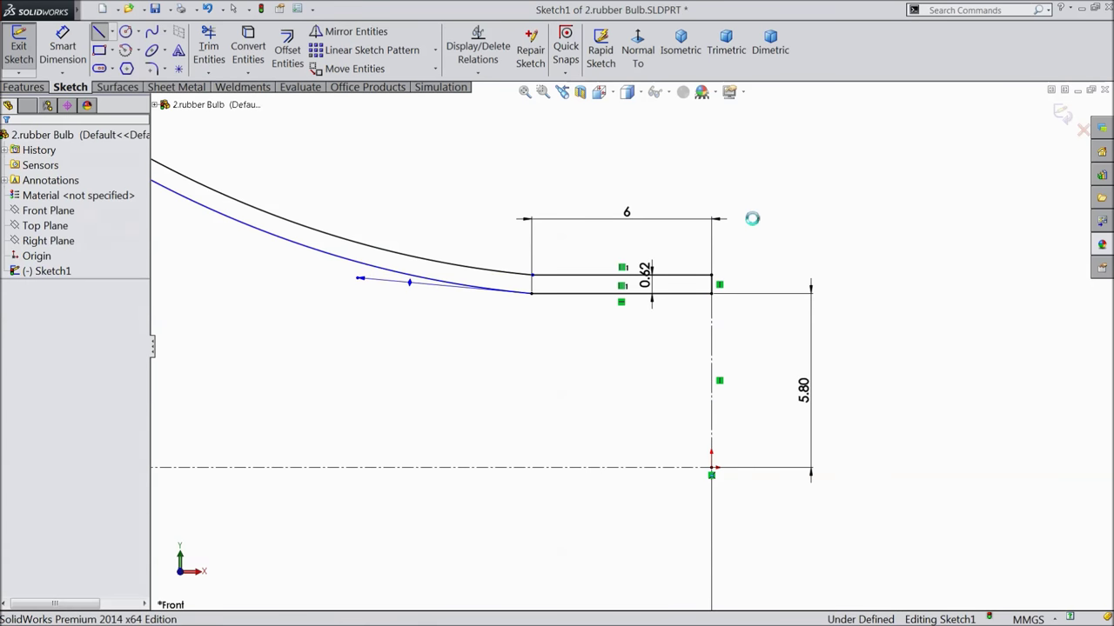
pyautogui.scroll(6, 637, 358)
# Revolve the thin profile 360° about the centreline into the hollow bulb solid.
pyautogui.scroll(-3, 523, 349)
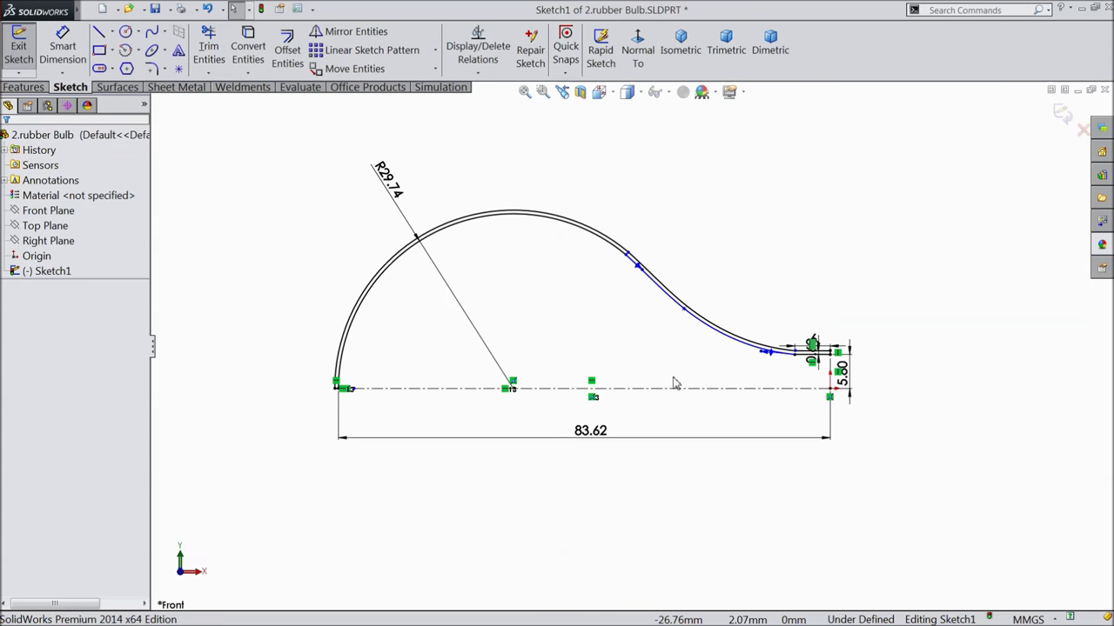
pyautogui.click(33, 89)
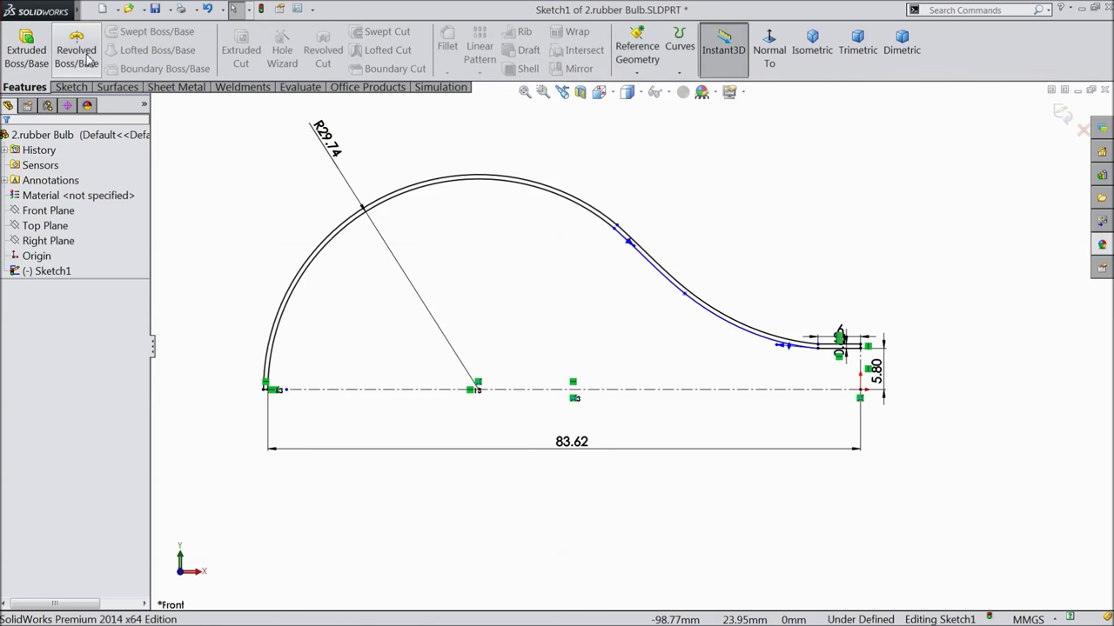
pyautogui.click(77, 54)
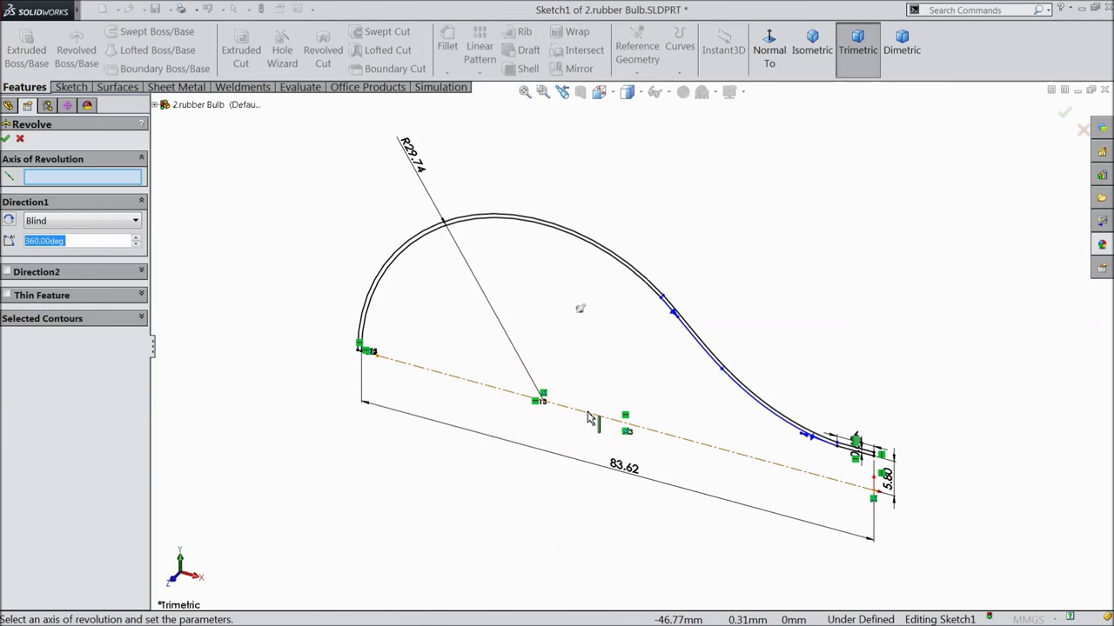
pyautogui.press('z')
pyautogui.scroll(-2, 696, 467)
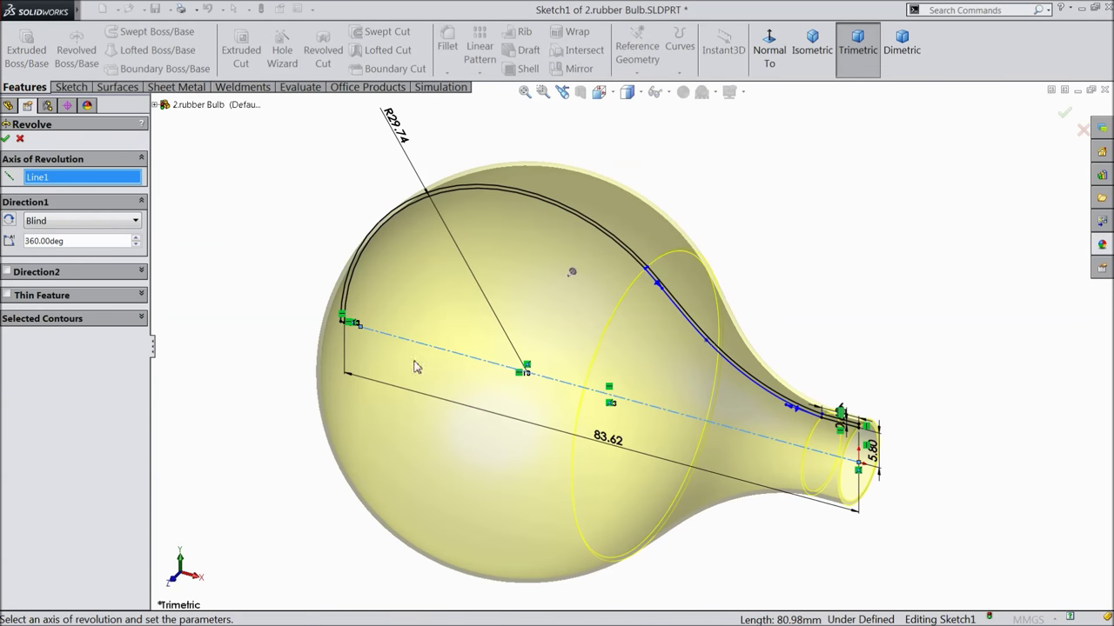
pyautogui.click(6, 140)
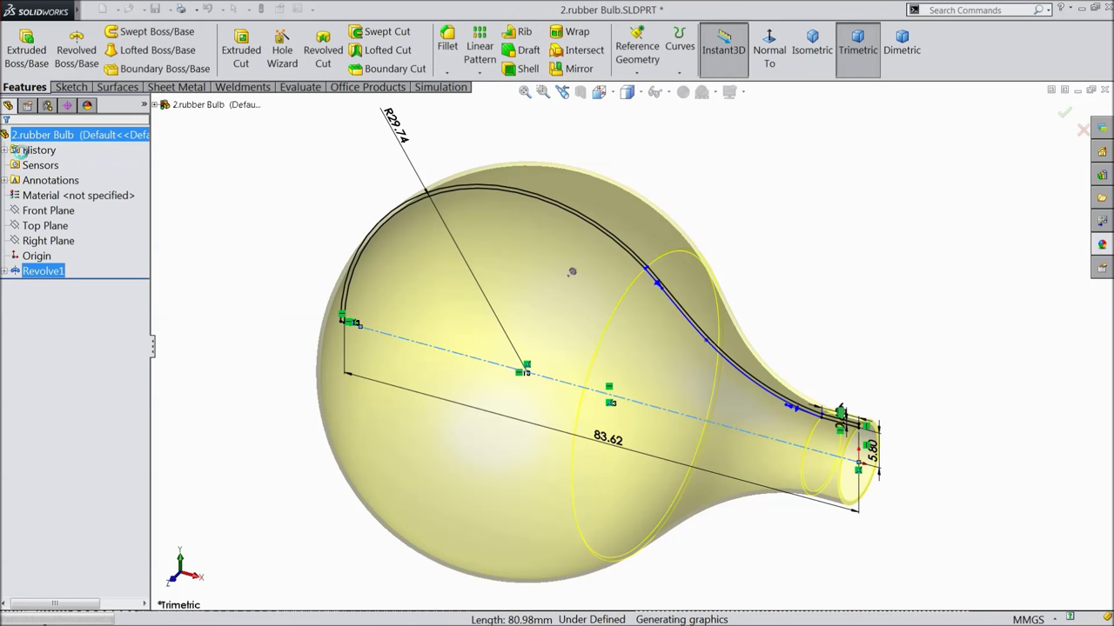
pyautogui.press('z')
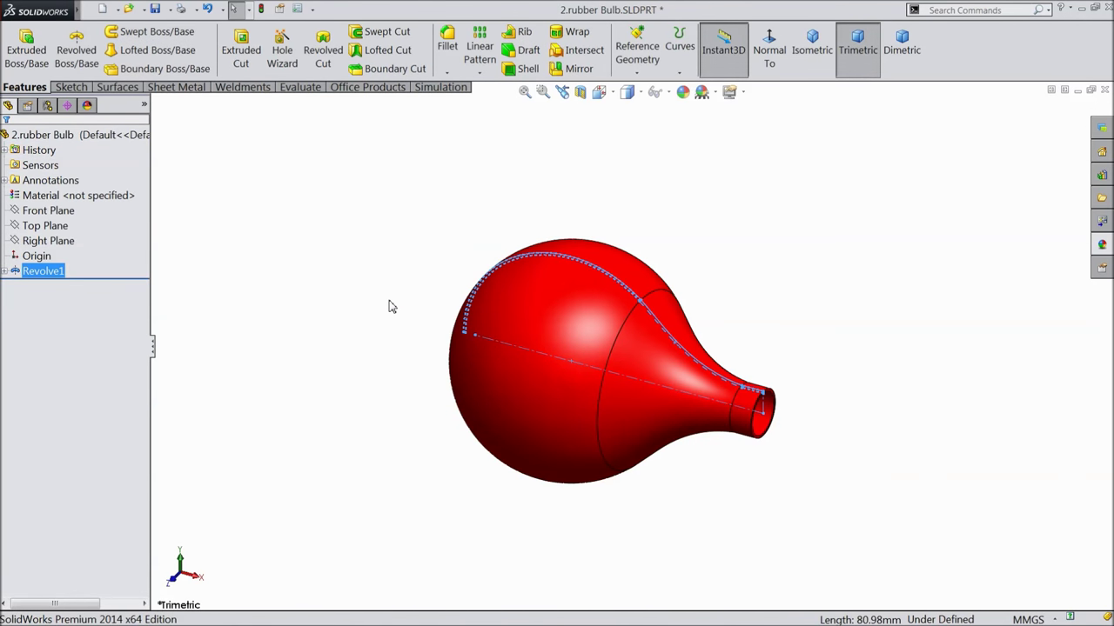
pyautogui.click(389, 306)
pyautogui.moveTo(388, 308)
pyautogui.mouseDown(button='middle')
pyautogui.moveTo(405, 246)
pyautogui.moveTo(415, 258)
pyautogui.moveTo(395, 272)
pyautogui.moveTo(433, 259)
pyautogui.moveTo(429, 243)
pyautogui.mouseUp(button='middle')
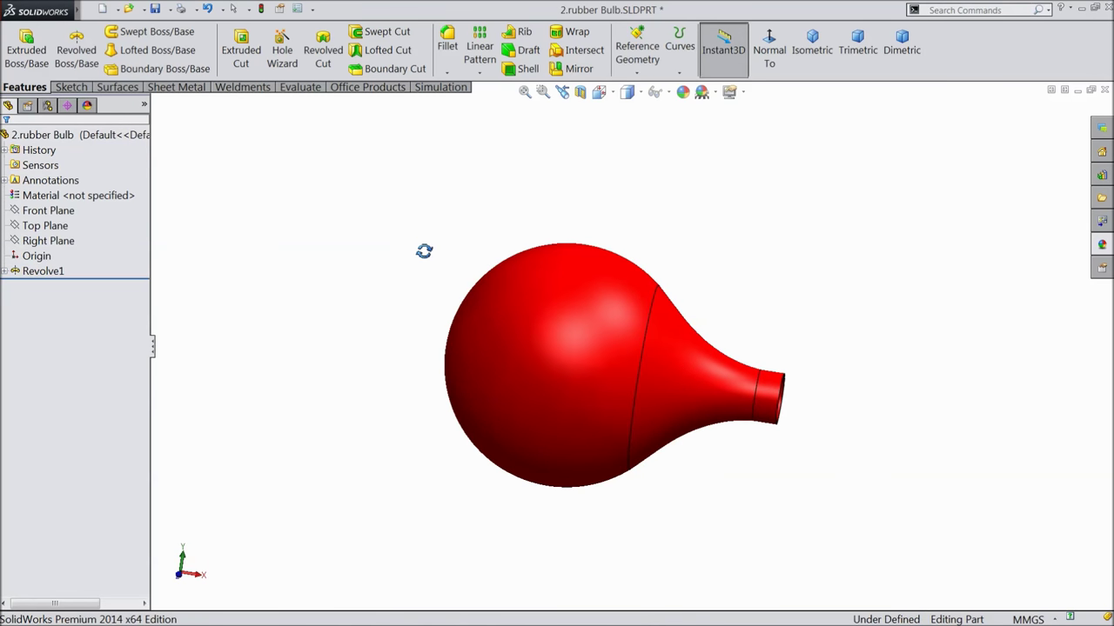
pyautogui.moveTo(423, 251); pyautogui.dragTo(401, 290, button='middle')
pyautogui.scroll(-2, 686, 321)
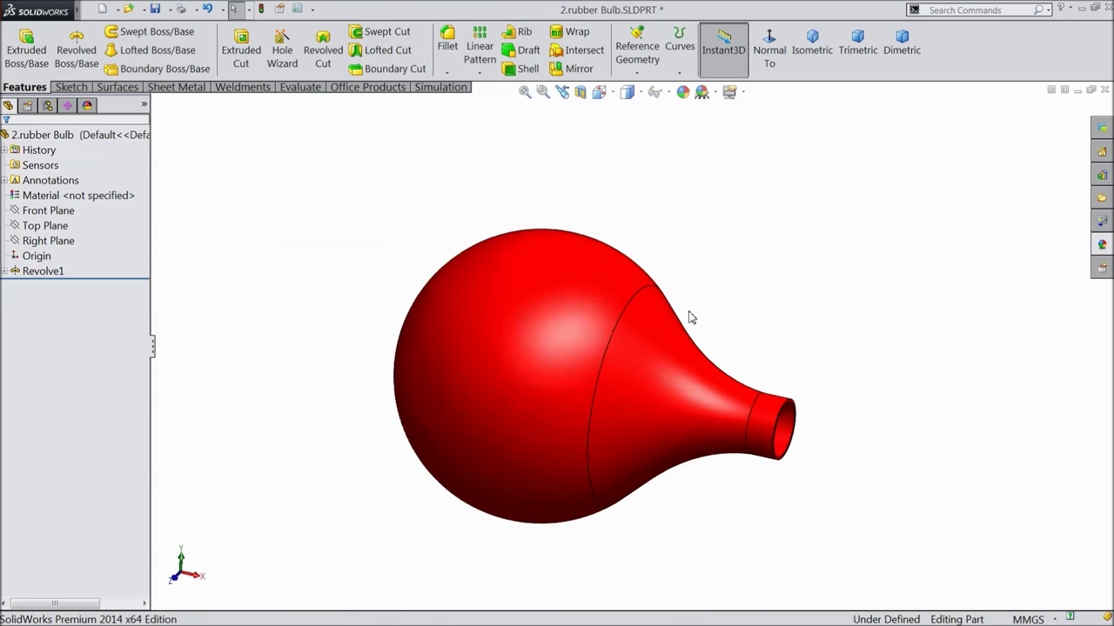
pyautogui.scroll(-2, 686, 321)
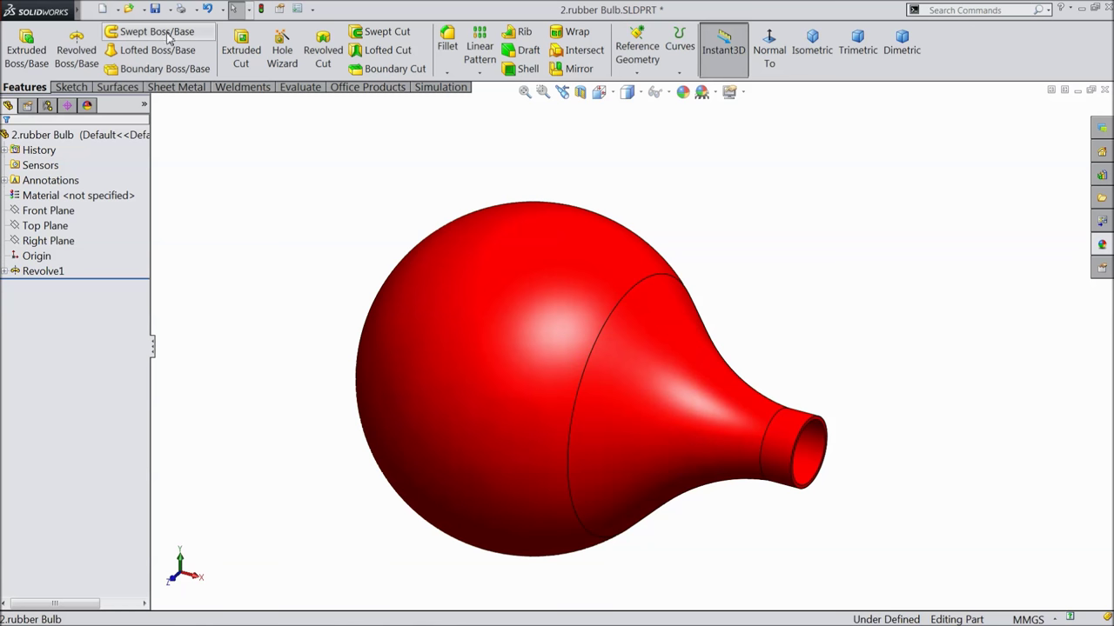
# Save the part as 2.rubber Bulb.SLDPRT, replacing the existing file.
pyautogui.click(164, 9)
pyautogui.click(189, 45)
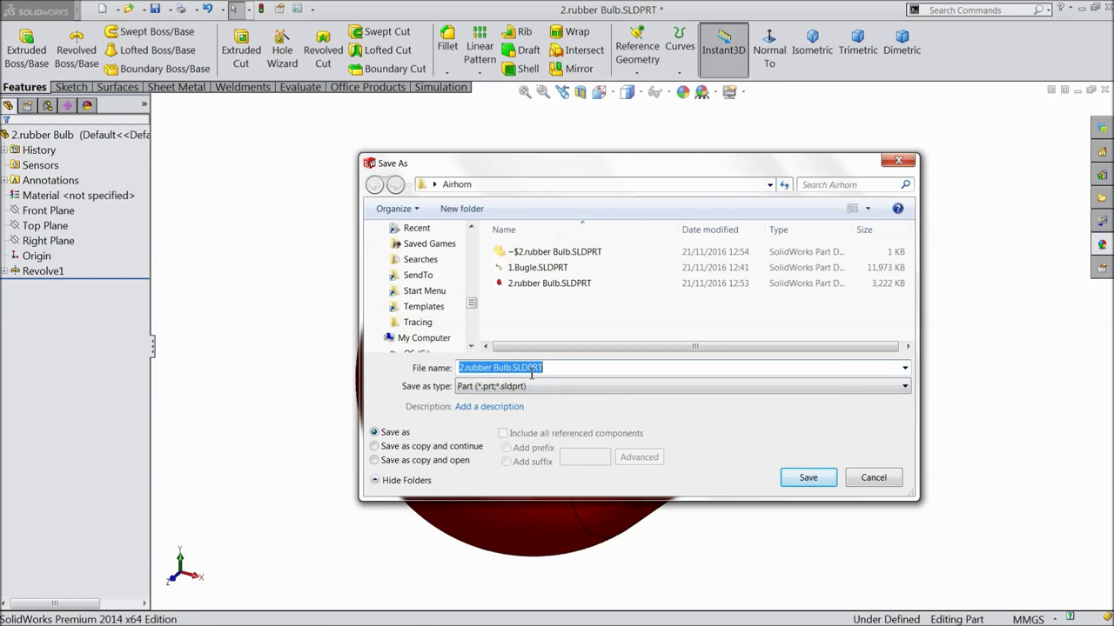
pyautogui.click(823, 484)
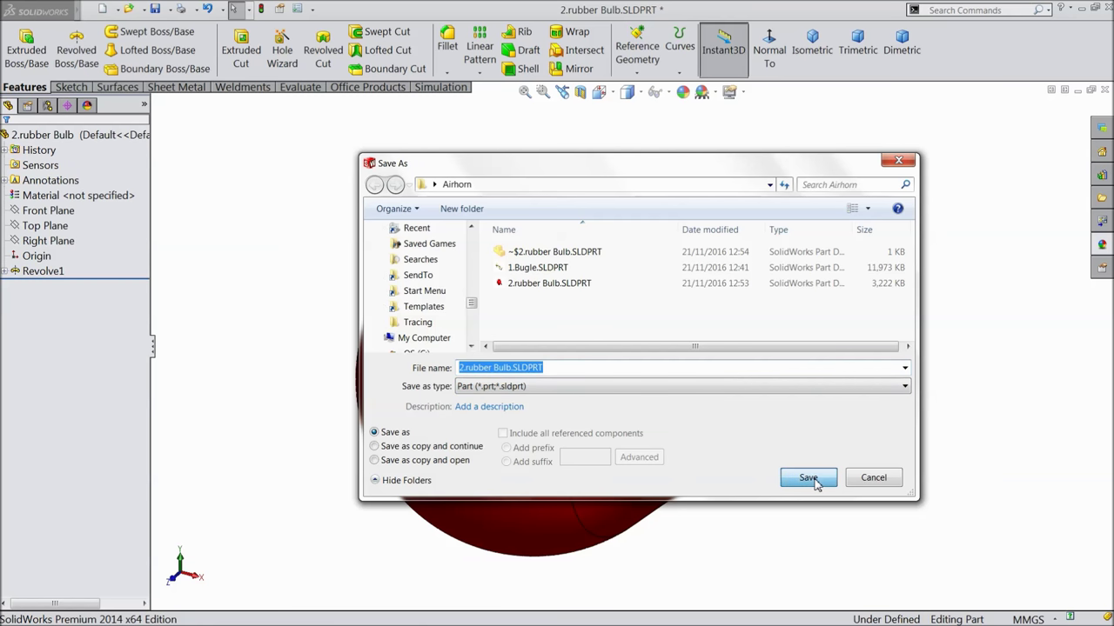
pyautogui.click(609, 325)
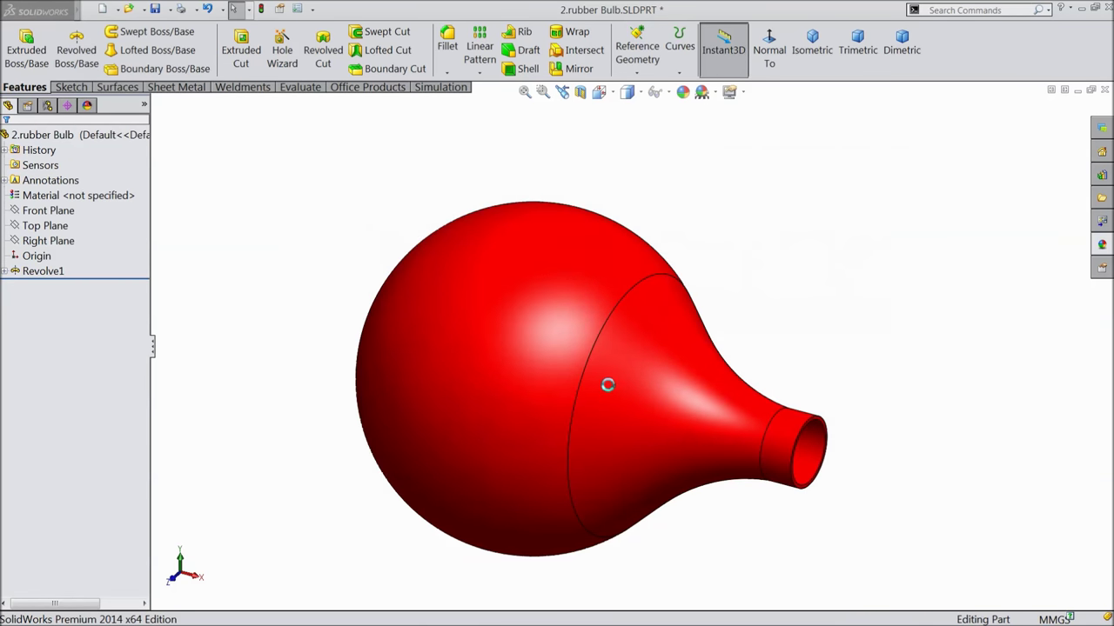
pyautogui.moveTo(679, 437); pyautogui.dragTo(684, 492, button='middle')
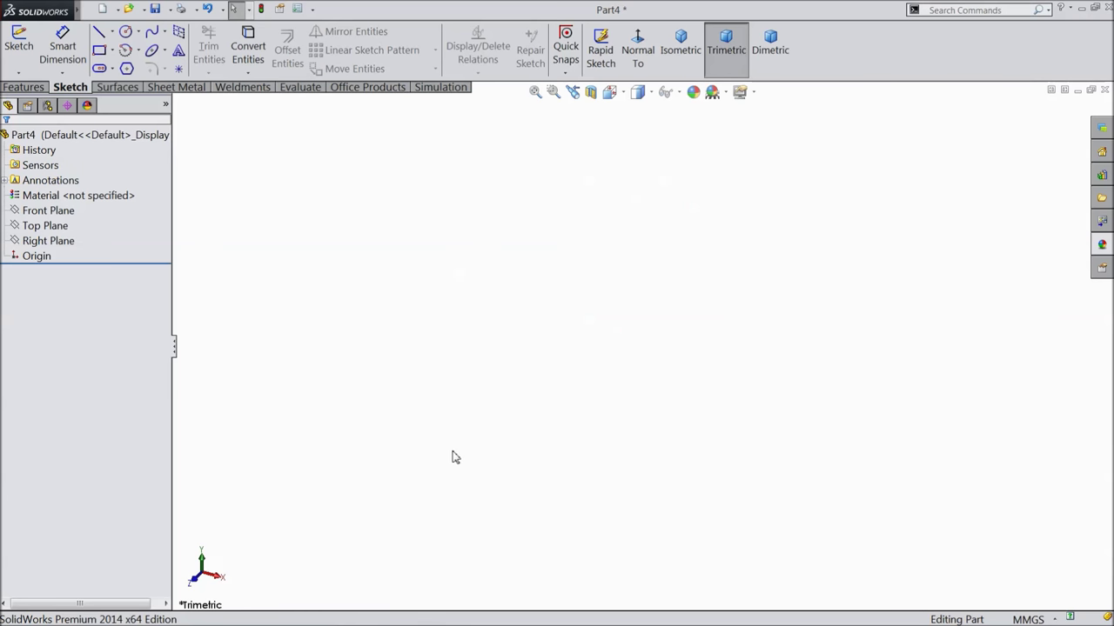
# Sketch two concentric circles at the origin on the Front Plane.
pyautogui.click(48, 211)
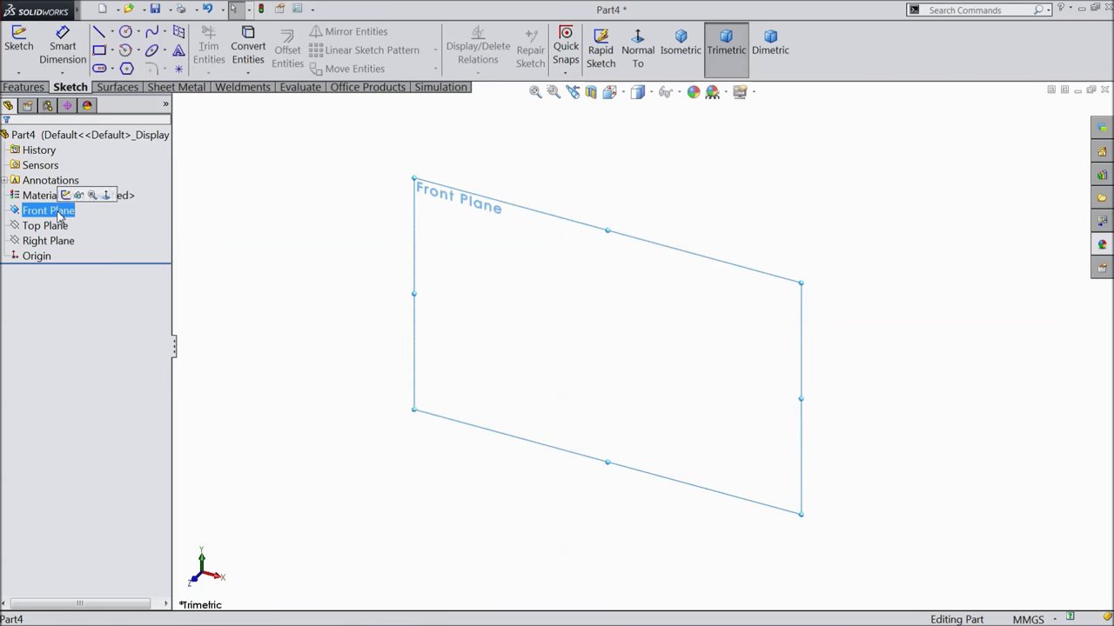
pyautogui.click(96, 193)
pyautogui.click(125, 31)
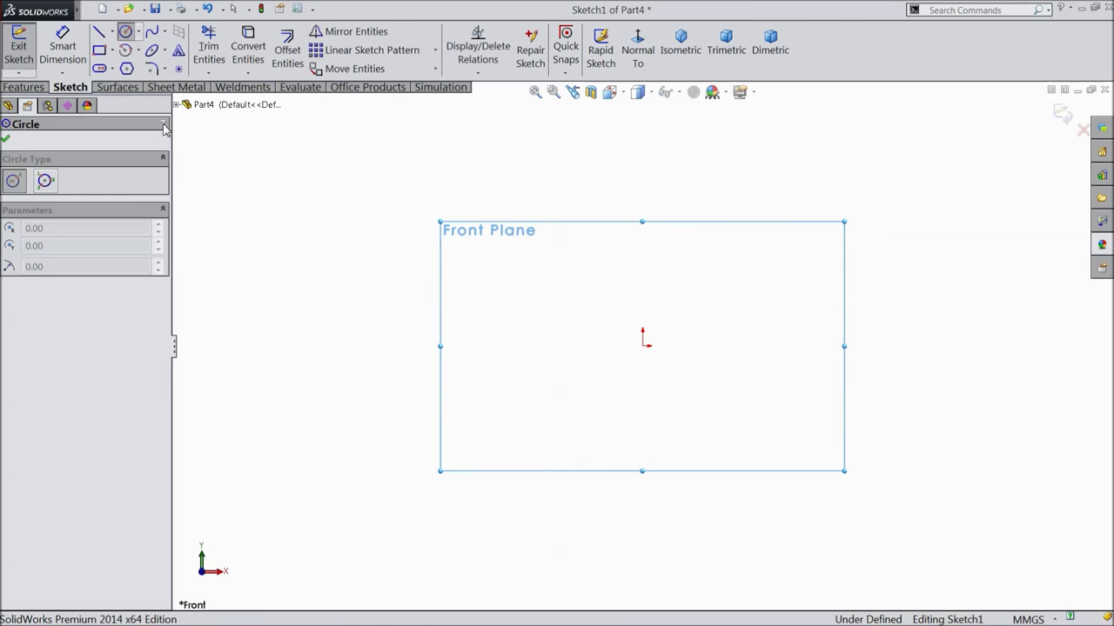
pyautogui.moveTo(643, 347)
pyautogui.mouseDown()
pyautogui.moveTo(592, 319)
pyautogui.moveTo(510, 253)
pyautogui.moveTo(515, 245)
pyautogui.mouseUp()
pyautogui.moveTo(643, 346); pyautogui.dragTo(515, 295)
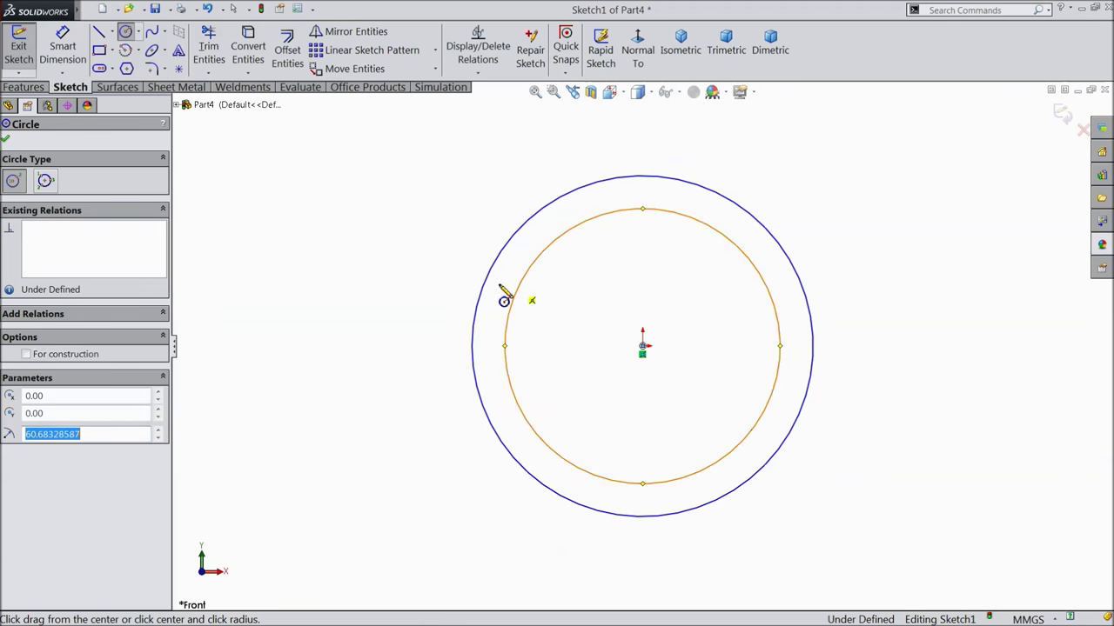
# Dimension the outer circle Ø13.81 and the inner circle Ø12.81.
pyautogui.click(62, 48)
pyautogui.click(473, 330)
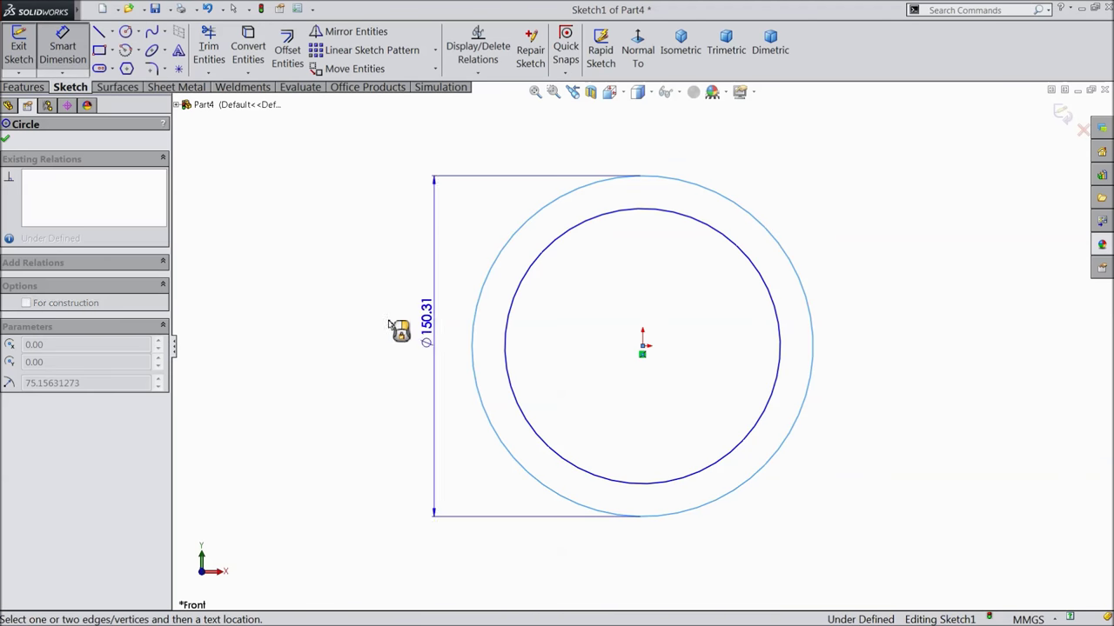
pyautogui.click(380, 329)
pyautogui.write('13')
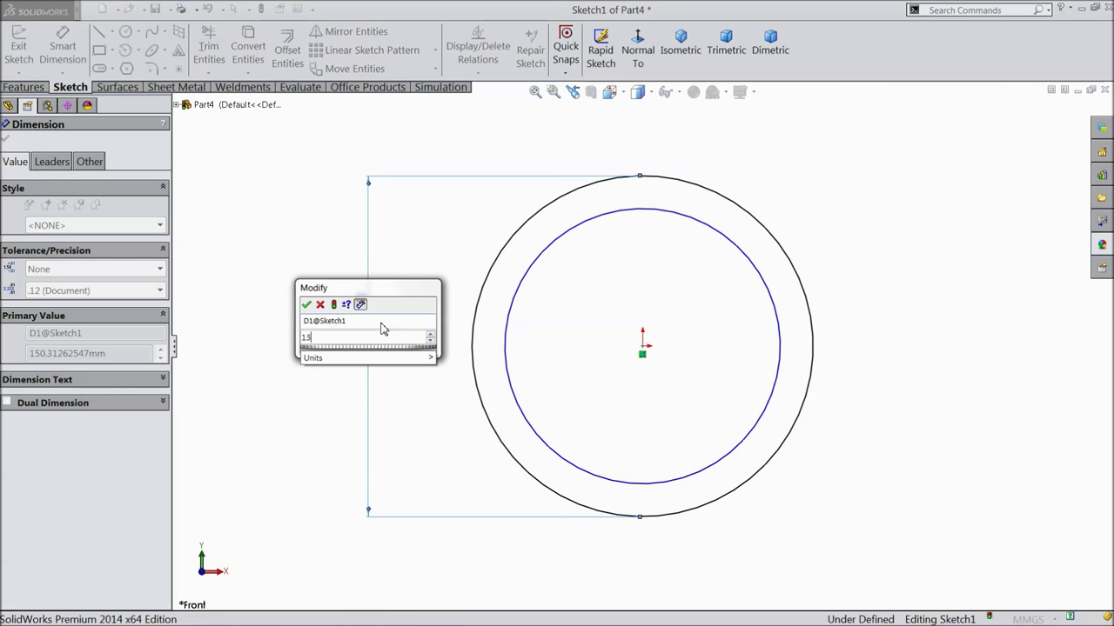
pyautogui.write('.81')
pyautogui.click(306, 304)
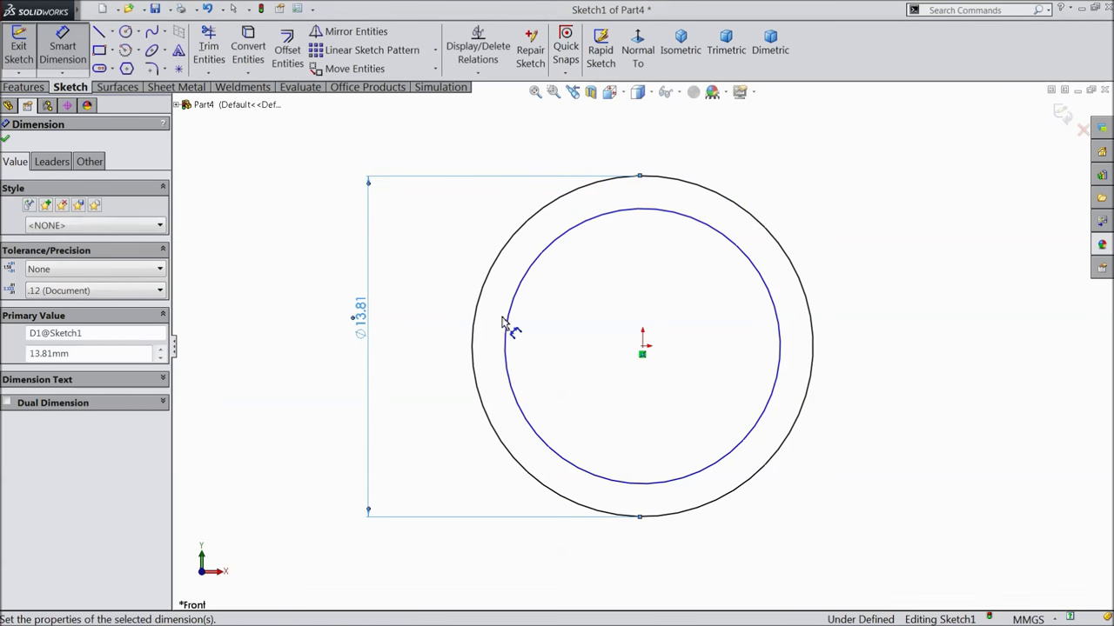
pyautogui.click(508, 326)
pyautogui.click(399, 337)
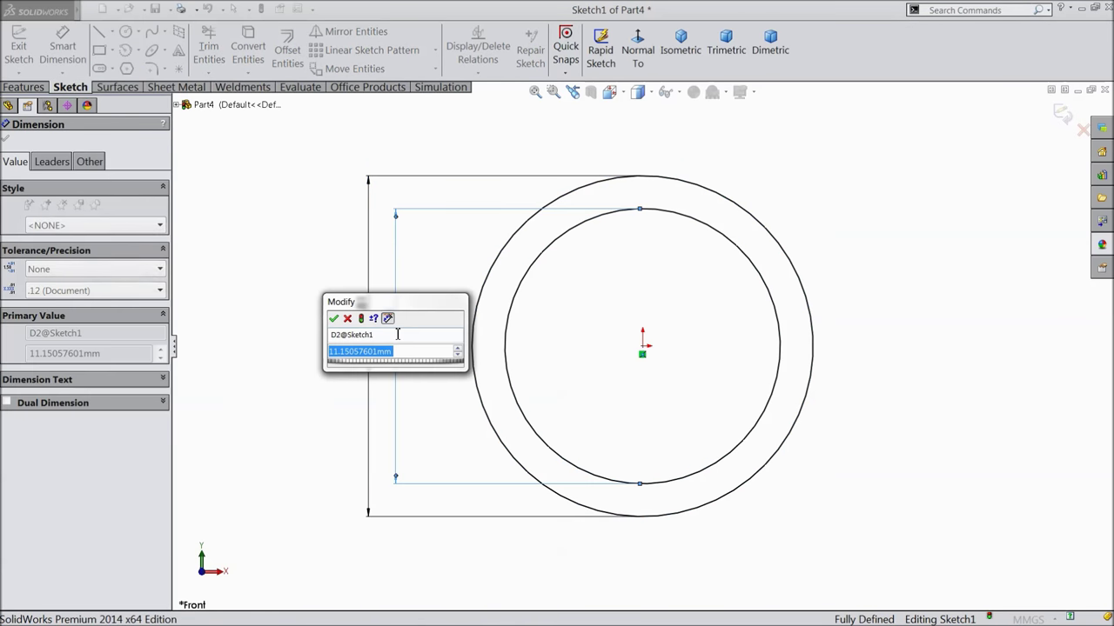
pyautogui.write('11')
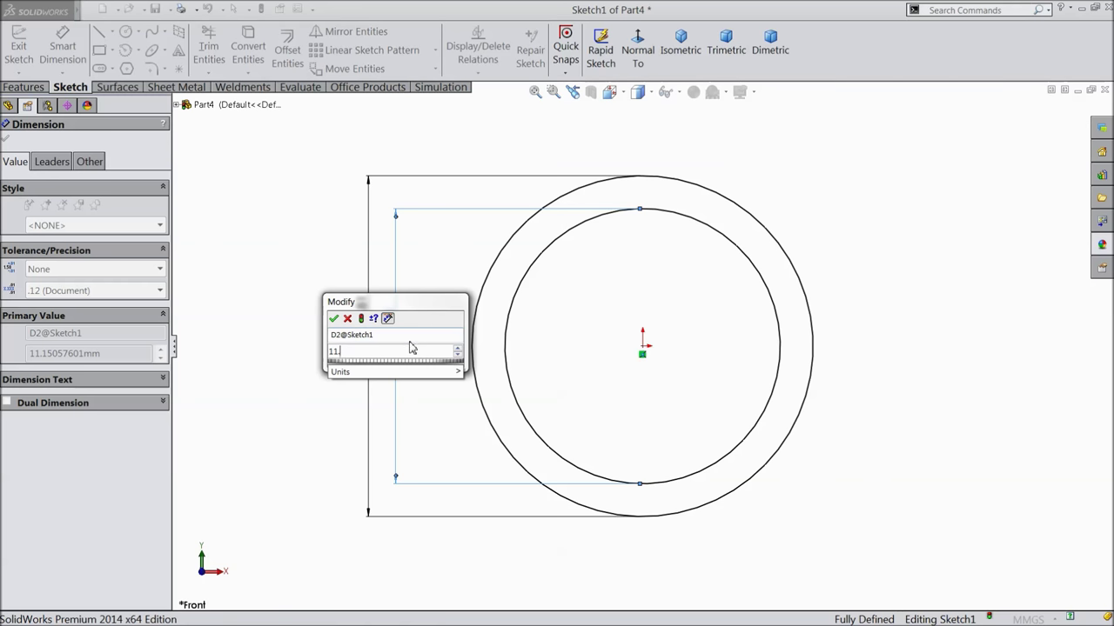
pyautogui.write('.')
pyautogui.press('BackSpace')
pyautogui.press('BackSpace')
pyautogui.write('2.')
pyautogui.click(334, 319)
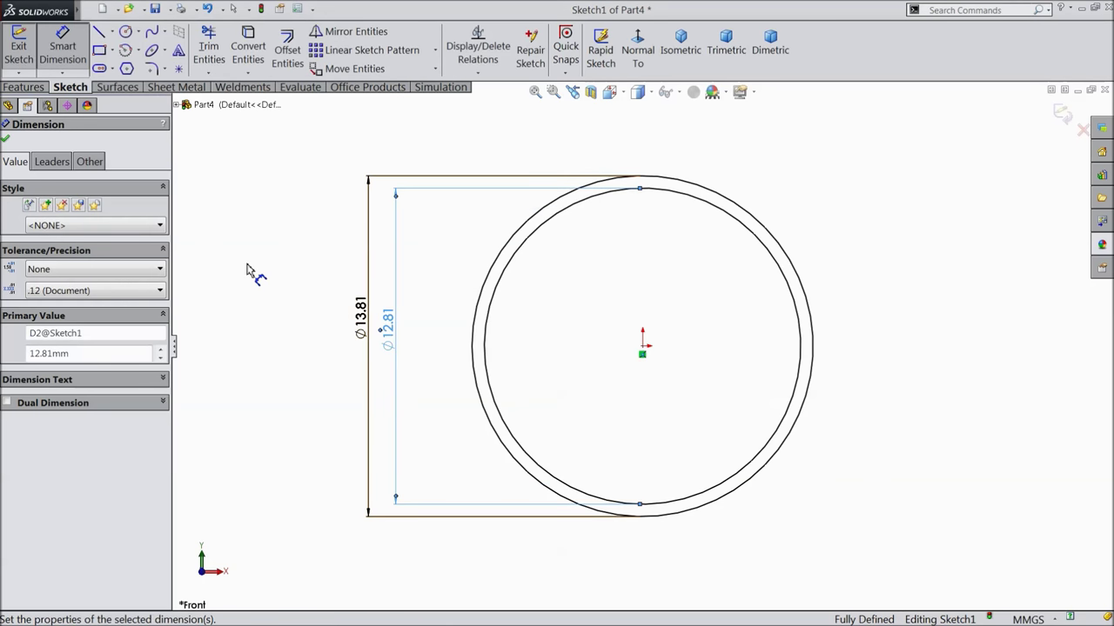
# Draw a vertical construction centerline up from the sketch origin.
pyautogui.click(112, 33)
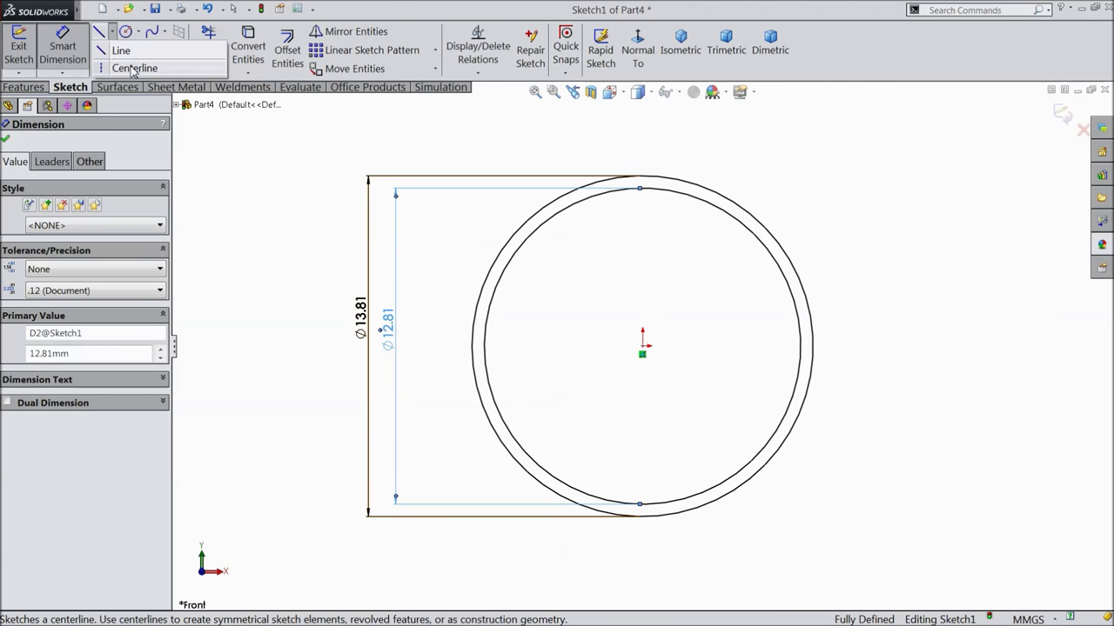
pyautogui.click(134, 69)
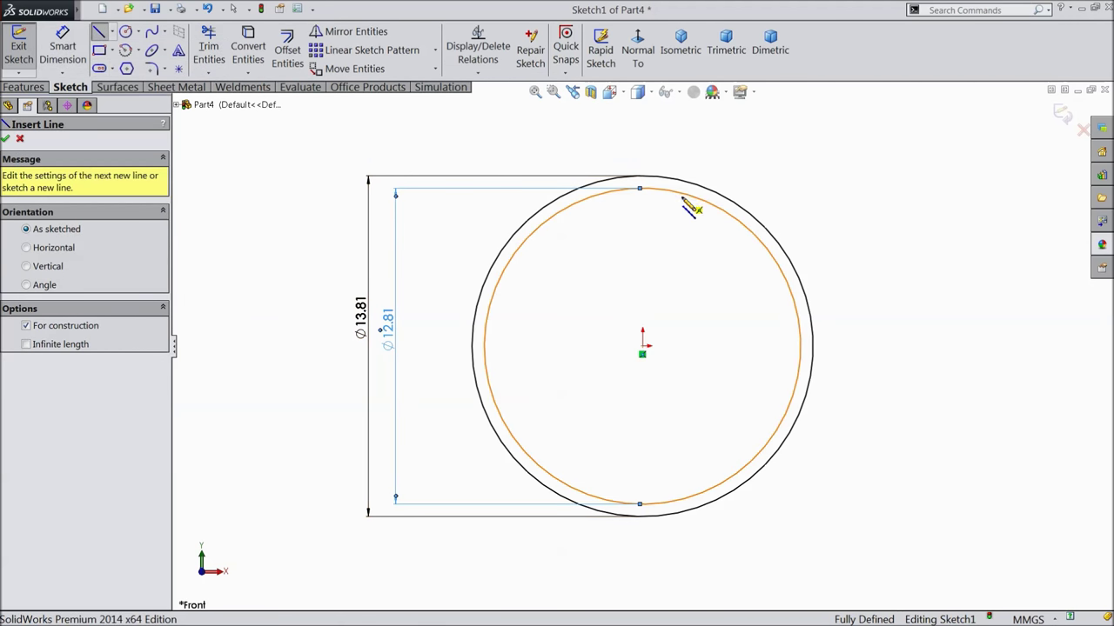
pyautogui.scroll(-3, 672, 187)
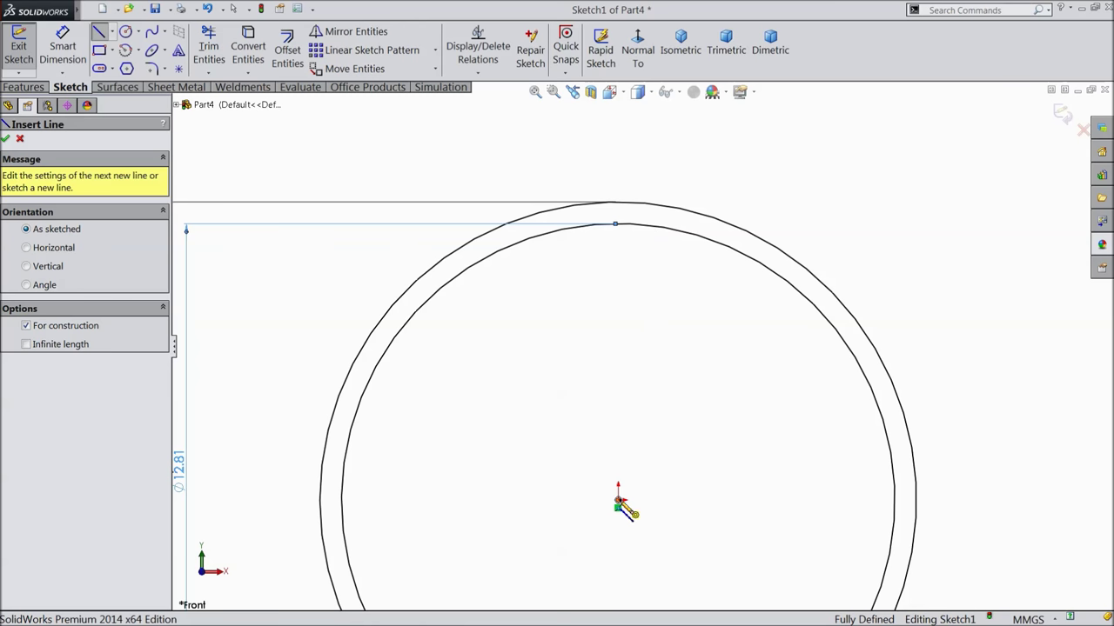
pyautogui.click(618, 507)
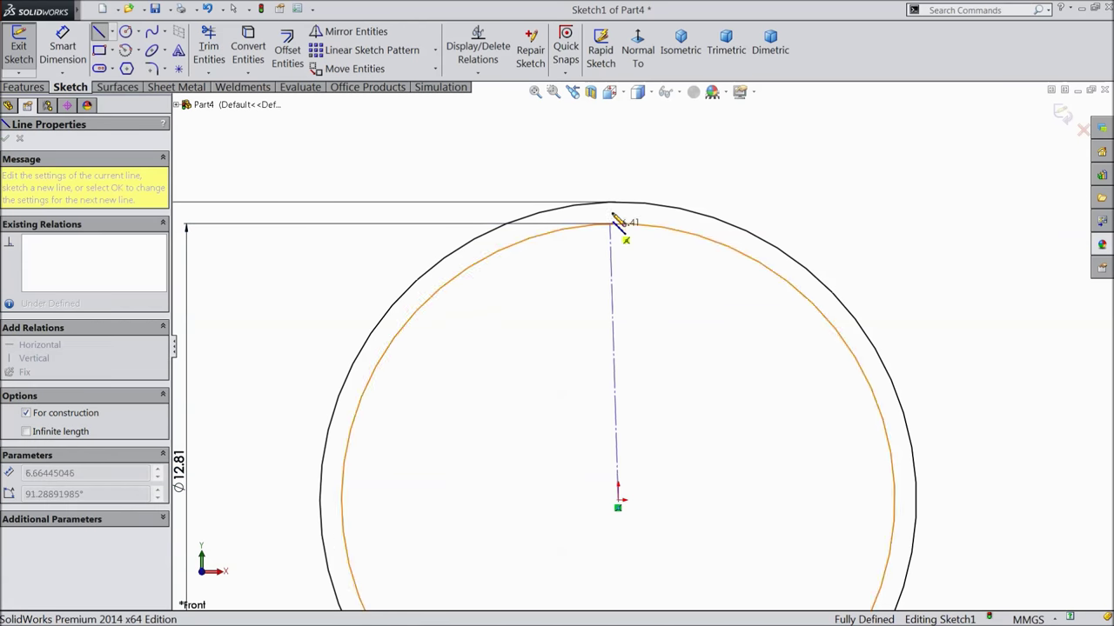
pyautogui.rightClick(632, 119)
pyautogui.click(653, 119)
# Draw a vertical line beside the centerline, from above the ring down to the inner arc.
pyautogui.scroll(-2, 540, 200)
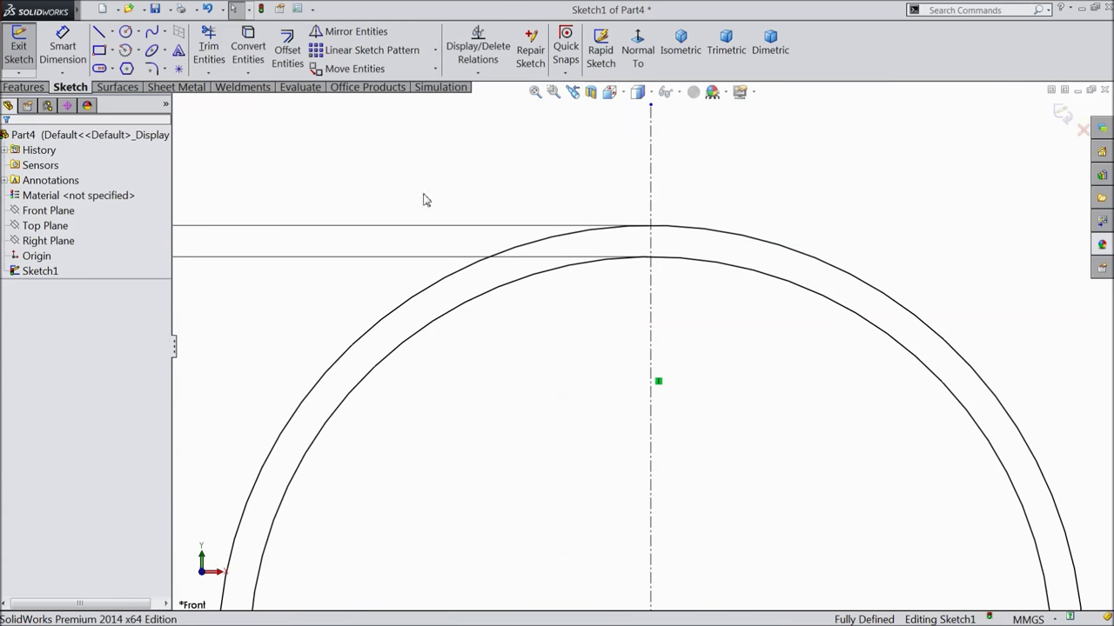
pyautogui.click(99, 31)
pyautogui.scroll(2, 701, 243)
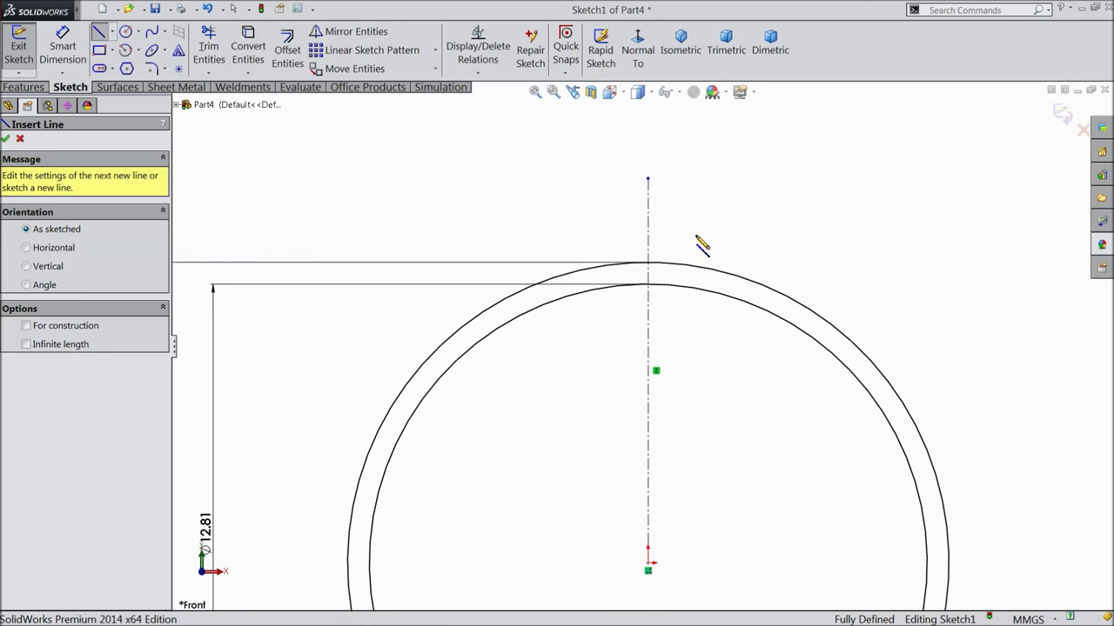
pyautogui.scroll(-2, 692, 233)
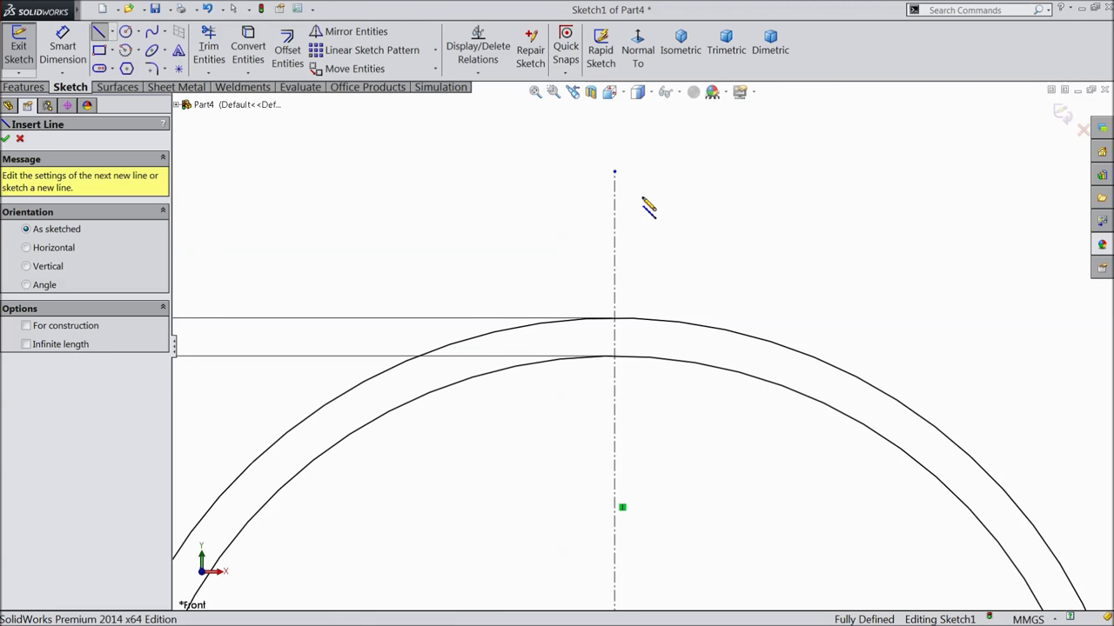
pyautogui.click(635, 171)
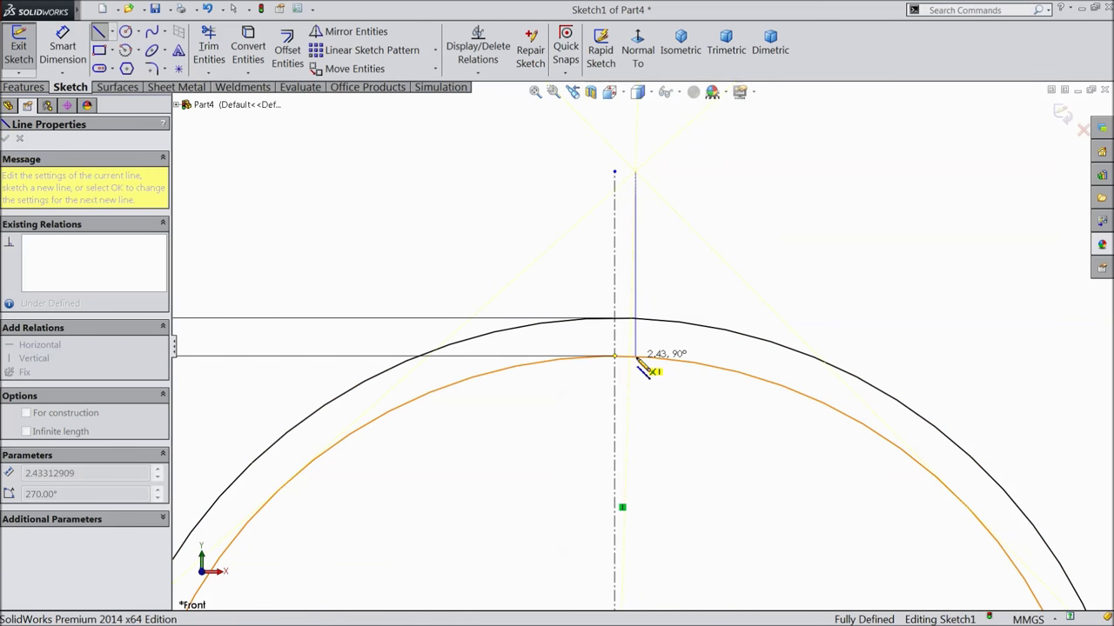
pyautogui.click(635, 355)
pyautogui.rightClick(677, 209)
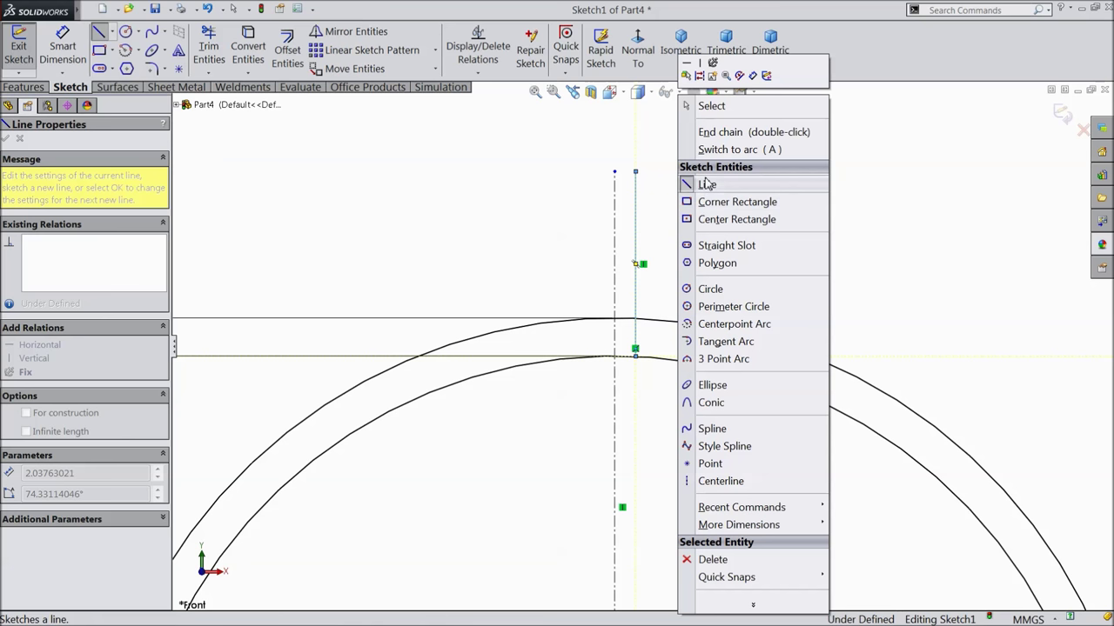
pyautogui.click(704, 105)
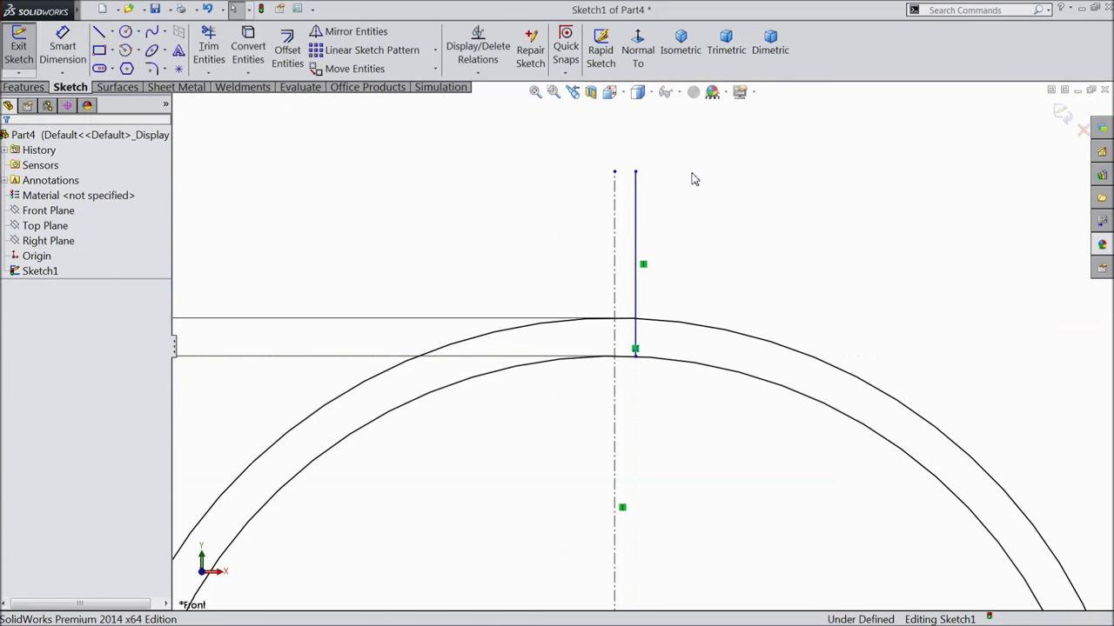
# Add a short horizontal top edge and a second vertical line down to the outer arc.
pyautogui.click(99, 33)
pyautogui.click(636, 171)
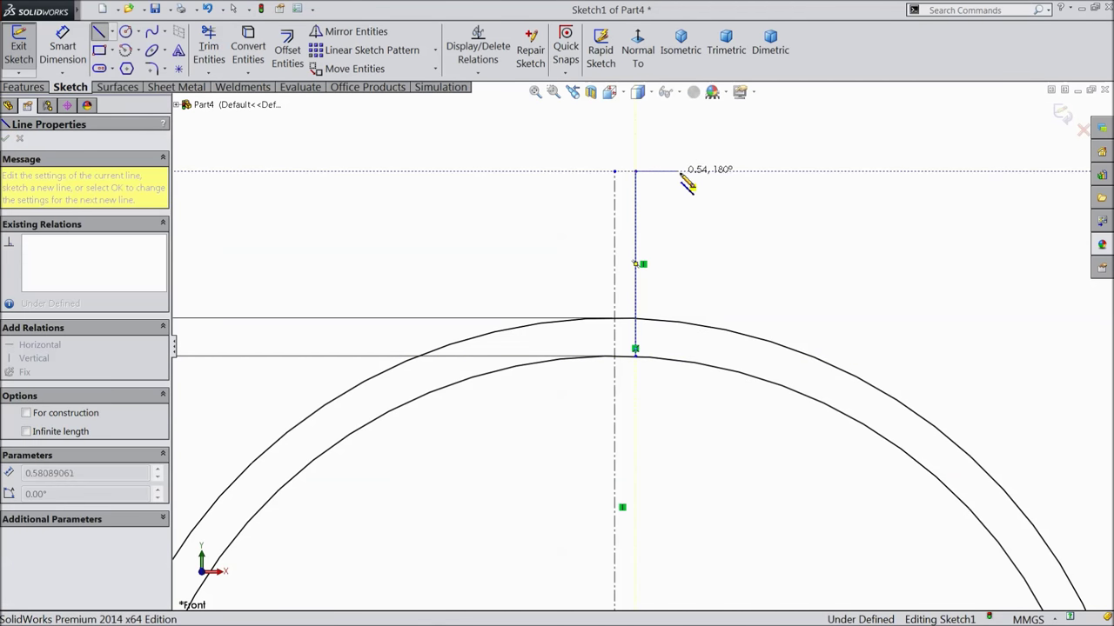
pyautogui.click(684, 171)
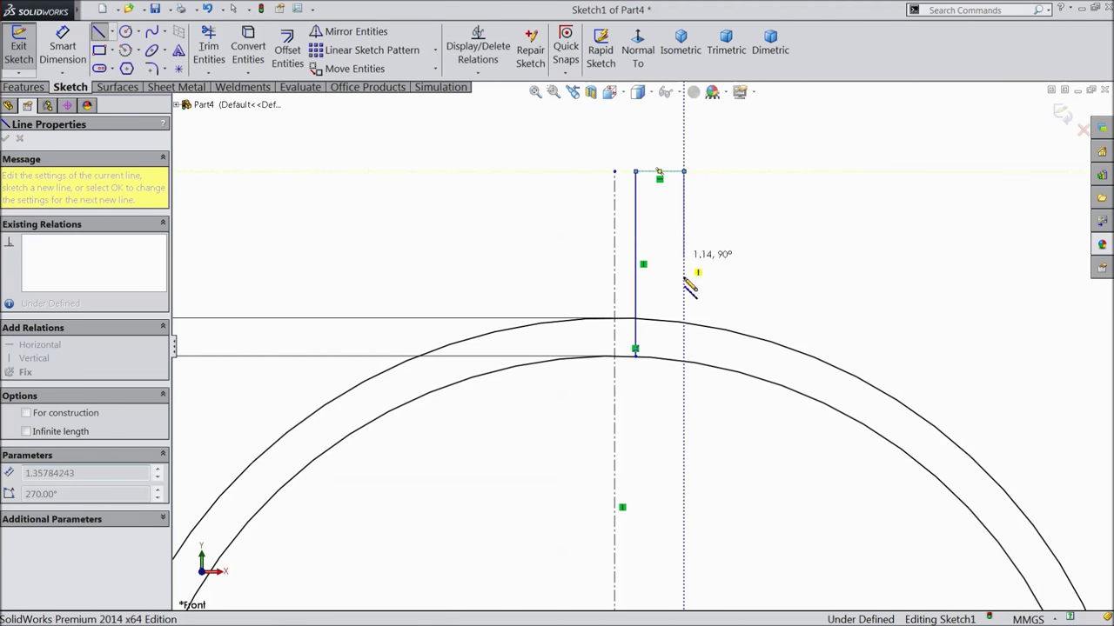
pyautogui.click(684, 321)
pyautogui.rightClick(710, 243)
pyautogui.click(731, 106)
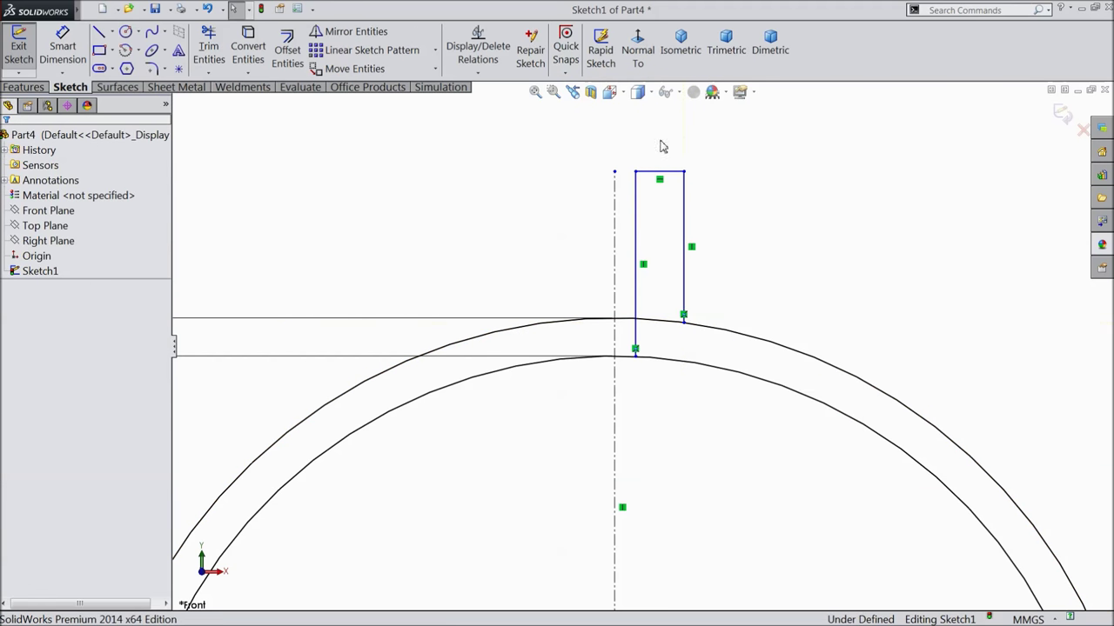
# Dimension the left line's height as 5.5, then change it to 2.75 mm.
pyautogui.click(63, 48)
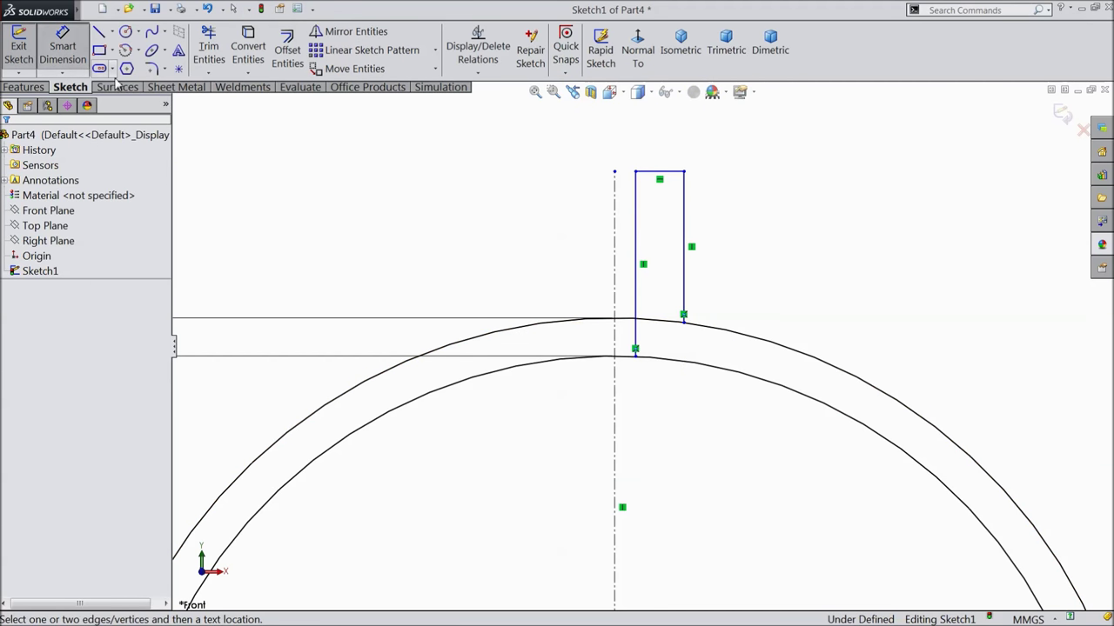
pyautogui.click(636, 263)
pyautogui.click(747, 261)
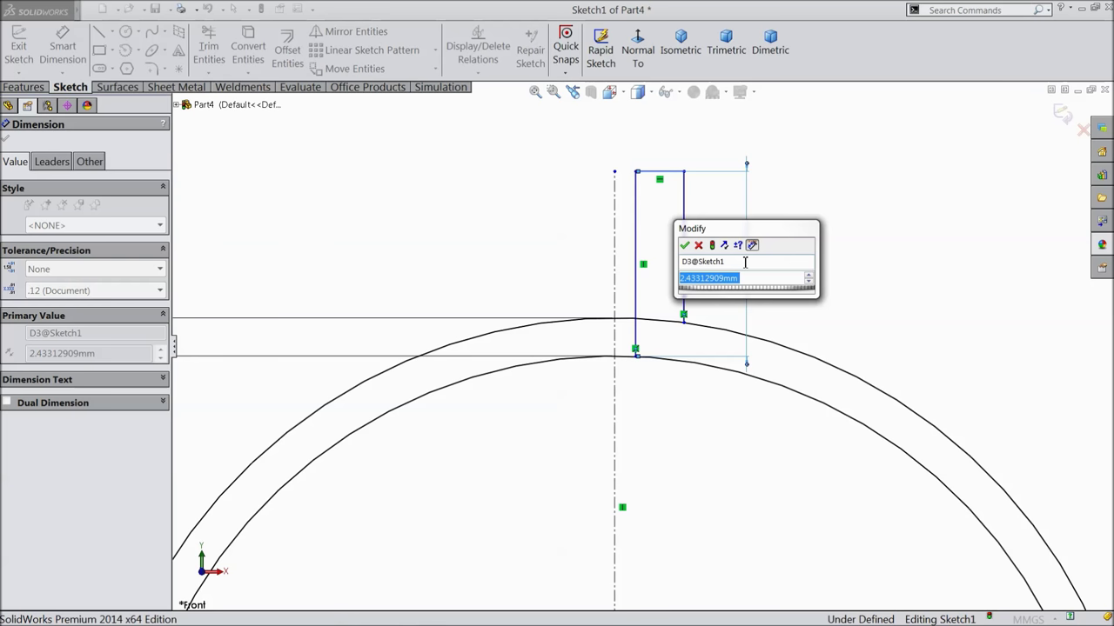
pyautogui.write('5.5')
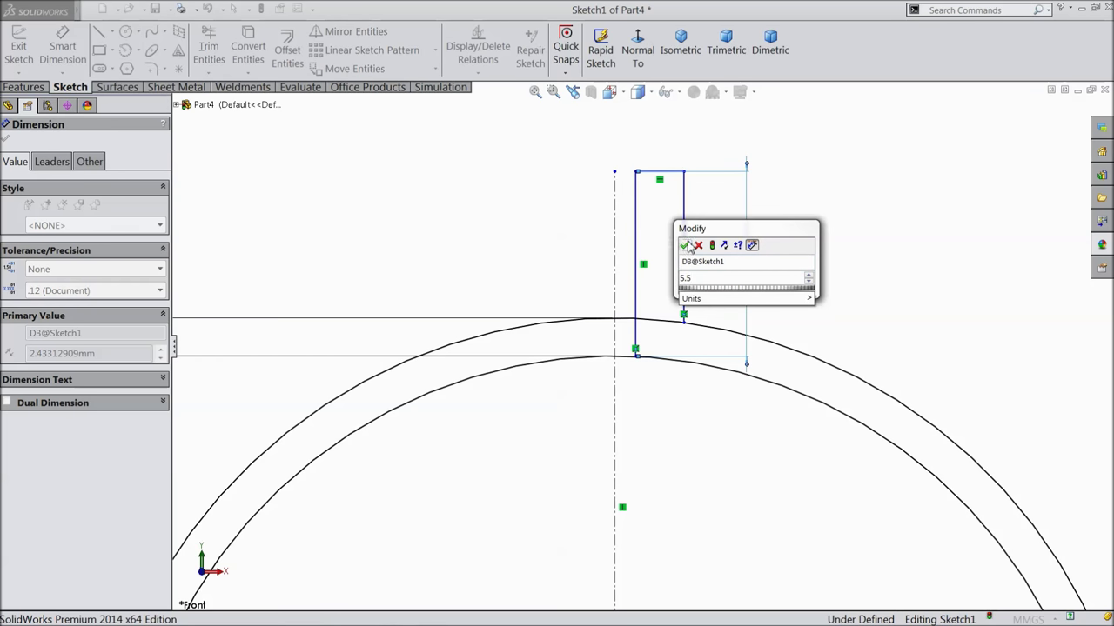
pyautogui.click(686, 245)
pyautogui.scroll(-3, 745, 305)
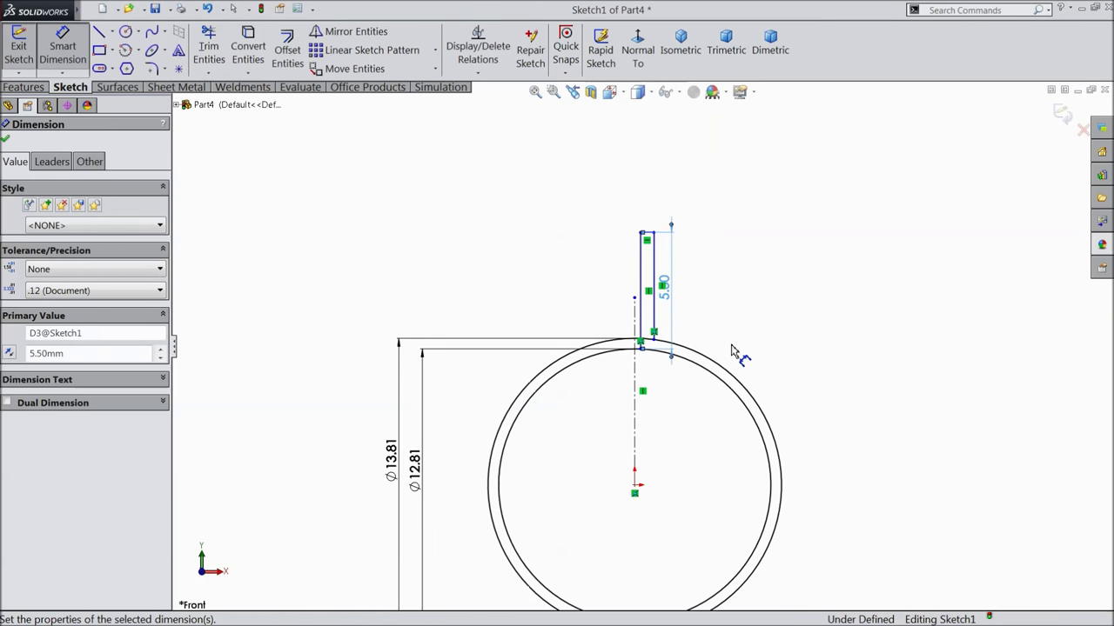
pyautogui.scroll(-2, 710, 352)
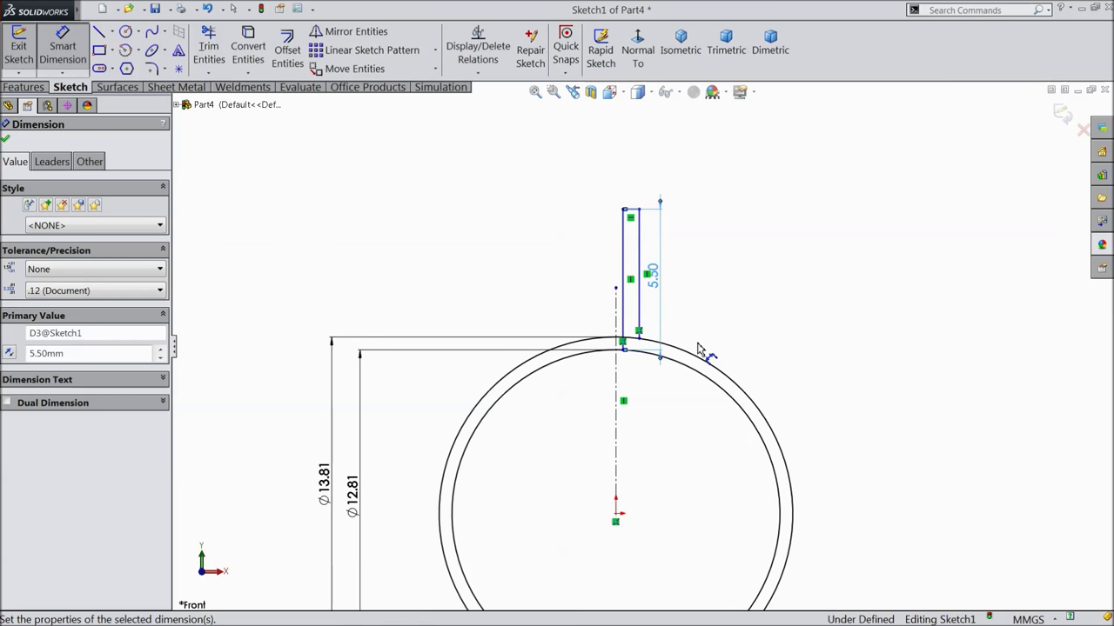
pyautogui.scroll(-2, 661, 291)
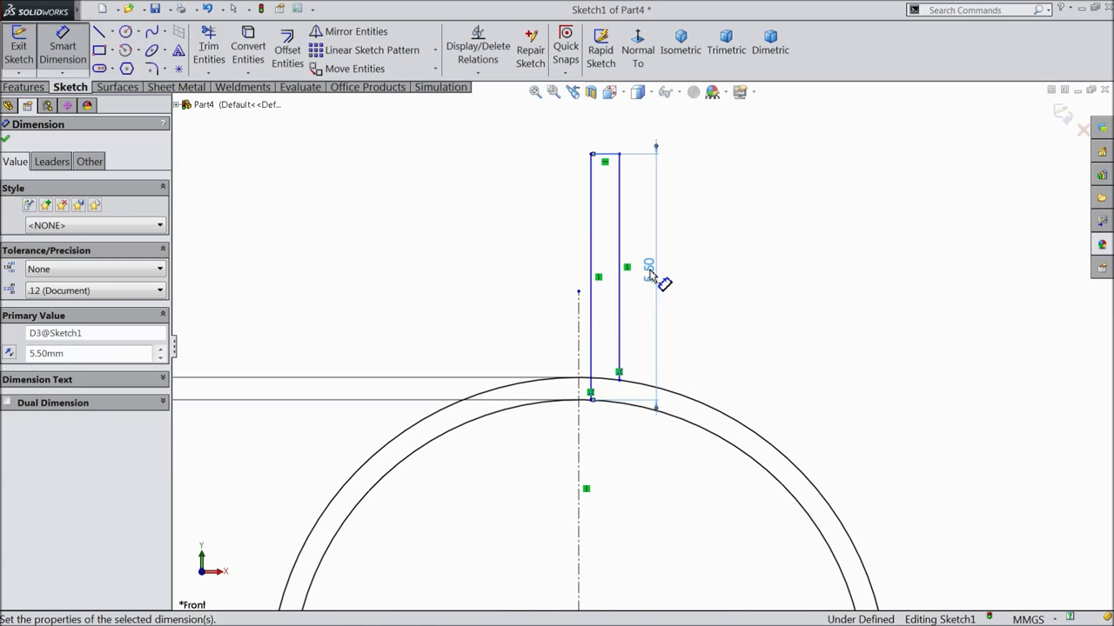
pyautogui.click(650, 271)
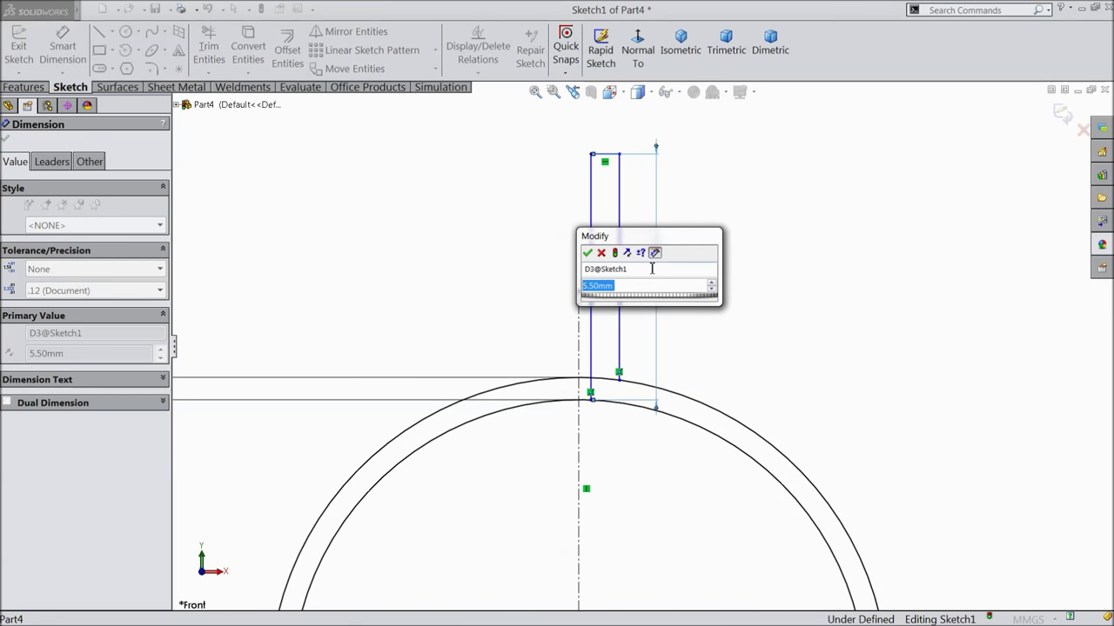
pyautogui.write('2')
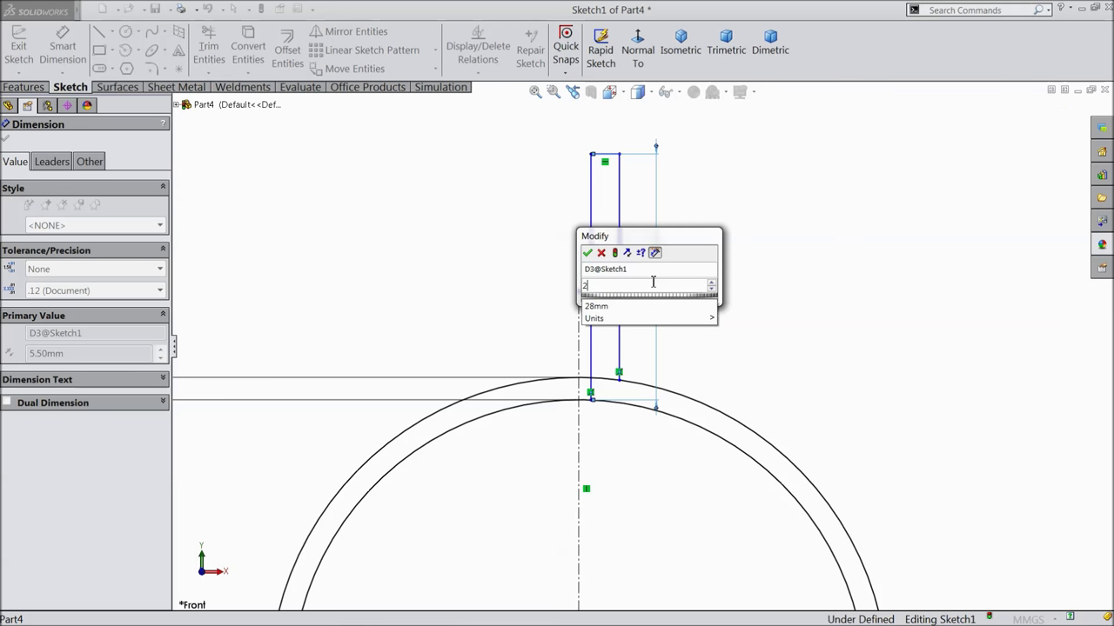
pyautogui.write('.75')
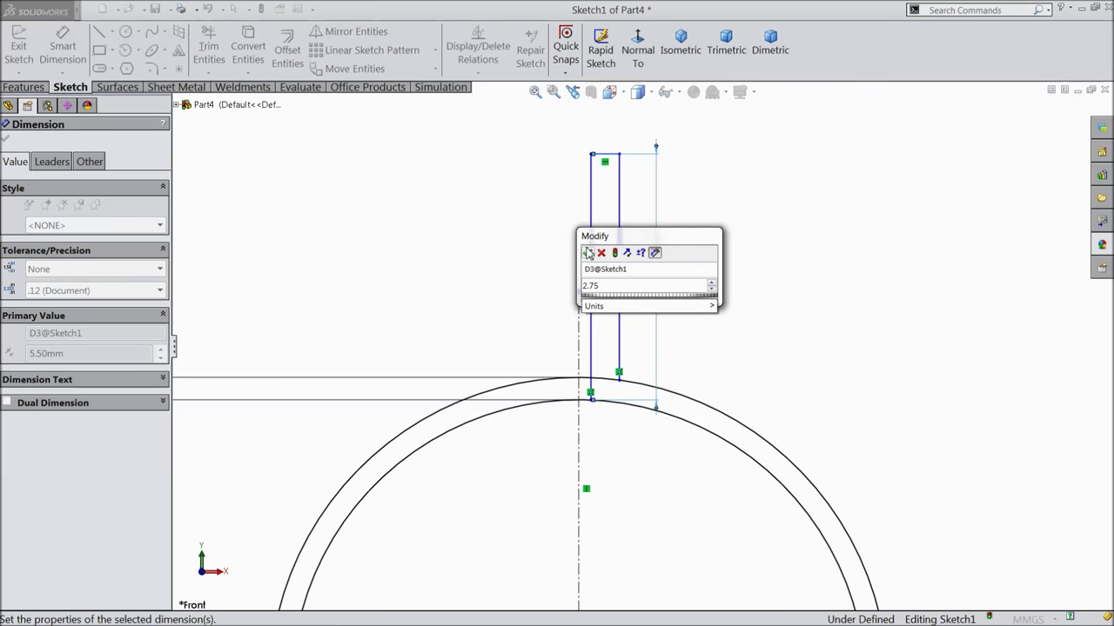
pyautogui.click(587, 252)
# Dimension the top edge's width to 1 mm.
pyautogui.scroll(-3, 621, 352)
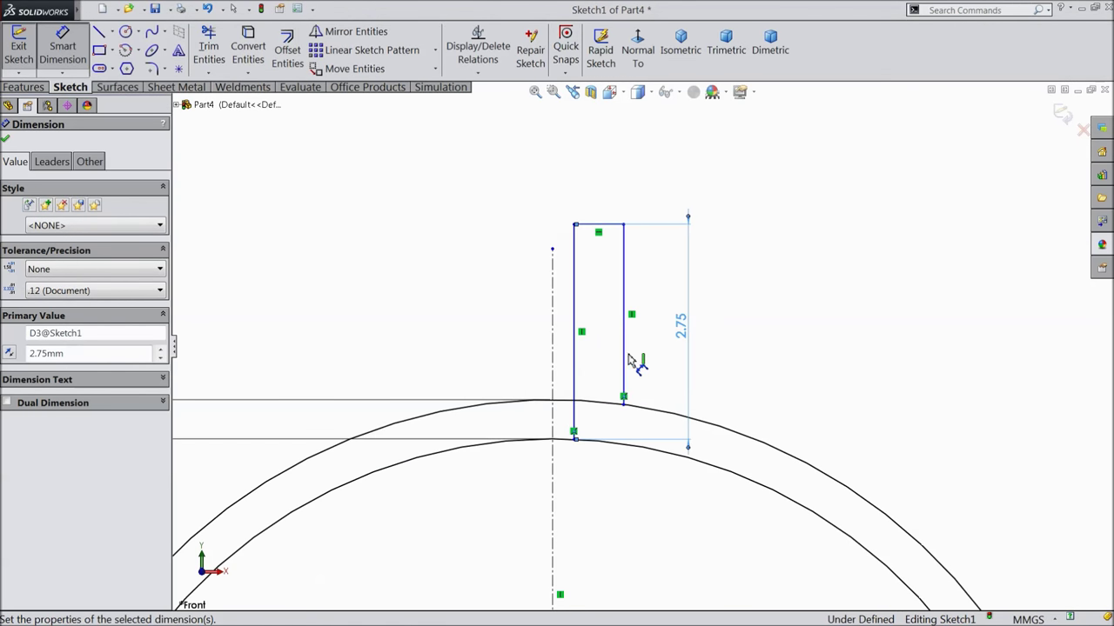
pyautogui.click(598, 225)
pyautogui.click(598, 207)
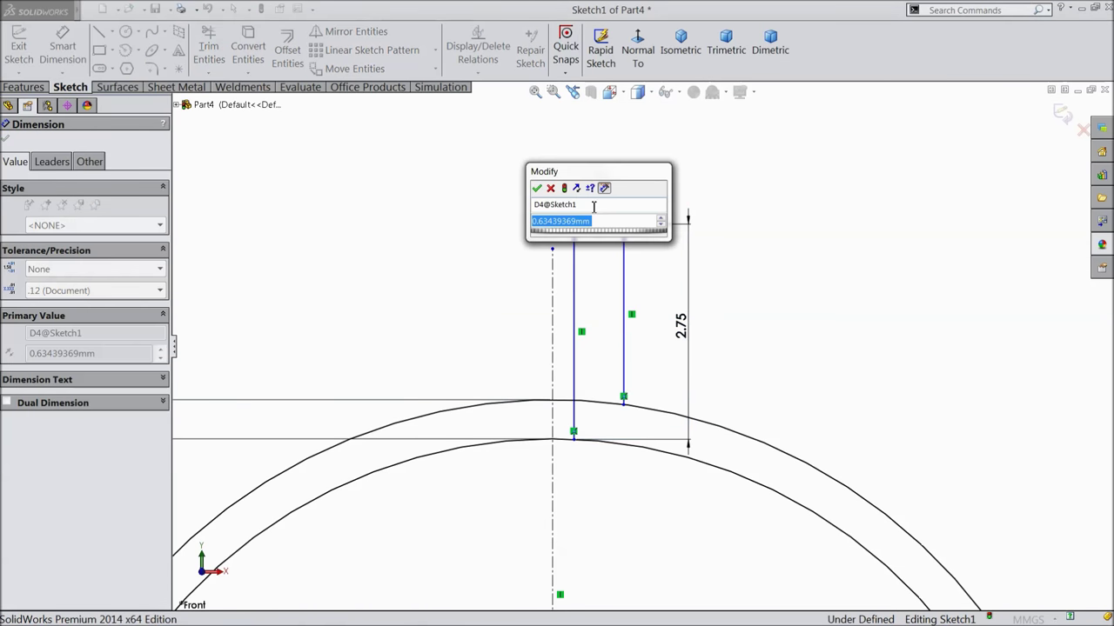
pyautogui.write('1')
pyautogui.click(537, 188)
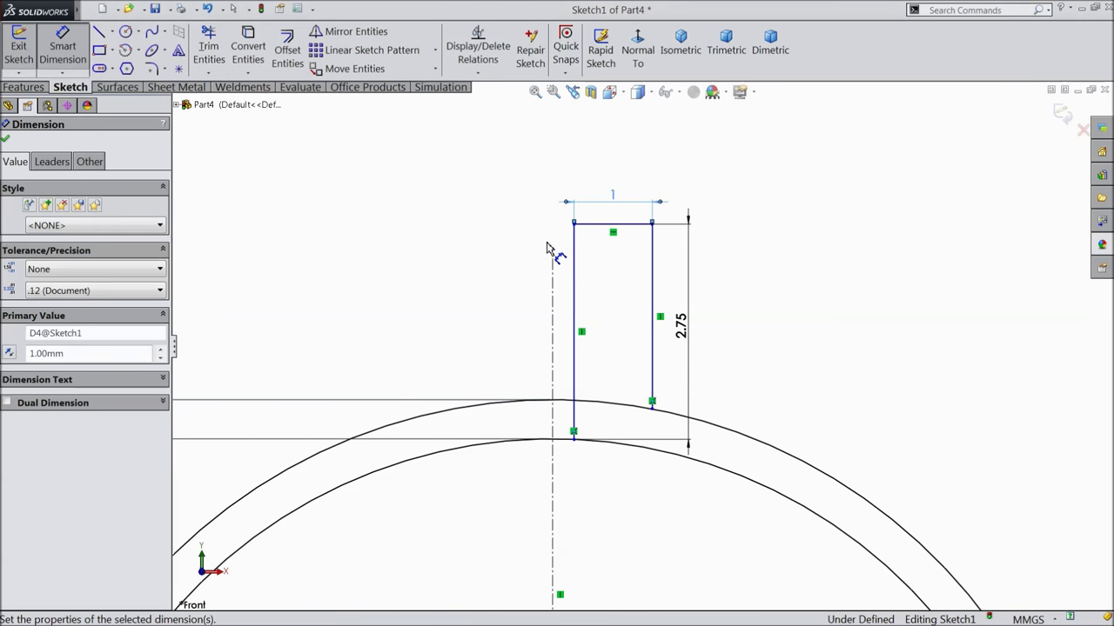
# Select the 13.81 outer circle diameter for editing.
pyautogui.scroll(4, 600, 280)
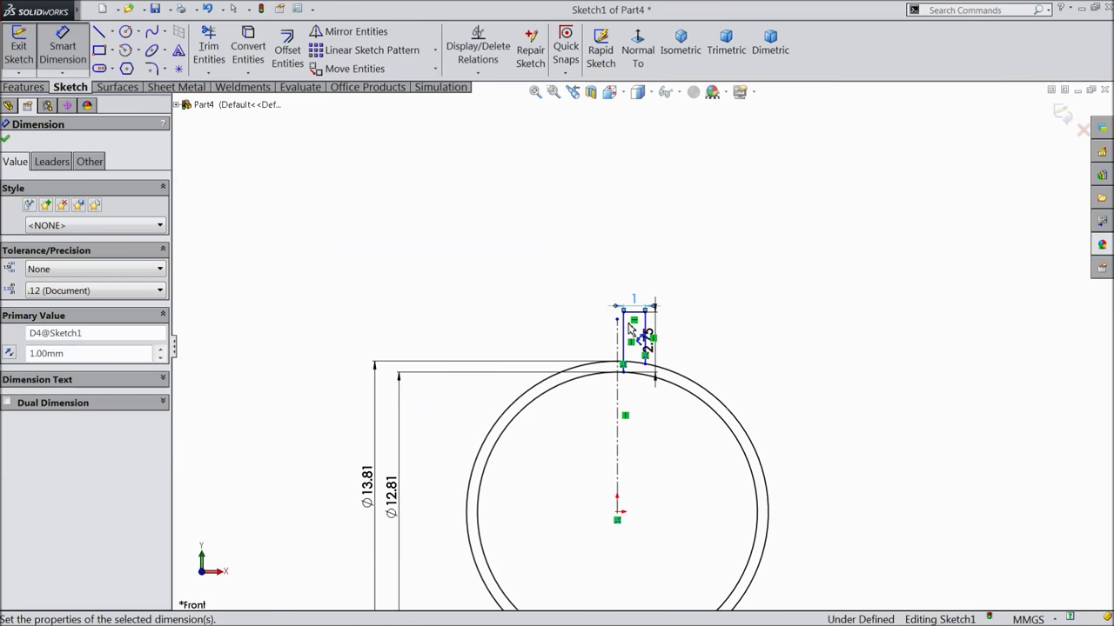
pyautogui.scroll(2, 630, 328)
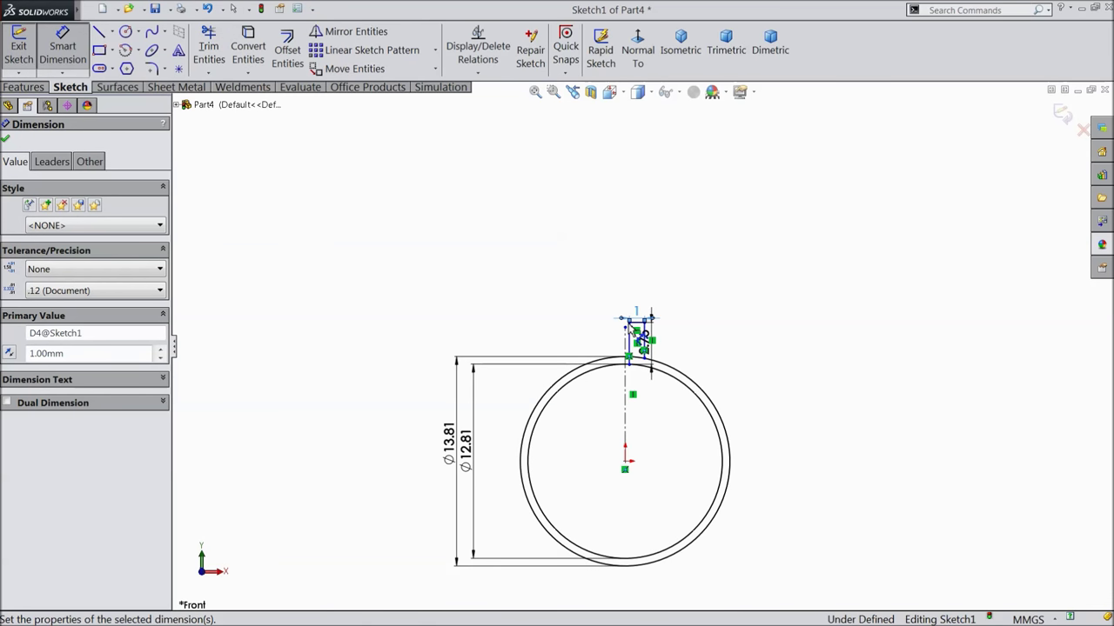
pyautogui.scroll(-2, 689, 367)
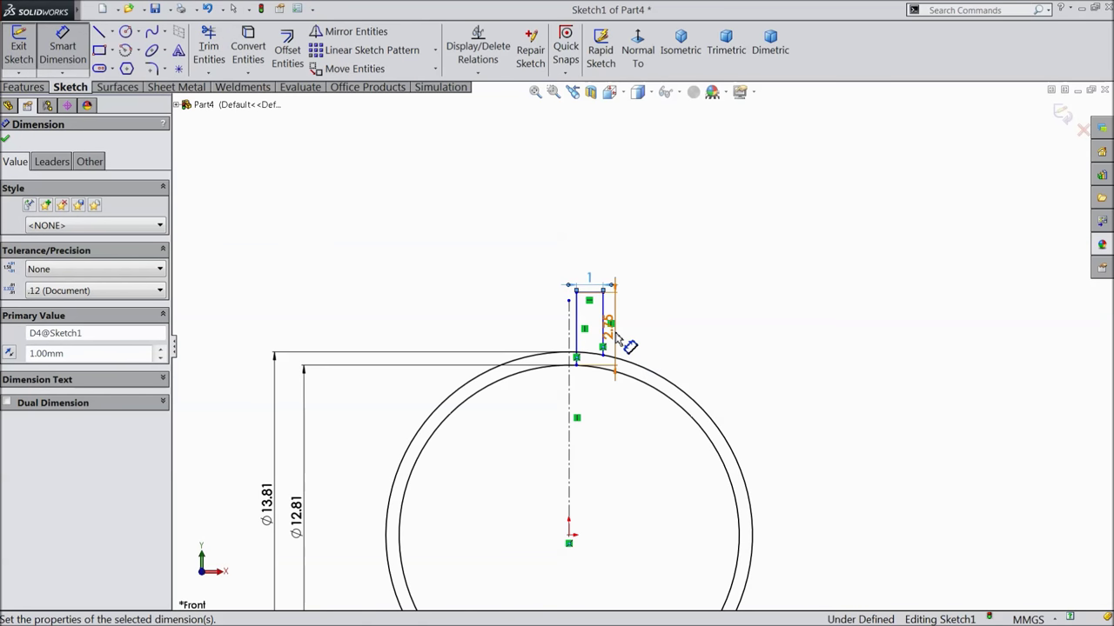
pyautogui.scroll(2, 587, 348)
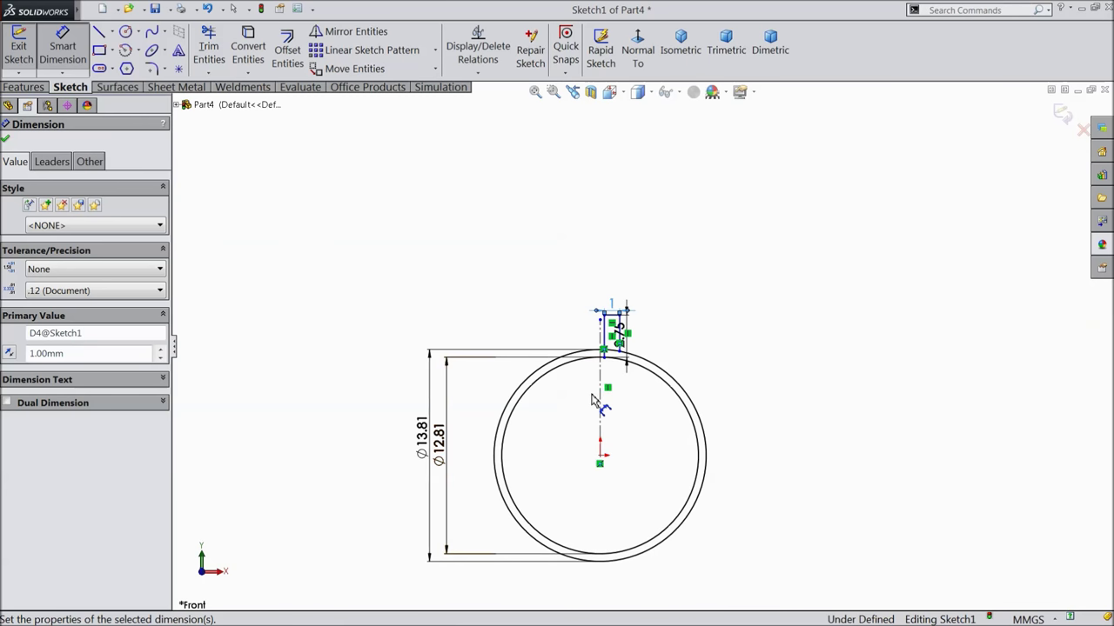
pyautogui.scroll(-2, 496, 431)
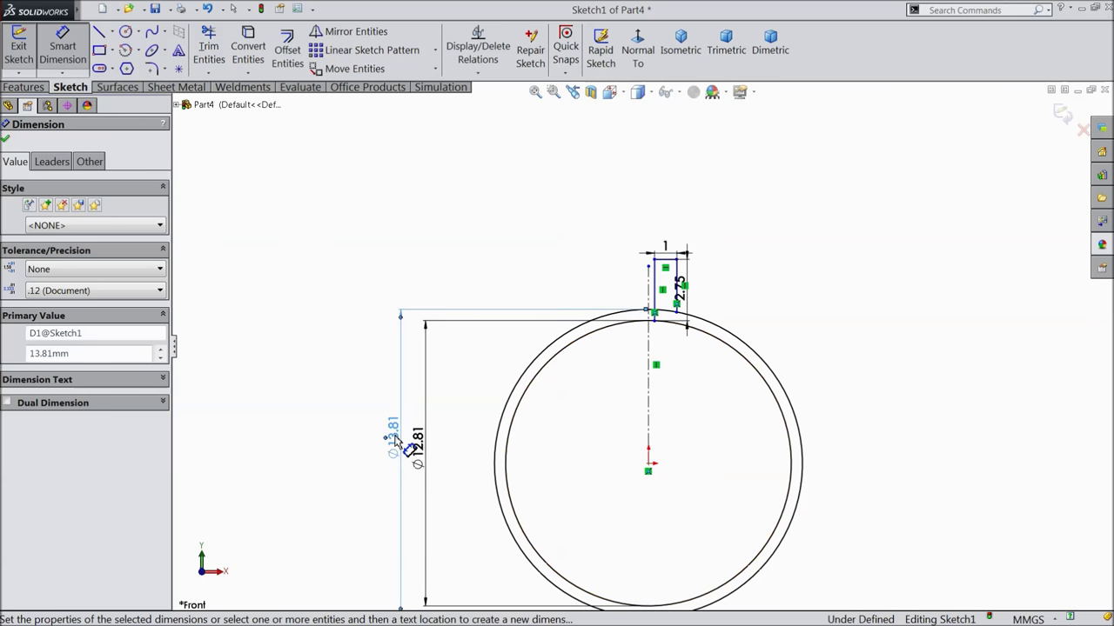
pyautogui.click(394, 440)
# Change the outer ring diameter to 14.81 mm.
pyautogui.write('14.81')
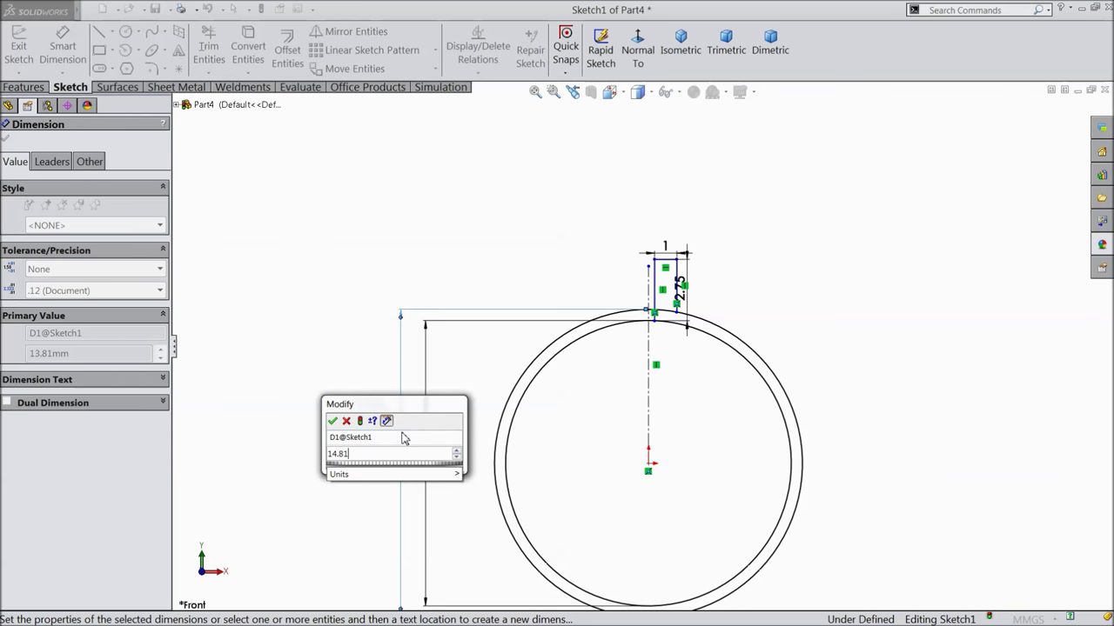
pyautogui.click(332, 422)
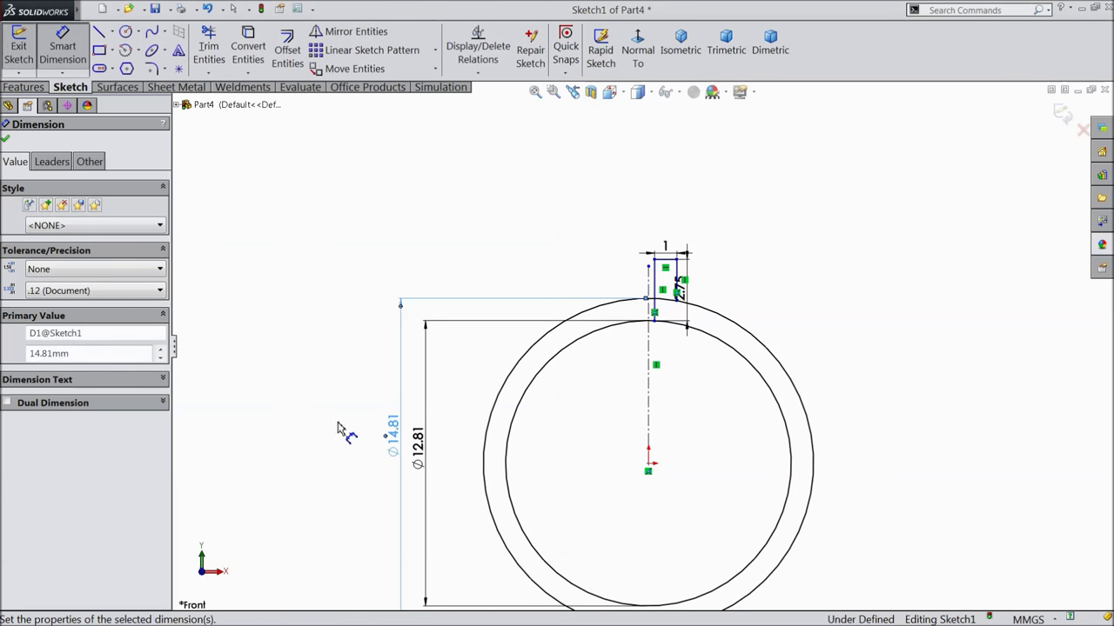
pyautogui.scroll(-5, 675, 300)
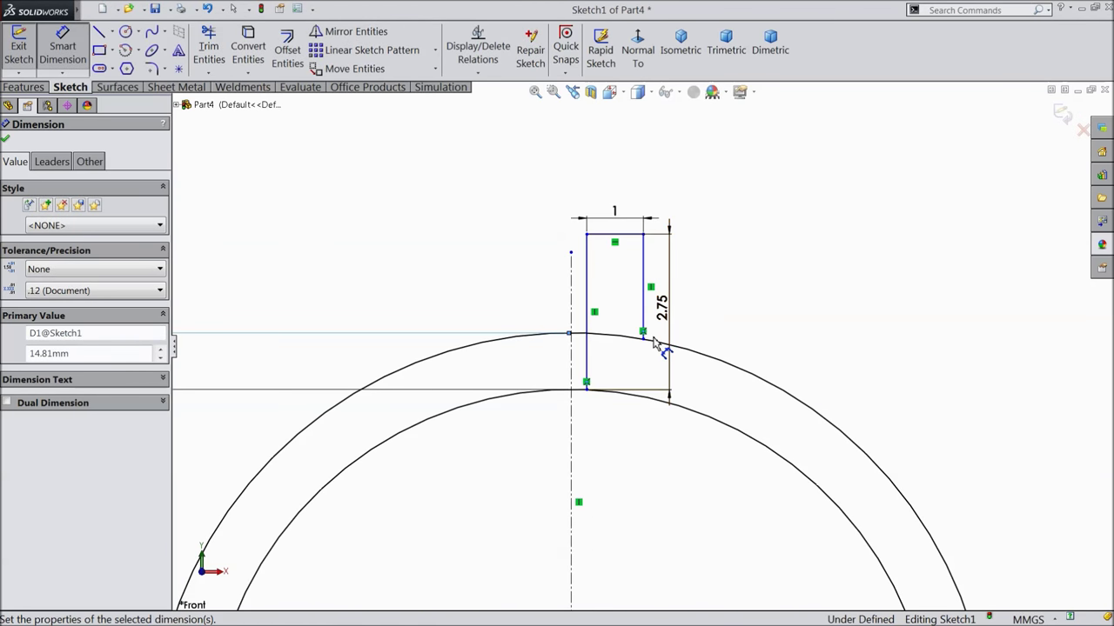
pyautogui.scroll(5, 654, 341)
pyautogui.scroll(-2, 648, 346)
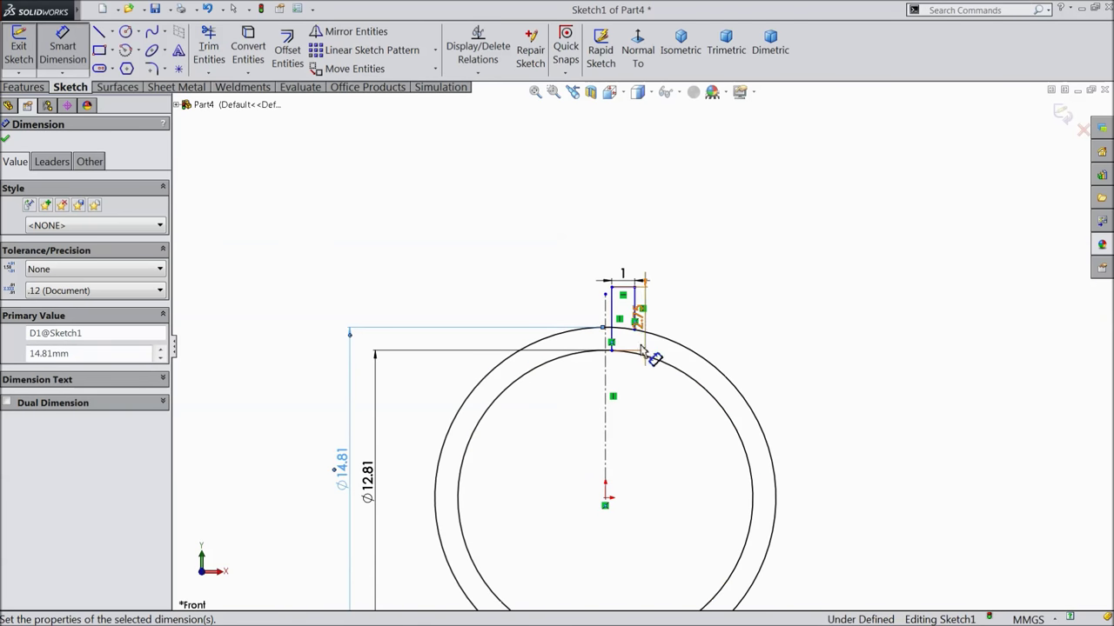
# Change the tab's 2.75 height dimension back to 5.50 mm.
pyautogui.scroll(-3, 642, 350)
pyautogui.doubleClick(645, 324)
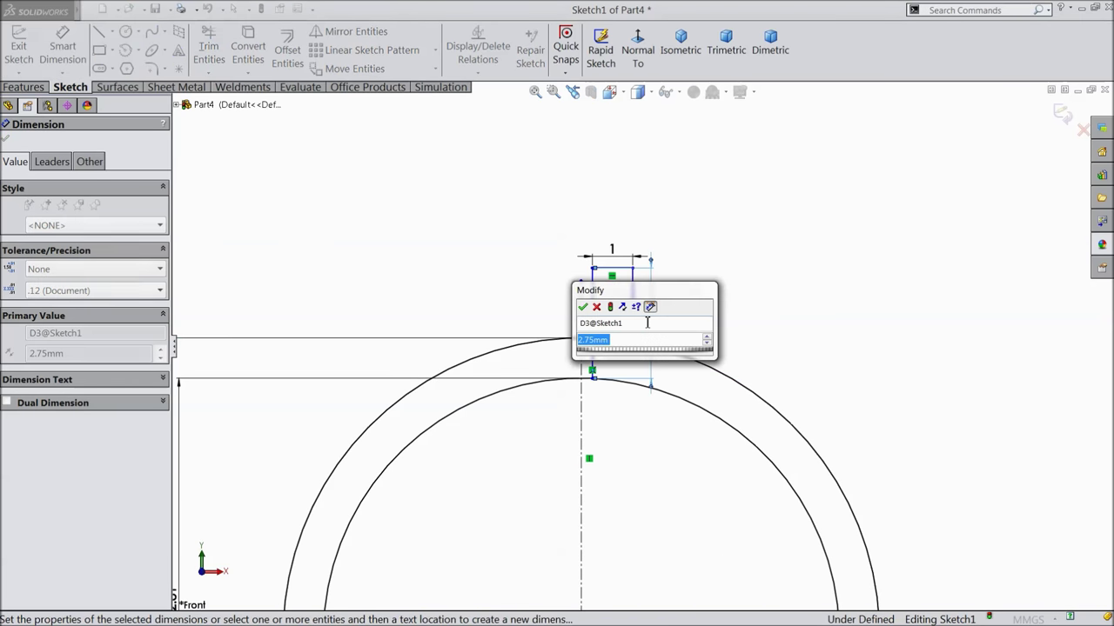
pyautogui.write('5.5')
pyautogui.press('Return')
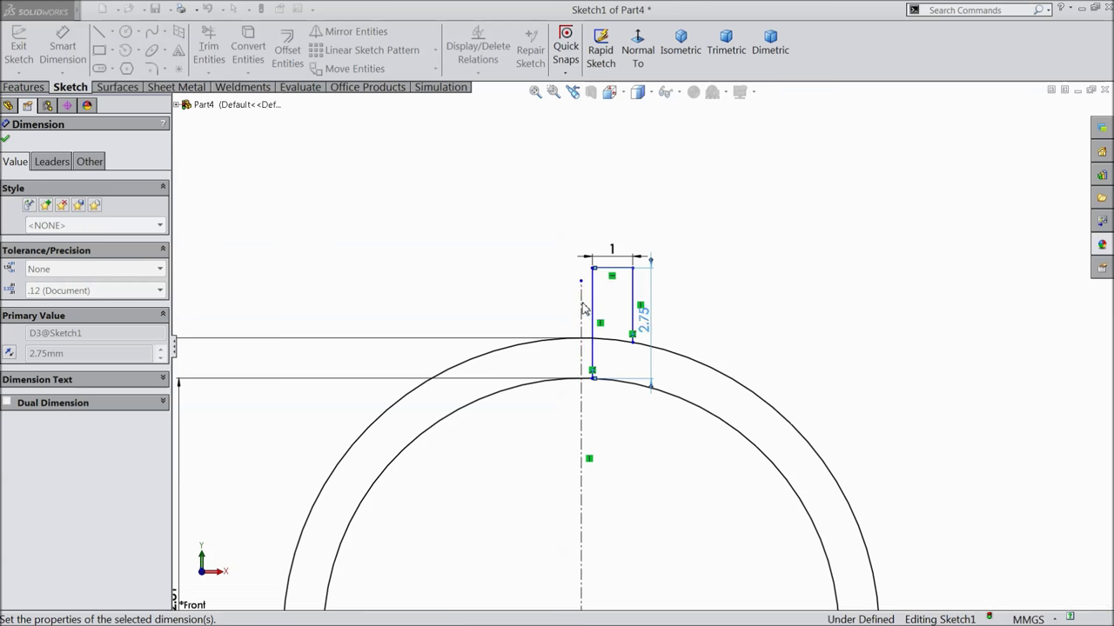
pyautogui.scroll(4, 671, 323)
pyautogui.scroll(-4, 682, 374)
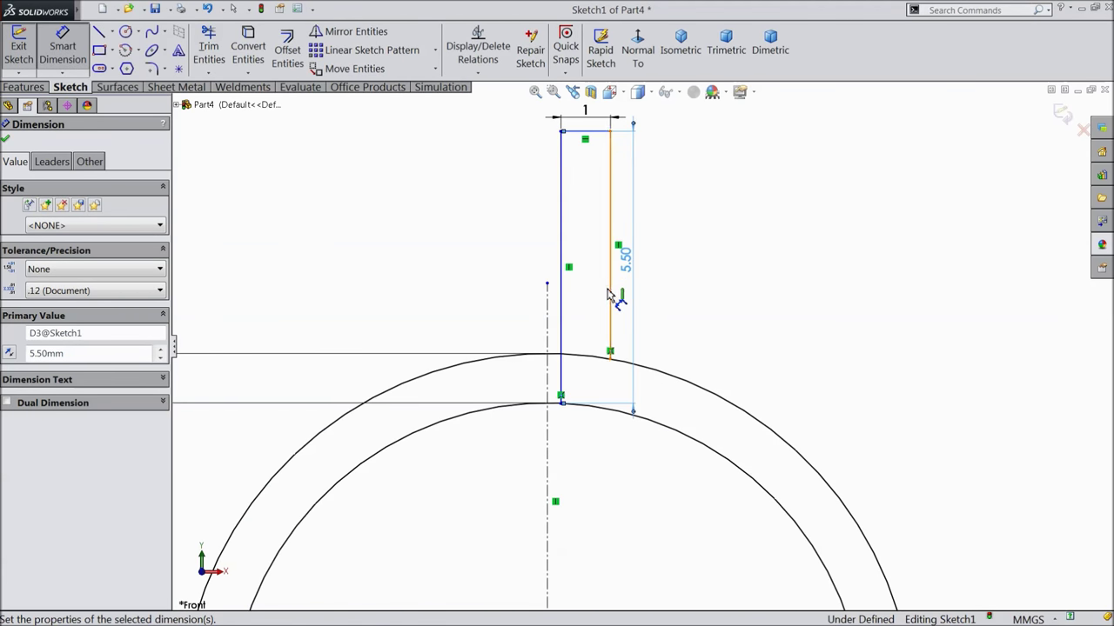
pyautogui.scroll(1, 617, 299)
pyautogui.click(6, 140)
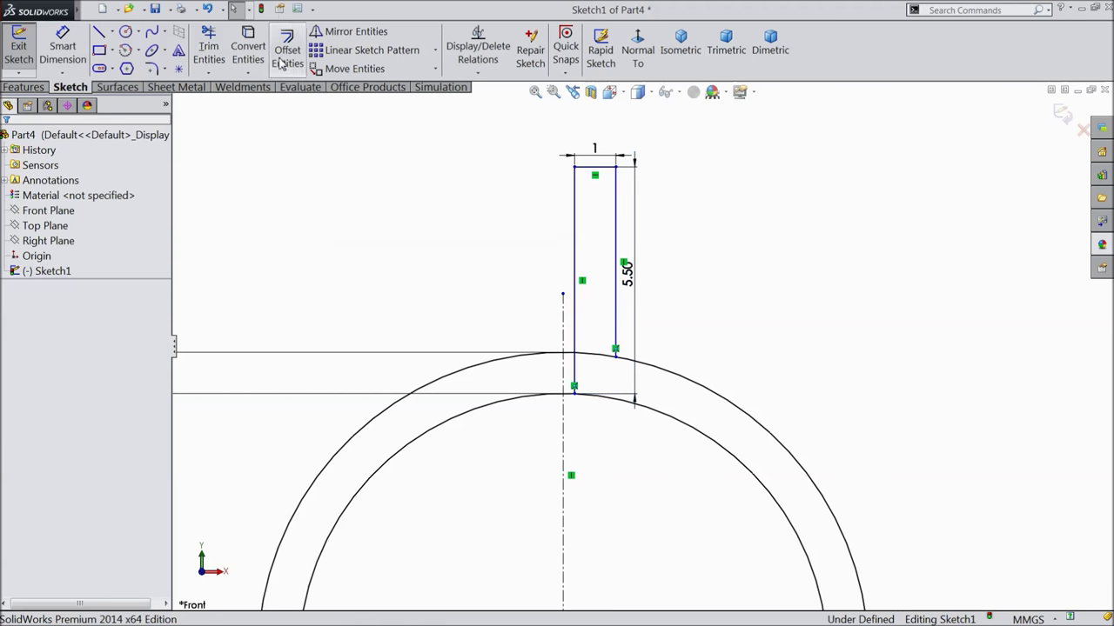
# Trim the outer arc between the tab's sides, undoing the accidental left-side trim.
pyautogui.click(209, 52)
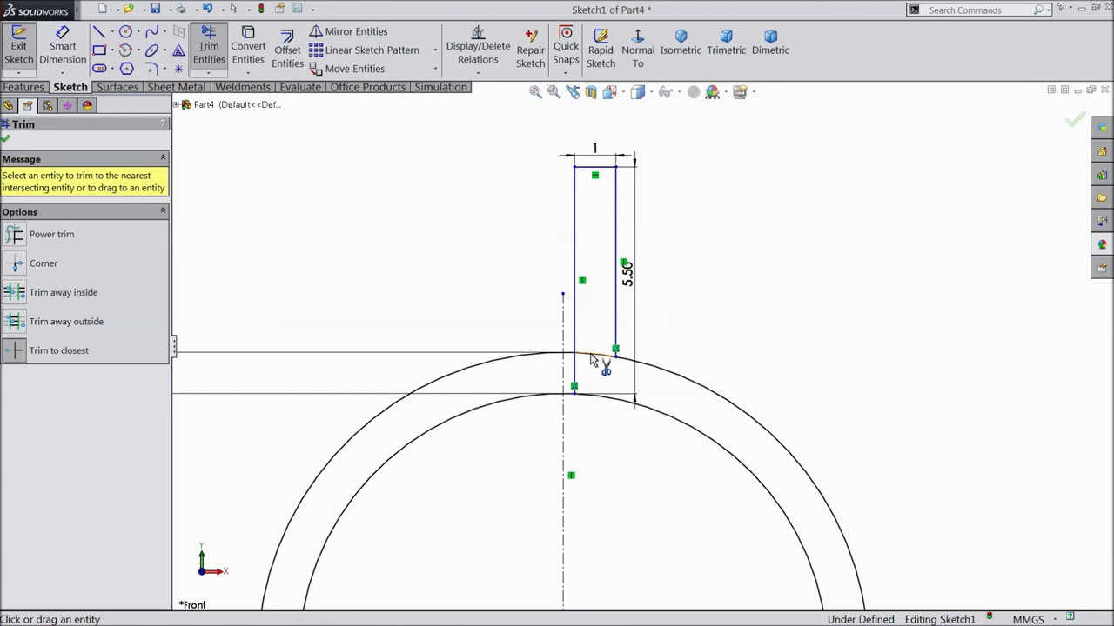
pyautogui.click(590, 354)
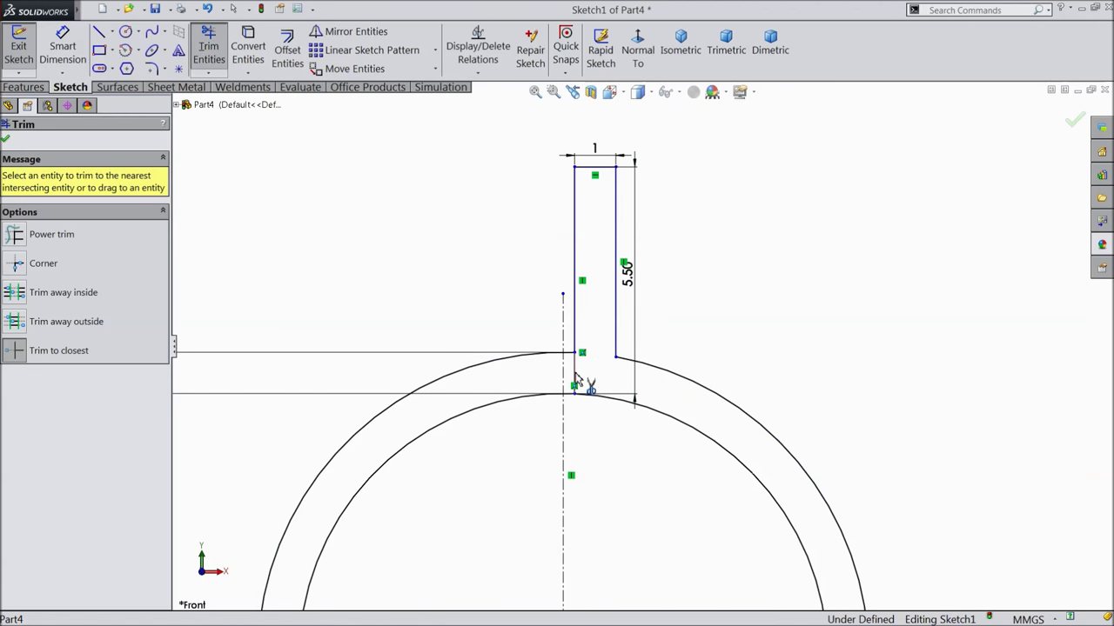
pyautogui.click(575, 374)
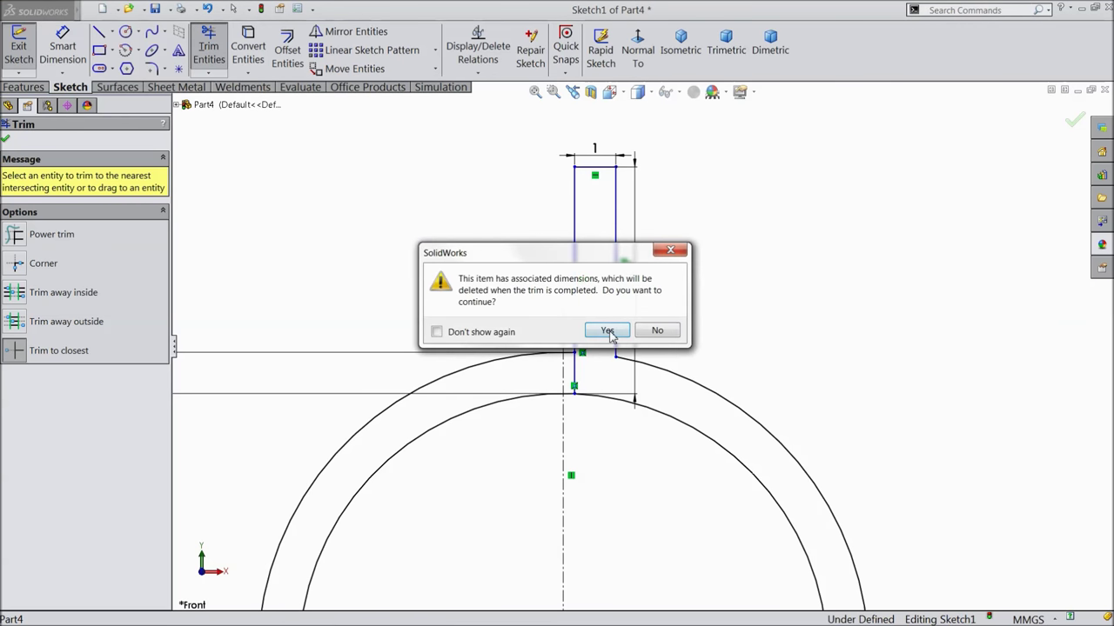
pyautogui.click(609, 332)
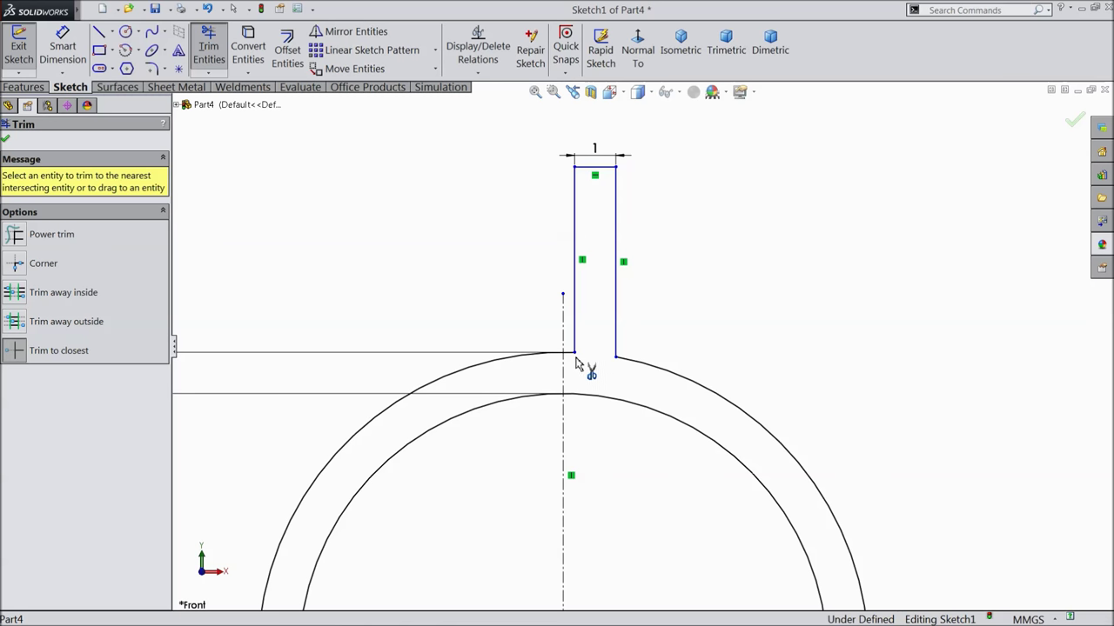
pyautogui.click(207, 8)
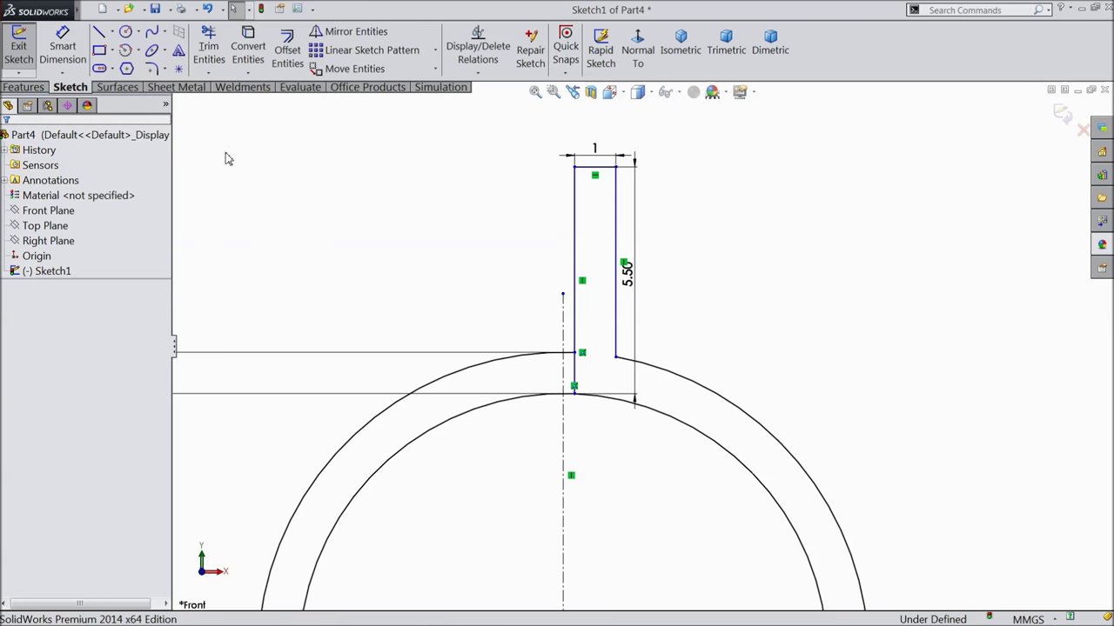
# Mirror the tab's top, left and right lines about the vertical centerline.
pyautogui.click(367, 35)
pyautogui.click(596, 166)
pyautogui.click(574, 209)
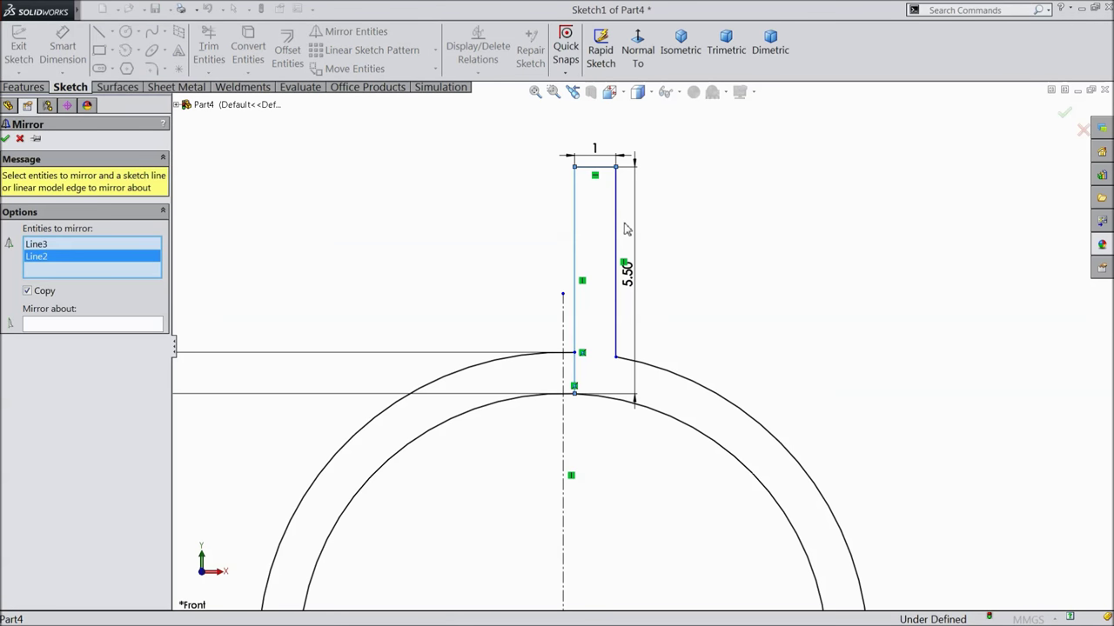
pyautogui.click(617, 231)
pyautogui.click(108, 327)
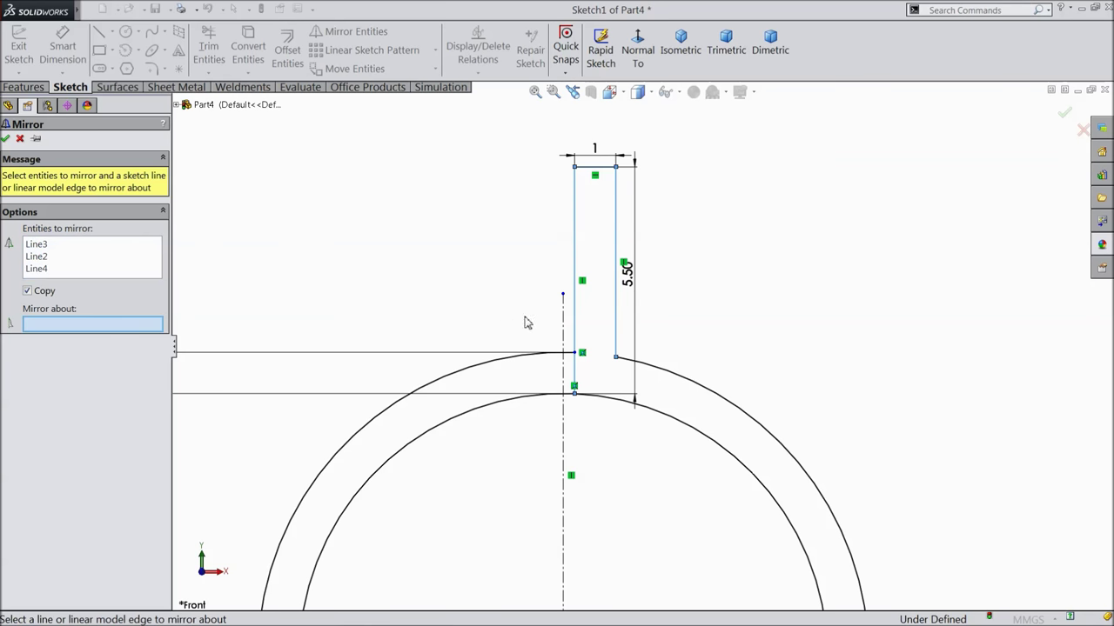
pyautogui.click(564, 320)
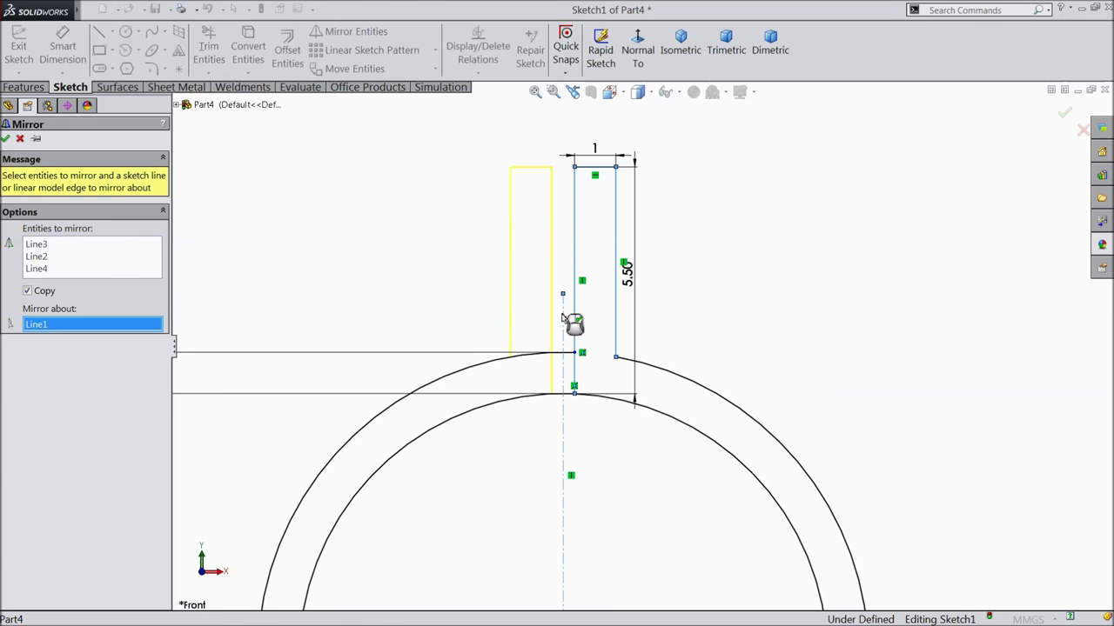
pyautogui.click(6, 139)
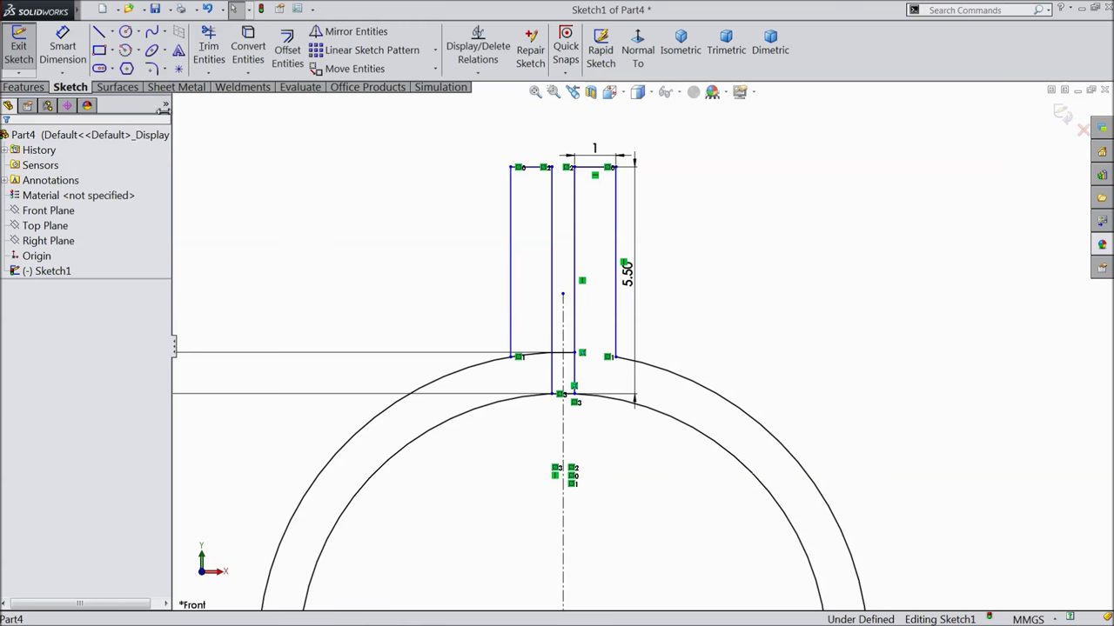
# Dimension the gap between the two tabs' inner lines to 0.20 mm.
pyautogui.click(63, 48)
pyautogui.scroll(-3, 661, 256)
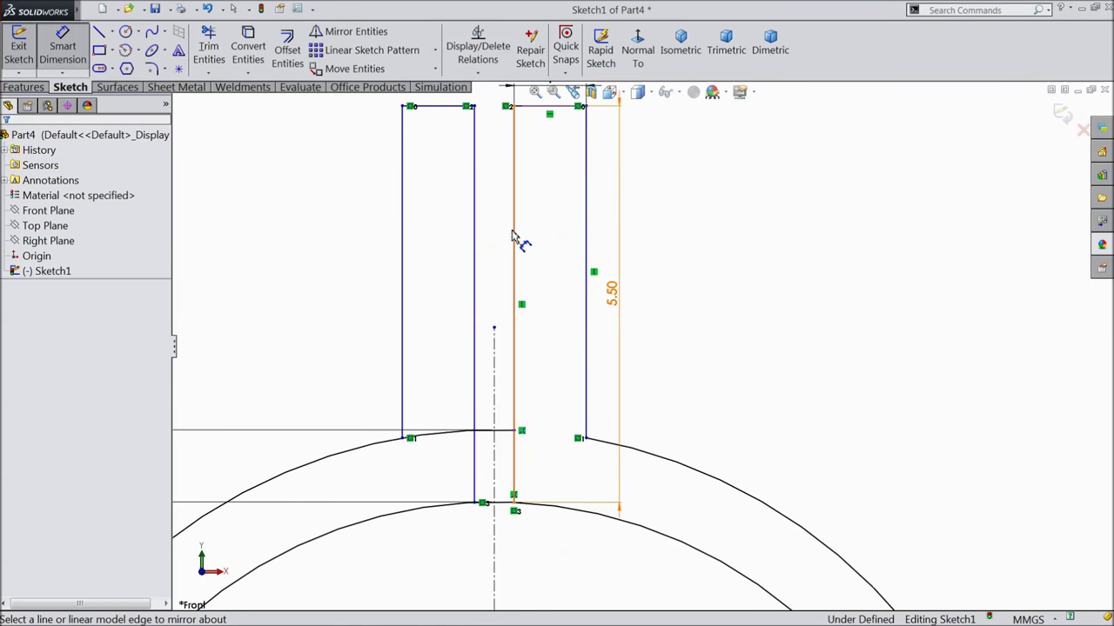
pyautogui.click(514, 236)
pyautogui.click(476, 236)
pyautogui.click(492, 246)
pyautogui.write('0')
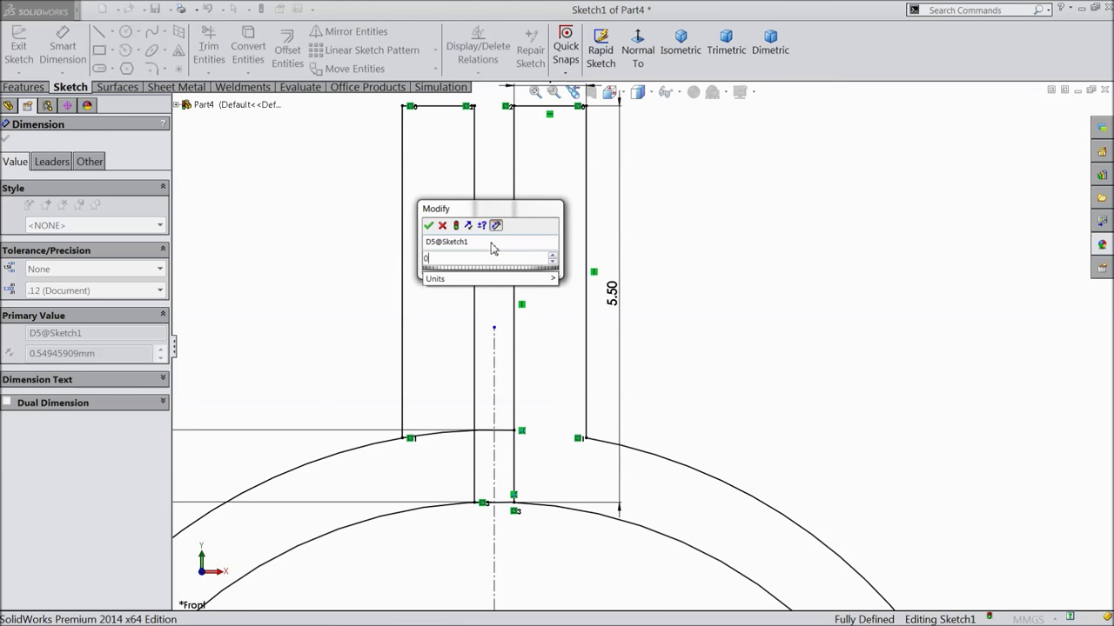
pyautogui.write('.2')
pyautogui.press('Return')
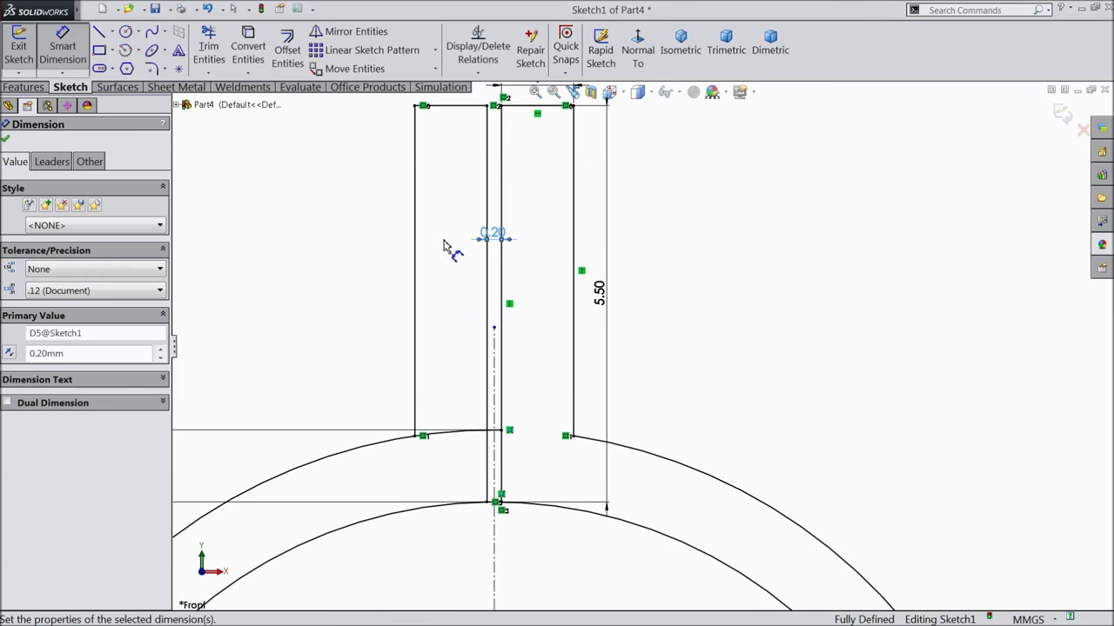
pyautogui.scroll(-3, 522, 396)
pyautogui.scroll(3, 597, 440)
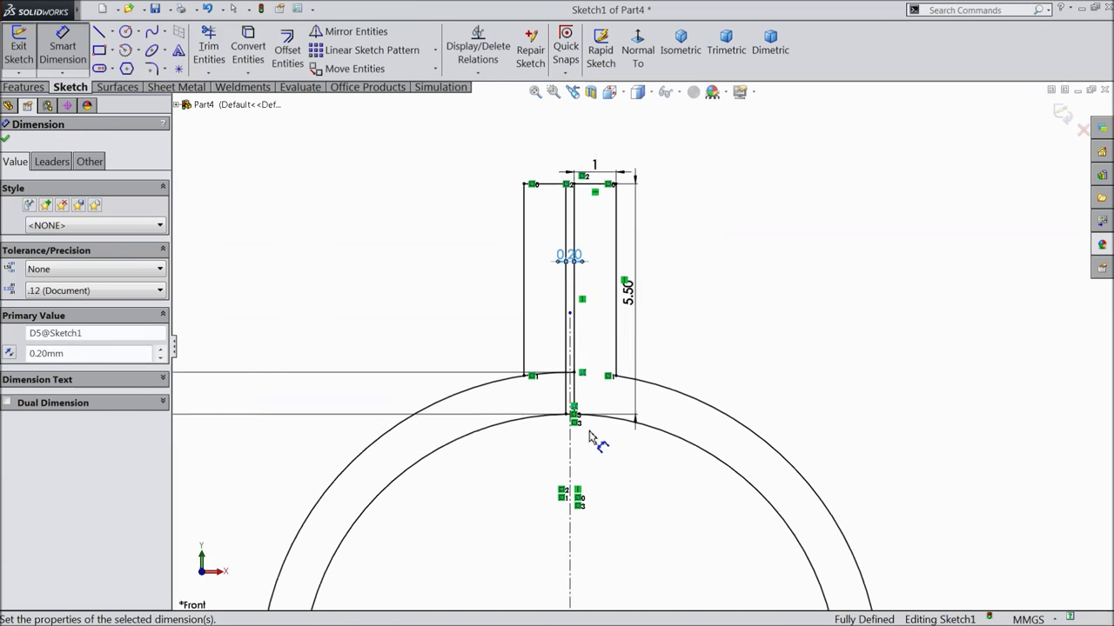
# Trim away the short line left of the slot and the horizontal line across it.
pyautogui.click(6, 139)
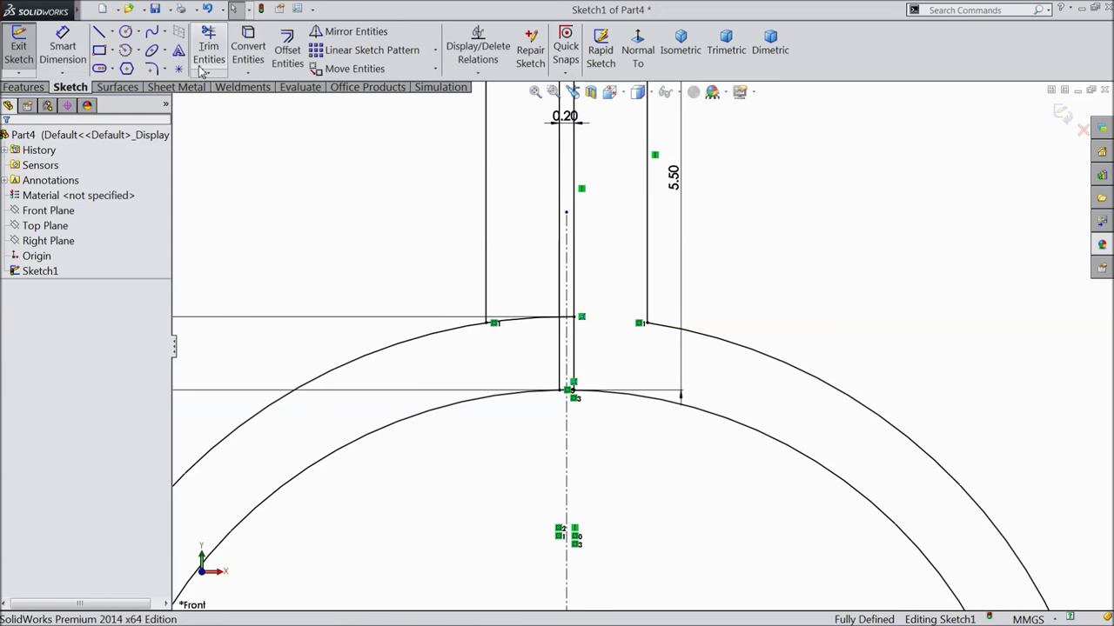
pyautogui.click(209, 50)
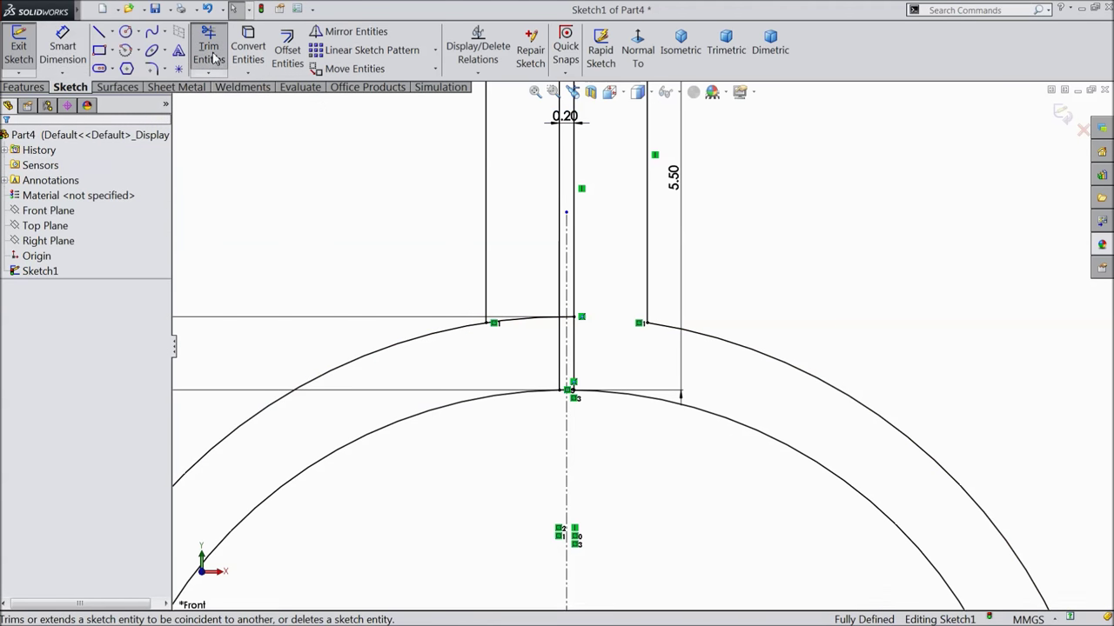
pyautogui.click(522, 323)
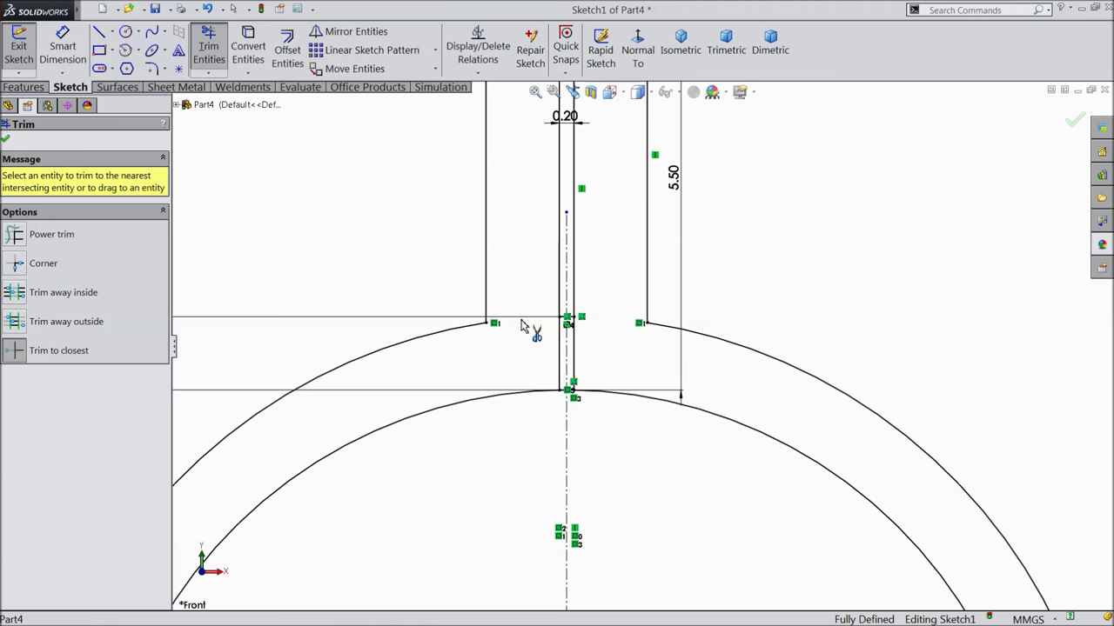
pyautogui.scroll(-6, 577, 326)
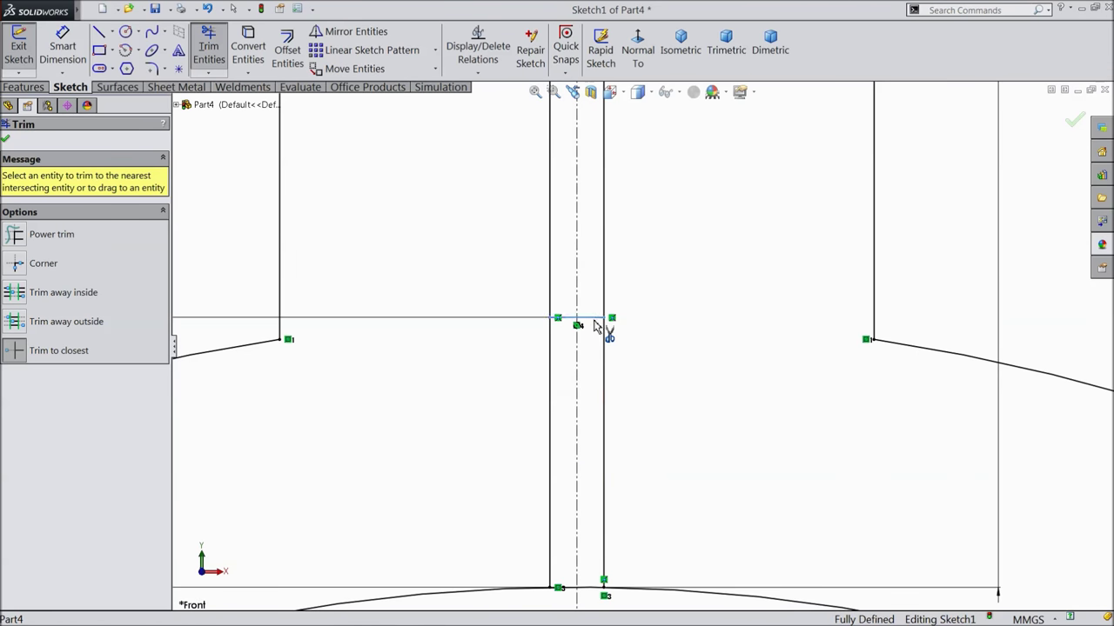
pyautogui.click(571, 320)
pyautogui.scroll(4, 591, 390)
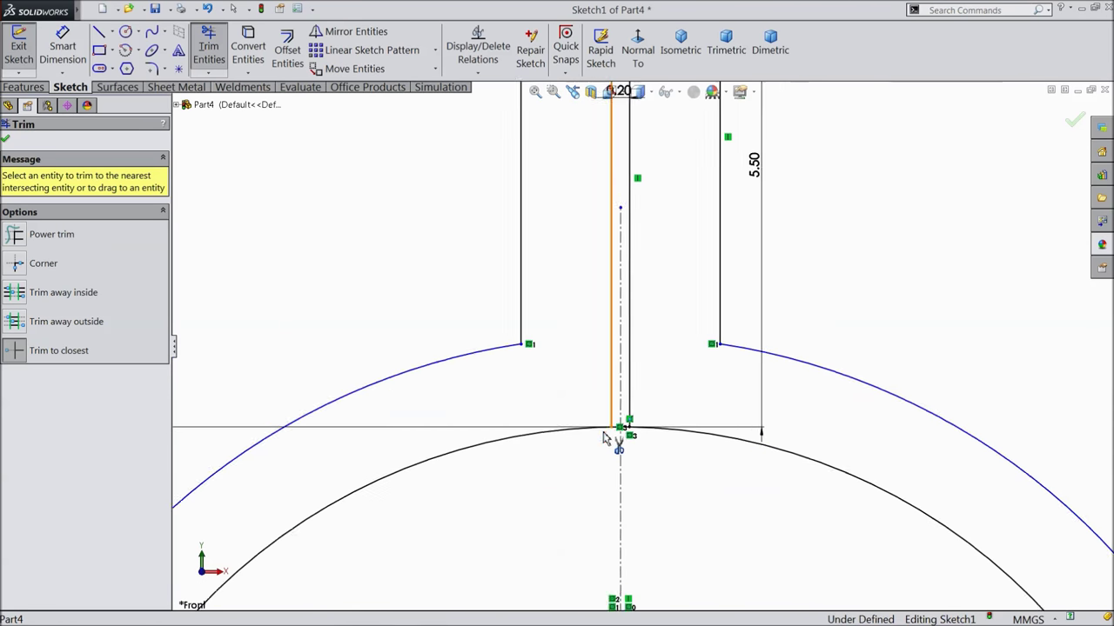
pyautogui.scroll(3, 609, 439)
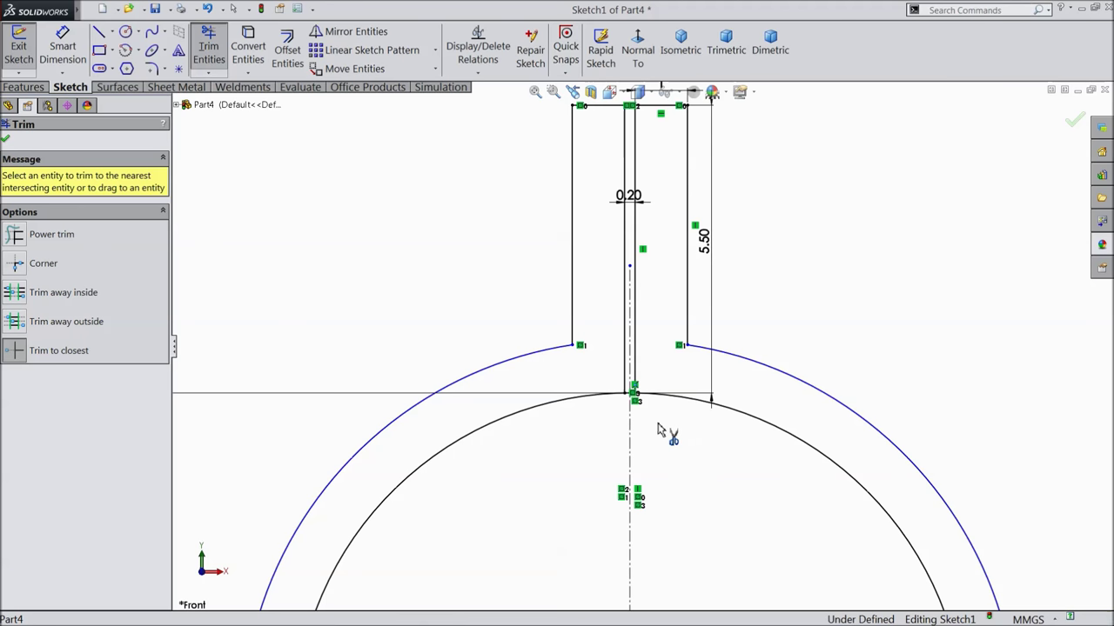
pyautogui.scroll(1, 635, 418)
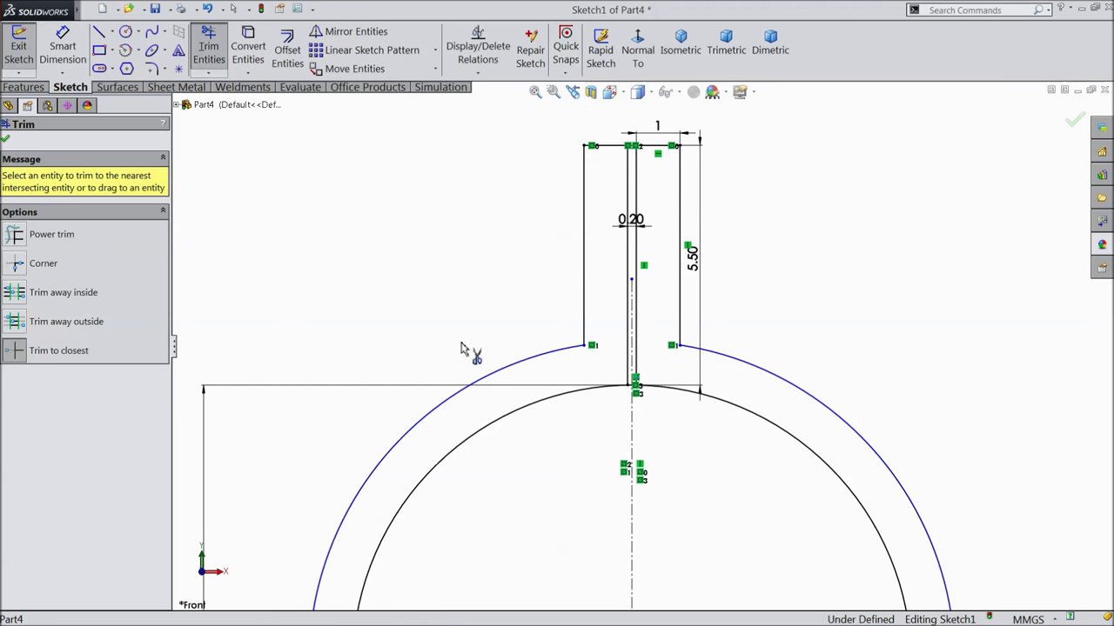
pyautogui.click(6, 135)
# Run a second trim pass on the clamp sketch and finish trimming.
pyautogui.scroll(3, 642, 348)
pyautogui.scroll(-4, 641, 380)
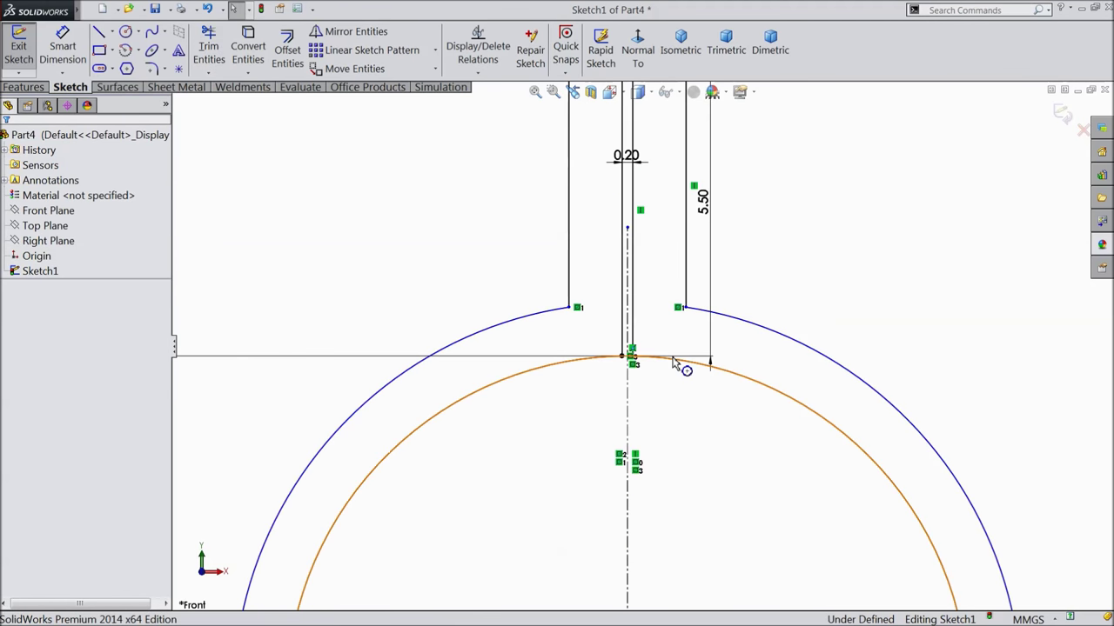
pyautogui.scroll(-6, 578, 347)
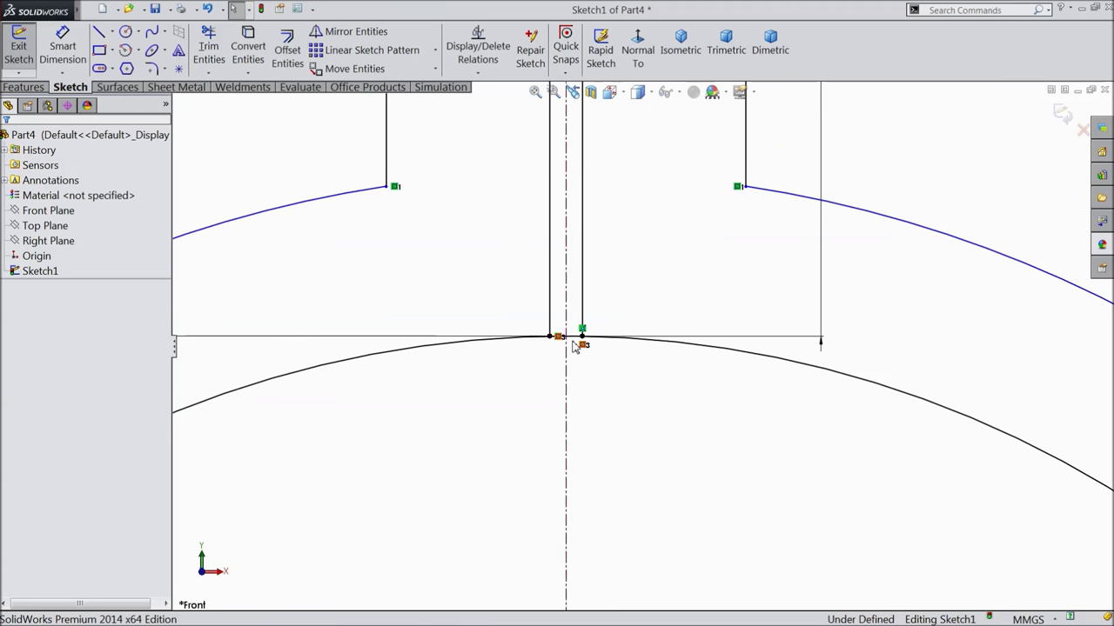
pyautogui.click(210, 54)
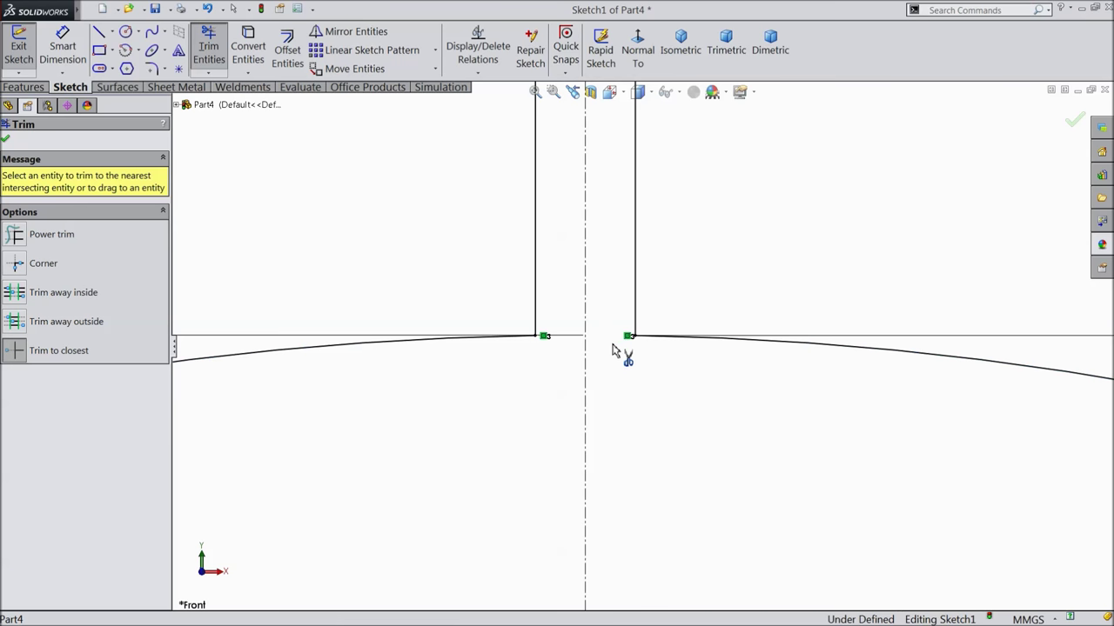
pyautogui.scroll(5, 616, 346)
pyautogui.scroll(3, 694, 340)
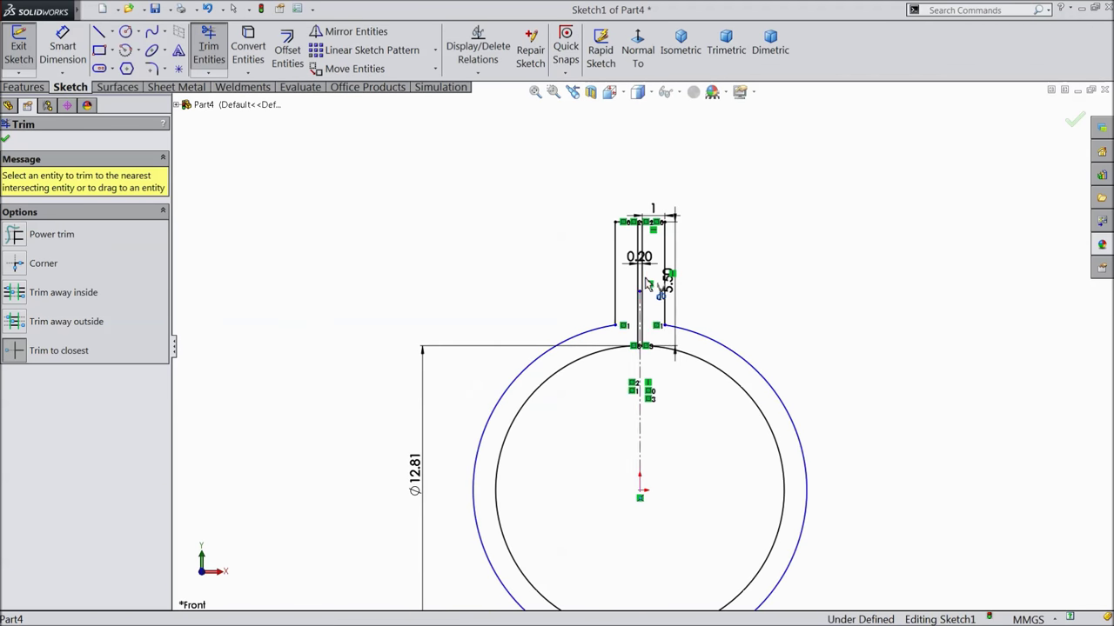
pyautogui.scroll(3, 675, 355)
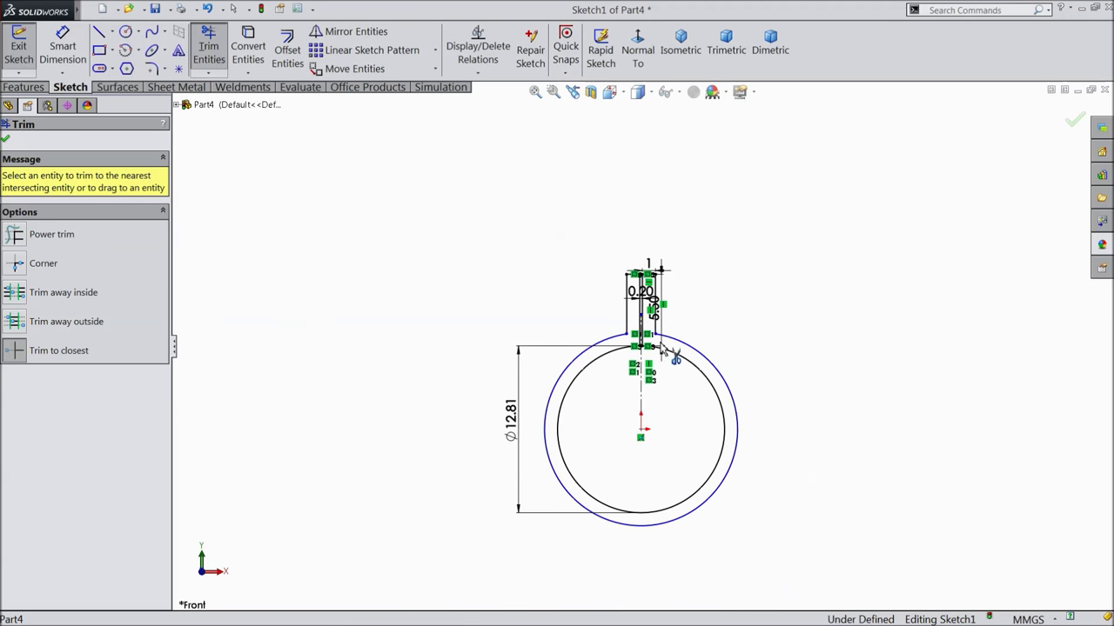
pyautogui.click(5, 139)
# Extrude the clamp sketch with a 5 mm Blind Boss-Extrude.
pyautogui.click(24, 87)
pyautogui.click(26, 50)
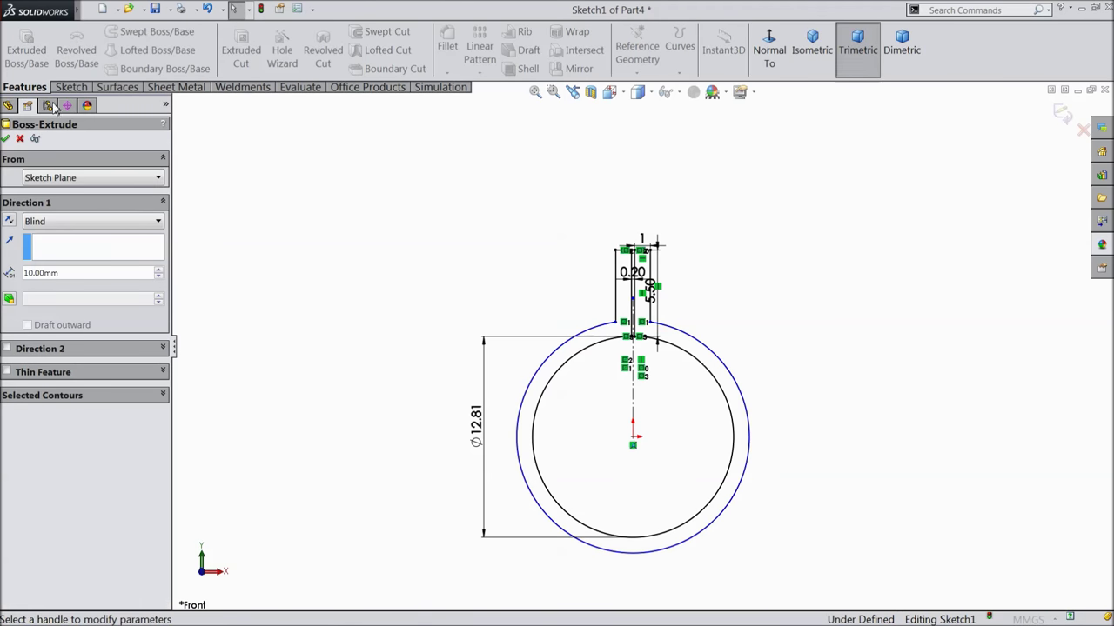
pyautogui.moveTo(391, 267)
pyautogui.mouseDown(button='middle')
pyautogui.moveTo(409, 336)
pyautogui.moveTo(423, 241)
pyautogui.moveTo(450, 253)
pyautogui.moveTo(441, 154)
pyautogui.moveTo(549, 188)
pyautogui.moveTo(559, 169)
pyautogui.moveTo(410, 176)
pyautogui.moveTo(346, 196)
pyautogui.moveTo(365, 214)
pyautogui.moveTo(360, 197)
pyautogui.moveTo(361, 211)
pyautogui.mouseUp(button='middle')
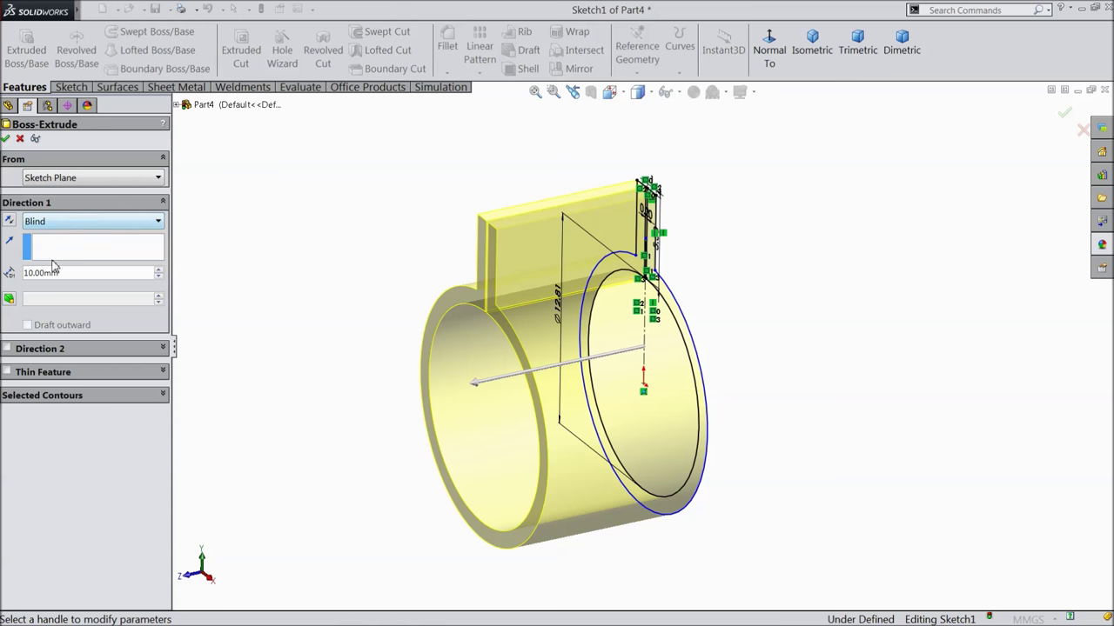
pyautogui.write('5')
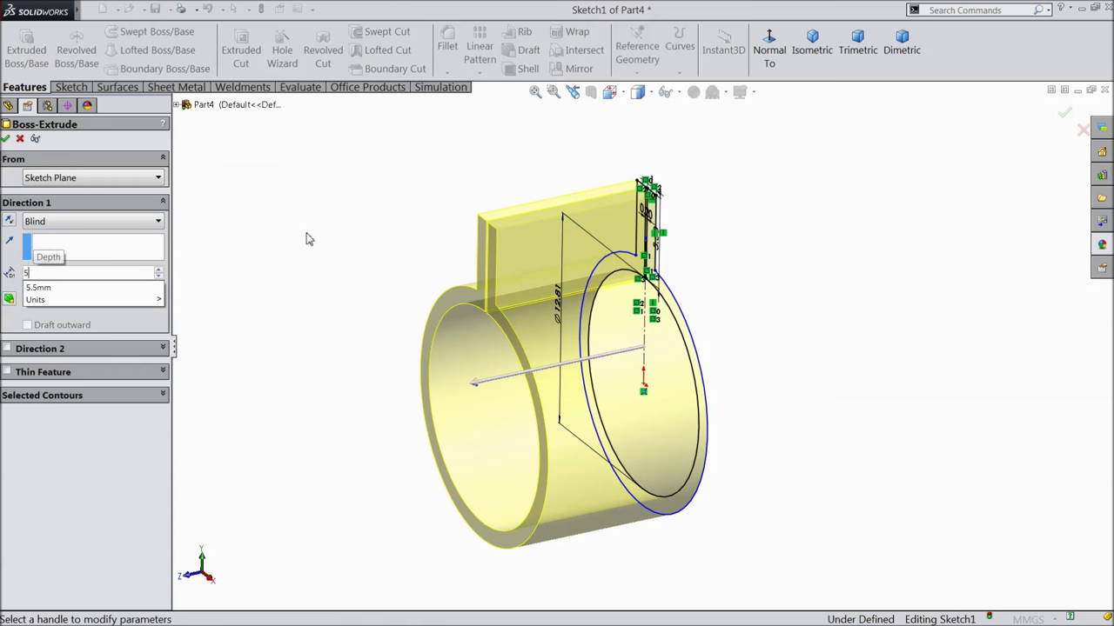
pyautogui.click(6, 140)
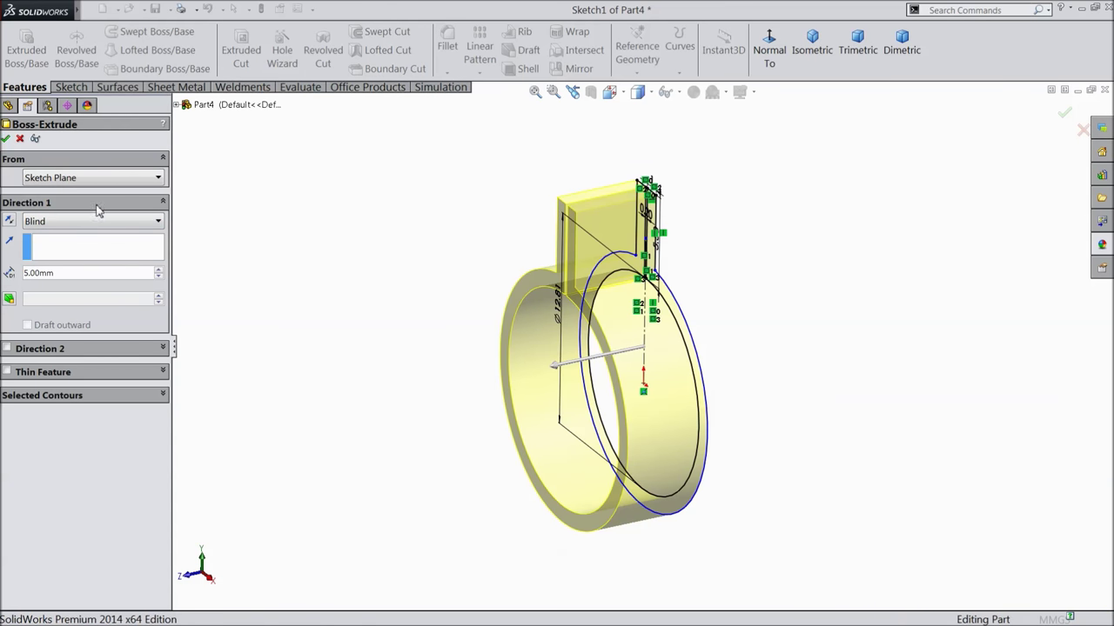
pyautogui.moveTo(380, 267); pyautogui.dragTo(304, 261, button='middle')
# Fillet both edges where the tab joins the ring with a 0.5 mm radius.
pyautogui.click(444, 53)
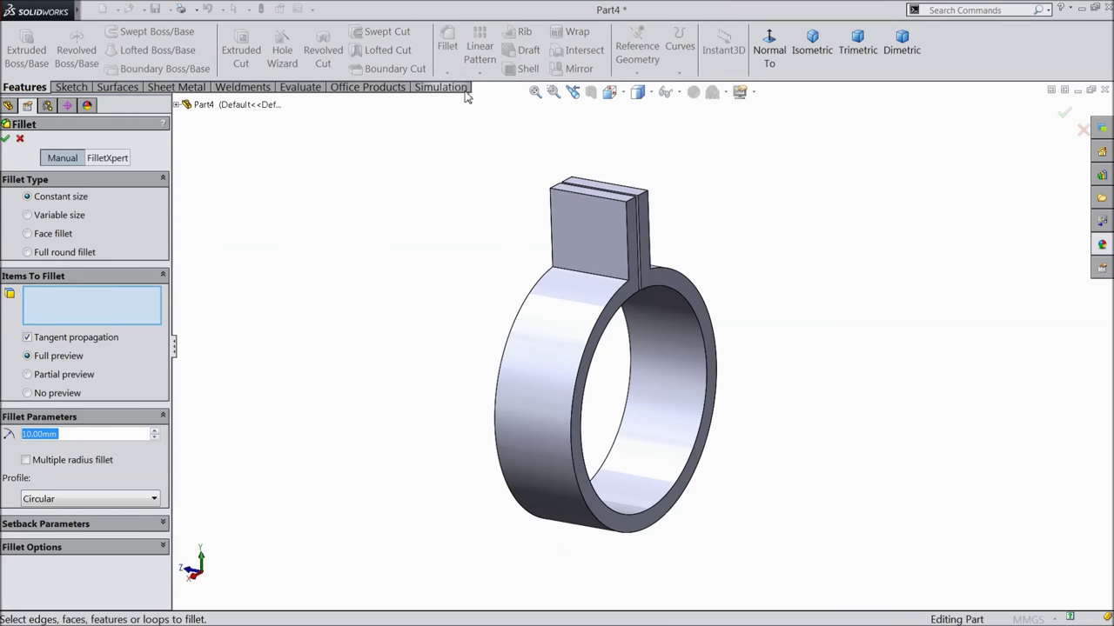
pyautogui.scroll(-5, 564, 275)
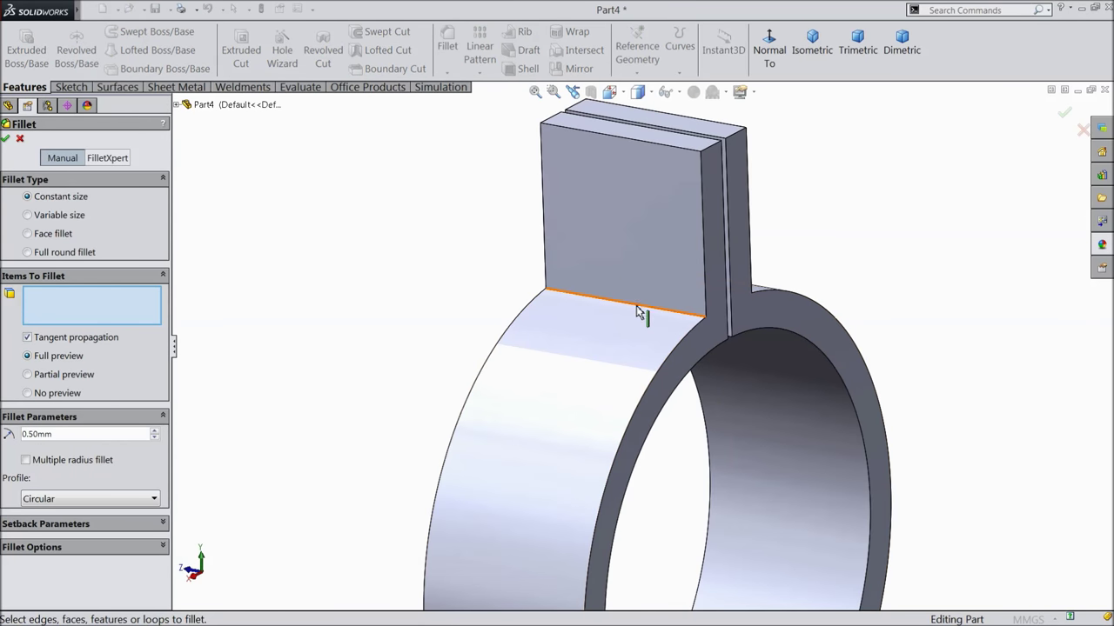
pyautogui.click(641, 316)
pyautogui.moveTo(643, 332); pyautogui.dragTo(551, 341, button='middle')
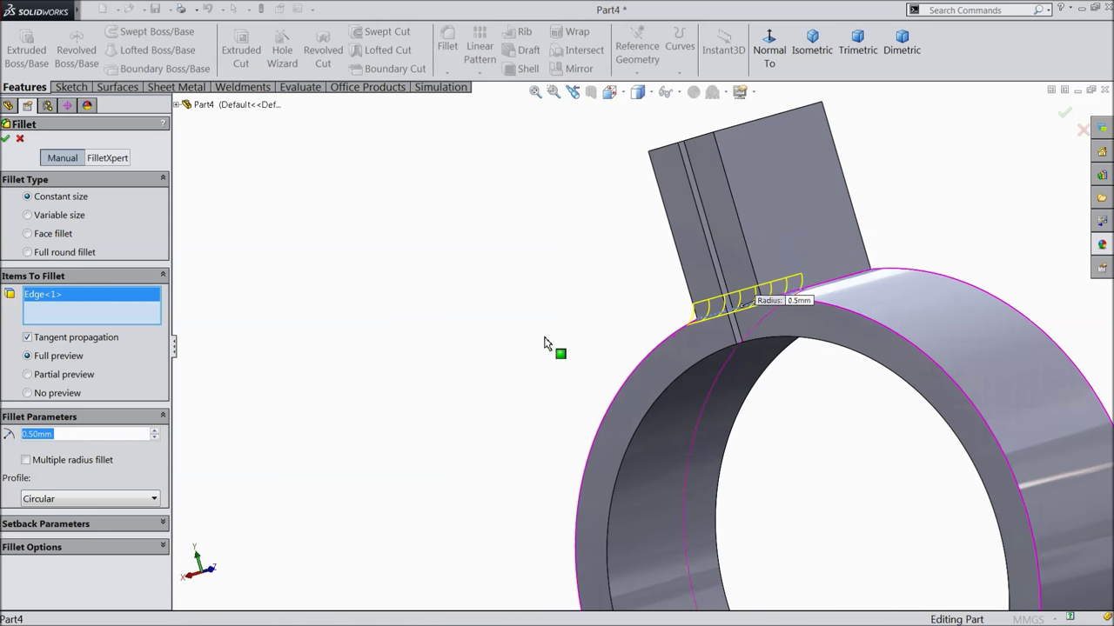
pyautogui.click(826, 290)
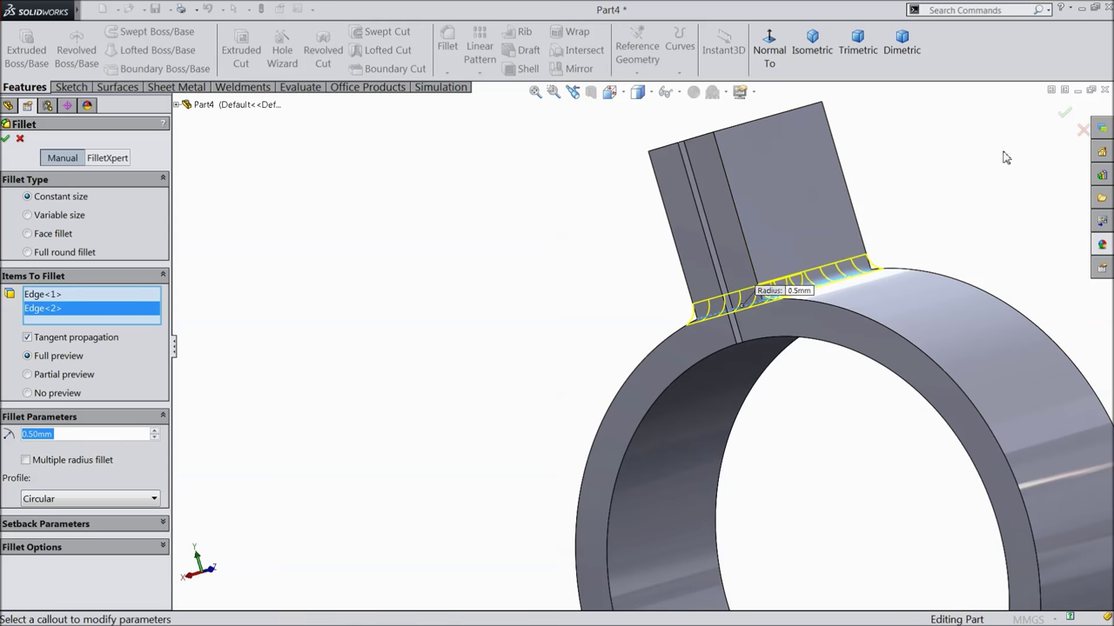
pyautogui.click(1065, 115)
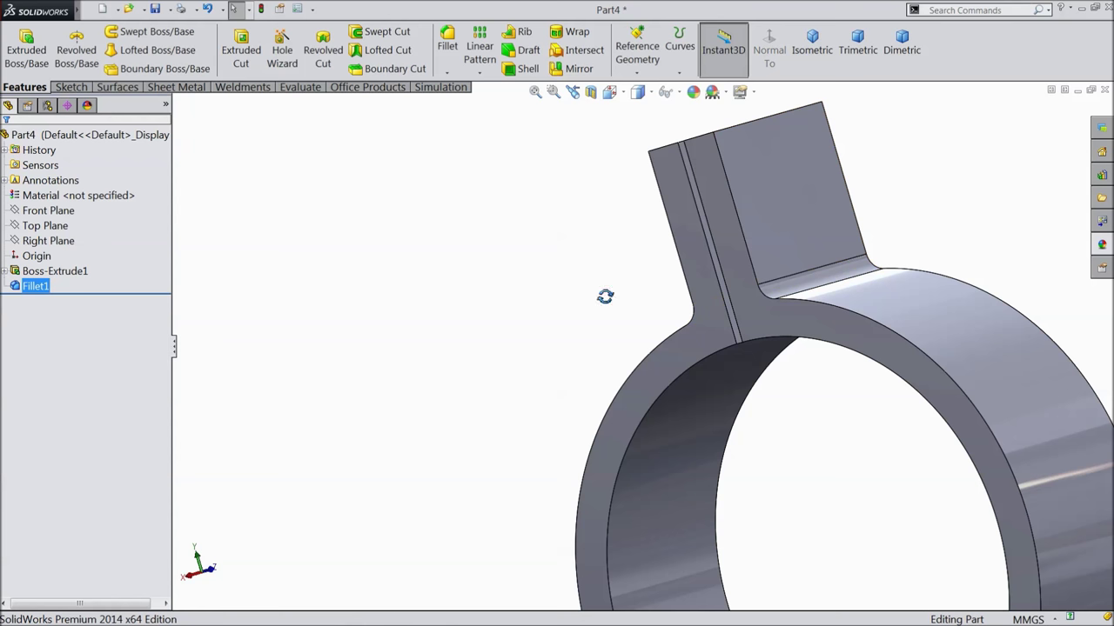
pyautogui.moveTo(603, 296)
pyautogui.mouseDown(button='middle')
pyautogui.moveTo(579, 212)
pyautogui.moveTo(721, 318)
pyautogui.mouseUp(button='middle')
# Start a sketch on the tab face and draw a corner-to-corner diagonal centerline.
pyautogui.click(696, 213)
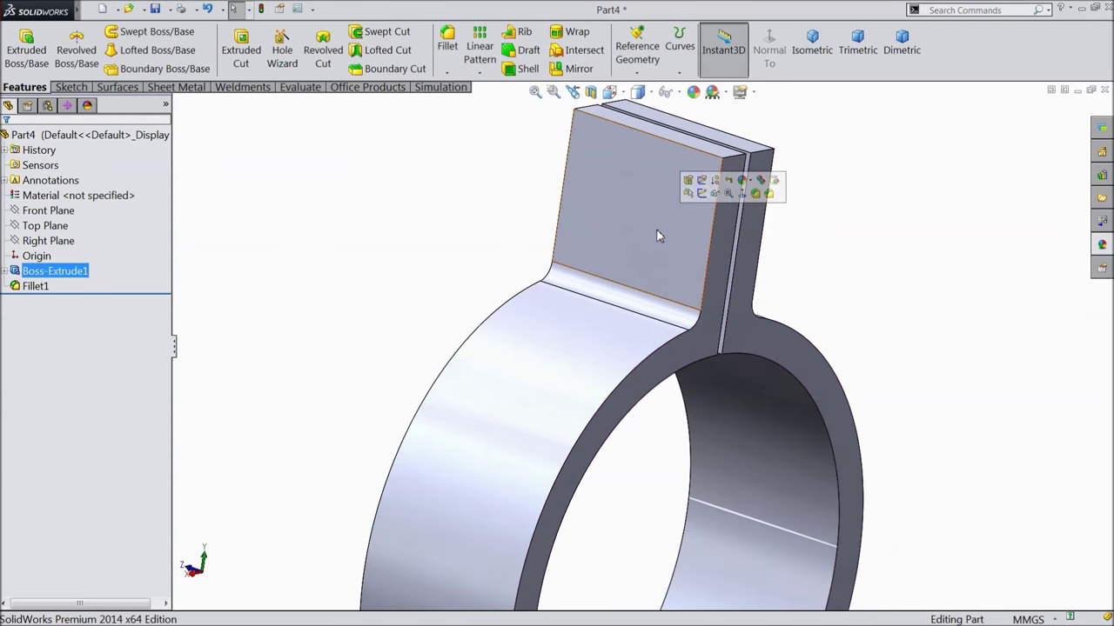
pyautogui.click(703, 195)
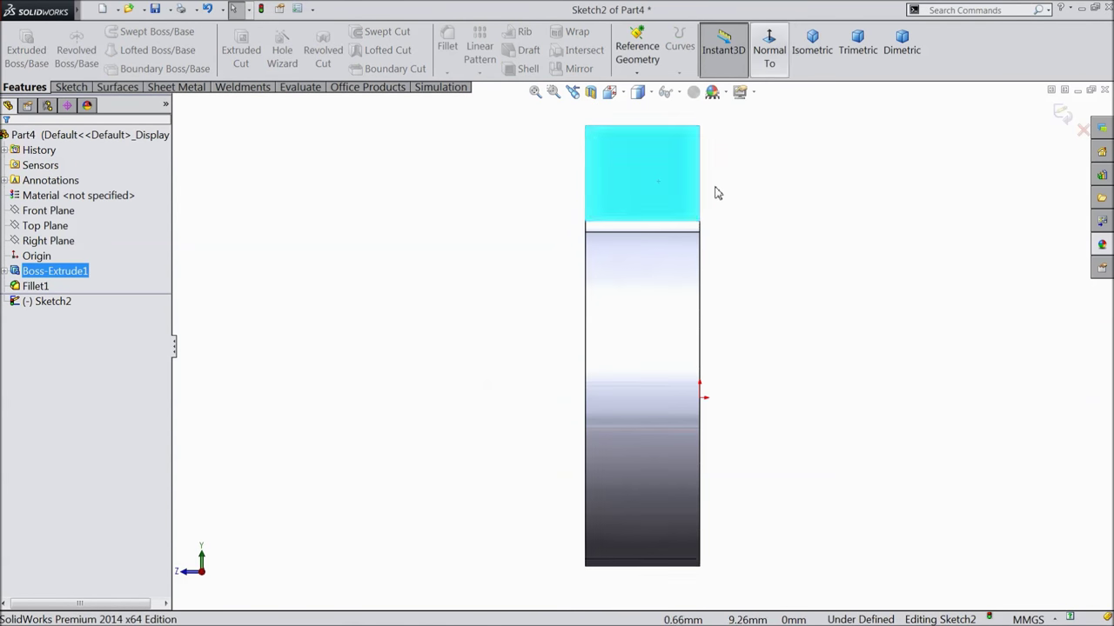
pyautogui.click(70, 87)
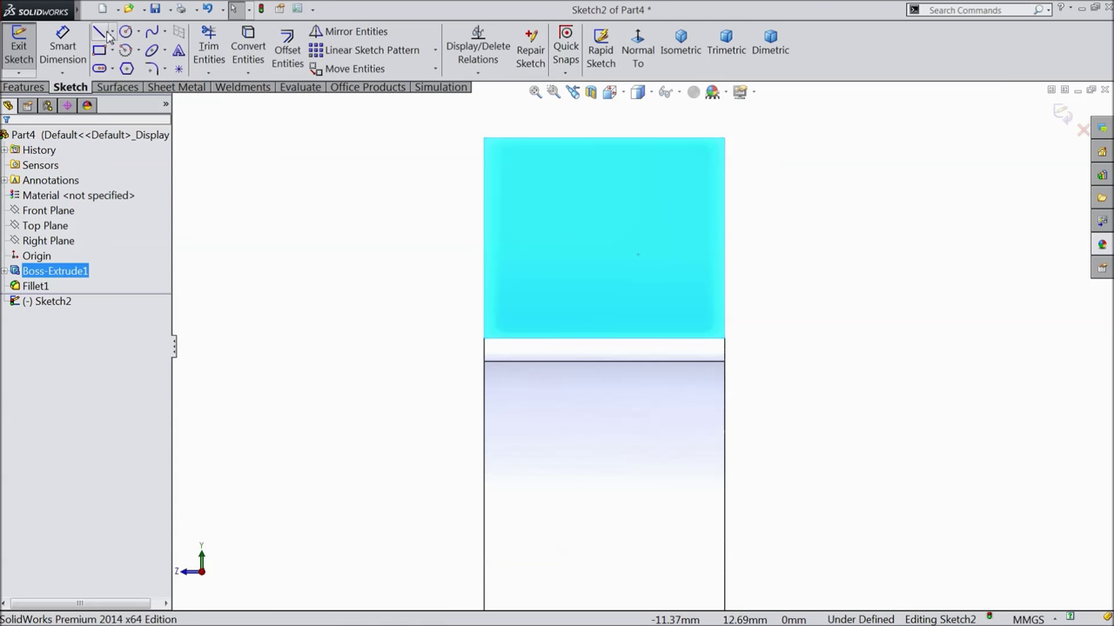
pyautogui.click(113, 32)
pyautogui.click(129, 67)
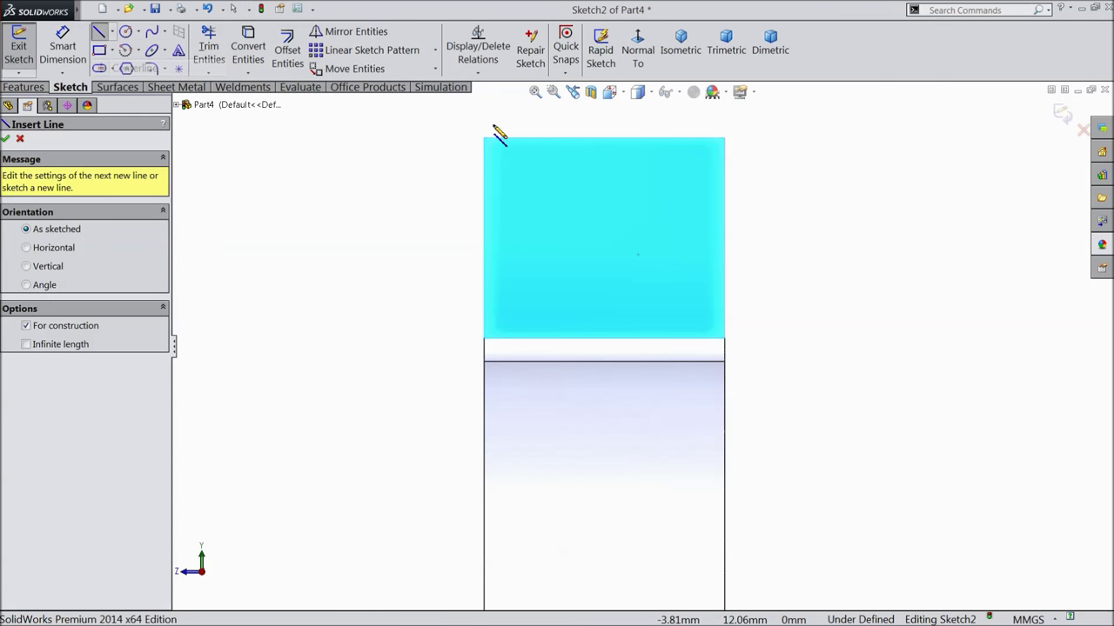
pyautogui.click(723, 139)
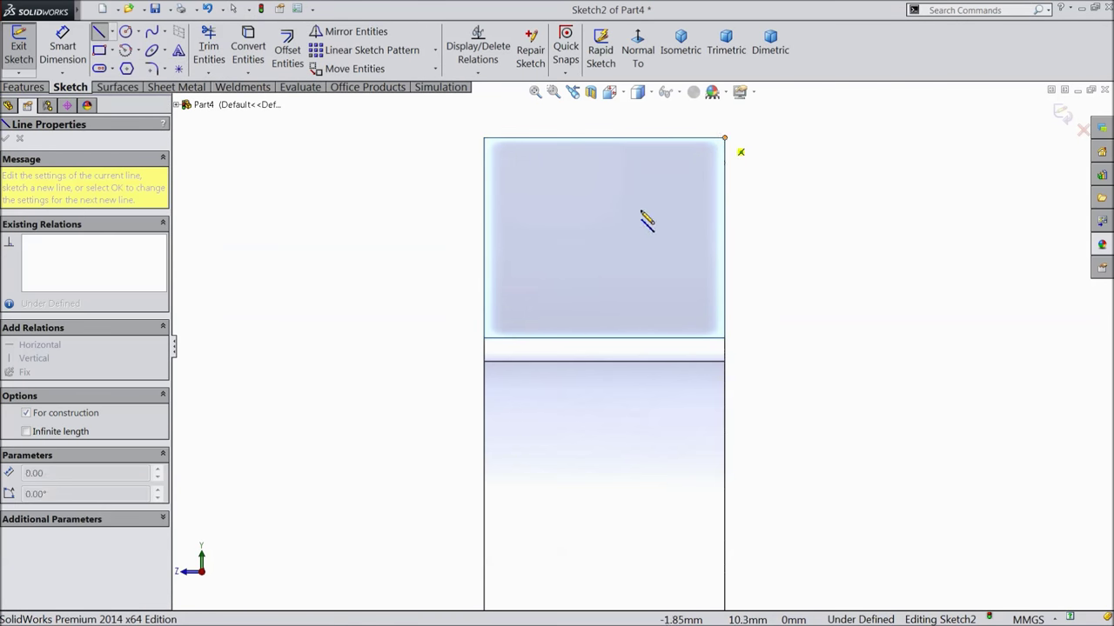
pyautogui.click(484, 339)
pyautogui.rightClick(386, 254)
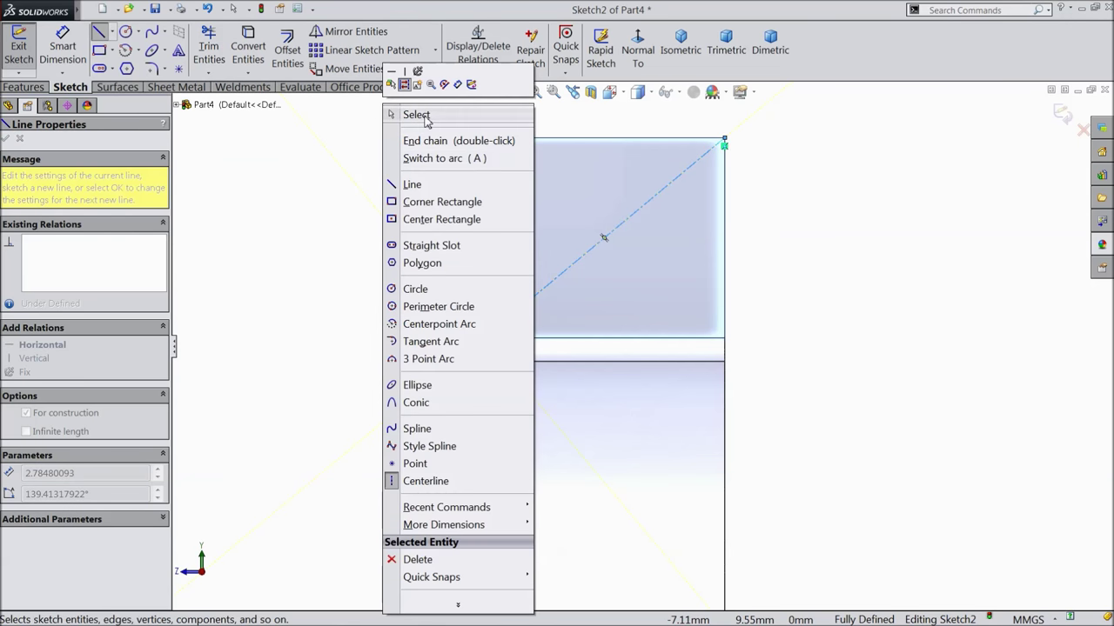
pyautogui.click(426, 120)
# Draw a circle centred on the diagonal centerline and dimension it to Ø3 mm.
pyautogui.click(126, 32)
pyautogui.scroll(-2, 710, 209)
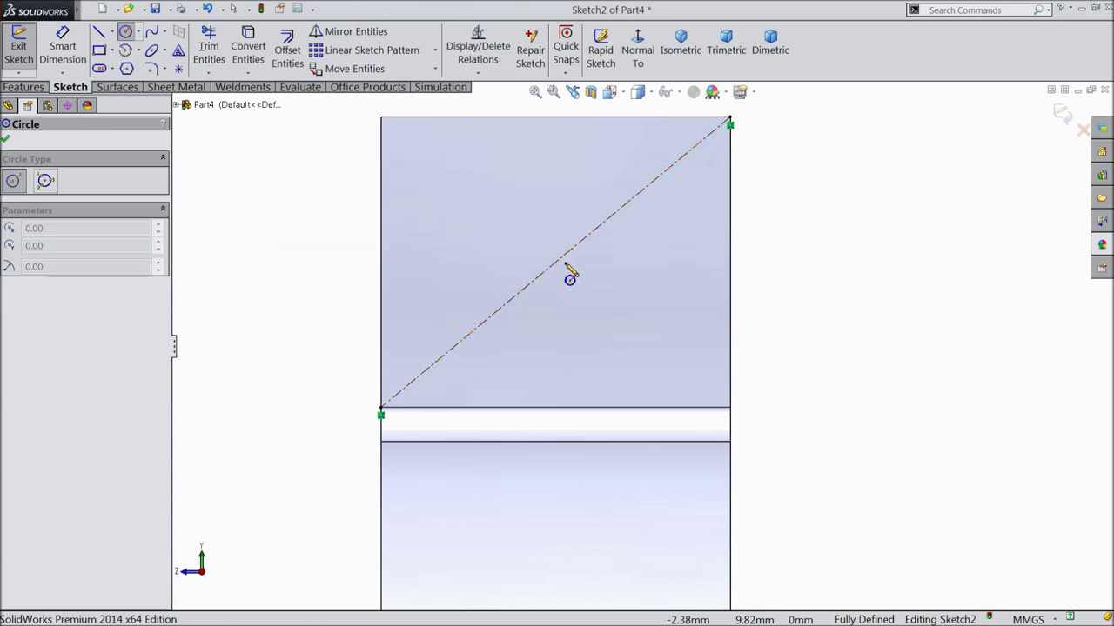
pyautogui.click(555, 262)
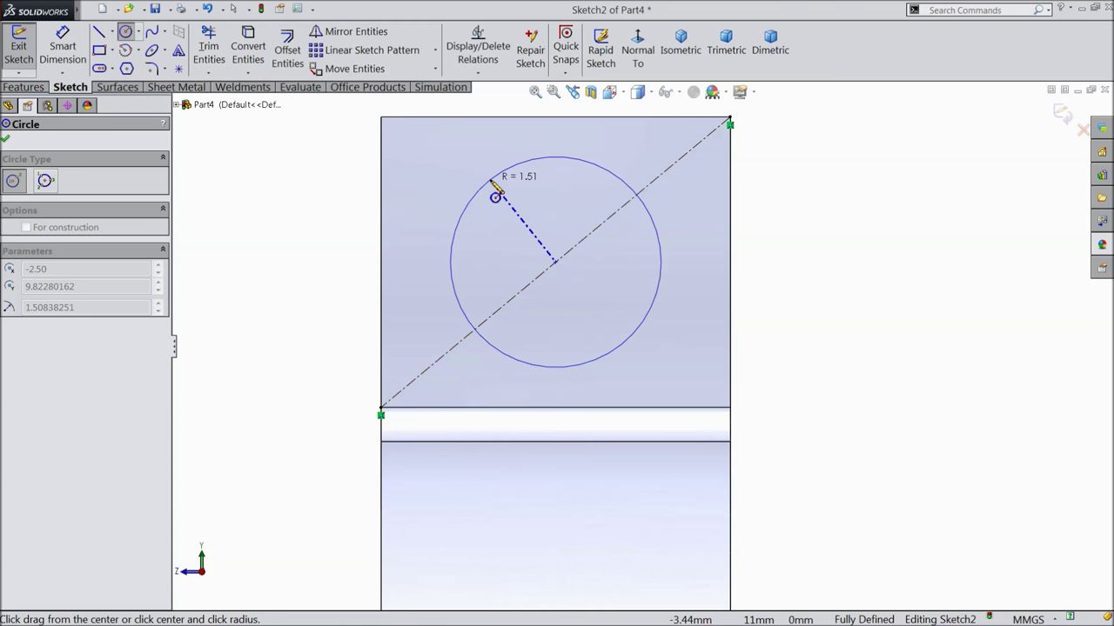
pyautogui.click(484, 186)
pyautogui.click(74, 67)
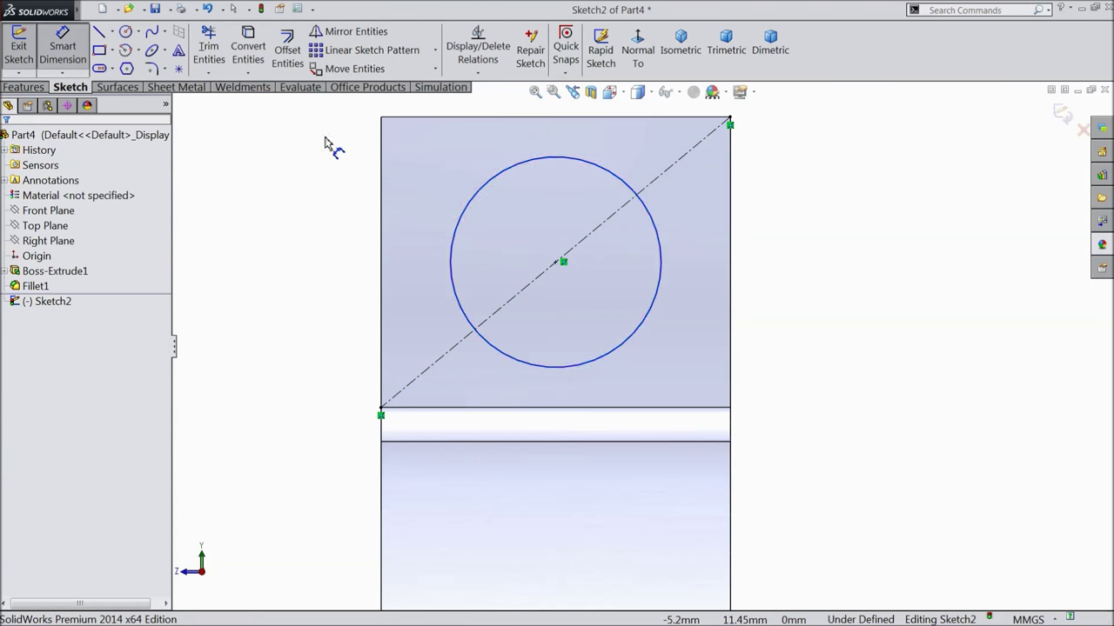
pyautogui.click(665, 248)
pyautogui.click(793, 278)
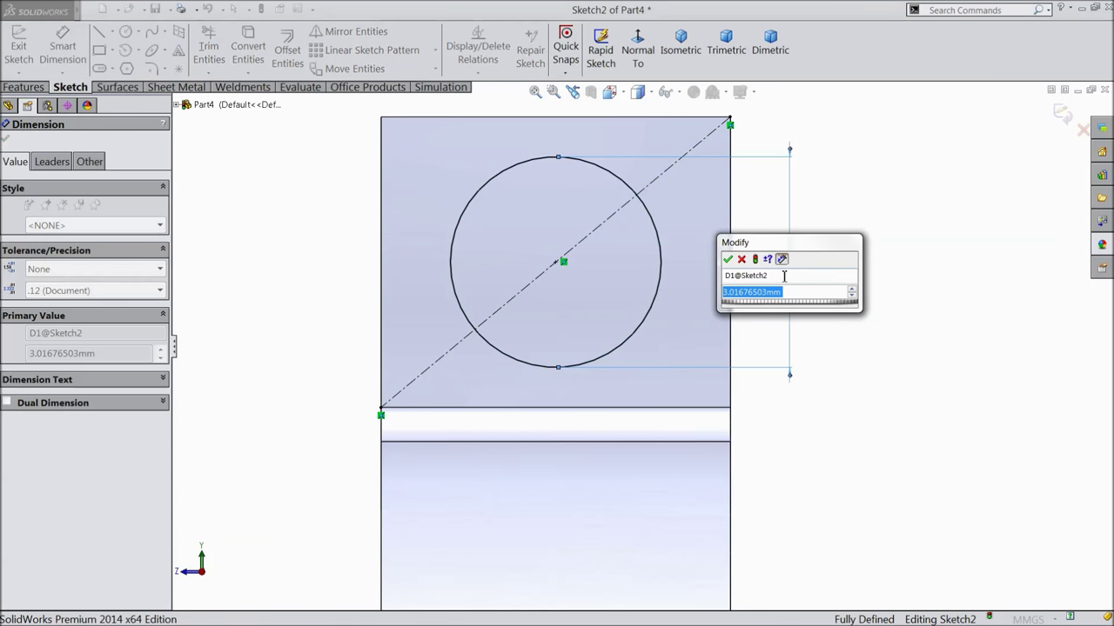
pyautogui.write('3')
pyautogui.click(729, 259)
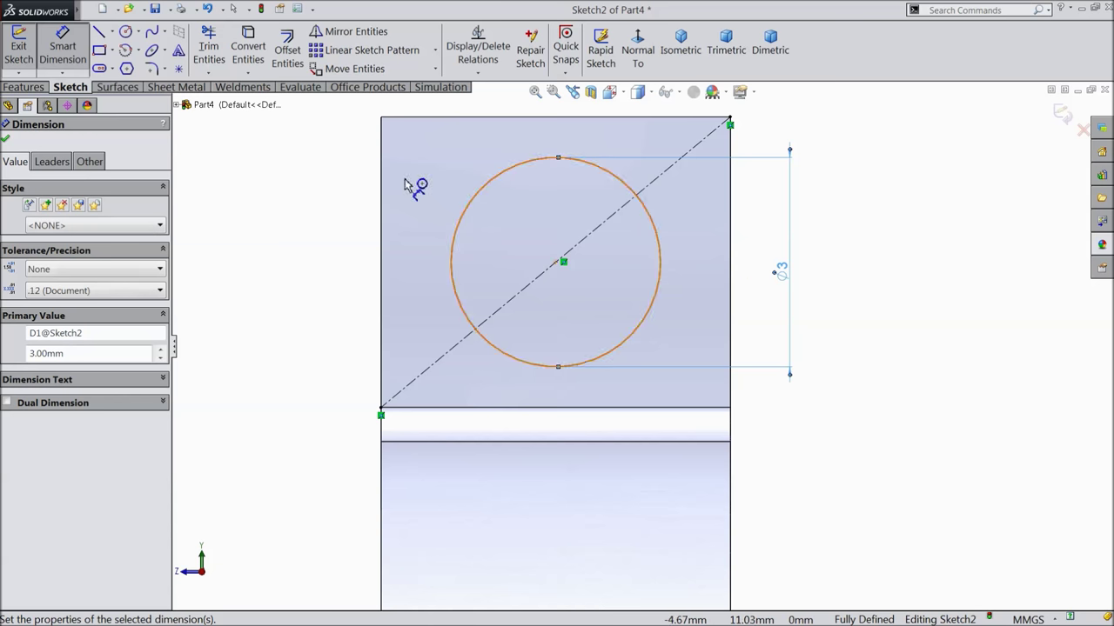
pyautogui.click(7, 138)
pyautogui.click(24, 87)
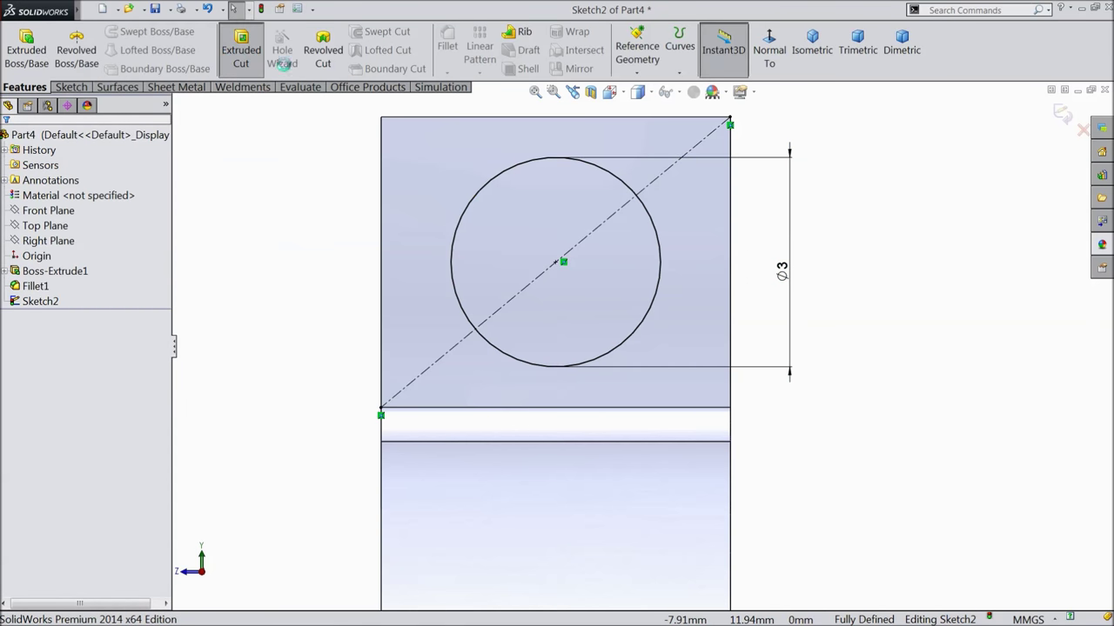
# Extrude-cut the Ø3 mm circle Through All the split tab, then inspect the new hole.
pyautogui.click(241, 52)
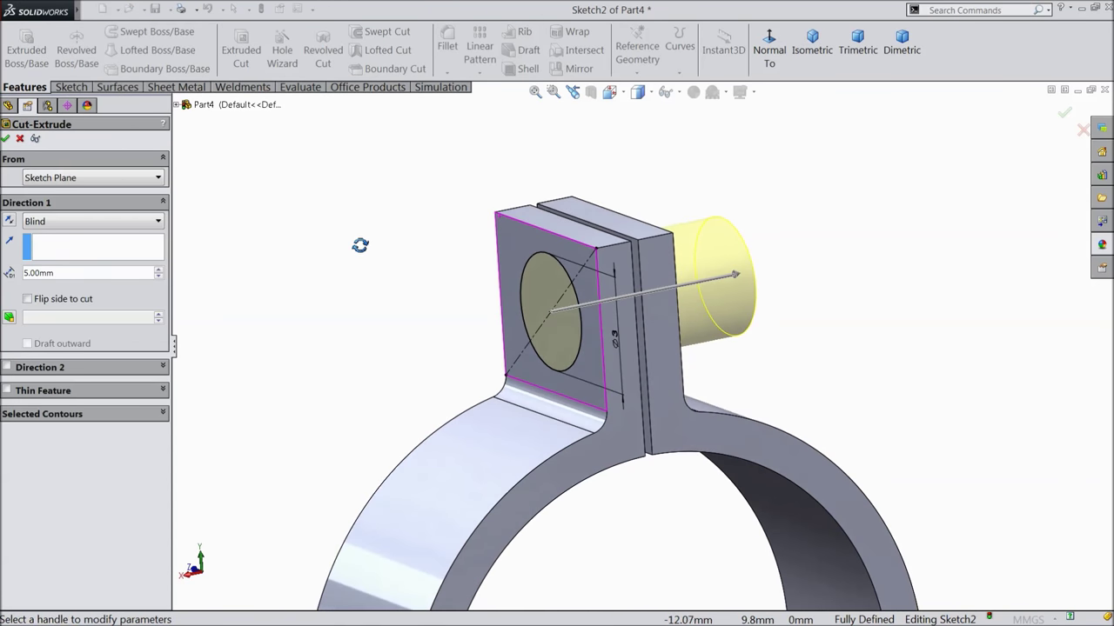
pyautogui.scroll(-2, 639, 297)
pyautogui.click(41, 224)
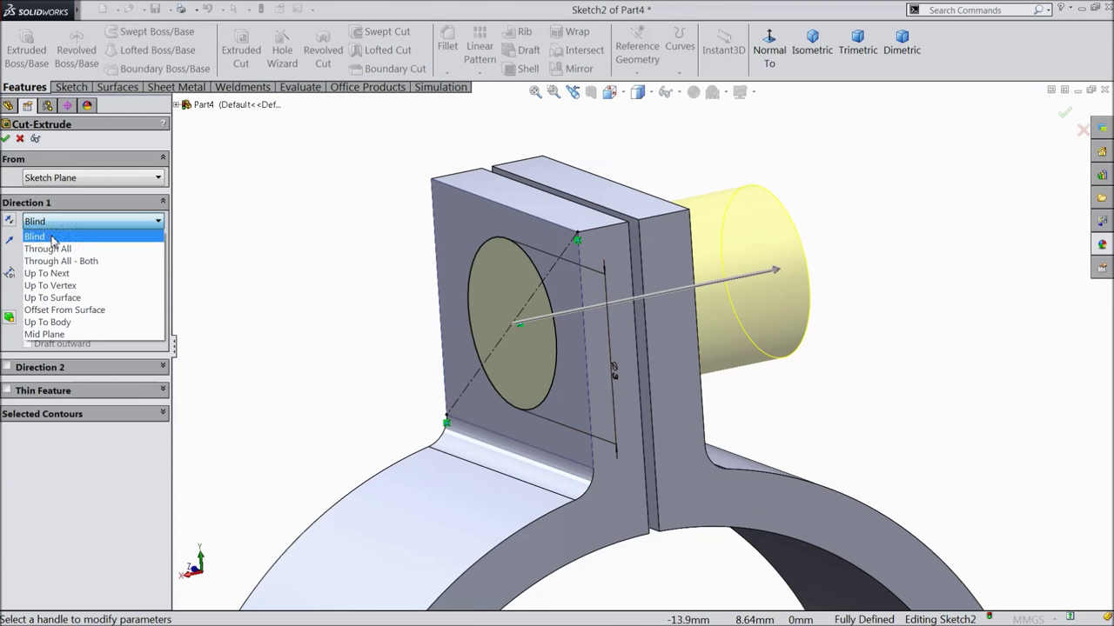
pyautogui.click(26, 239)
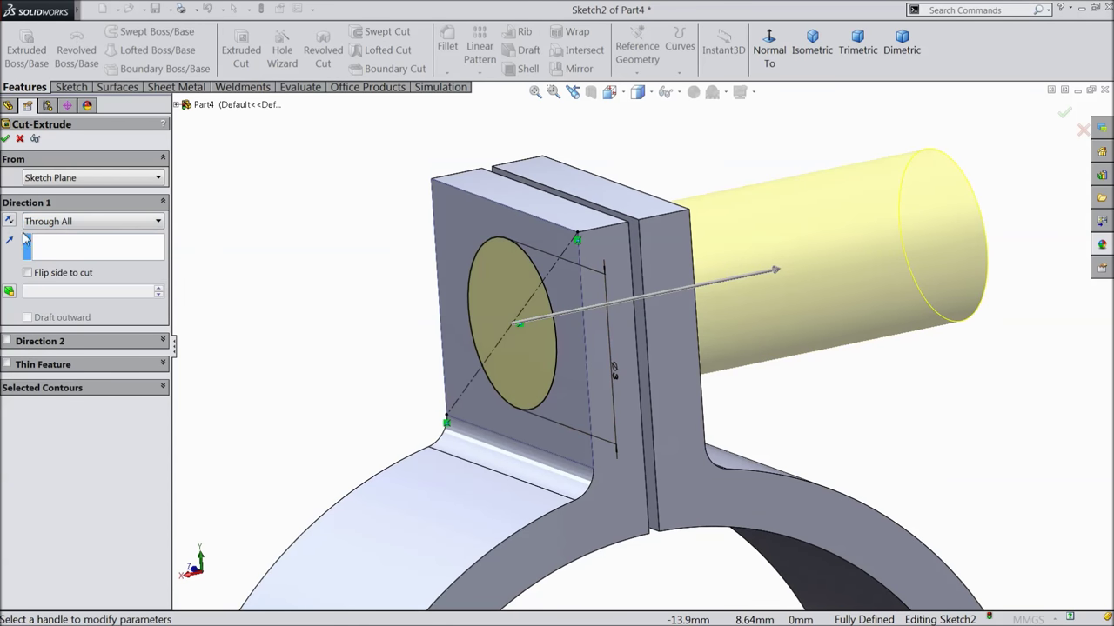
pyautogui.click(7, 138)
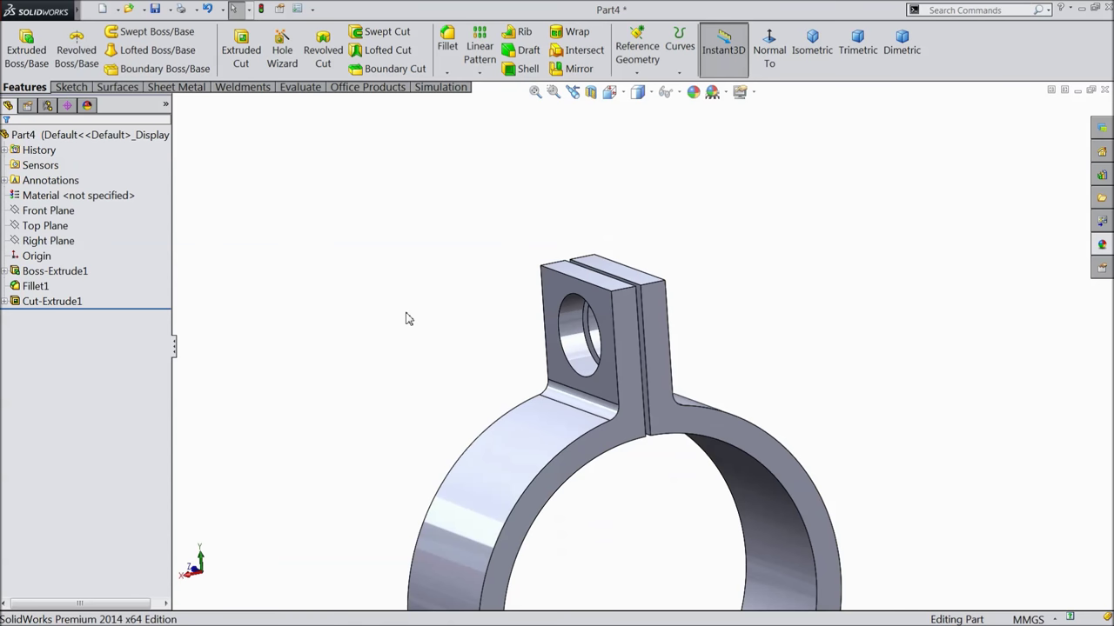
pyautogui.moveTo(408, 319); pyautogui.dragTo(423, 298, button='middle')
pyautogui.scroll(-3, 678, 324)
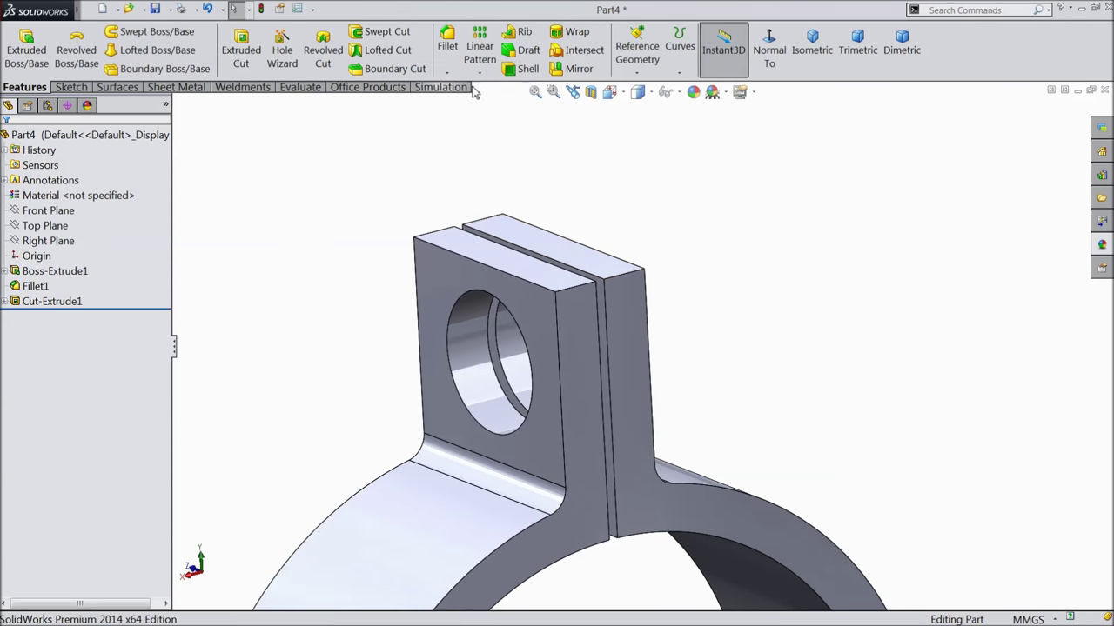
pyautogui.click(447, 51)
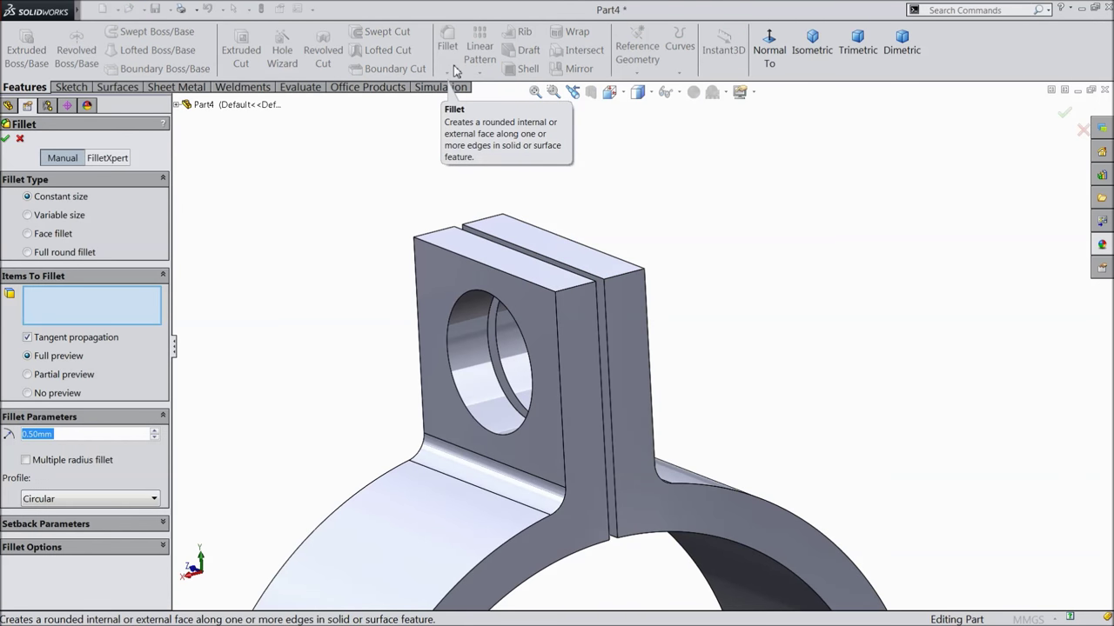
pyautogui.write('1')
pyautogui.click(581, 287)
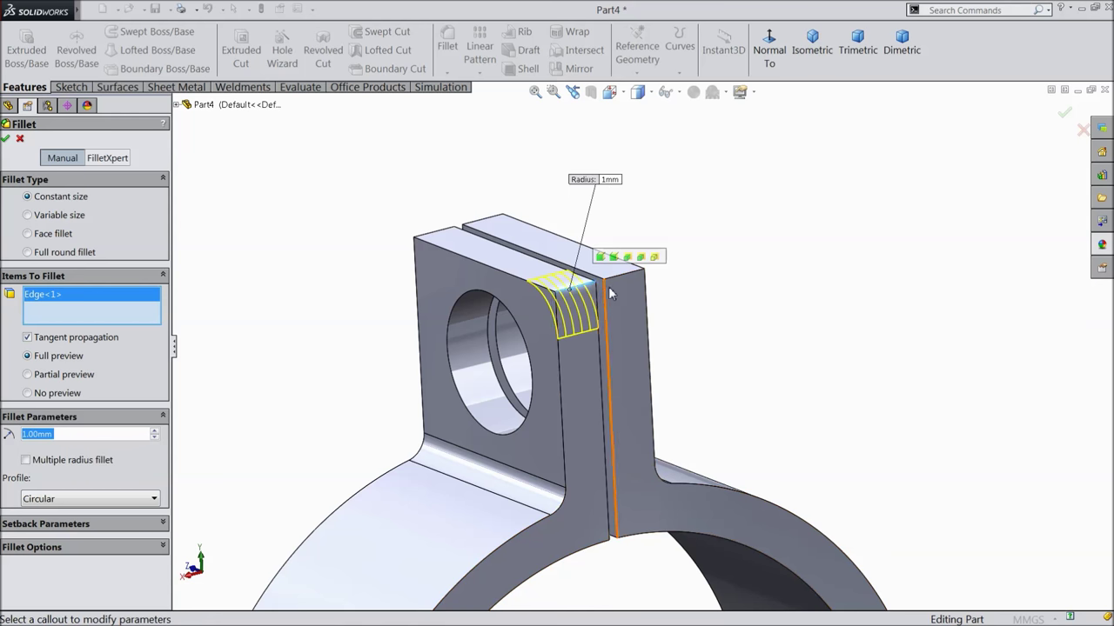
pyautogui.click(616, 280)
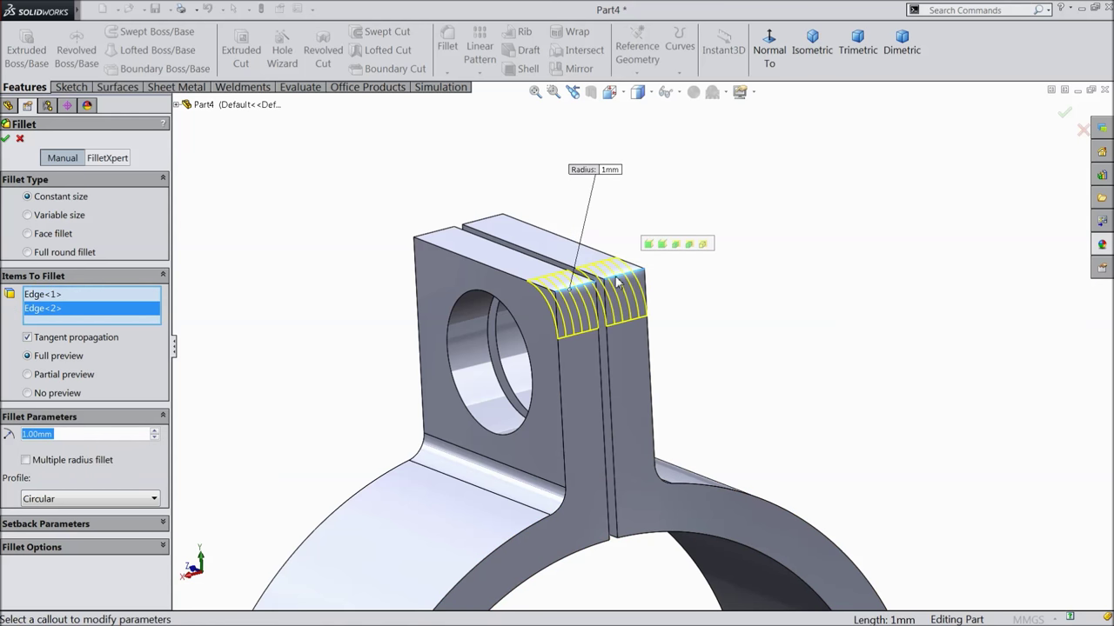
pyautogui.click(488, 226)
pyautogui.click(431, 238)
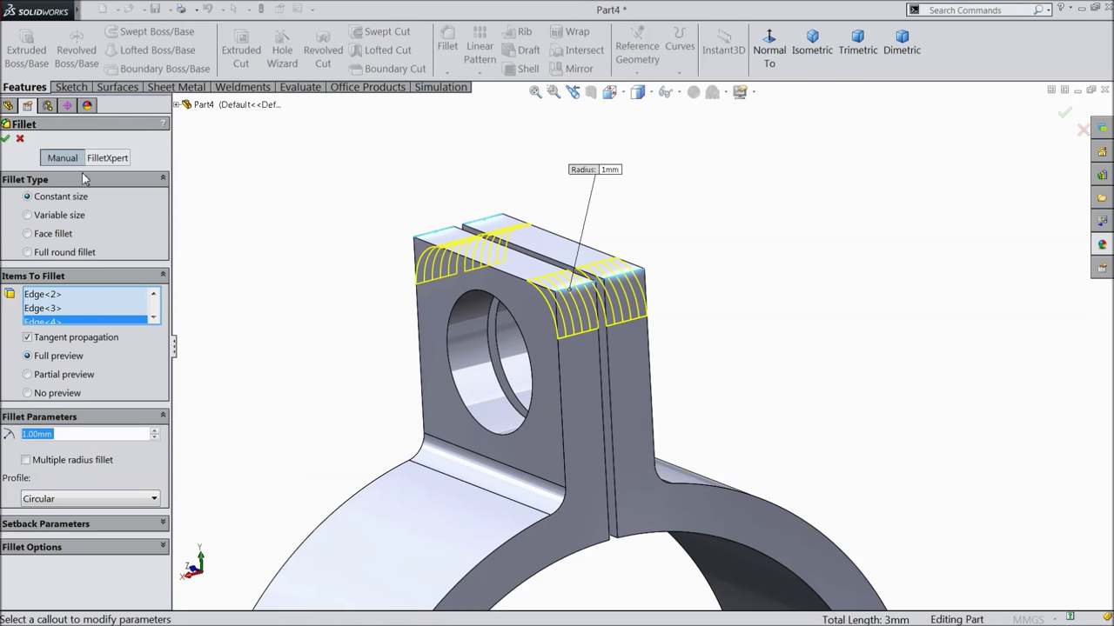
pyautogui.click(5, 139)
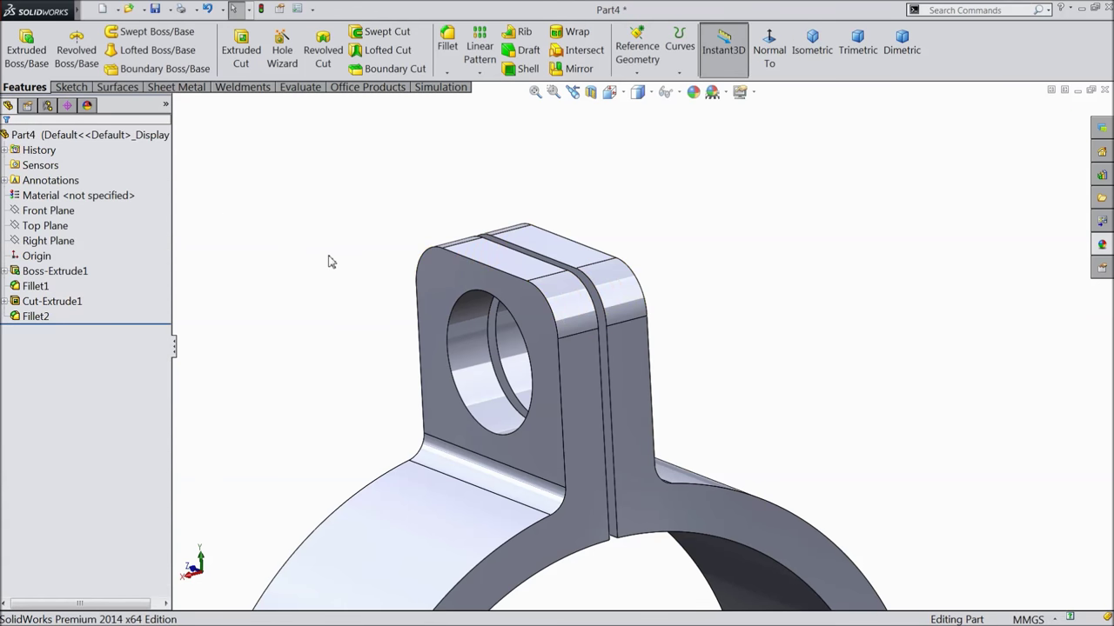
pyautogui.moveTo(330, 261); pyautogui.dragTo(363, 292, button='middle')
pyautogui.scroll(4, 363, 293)
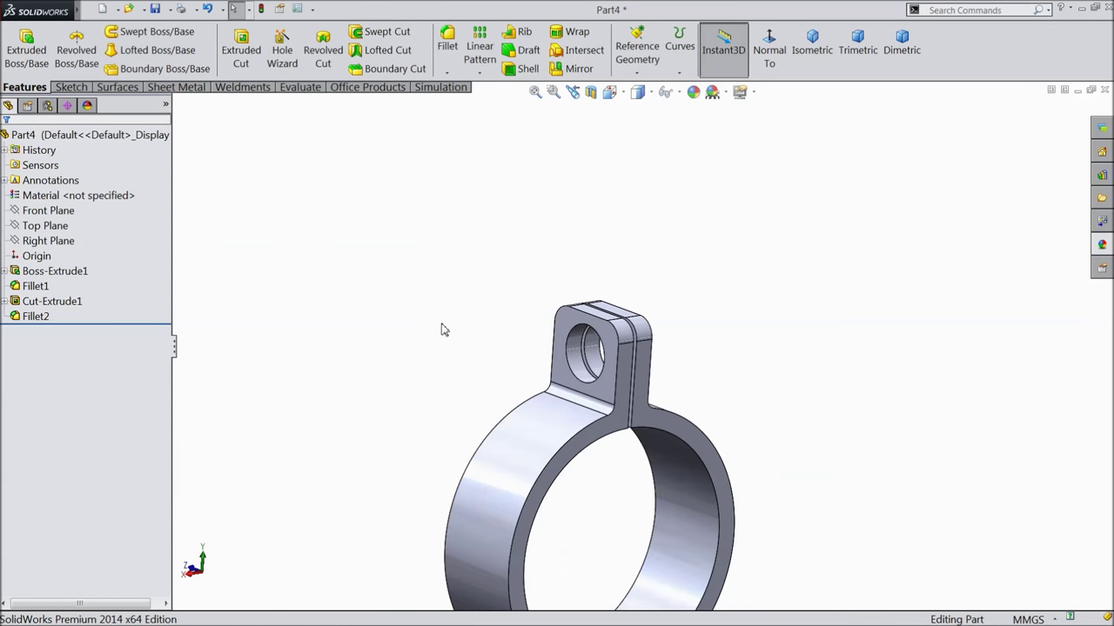
pyautogui.scroll(2, 442, 329)
pyautogui.scroll(-2, 691, 459)
pyautogui.moveTo(691, 458); pyautogui.dragTo(567, 369, button='middle')
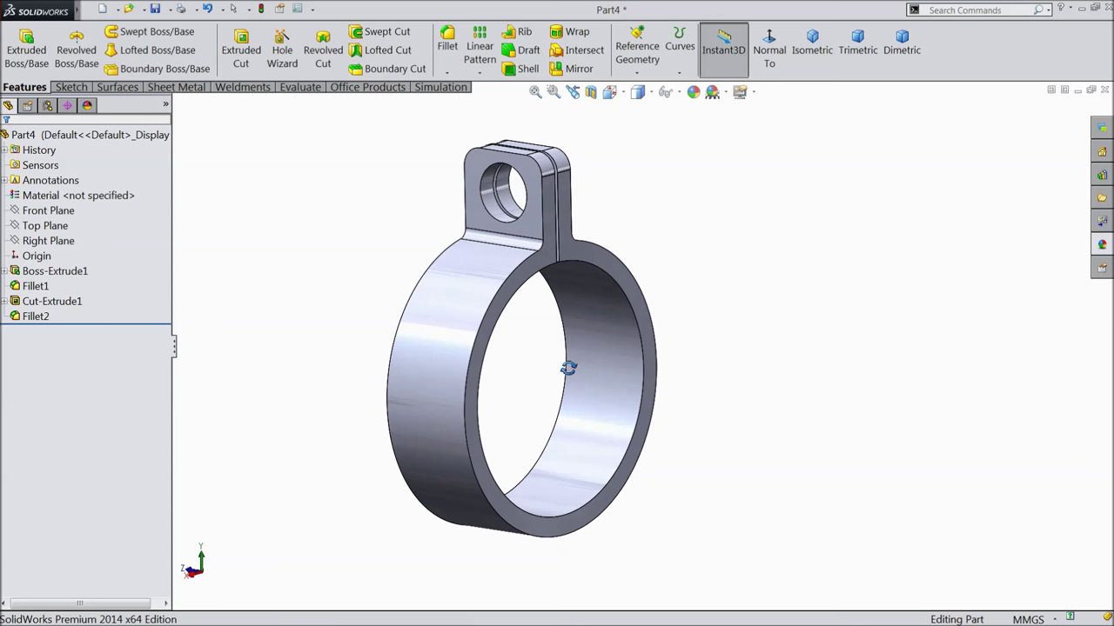
pyautogui.scroll(-2, 567, 369)
# Browse the metal appearances and apply polished brass to the clamp.
pyautogui.click(1103, 246)
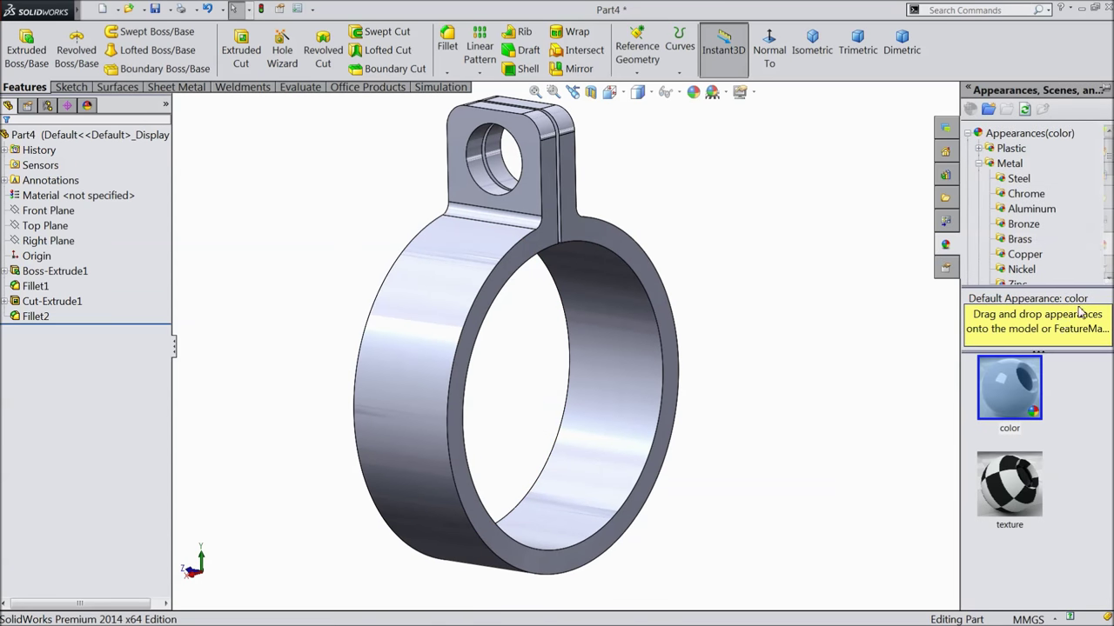
pyautogui.click(1022, 268)
pyautogui.scroll(-2, 1025, 259)
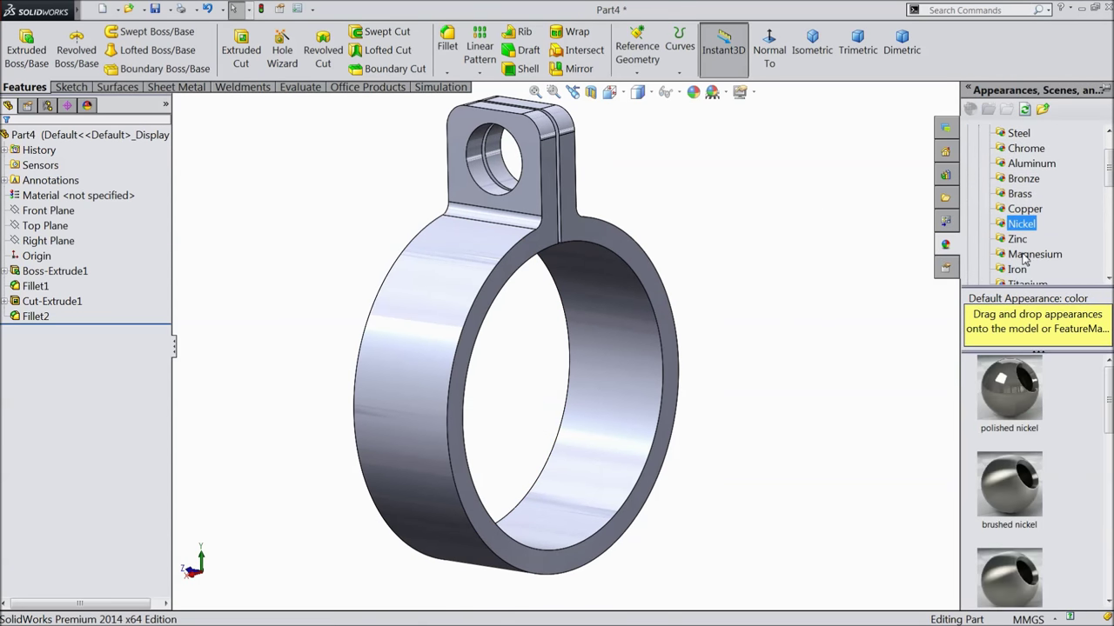
pyautogui.click(1020, 193)
pyautogui.doubleClick(985, 402)
pyautogui.moveTo(832, 396); pyautogui.dragTo(816, 385, button='middle')
pyautogui.scroll(-1, 996, 426)
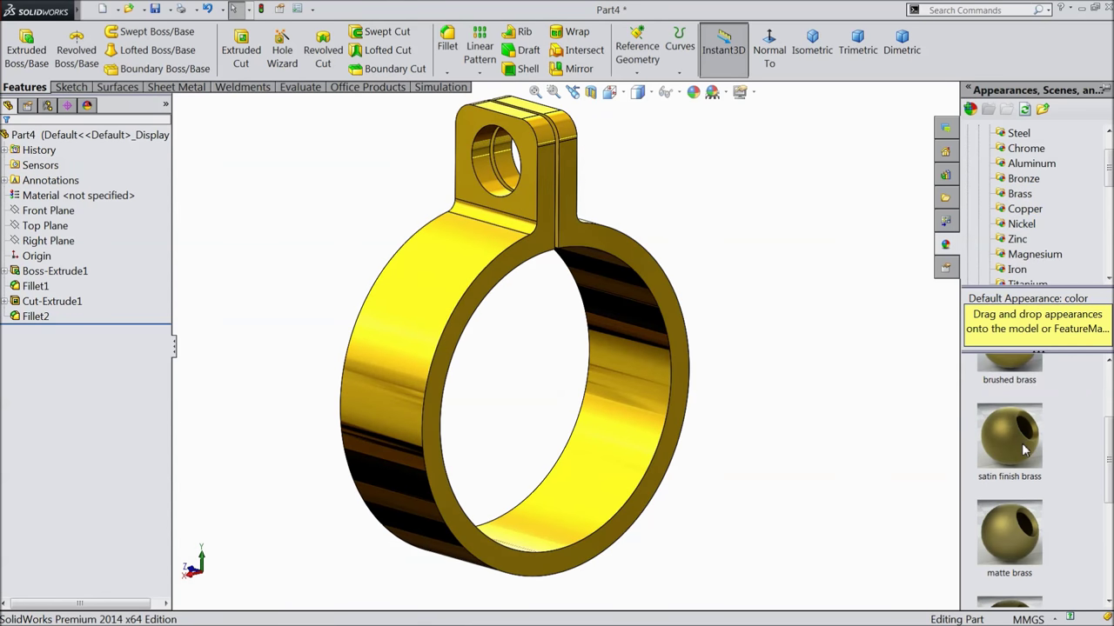
pyautogui.scroll(1, 1012, 443)
# Try brushed and burnished brass finishes, then return the clamp to polished brass.
pyautogui.doubleClick(1018, 490)
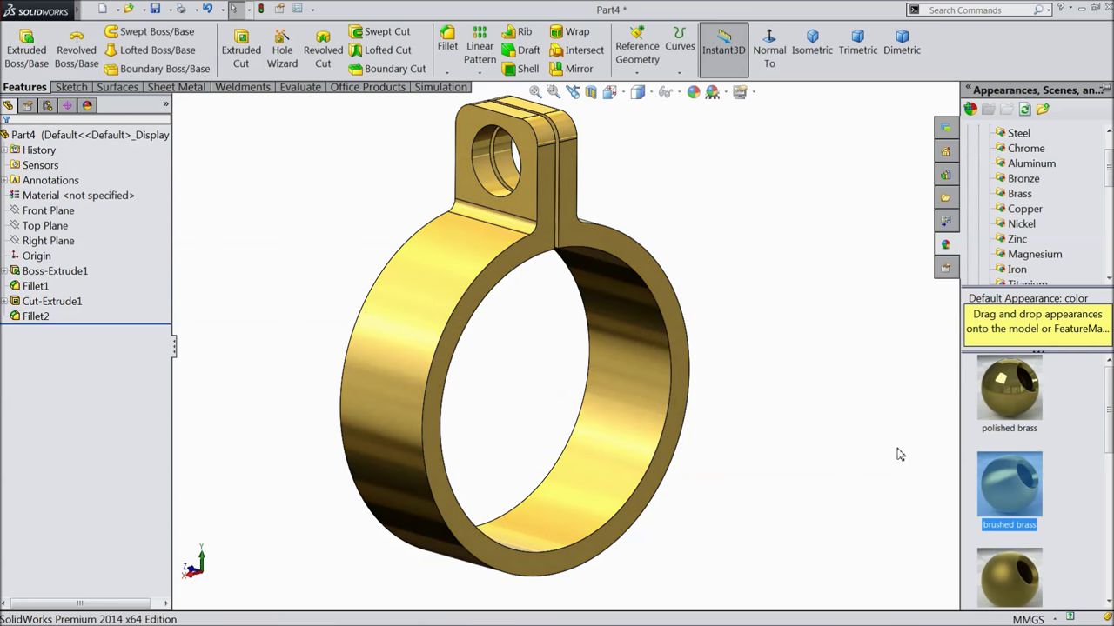
pyautogui.scroll(-2, 1045, 501)
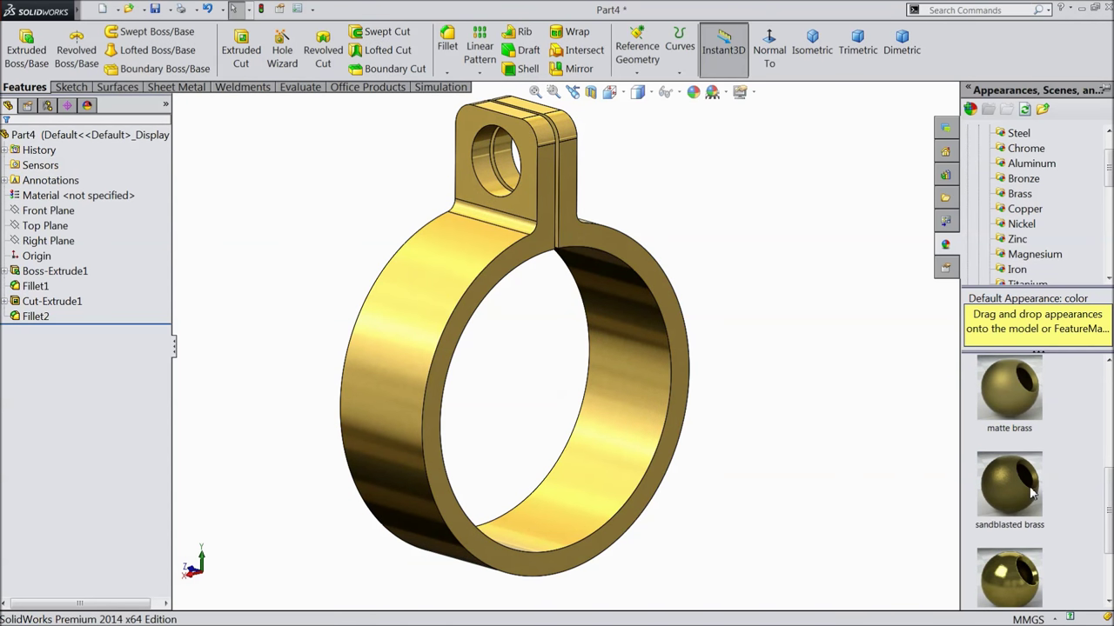
pyautogui.scroll(-1, 1032, 494)
pyautogui.doubleClick(1019, 487)
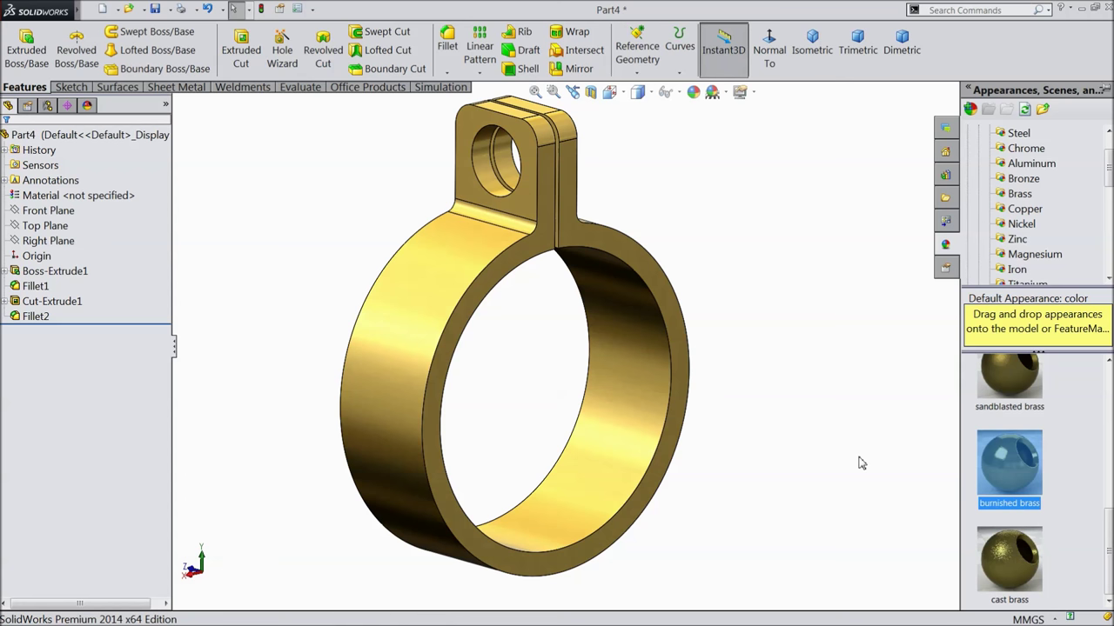
pyautogui.scroll(3, 1013, 450)
pyautogui.scroll(1, 1014, 423)
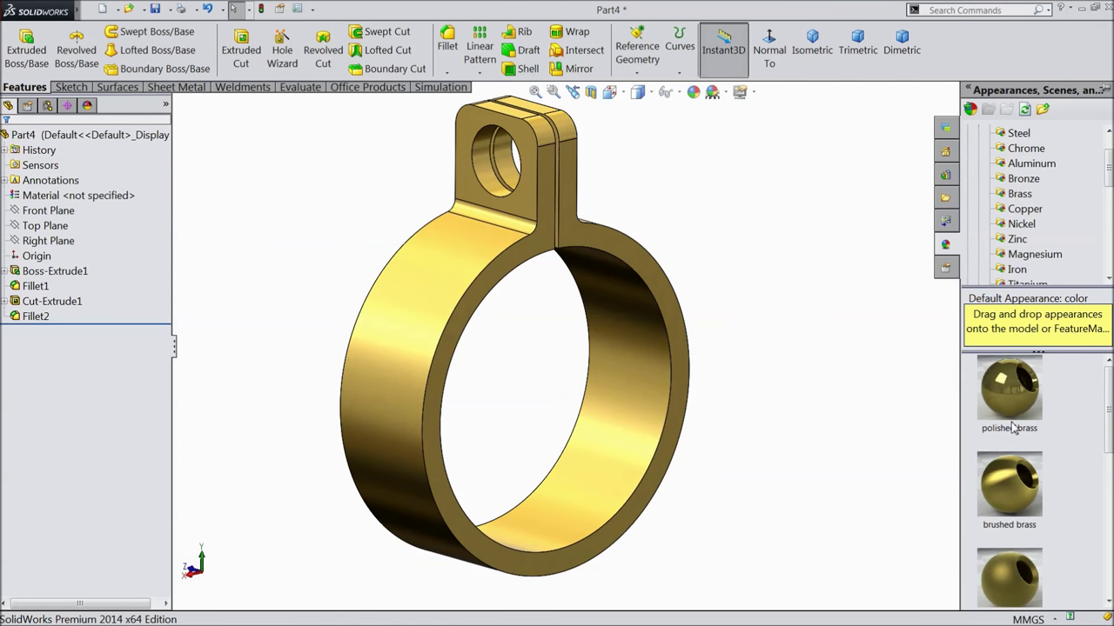
pyautogui.doubleClick(1012, 411)
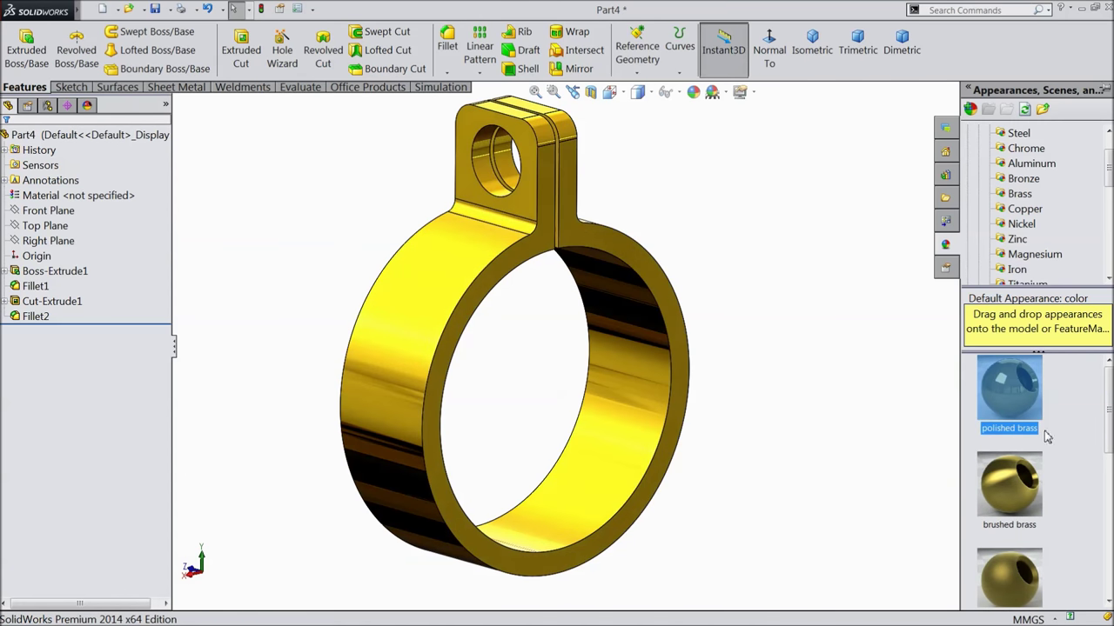
pyautogui.moveTo(807, 393); pyautogui.dragTo(723, 389, button='middle')
pyautogui.scroll(2, 723, 389)
pyautogui.scroll(-1, 597, 335)
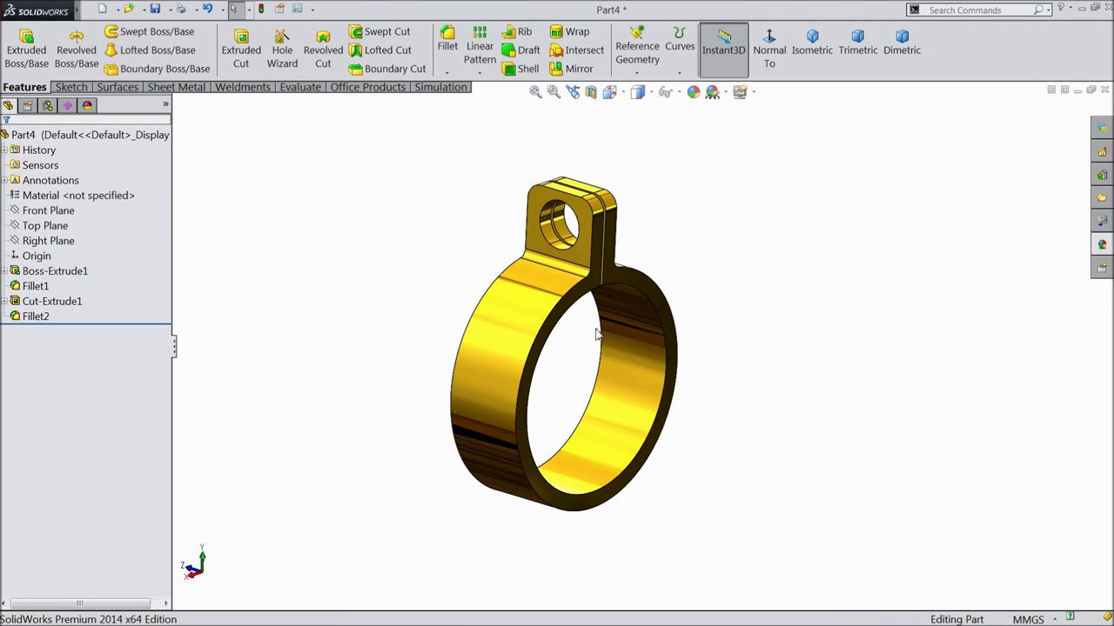
# Save the clamp part as 3.Clamp.SLDPRT in the Airhorn folder.
pyautogui.click(156, 11)
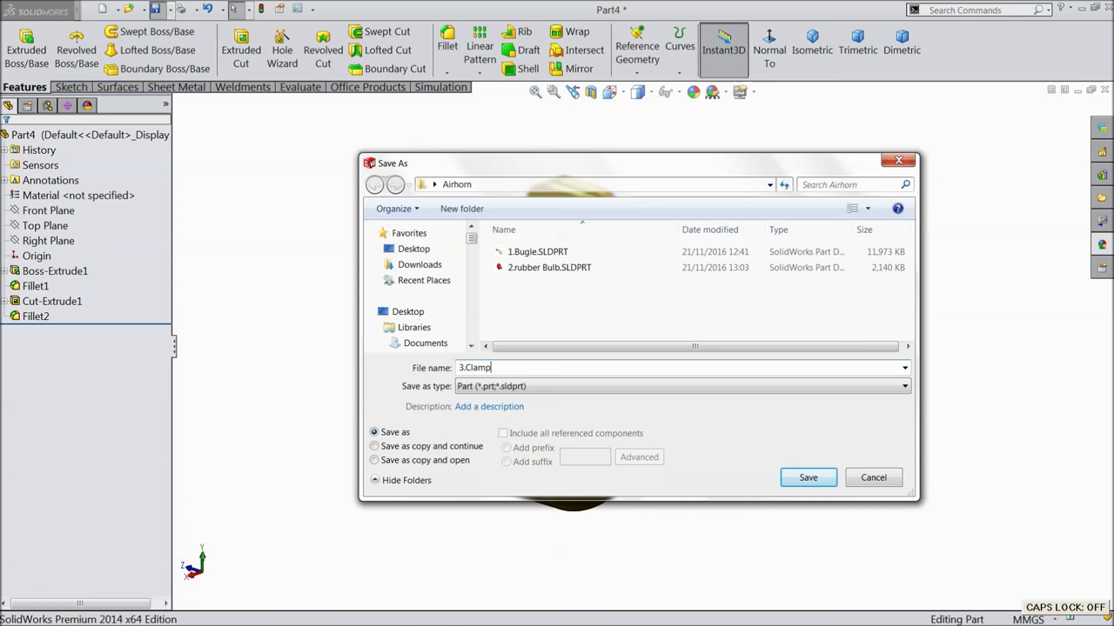
pyautogui.click(815, 481)
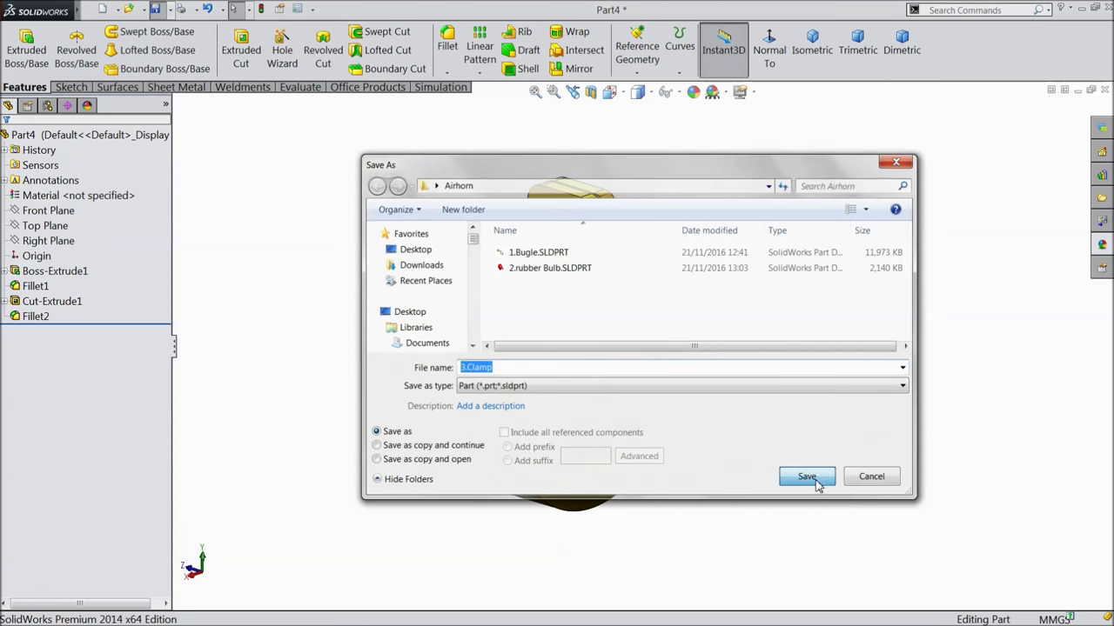
pyautogui.moveTo(721, 380)
pyautogui.mouseDown(button='middle')
pyautogui.moveTo(609, 326)
pyautogui.moveTo(649, 345)
pyautogui.moveTo(719, 340)
pyautogui.moveTo(709, 377)
pyautogui.mouseUp(button='middle')
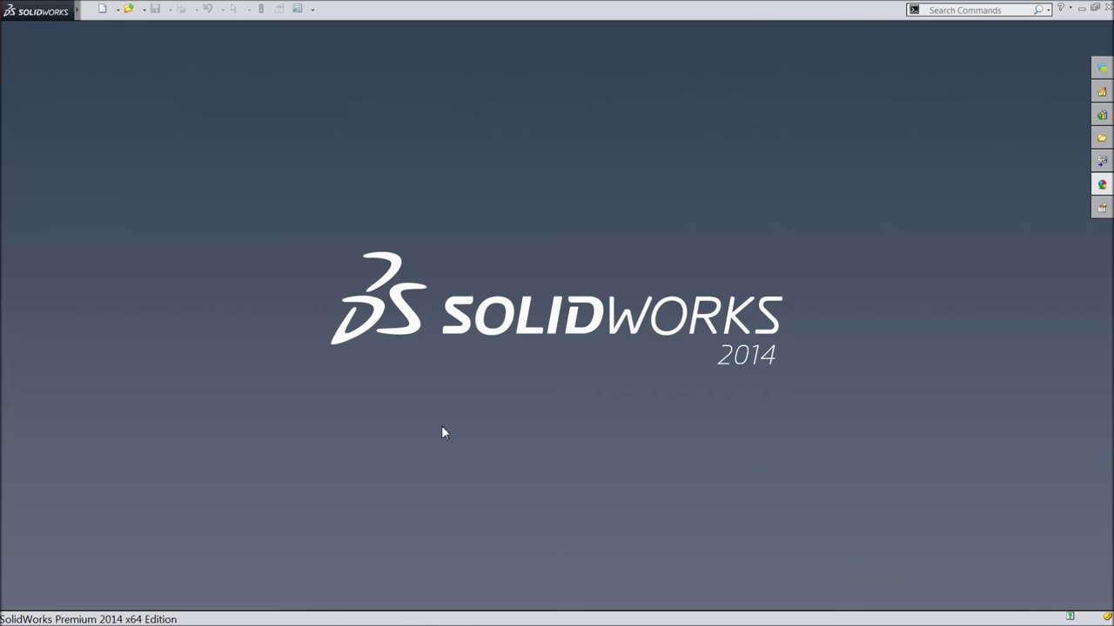
# Create a new assembly document.
pyautogui.click(103, 11)
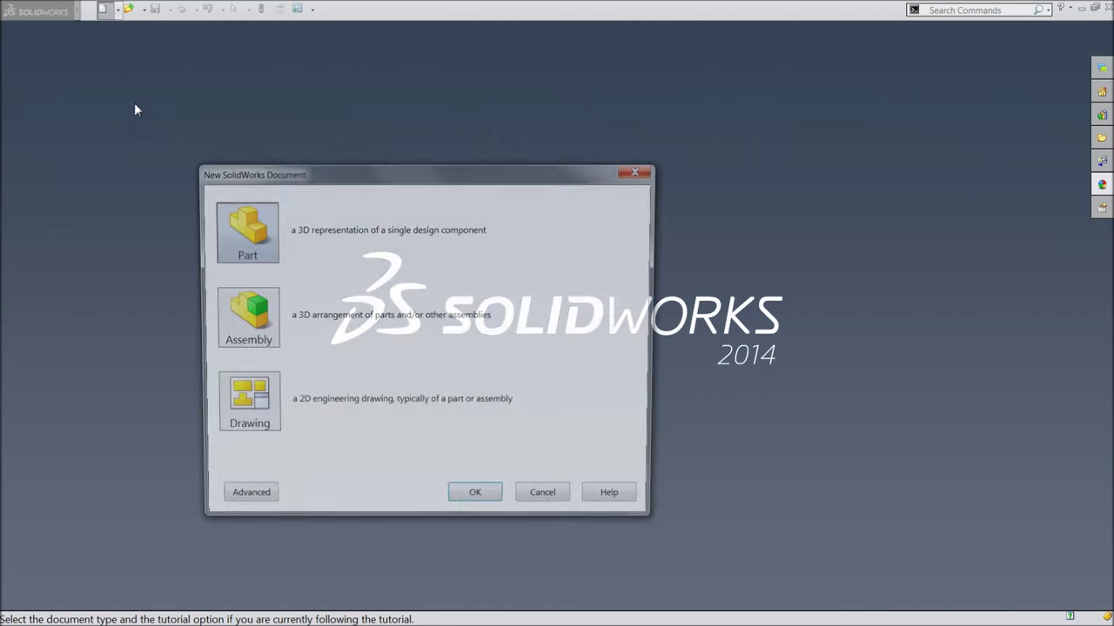
pyautogui.click(250, 336)
pyautogui.click(468, 503)
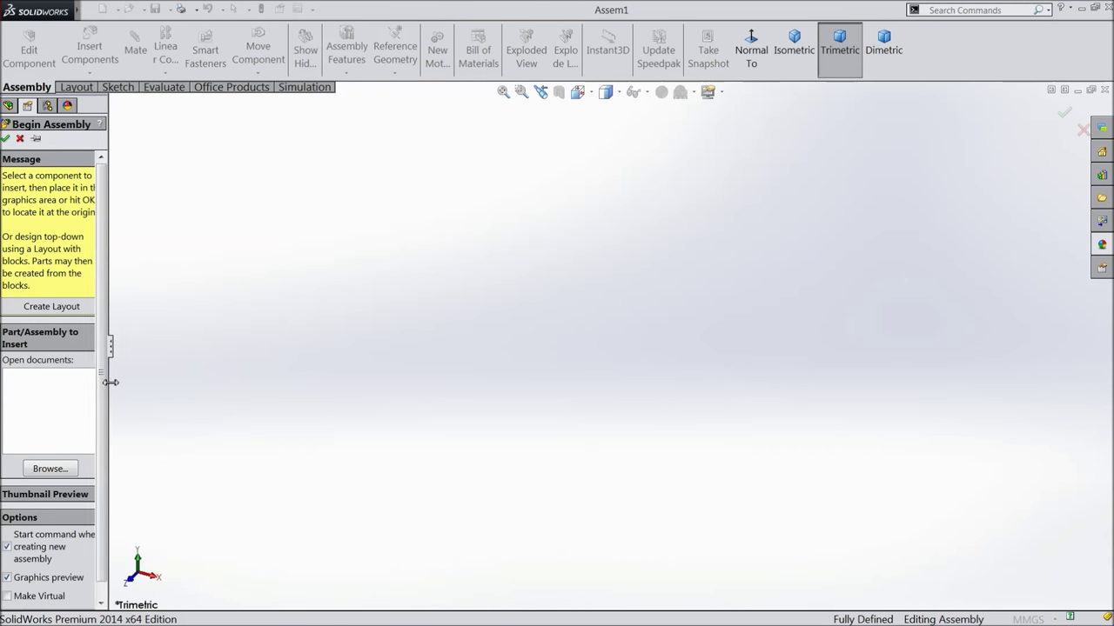
# Insert 1.Bugle and 2.rubber Bulb from the Airhorn folder, placing both in the assembly.
pyautogui.moveTo(108, 382); pyautogui.dragTo(152, 382)
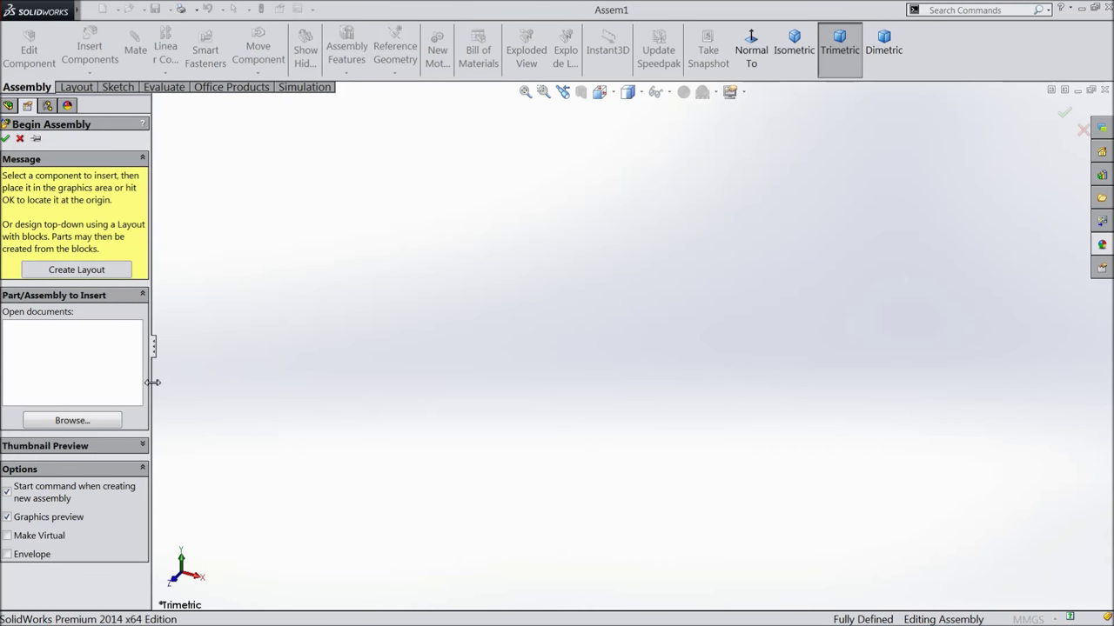
pyautogui.click(73, 421)
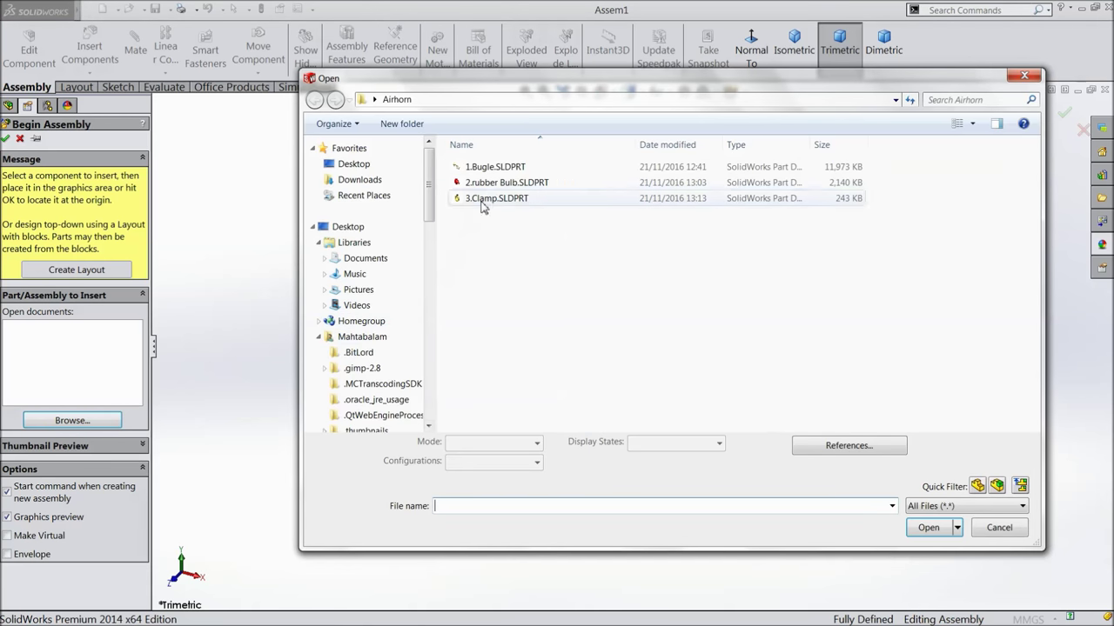
pyautogui.click(489, 168)
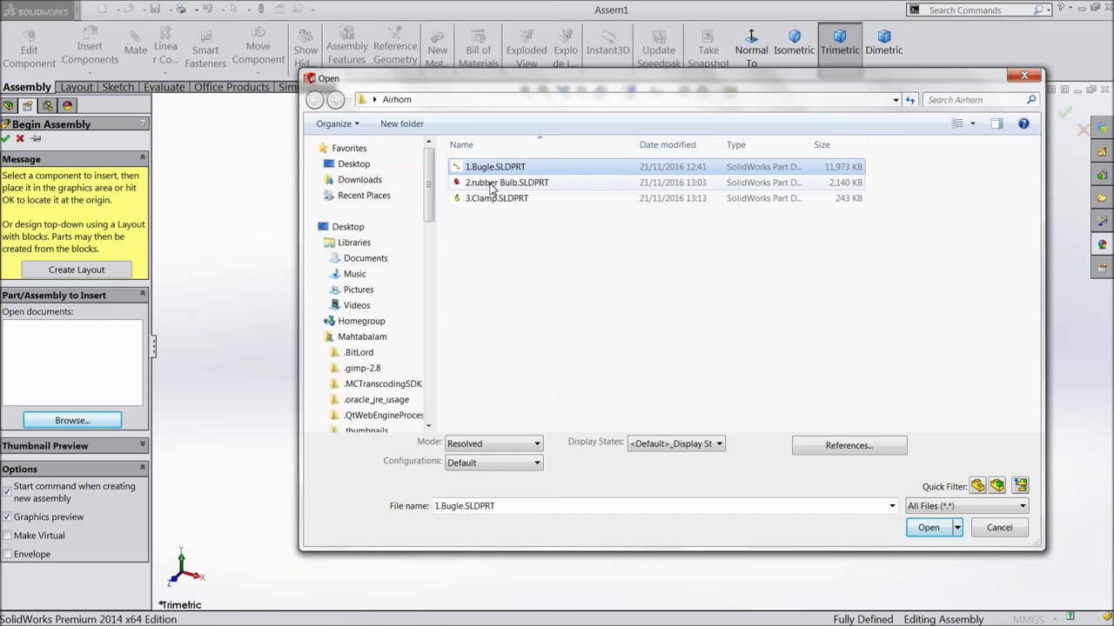
pyautogui.keyDown('ctrl'); pyautogui.click(493, 185); pyautogui.keyUp('ctrl')
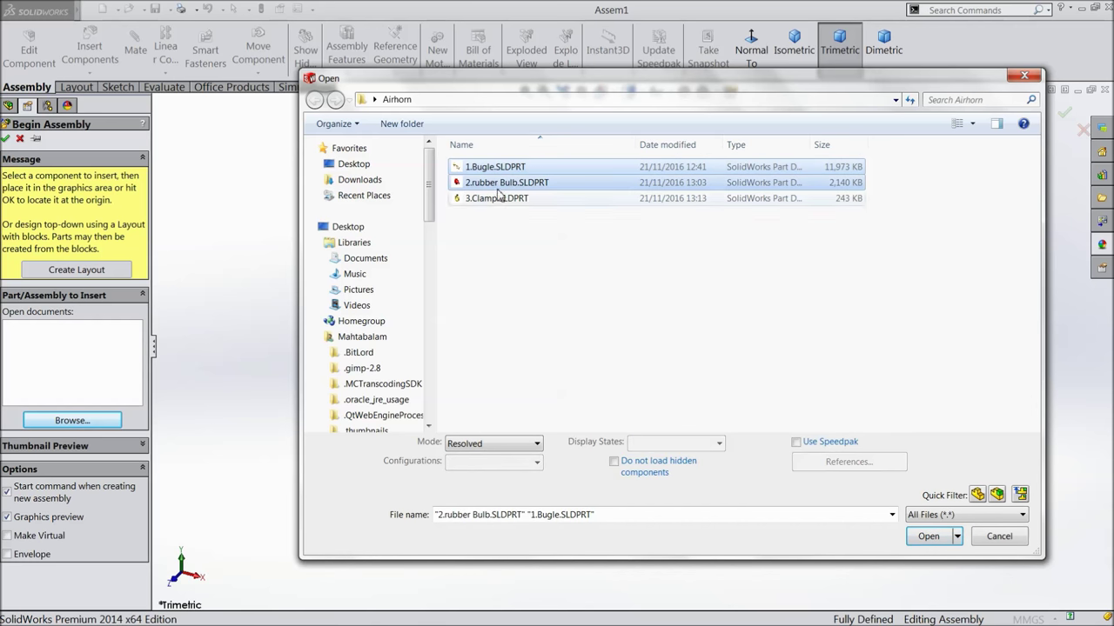
pyautogui.click(928, 537)
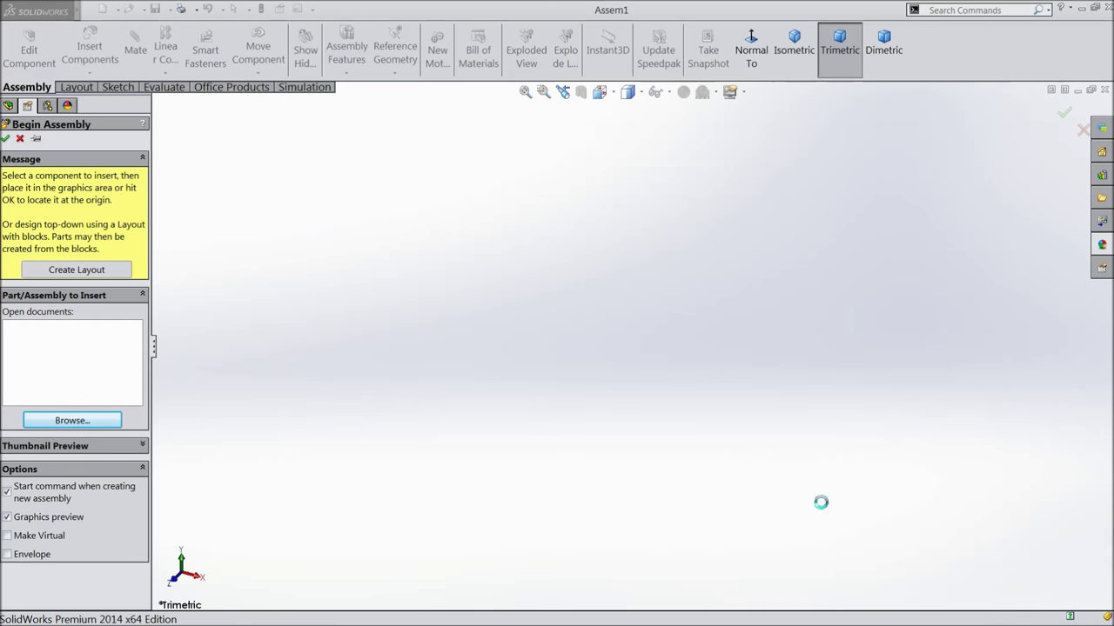
pyautogui.click(576, 337)
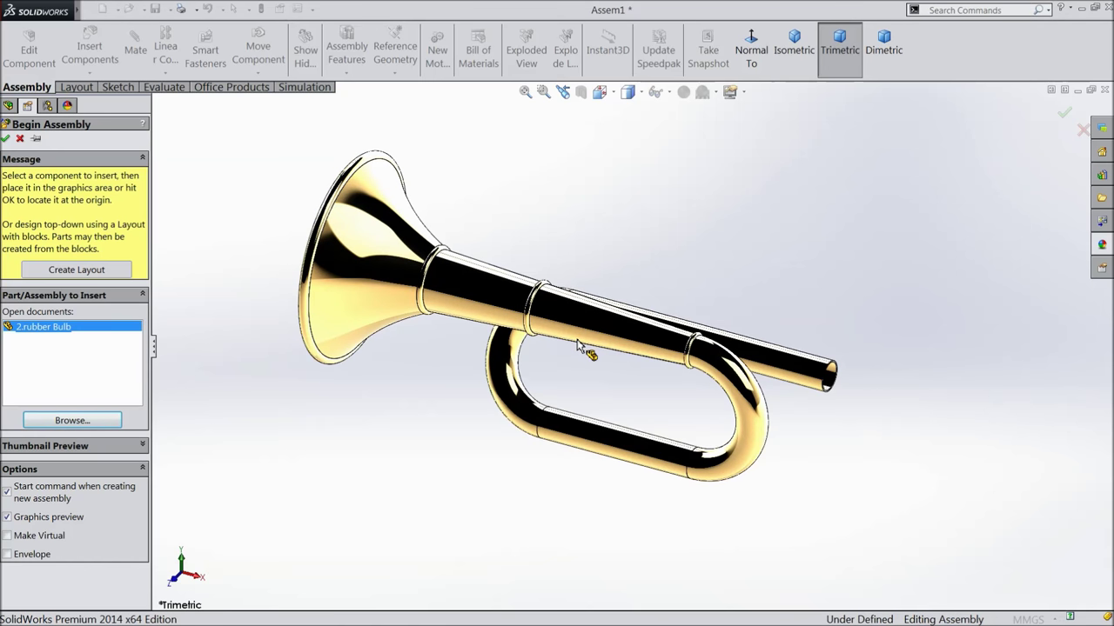
pyautogui.scroll(5, 548, 365)
pyautogui.click(519, 383)
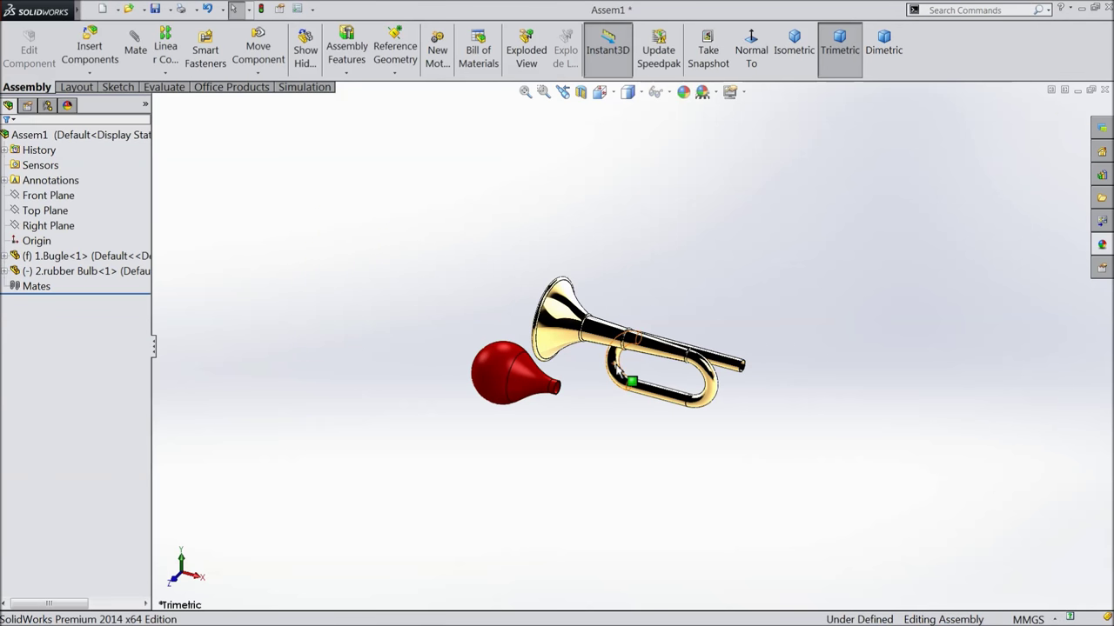
pyautogui.scroll(-2, 622, 375)
# Apply the Warm Kitchen scene and move the rubber bulb above the bugle.
pyautogui.click(716, 92)
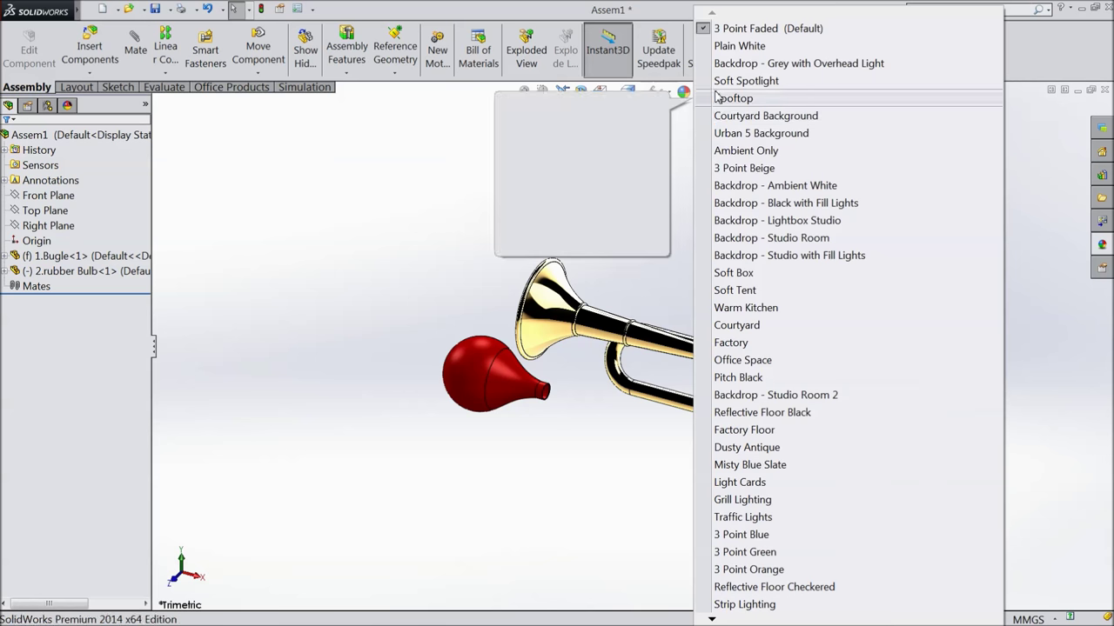
pyautogui.click(735, 309)
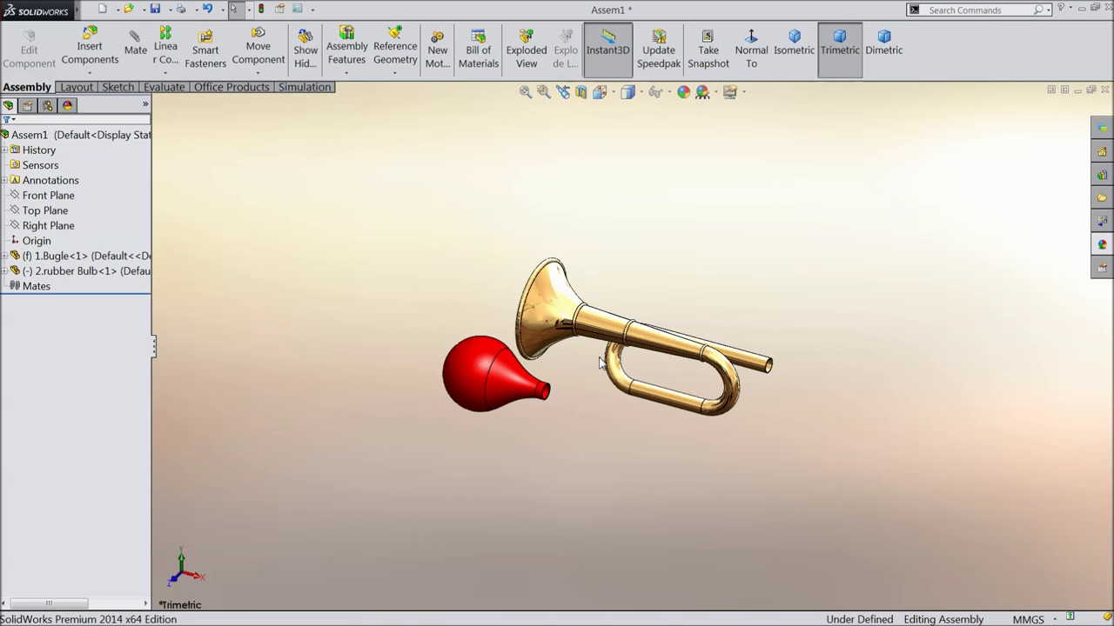
pyautogui.scroll(-2, 604, 355)
pyautogui.moveTo(468, 296); pyautogui.dragTo(649, 444, button='middle')
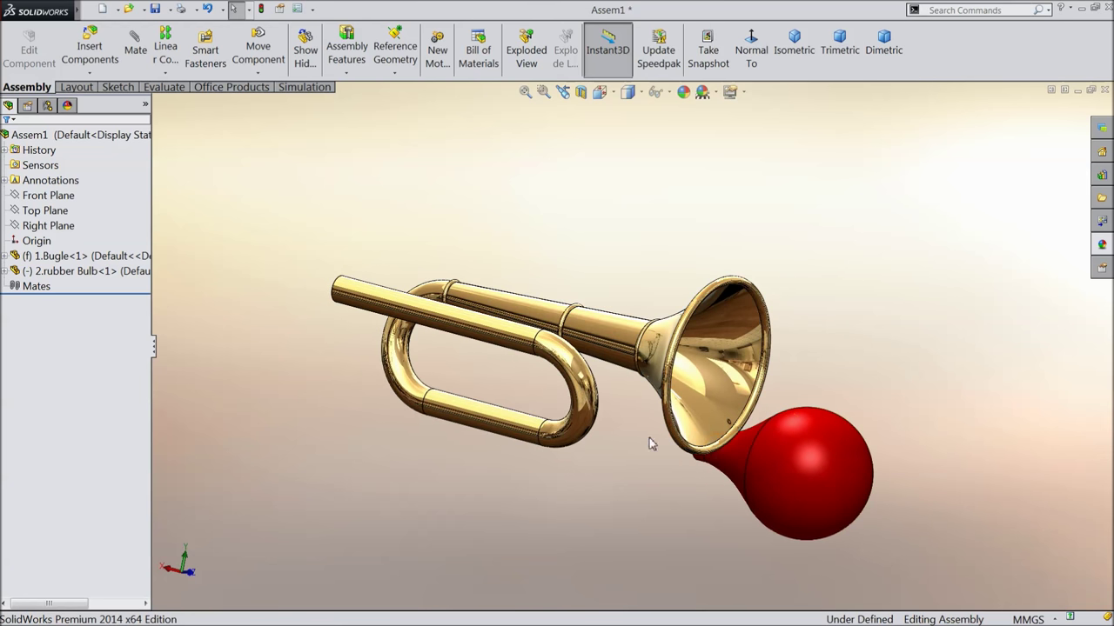
pyautogui.moveTo(800, 470); pyautogui.dragTo(483, 265)
# Rotate the rubber bulb so its neck points sideways toward the bugle.
pyautogui.scroll(-2, 508, 240)
pyautogui.click(257, 73)
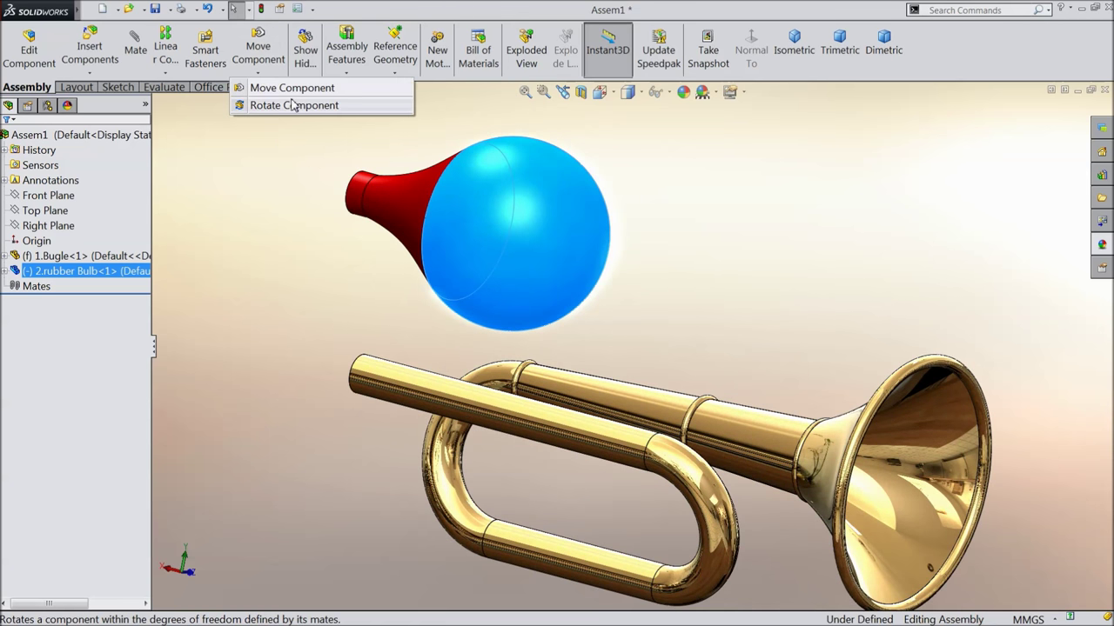
pyautogui.click(291, 105)
pyautogui.moveTo(497, 223); pyautogui.dragTo(333, 251)
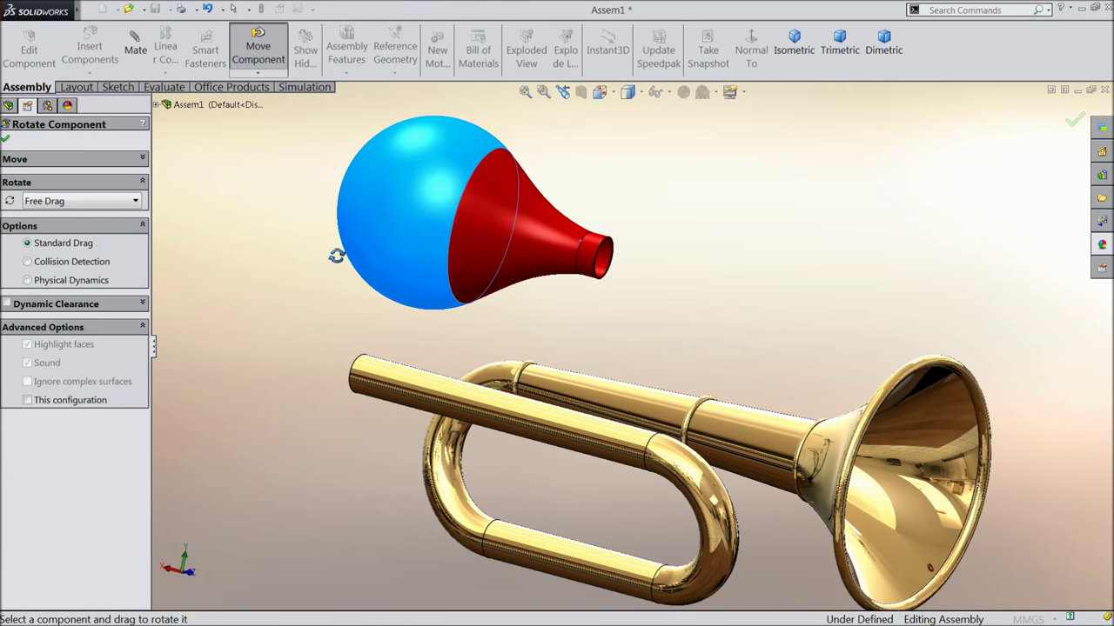
pyautogui.click(5, 139)
# Mate the bulb's opening concentric with the bugle tube and slide it along the axis.
pyautogui.click(135, 43)
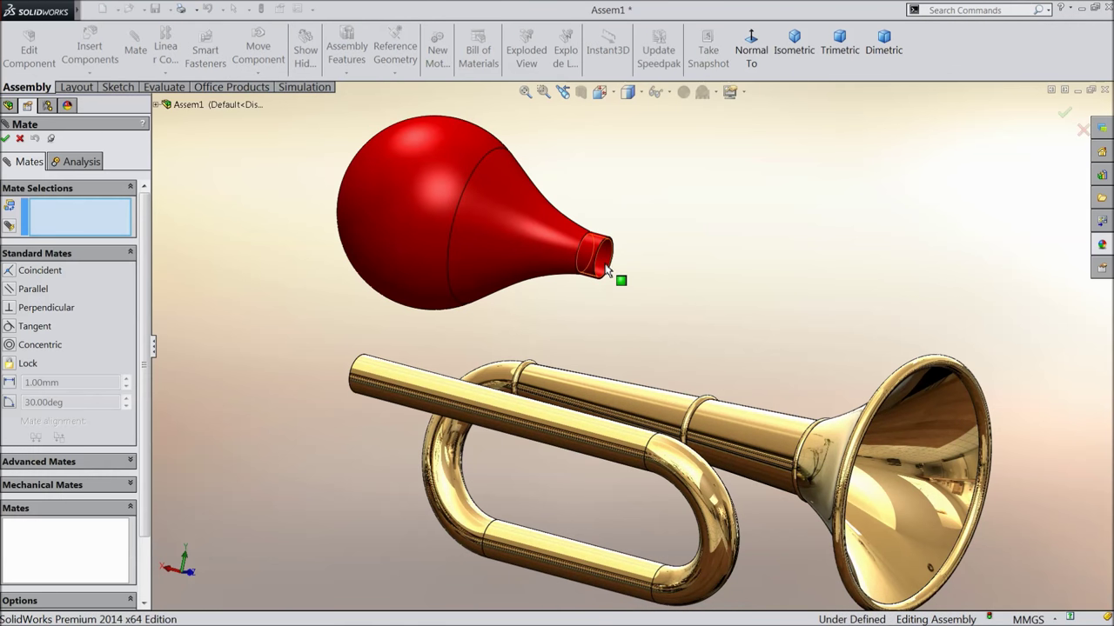
pyautogui.click(607, 272)
pyautogui.click(378, 393)
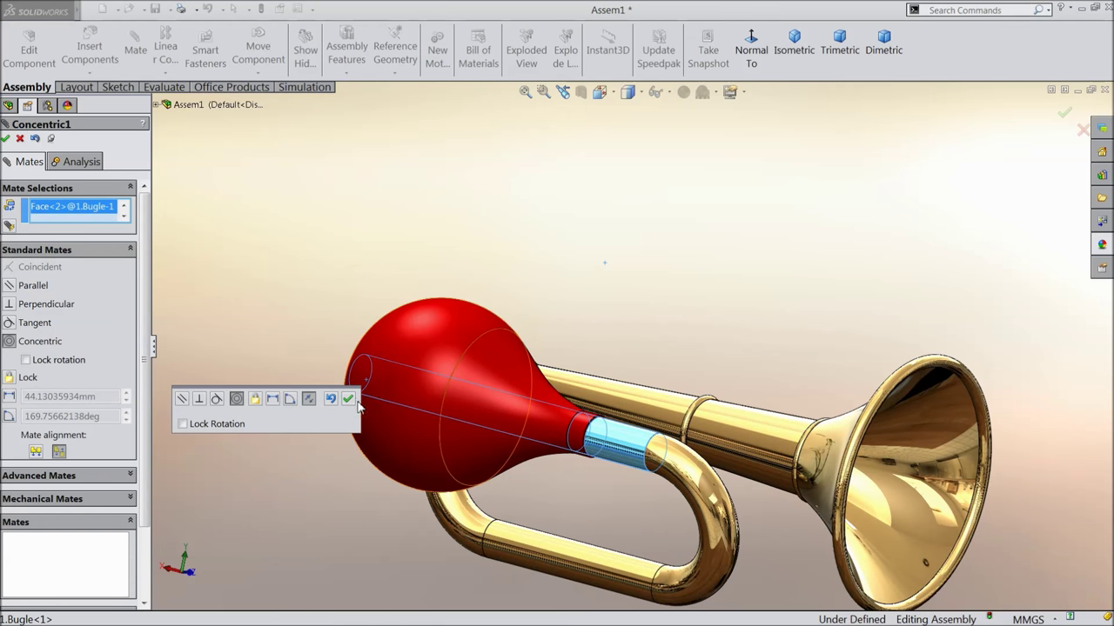
pyautogui.click(348, 400)
pyautogui.moveTo(514, 418); pyautogui.dragTo(381, 376)
pyautogui.scroll(-5, 382, 378)
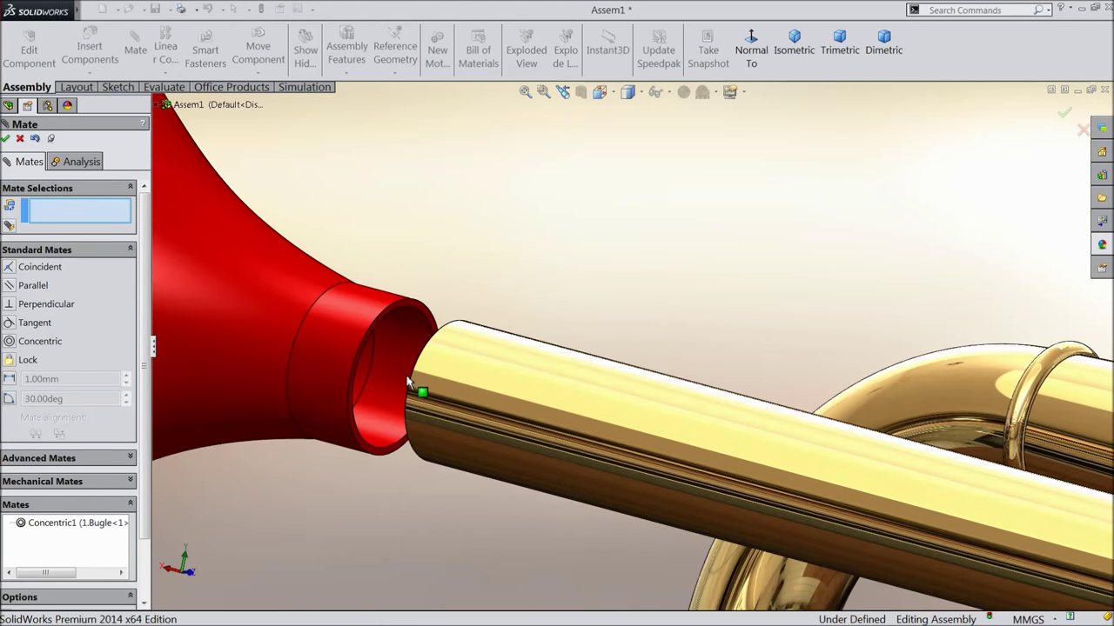
pyautogui.moveTo(486, 387); pyautogui.dragTo(487, 388, button='middle')
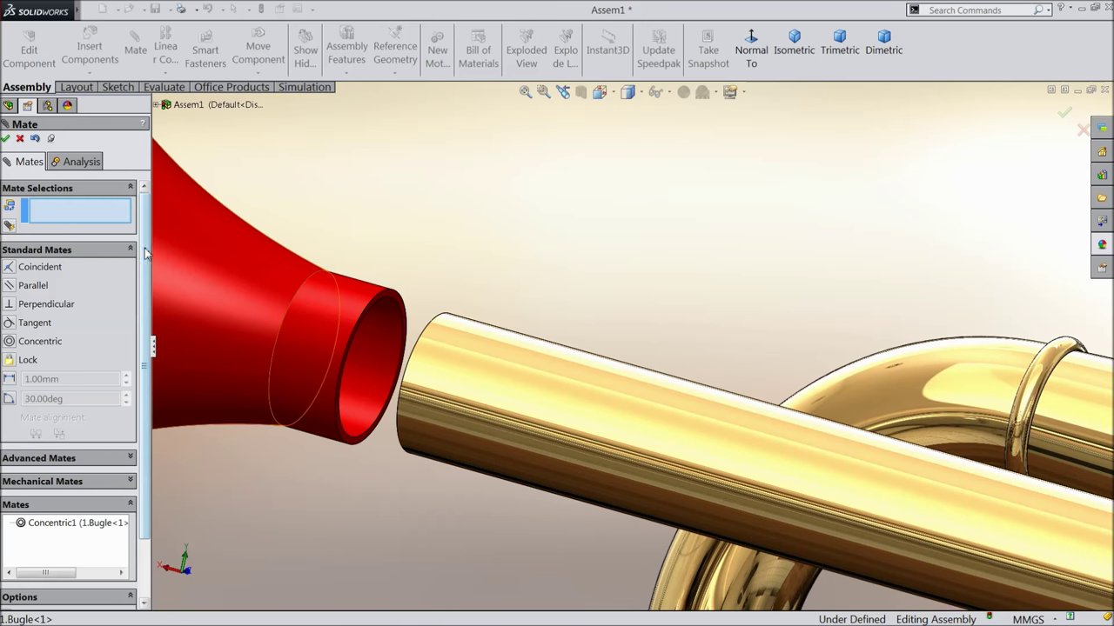
# Pick the tube end and bulb opening edges, then clear the wrong mate selections.
pyautogui.click(413, 366)
pyautogui.click(288, 321)
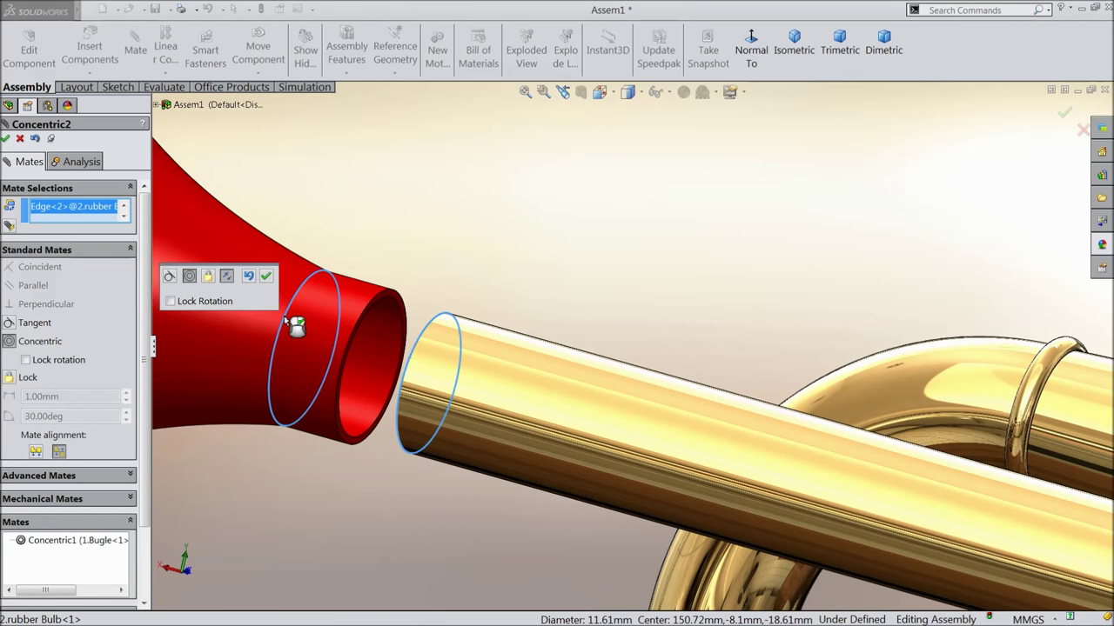
pyautogui.rightClick(95, 214)
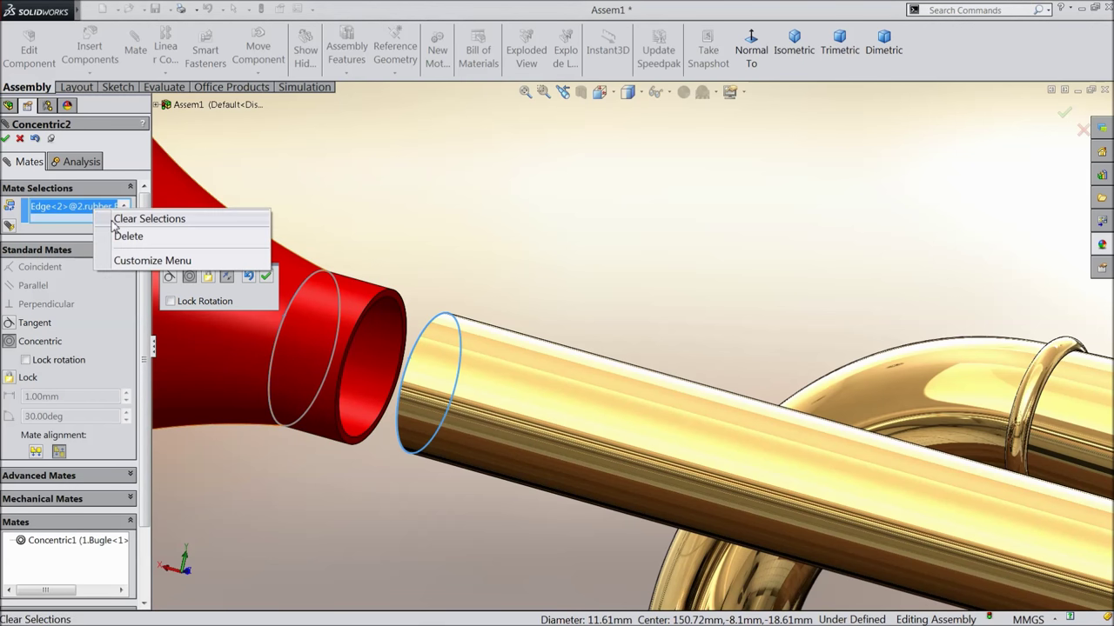
pyautogui.click(117, 217)
# Make the bulb opening's circular edge coincident with the bugle tube's end edge.
pyautogui.scroll(-2, 279, 305)
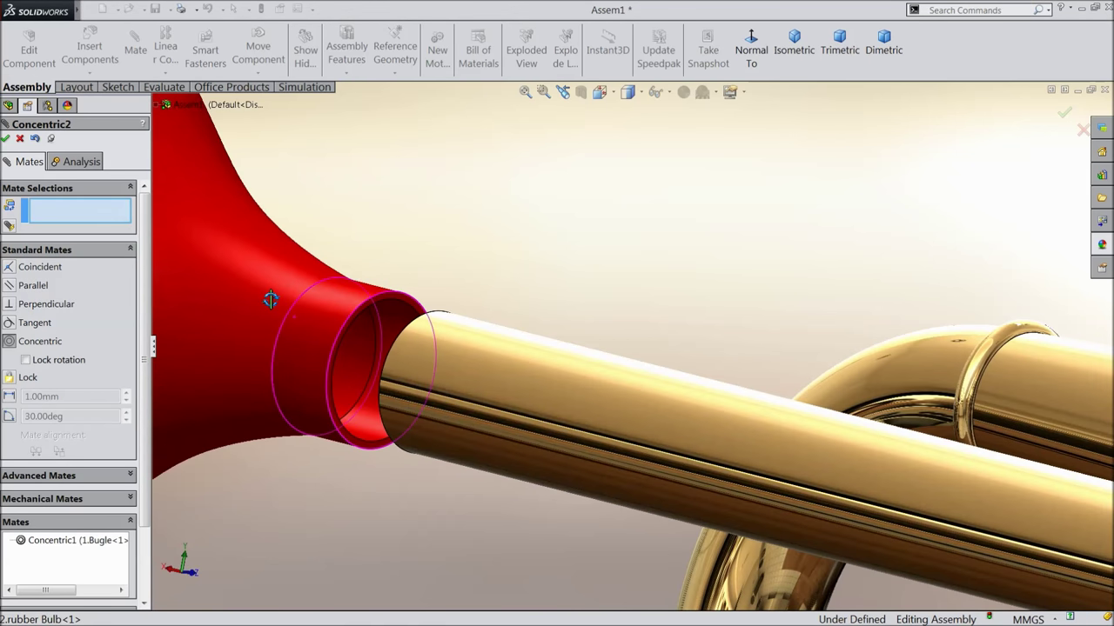
pyautogui.scroll(-2, 400, 376)
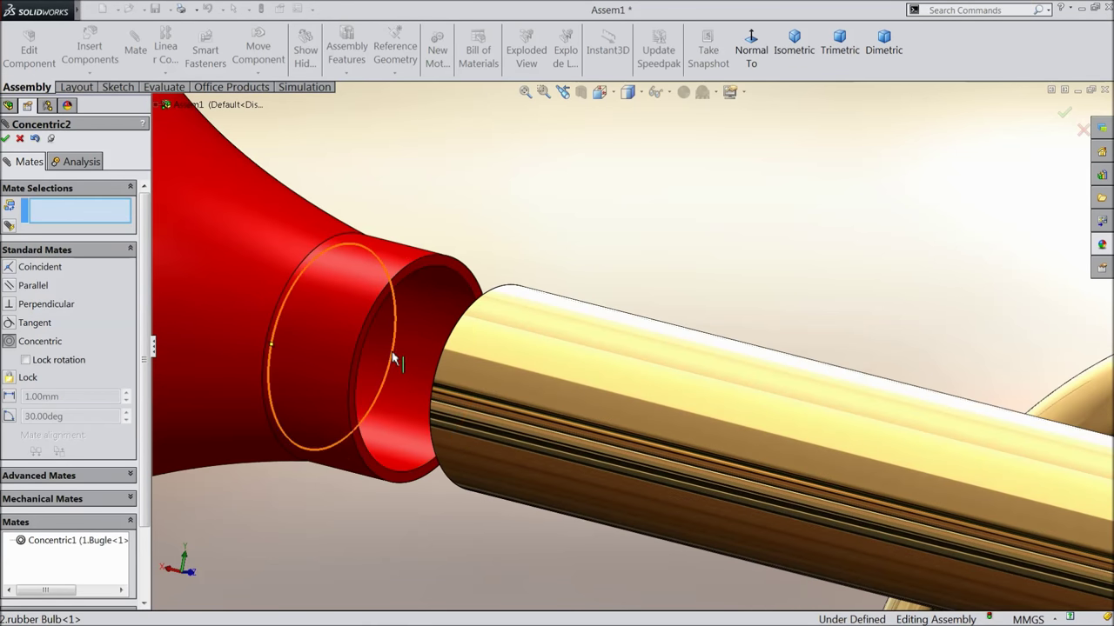
pyautogui.click(392, 354)
pyautogui.moveTo(452, 354); pyautogui.dragTo(455, 351, button='middle')
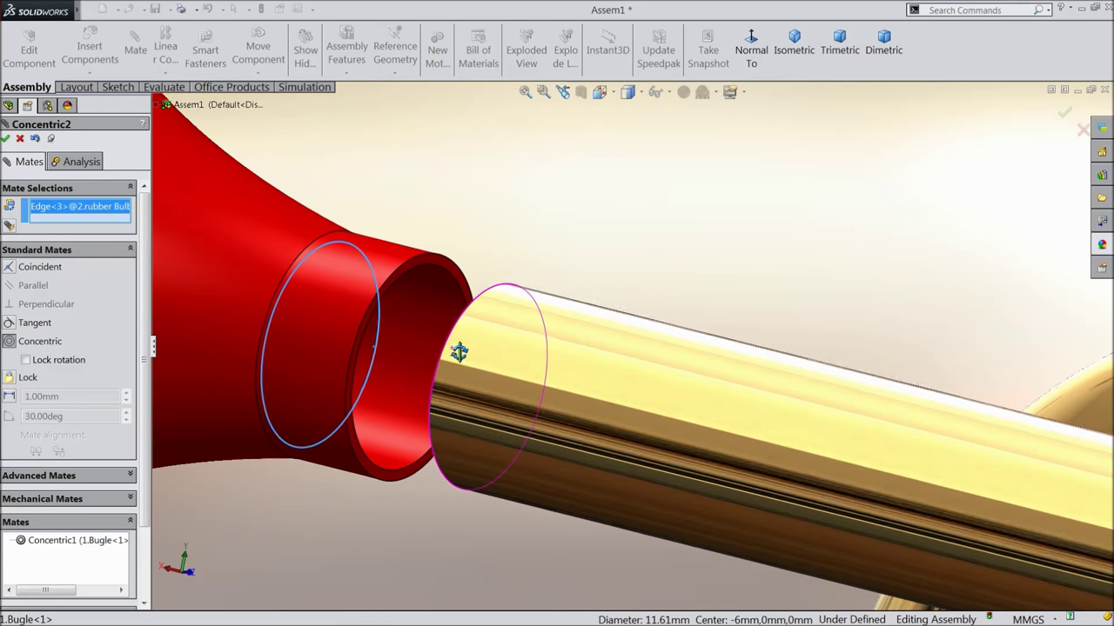
pyautogui.click(446, 351)
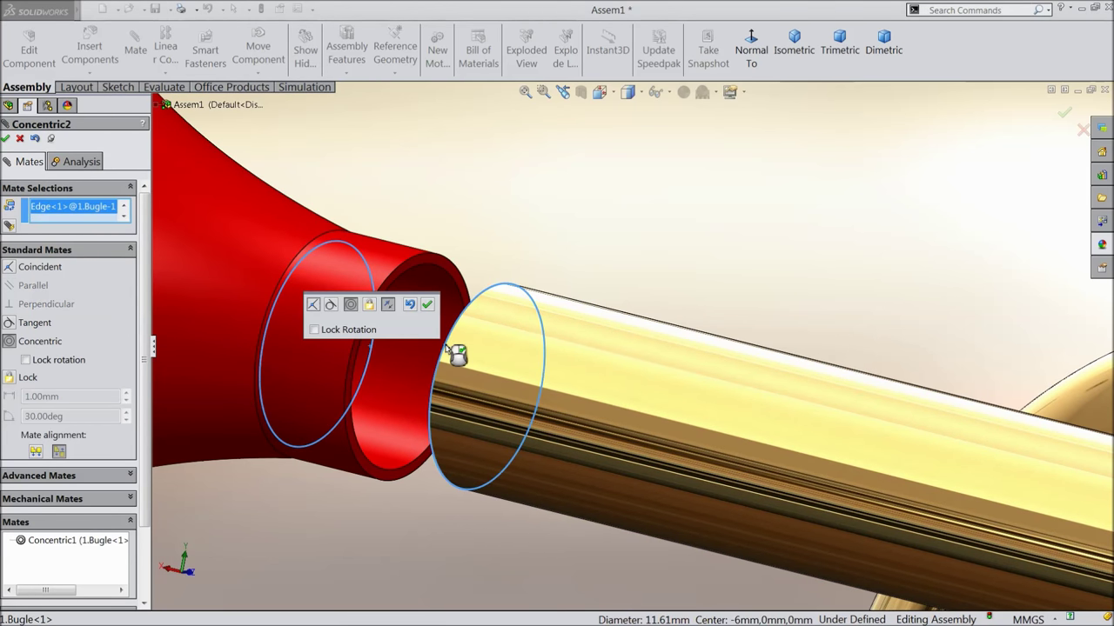
pyautogui.click(313, 305)
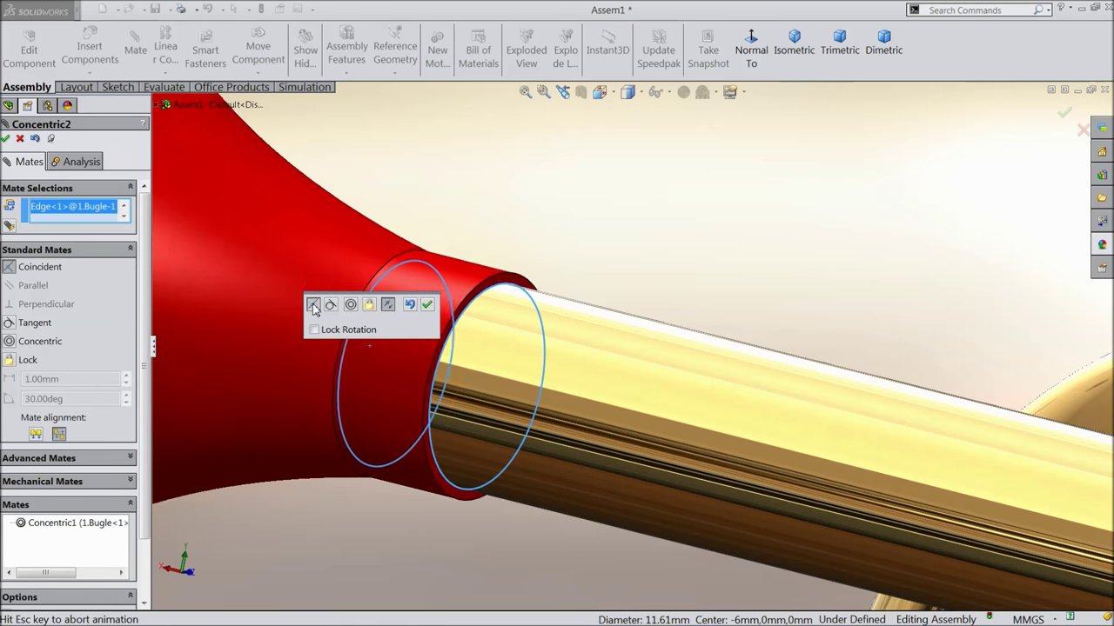
pyautogui.click(427, 304)
pyautogui.scroll(5, 464, 341)
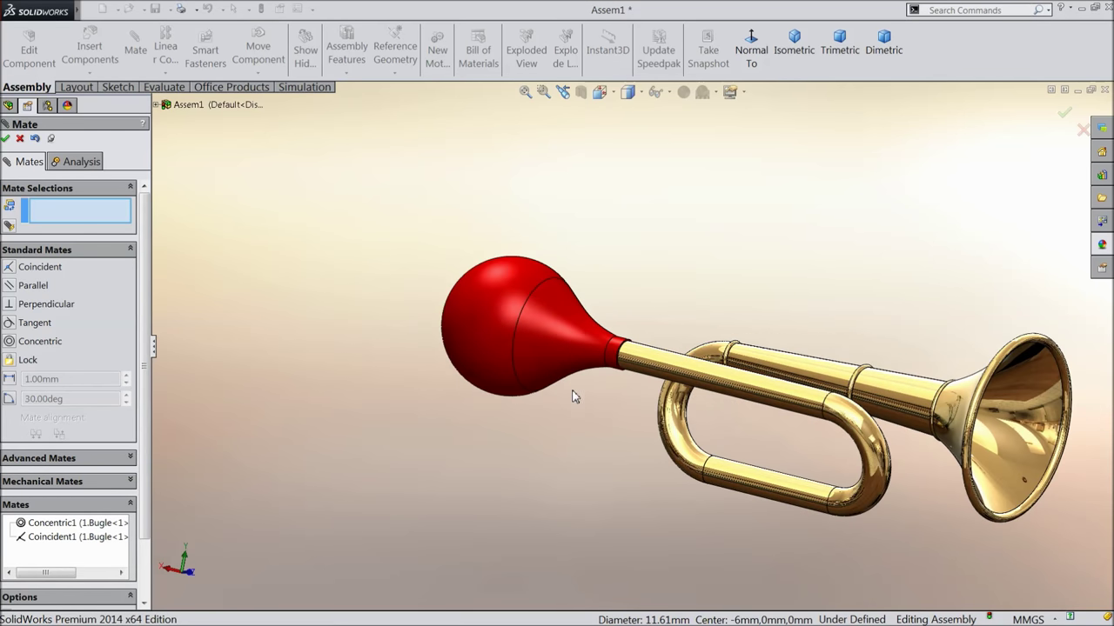
pyautogui.scroll(2, 822, 387)
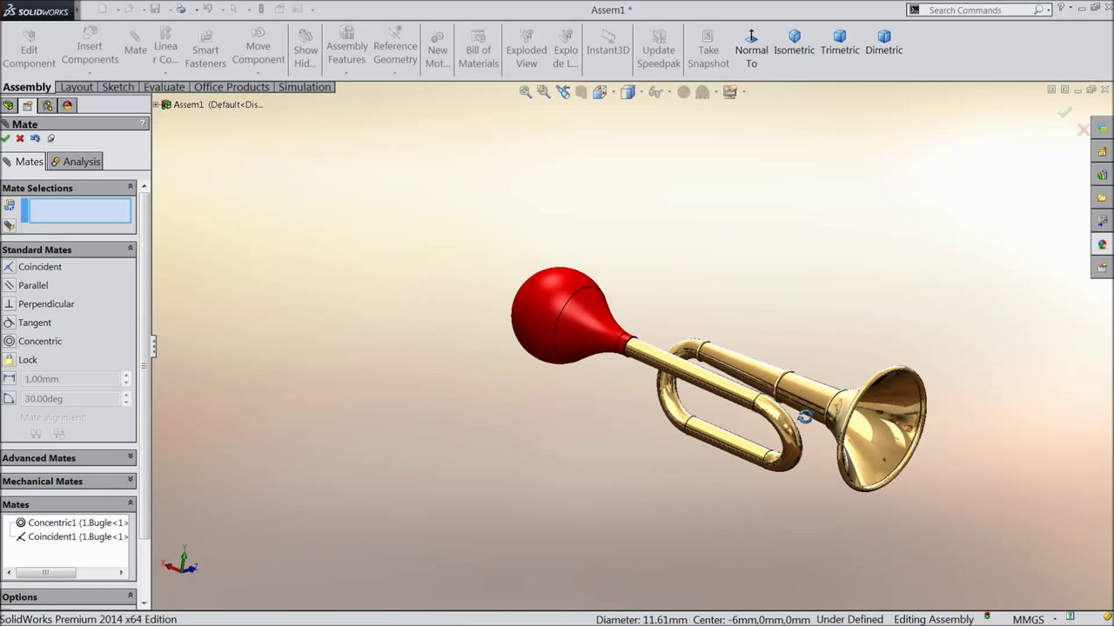
pyautogui.moveTo(804, 417)
pyautogui.mouseDown(button='middle')
pyautogui.moveTo(801, 426)
pyautogui.moveTo(807, 409)
pyautogui.mouseUp(button='middle')
pyautogui.scroll(-3, 759, 389)
# Insert 3.Clamp.SLDPRT and place it near the rubber bulb's neck.
pyautogui.click(6, 139)
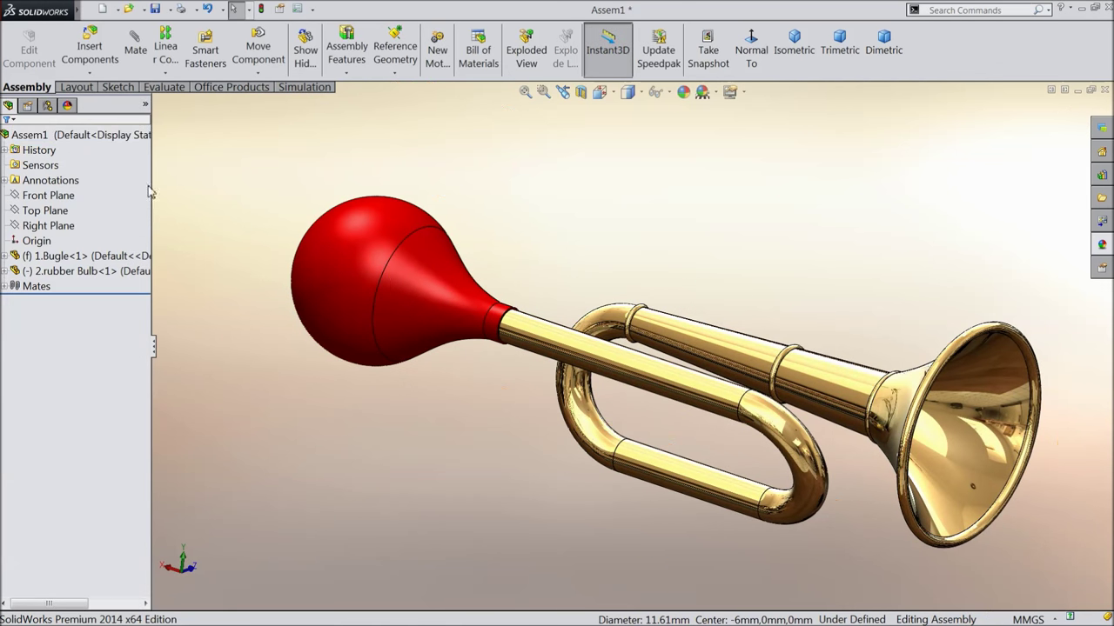
pyautogui.scroll(-2, 850, 427)
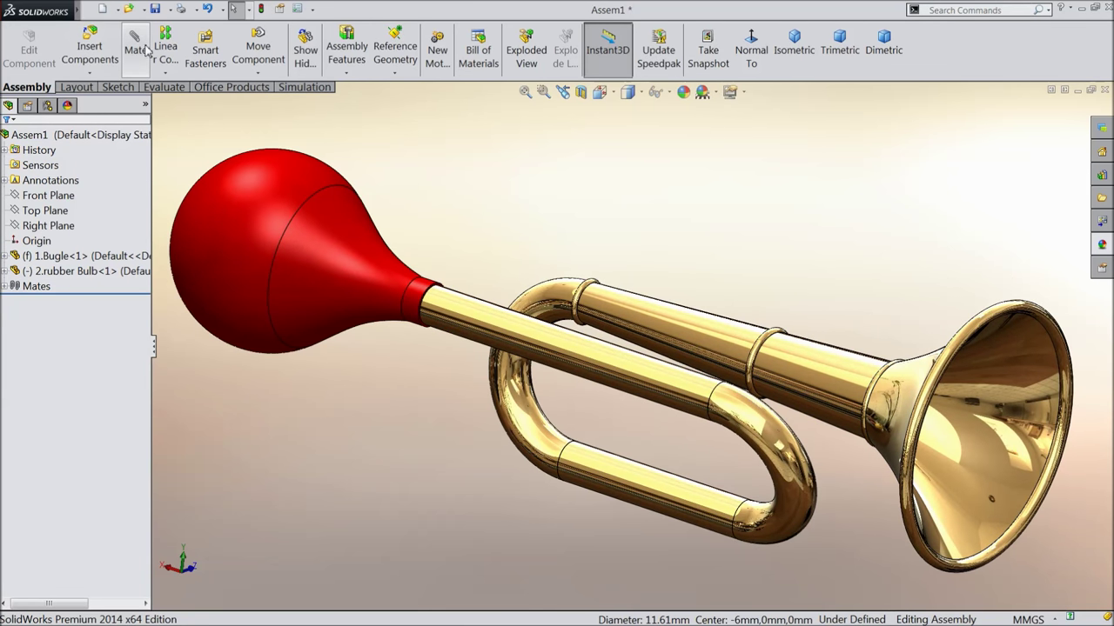
pyautogui.click(95, 52)
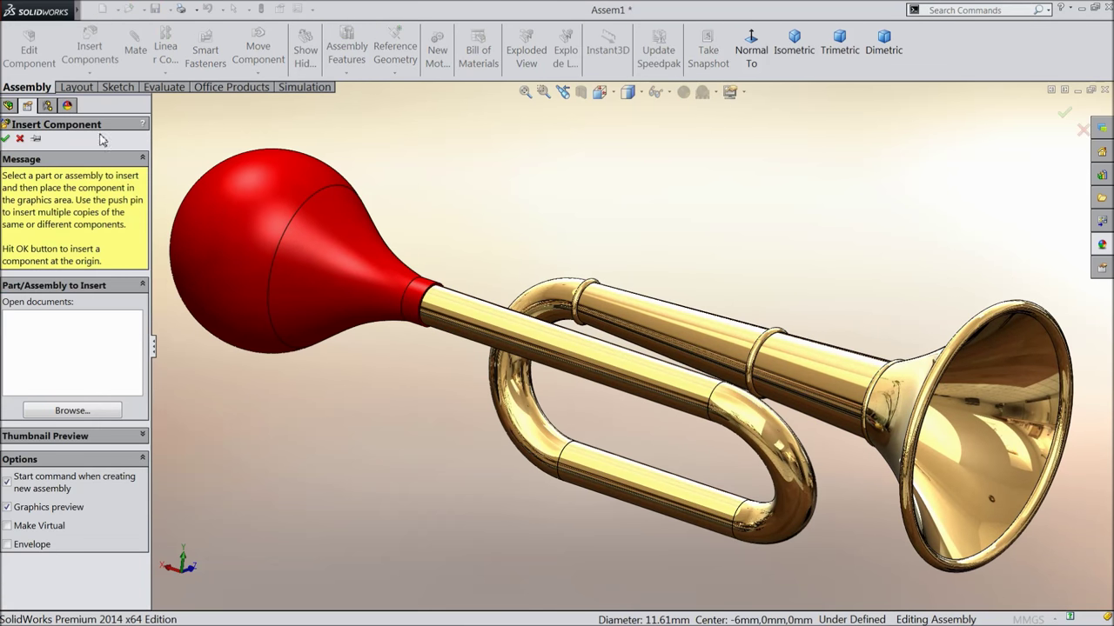
pyautogui.click(61, 415)
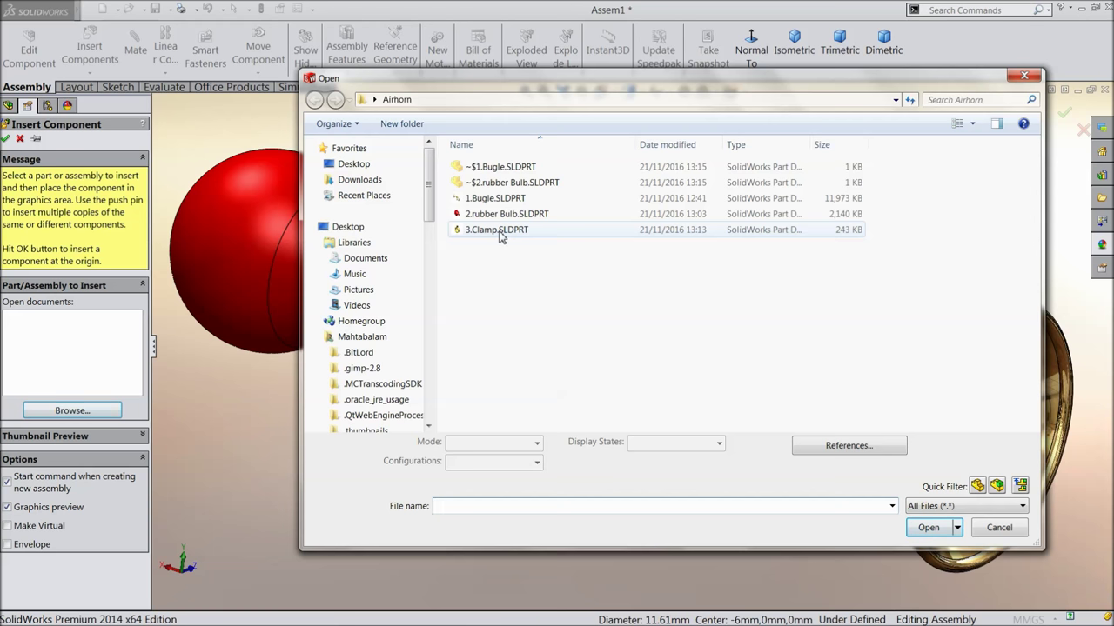
pyautogui.click(497, 230)
pyautogui.click(928, 528)
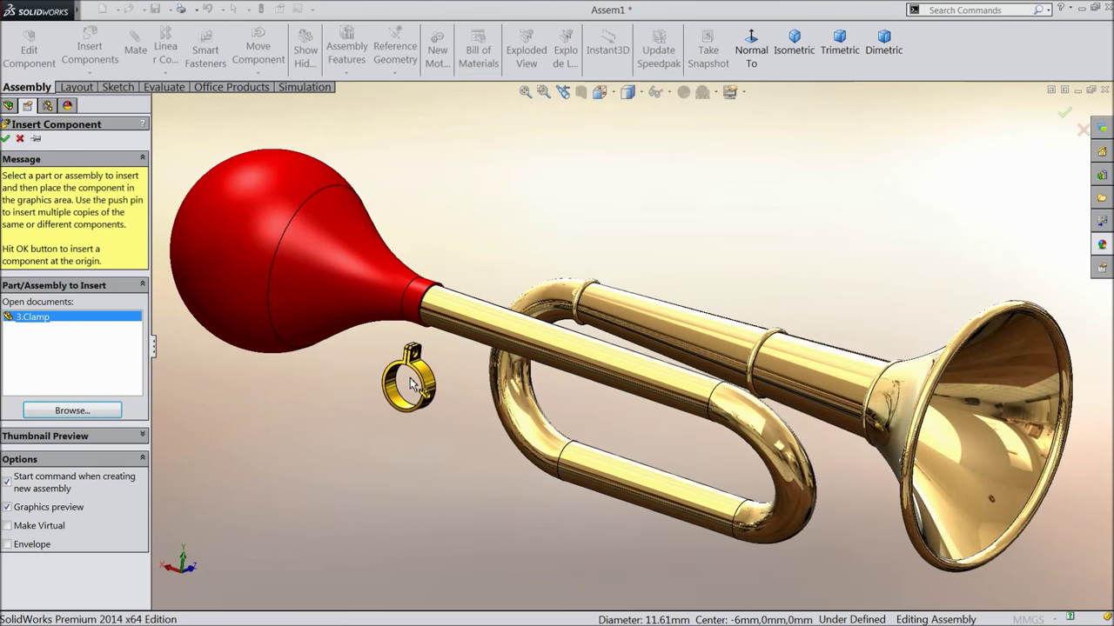
pyautogui.click(413, 383)
pyautogui.scroll(-3, 396, 332)
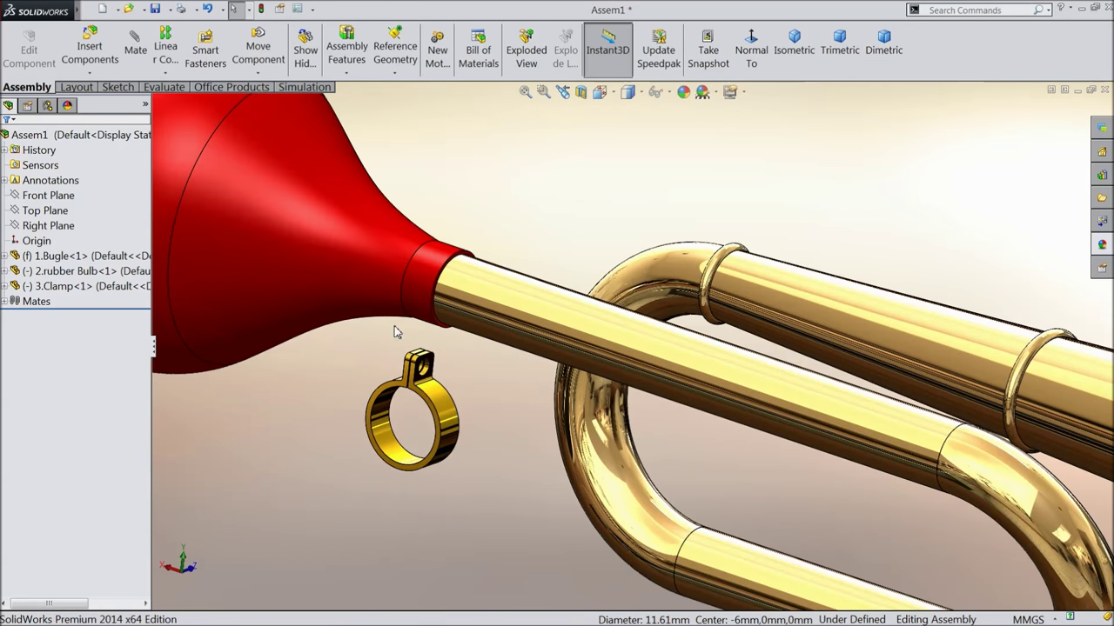
# Mate the clamp's inner face concentric with the bulb's neck.
pyautogui.click(393, 431)
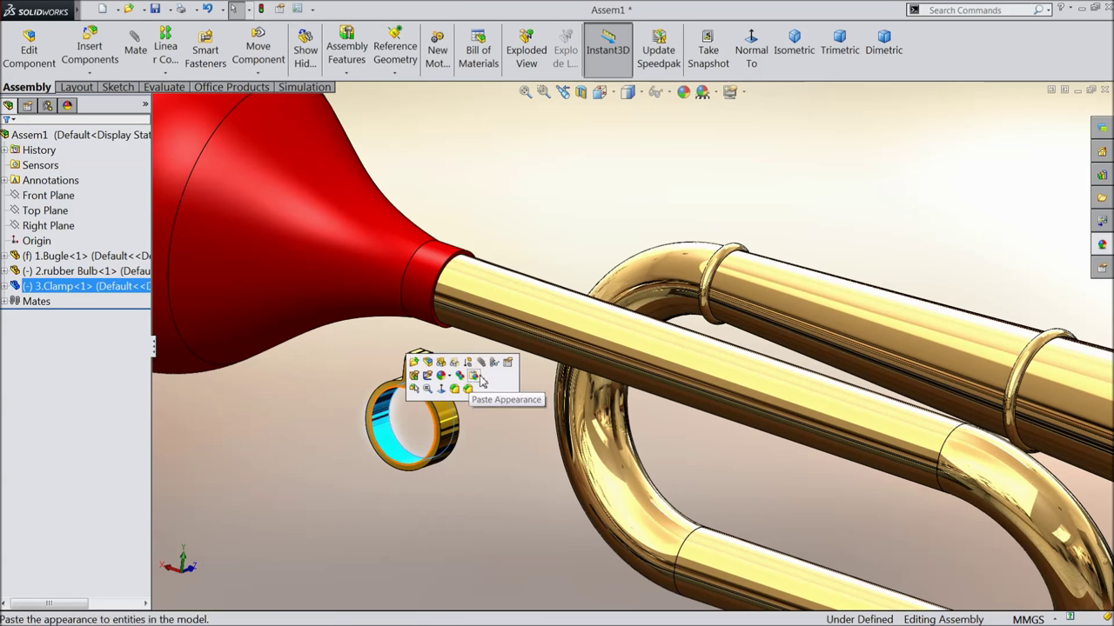
pyautogui.click(135, 44)
pyautogui.click(426, 292)
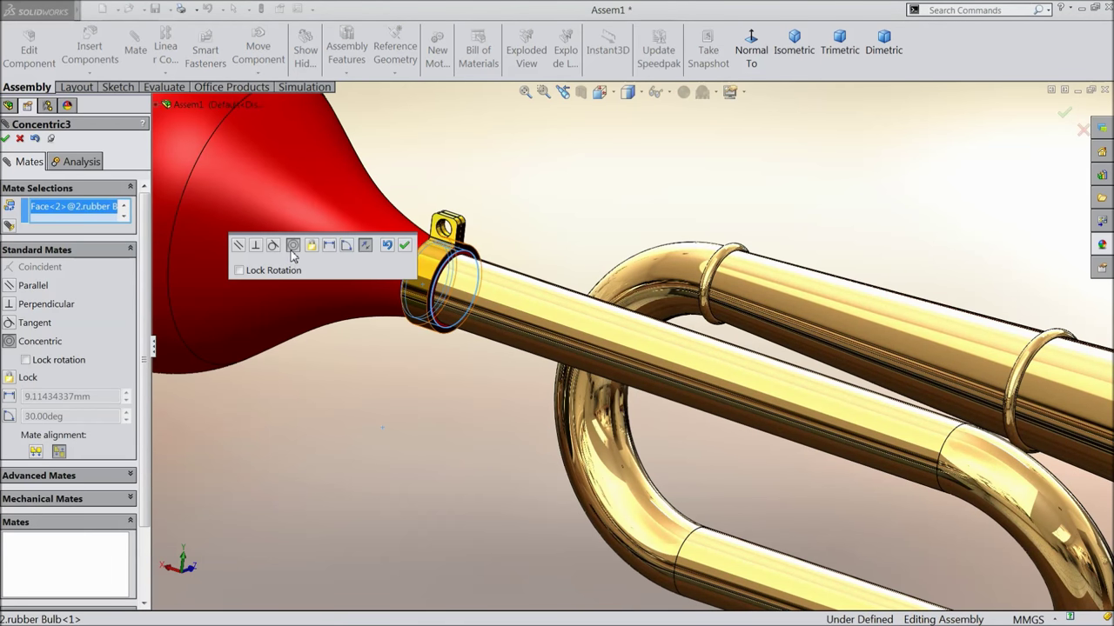
pyautogui.click(403, 245)
pyautogui.scroll(-5, 449, 275)
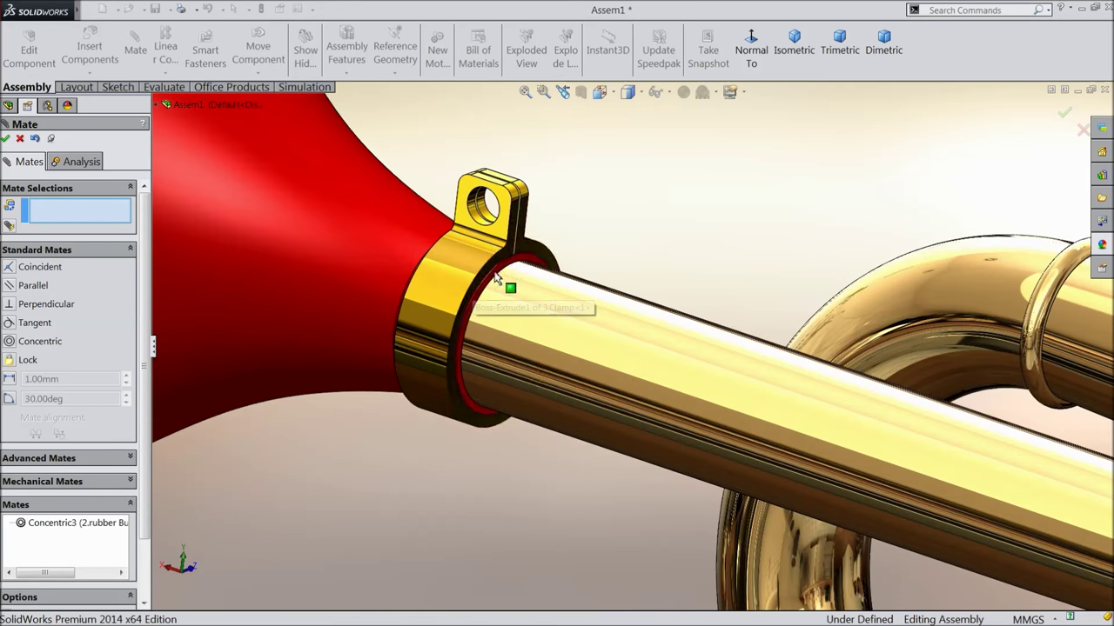
pyautogui.moveTo(467, 306); pyautogui.dragTo(487, 320, button='middle')
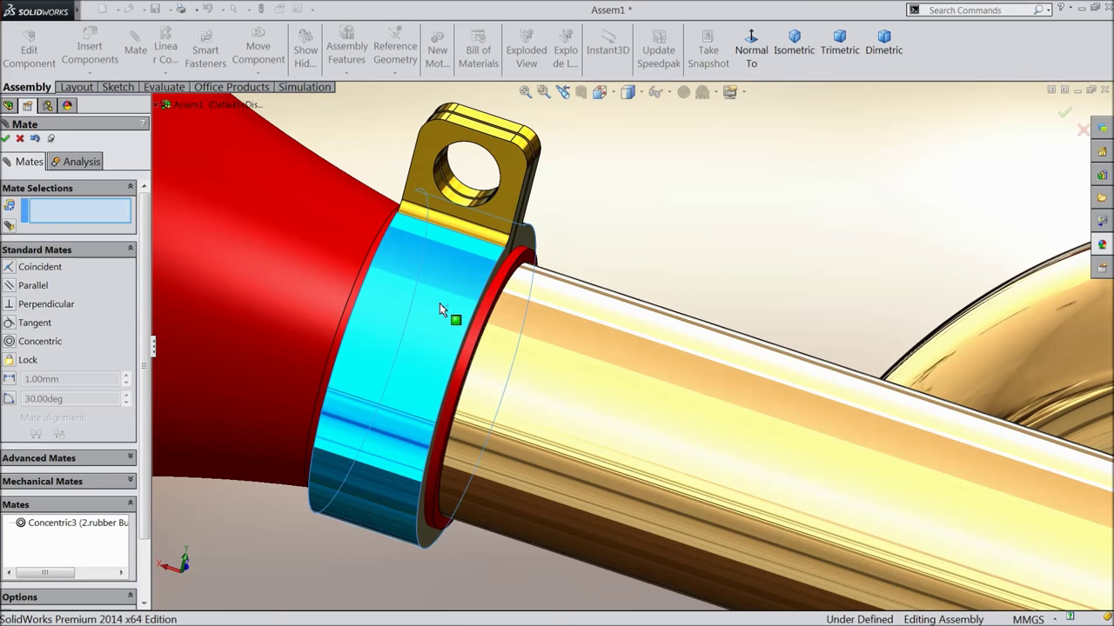
pyautogui.scroll(-6, 438, 303)
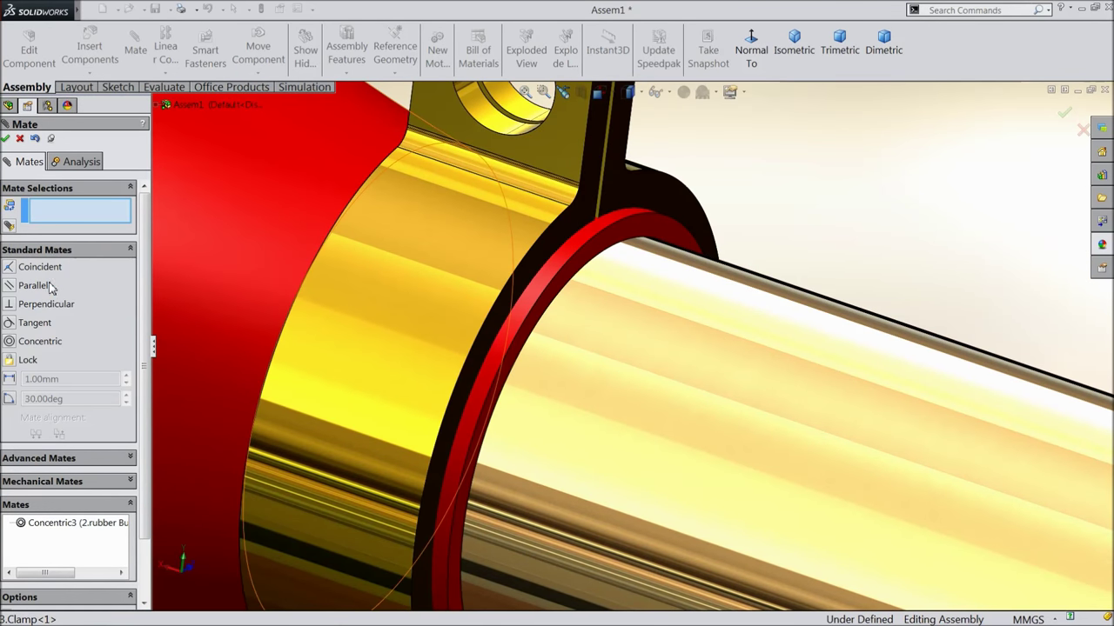
# Add a 0.5 mm distance mate between the bulb's face and the clamp's side face.
pyautogui.click(511, 365)
pyautogui.click(476, 345)
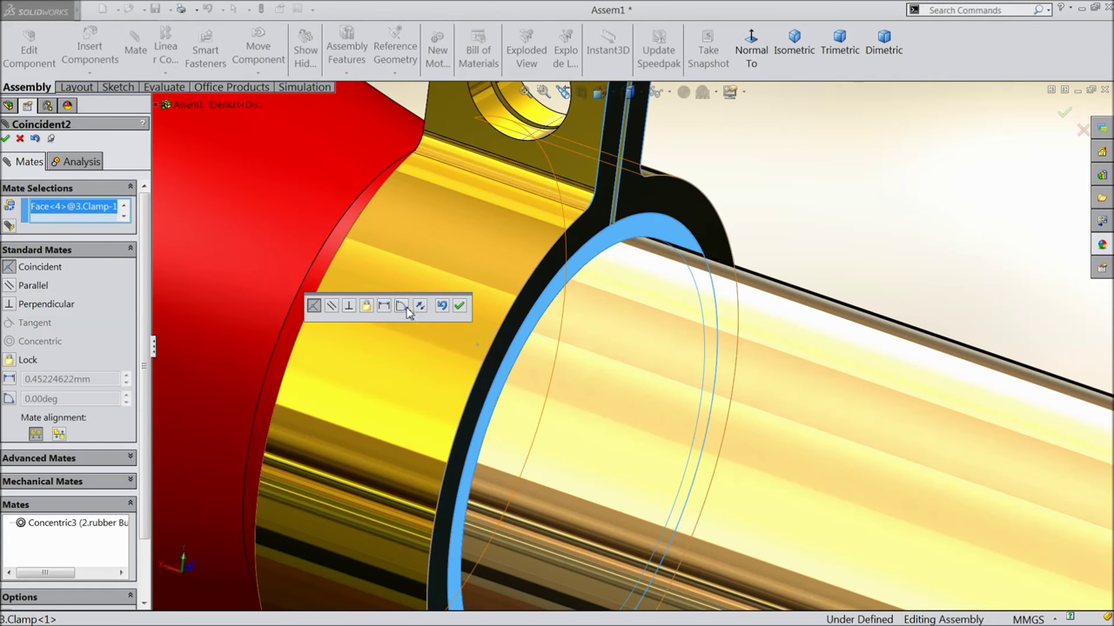
pyautogui.click(384, 307)
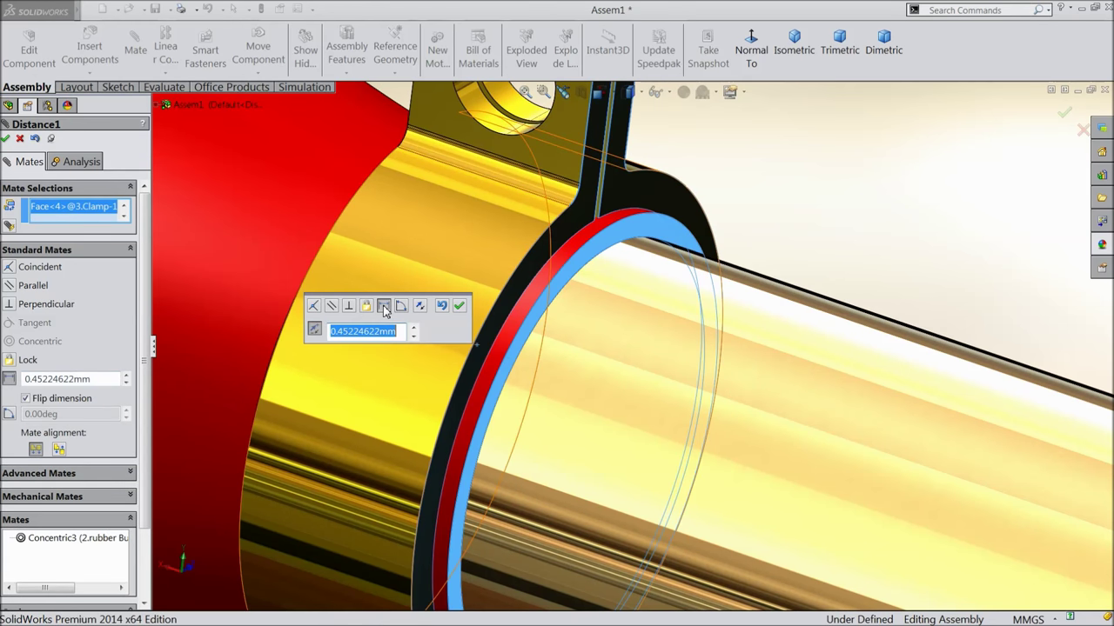
pyautogui.write('0.')
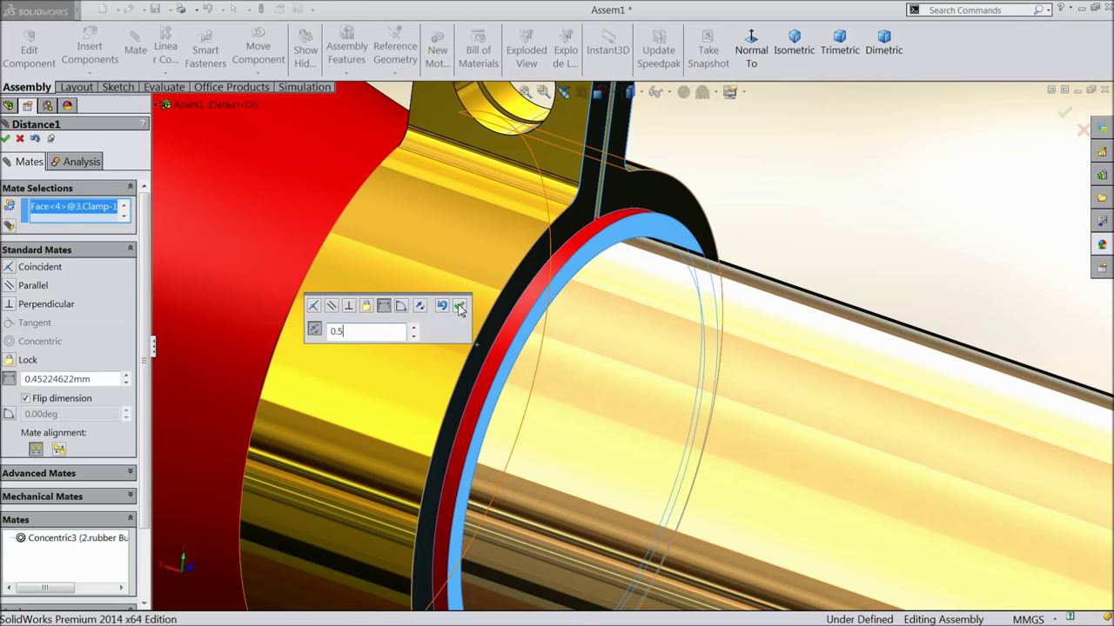
pyautogui.write('5')
pyautogui.click(459, 307)
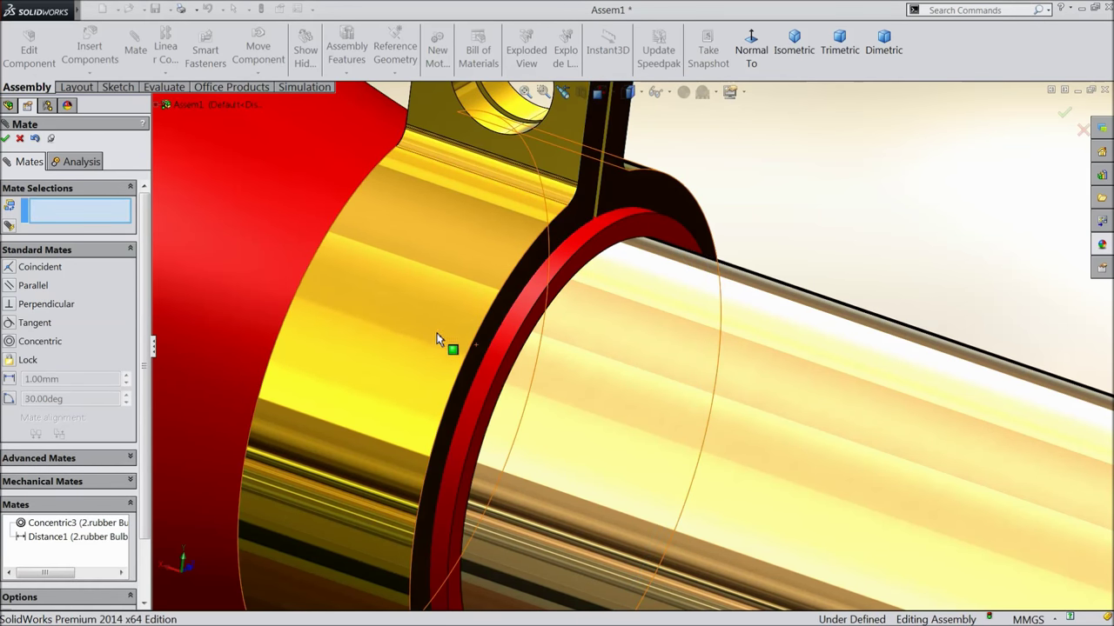
pyautogui.click(6, 139)
pyautogui.scroll(8, 497, 341)
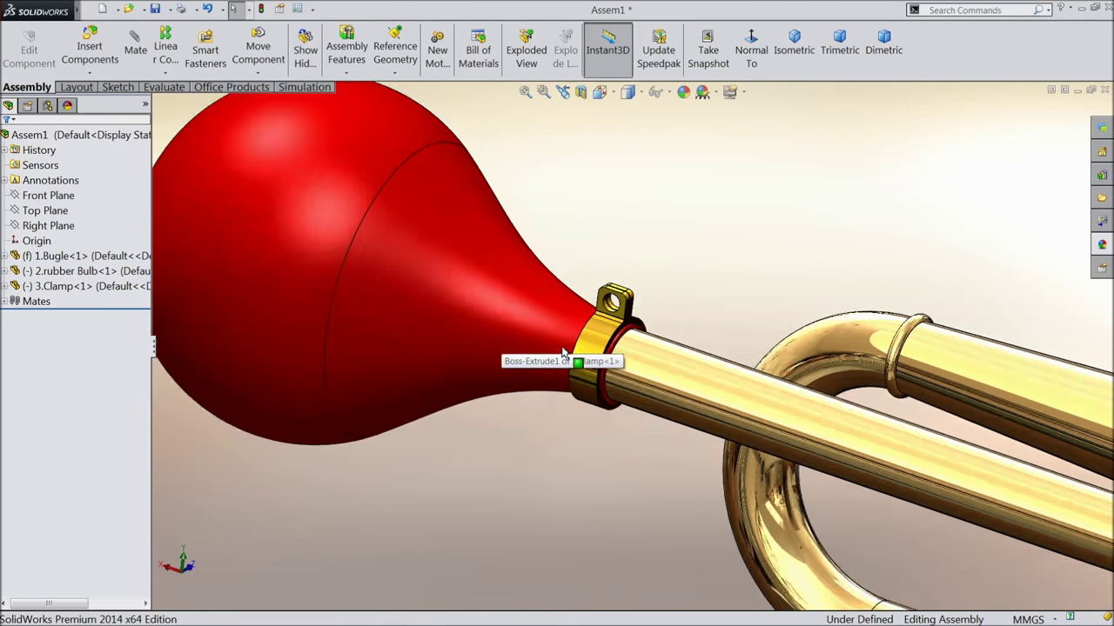
pyautogui.scroll(6, 563, 356)
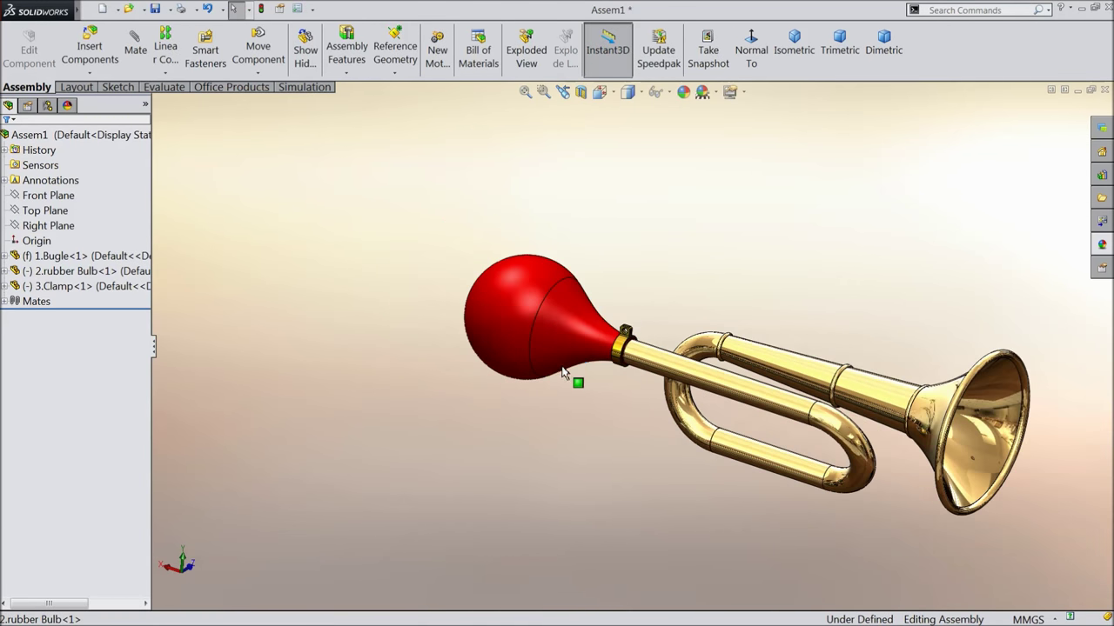
pyautogui.scroll(-5, 931, 439)
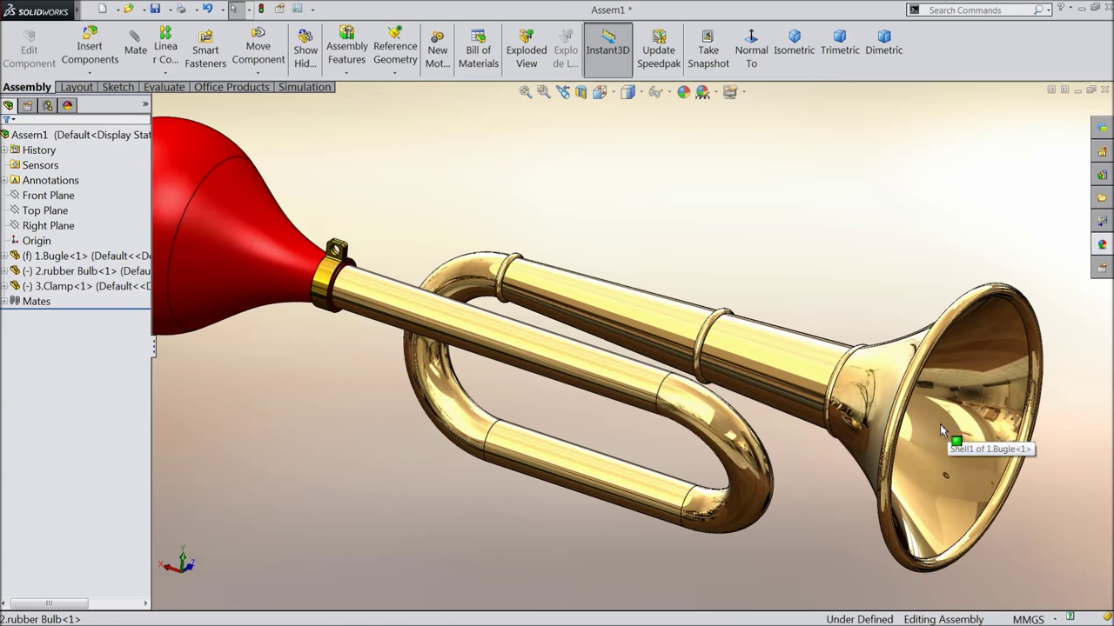
pyautogui.scroll(3, 940, 431)
pyautogui.moveTo(671, 398); pyautogui.dragTo(621, 368, button='middle')
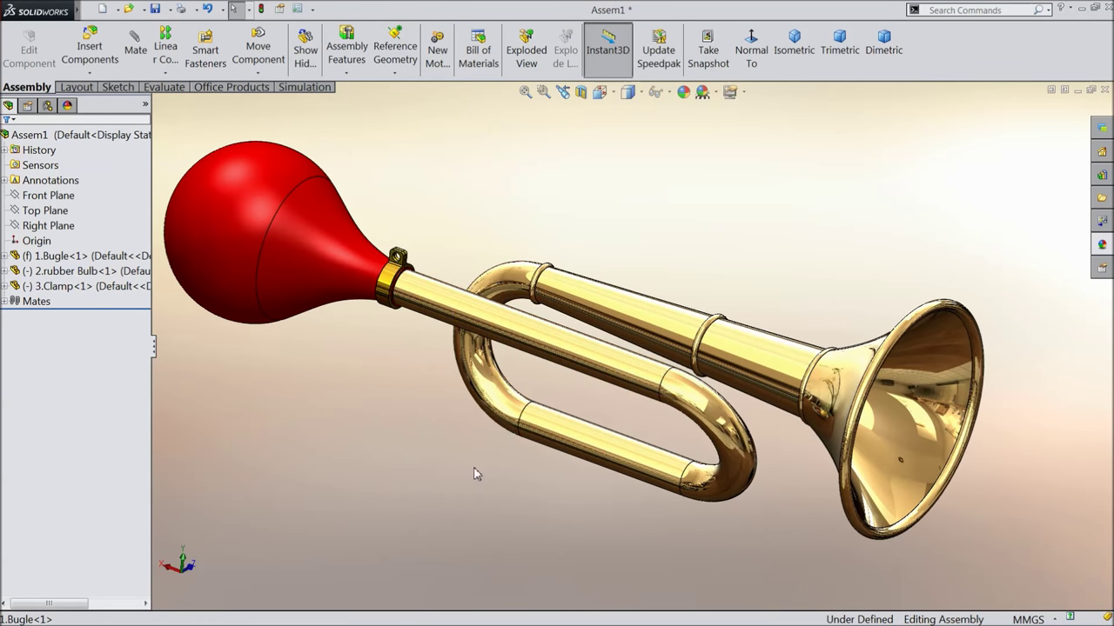
pyautogui.scroll(-8, 481, 315)
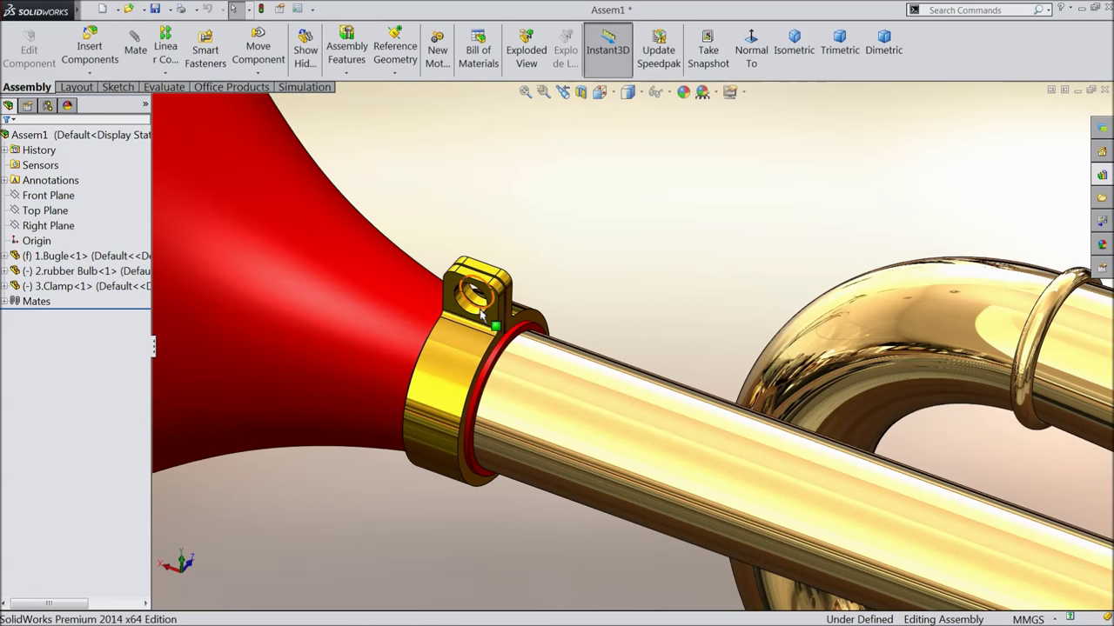
pyautogui.click(1102, 175)
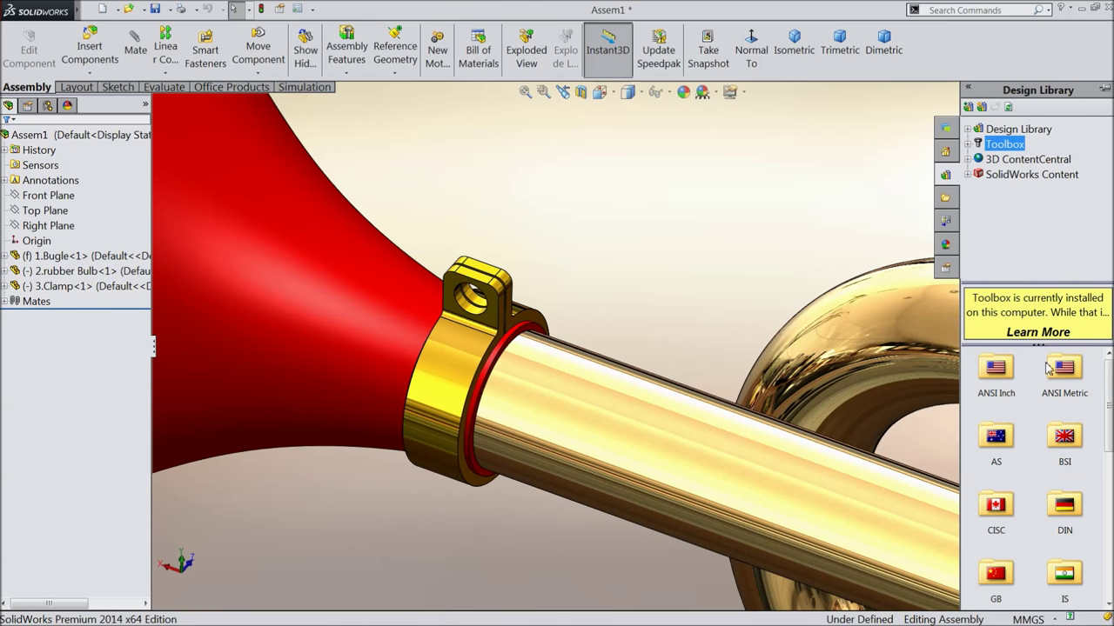
# From Toolbox ANSI Metric Bolts and Screws, drag the Pan Cross Head screw to the clamp lug.
pyautogui.doubleClick(1066, 379)
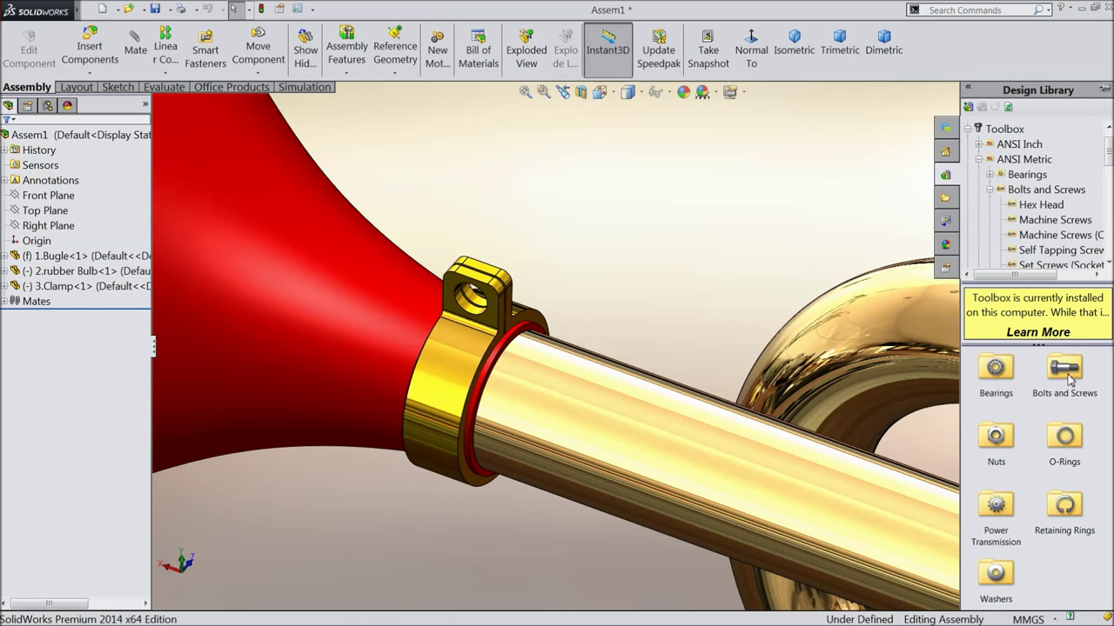
pyautogui.doubleClick(1064, 375)
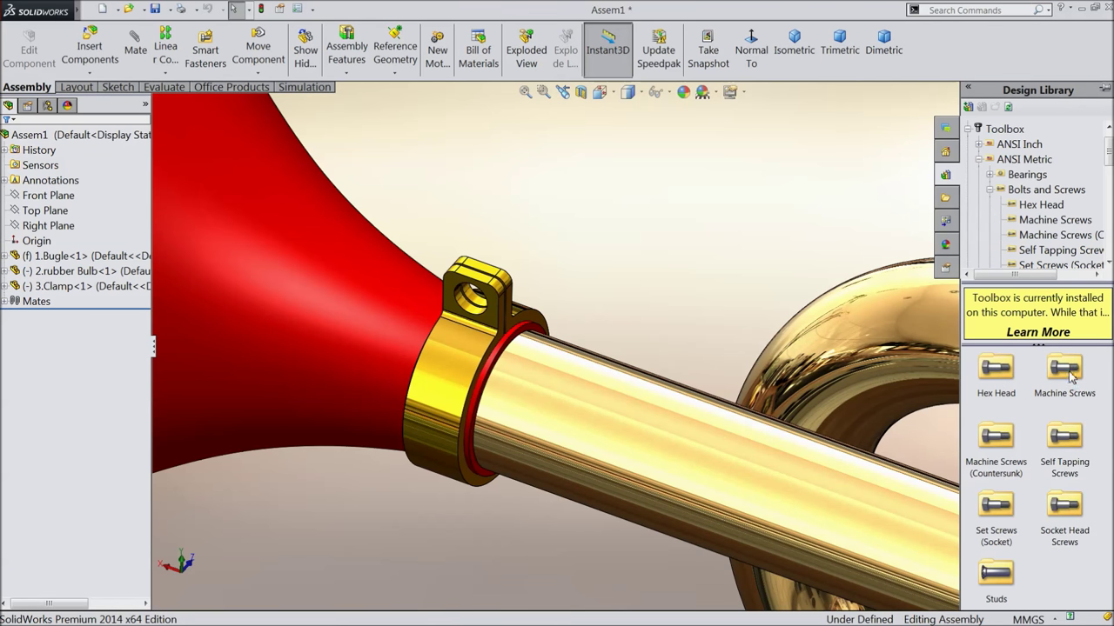
pyautogui.doubleClick(1065, 370)
pyautogui.moveTo(1063, 370); pyautogui.dragTo(486, 300)
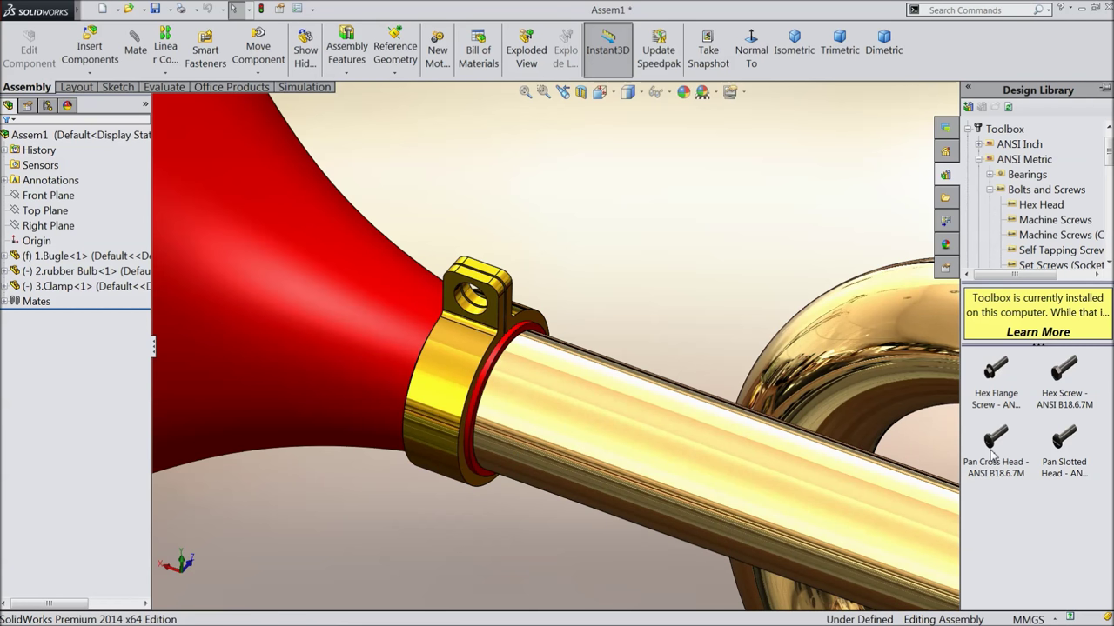
pyautogui.scroll(-2, 494, 348)
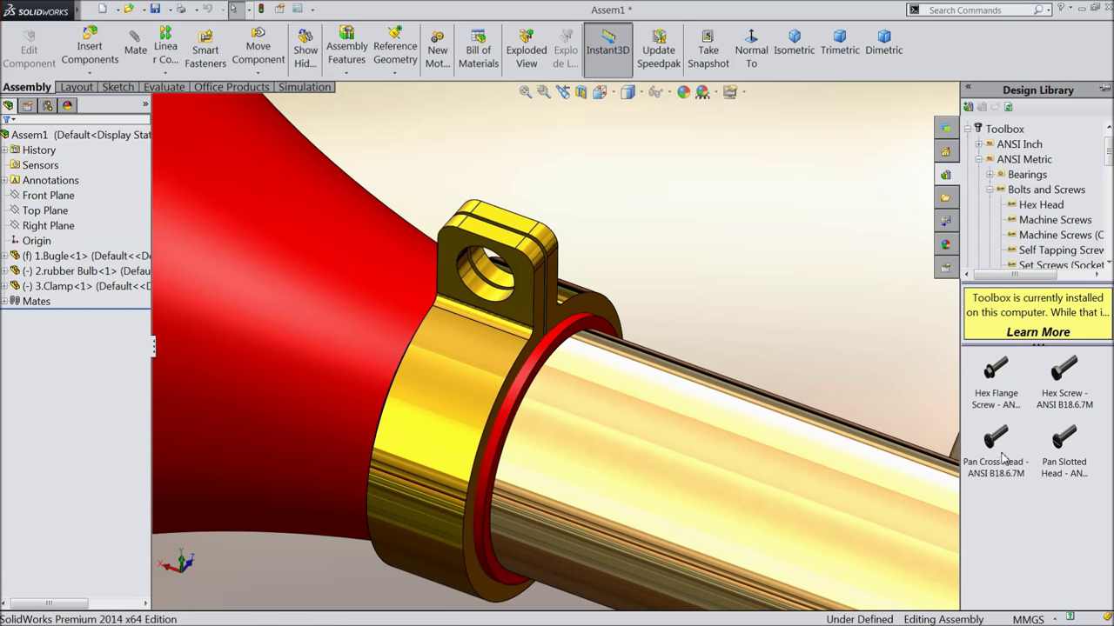
pyautogui.moveTo(998, 464); pyautogui.dragTo(596, 361)
pyautogui.moveTo(503, 309); pyautogui.dragTo(487, 297)
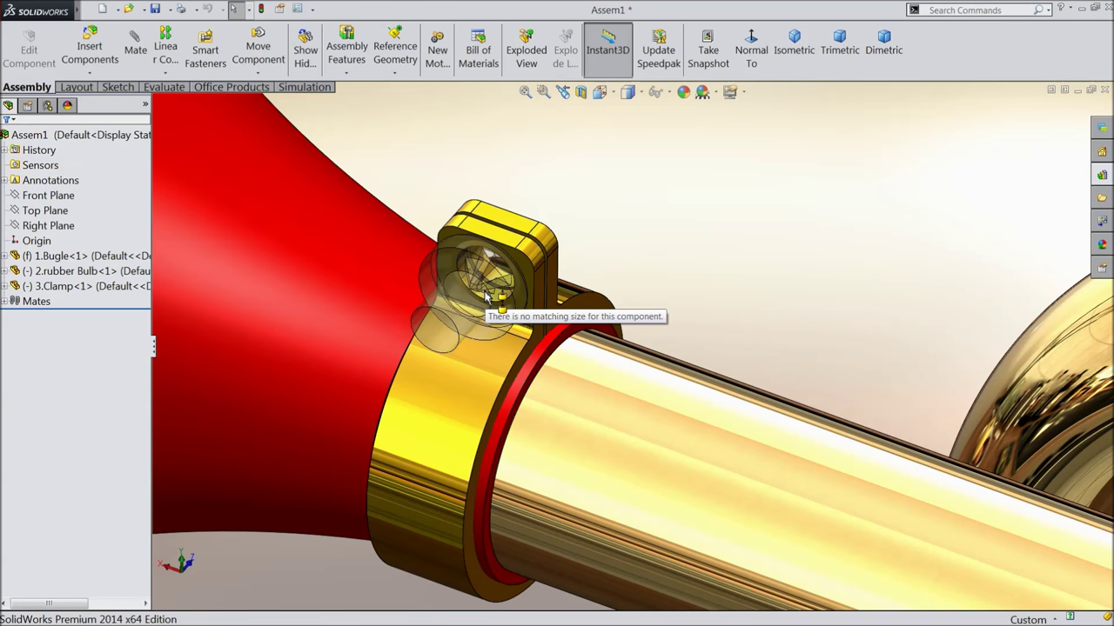
# Drop the screw into the lug hole and set size M2.5 with length 3.
pyautogui.moveTo(493, 284); pyautogui.dragTo(477, 314)
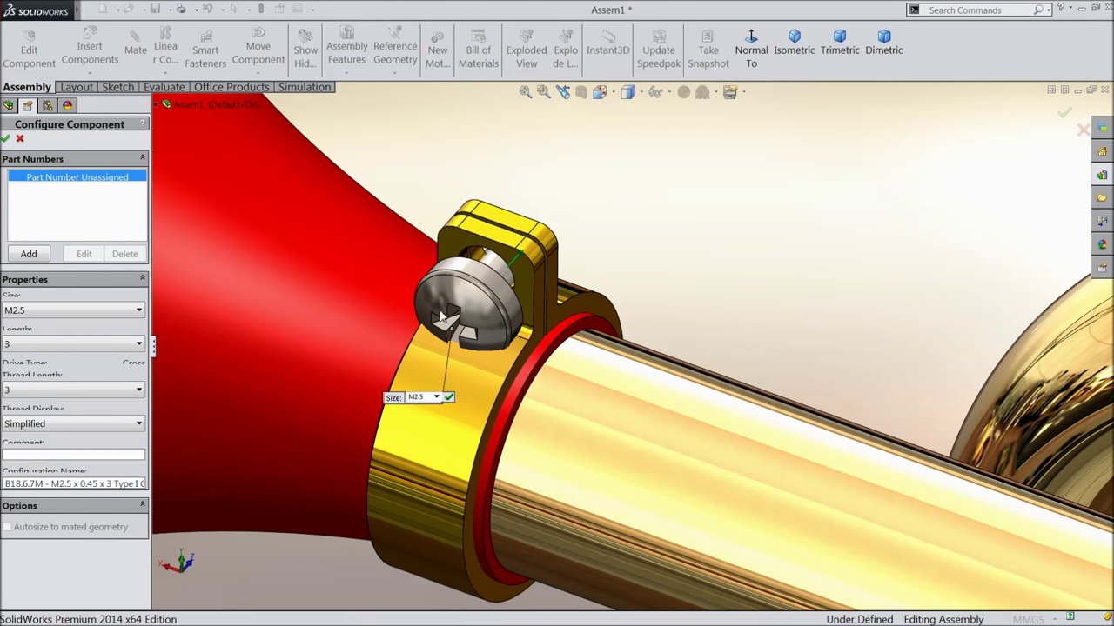
pyautogui.click(26, 314)
pyautogui.click(26, 354)
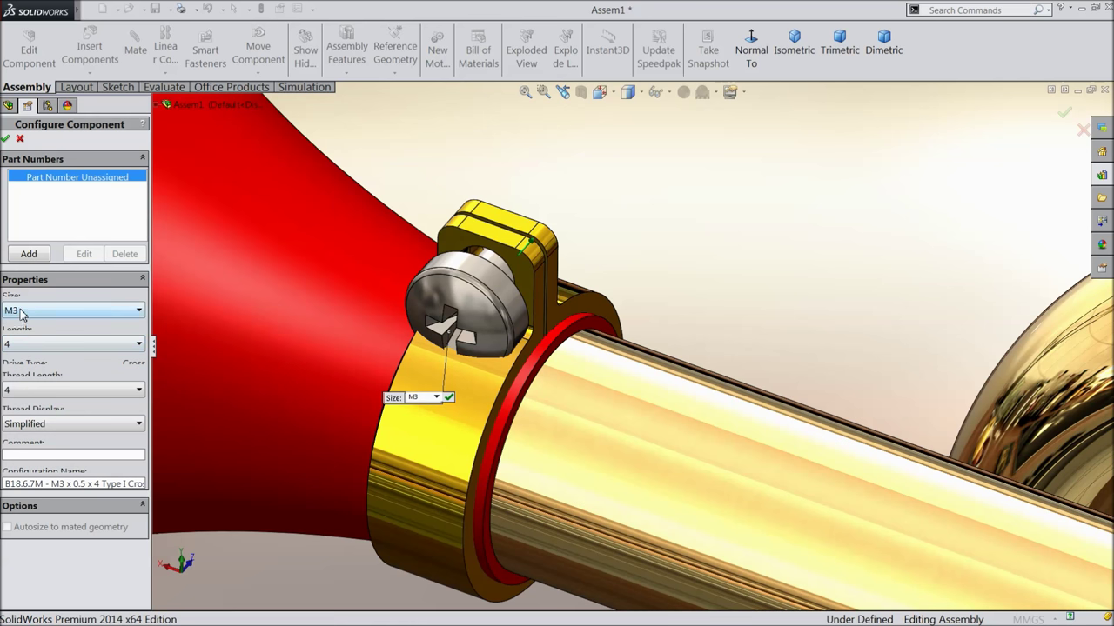
pyautogui.click(22, 314)
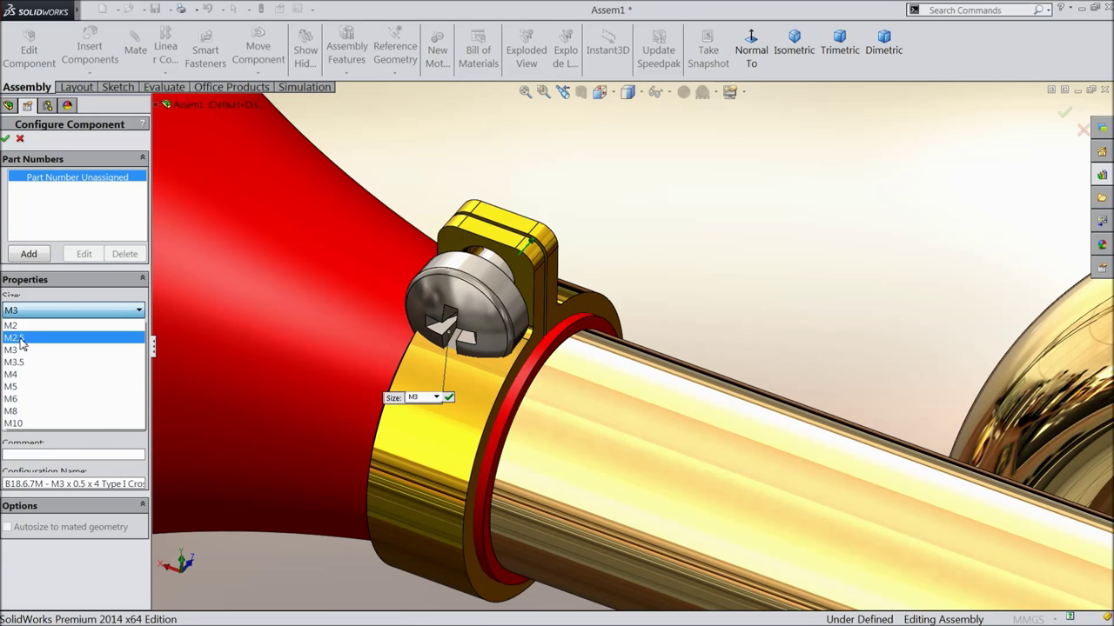
pyautogui.click(13, 337)
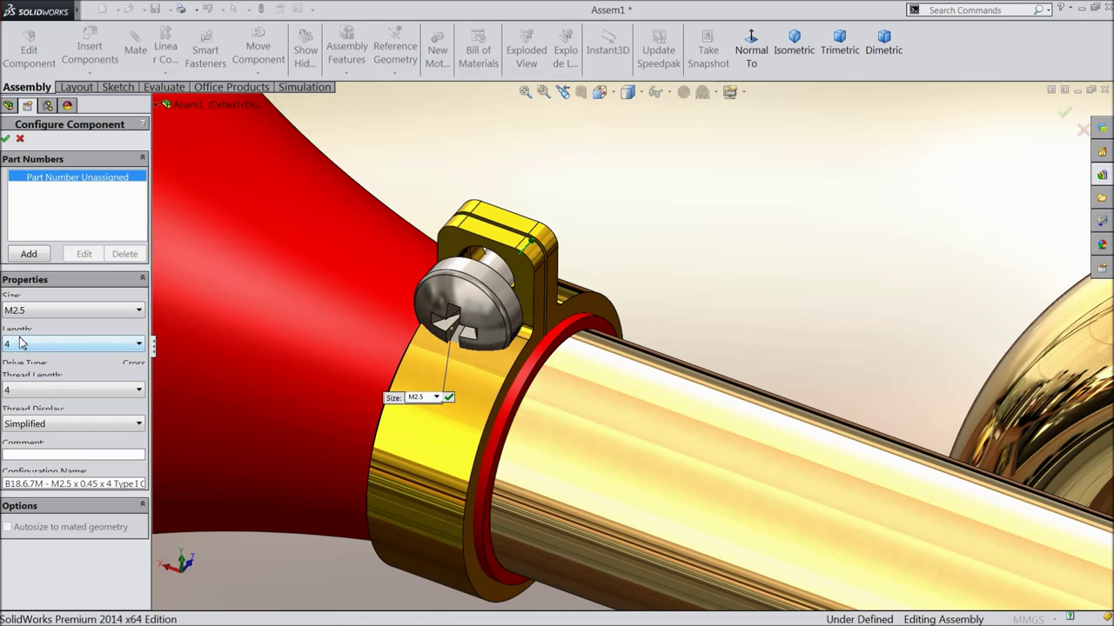
pyautogui.click(22, 348)
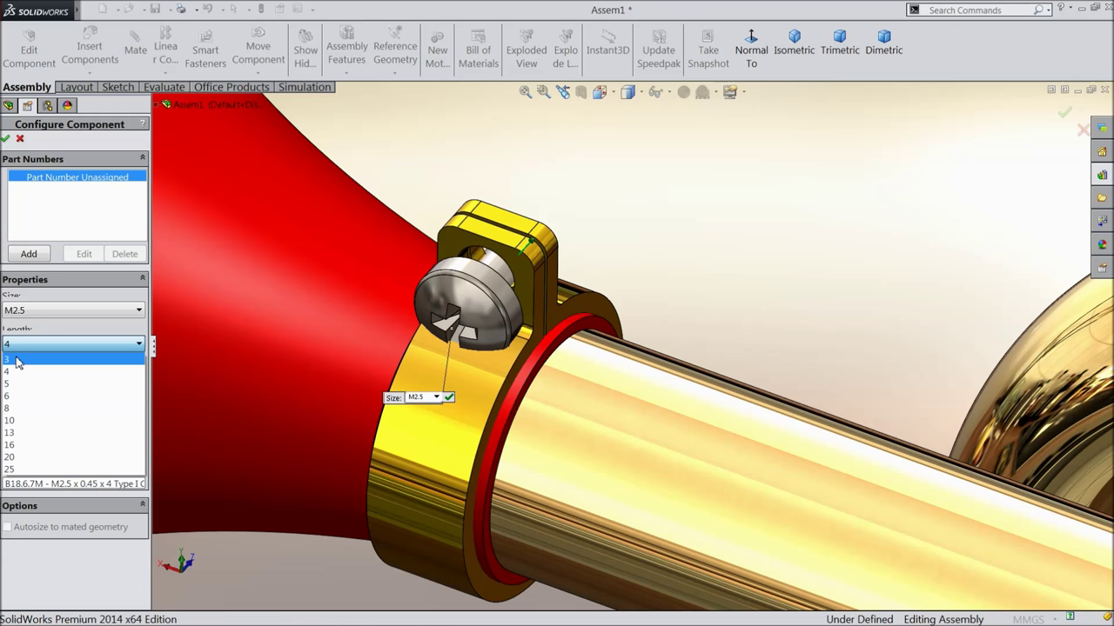
pyautogui.click(17, 360)
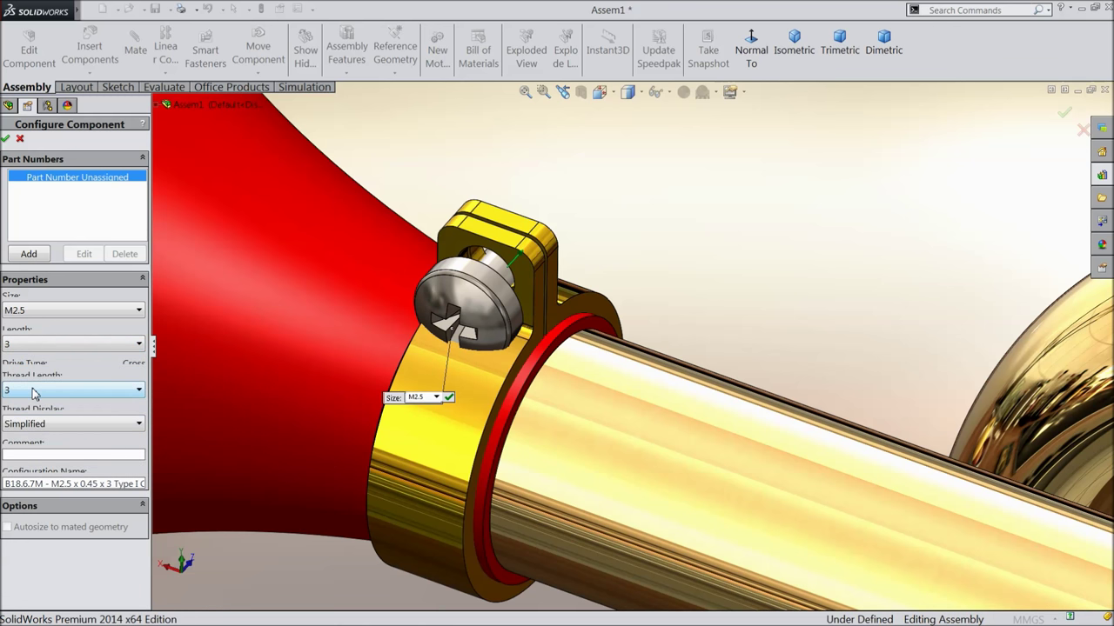
# Set thread length 3 with Schematic thread display and place the single screw.
pyautogui.click(33, 392)
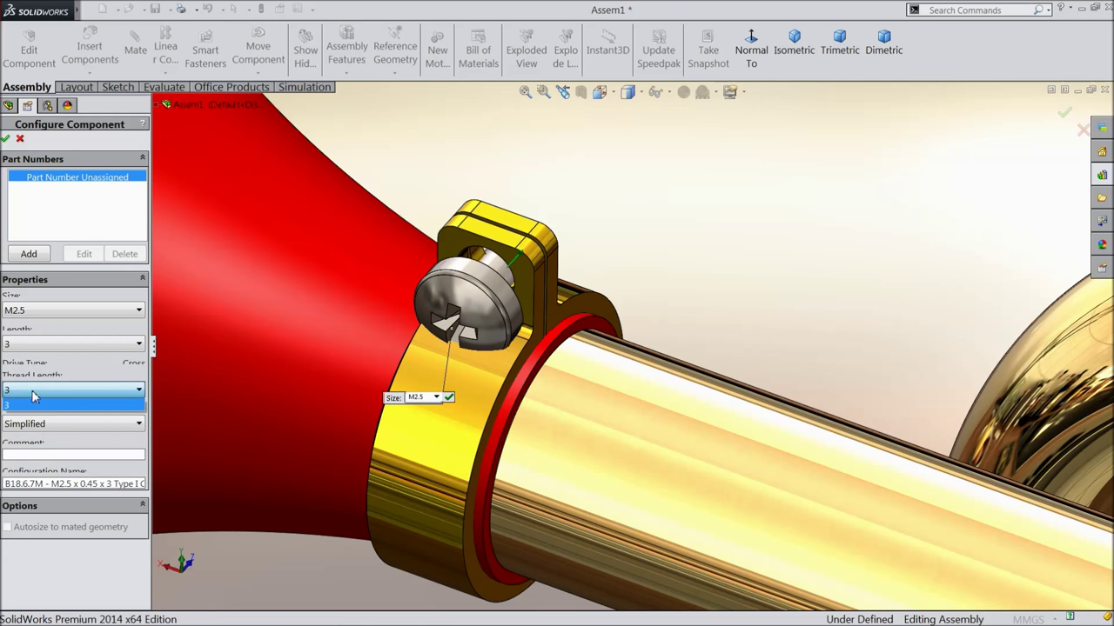
pyautogui.click(35, 404)
pyautogui.click(43, 425)
pyautogui.click(44, 463)
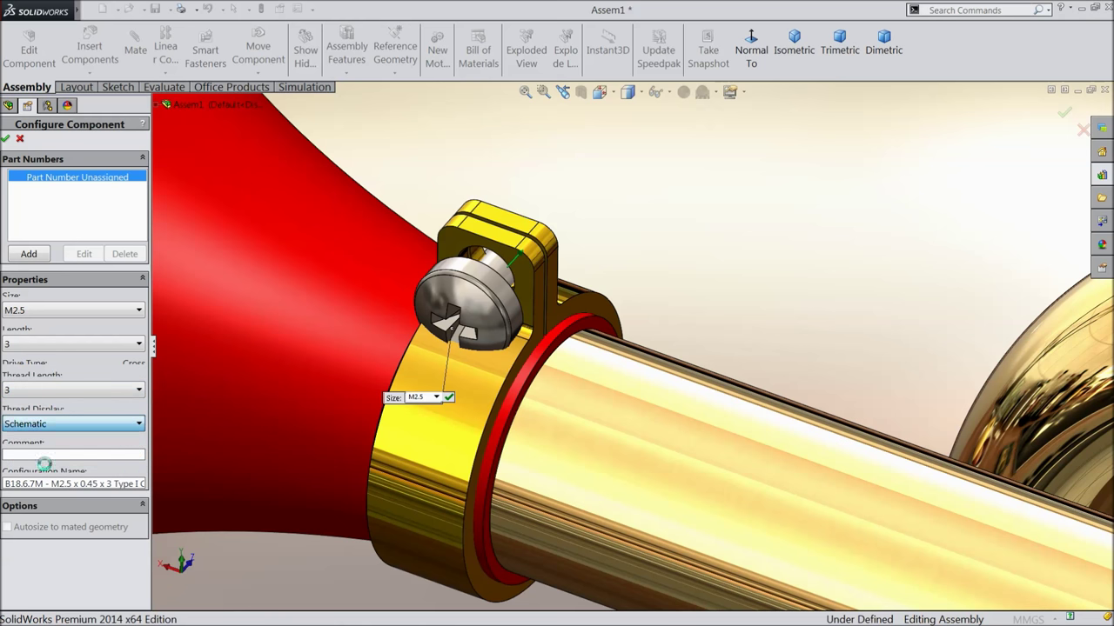
pyautogui.moveTo(303, 342); pyautogui.dragTo(429, 320, button='middle')
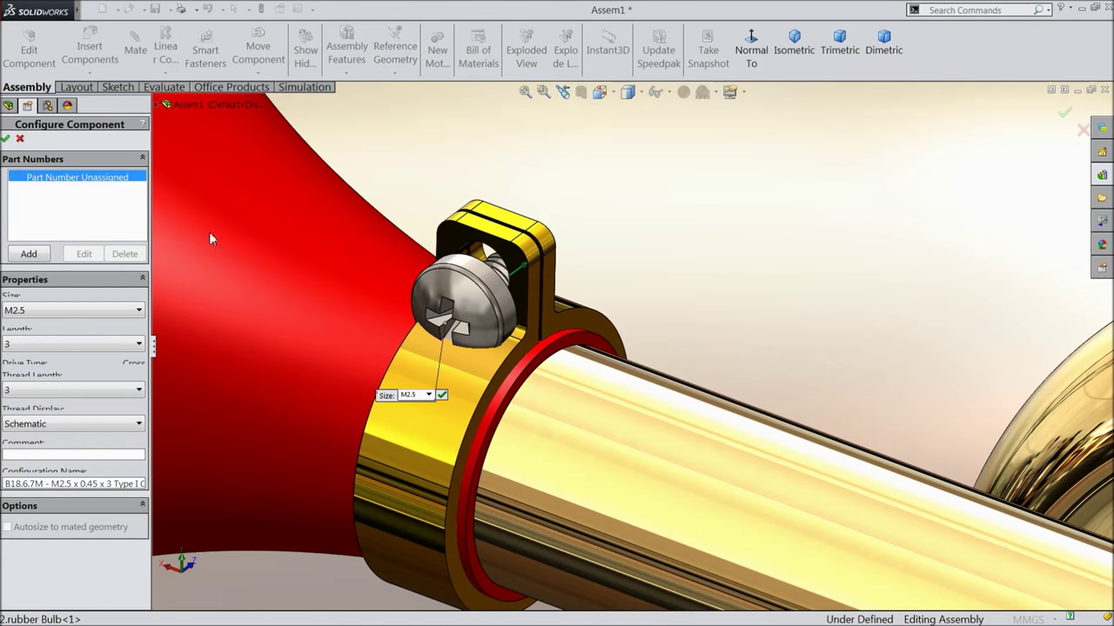
pyautogui.click(6, 140)
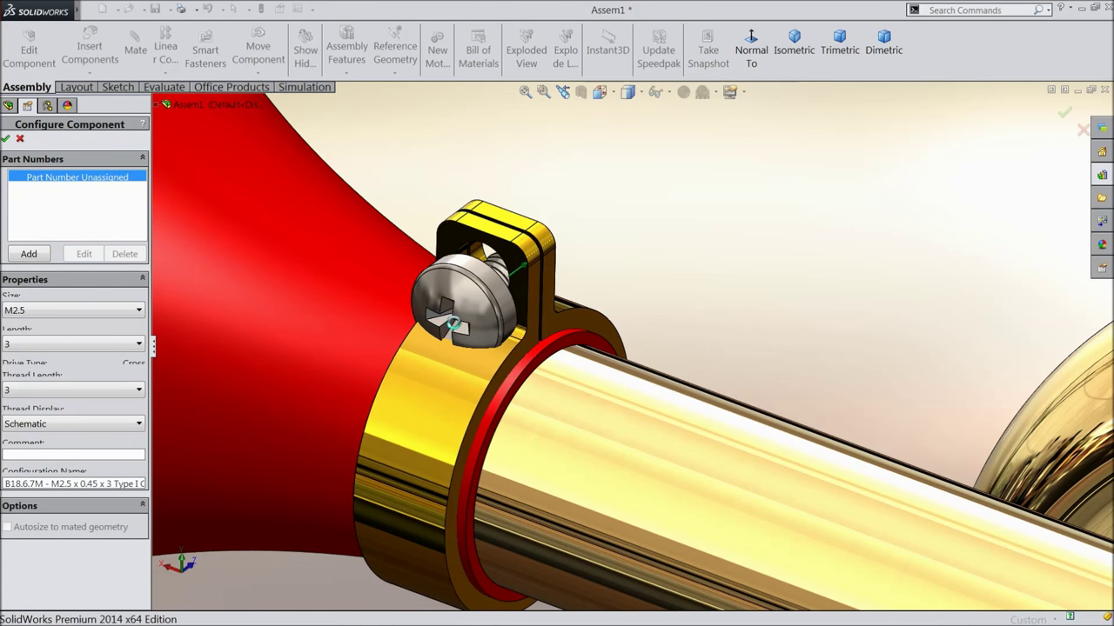
pyautogui.scroll(-1, 520, 298)
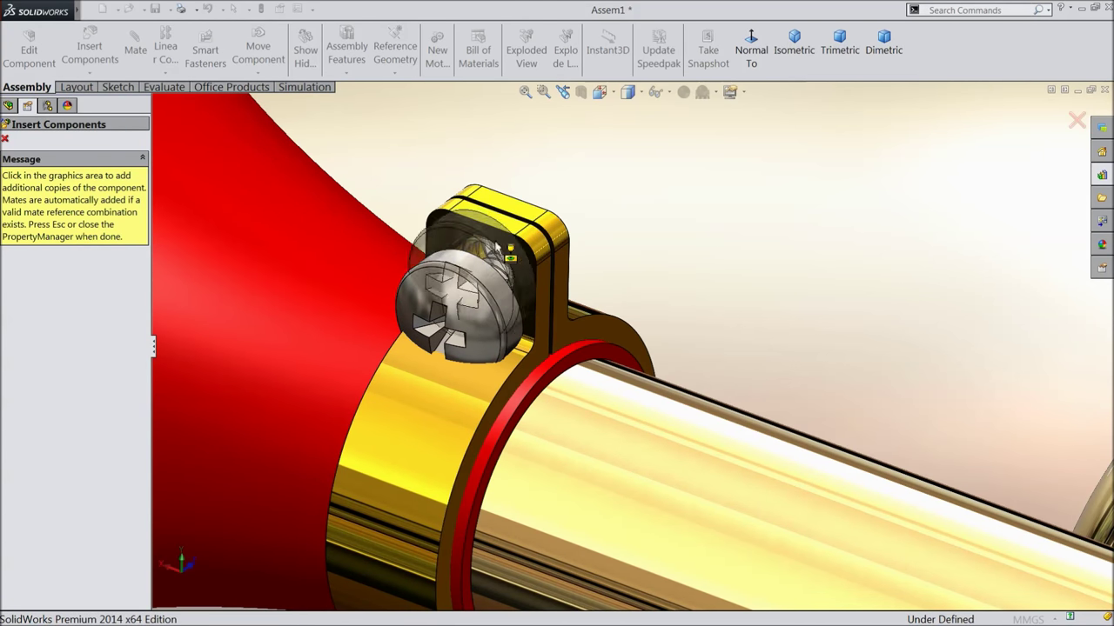
pyautogui.click(5, 139)
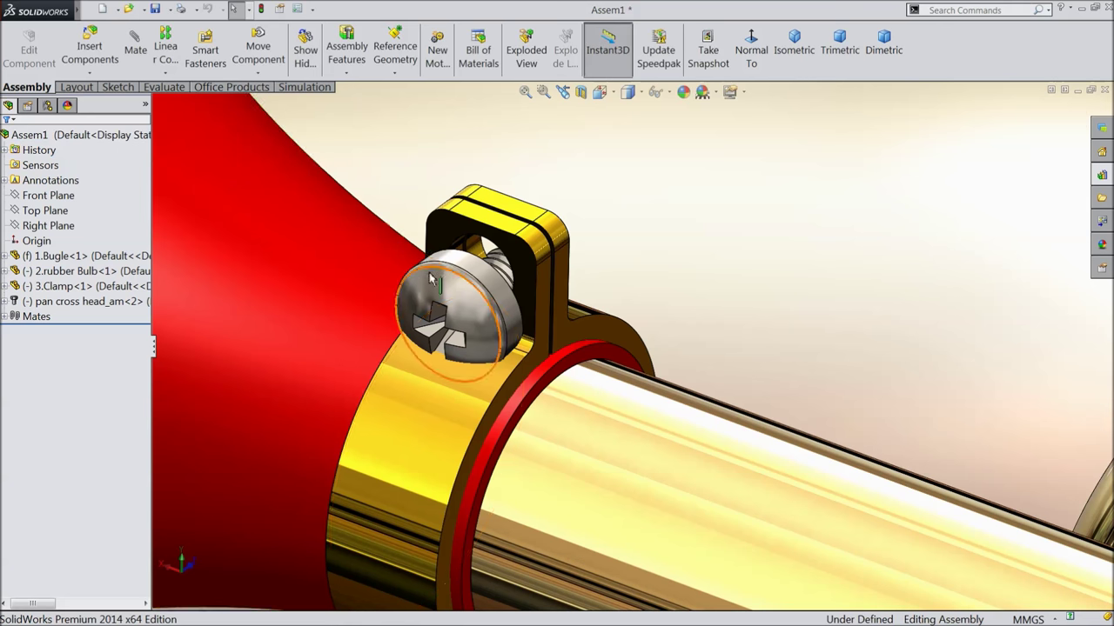
# Add a Concentric mate between the pan cross-head screw face and the clamp lug hole.
pyautogui.scroll(-2, 512, 290)
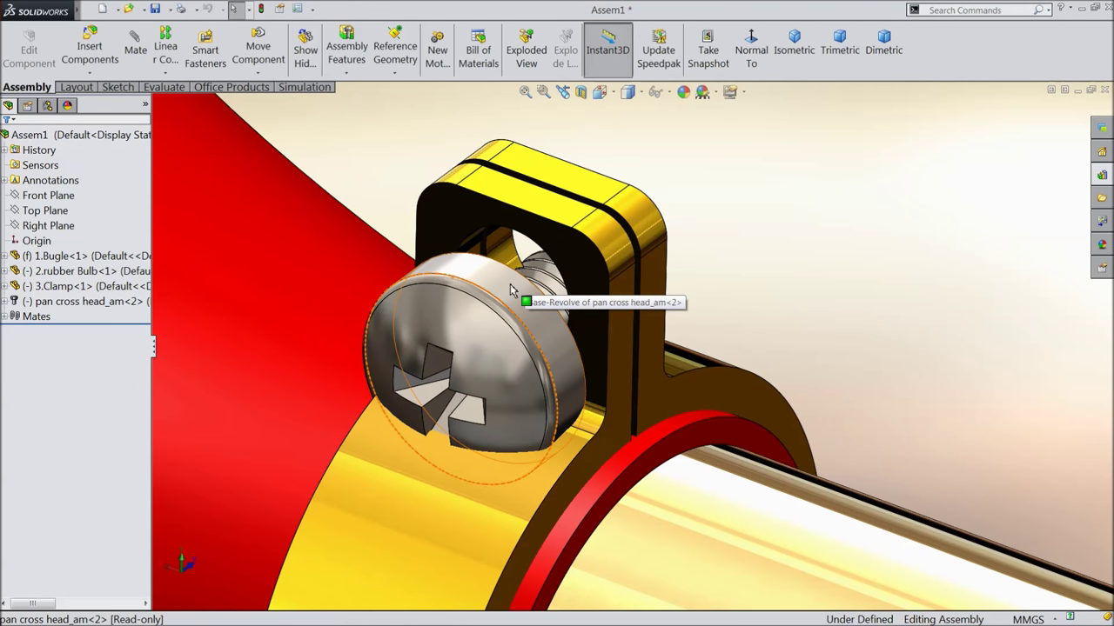
pyautogui.click(512, 290)
pyautogui.click(136, 50)
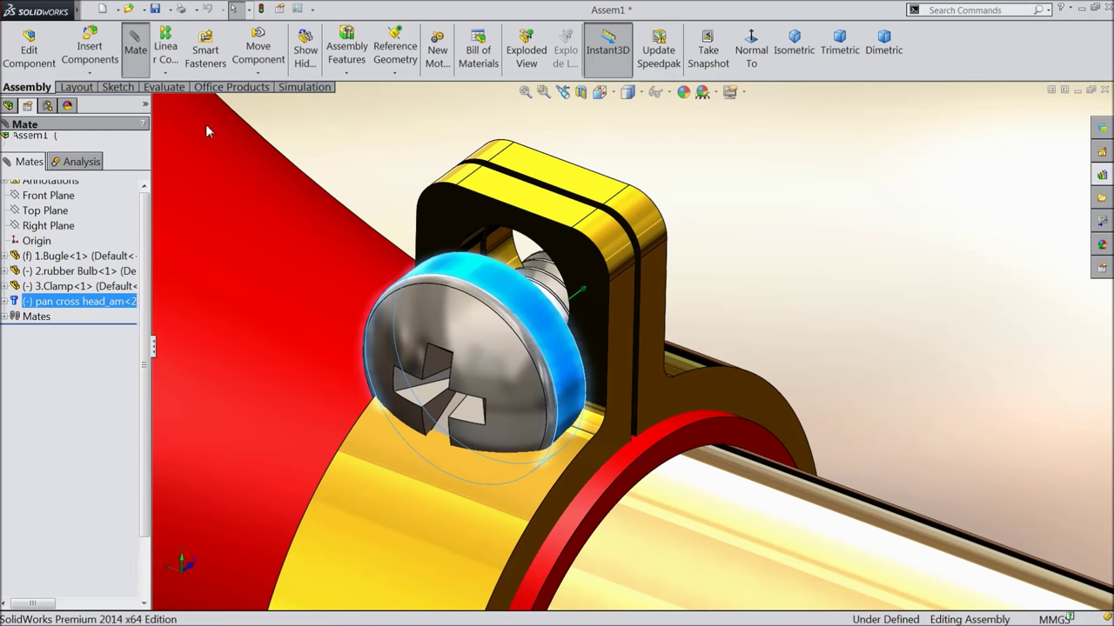
pyautogui.click(504, 251)
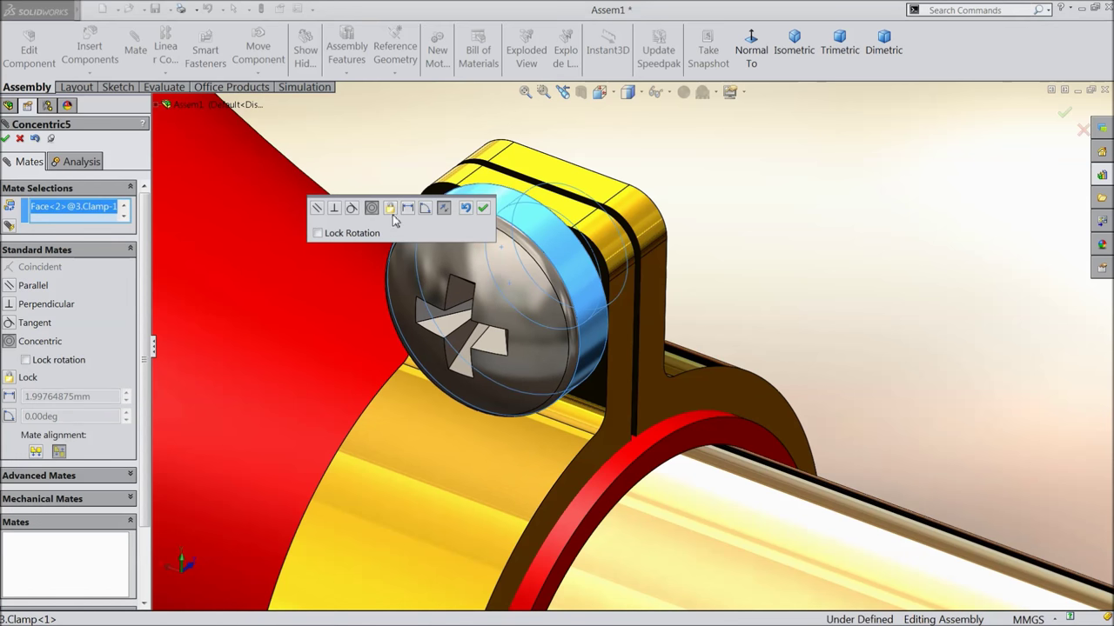
pyautogui.click(481, 213)
# Orbit around the clamp and horn to check the seated screw, then close the Mate PropertyManager.
pyautogui.moveTo(522, 241); pyautogui.dragTo(505, 266, button='middle')
pyautogui.scroll(-3, 644, 320)
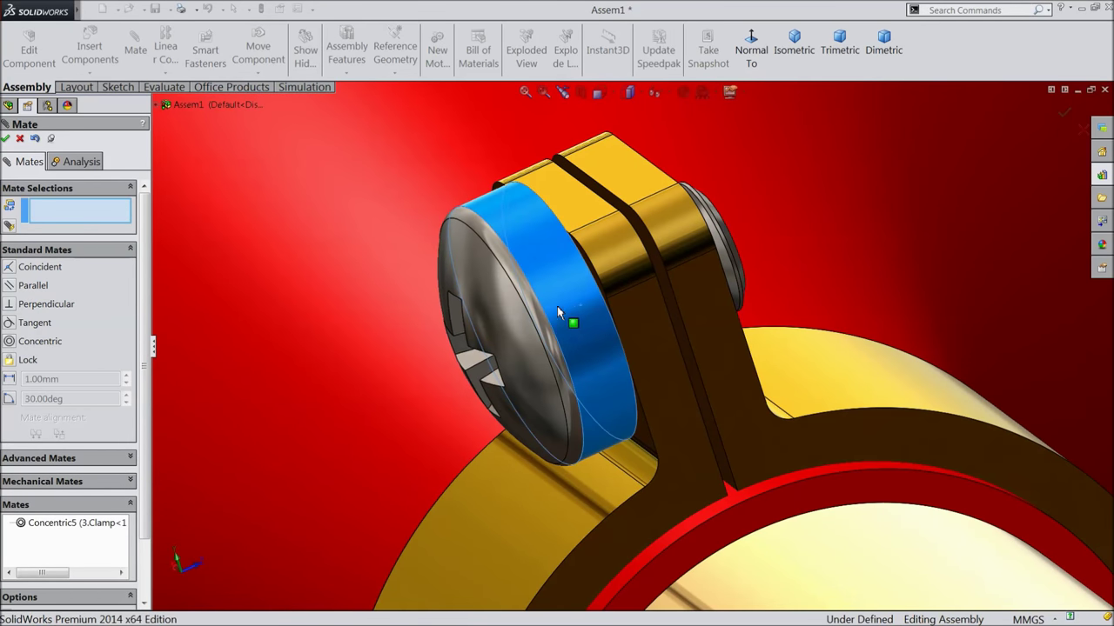
pyautogui.moveTo(593, 305); pyautogui.dragTo(687, 280, button='middle')
pyautogui.scroll(8, 687, 280)
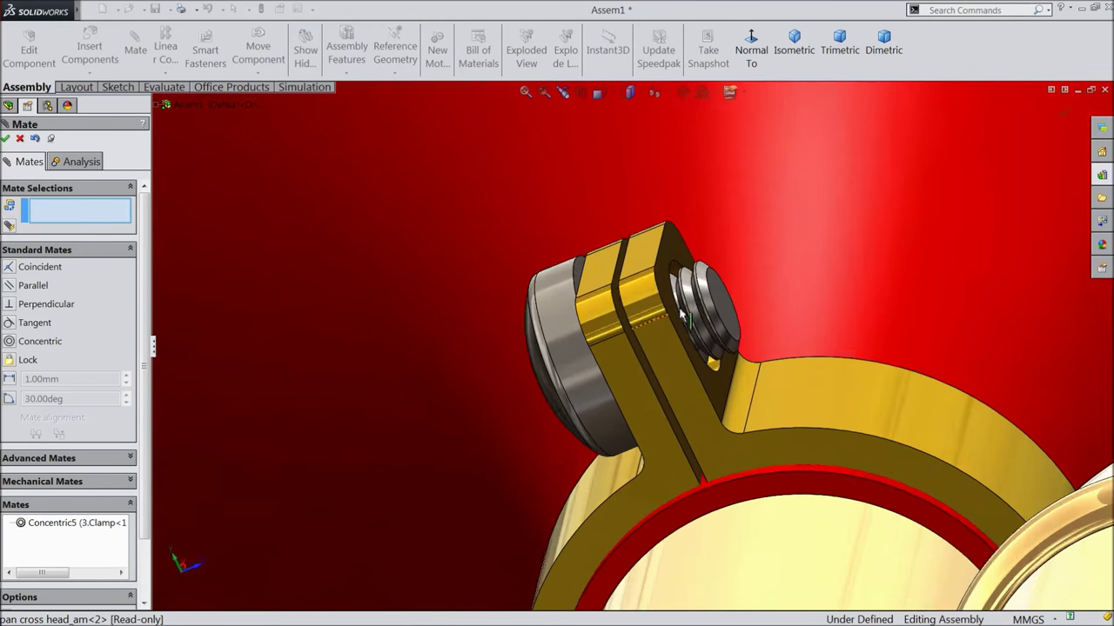
pyautogui.moveTo(661, 372); pyautogui.dragTo(743, 341, button='middle')
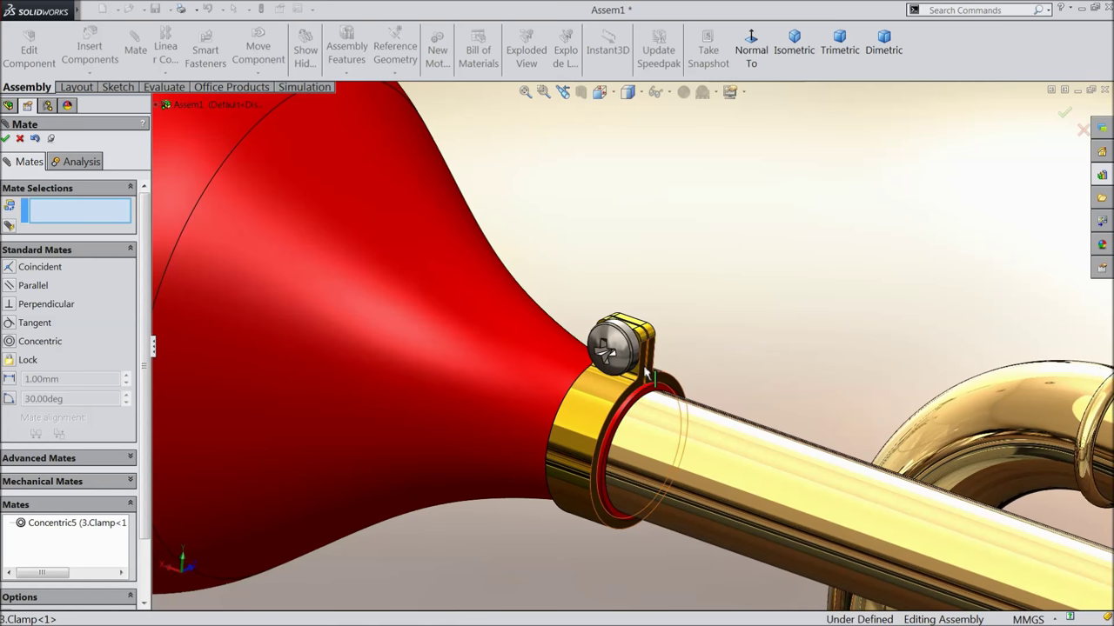
pyautogui.scroll(6, 661, 383)
pyautogui.scroll(-3, 756, 426)
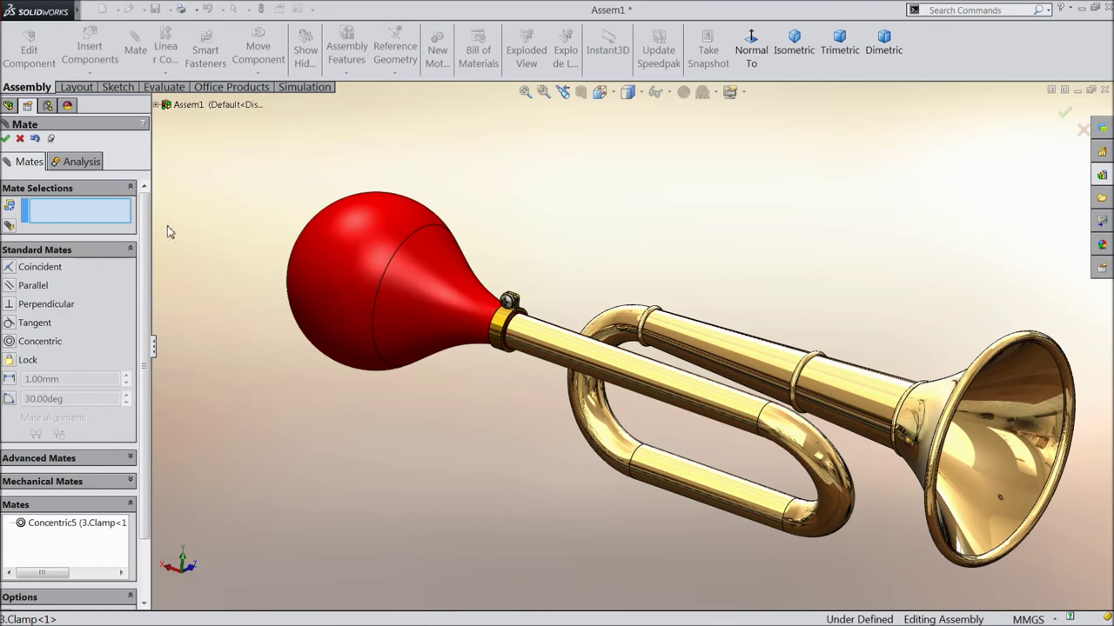
pyautogui.click(5, 139)
# Save the mated bugle, bulb, clamp and screw assembly as Assem1.SLDASM, rebuilding when prompted.
pyautogui.scroll(-2, 870, 442)
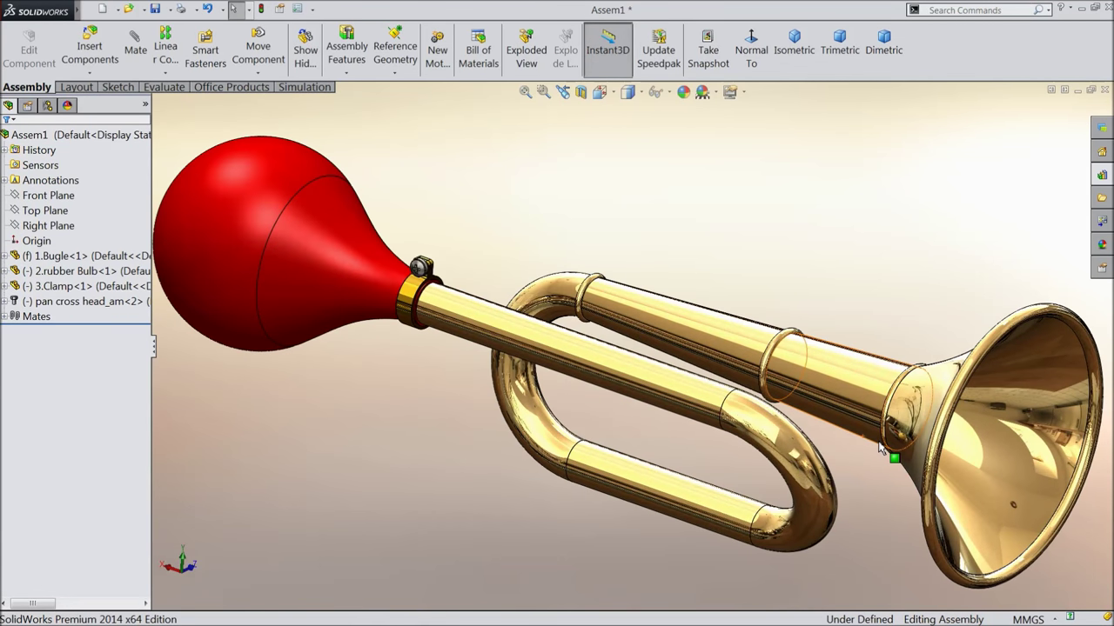
pyautogui.scroll(2, 755, 423)
pyautogui.moveTo(683, 385)
pyautogui.mouseDown(button='middle')
pyautogui.moveTo(652, 361)
pyautogui.moveTo(678, 378)
pyautogui.mouseUp(button='middle')
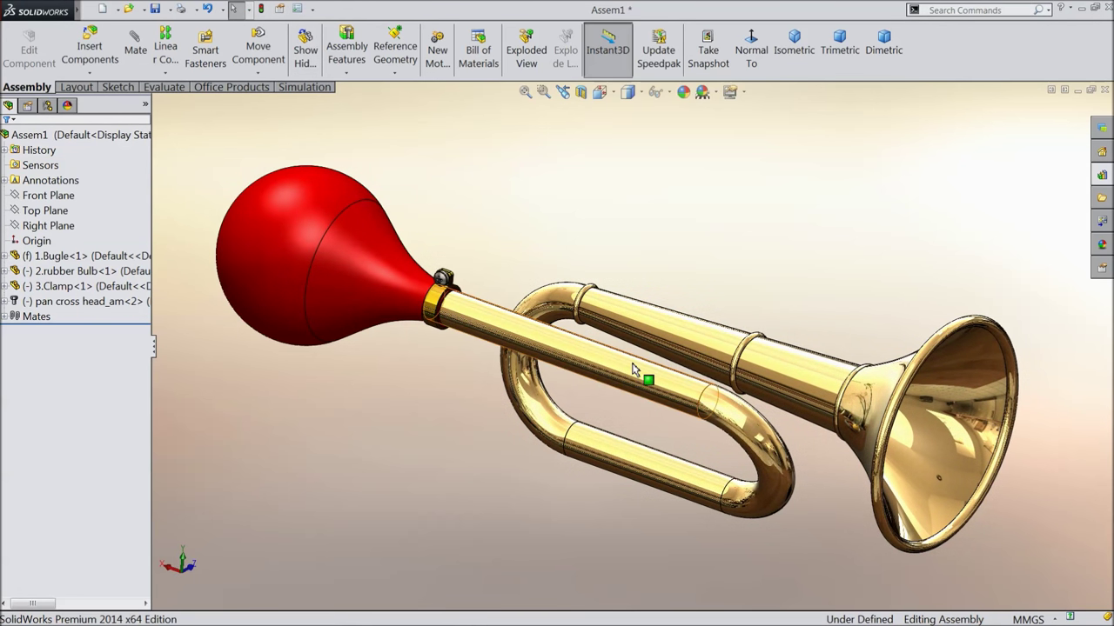
pyautogui.moveTo(638, 373); pyautogui.dragTo(566, 344, button='middle')
pyautogui.click(155, 9)
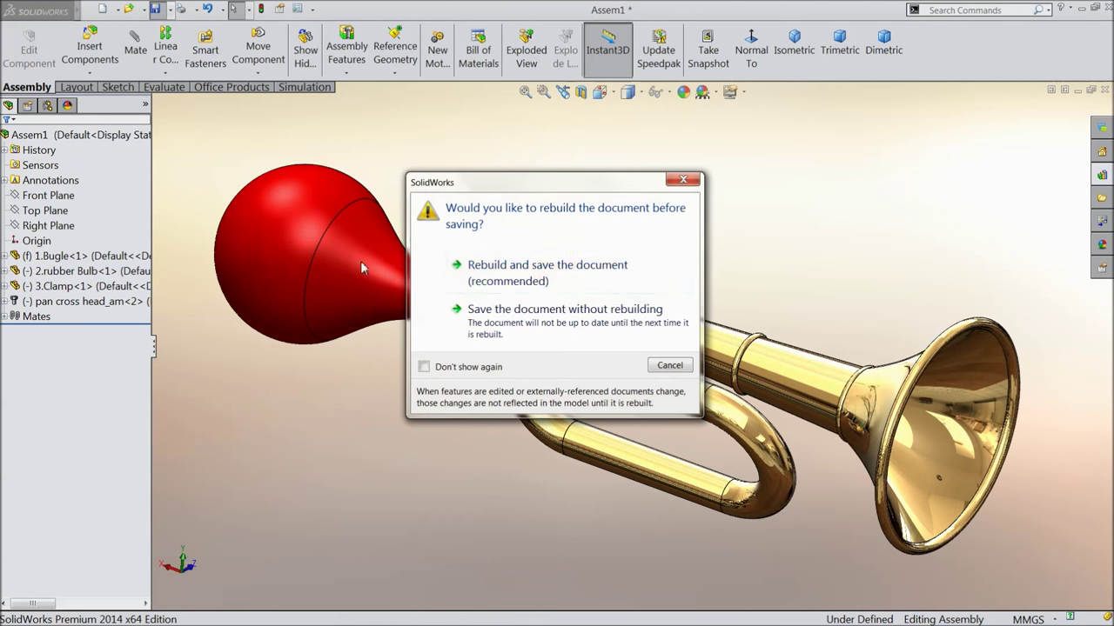
pyautogui.click(525, 317)
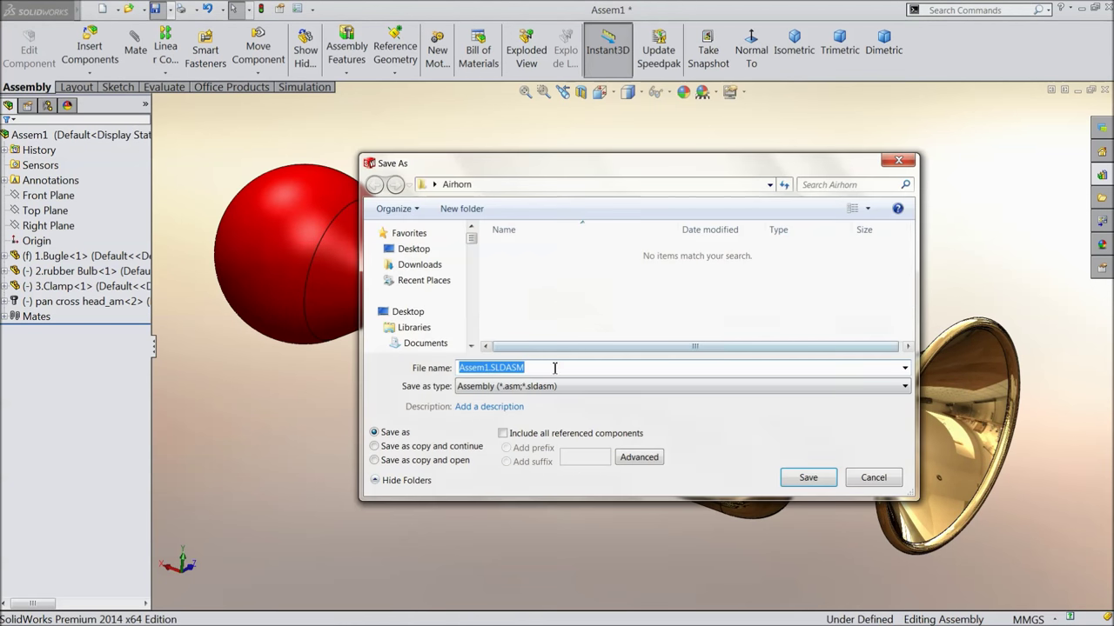
pyautogui.click(807, 480)
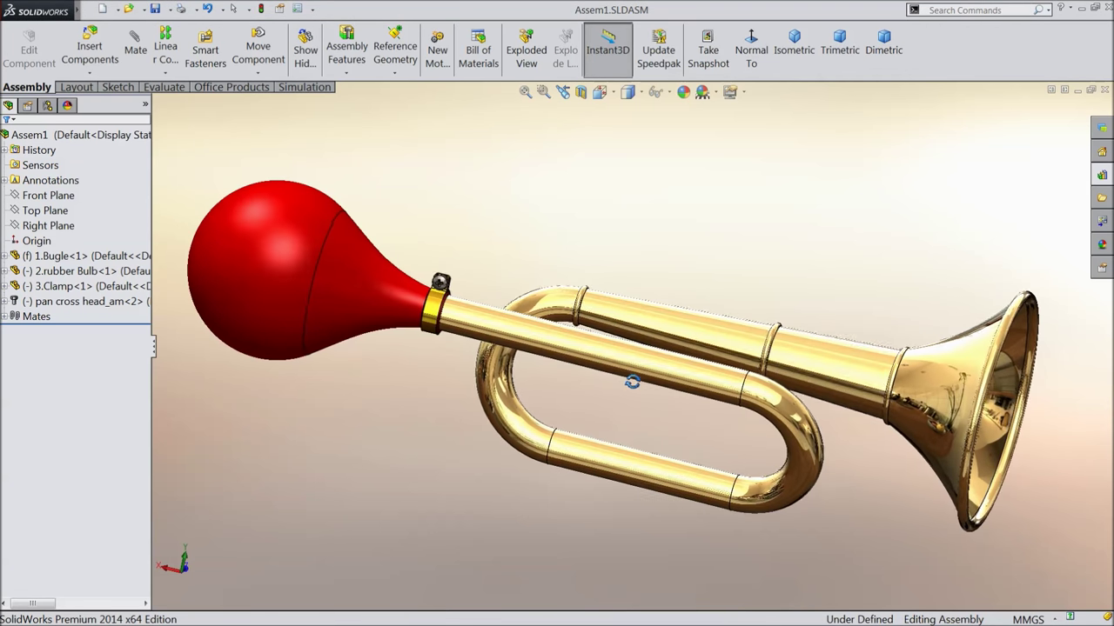
pyautogui.scroll(-2, 610, 411)
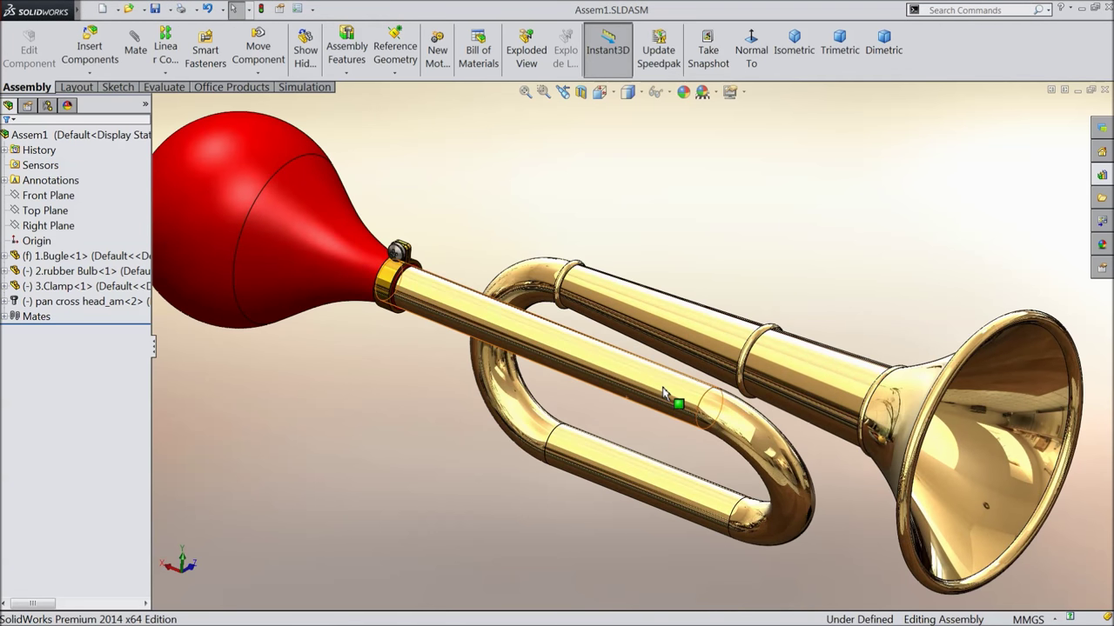